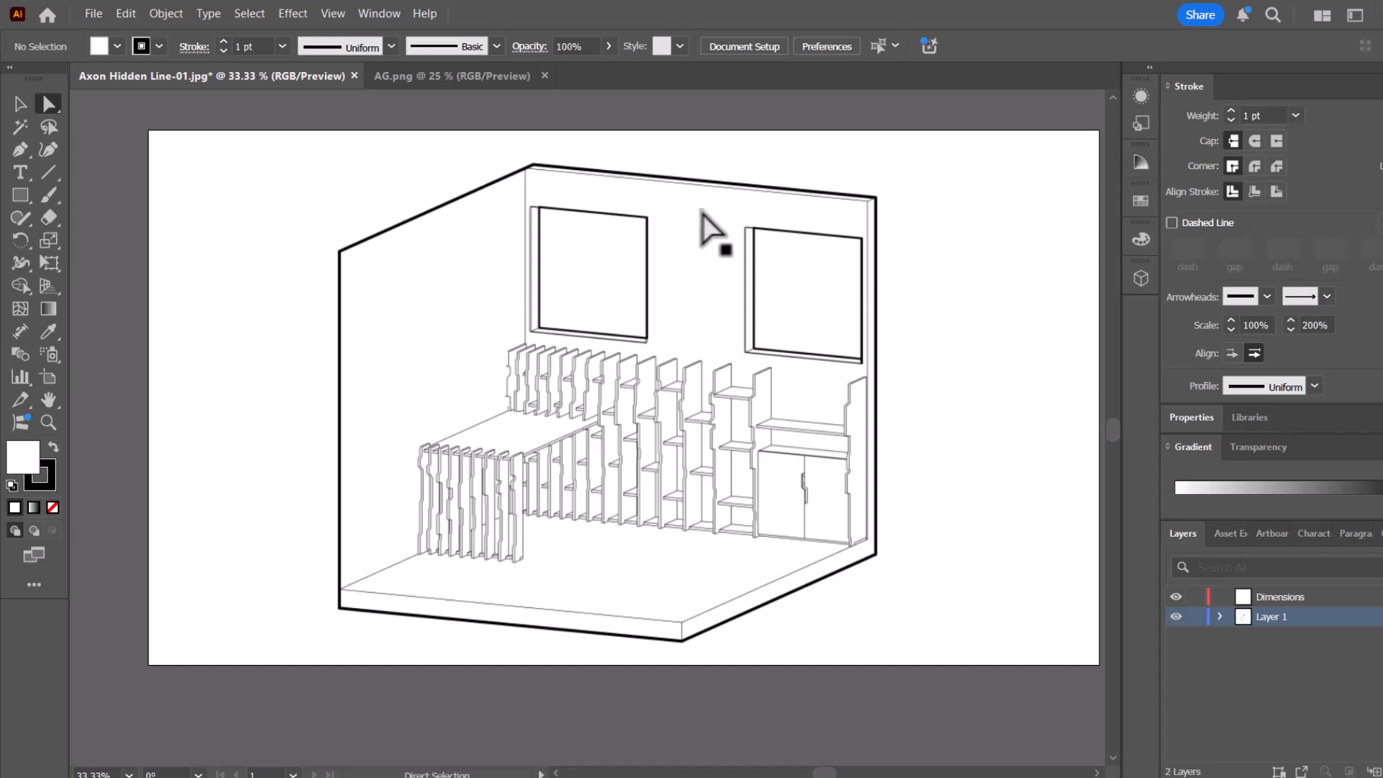
Place the colomo plant cutout as a linked image over the room drawing.
{"action": "key", "text": "space"}
{"action": "left_click_drag", "start_coordinate": [667, 149], "coordinate": [617, 190]}
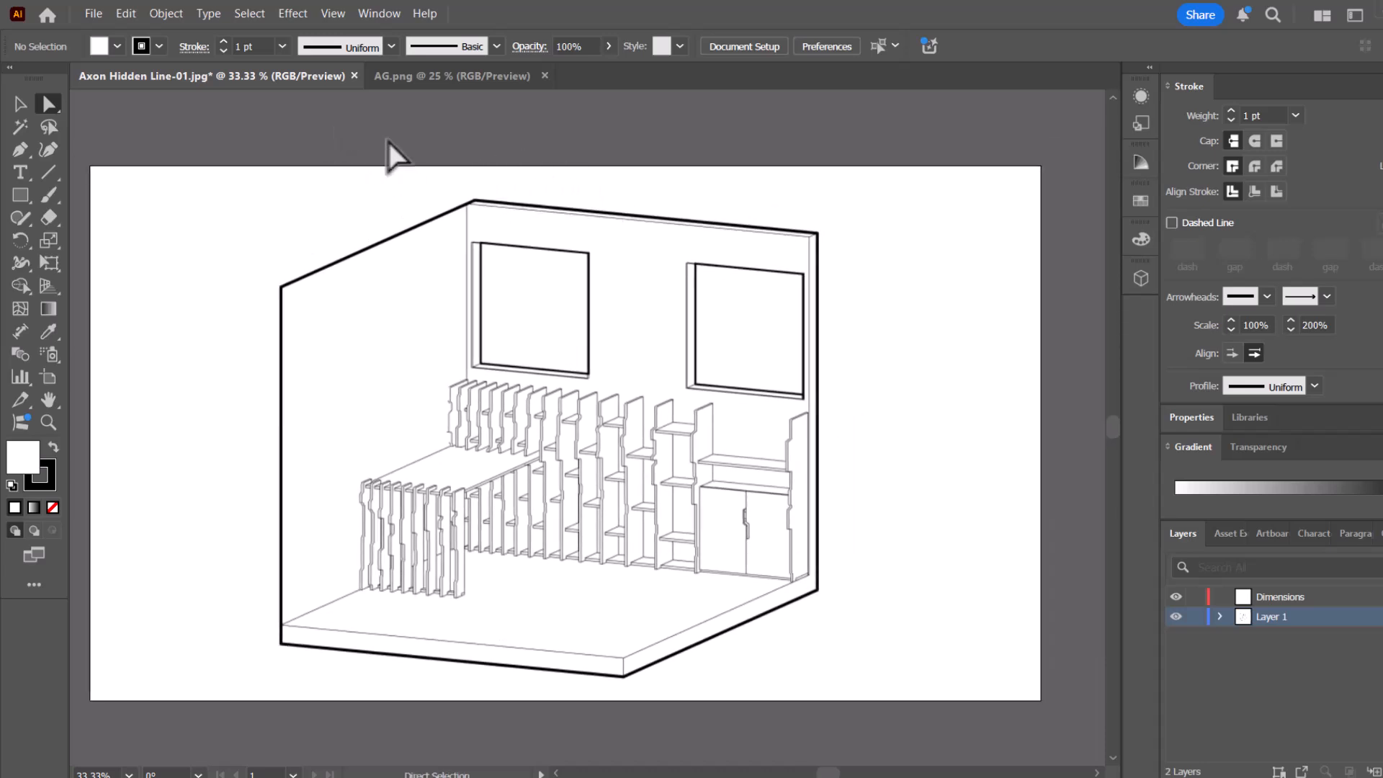
{"action": "left_click", "coordinate": [93, 13]}
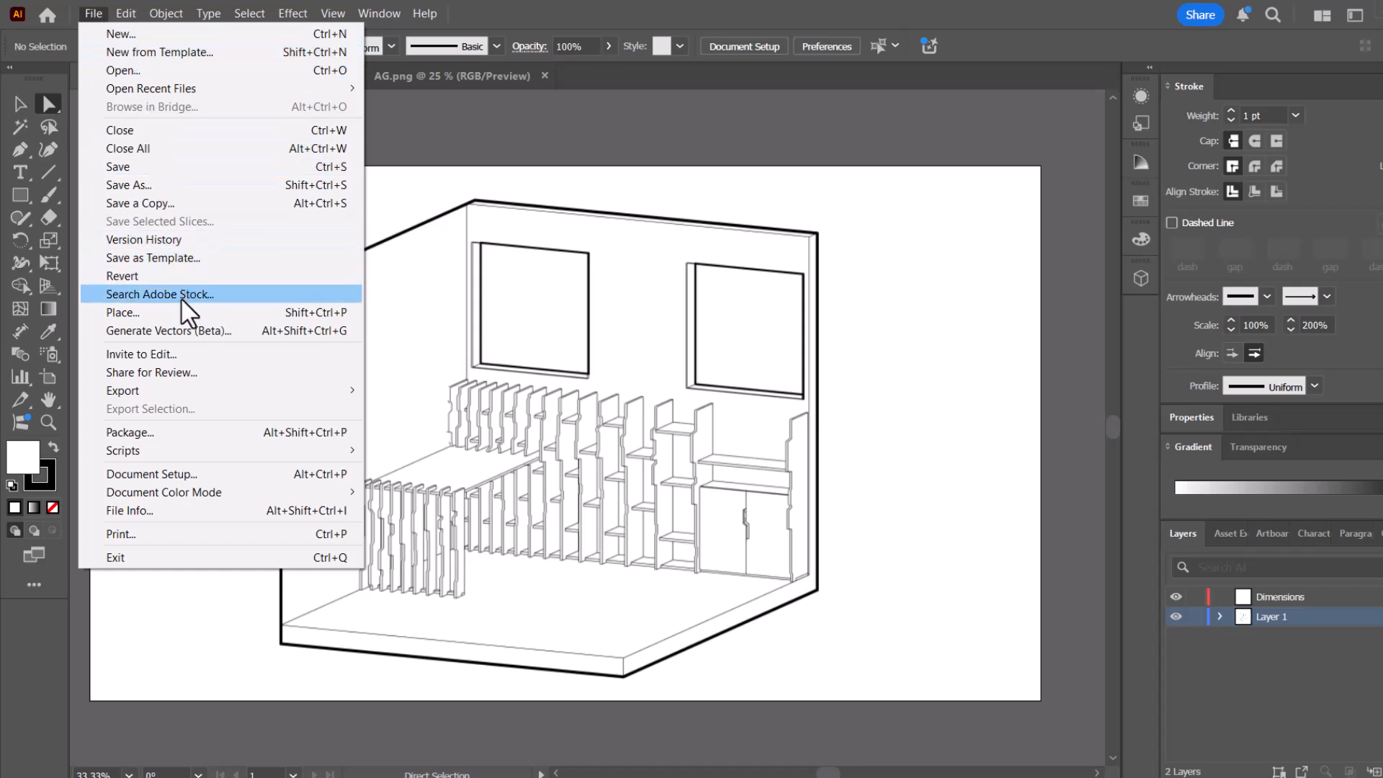
{"action": "left_click", "coordinate": [125, 311]}
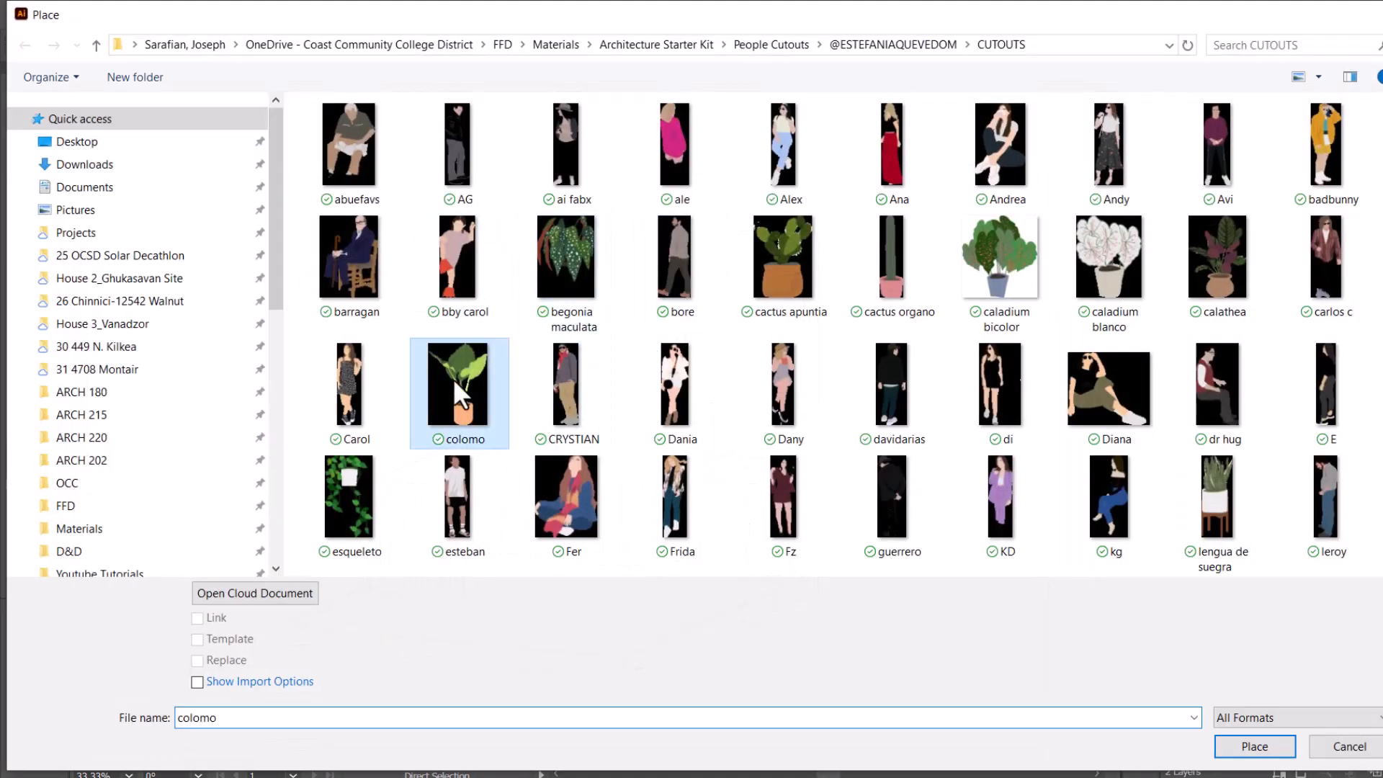
{"action": "key", "text": "Escape"}
{"action": "left_click", "coordinate": [537, 342]}
{"action": "left_click_drag", "start_coordinate": [728, 483], "coordinate": [594, 362]}
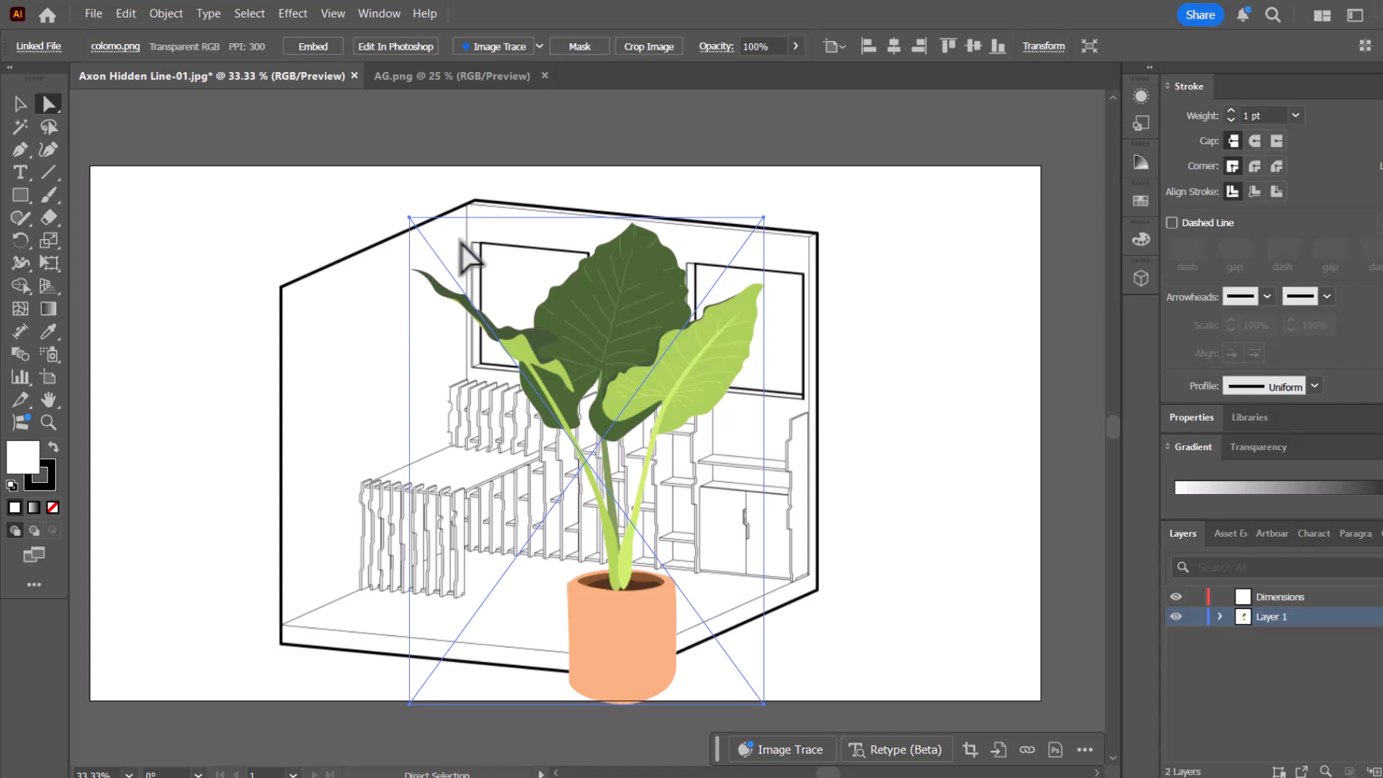
Scale the plant down proportionally and move it onto the room's floor in front of the shelving.
{"action": "left_click_drag", "start_coordinate": [413, 216], "coordinate": [614, 499]}
{"action": "left_click_drag", "start_coordinate": [706, 548], "coordinate": [607, 455]}
{"action": "left_click", "coordinate": [877, 487]}
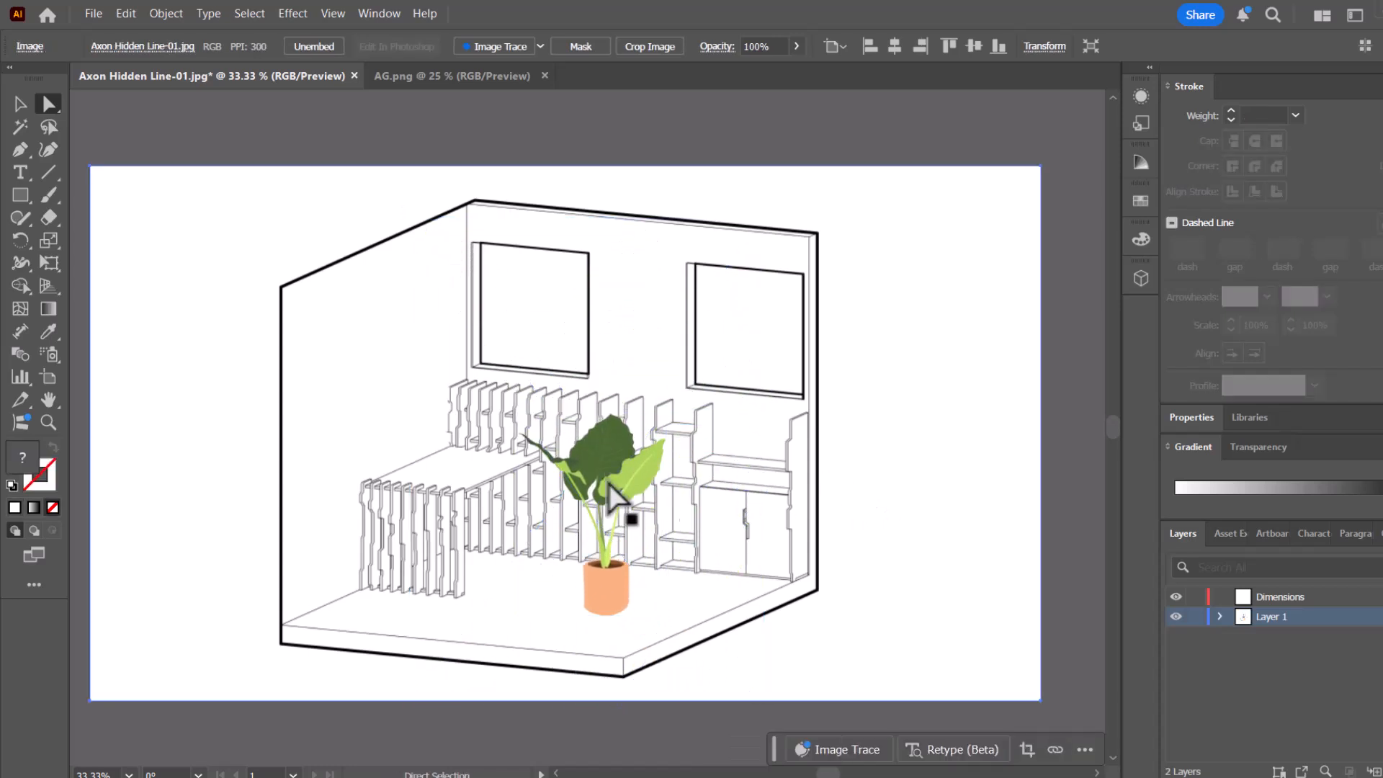
{"action": "left_click", "coordinate": [628, 452]}
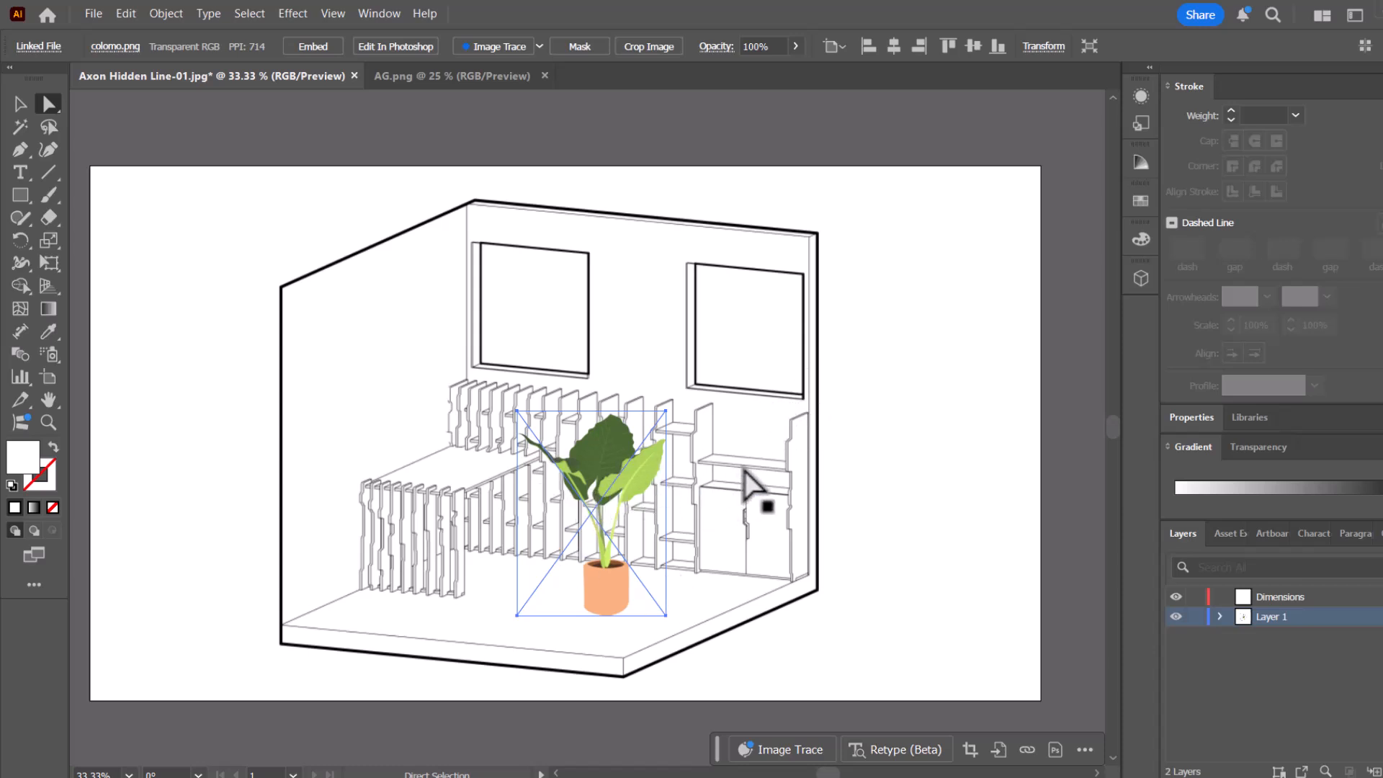
Shrink the plant further and nudge it toward the front corner of the floor.
{"action": "left_click", "coordinate": [765, 445]}
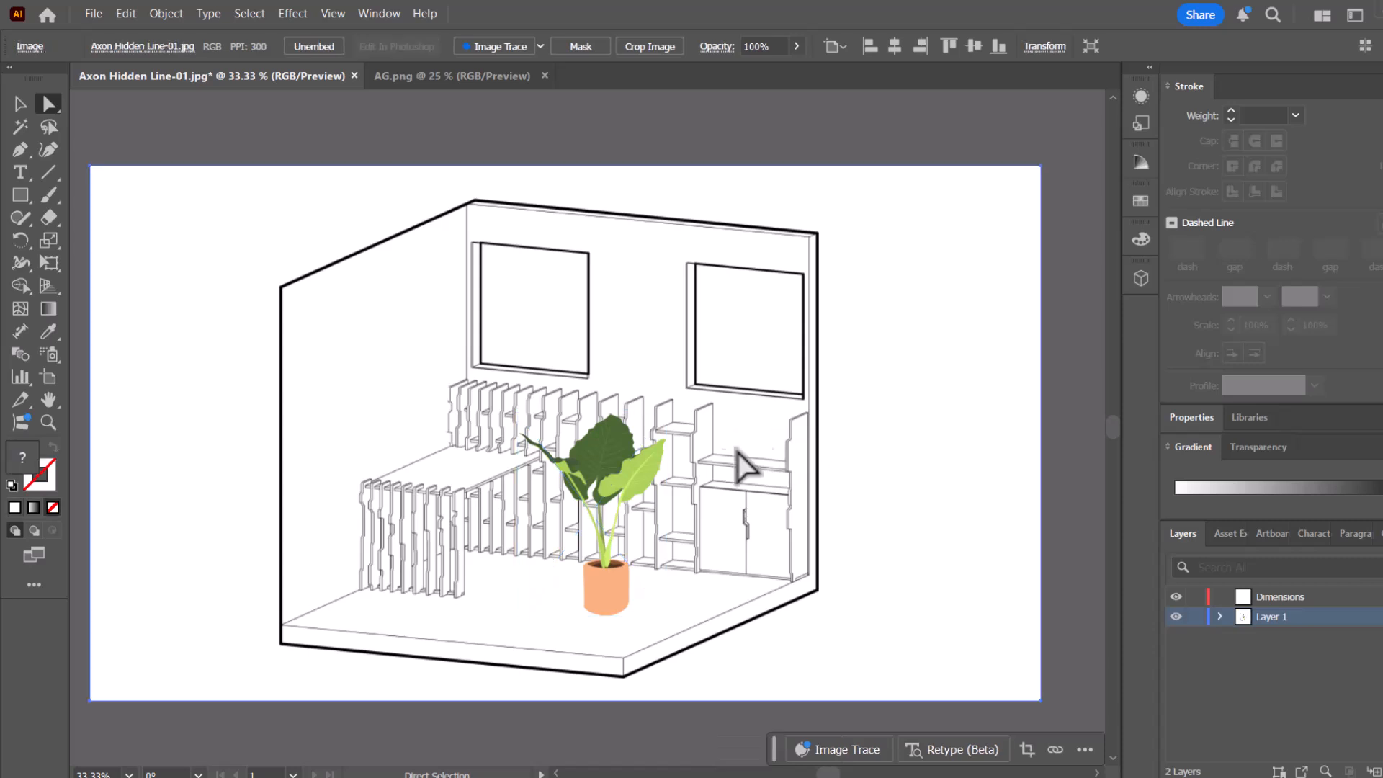
{"action": "left_click_drag", "start_coordinate": [641, 461], "coordinate": [640, 476]}
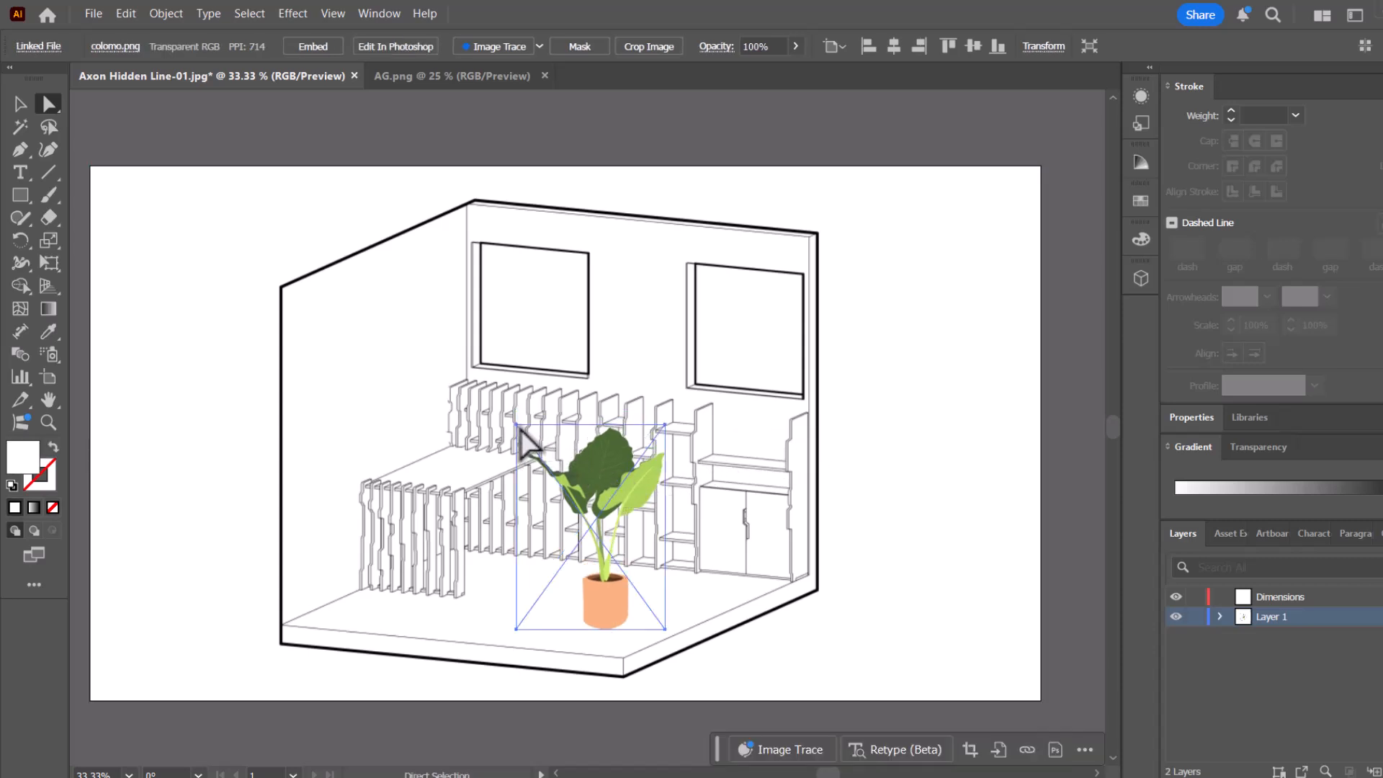
{"action": "left_click_drag", "start_coordinate": [513, 422], "coordinate": [552, 474]}
{"action": "left_click", "coordinate": [905, 486]}
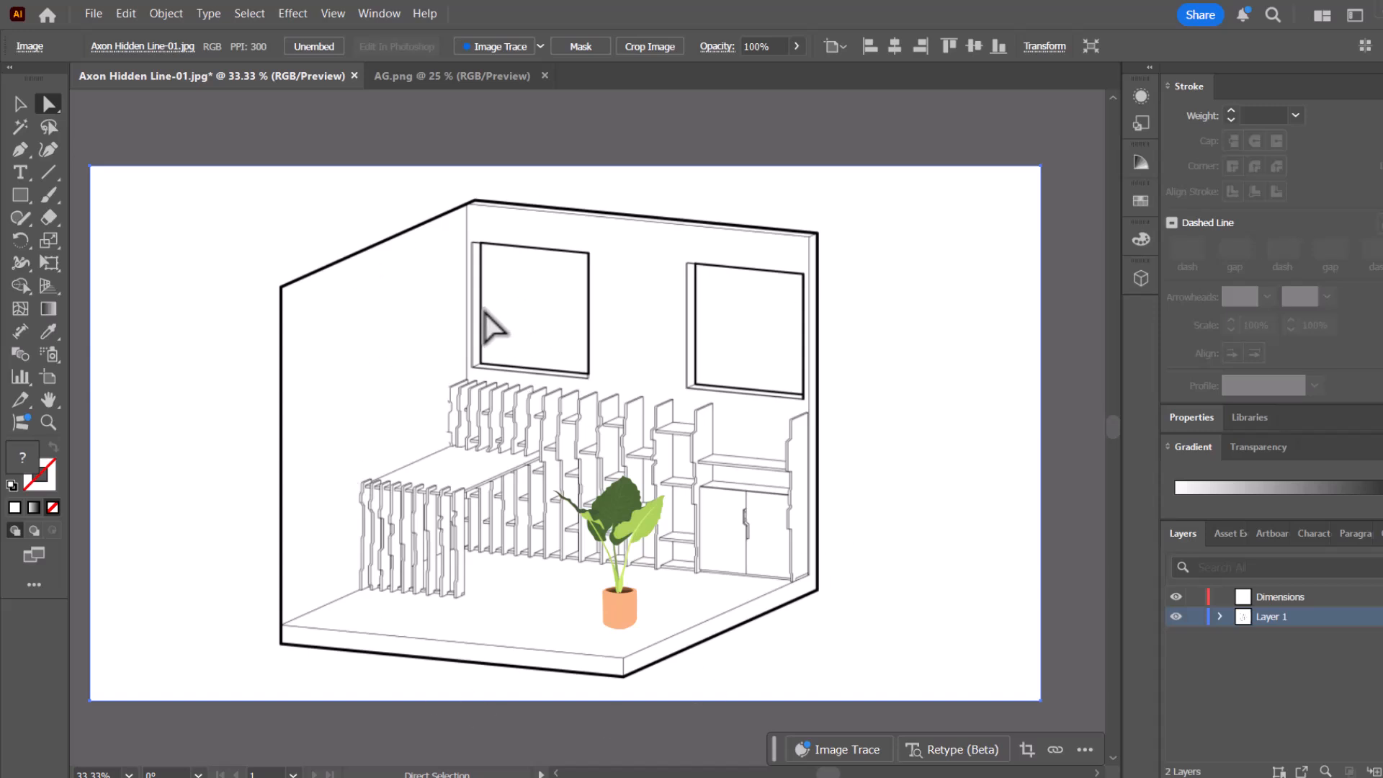
{"action": "left_click_drag", "start_coordinate": [621, 535], "coordinate": [609, 541]}
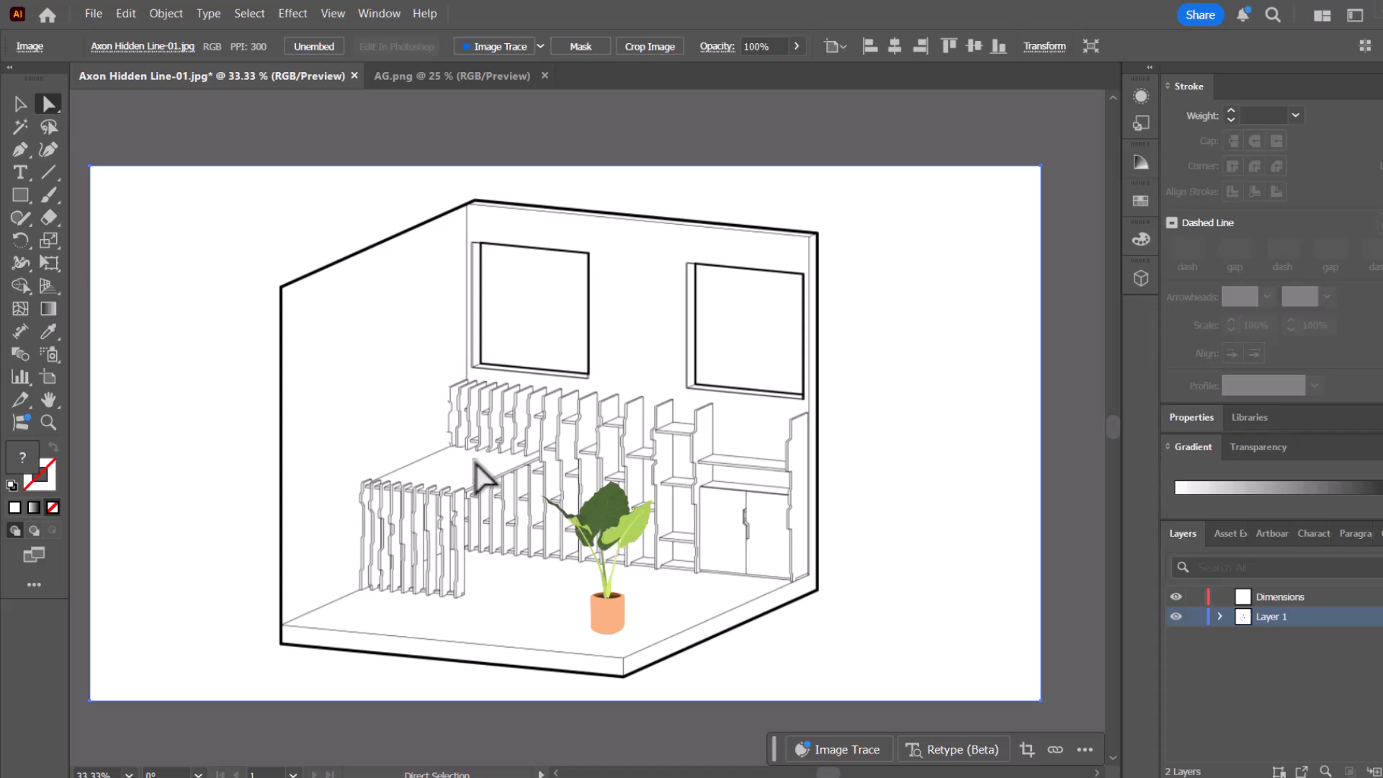
{"action": "left_click", "coordinate": [165, 144]}
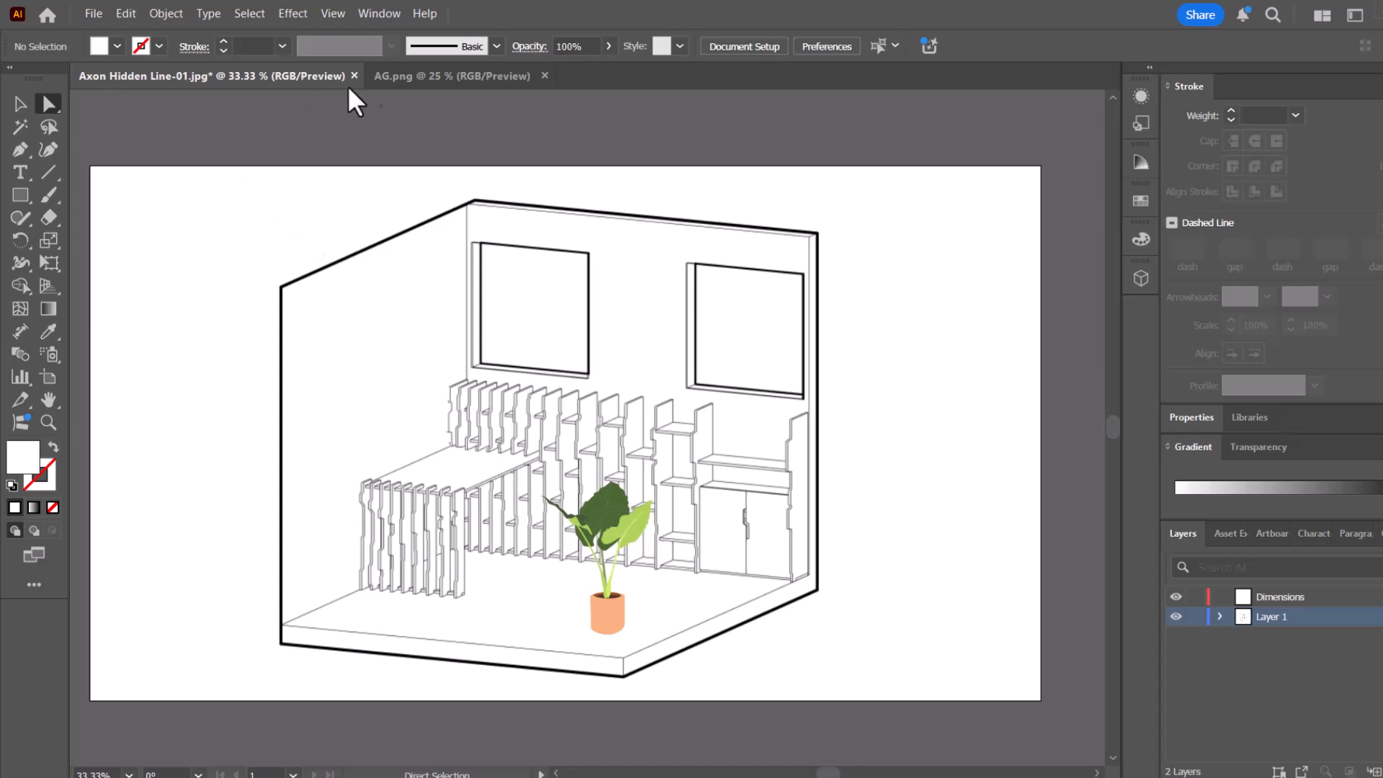
Try bringing the standing man from AG.png into the Axon Hidden Line-01 drawing, and delete the oversized copy.
{"action": "left_click", "coordinate": [396, 82]}
{"action": "left_click", "coordinate": [671, 342]}
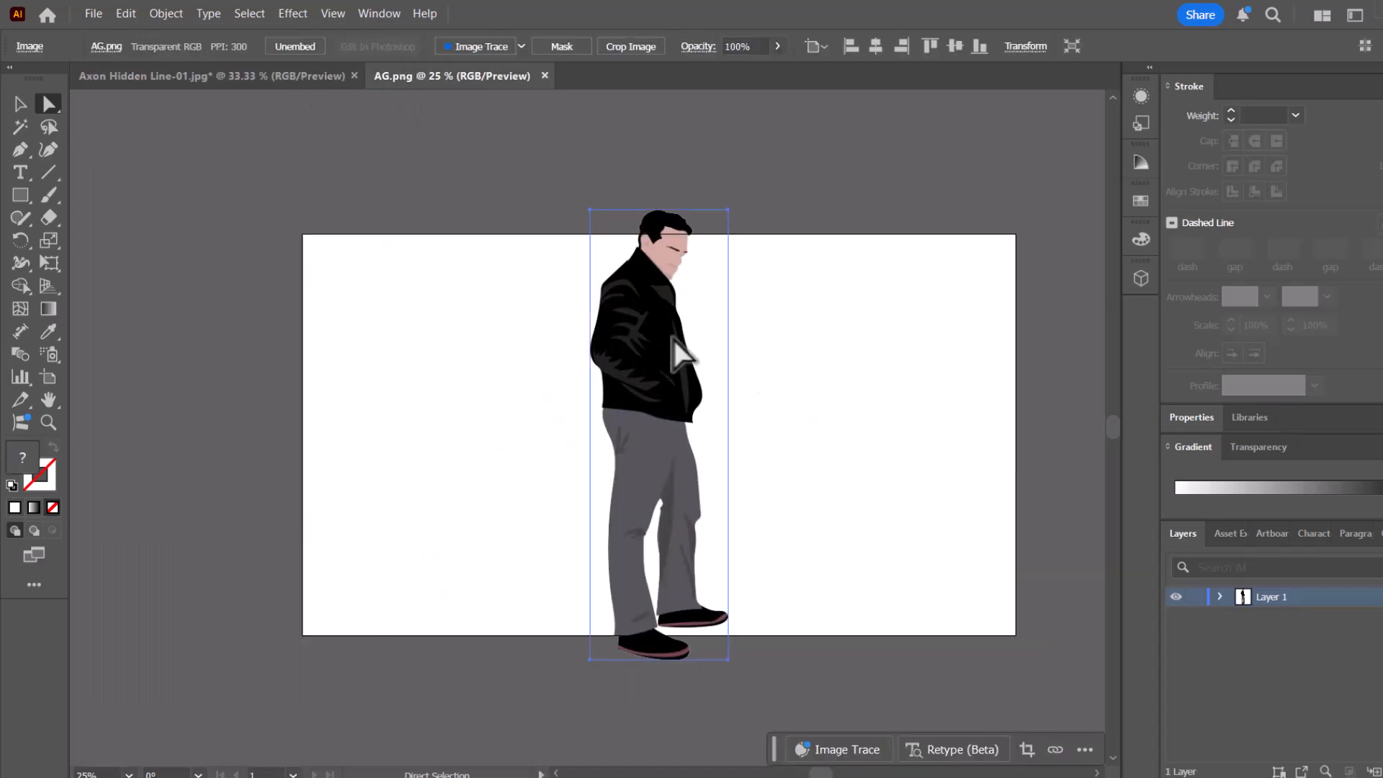
{"action": "left_click_drag", "start_coordinate": [252, 85], "coordinate": [223, 312]}
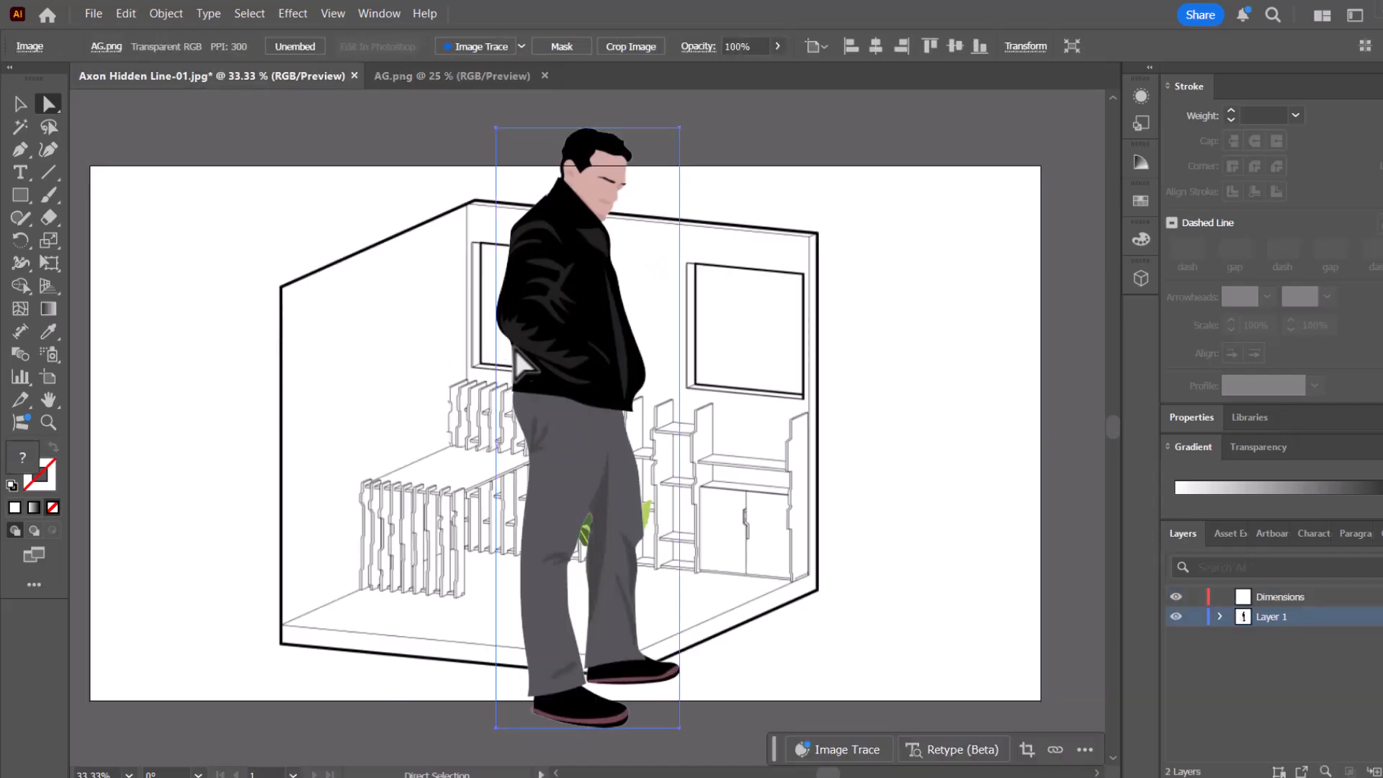
{"action": "left_click_drag", "start_coordinate": [509, 355], "coordinate": [383, 330]}
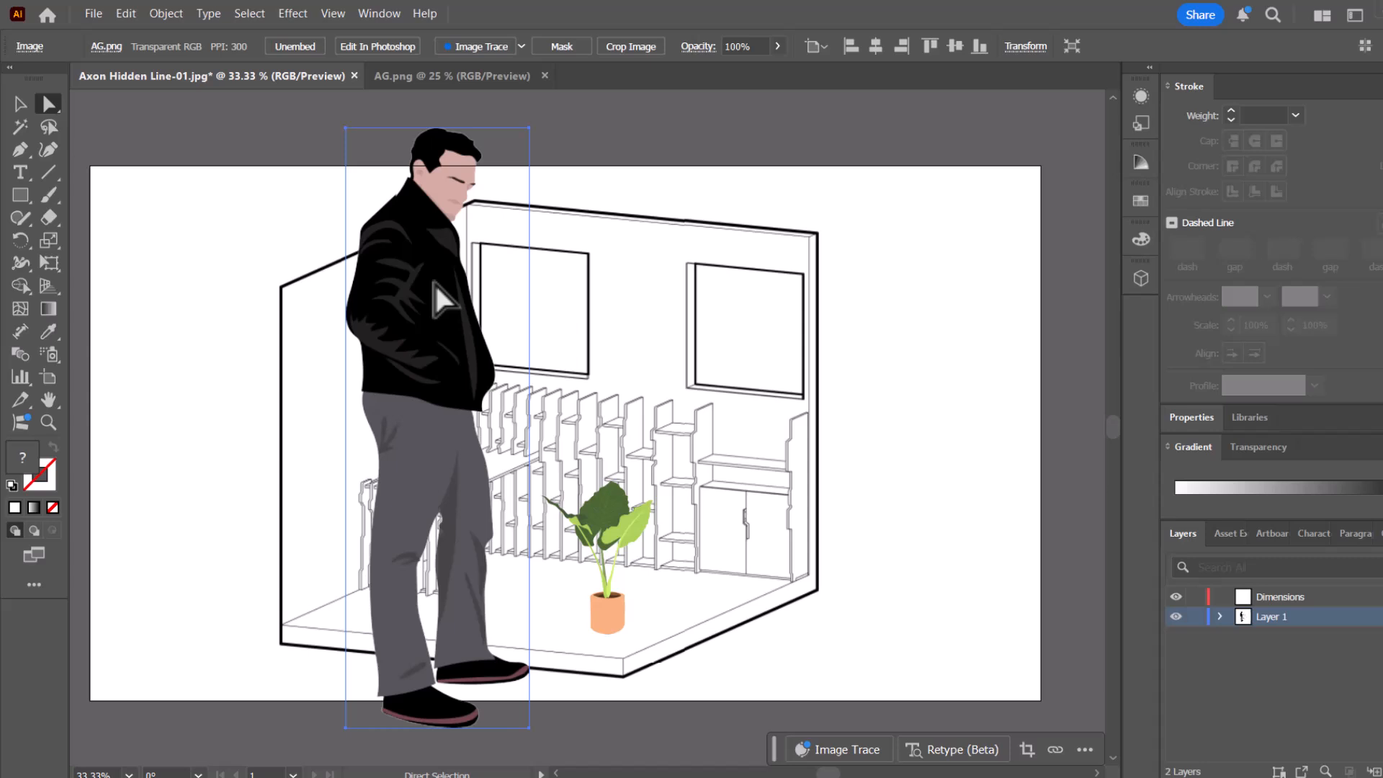
{"action": "key", "text": "Delete"}
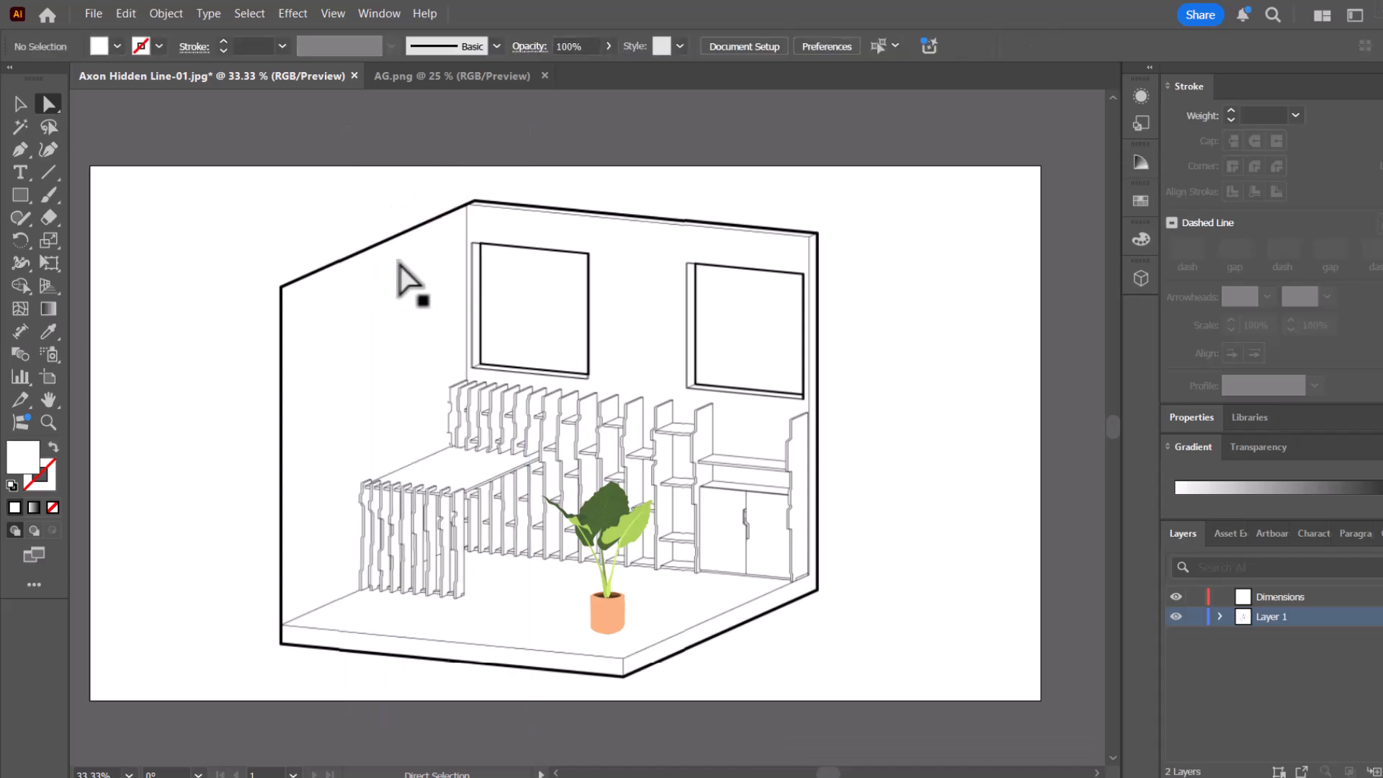
Place the AG cutout of the standing man as a linked image over the cabinet side of the room.
{"action": "left_click", "coordinate": [95, 13]}
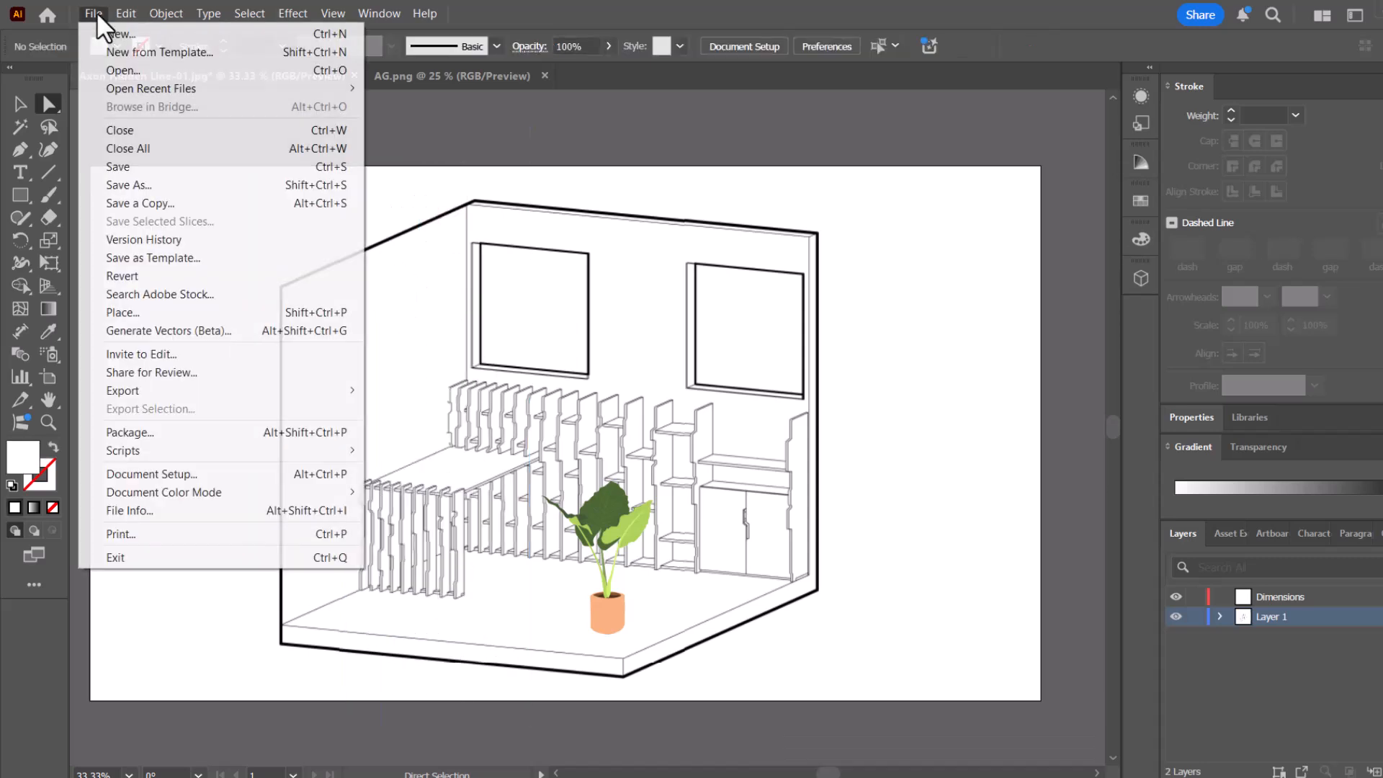
{"action": "left_click", "coordinate": [183, 314]}
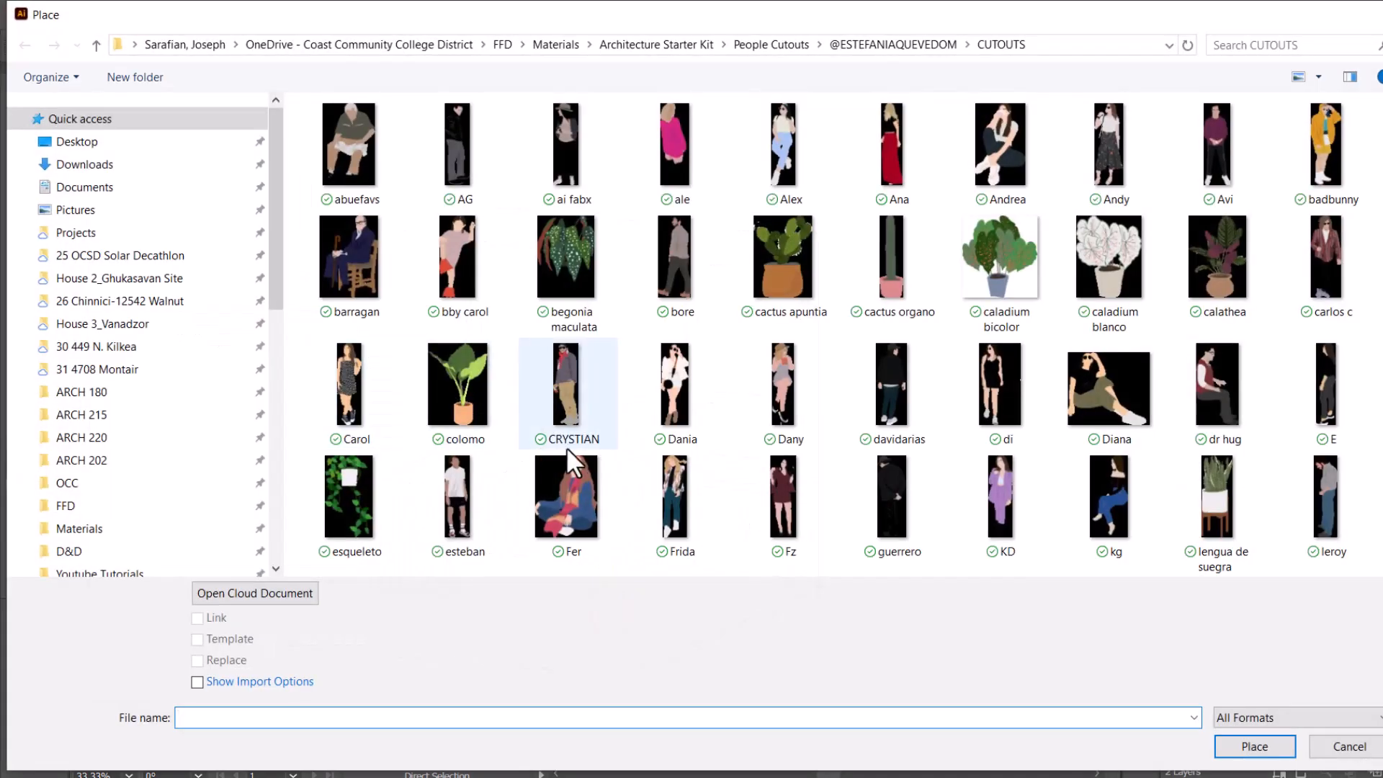
{"action": "double_click", "coordinate": [458, 148]}
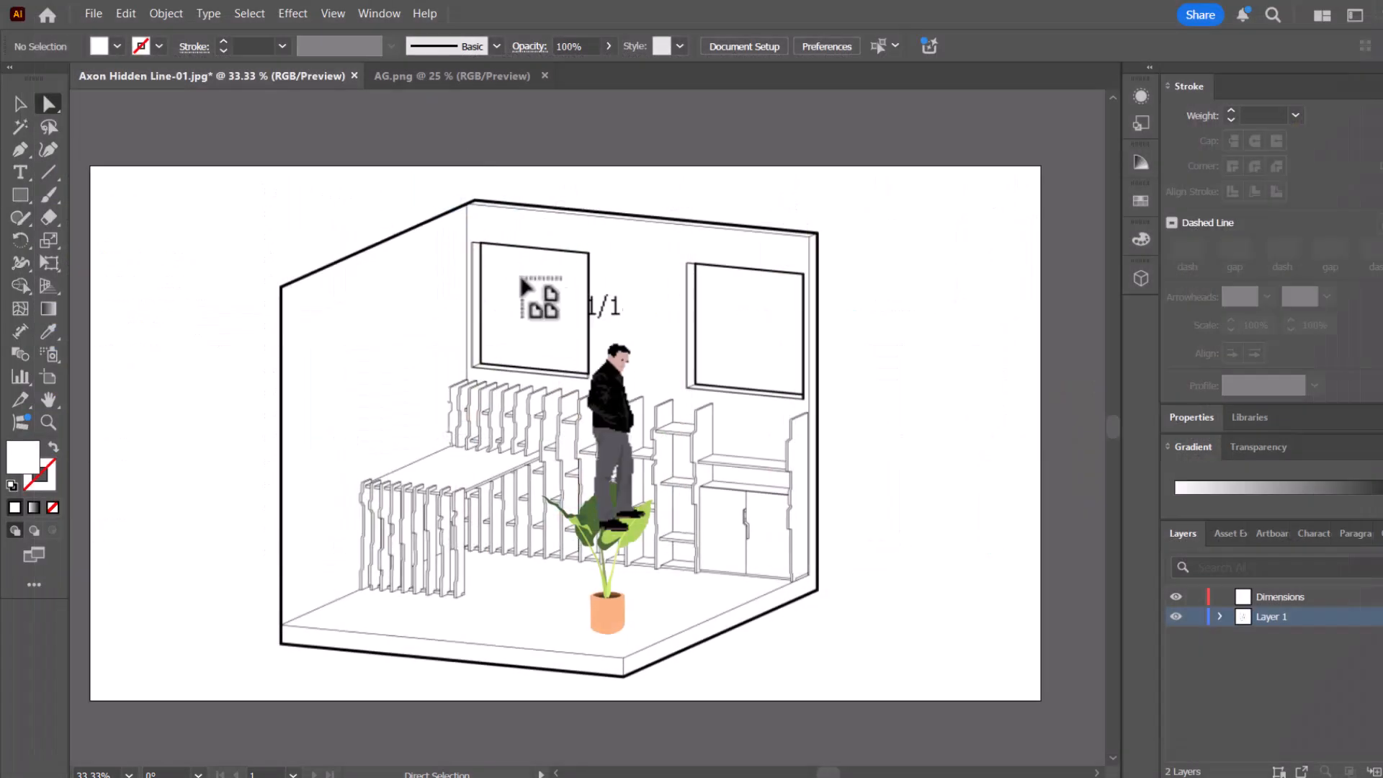
{"action": "left_click", "coordinate": [670, 376]}
{"action": "left_click_drag", "start_coordinate": [756, 497], "coordinate": [753, 292]}
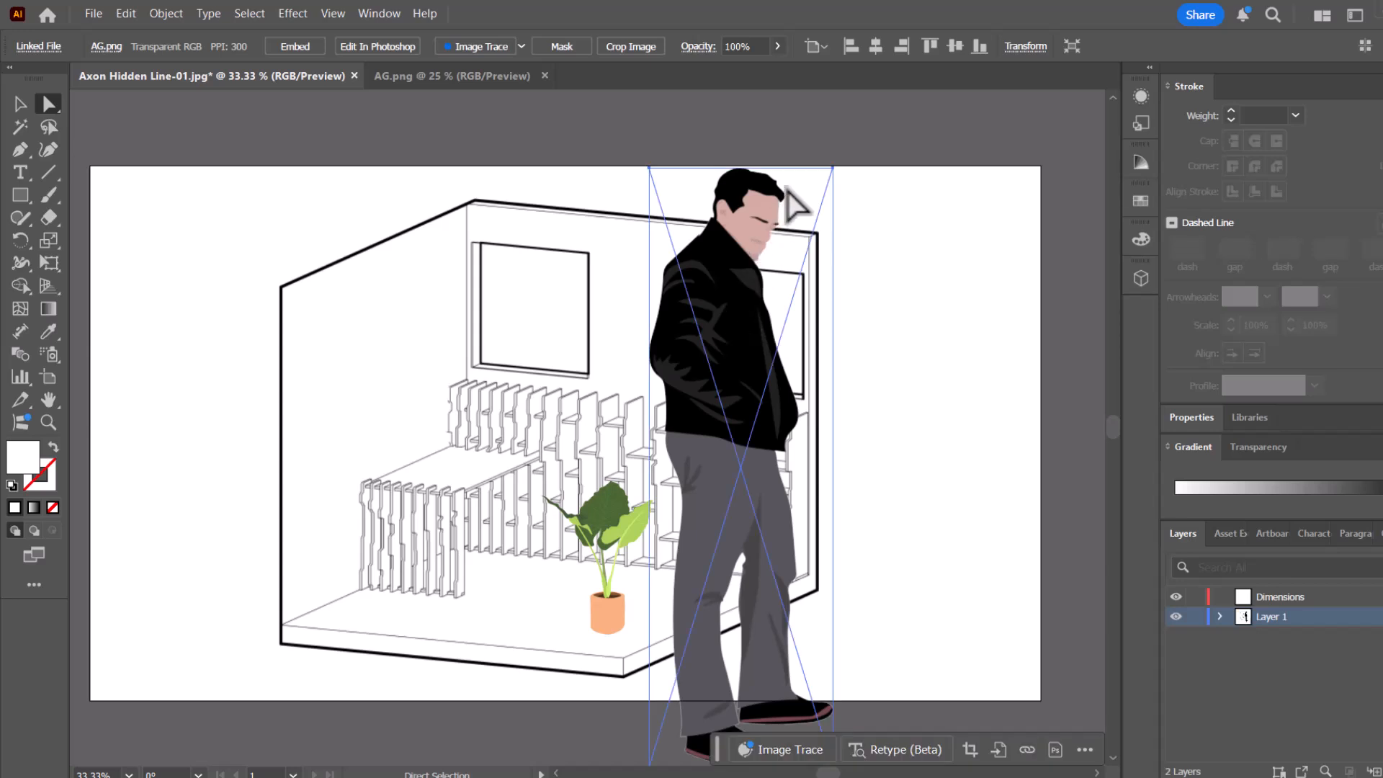
Scale the standing man down proportionally and set him on the floor beside the potted plant.
{"action": "left_click_drag", "start_coordinate": [832, 168], "coordinate": [757, 338]}
{"action": "left_click_drag", "start_coordinate": [713, 497], "coordinate": [726, 364]}
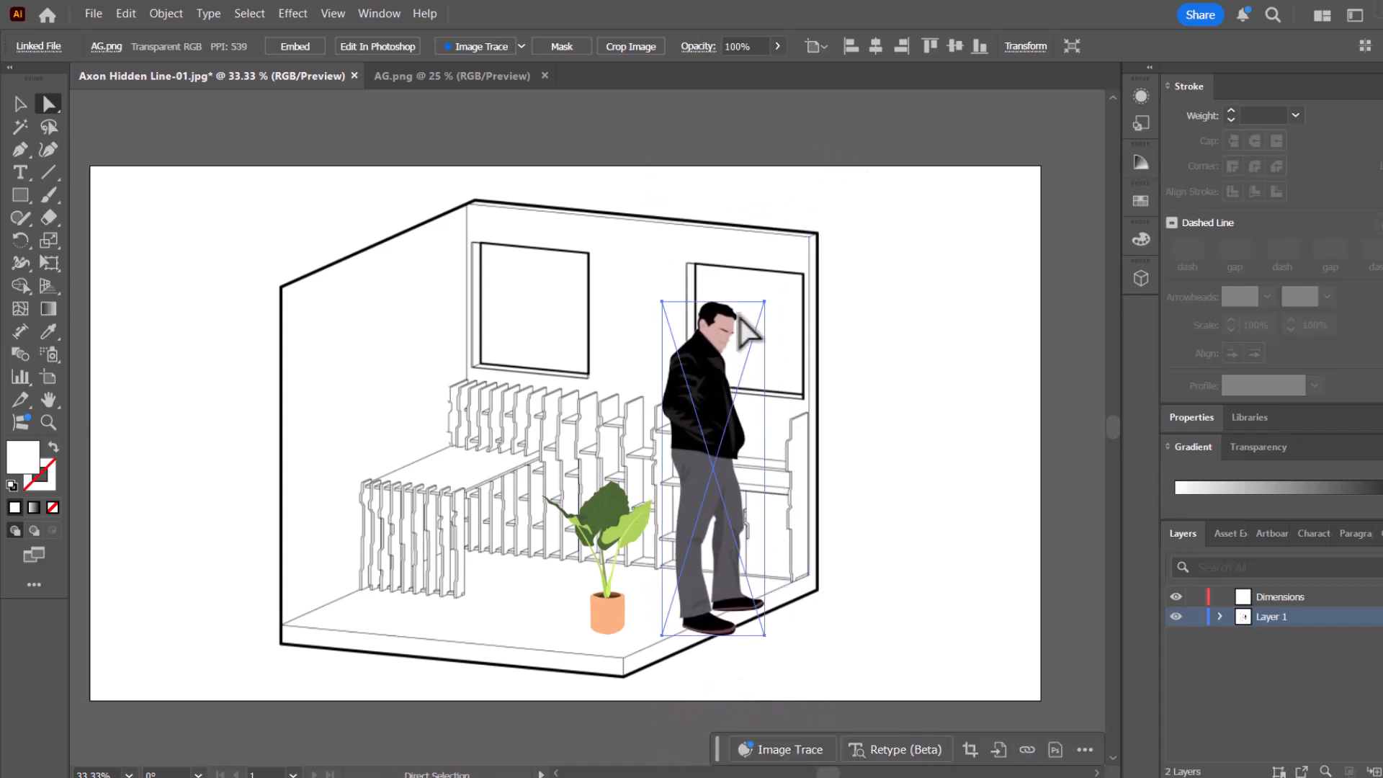
{"action": "left_click_drag", "start_coordinate": [769, 305], "coordinate": [742, 330]}
{"action": "mouse_move", "coordinate": [698, 462]}
{"action": "left_mouse_down"}
{"action": "mouse_move", "coordinate": [705, 439]}
{"action": "mouse_move", "coordinate": [691, 471]}
{"action": "left_mouse_up"}
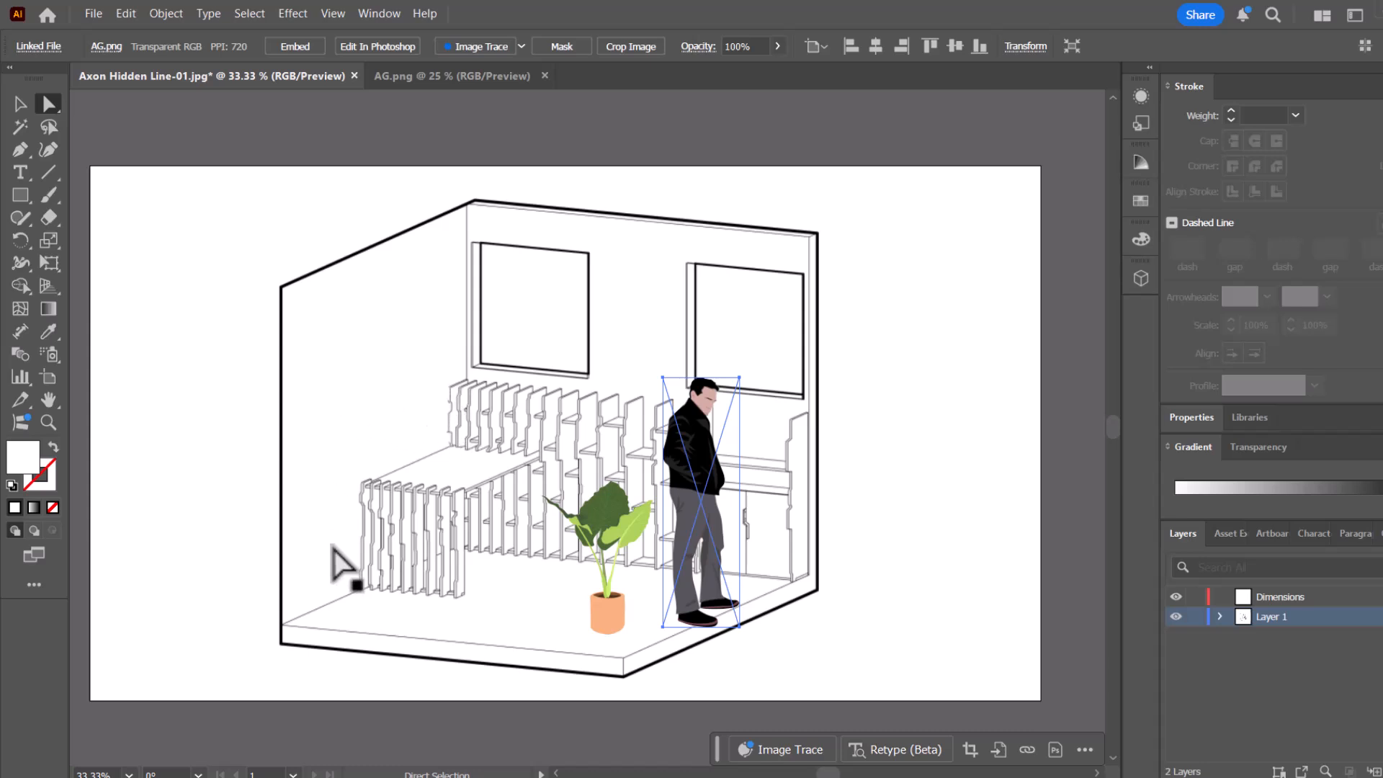
Move the standing man next to the slatted counter's outer end and scale him down slightly.
{"action": "left_click_drag", "start_coordinate": [688, 451], "coordinate": [380, 448]}
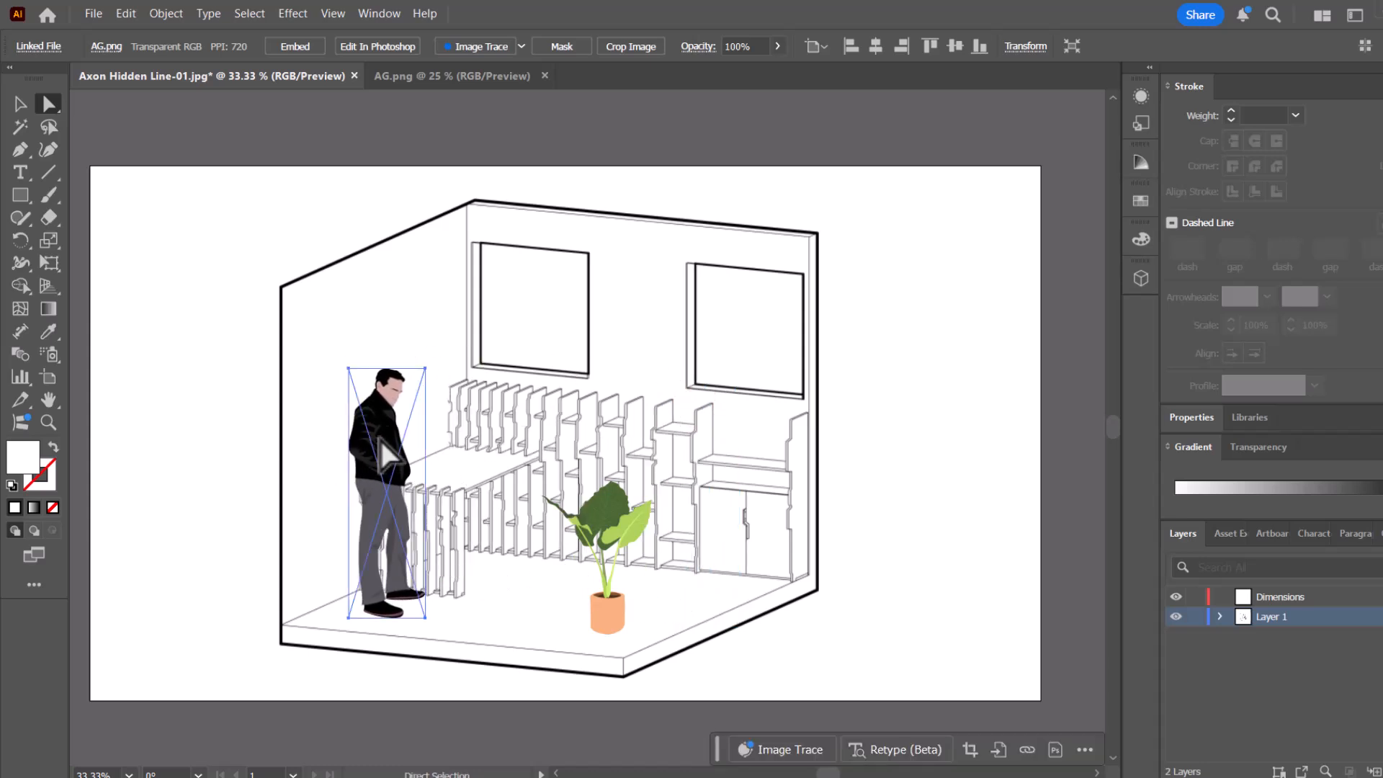
{"action": "left_click_drag", "start_coordinate": [430, 373], "coordinate": [424, 394]}
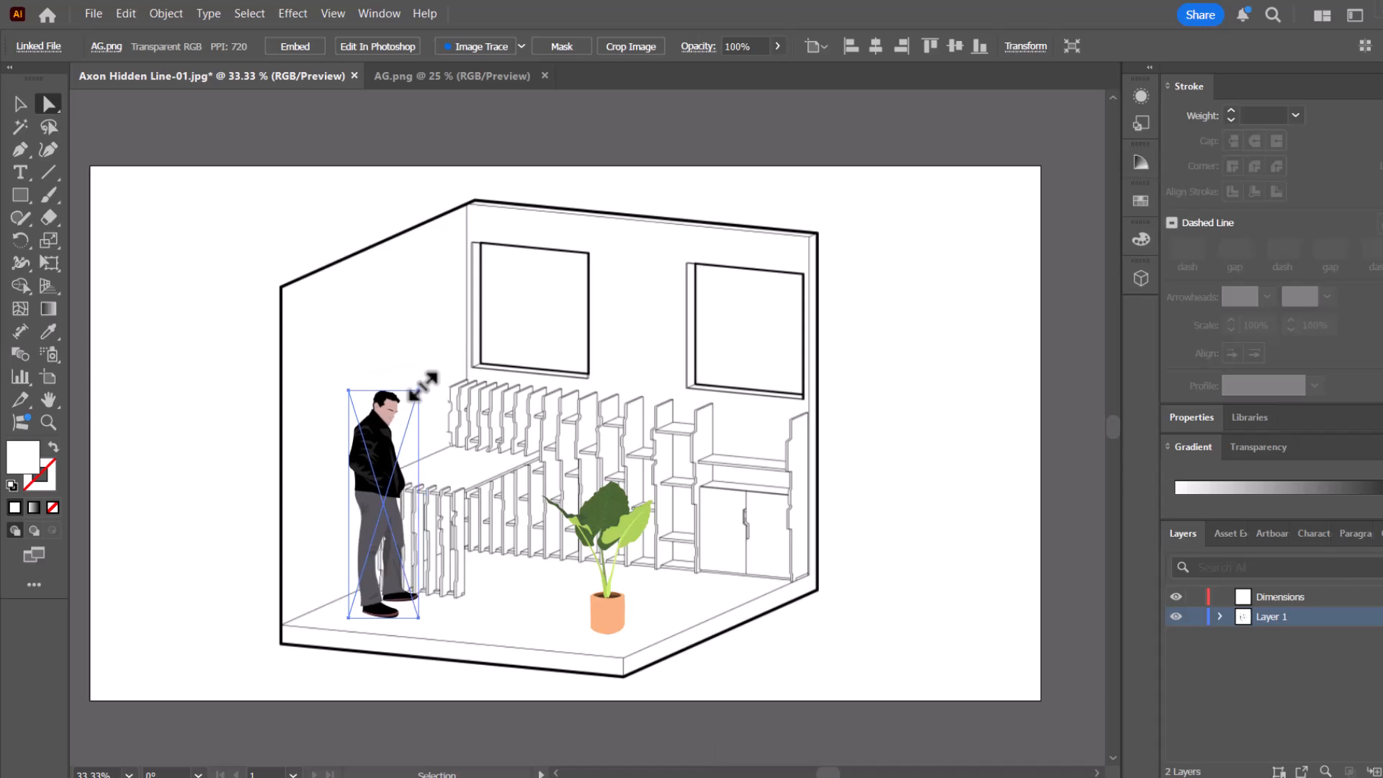
{"action": "left_click_drag", "start_coordinate": [414, 444], "coordinate": [407, 432]}
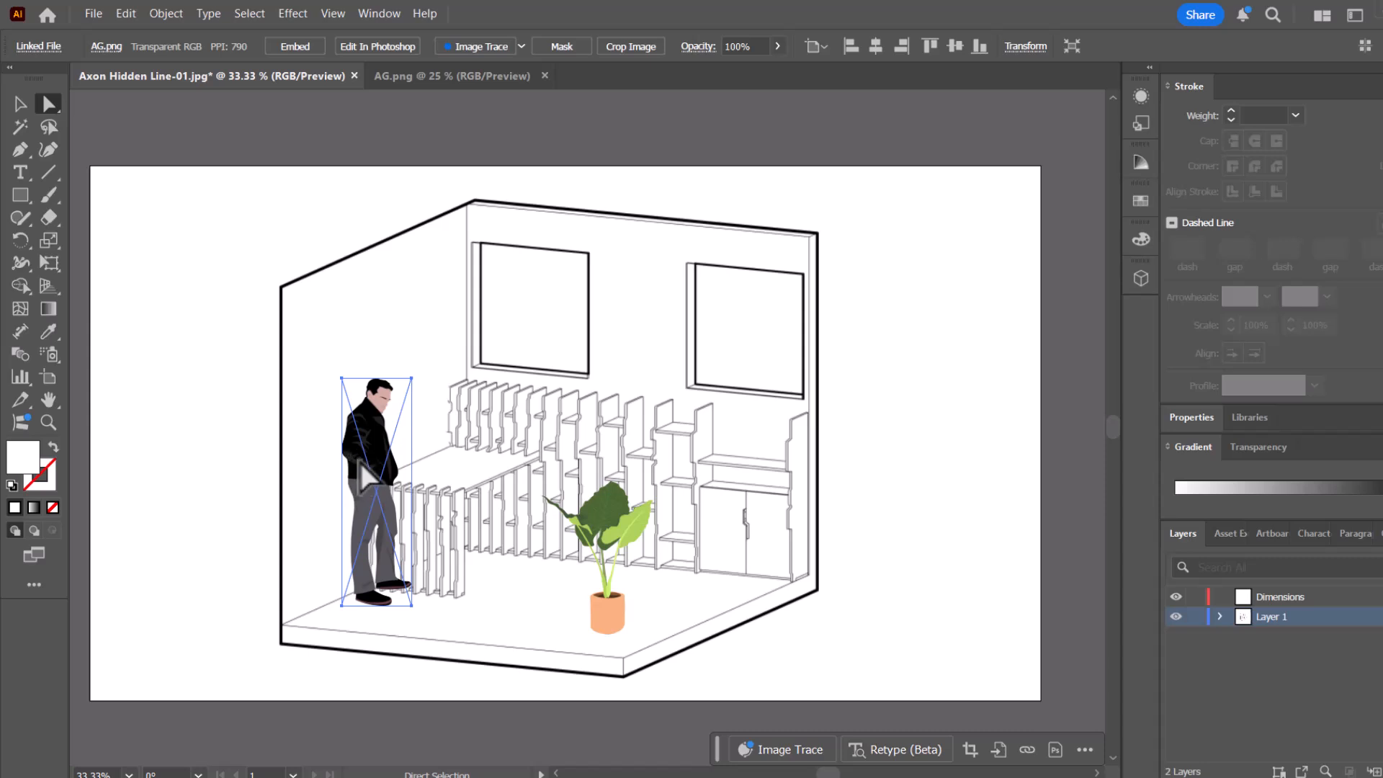
Delete the standing man cutout from the drawing and leave nothing selected.
{"action": "left_click_drag", "start_coordinate": [369, 454], "coordinate": [448, 430]}
{"action": "key", "text": "Delete"}
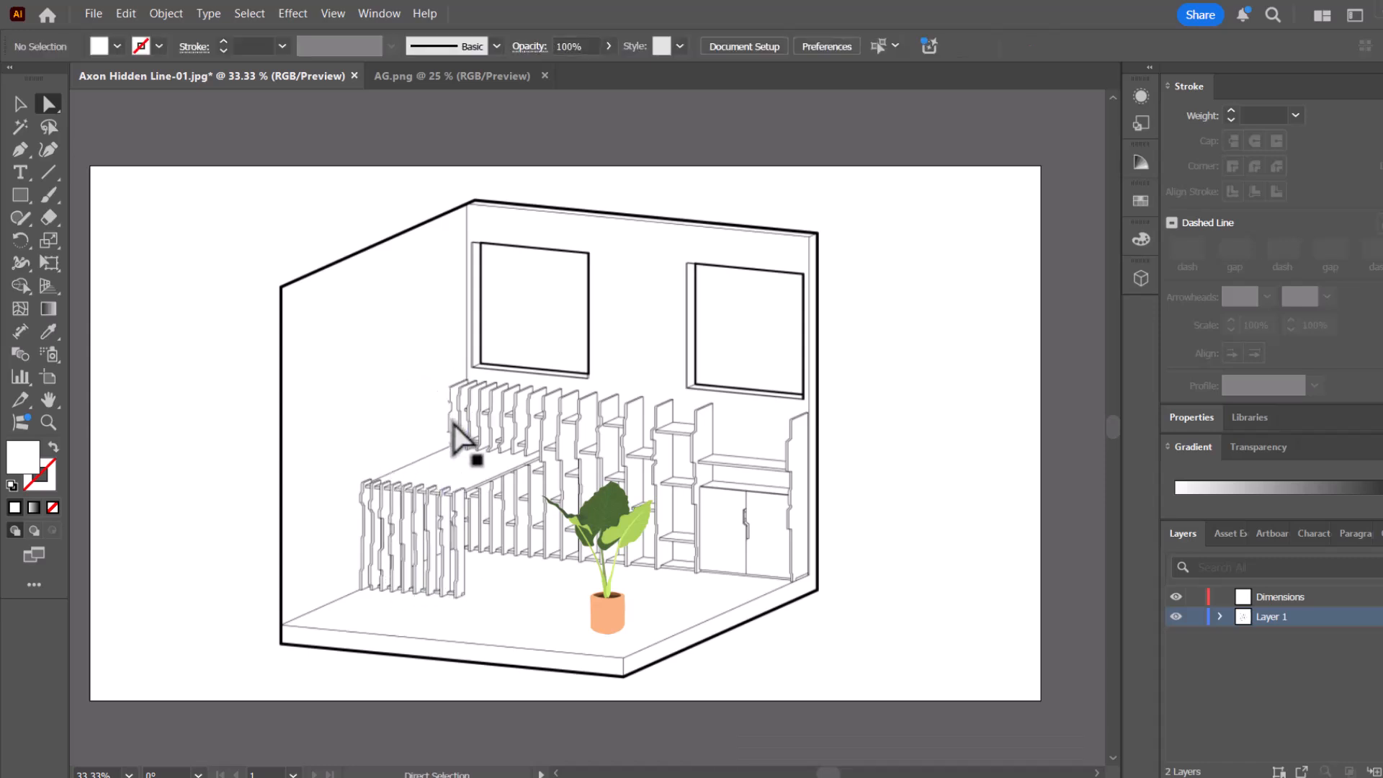
{"action": "left_click", "coordinate": [901, 473]}
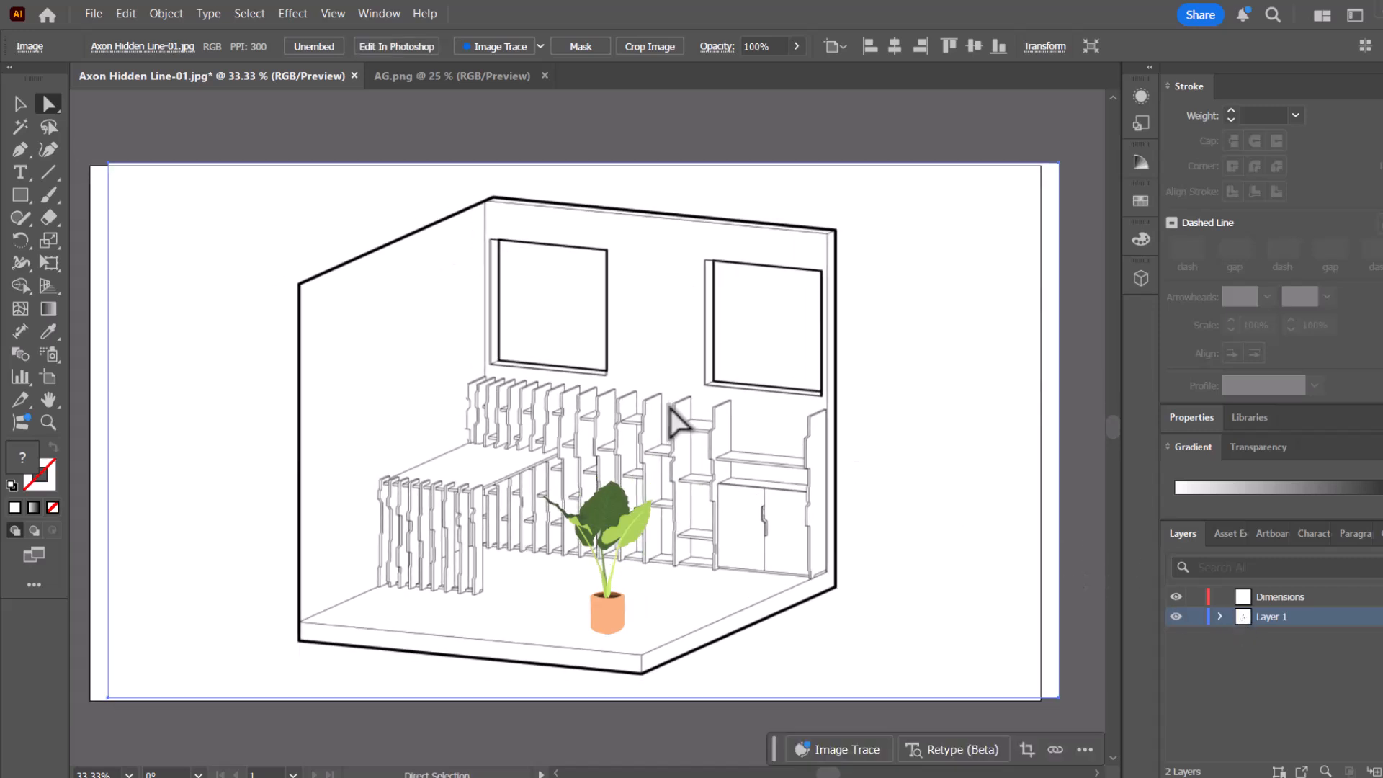
{"action": "left_click", "coordinate": [736, 155]}
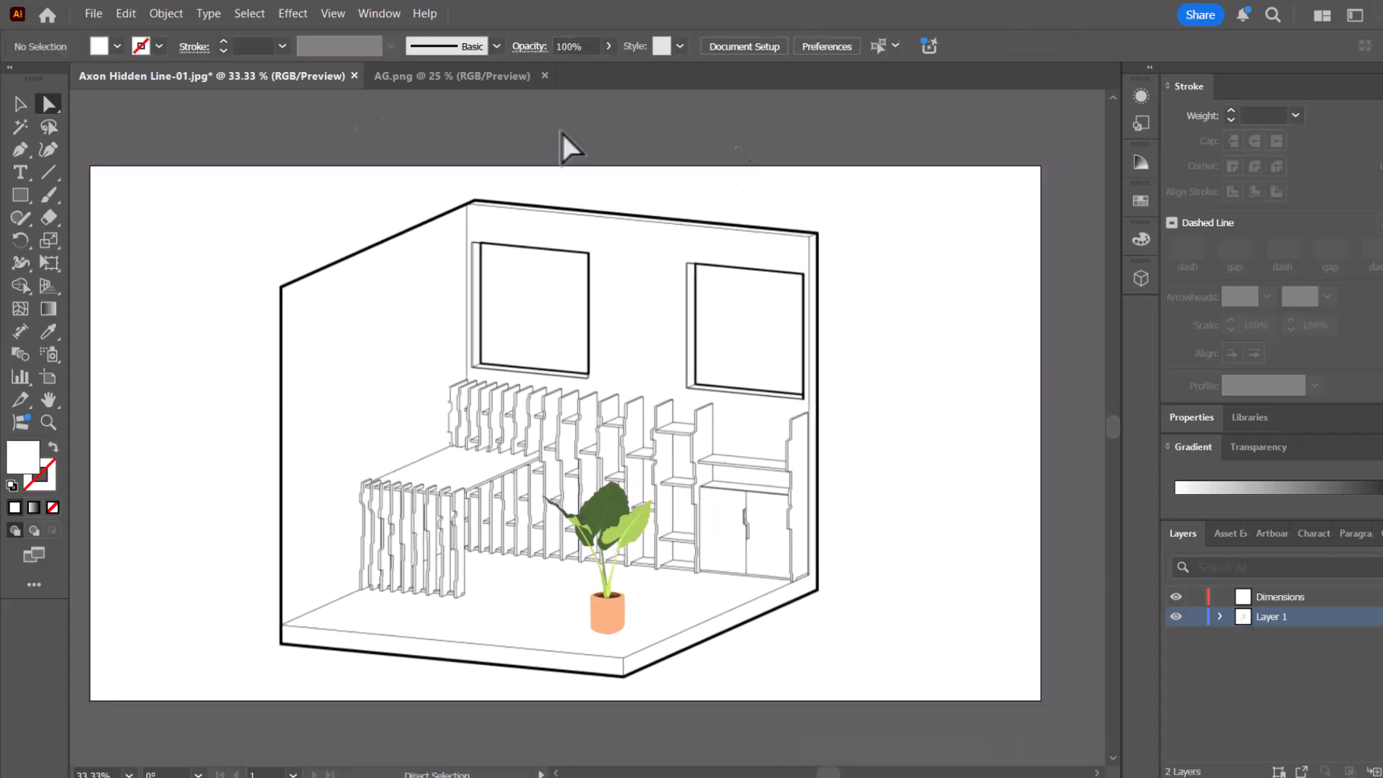
Open the axon linework Illustrator file from the Drawings folder in ARCH 202.
{"action": "left_click", "coordinate": [92, 14]}
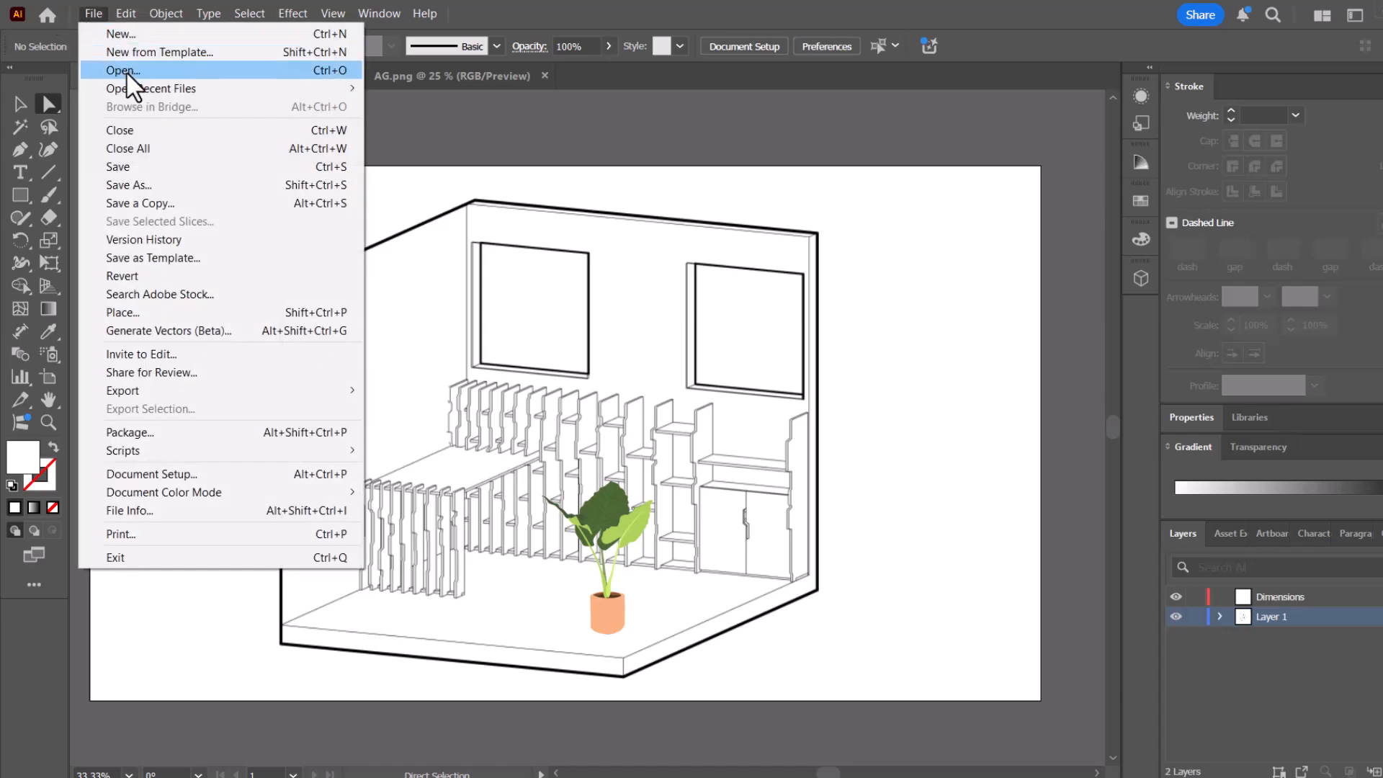
{"action": "left_click", "coordinate": [126, 72]}
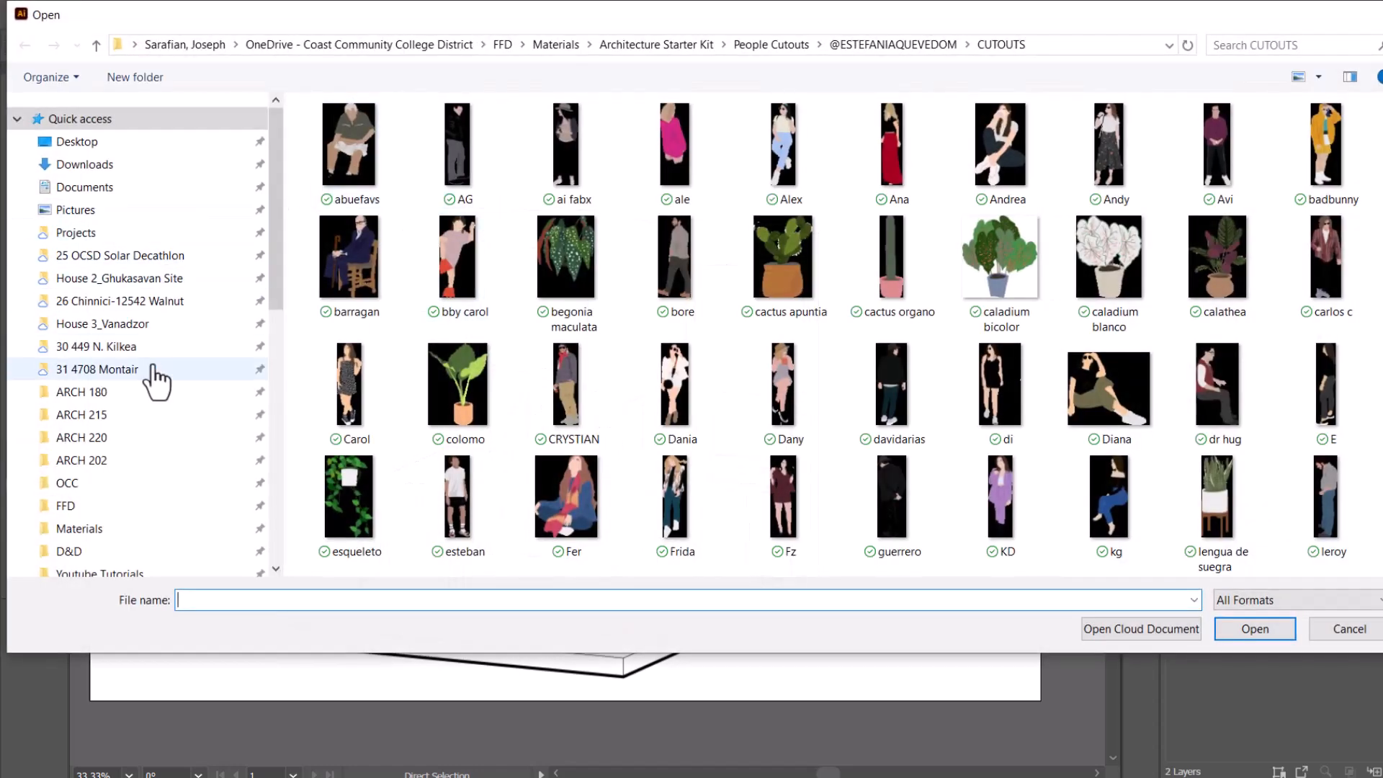
{"action": "scroll", "coordinate": [155, 366], "scroll_direction": "down", "scroll_amount": 3}
{"action": "scroll", "coordinate": [154, 381], "scroll_direction": "down", "scroll_amount": 5}
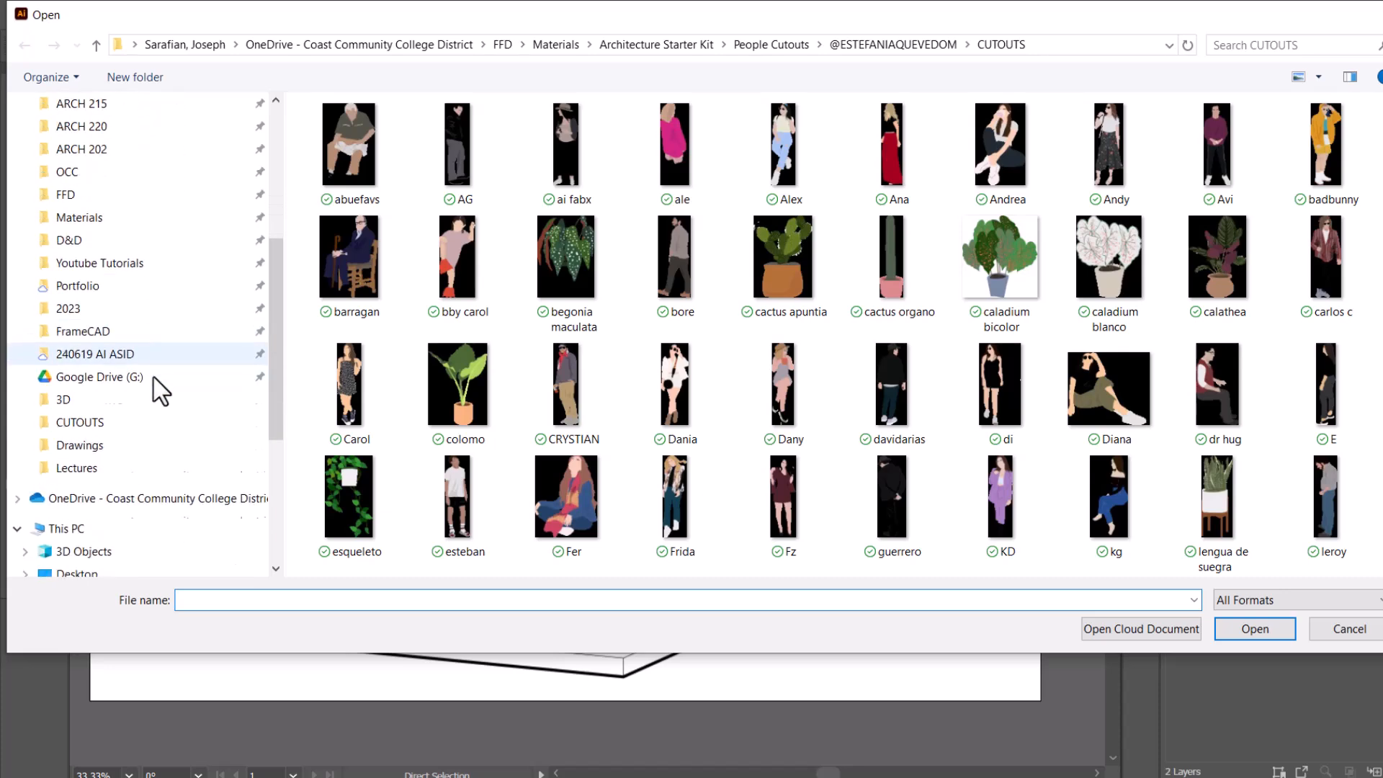
{"action": "scroll", "coordinate": [148, 402], "scroll_direction": "up", "scroll_amount": 4}
{"action": "scroll", "coordinate": [151, 400], "scroll_direction": "up", "scroll_amount": 1}
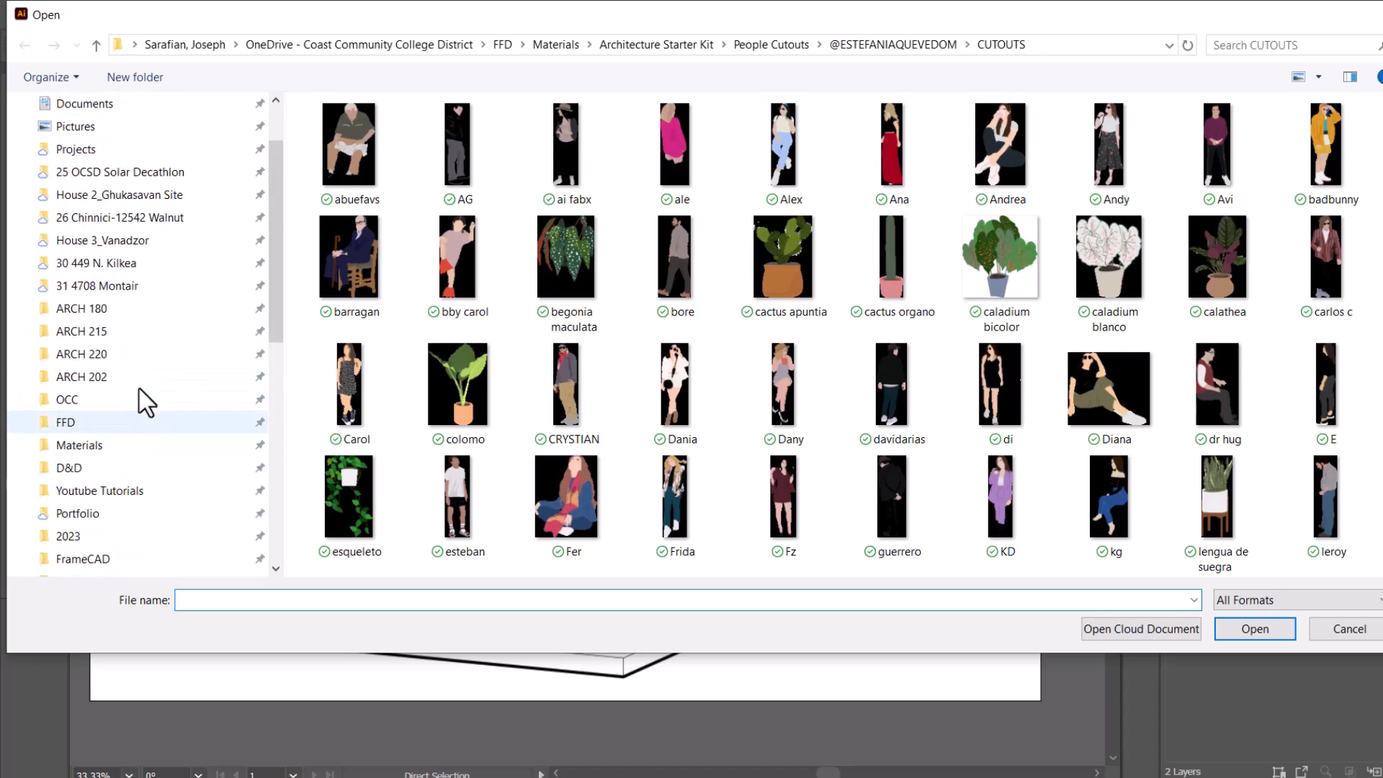
{"action": "left_click", "coordinate": [112, 378]}
{"action": "double_click", "coordinate": [349, 258]}
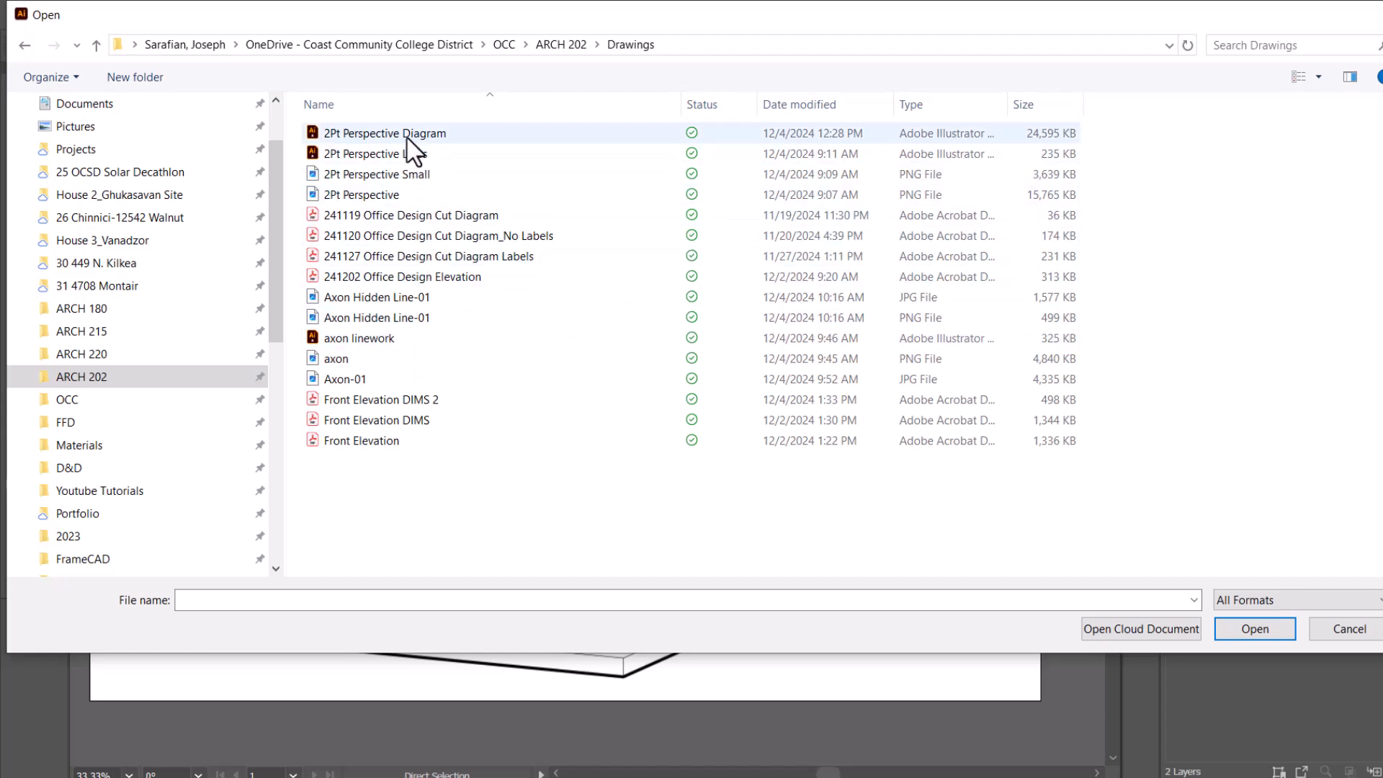
{"action": "double_click", "coordinate": [397, 339]}
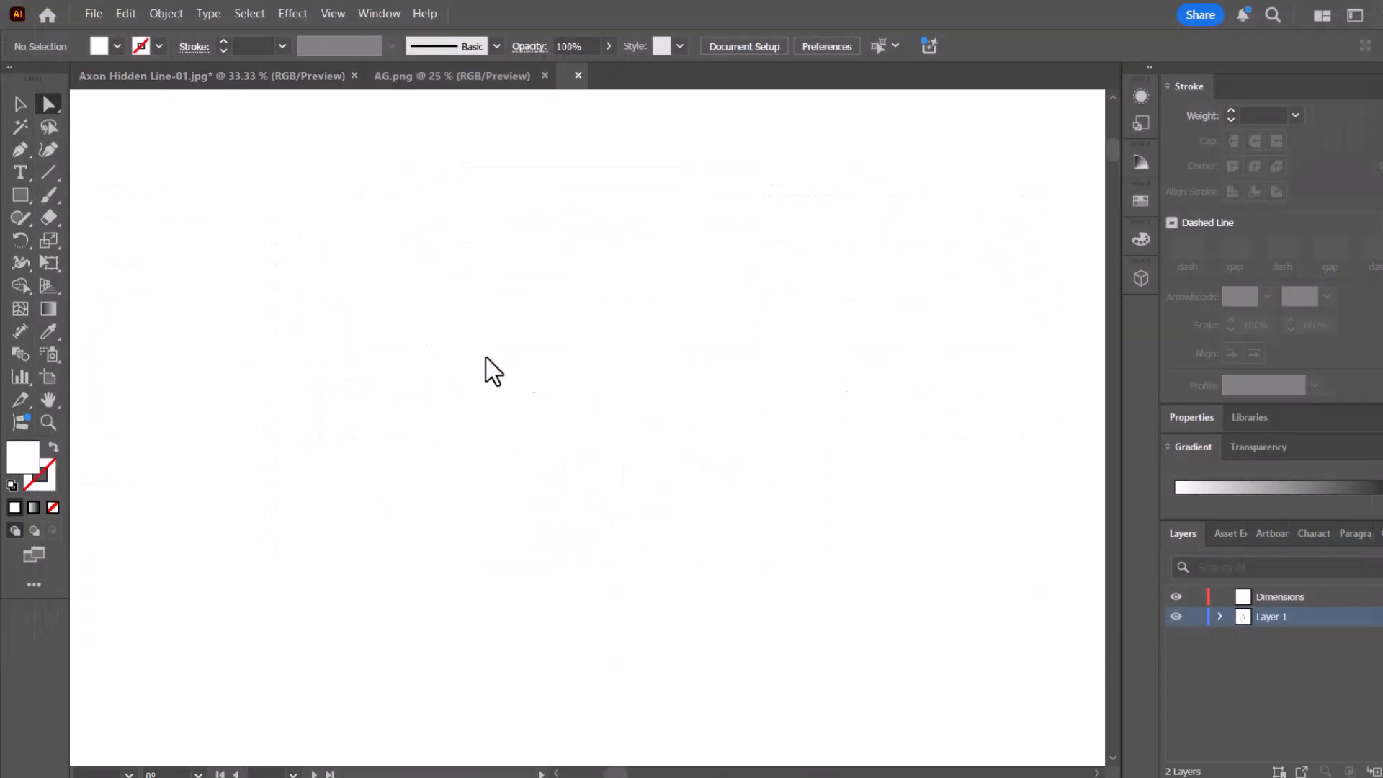
Select all of the room linework, move it up and to the left on the page, and deselect it.
{"action": "left_click_drag", "start_coordinate": [393, 301], "coordinate": [948, 708]}
{"action": "key", "text": "v"}
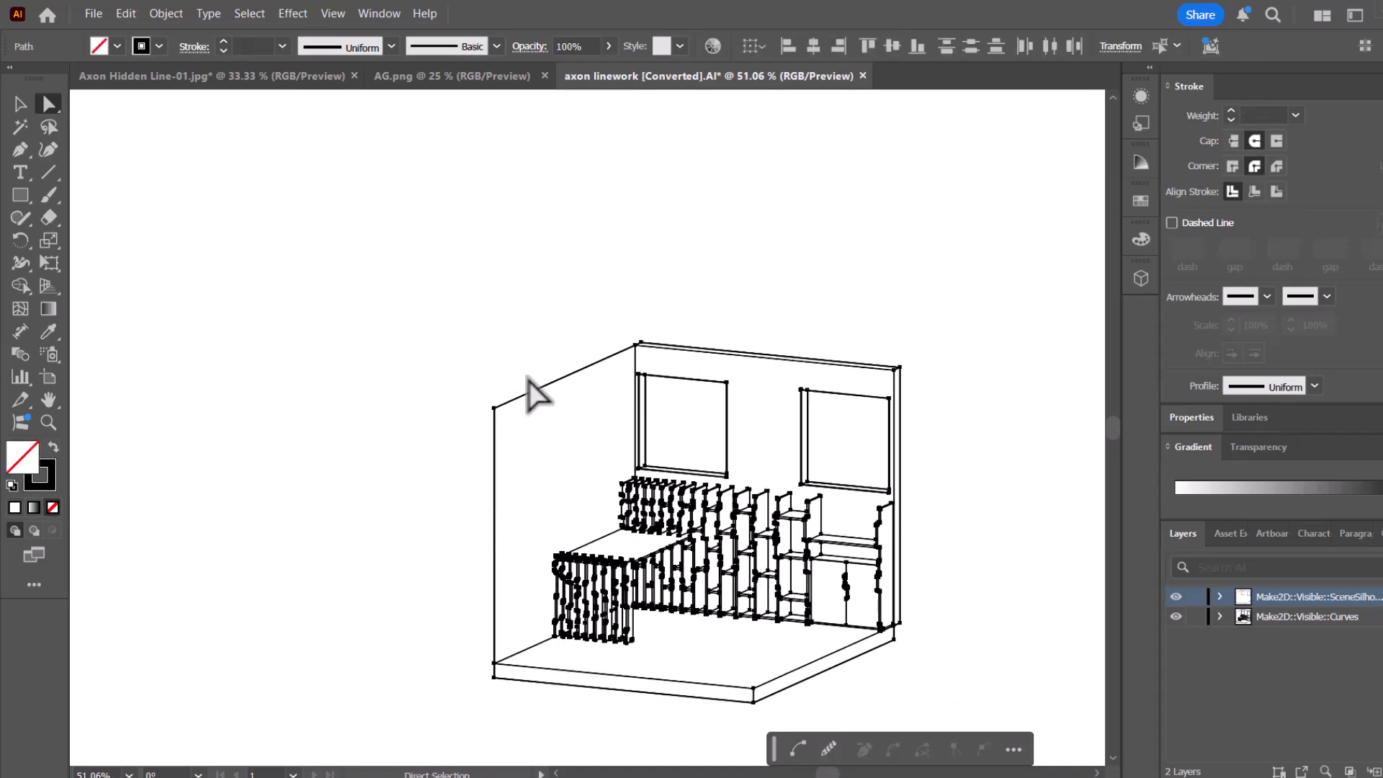
{"action": "mouse_move", "coordinate": [495, 342]}
{"action": "left_mouse_down"}
{"action": "mouse_move", "coordinate": [272, 222]}
{"action": "mouse_move", "coordinate": [340, 210]}
{"action": "left_mouse_up"}
{"action": "left_click", "coordinate": [191, 268]}
{"action": "scroll", "coordinate": [454, 386], "scroll_direction": "down", "scroll_amount": 4}
{"action": "scroll", "coordinate": [481, 398], "scroll_direction": "up", "scroll_amount": 4}
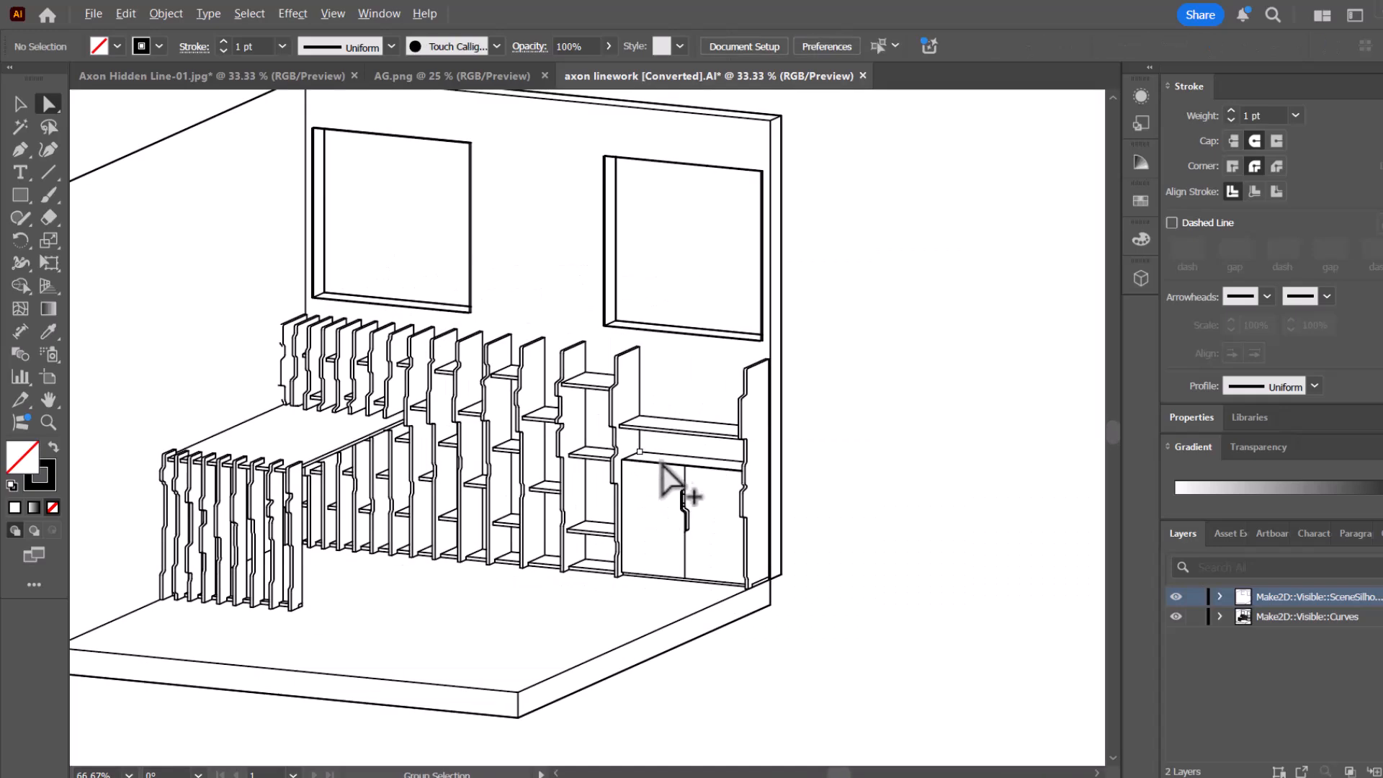
Shift the whole room linework up and to the left so it sits near the middle of the artboard, then clear the selection.
{"action": "scroll", "coordinate": [834, 501], "scroll_direction": "down", "scroll_amount": 2}
{"action": "left_click_drag", "start_coordinate": [346, 264], "coordinate": [927, 661]}
{"action": "key", "text": "v"}
{"action": "mouse_move", "coordinate": [439, 291]}
{"action": "left_mouse_down"}
{"action": "mouse_move", "coordinate": [391, 266]}
{"action": "mouse_move", "coordinate": [358, 218]}
{"action": "left_mouse_up"}
{"action": "key", "text": "a"}
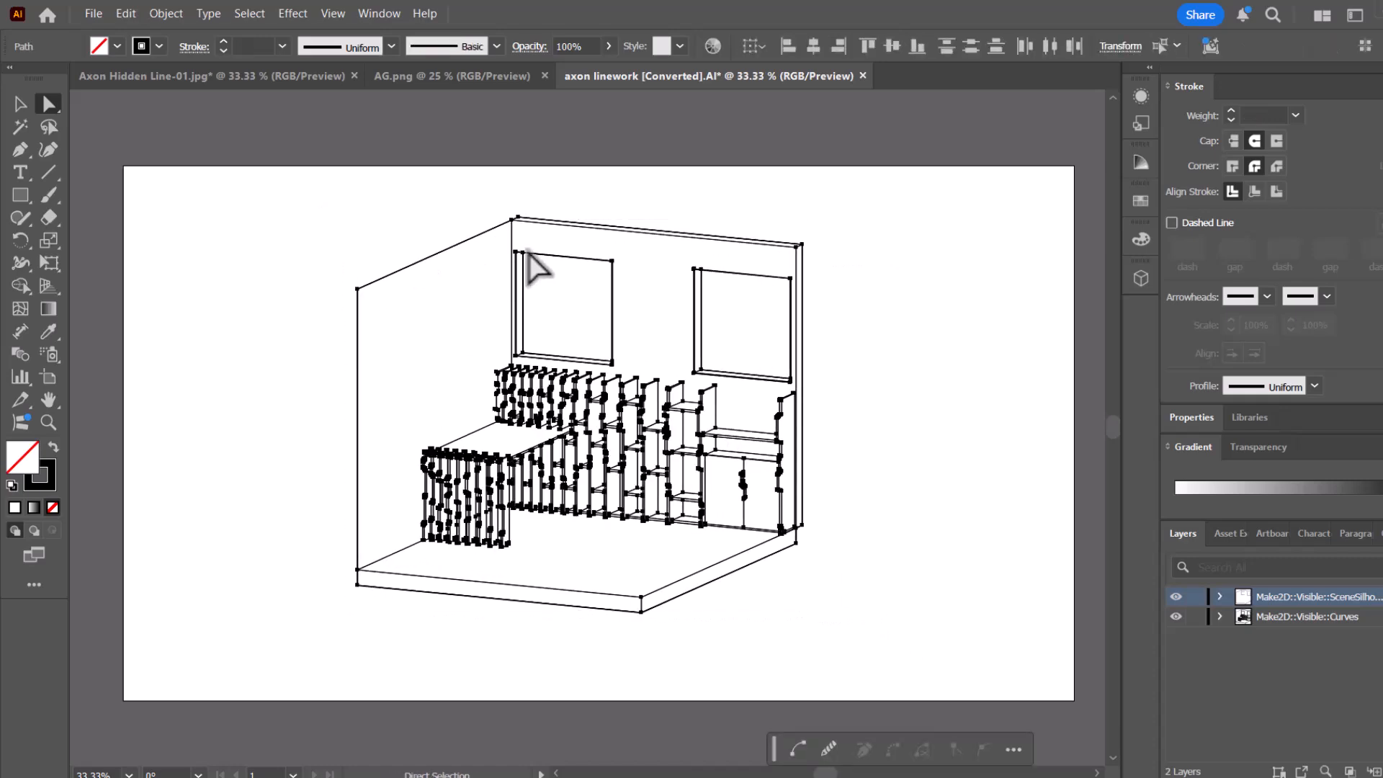
{"action": "left_click", "coordinate": [515, 285]}
{"action": "left_click", "coordinate": [396, 223]}
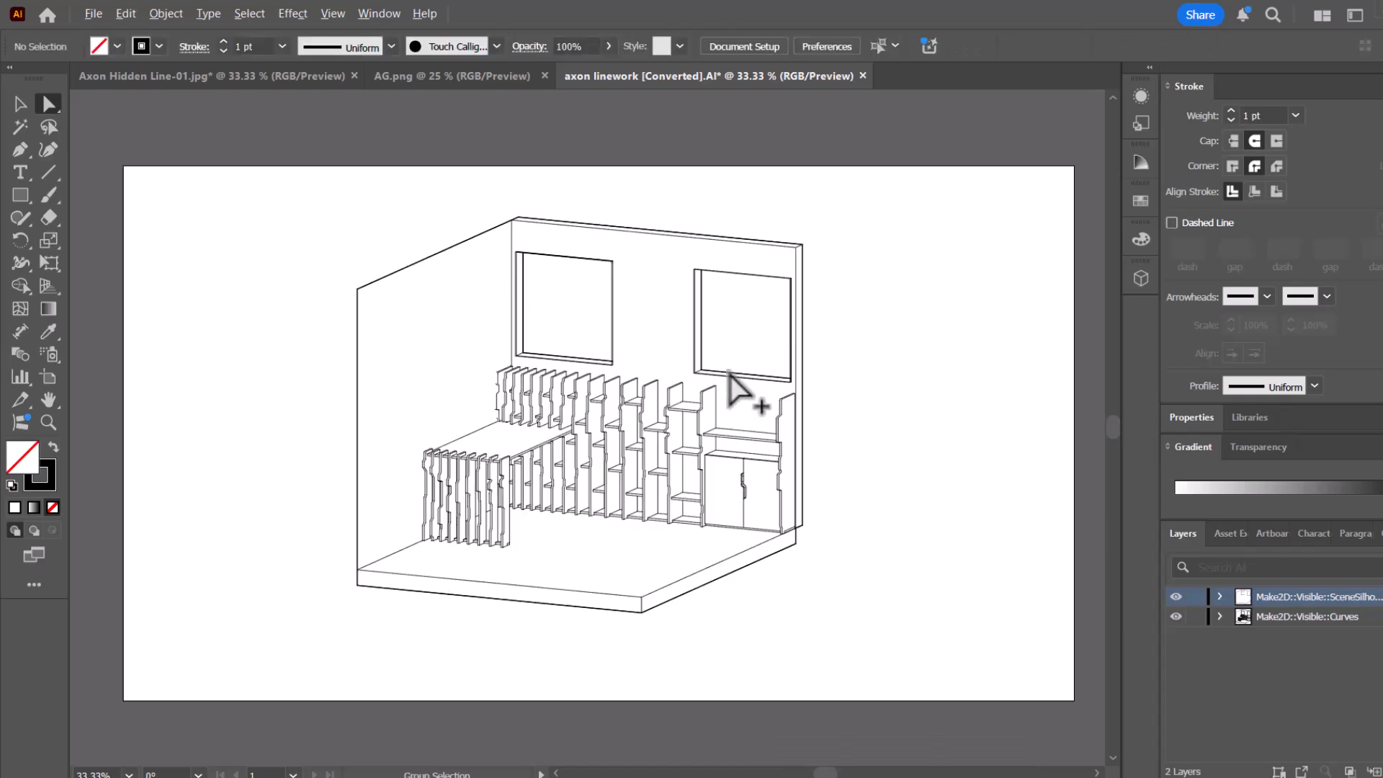
Check which workspace is active in the list of workspaces, then close the list without switching.
{"action": "scroll", "coordinate": [825, 443], "scroll_direction": "up", "scroll_amount": 1}
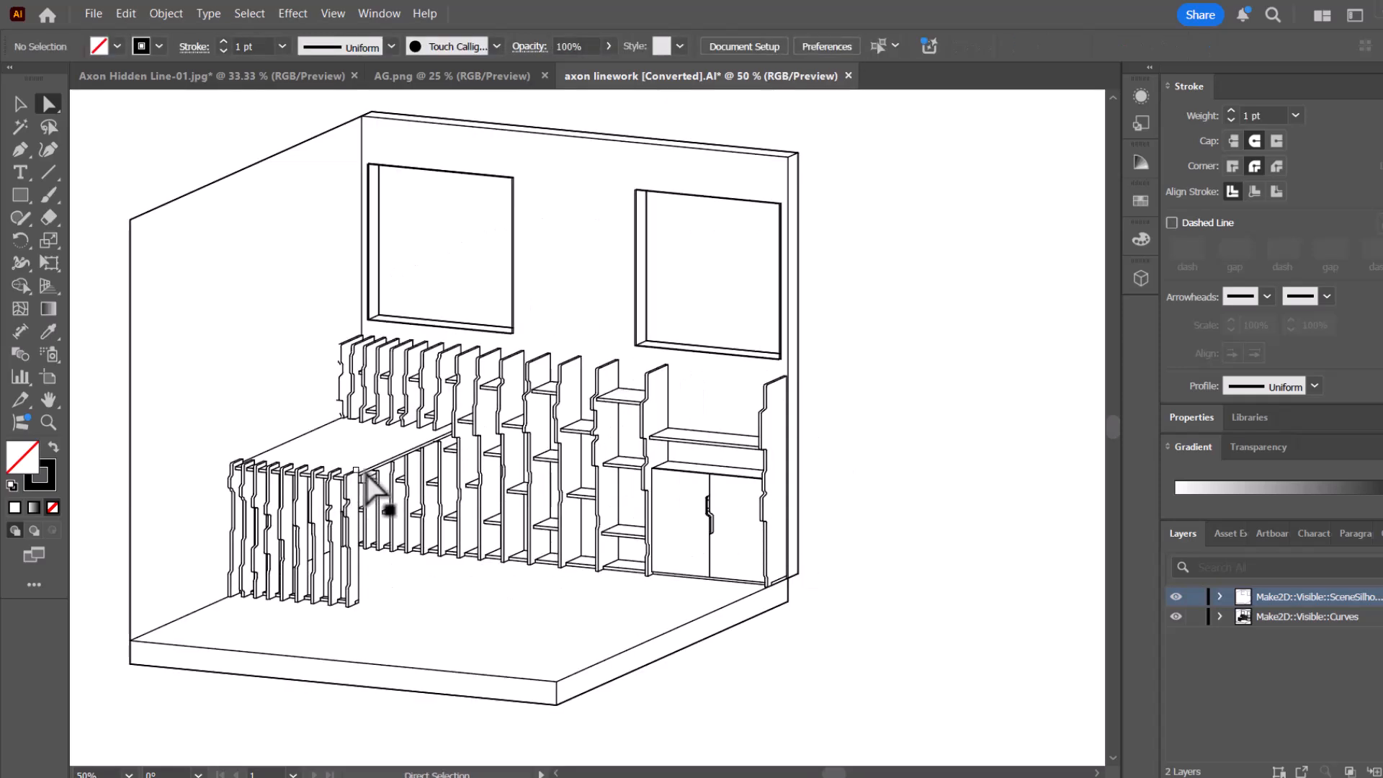
{"action": "key", "text": "space"}
{"action": "left_click_drag", "start_coordinate": [665, 247], "coordinate": [577, 309]}
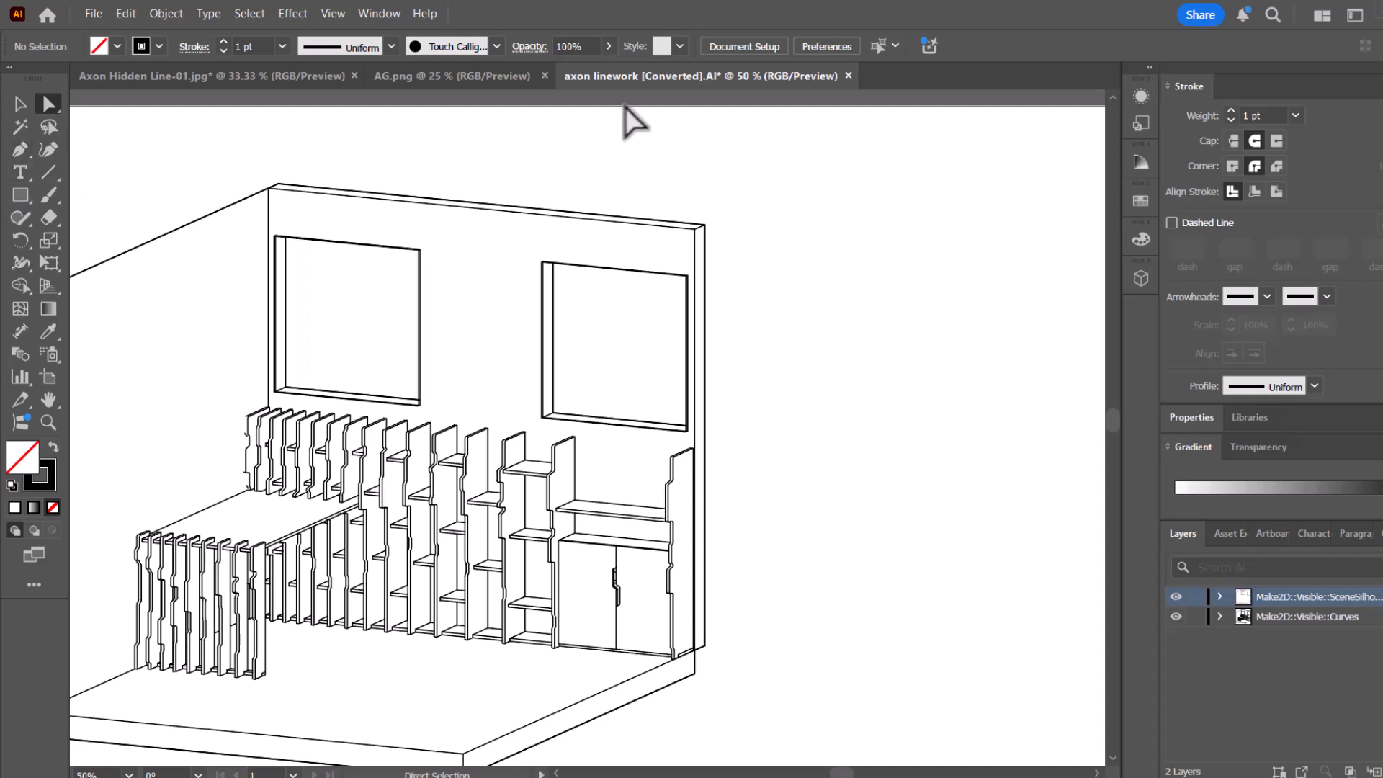
{"action": "left_click", "coordinate": [1366, 47]}
{"action": "left_click", "coordinate": [1220, 52]}
{"action": "left_click", "coordinate": [1352, 16]}
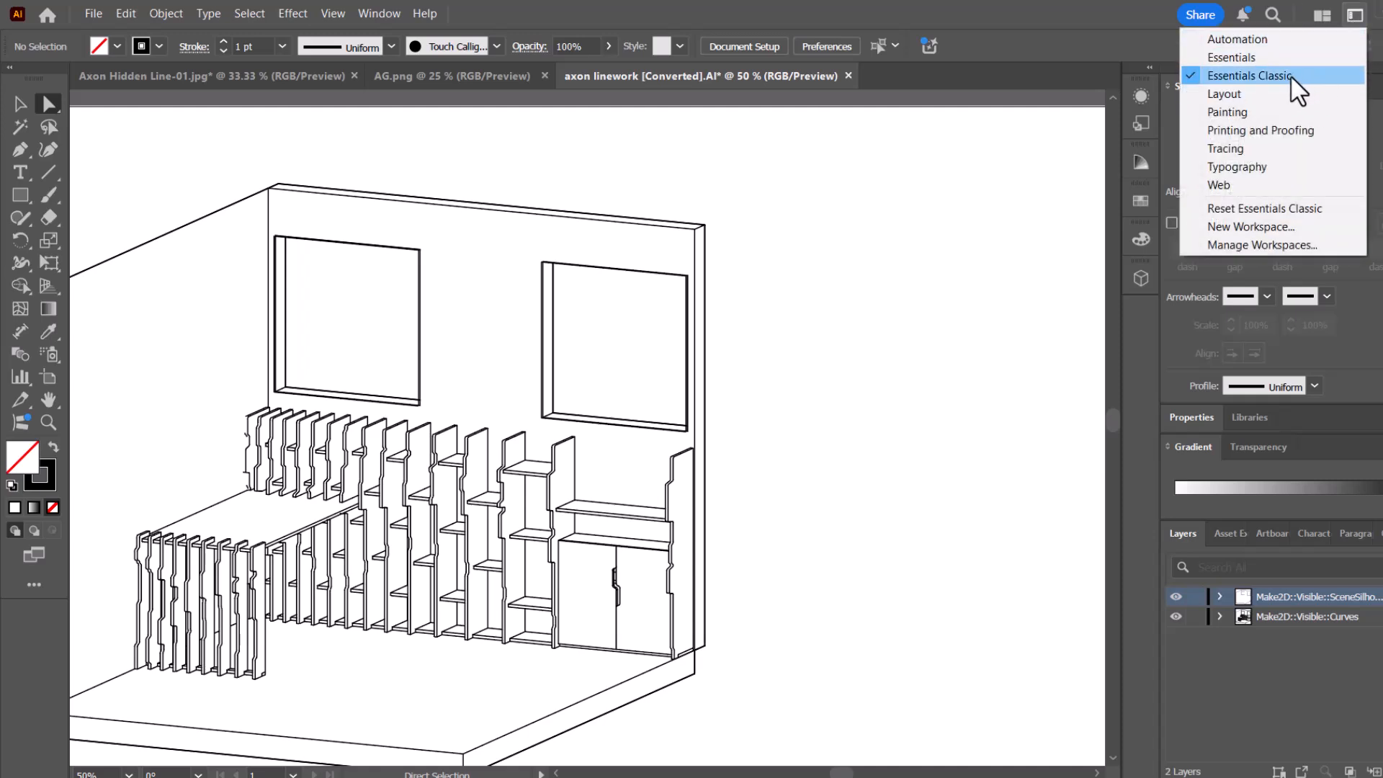
{"action": "left_click", "coordinate": [1125, 42]}
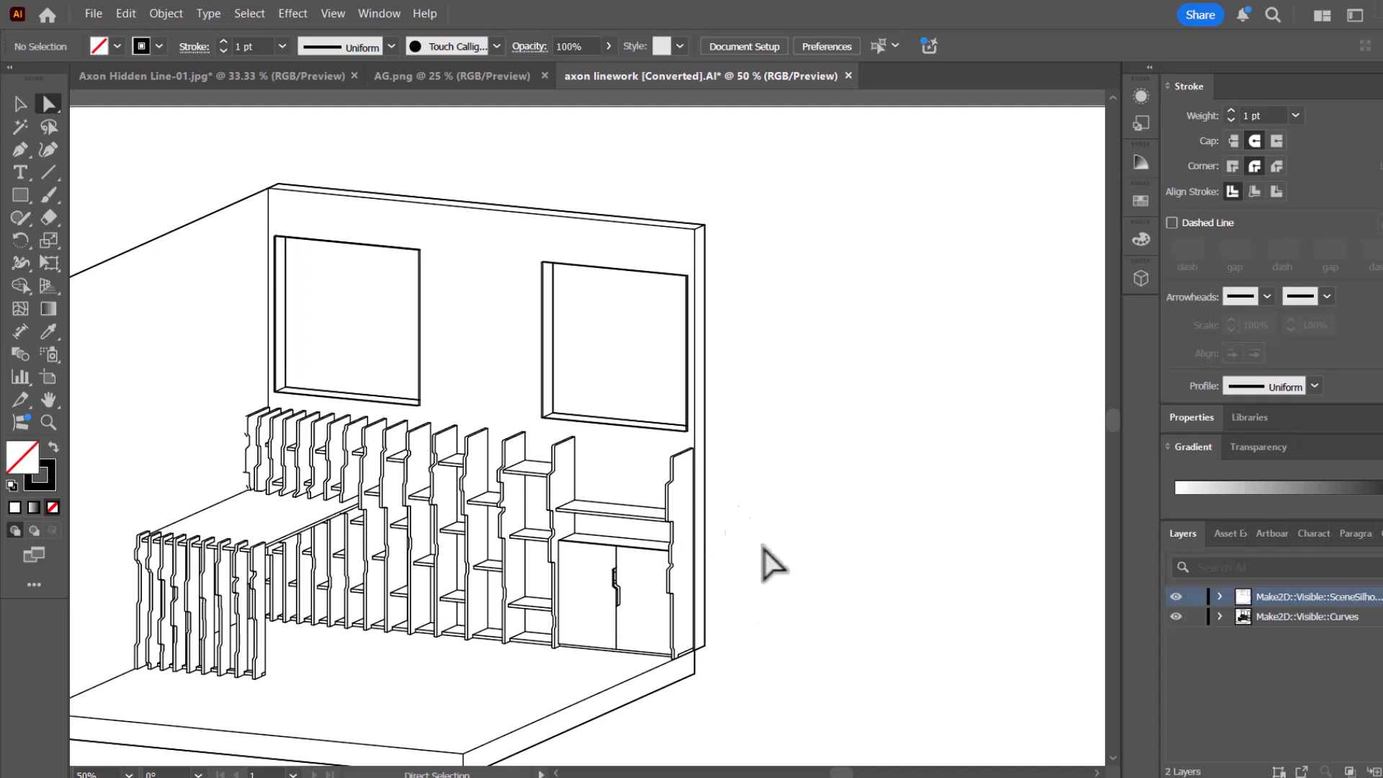
Draw a bent Pen leader about 392 by 119 pt, running horizontally from outside the room and diagonally down to the cabinet door, and deselect it.
{"action": "scroll", "coordinate": [704, 556], "scroll_direction": "up", "scroll_amount": 1}
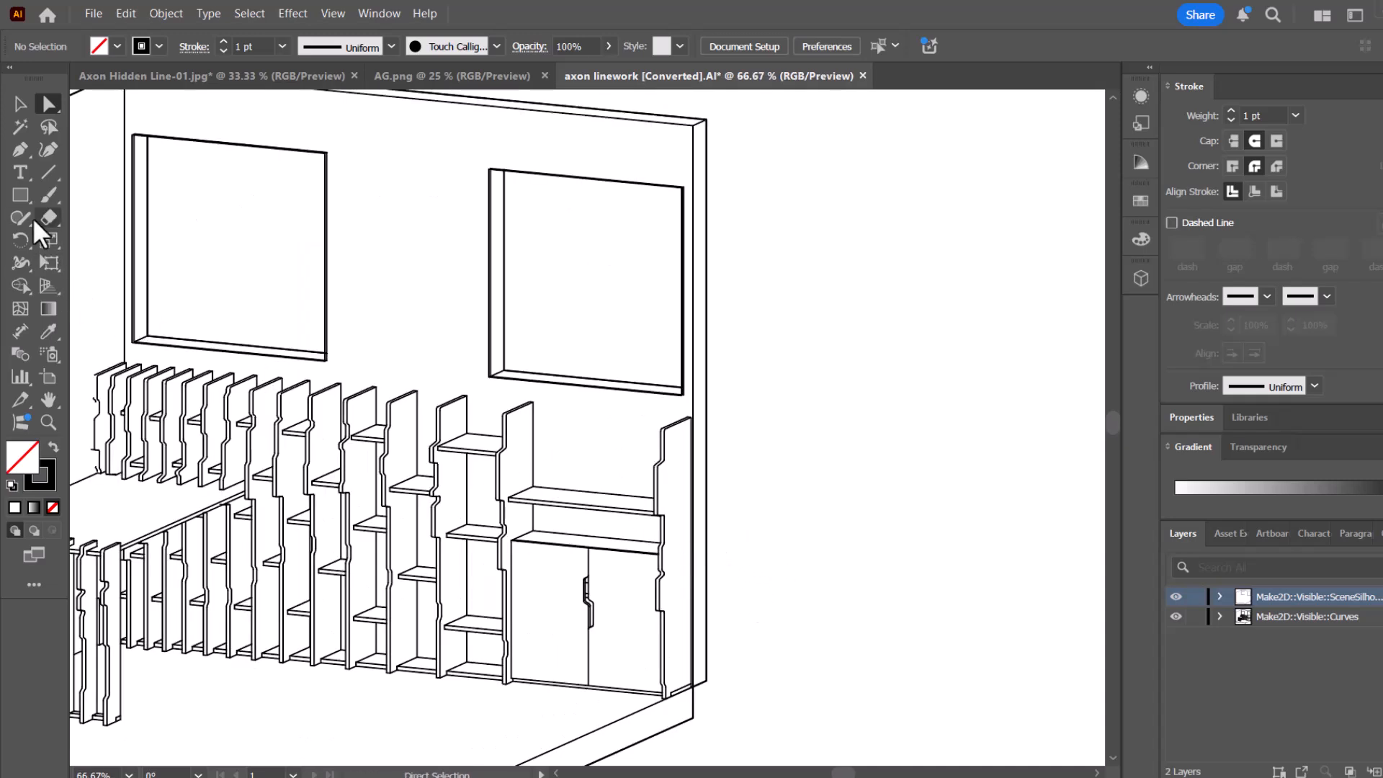
{"action": "left_click", "coordinate": [20, 149]}
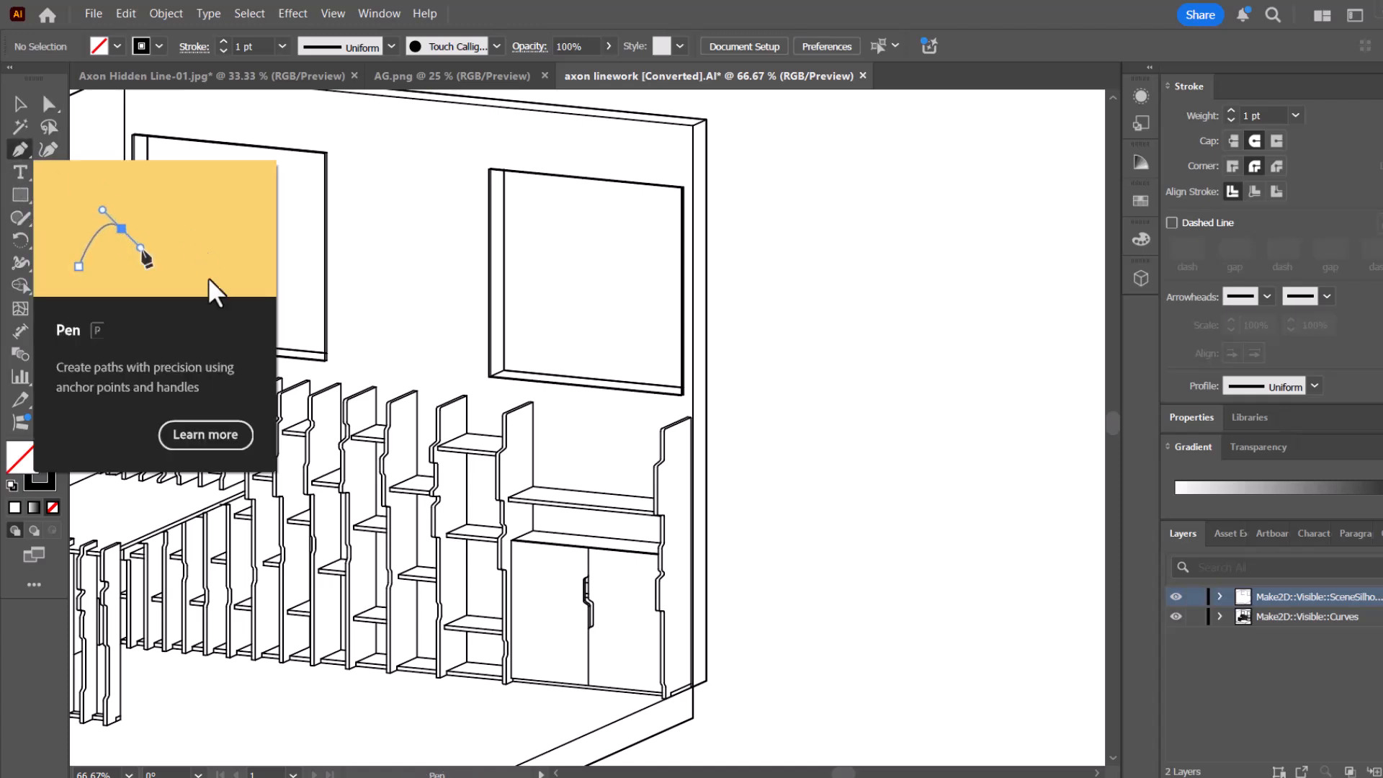
{"action": "left_click", "coordinate": [948, 453]}
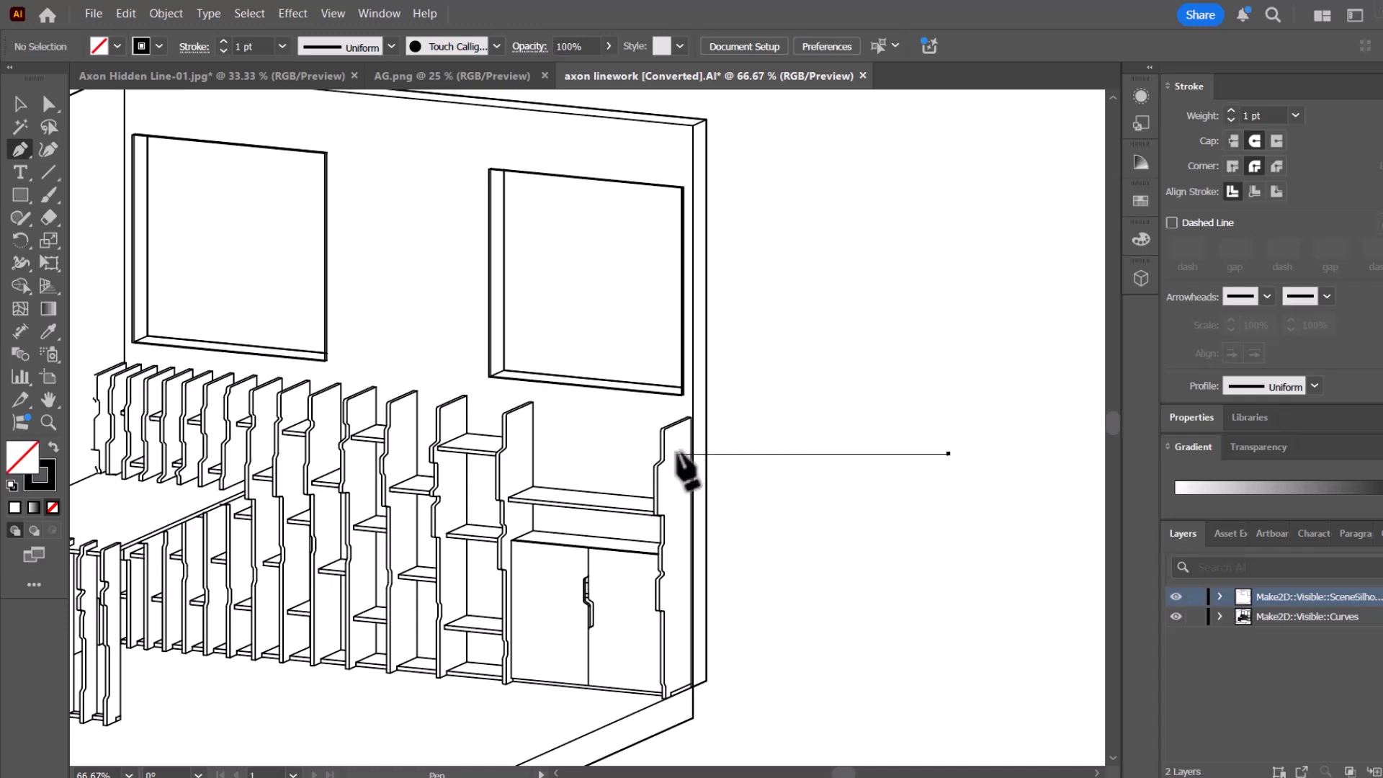
{"action": "left_click", "coordinate": [678, 454]}
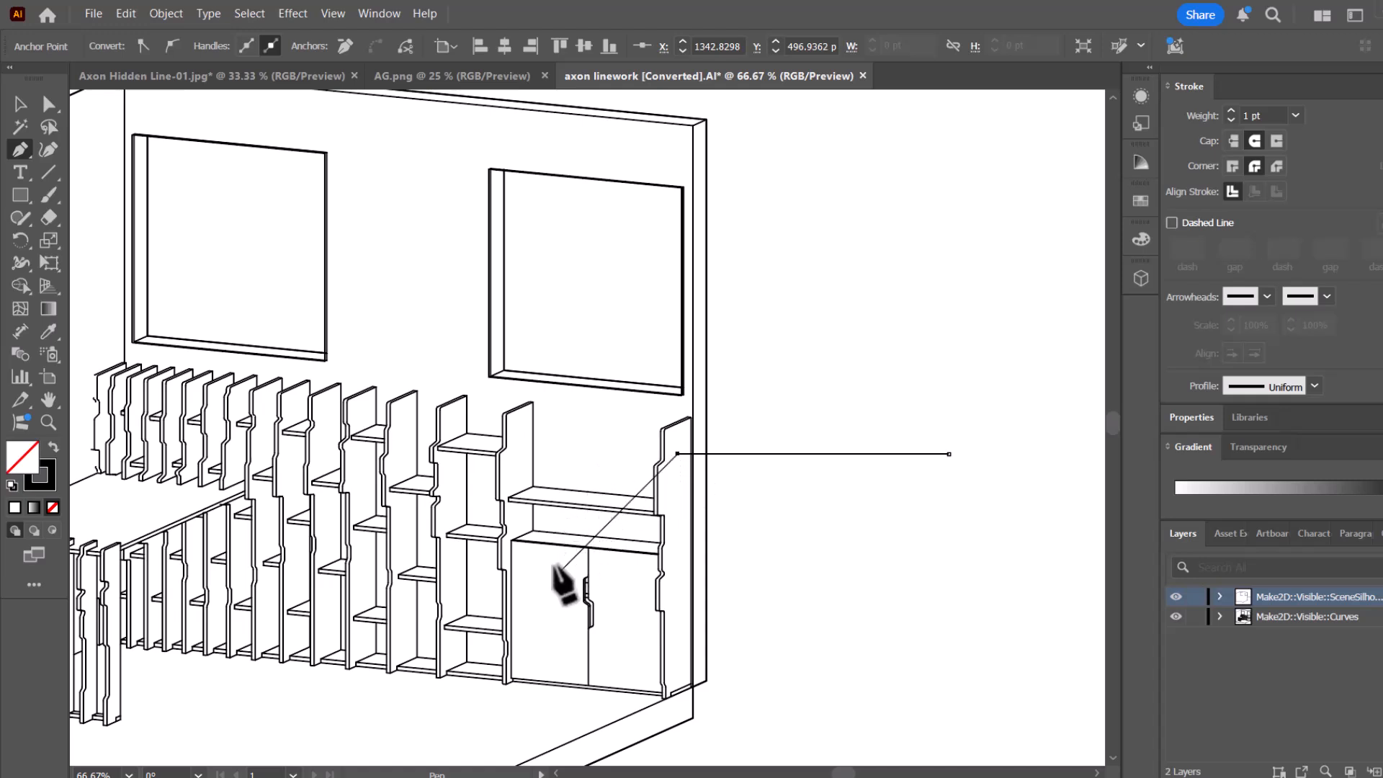
{"action": "left_click", "coordinate": [560, 571]}
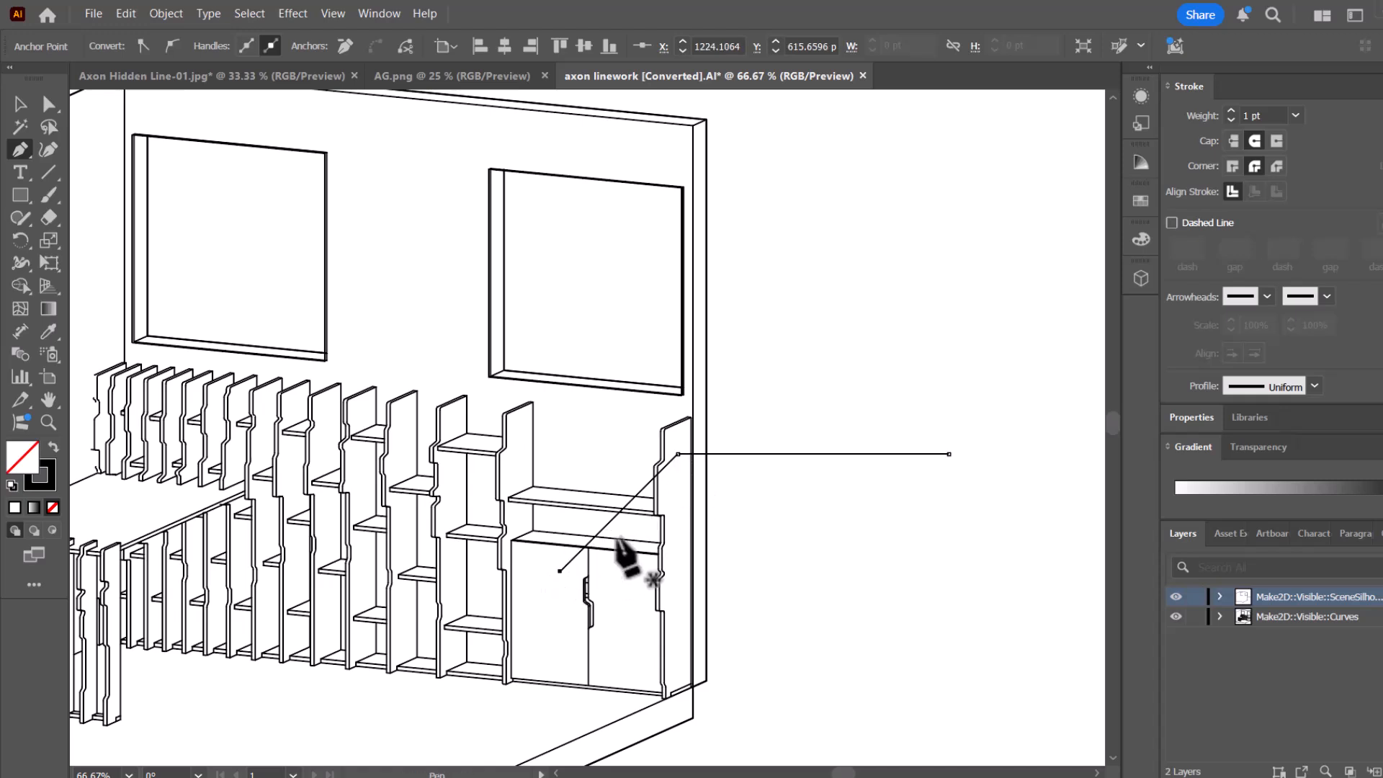
{"action": "left_click", "coordinate": [20, 104]}
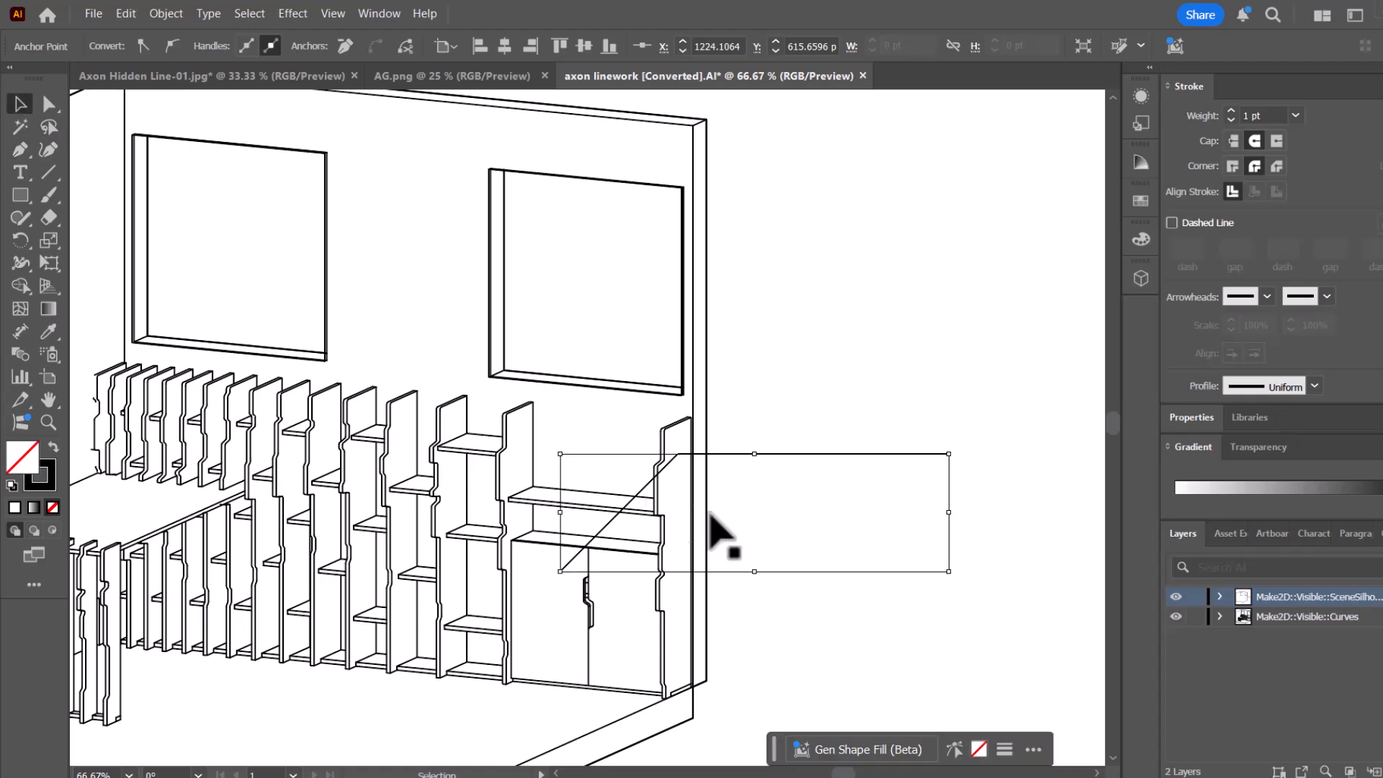
{"action": "left_click", "coordinate": [802, 516]}
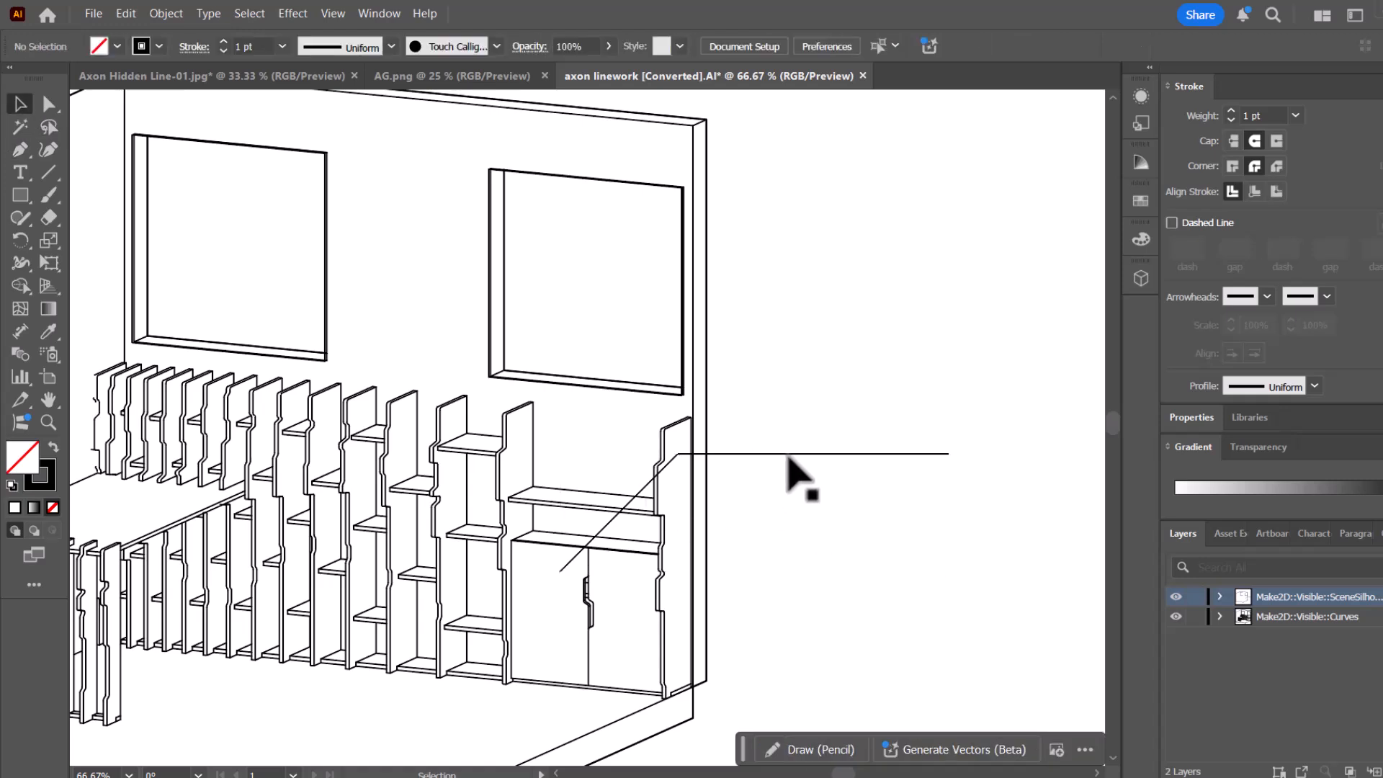
Duplicate the leader straight above the original and extend the copy's diagonal end to the back corner of the upper shelf.
{"action": "left_click", "coordinate": [789, 454]}
{"action": "left_click_drag", "start_coordinate": [791, 454], "coordinate": [787, 344]}
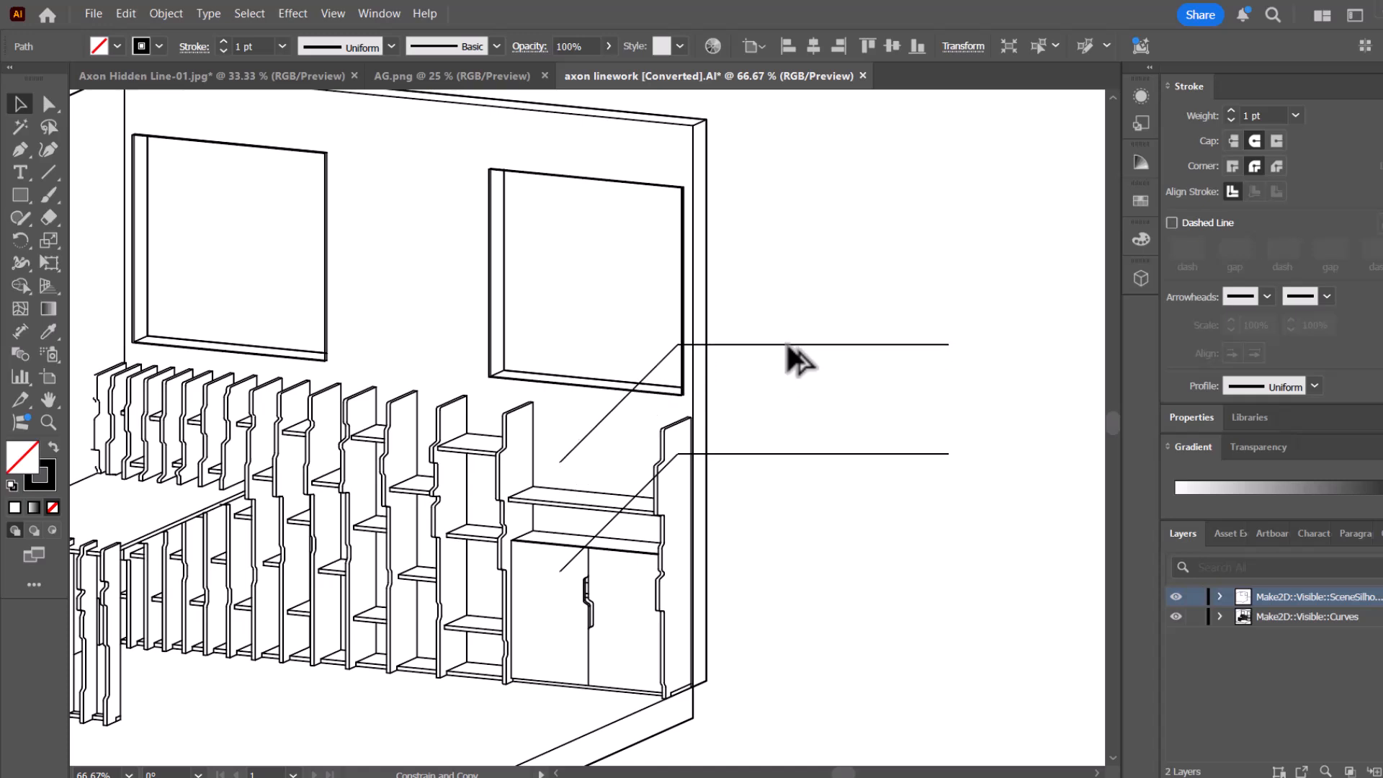
{"action": "left_click", "coordinate": [696, 393]}
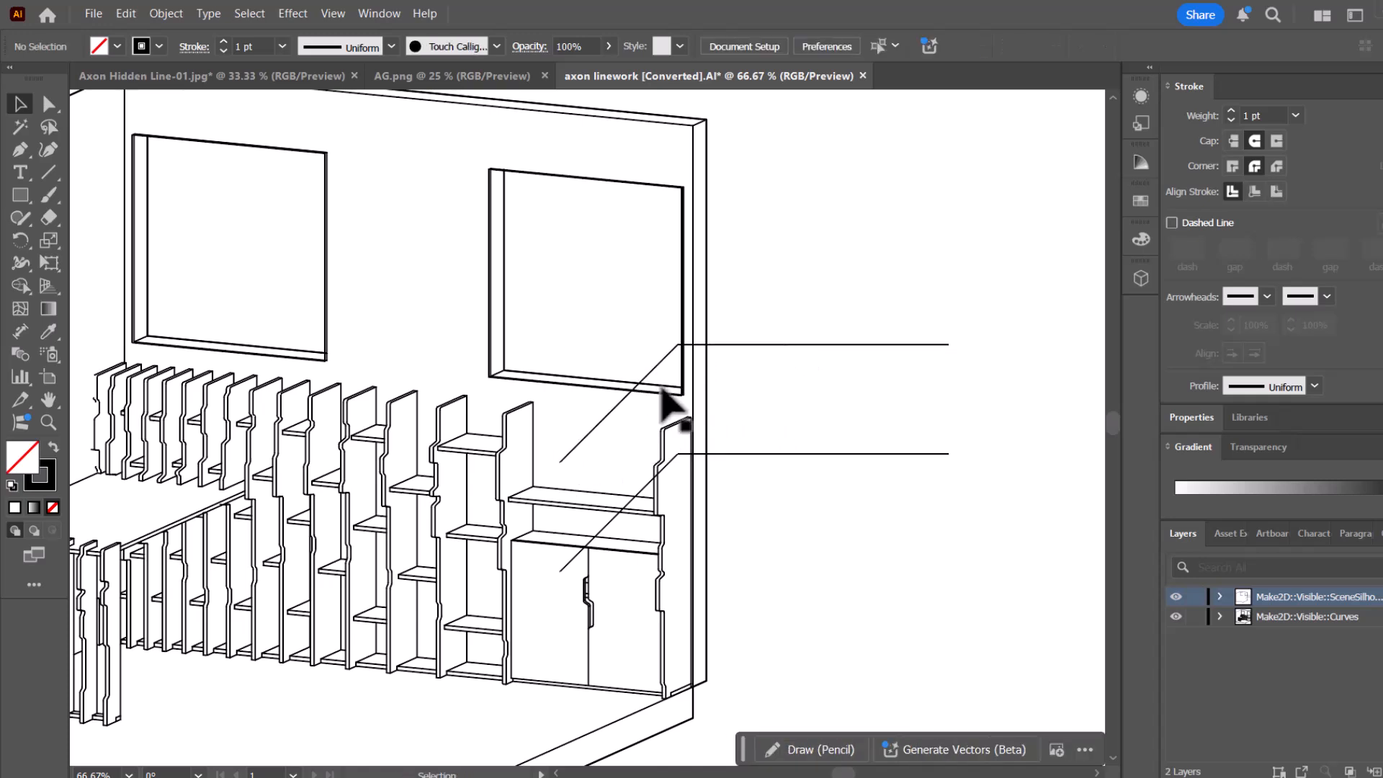
{"action": "left_click", "coordinate": [49, 103]}
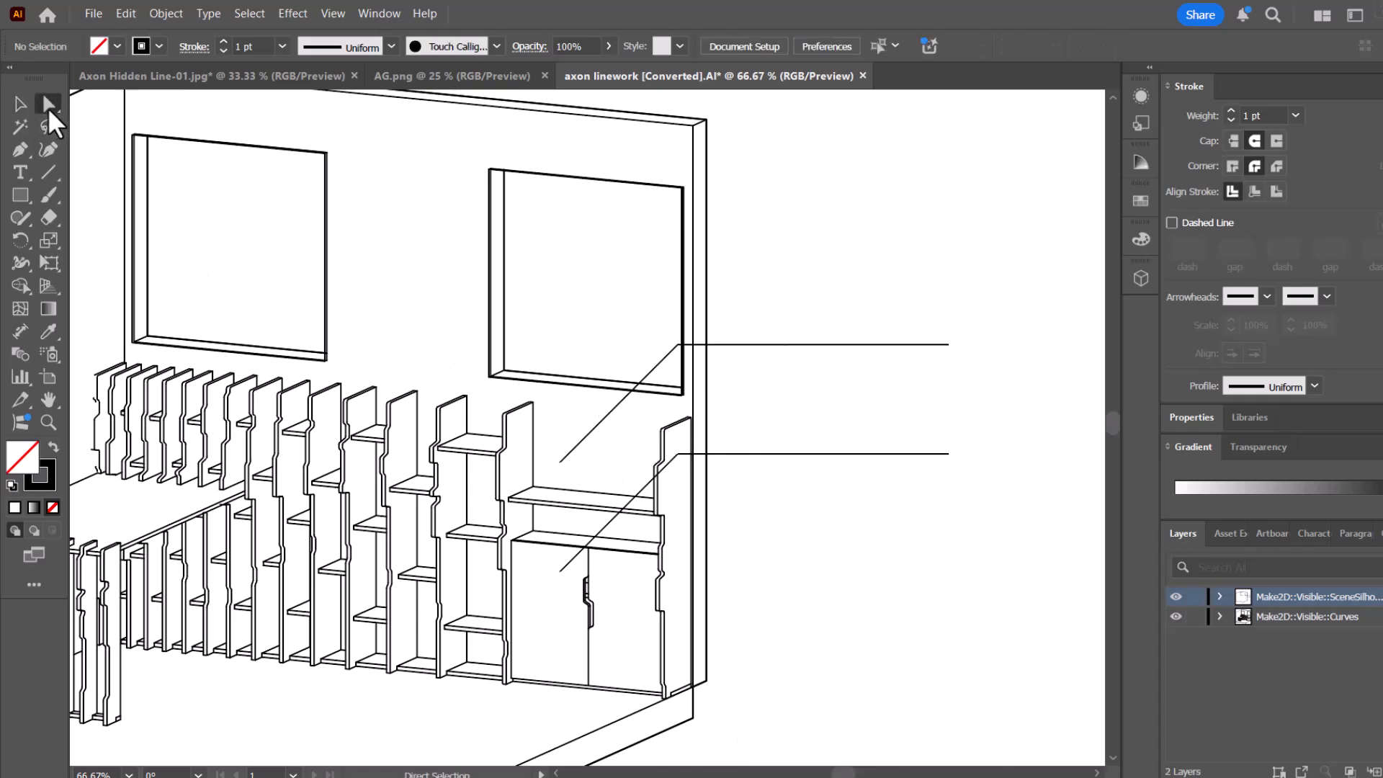
{"action": "left_click", "coordinate": [571, 451]}
{"action": "left_click_drag", "start_coordinate": [562, 461], "coordinate": [533, 495]}
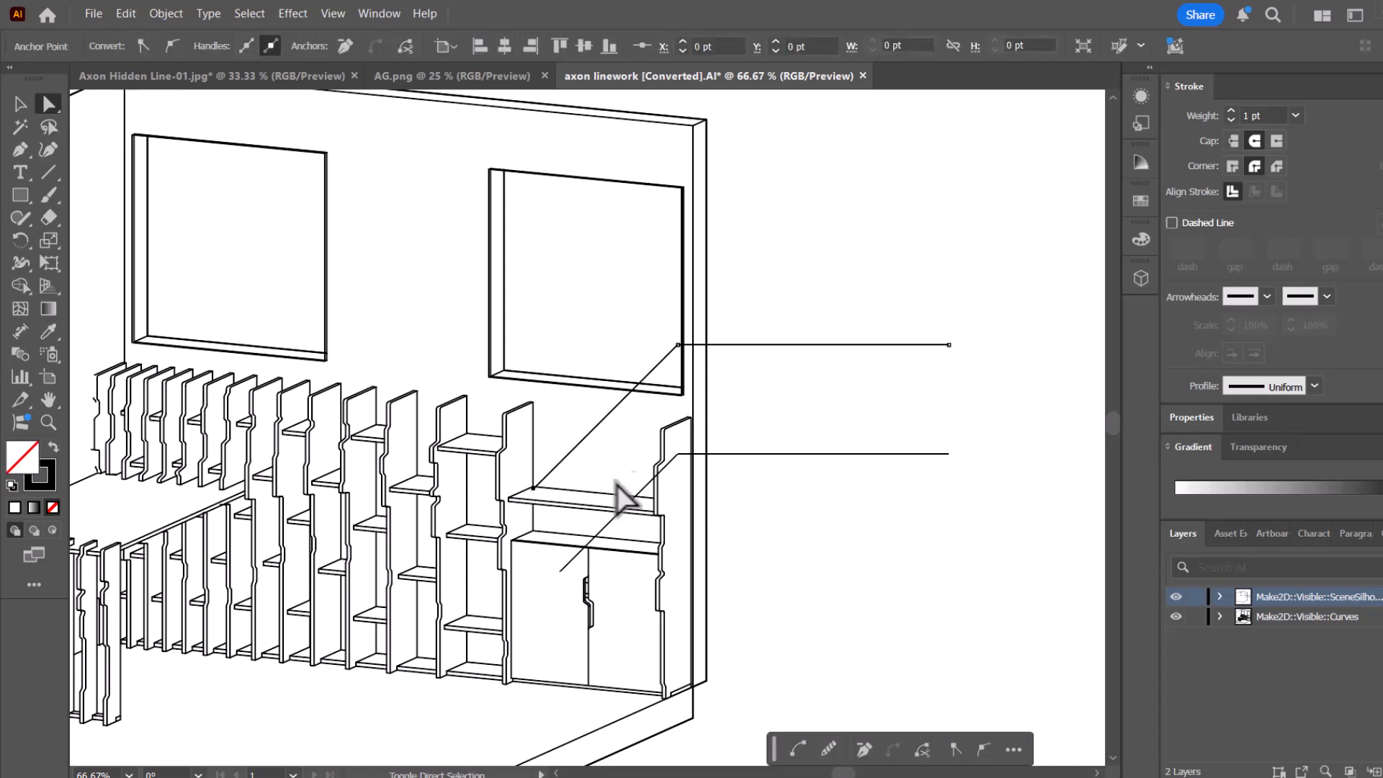
Duplicate the upper leader slightly down and to the right, between the two existing leaders, and deselect it.
{"action": "left_click", "coordinate": [776, 454]}
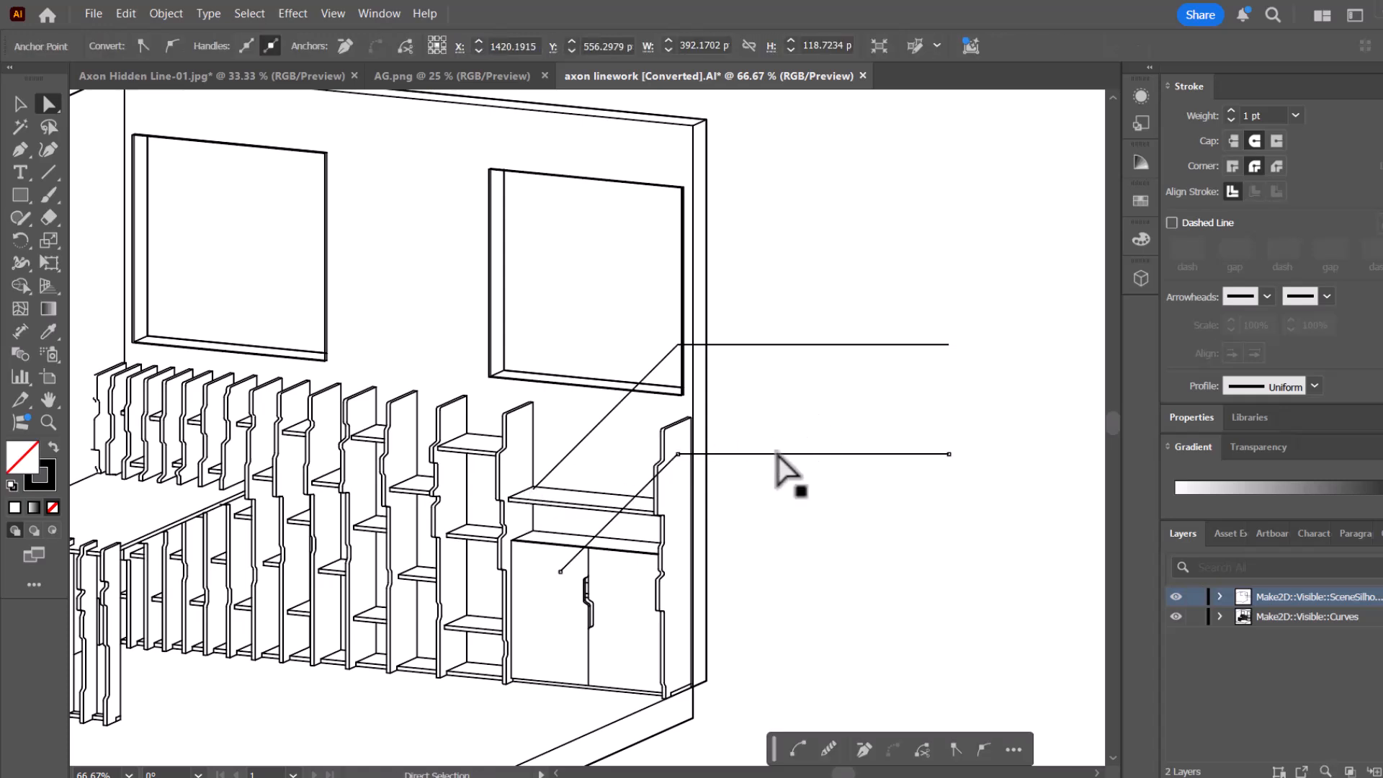
{"action": "left_click", "coordinate": [20, 103]}
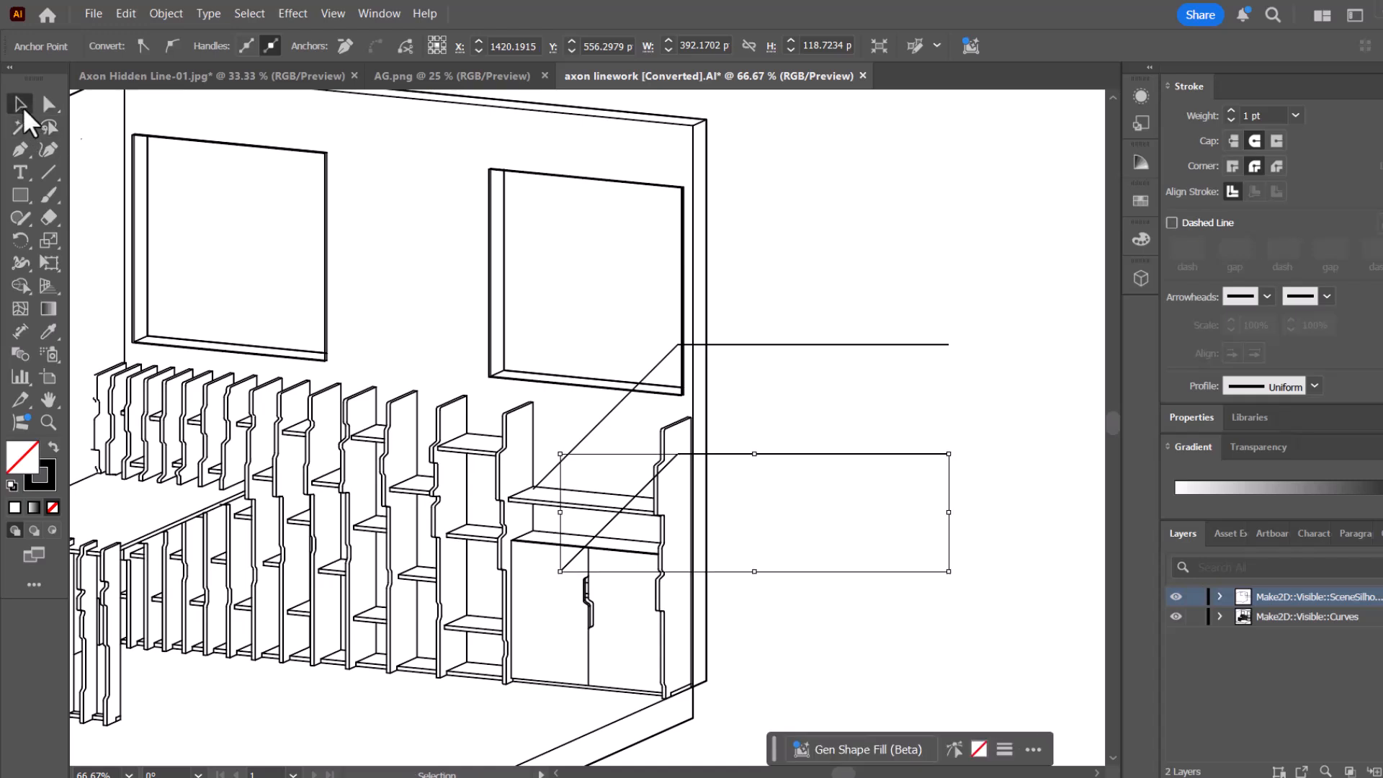
{"action": "left_click", "coordinate": [759, 250]}
{"action": "left_click", "coordinate": [731, 345]}
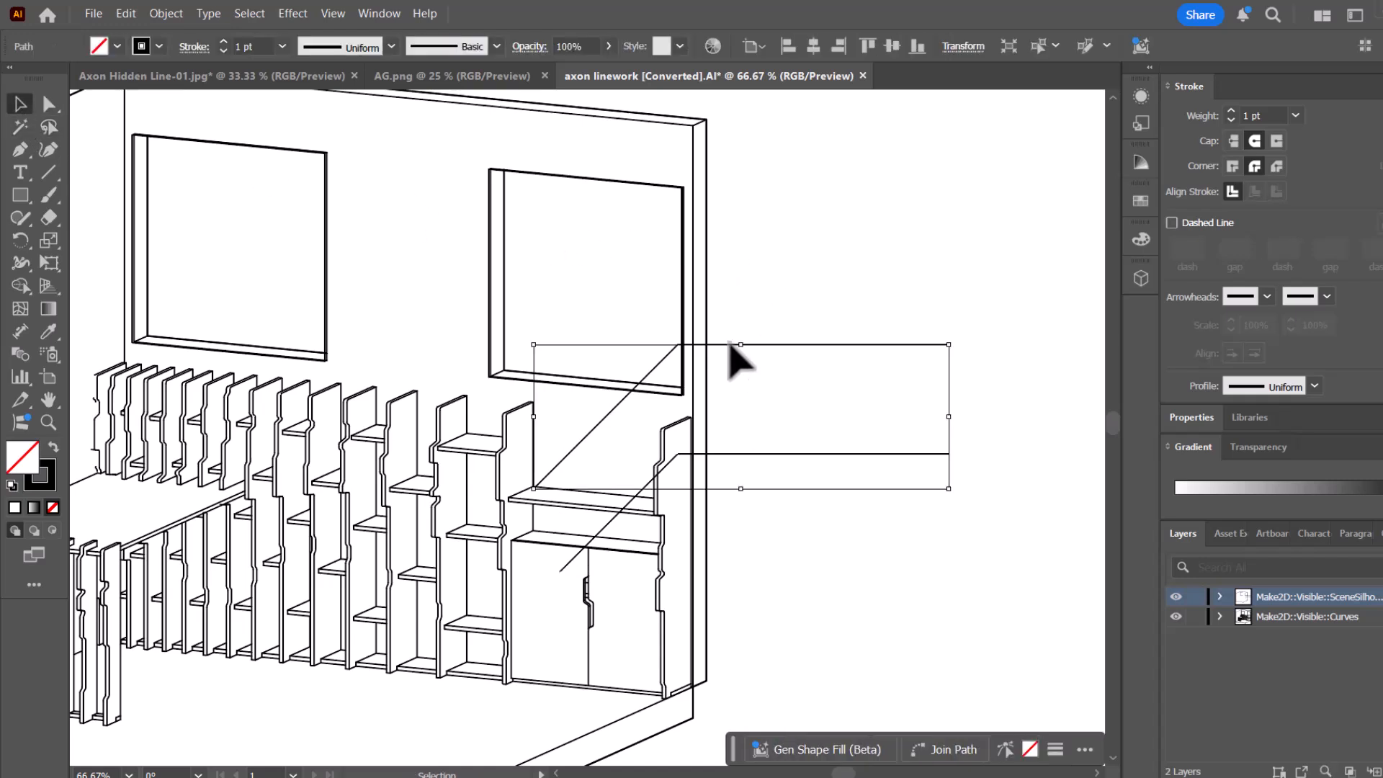
{"action": "left_click_drag", "start_coordinate": [730, 345], "coordinate": [778, 370]}
{"action": "left_click", "coordinate": [770, 397]}
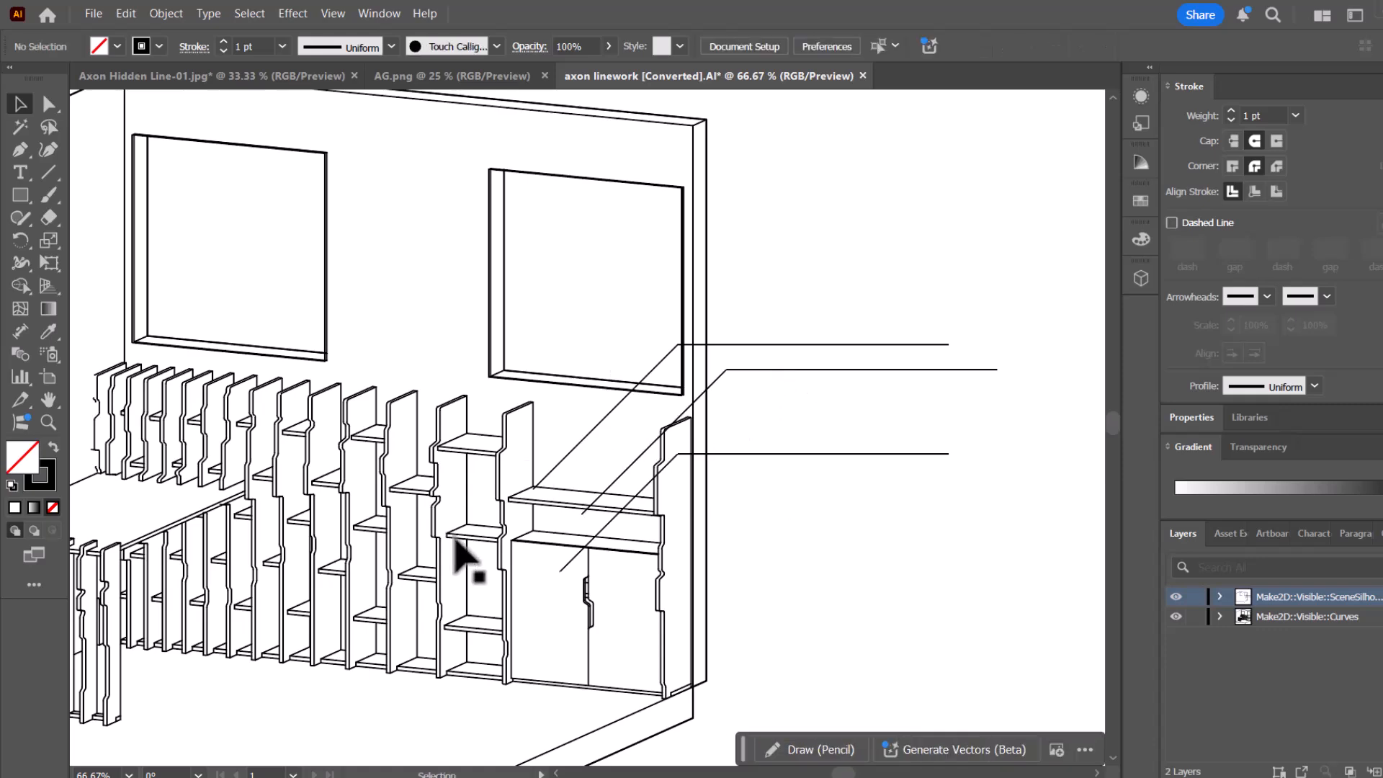
Shorten the middle leader's diagonal so its end lands on the top surface of the upper shelf.
{"action": "key", "text": "a"}
{"action": "scroll", "coordinate": [625, 499], "scroll_direction": "up", "scroll_amount": 2}
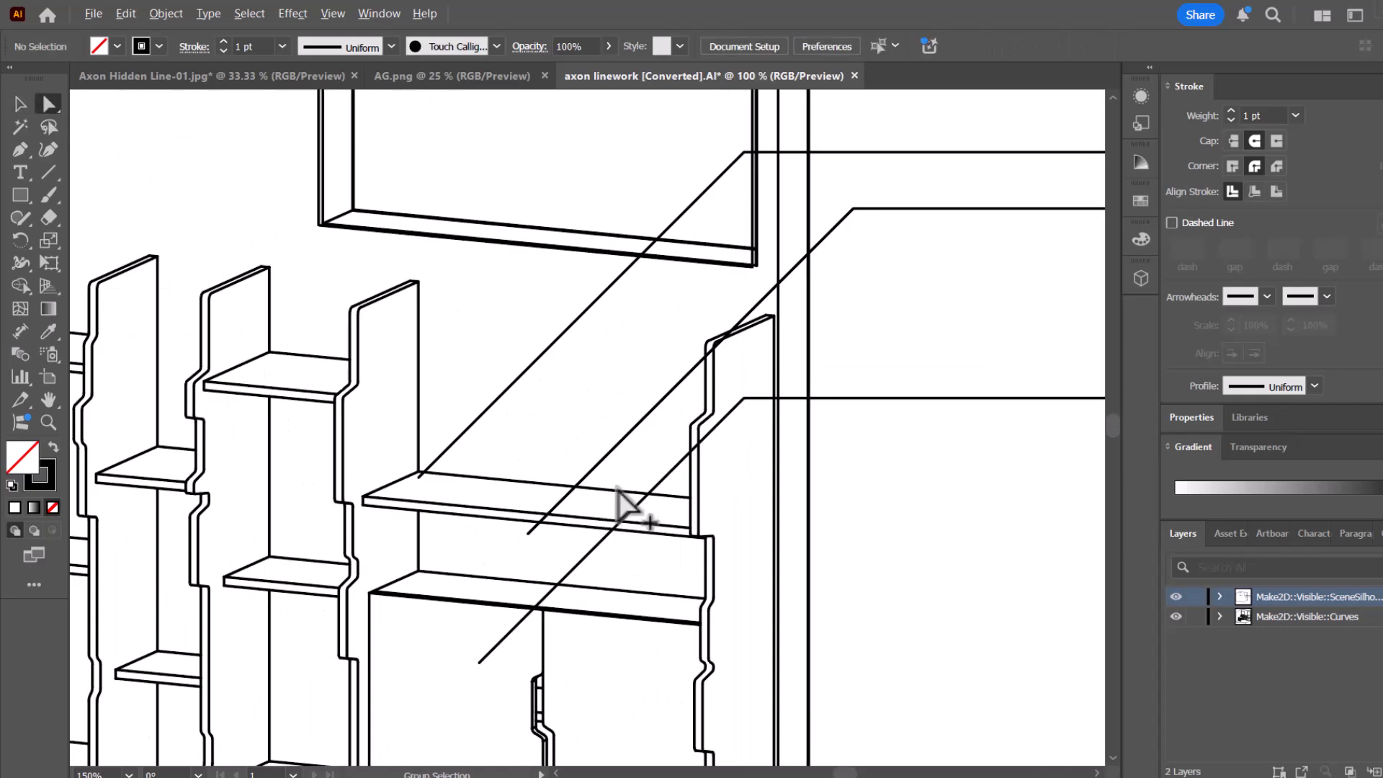
{"action": "left_click", "coordinate": [599, 467]}
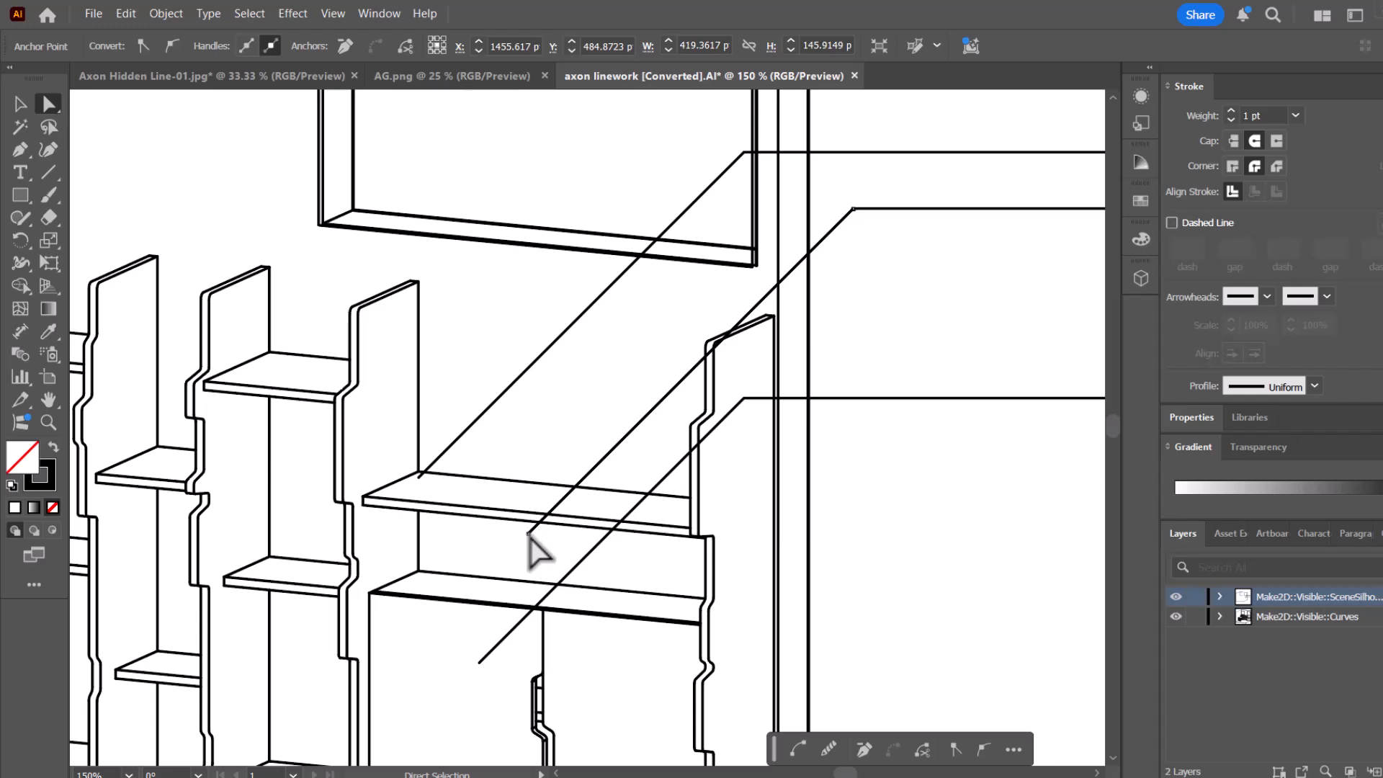
{"action": "left_click_drag", "start_coordinate": [528, 537], "coordinate": [560, 503]}
{"action": "left_click", "coordinate": [553, 464]}
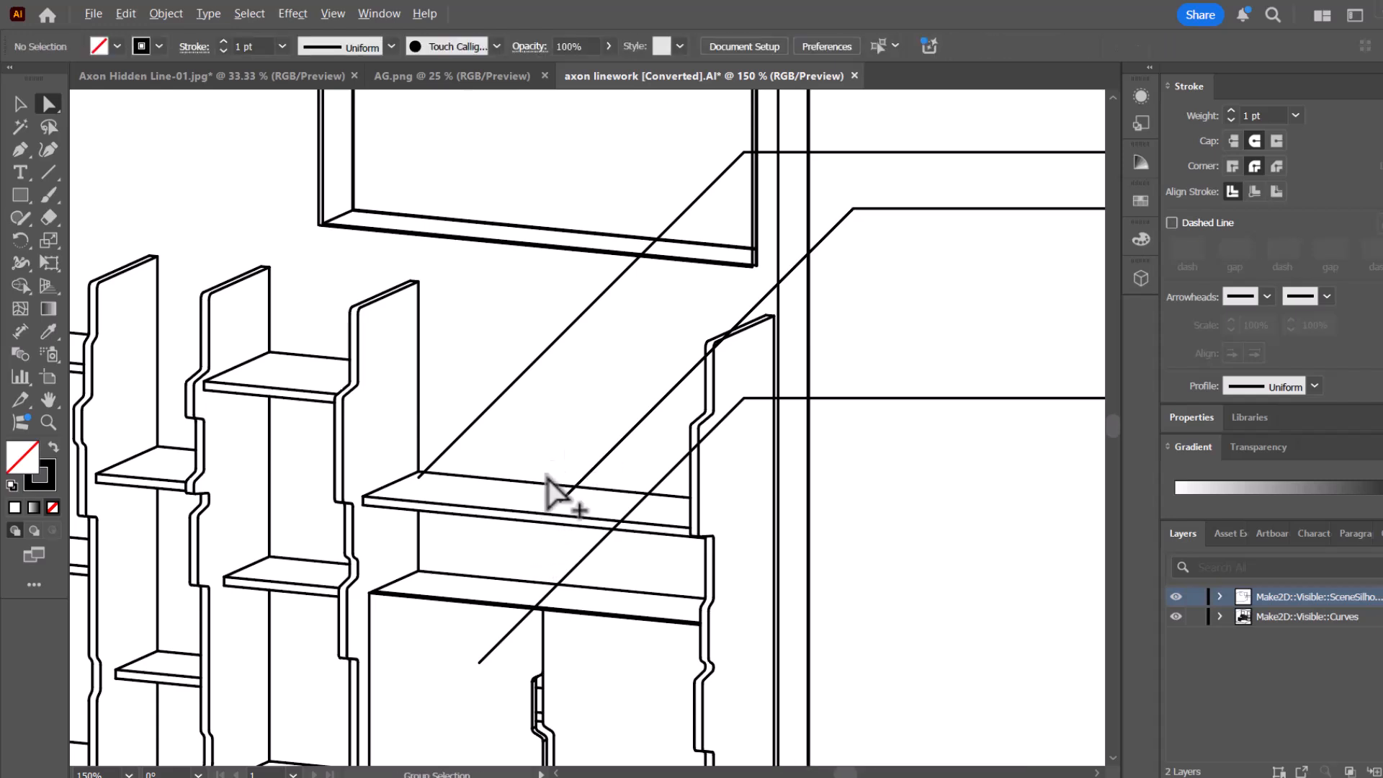
Shorten the middle leader's horizontal segment so its outer end aligns with the ends of the other two leaders.
{"action": "scroll", "coordinate": [525, 497], "scroll_direction": "down", "scroll_amount": 1}
{"action": "scroll", "coordinate": [527, 498], "scroll_direction": "down", "scroll_amount": 1}
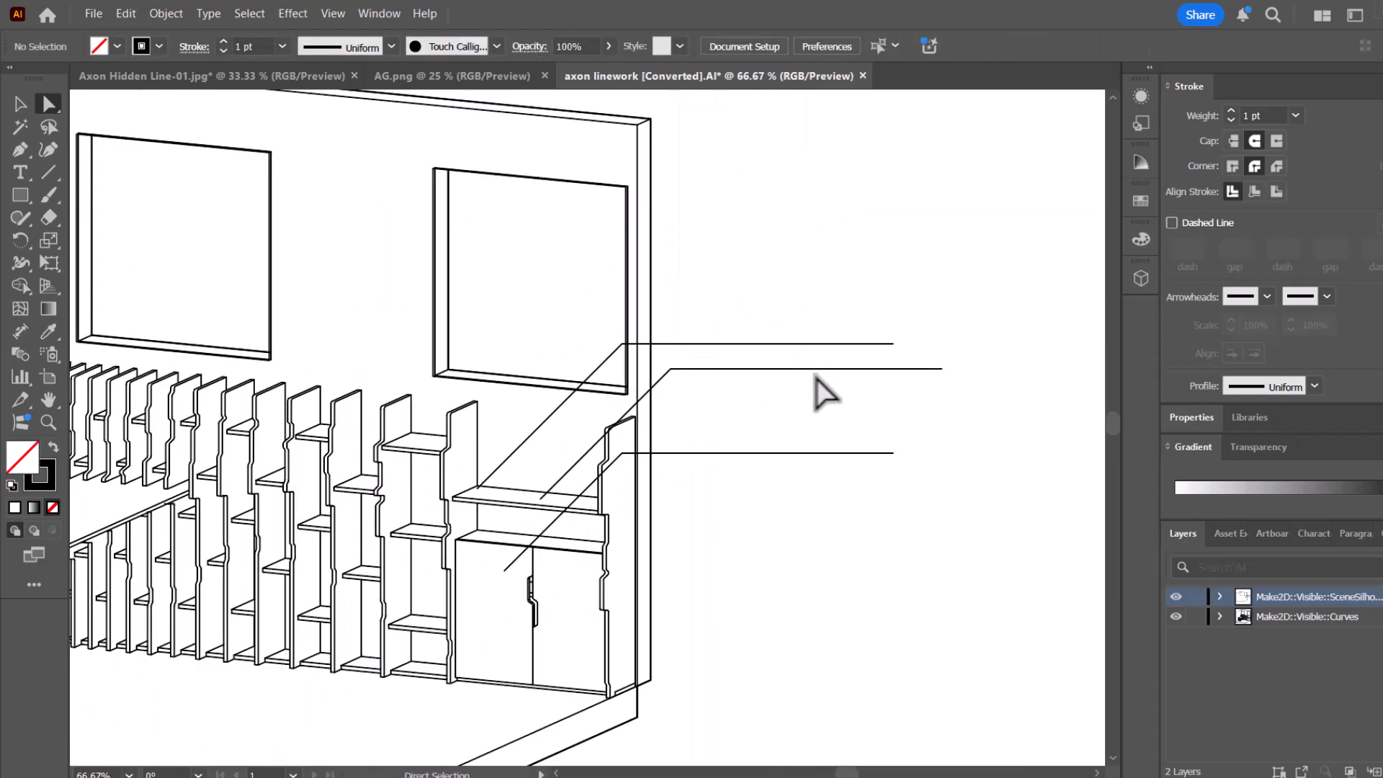
{"action": "left_click", "coordinate": [943, 370]}
{"action": "left_click_drag", "start_coordinate": [943, 370], "coordinate": [895, 369]}
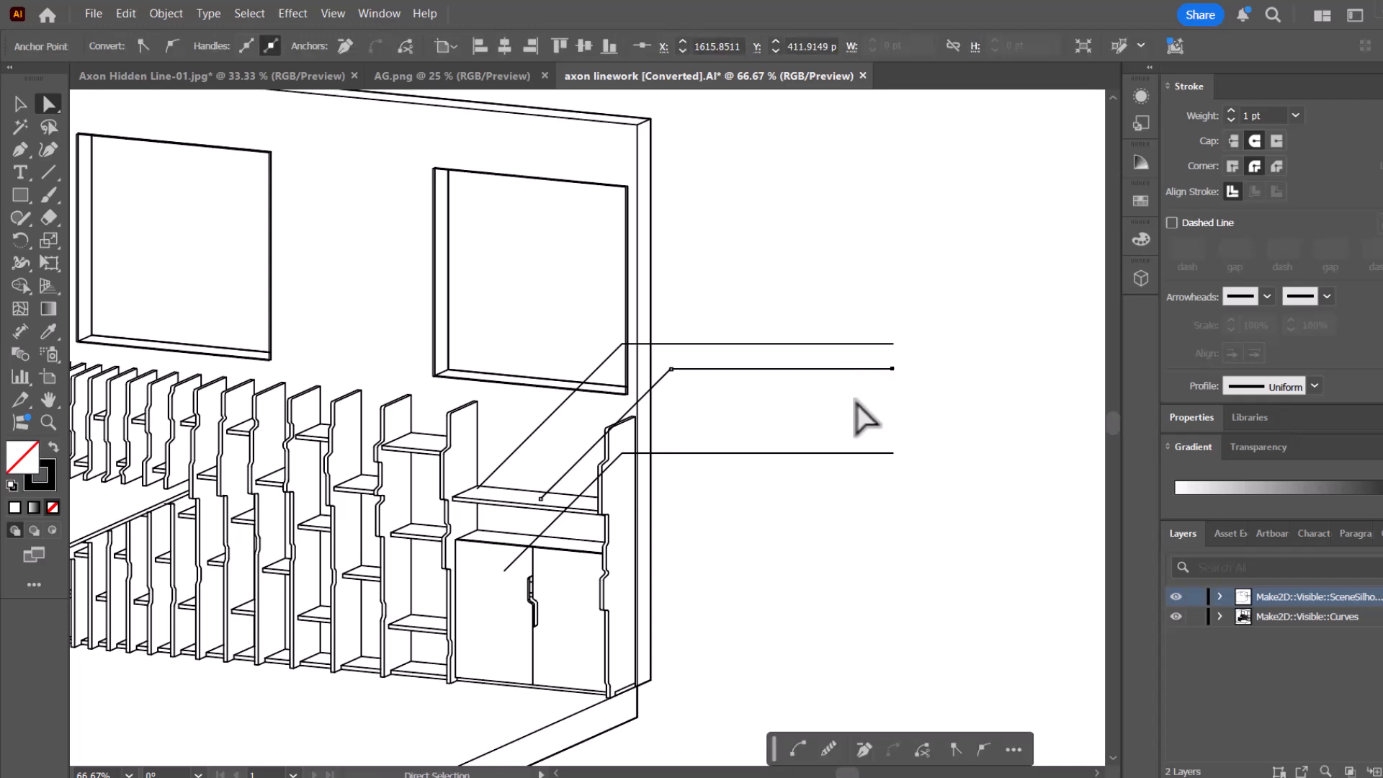
{"action": "left_click", "coordinate": [788, 435]}
{"action": "scroll", "coordinate": [874, 411], "scroll_direction": "up", "scroll_amount": 1}
{"action": "scroll", "coordinate": [638, 431], "scroll_direction": "down", "scroll_amount": 1}
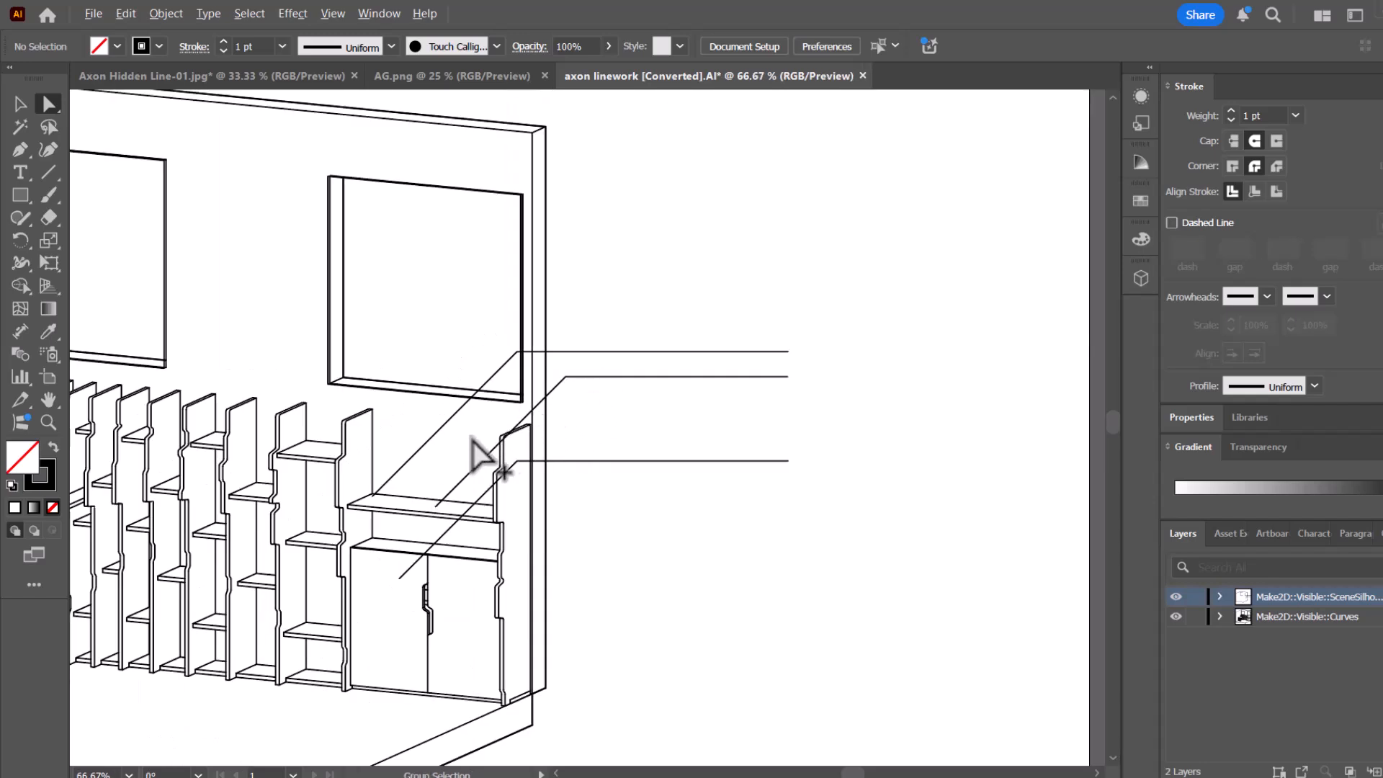
Move the top leader up slightly and delete its diagonal end anchor, leaving only the horizontal line.
{"action": "left_click", "coordinate": [21, 105]}
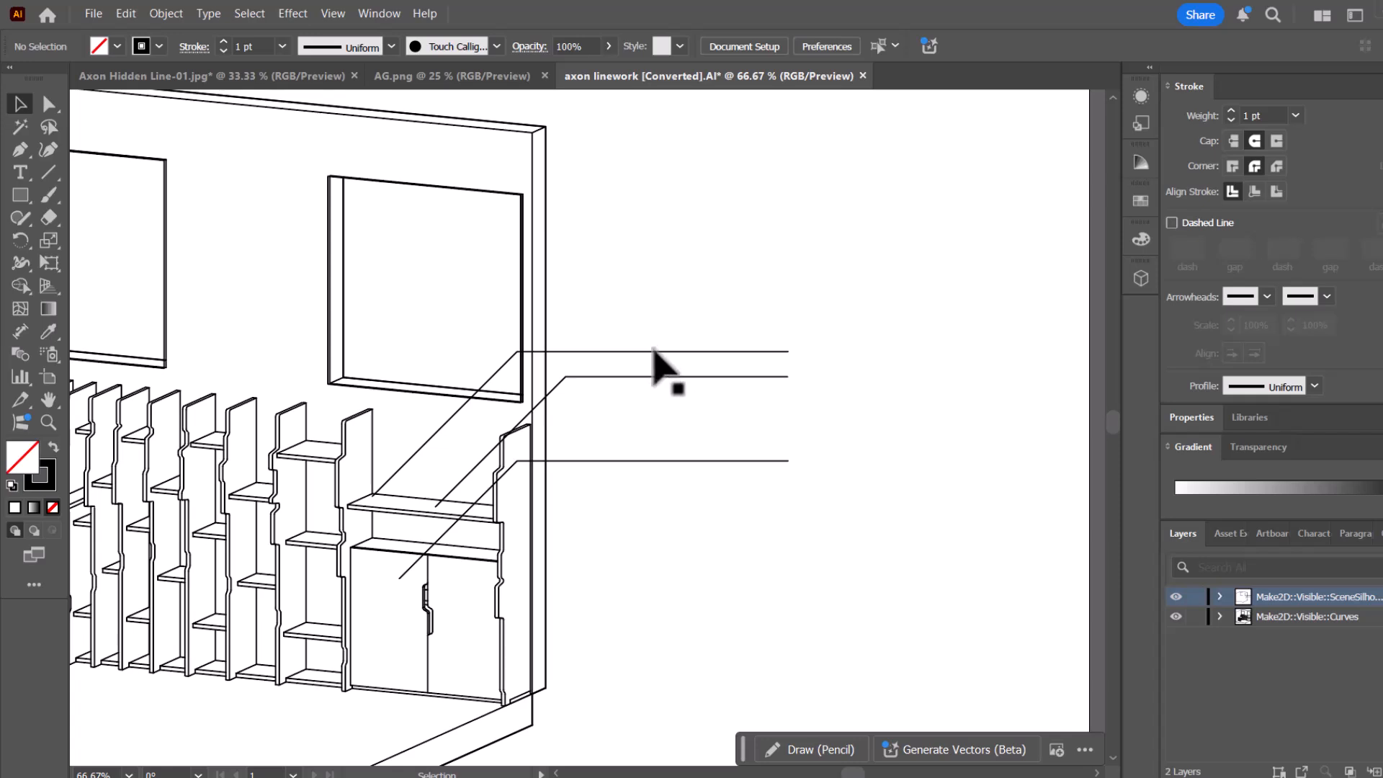
{"action": "left_click_drag", "start_coordinate": [655, 351], "coordinate": [657, 320]}
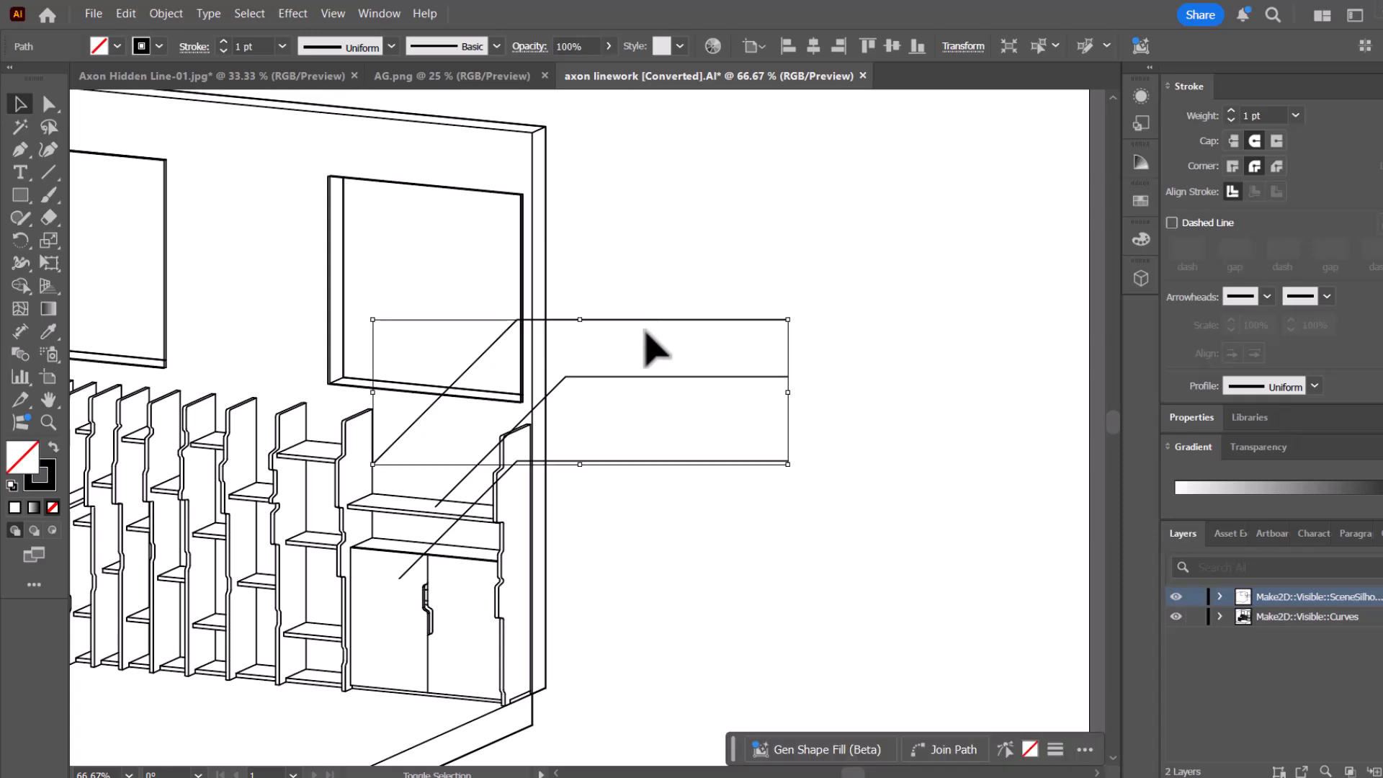
{"action": "key", "text": "a"}
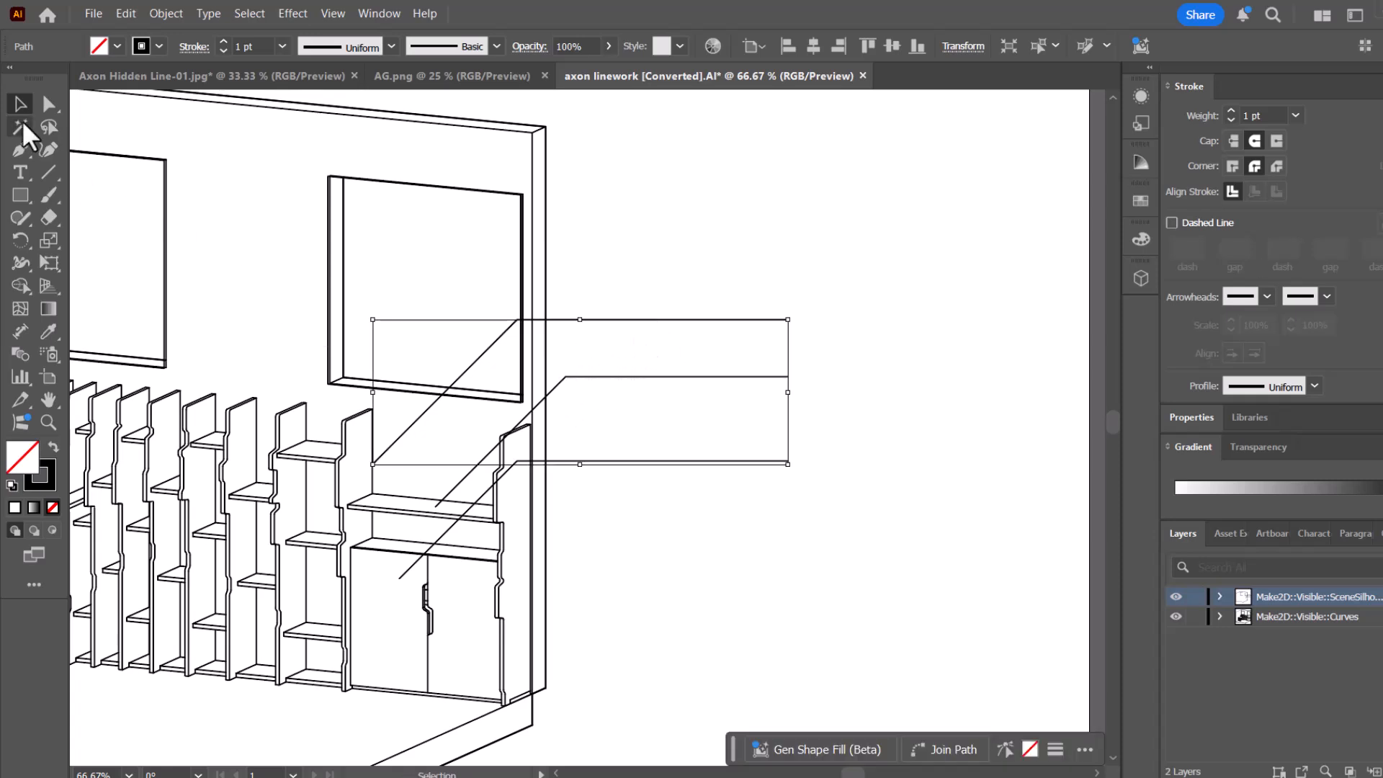
{"action": "left_click", "coordinate": [557, 357]}
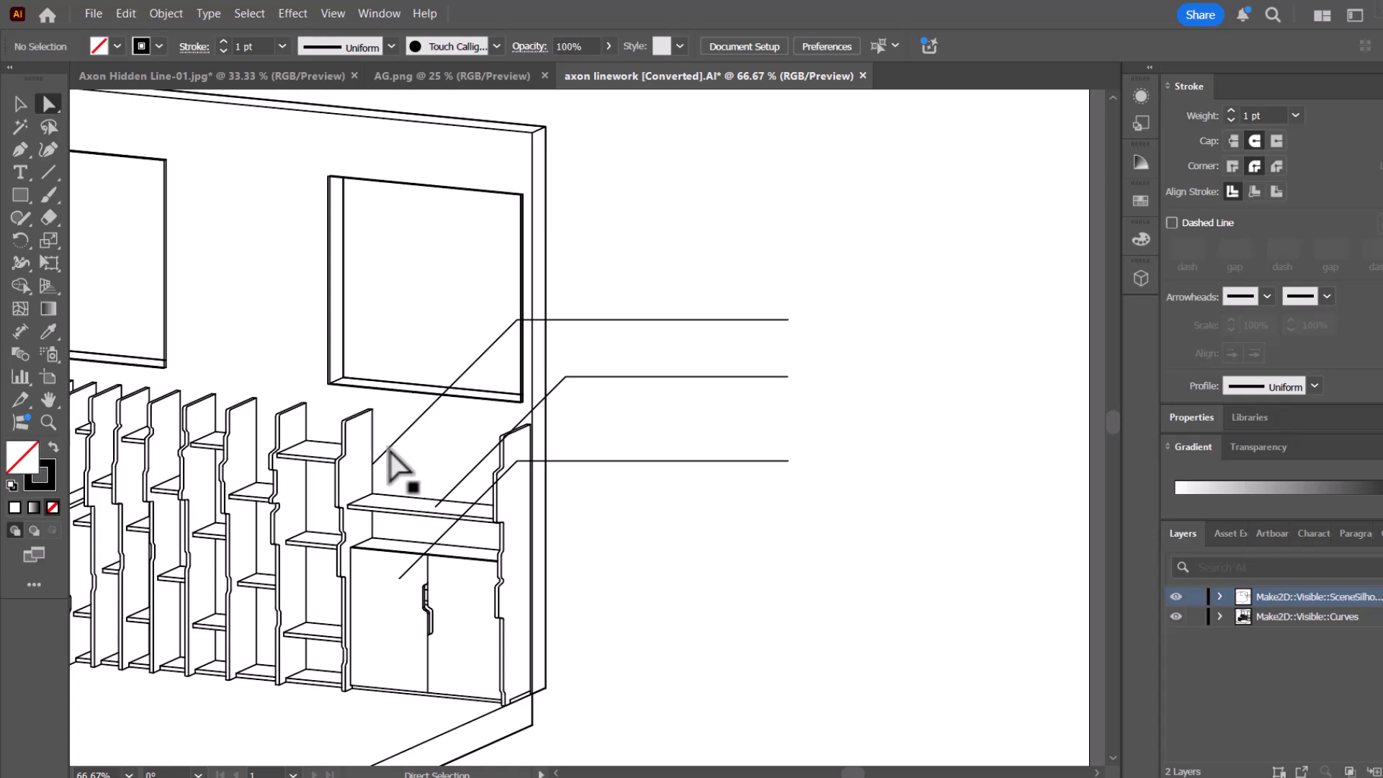
{"action": "left_click", "coordinate": [373, 464]}
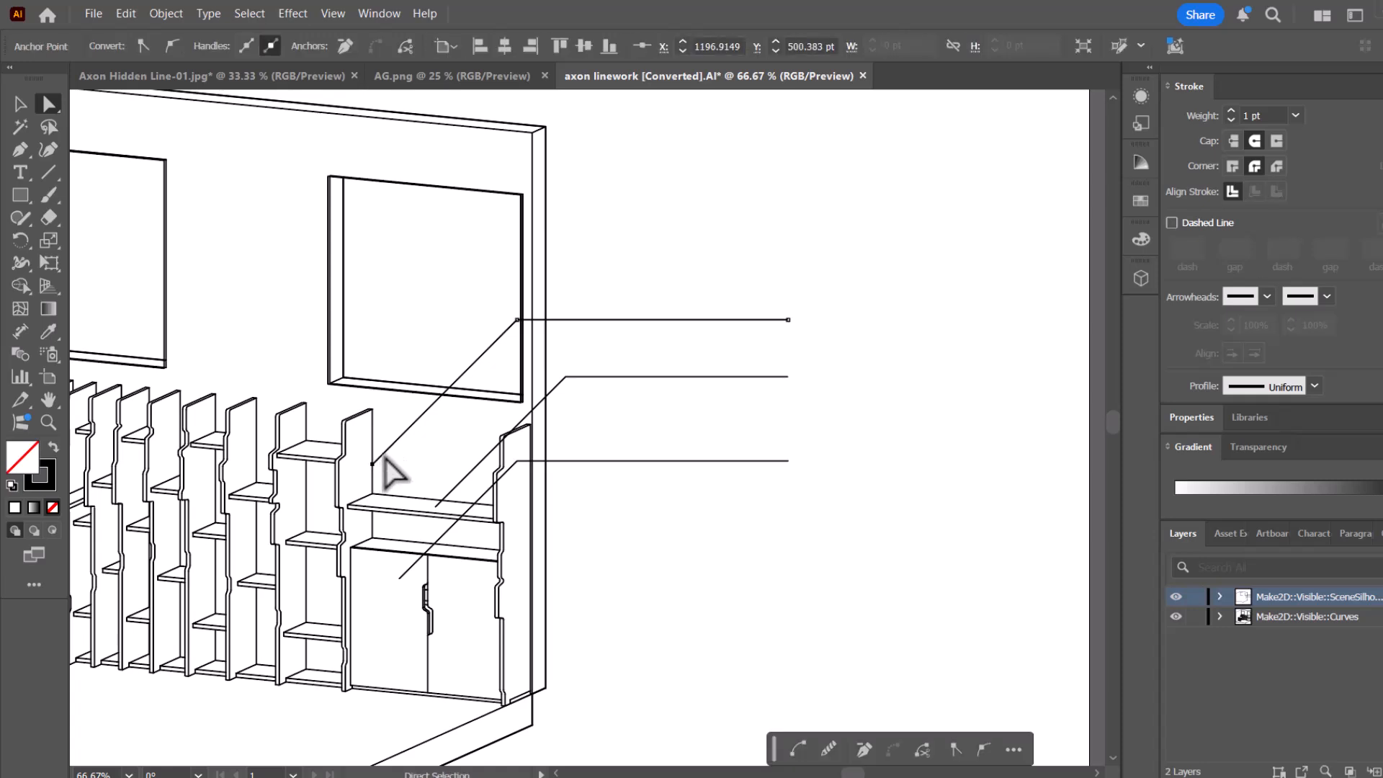
{"action": "key", "text": "Delete"}
{"action": "left_click", "coordinate": [24, 105]}
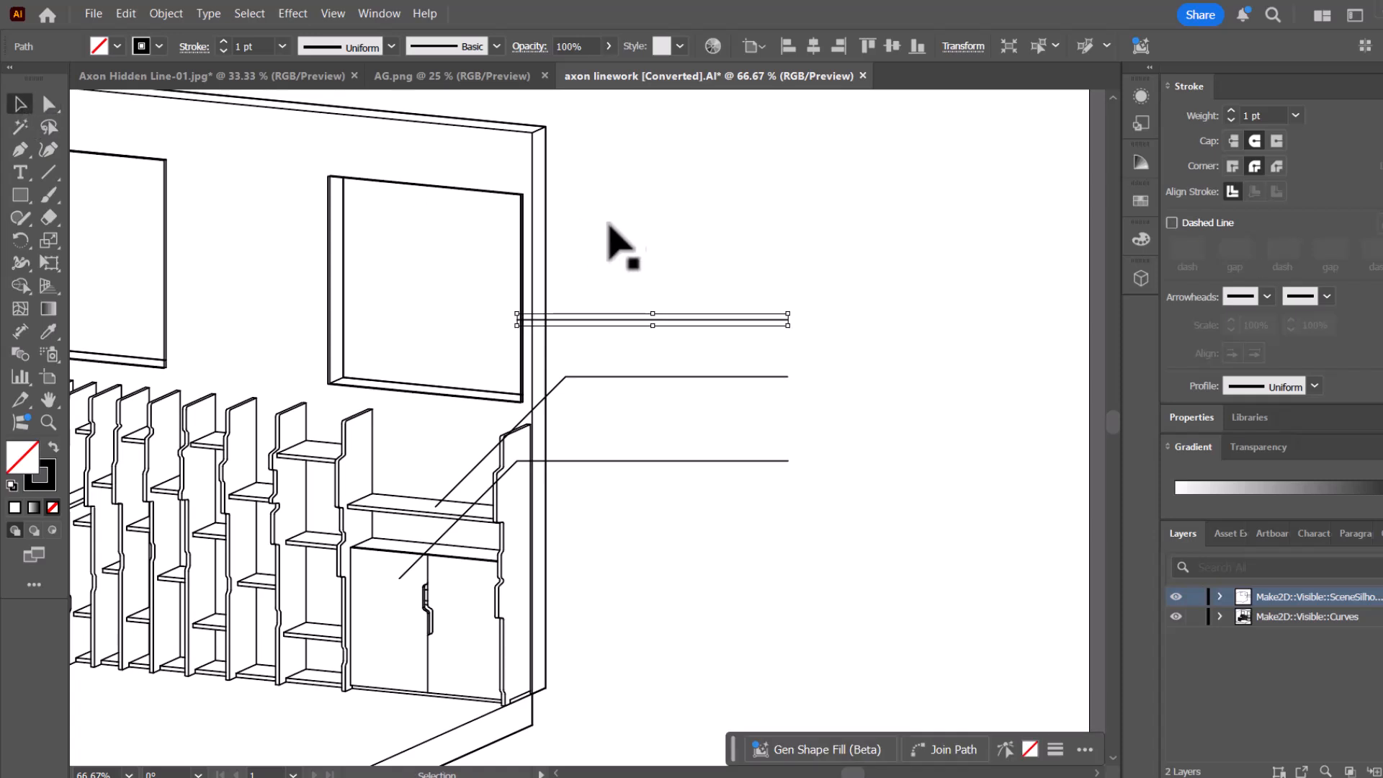
{"action": "left_click", "coordinate": [607, 241]}
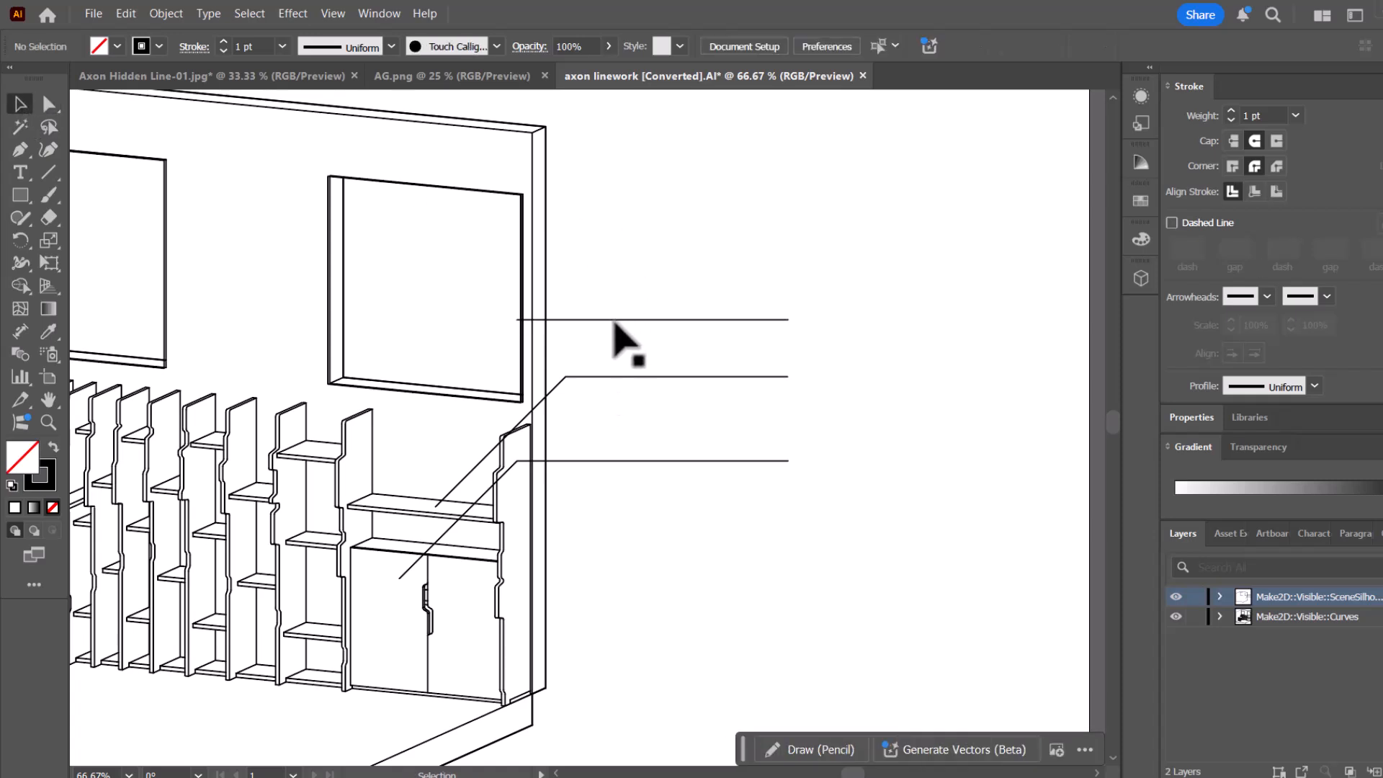
Move the remaining top horizontal line straight down below the lowest leader, beside the cabinet, and deselect it.
{"action": "left_click", "coordinate": [617, 322]}
{"action": "left_click", "coordinate": [617, 333]}
{"action": "left_click", "coordinate": [612, 320]}
{"action": "left_click_drag", "start_coordinate": [612, 321], "coordinate": [614, 539]}
{"action": "left_click", "coordinate": [597, 474]}
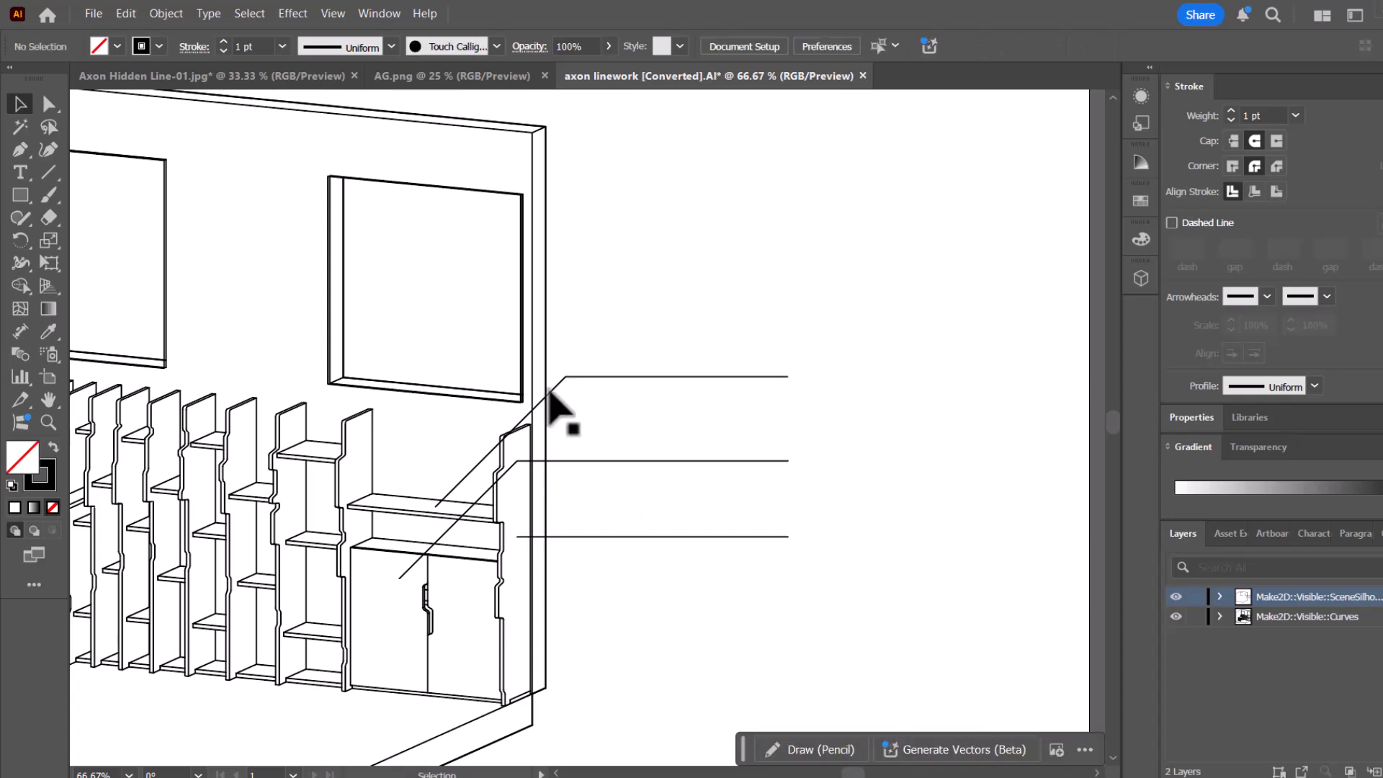
Shift the top leader slightly left, keeping its diagonal end on the upper shelf, and deselect it.
{"action": "scroll", "coordinate": [545, 402], "scroll_direction": "up", "scroll_amount": 1}
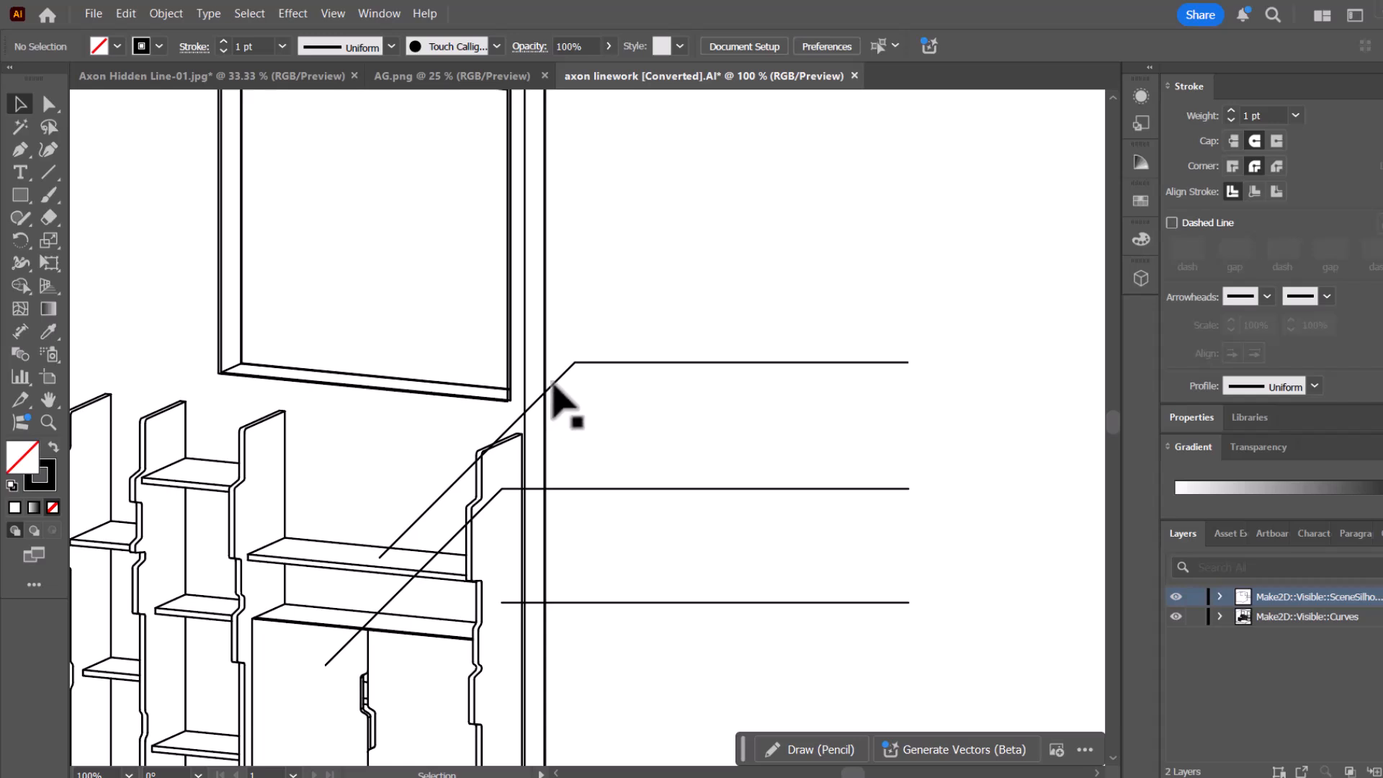
{"action": "left_click", "coordinate": [553, 384]}
{"action": "left_click_drag", "start_coordinate": [550, 386], "coordinate": [533, 385]}
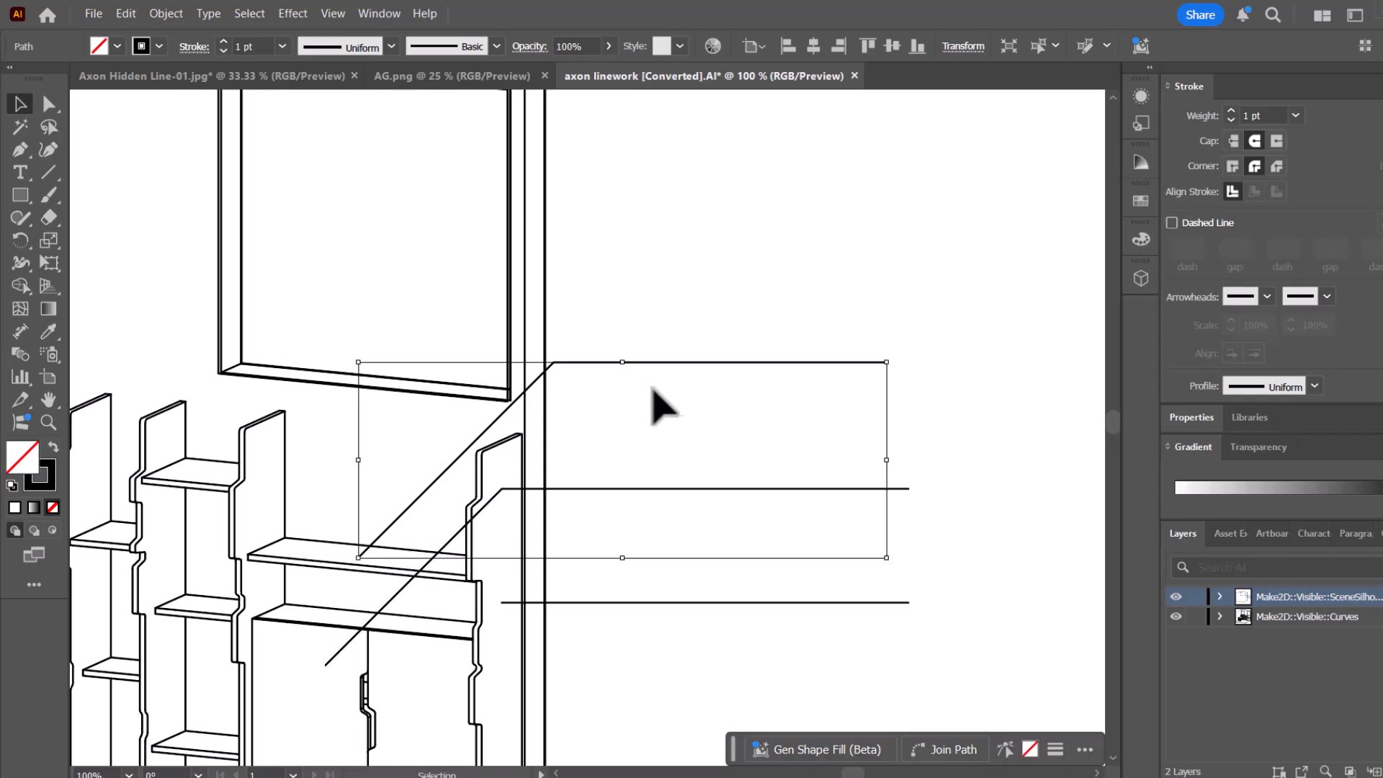
{"action": "left_click", "coordinate": [655, 398]}
Extend the top leader's horizontal segment so its outer end aligns with the ends of the two leaders below.
{"action": "left_click", "coordinate": [47, 108]}
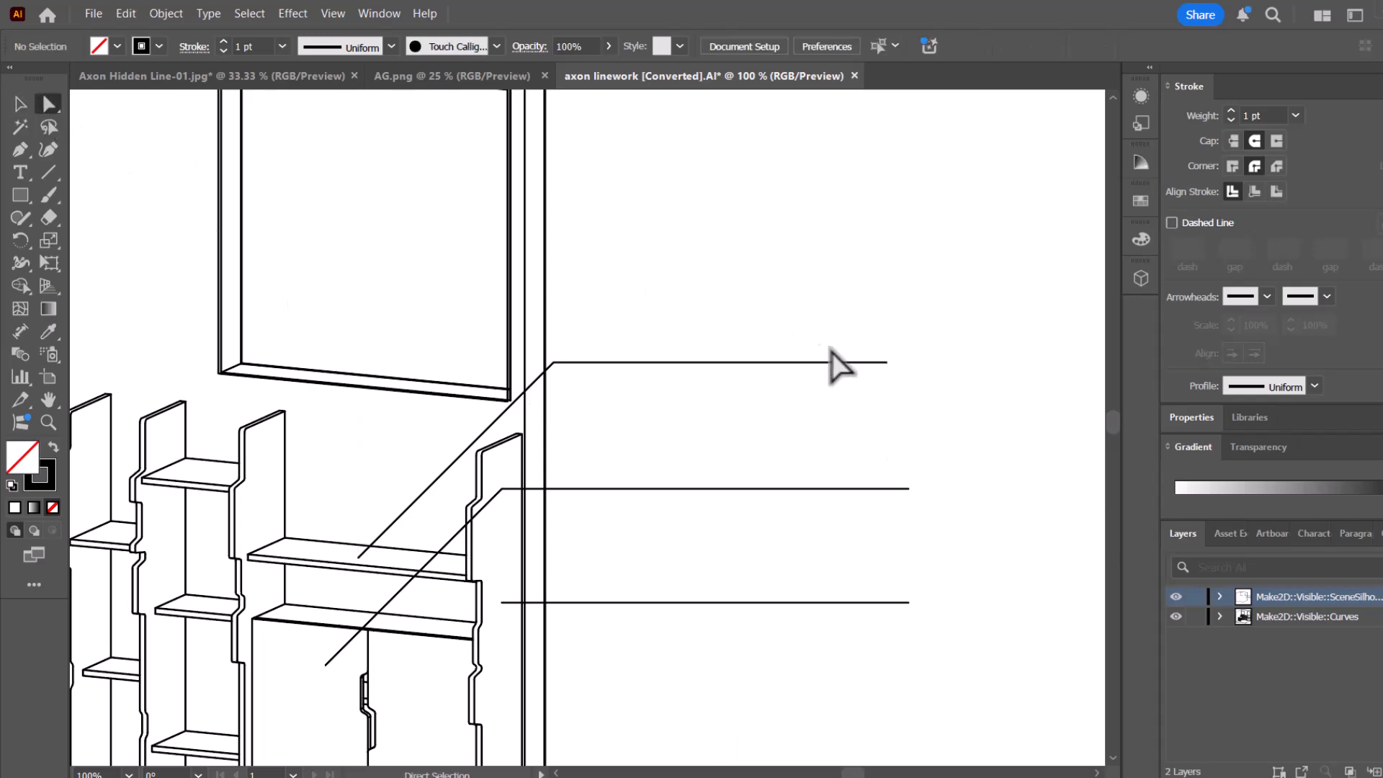
{"action": "left_click", "coordinate": [887, 364]}
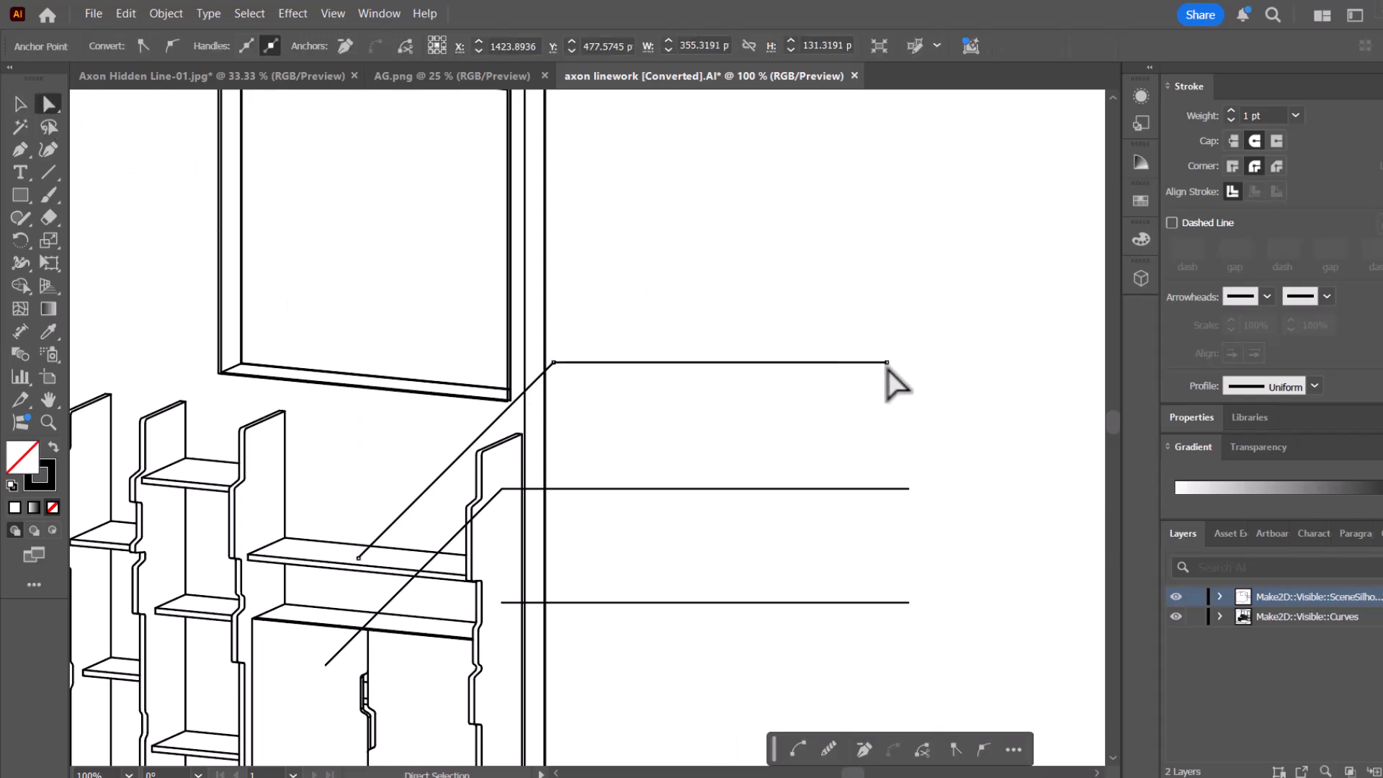
{"action": "mouse_move", "coordinate": [888, 363]}
{"action": "left_mouse_down"}
{"action": "mouse_move", "coordinate": [915, 381]}
{"action": "mouse_move", "coordinate": [912, 366]}
{"action": "left_mouse_up"}
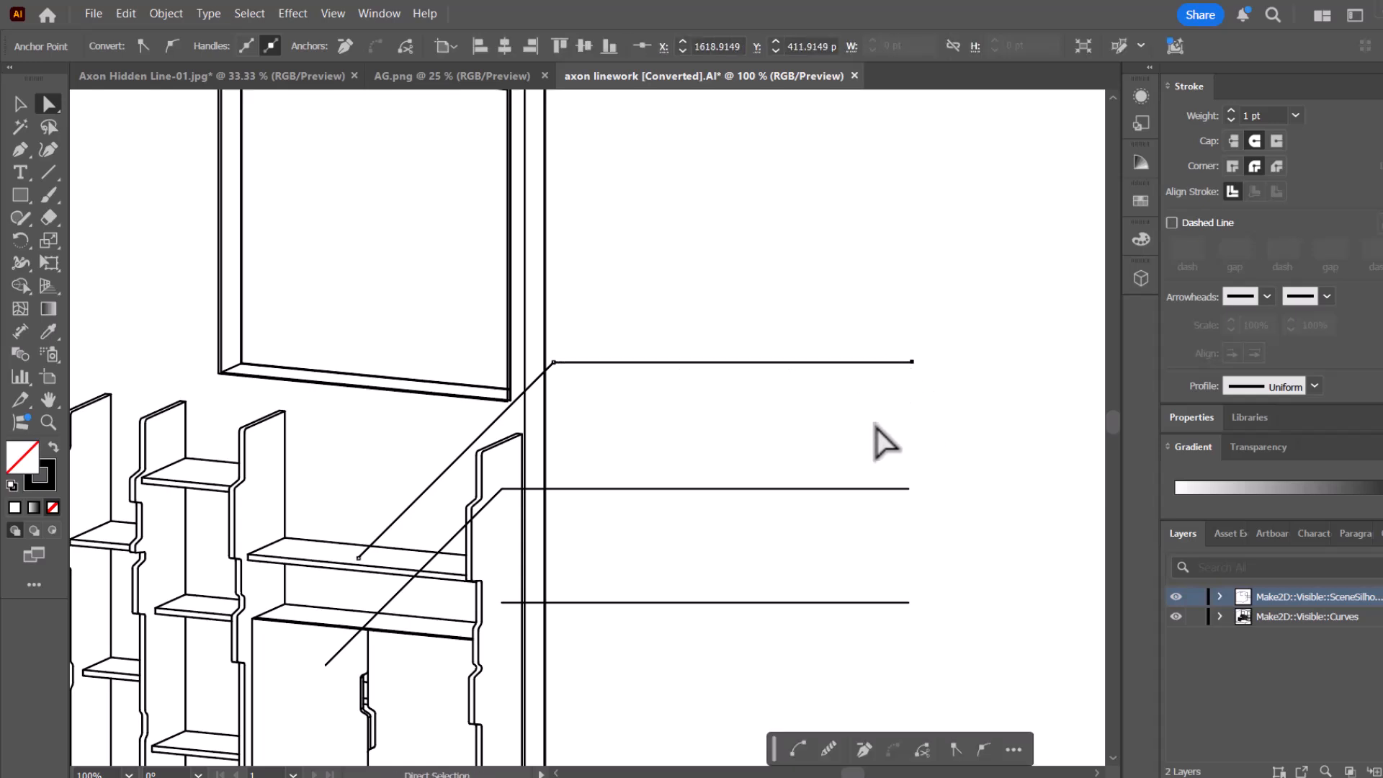
{"action": "left_click", "coordinate": [566, 407]}
Try the Round Corners effect with a 30 pt radius on the top leader.
{"action": "scroll", "coordinate": [330, 482], "scroll_direction": "down", "scroll_amount": 1}
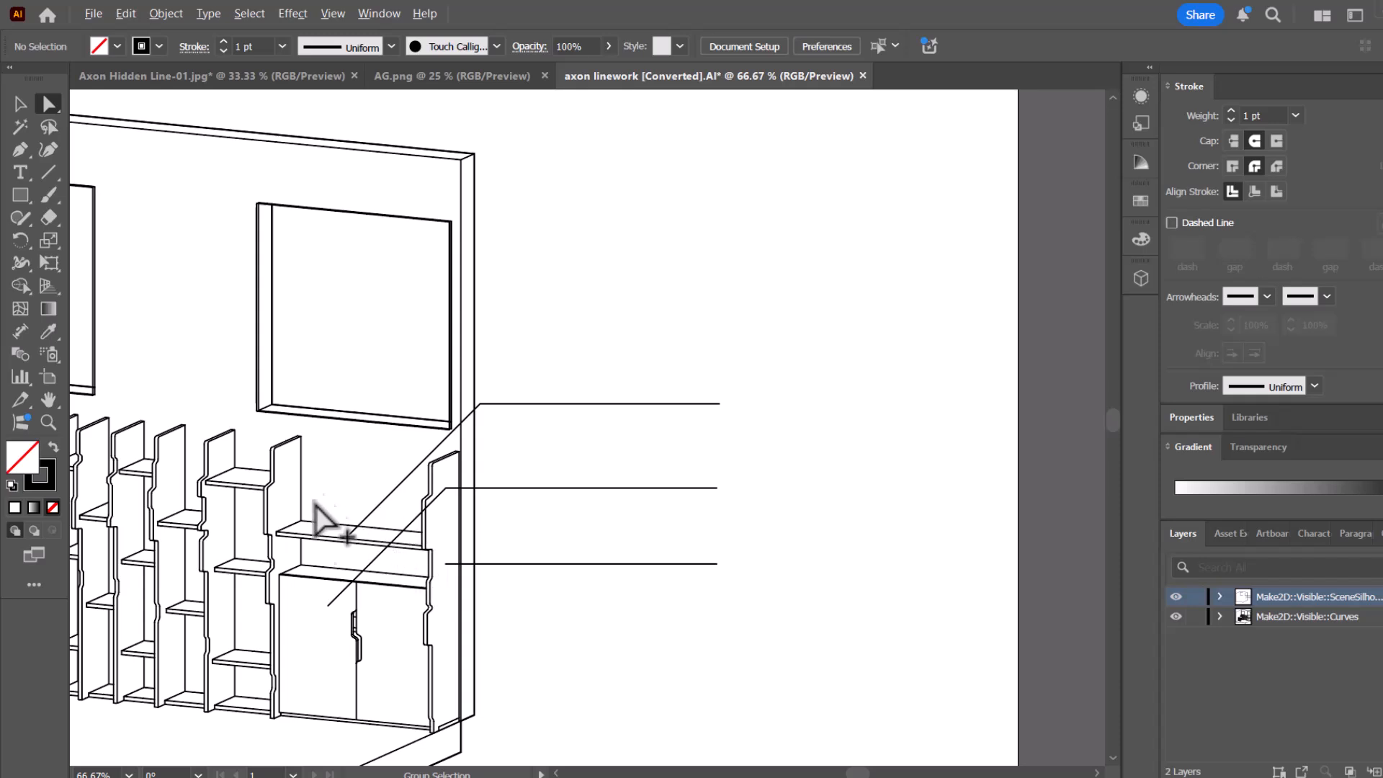
{"action": "scroll", "coordinate": [413, 469], "scroll_direction": "up", "scroll_amount": 1}
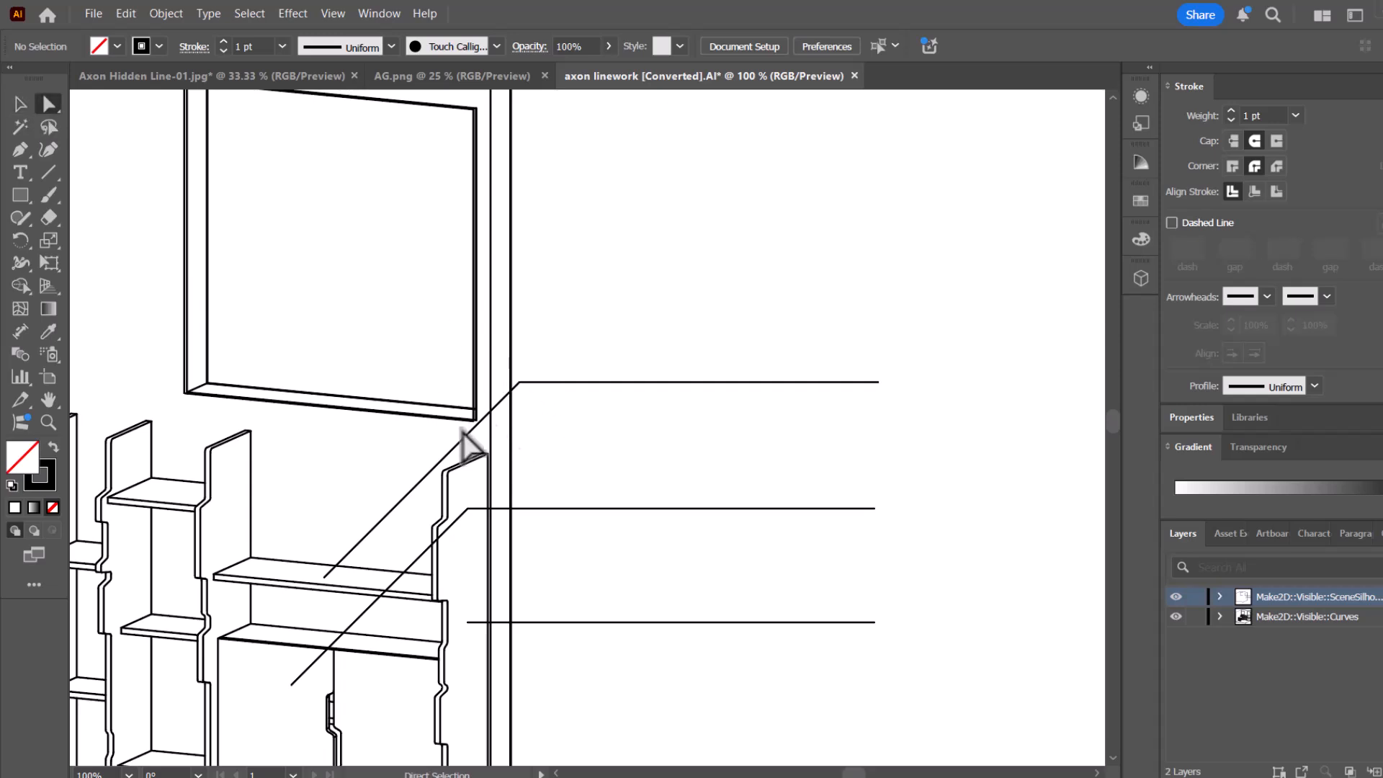
{"action": "left_click", "coordinate": [21, 104]}
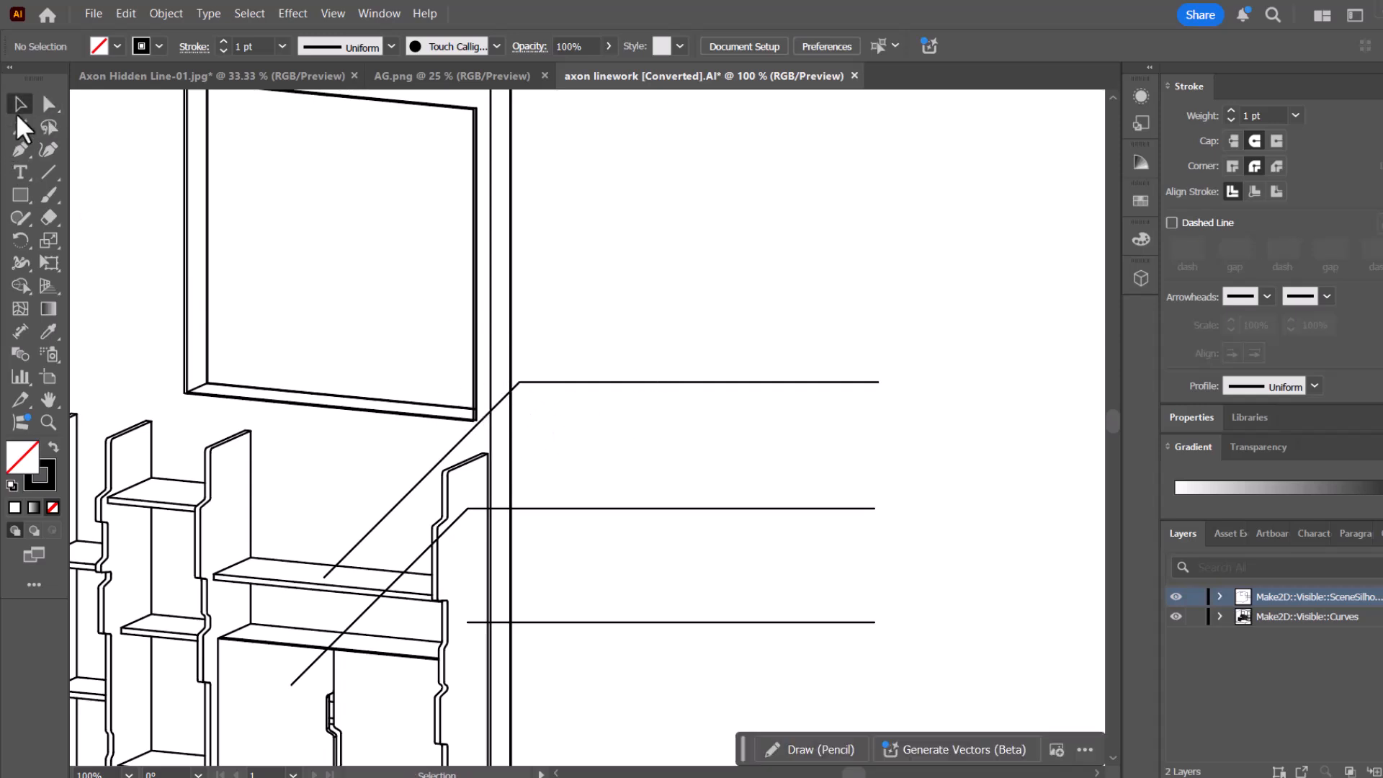
{"action": "left_click", "coordinate": [547, 383]}
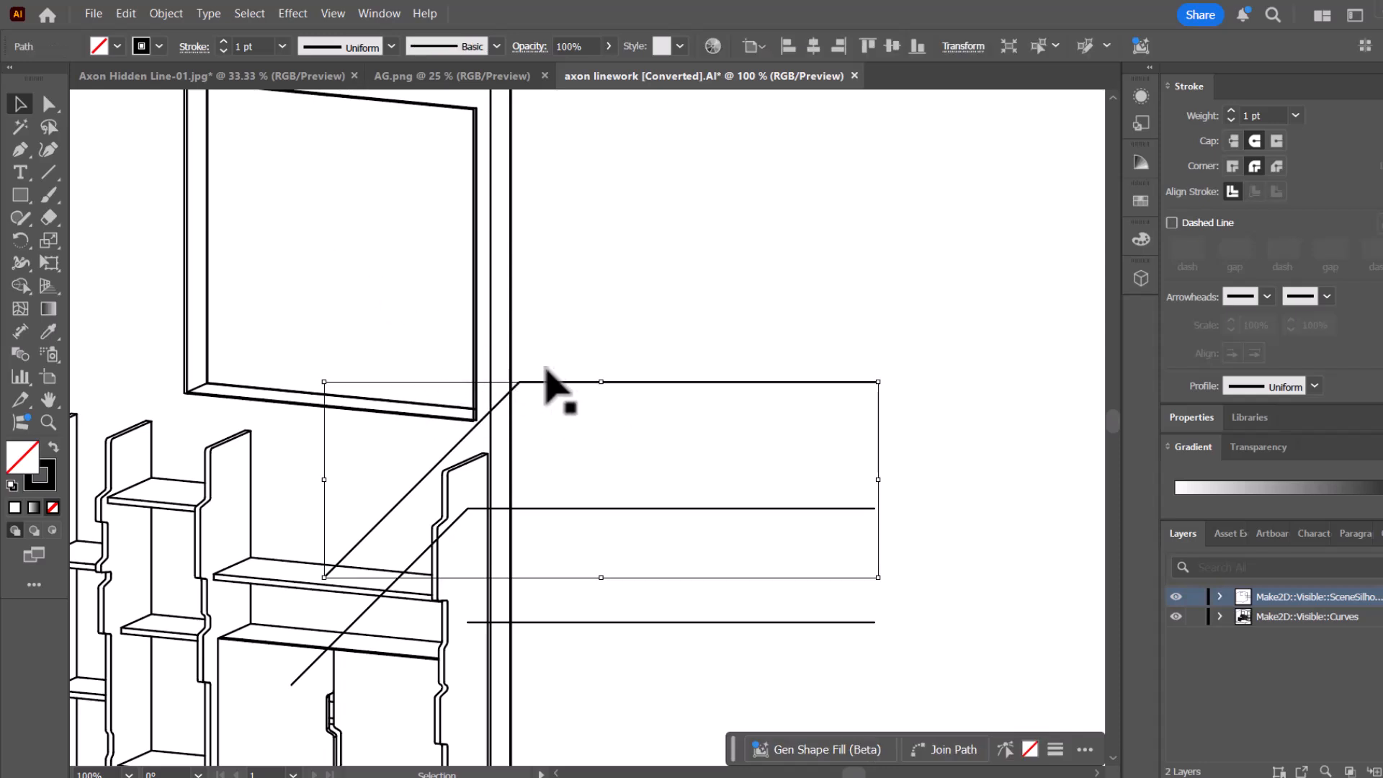
{"action": "left_click", "coordinate": [282, 16]}
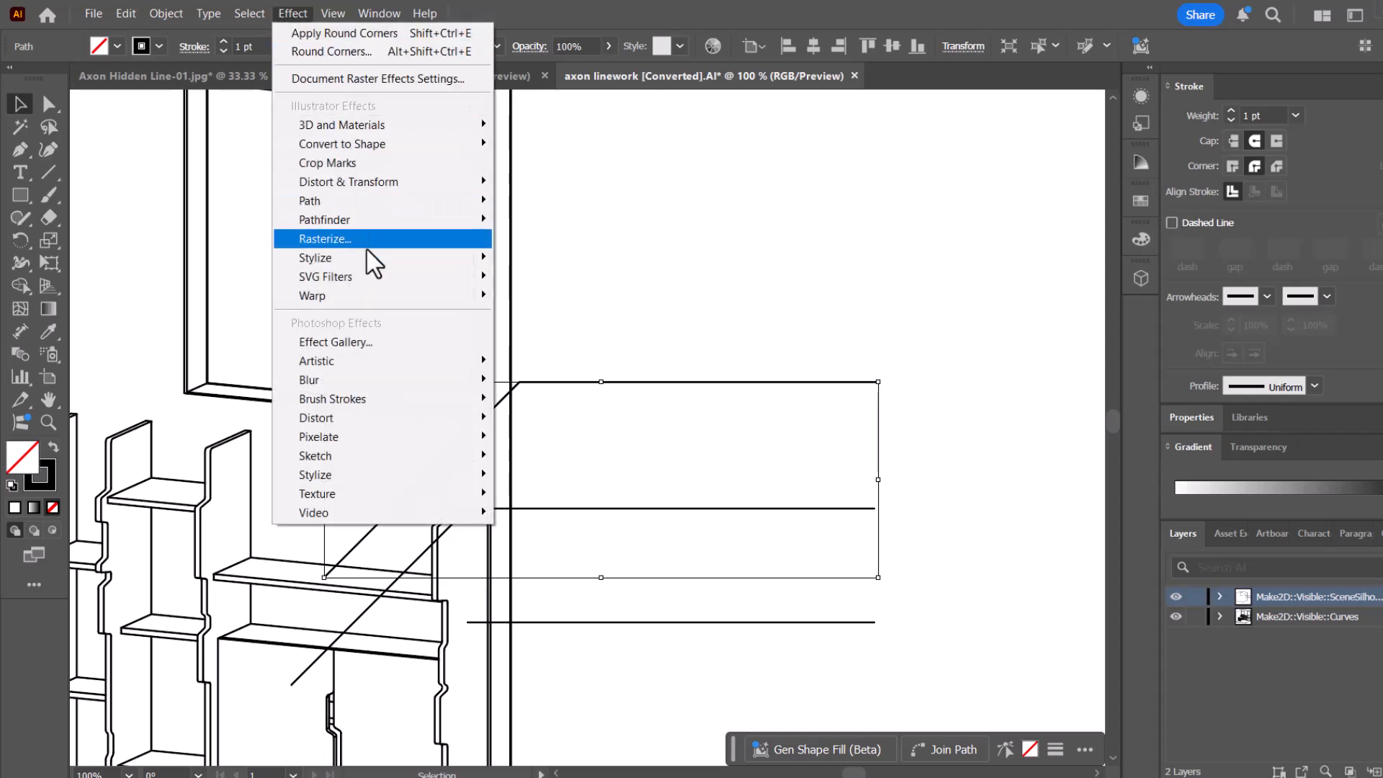
{"action": "mouse_move", "coordinate": [376, 258]}
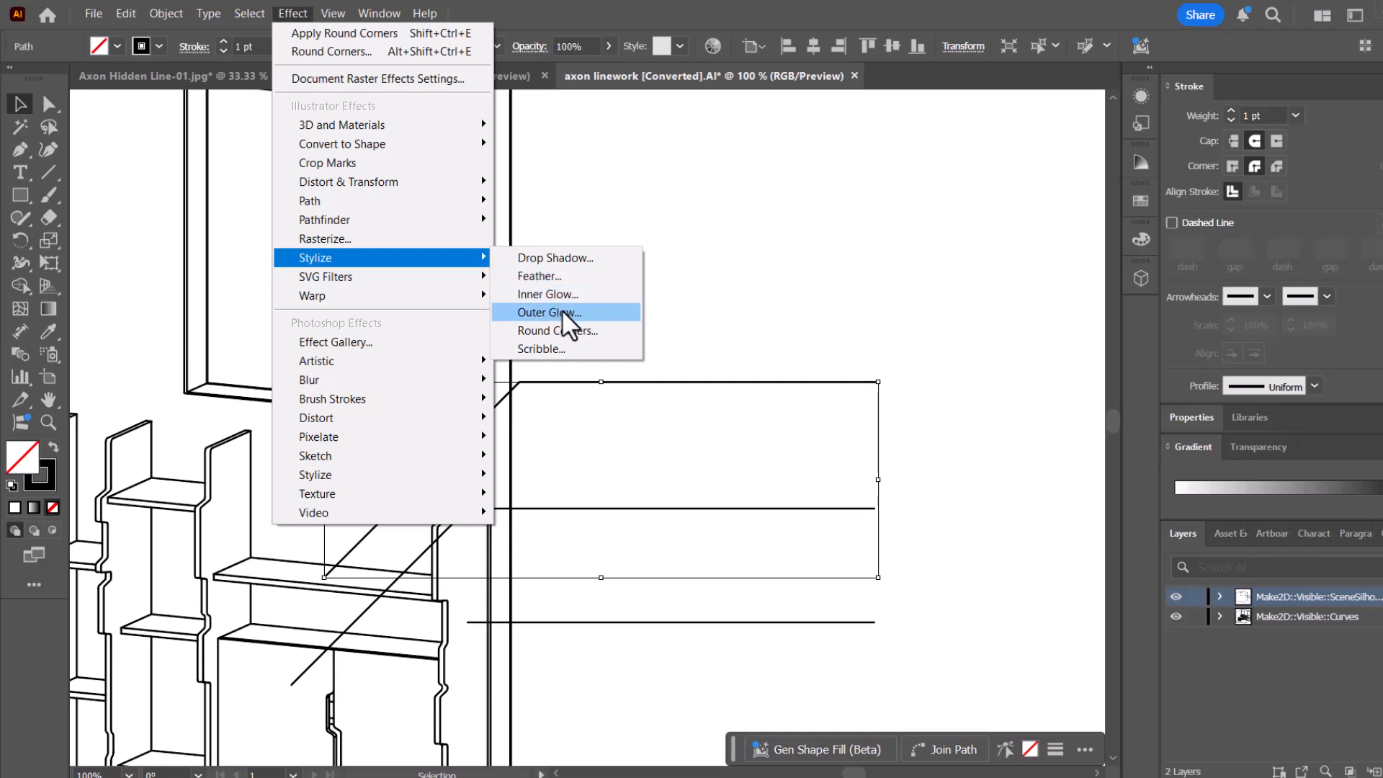
{"action": "left_click", "coordinate": [570, 331]}
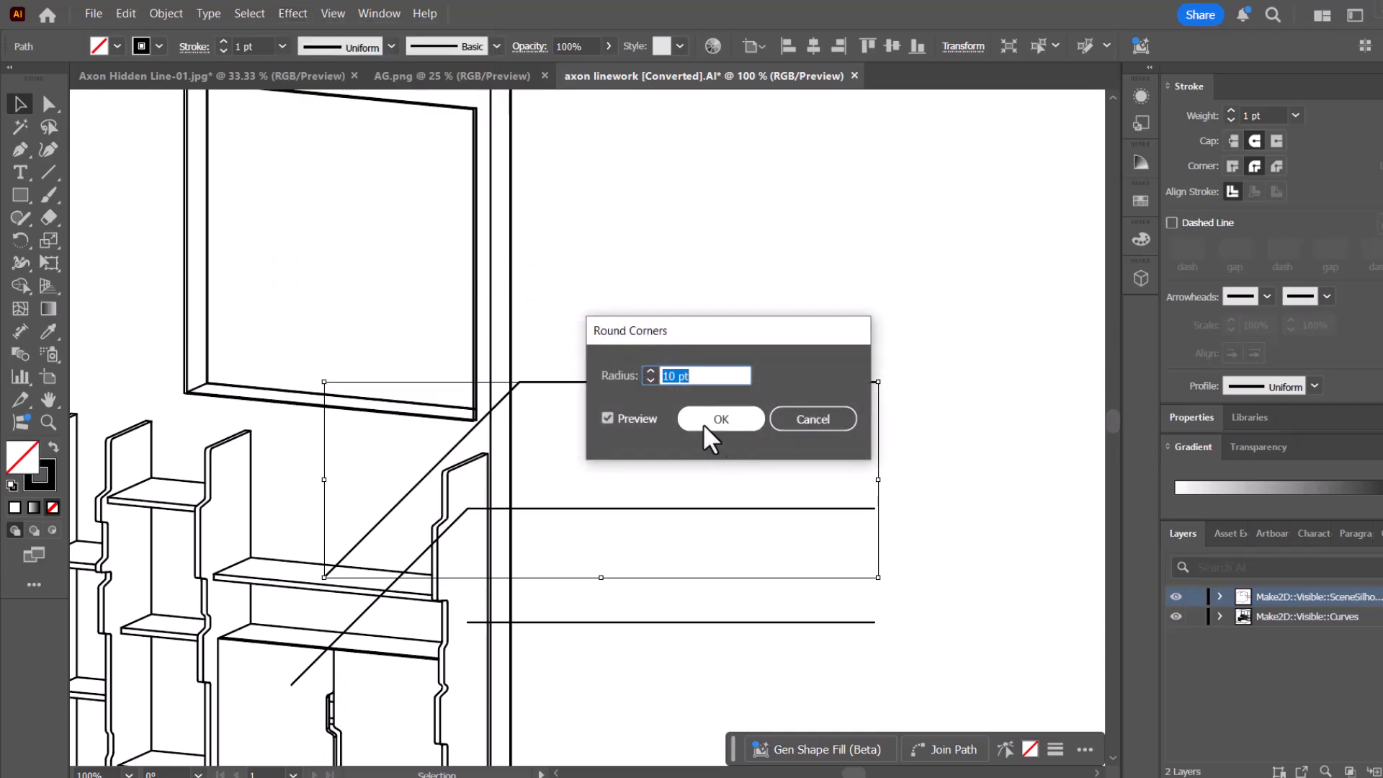
{"action": "left_click_drag", "start_coordinate": [652, 338], "coordinate": [773, 202]}
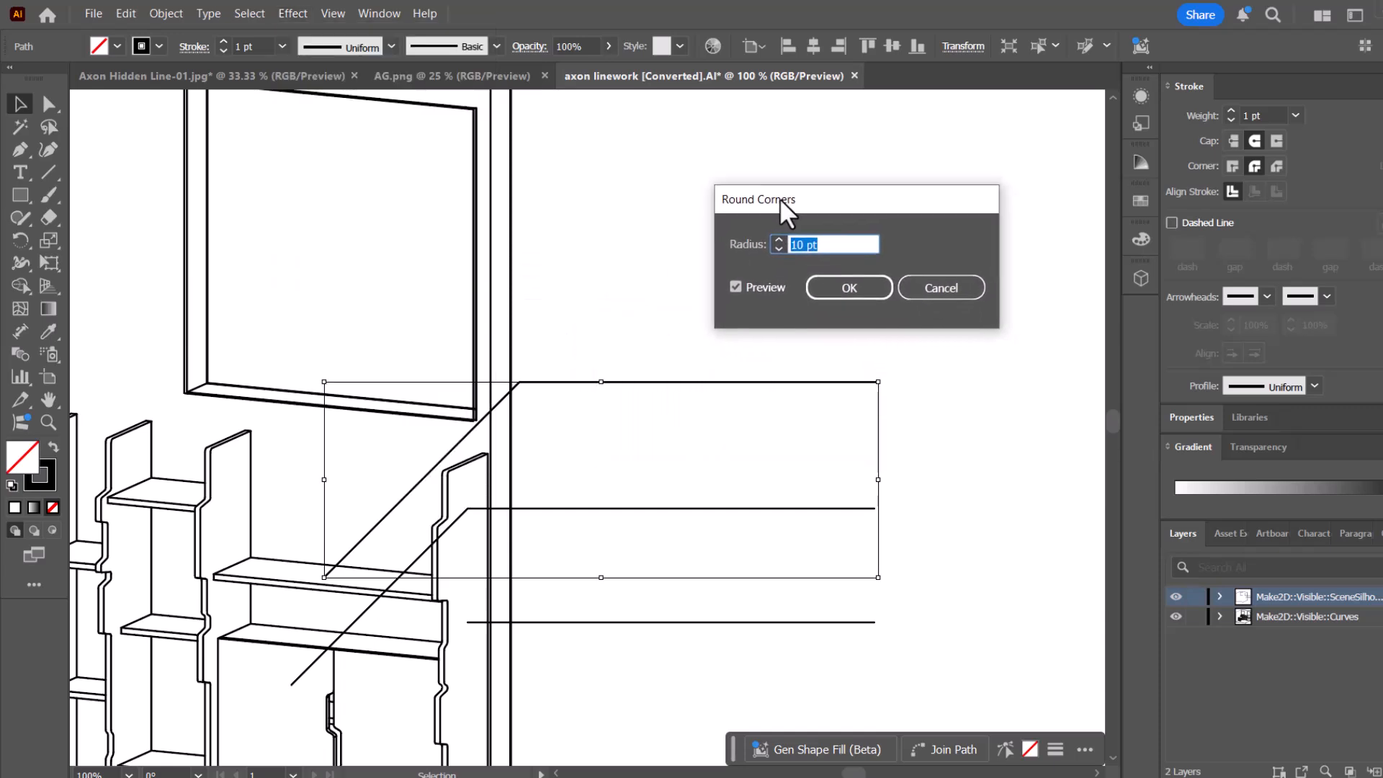
{"action": "left_click", "coordinate": [731, 283]}
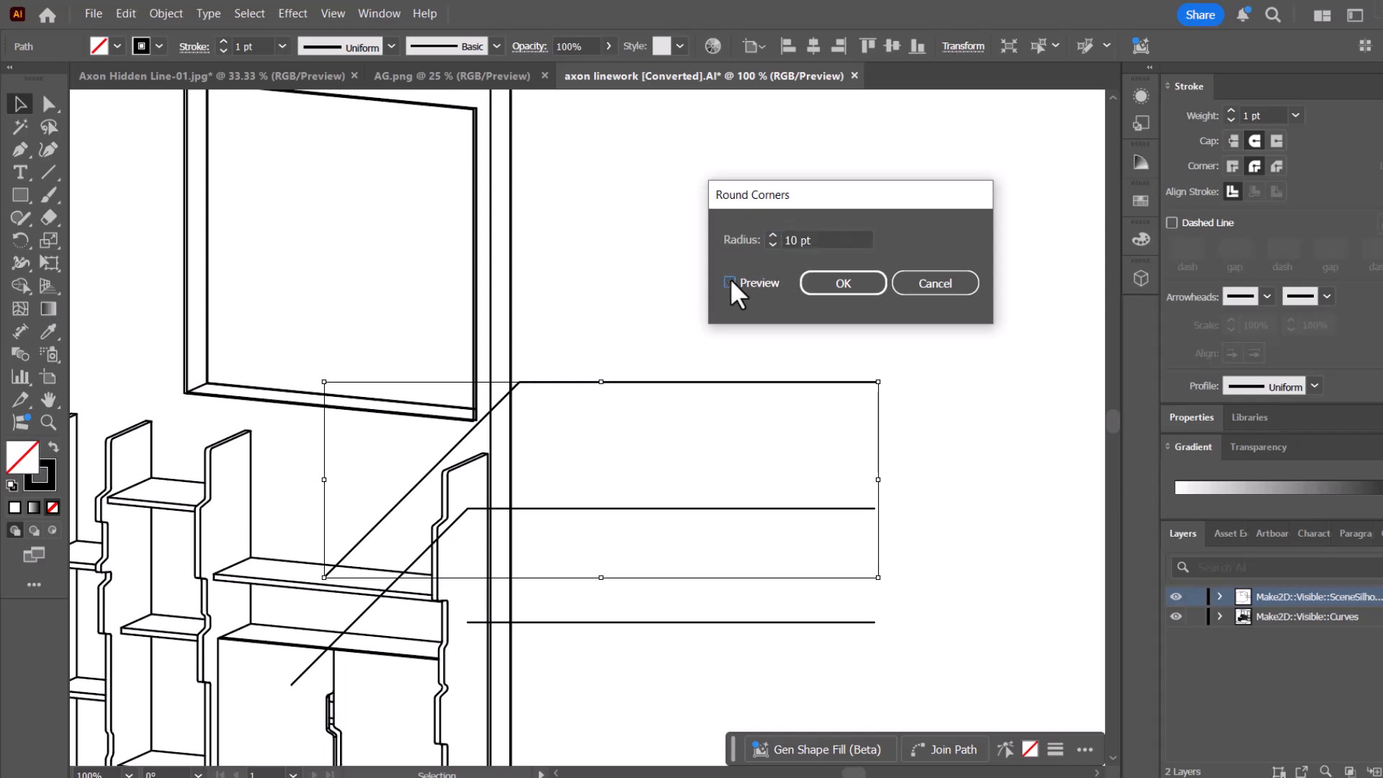
{"action": "left_click", "coordinate": [795, 240]}
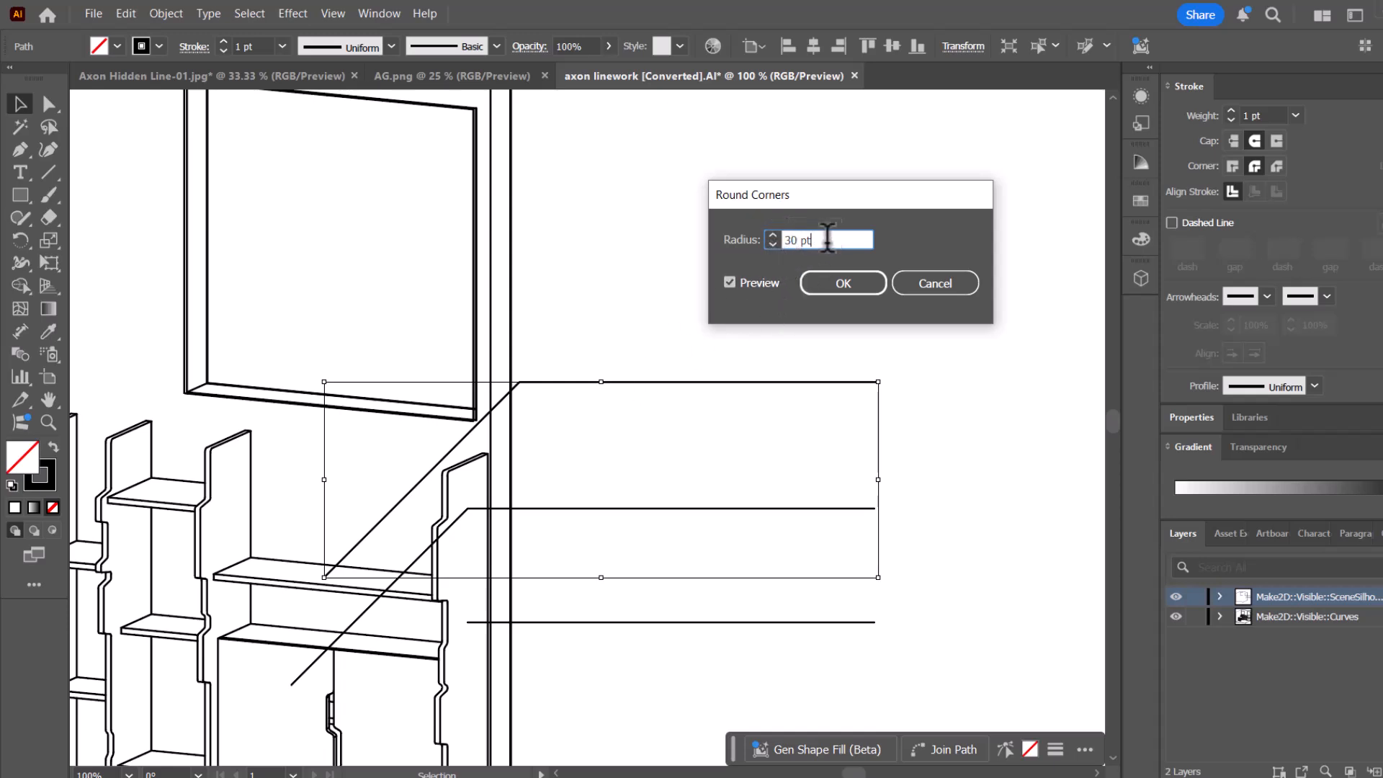
{"action": "left_click", "coordinate": [839, 284]}
{"action": "left_click", "coordinate": [634, 338]}
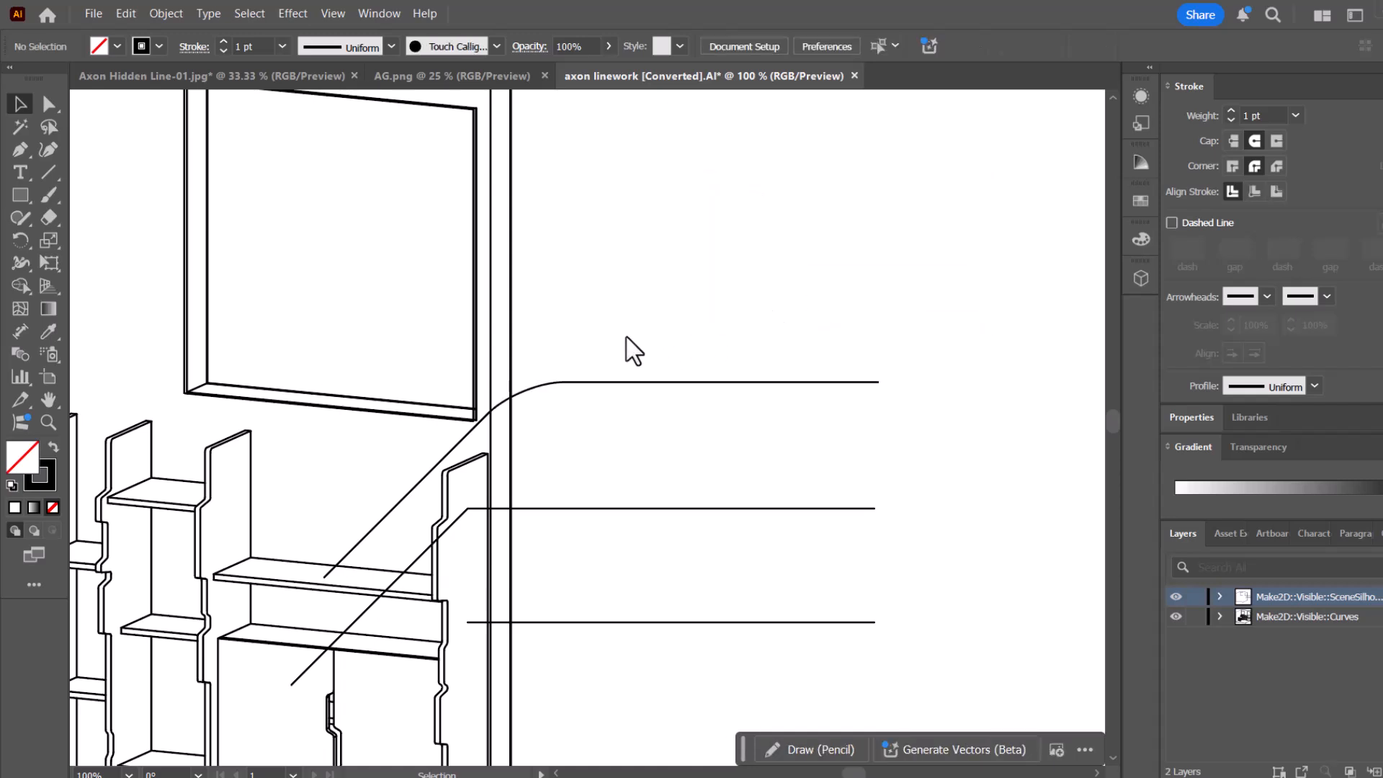
Undo the Round Corners effect on the top leader and deselect it.
{"action": "scroll", "coordinate": [514, 424], "scroll_direction": "up", "scroll_amount": 2}
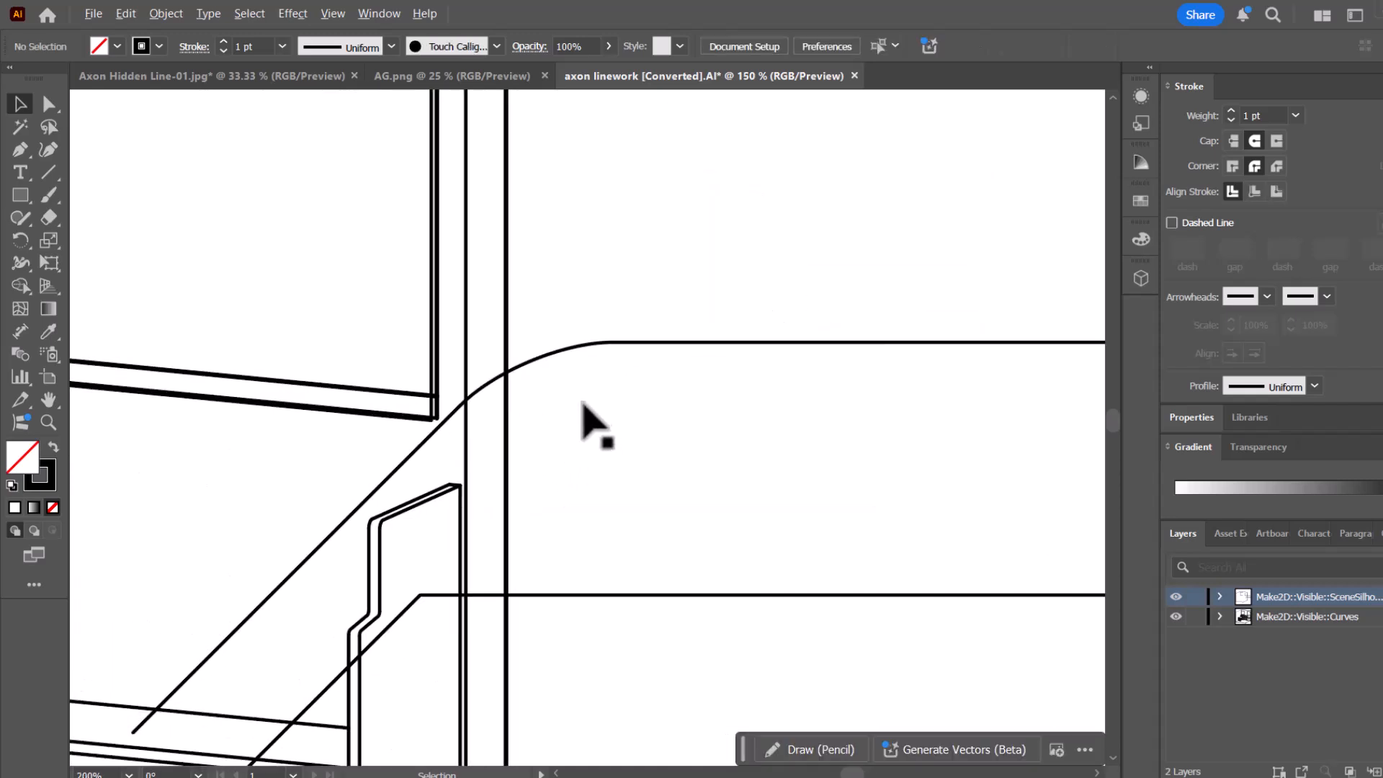
{"action": "scroll", "coordinate": [648, 389], "scroll_direction": "down", "scroll_amount": 2}
{"action": "key", "text": "ctrl+z"}
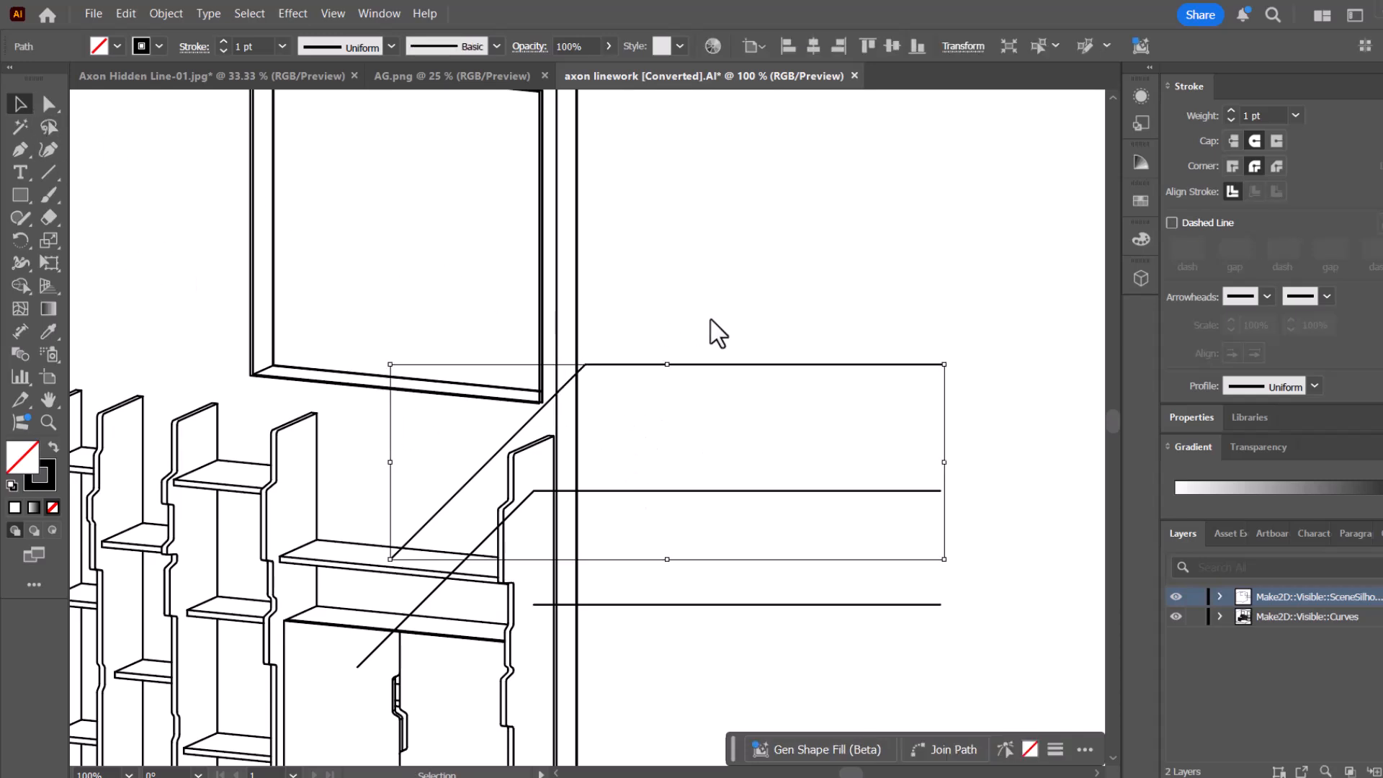
{"action": "left_click", "coordinate": [641, 461]}
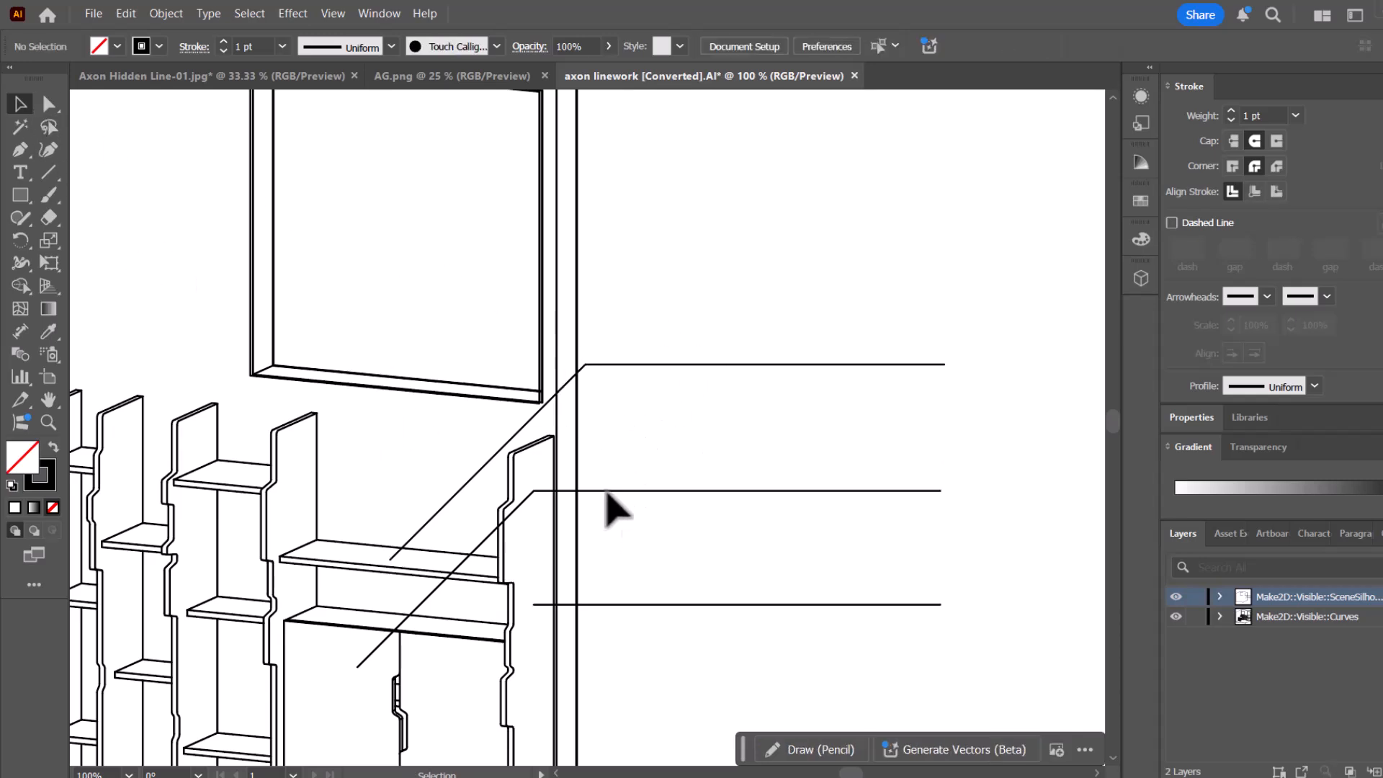
Try rounding the middle leader's bend freehand with its live corner control.
{"action": "left_click", "coordinate": [609, 491]}
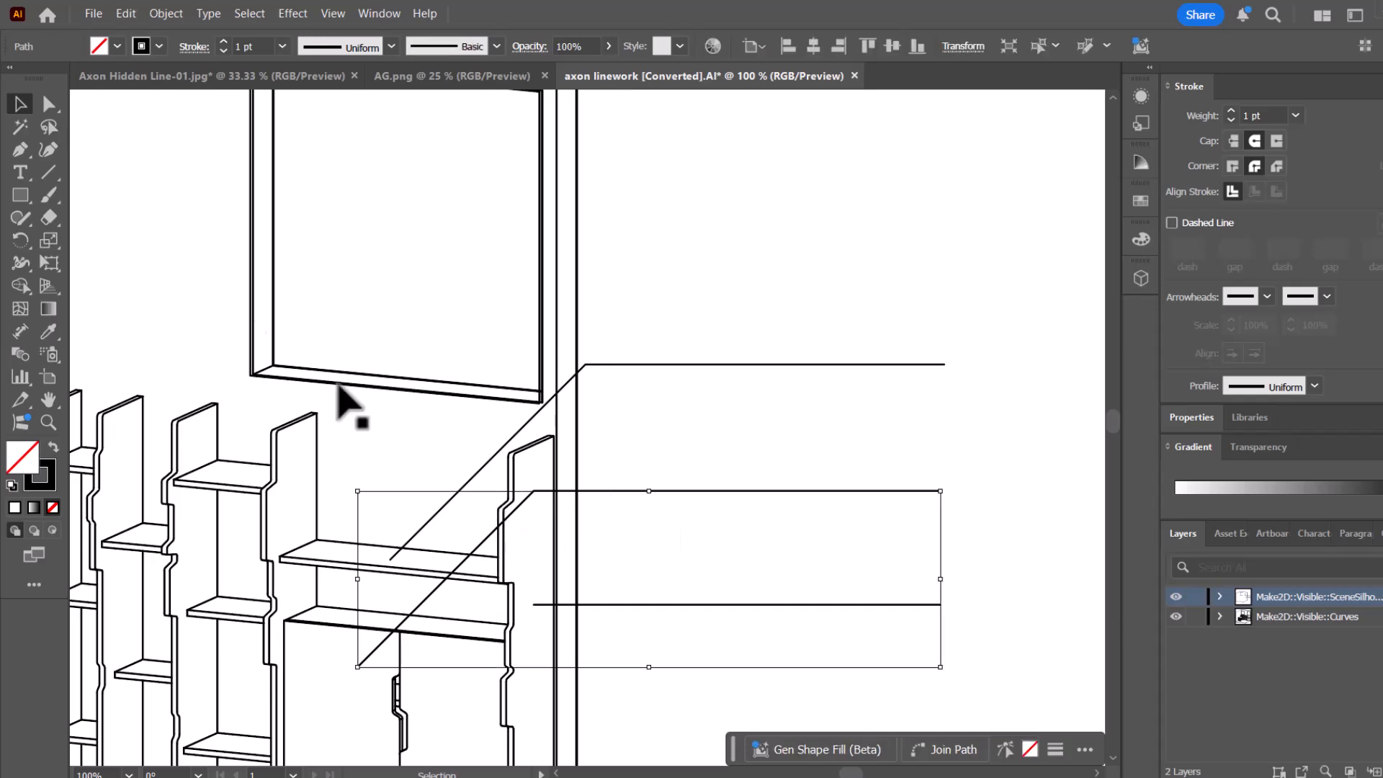
{"action": "left_click", "coordinate": [49, 103]}
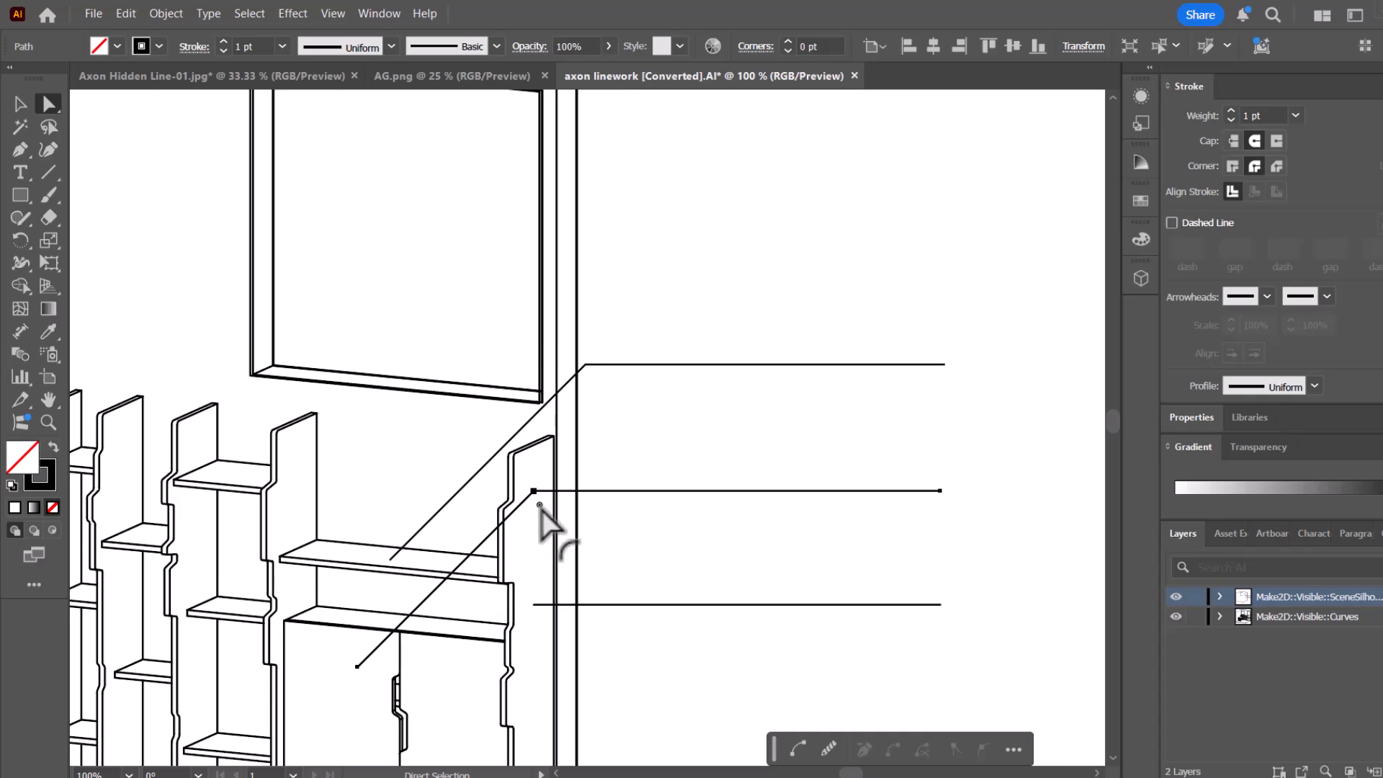
{"action": "left_click_drag", "start_coordinate": [545, 519], "coordinate": [588, 533]}
{"action": "left_click", "coordinate": [679, 550]}
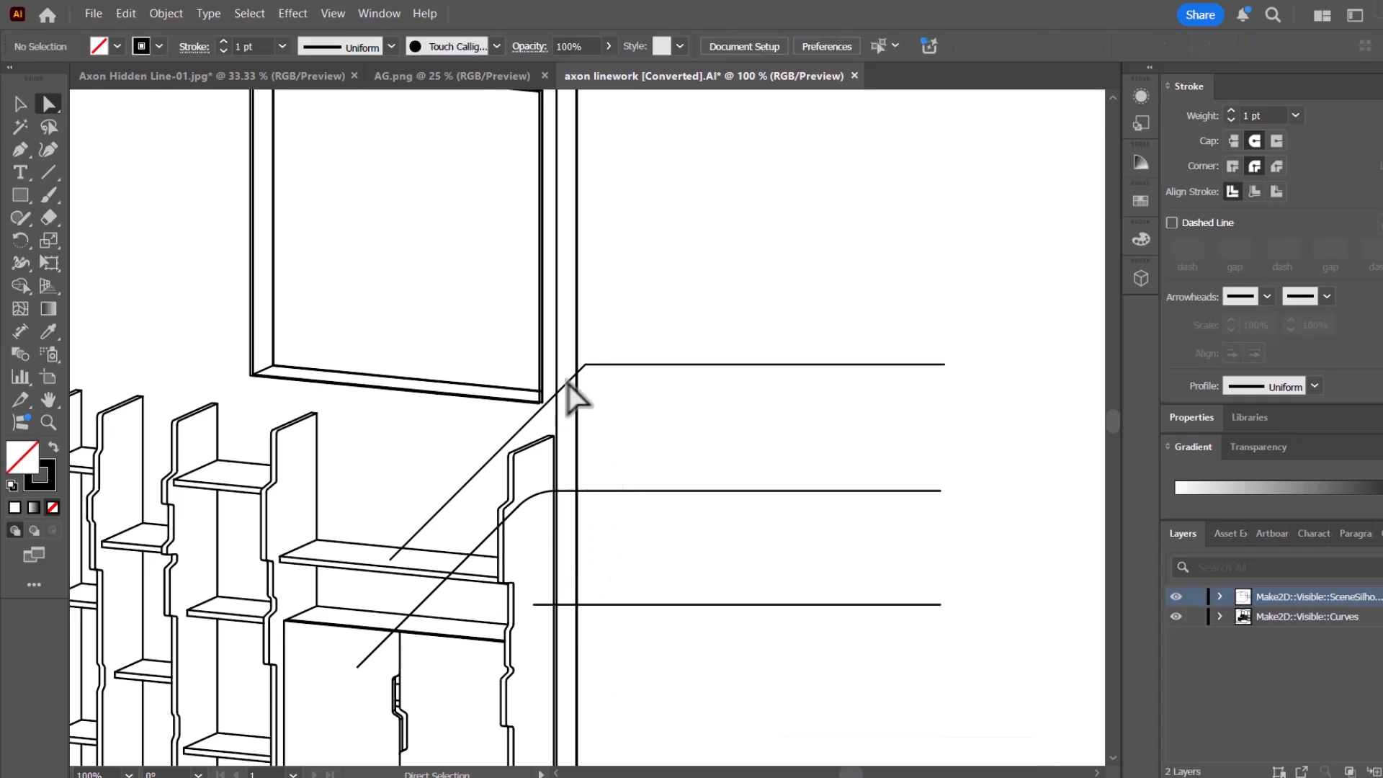
Round the middle leader's bend with an exact corner radius of 10 pt and deselect it.
{"action": "left_click", "coordinate": [553, 500]}
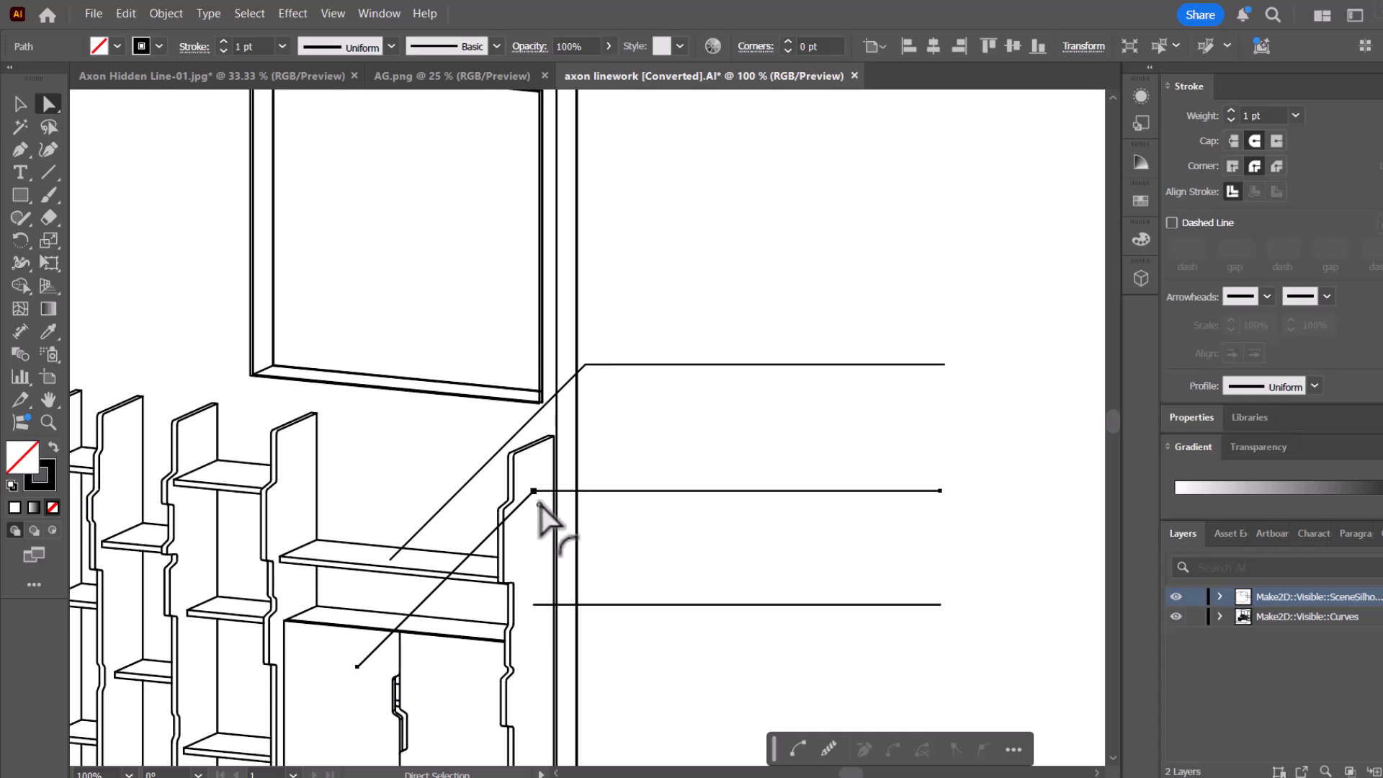
{"action": "double_click", "coordinate": [539, 505]}
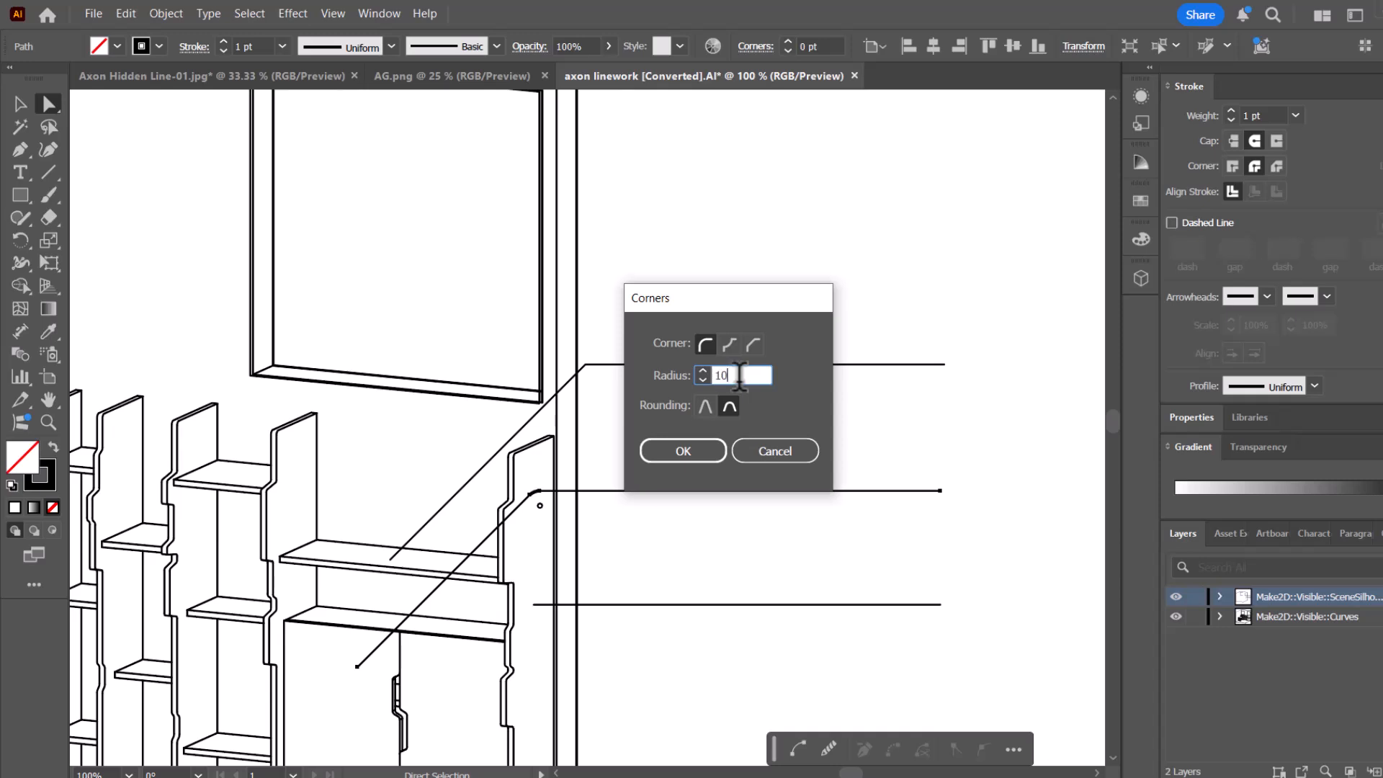
{"action": "key", "text": "Return"}
{"action": "left_click", "coordinate": [749, 421]}
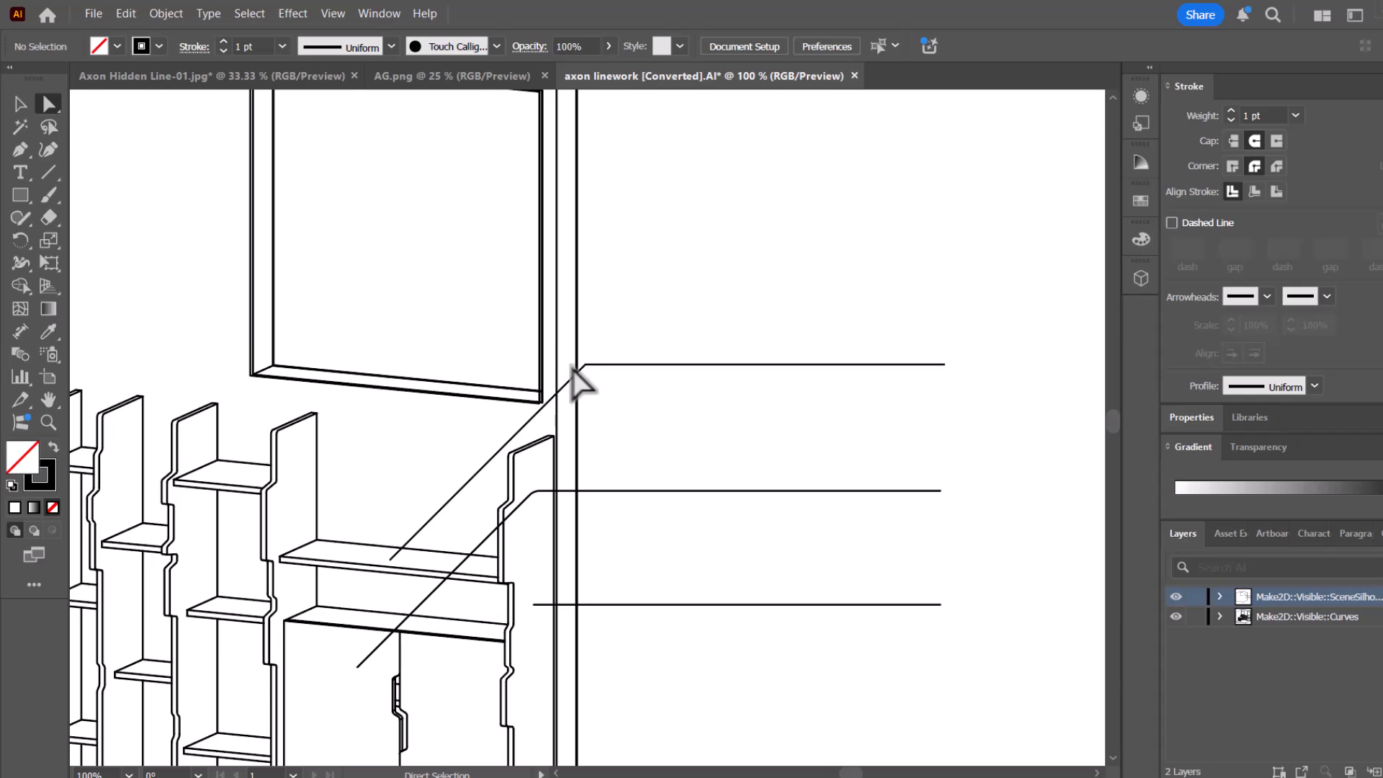
Round the top leader's bend to match the middle leader's corner and deselect it.
{"action": "scroll", "coordinate": [582, 380], "scroll_direction": "up", "scroll_amount": 2}
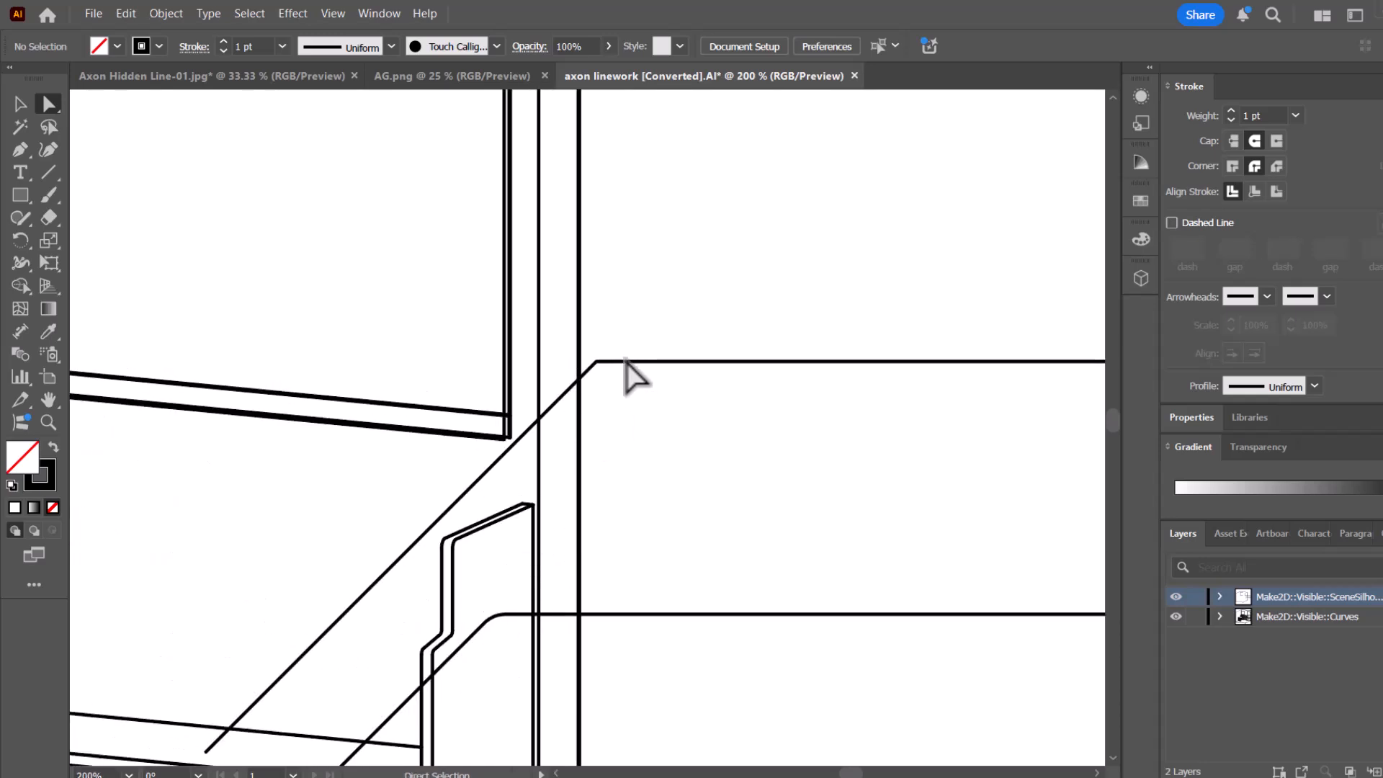
{"action": "left_click", "coordinate": [595, 362]}
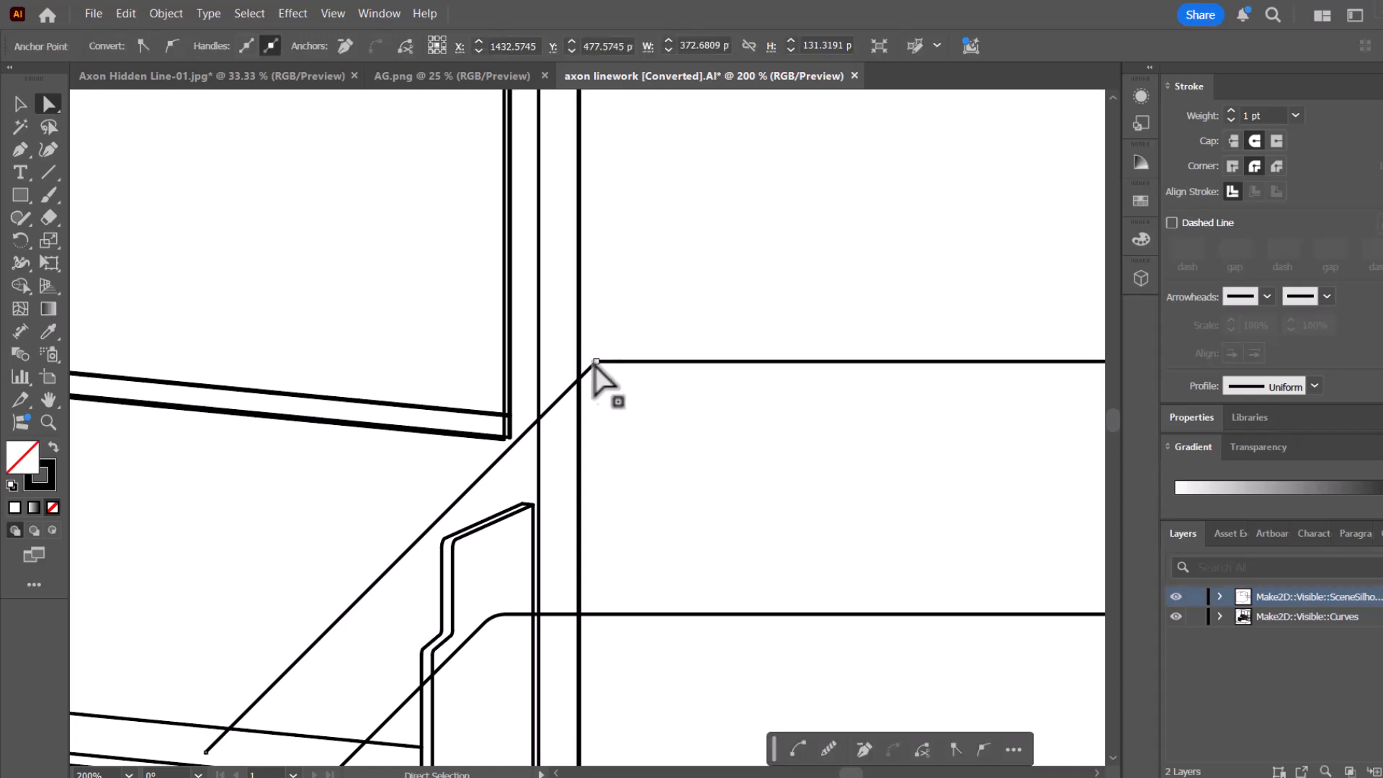
{"action": "key", "text": "v"}
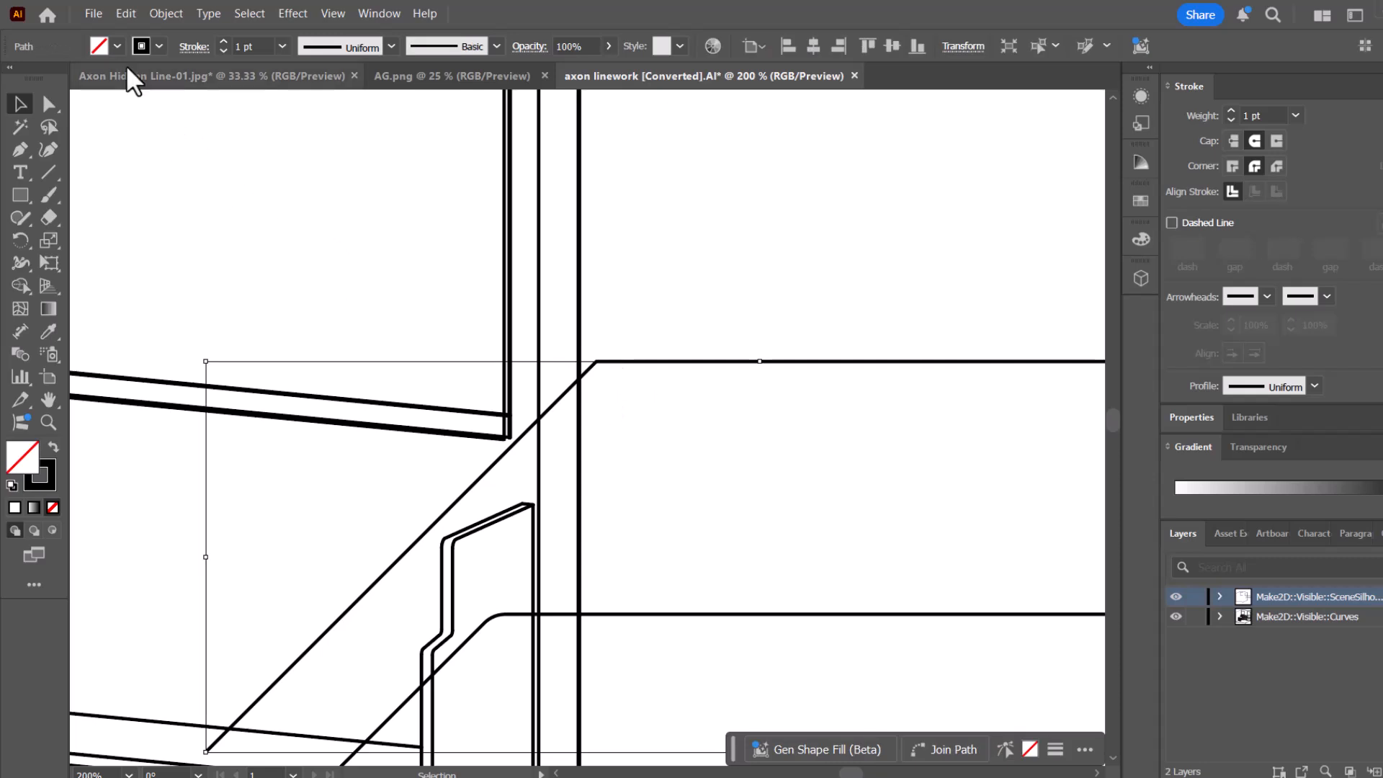
{"action": "left_click", "coordinate": [48, 103]}
{"action": "double_click", "coordinate": [602, 375]}
{"action": "key", "text": "Return"}
{"action": "left_click", "coordinate": [649, 404]}
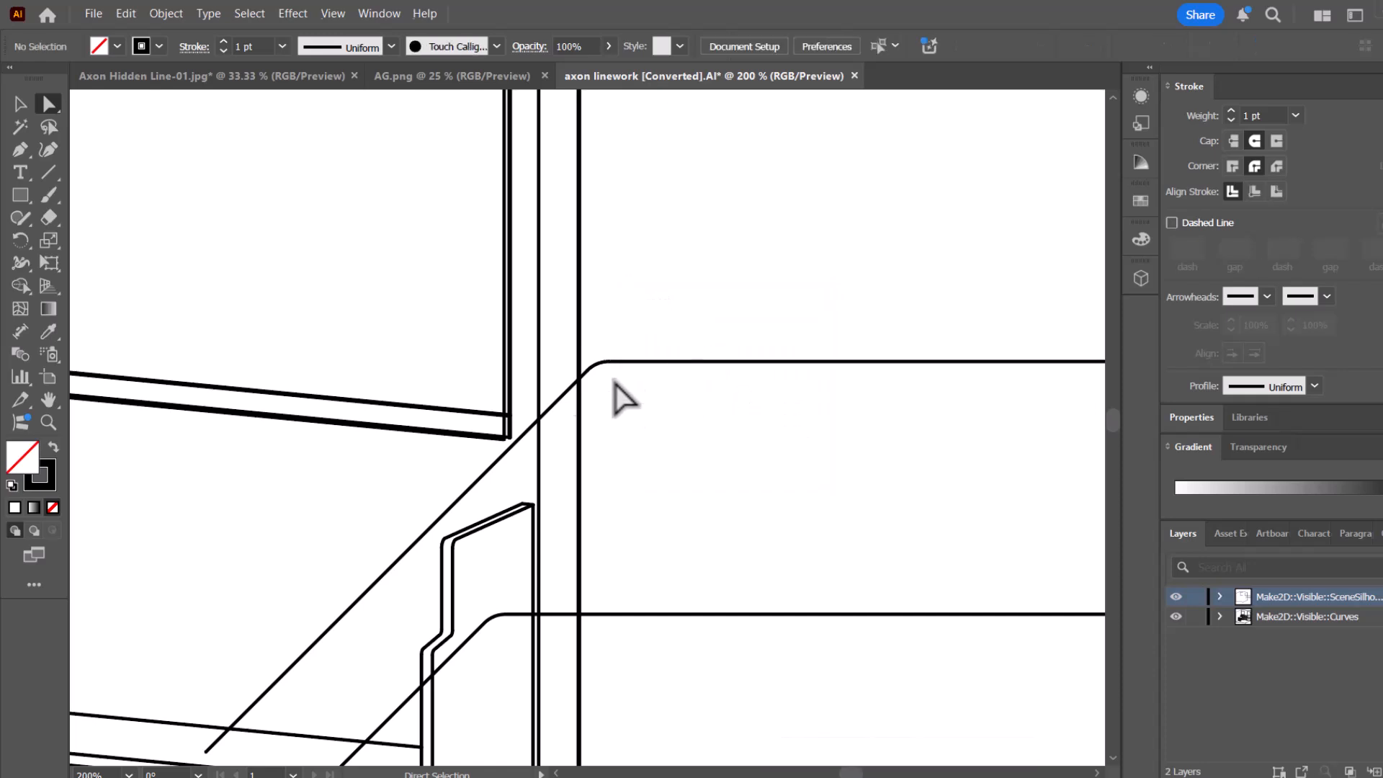
Apply the Arrow 10 arrowhead to the shelf end of the top leader and deselect it.
{"action": "scroll", "coordinate": [550, 481], "scroll_direction": "down", "scroll_amount": 2}
{"action": "scroll", "coordinate": [577, 608], "scroll_direction": "down", "scroll_amount": 1}
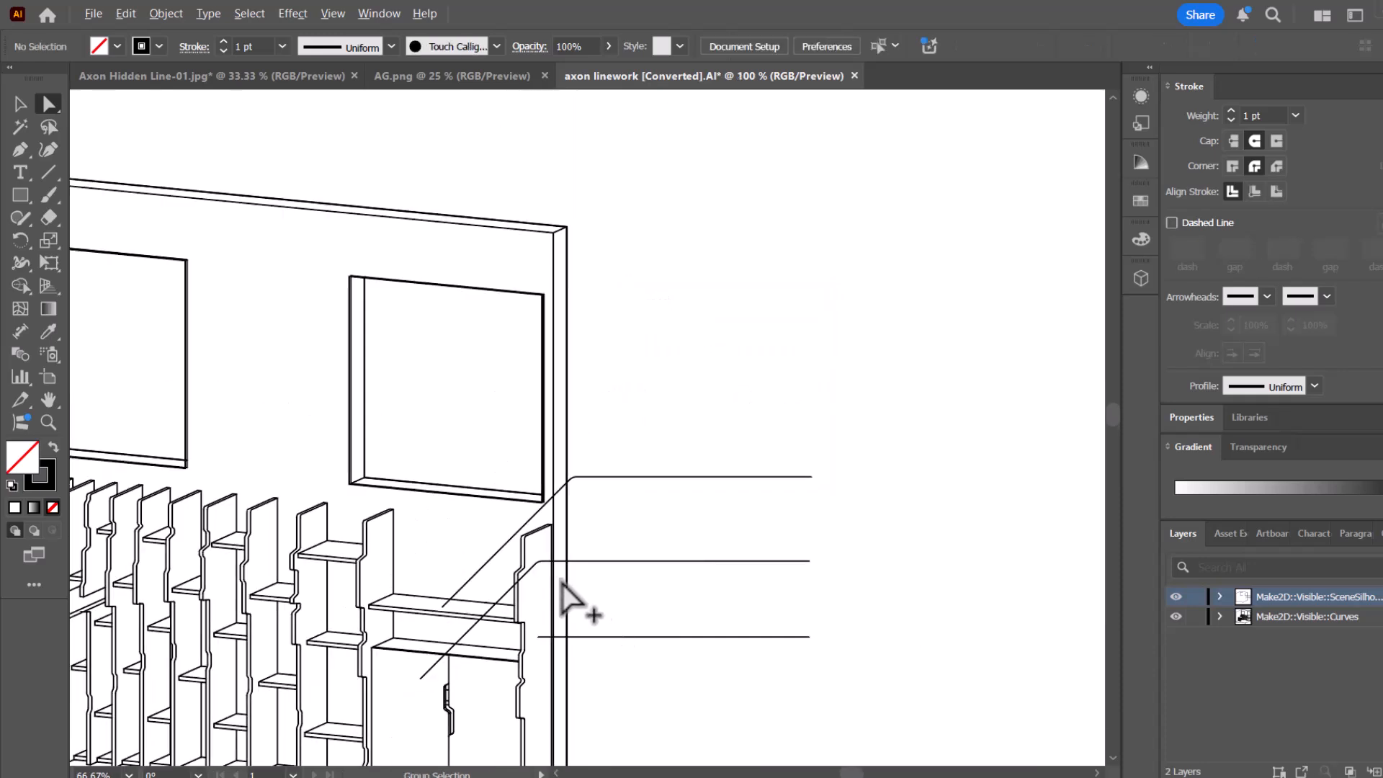
{"action": "scroll", "coordinate": [573, 602], "scroll_direction": "up", "scroll_amount": 1}
{"action": "left_click", "coordinate": [21, 106]}
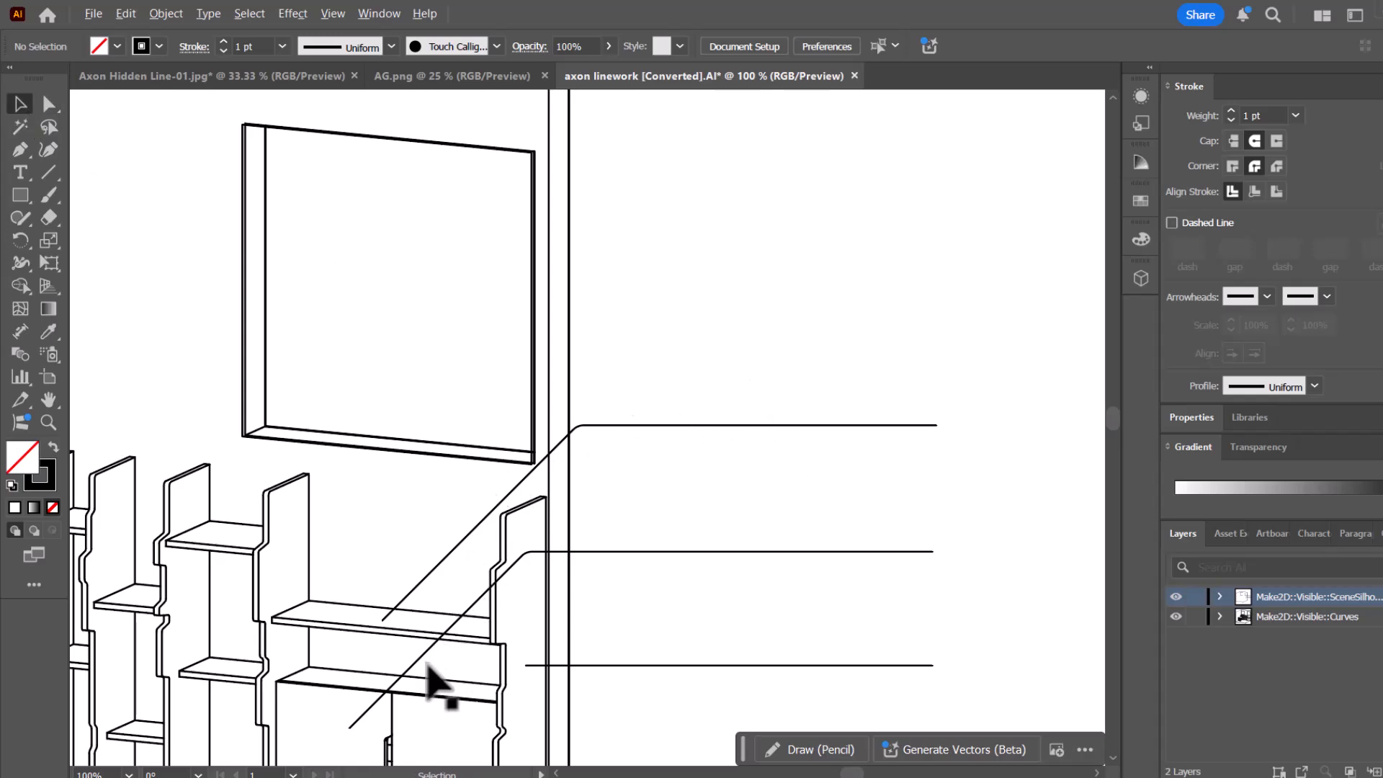
{"action": "scroll", "coordinate": [442, 677], "scroll_direction": "up", "scroll_amount": 1}
{"action": "left_click_drag", "start_coordinate": [548, 587], "coordinate": [429, 478]}
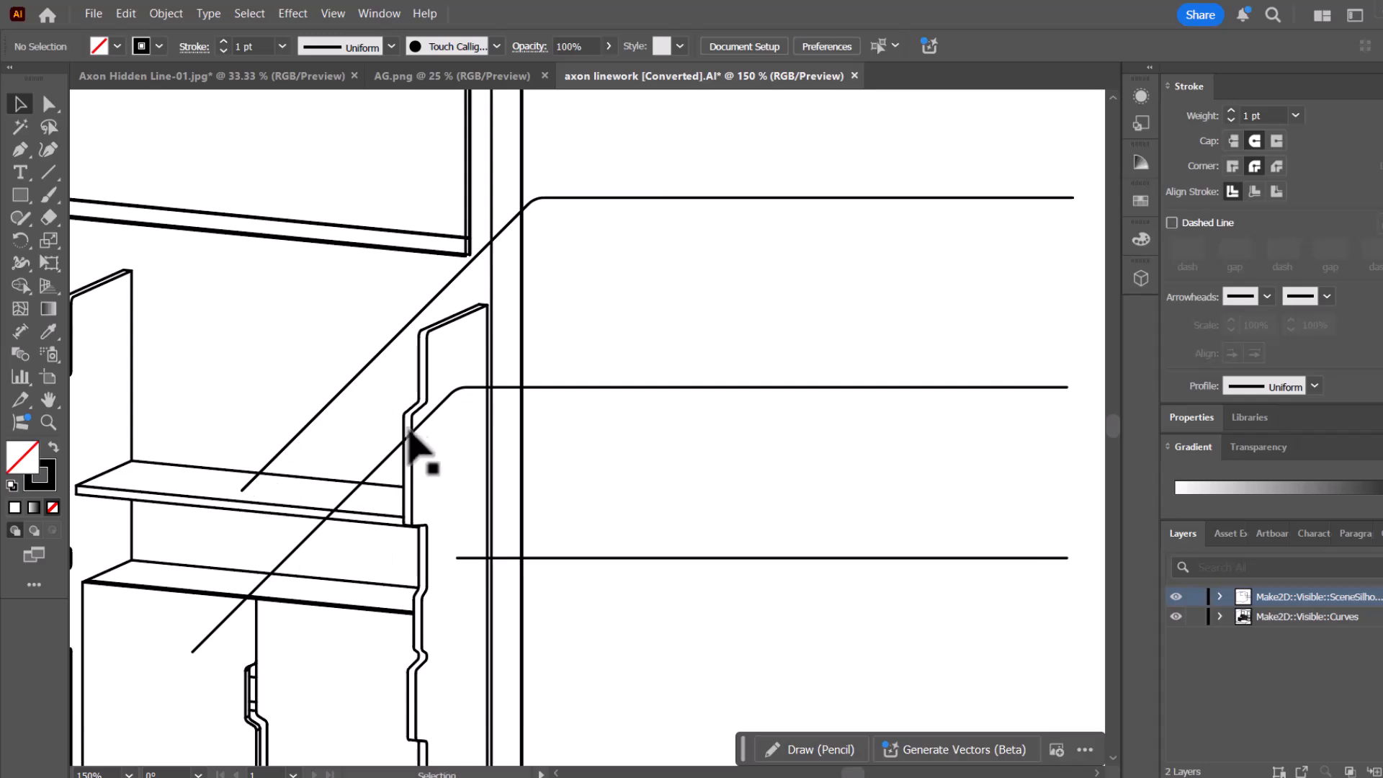
{"action": "left_click", "coordinate": [397, 334]}
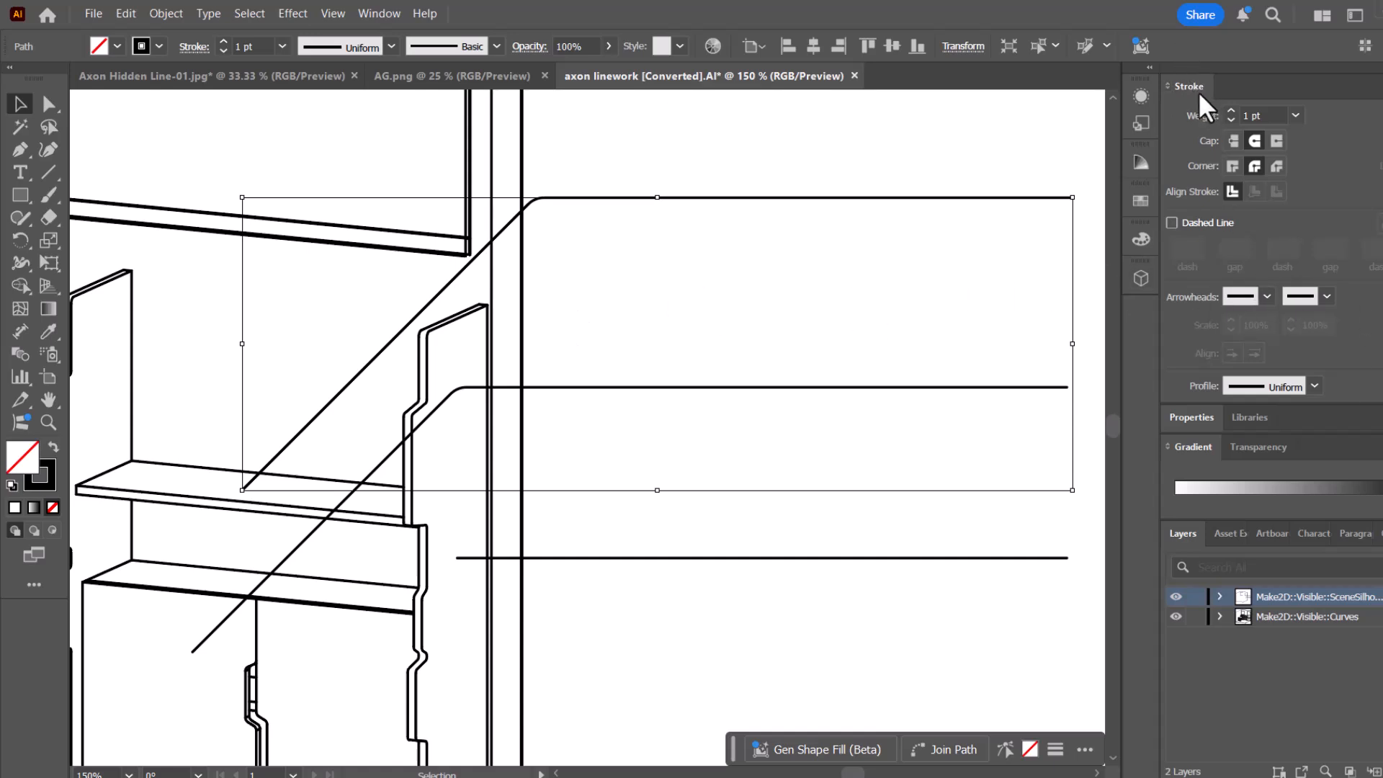
{"action": "left_click", "coordinate": [1328, 296]}
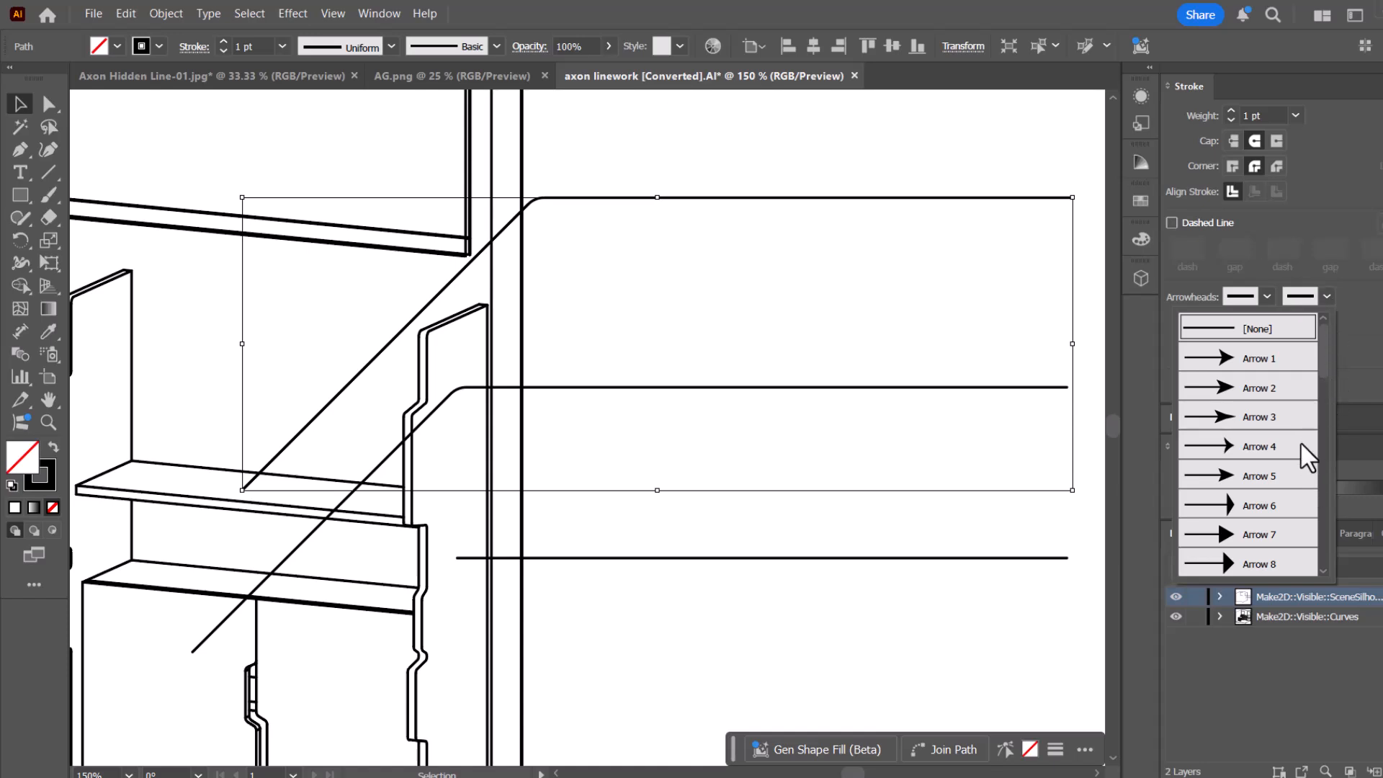
{"action": "scroll", "coordinate": [1308, 439], "scroll_direction": "down", "scroll_amount": 3}
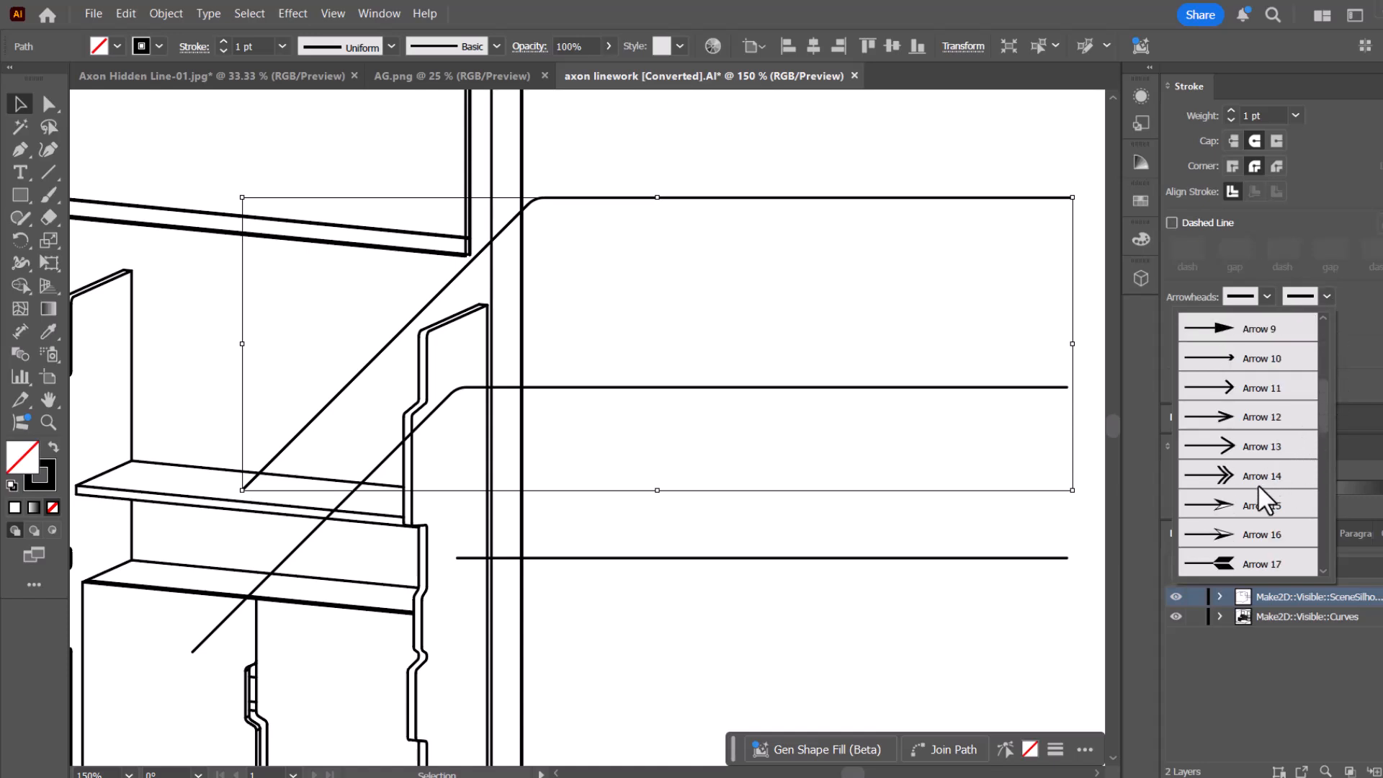
{"action": "left_click", "coordinate": [1261, 358]}
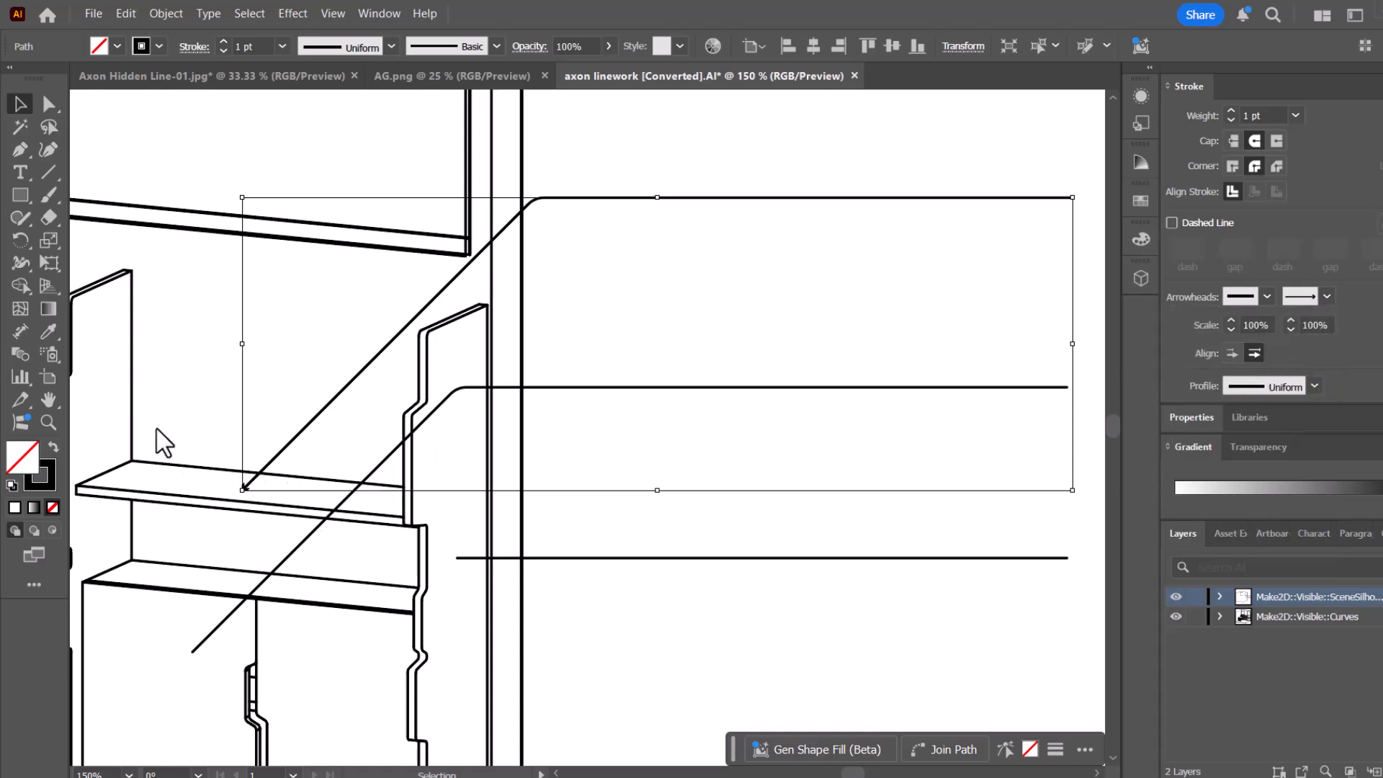
{"action": "left_click", "coordinate": [299, 382]}
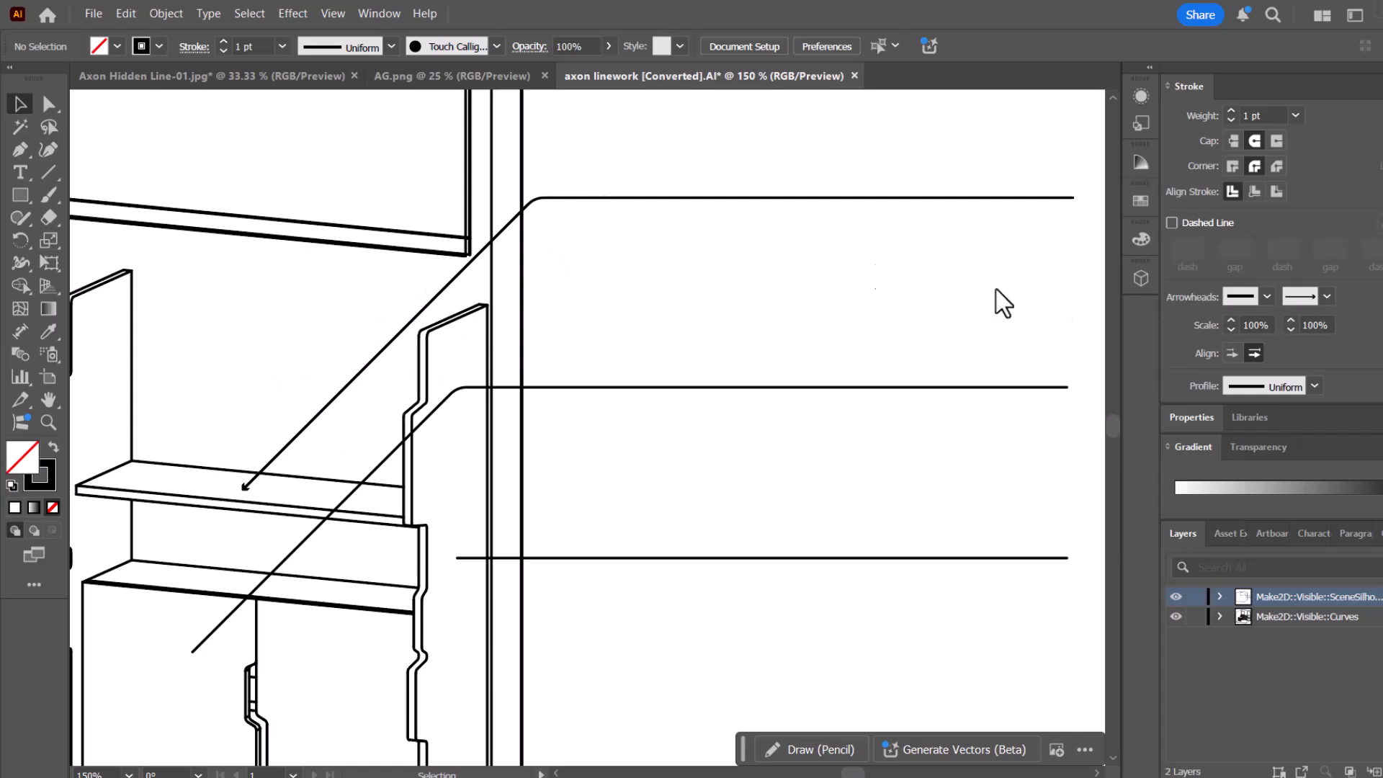
Scale the top leader's end arrowhead to 200% and set its stroke weight to 2 pt after trying 5 pt.
{"action": "left_click", "coordinate": [719, 197]}
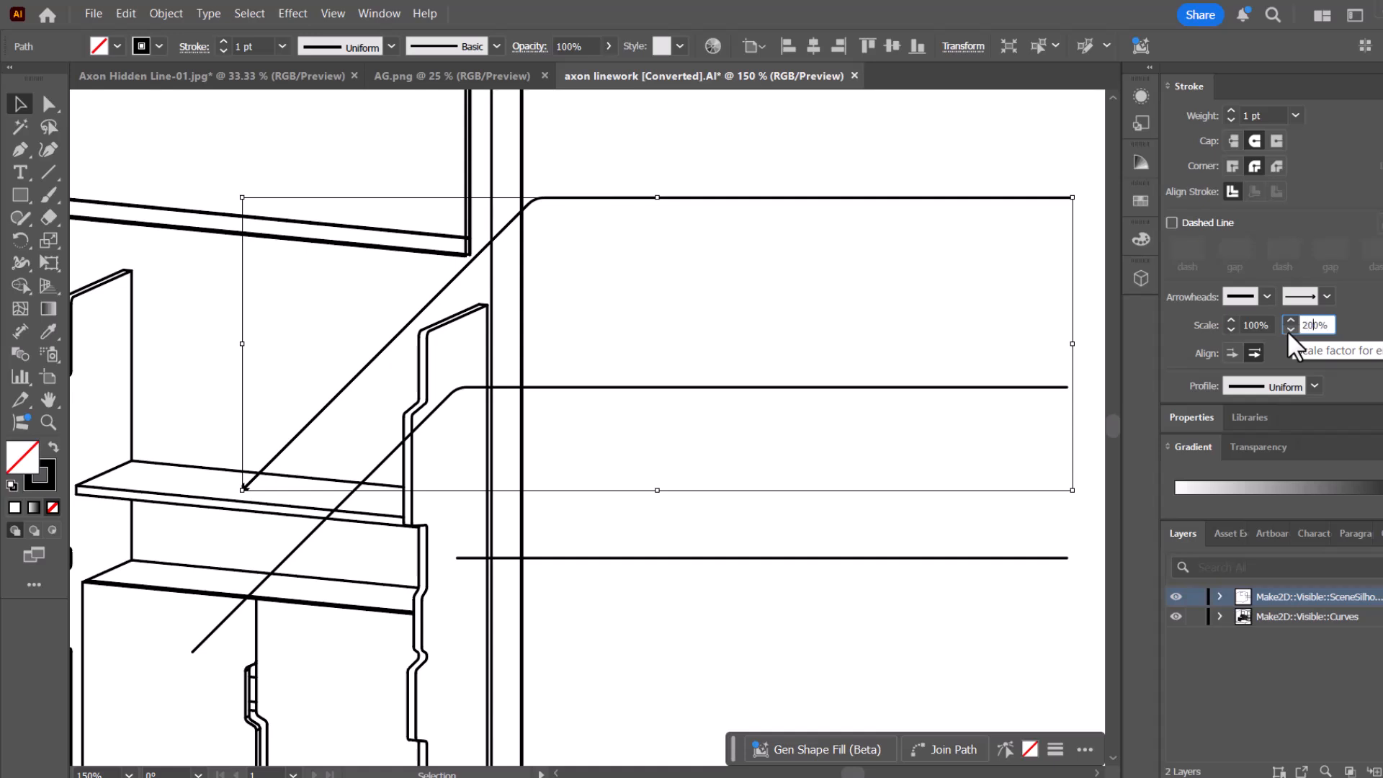
{"action": "left_click", "coordinate": [681, 343]}
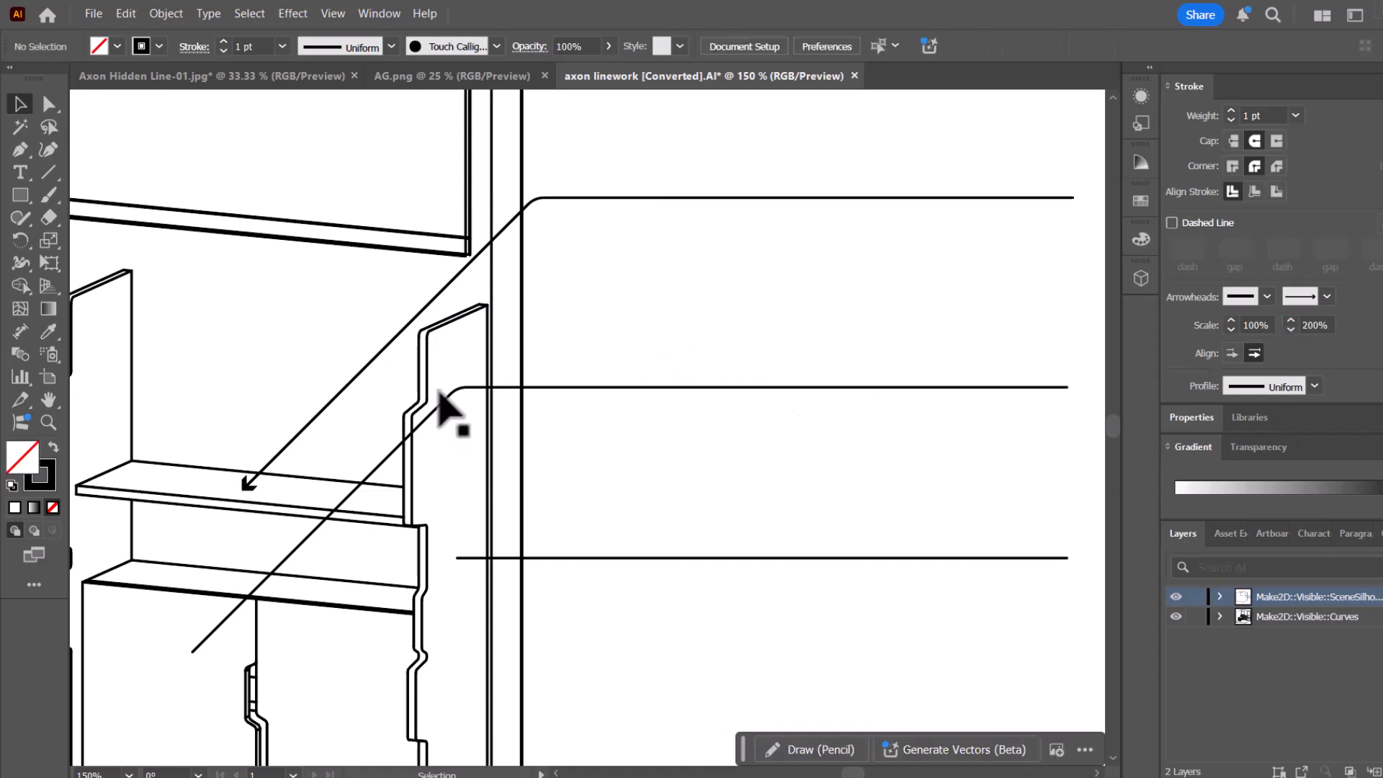
{"action": "left_click", "coordinate": [354, 375]}
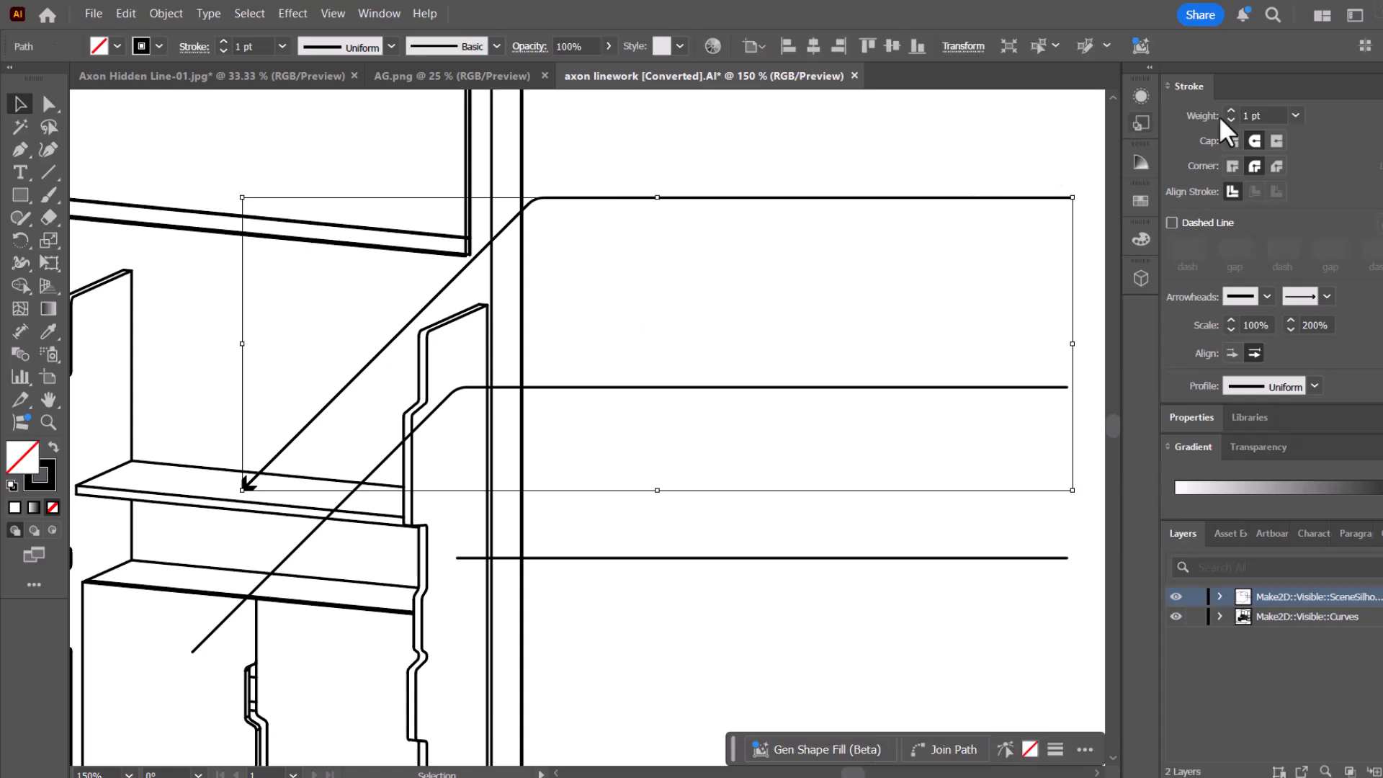
{"action": "left_click", "coordinate": [1295, 115]}
{"action": "left_click", "coordinate": [1317, 281]}
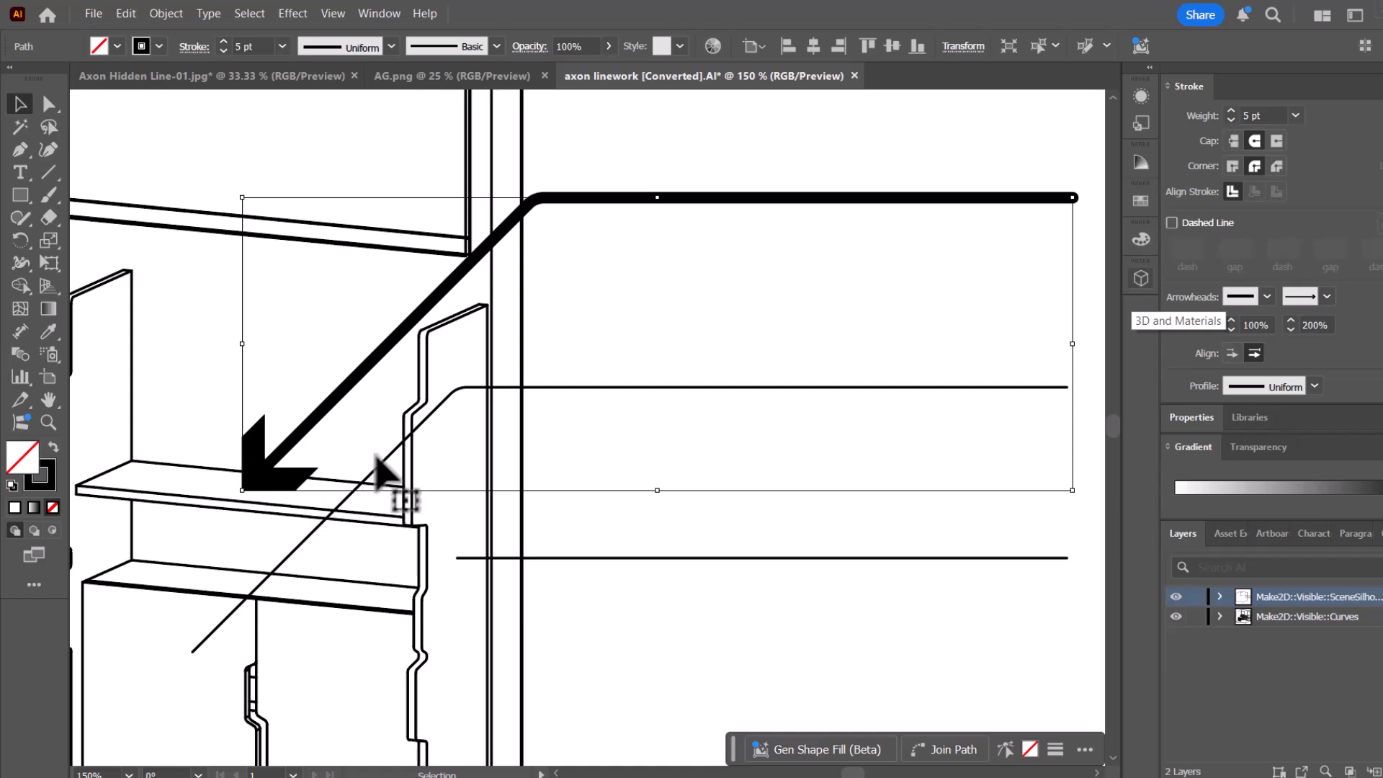
{"action": "left_click", "coordinate": [1296, 116]}
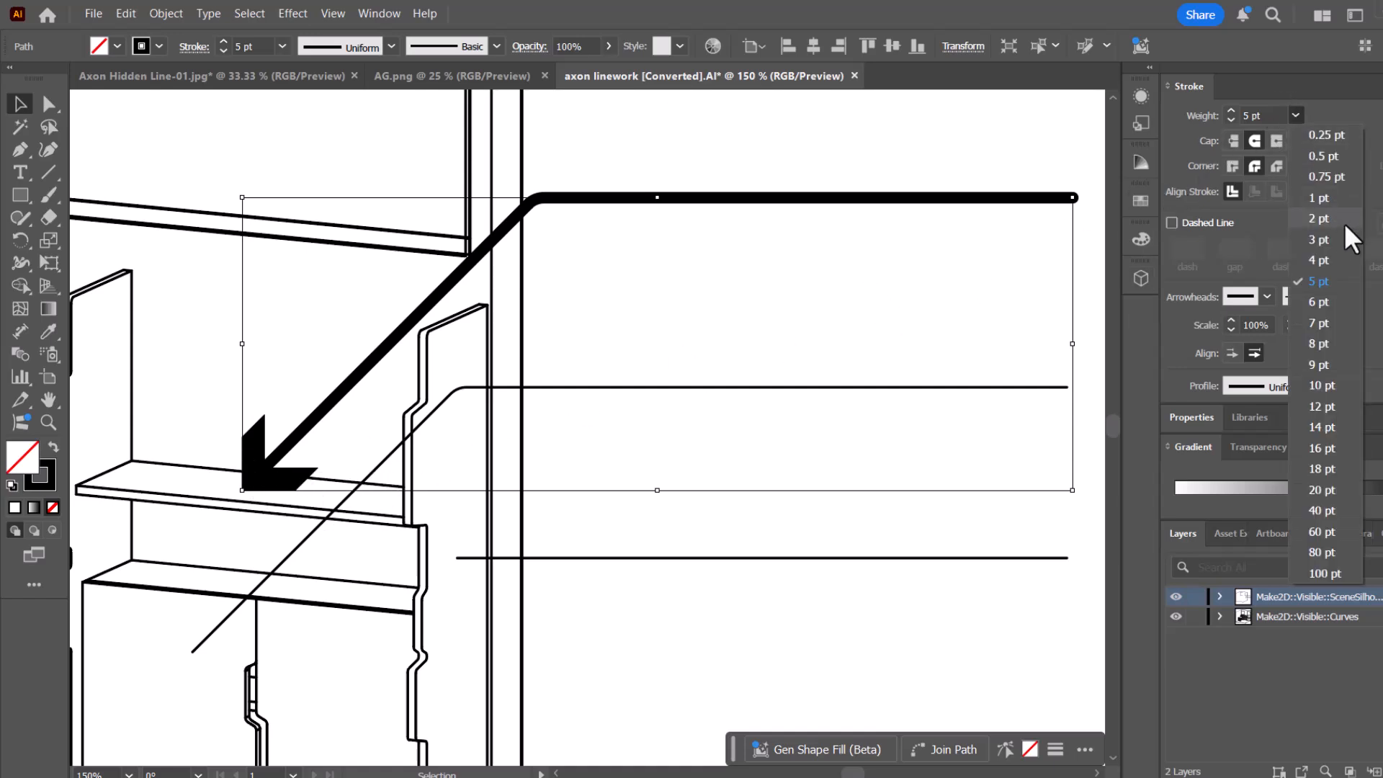
{"action": "left_click", "coordinate": [1324, 219]}
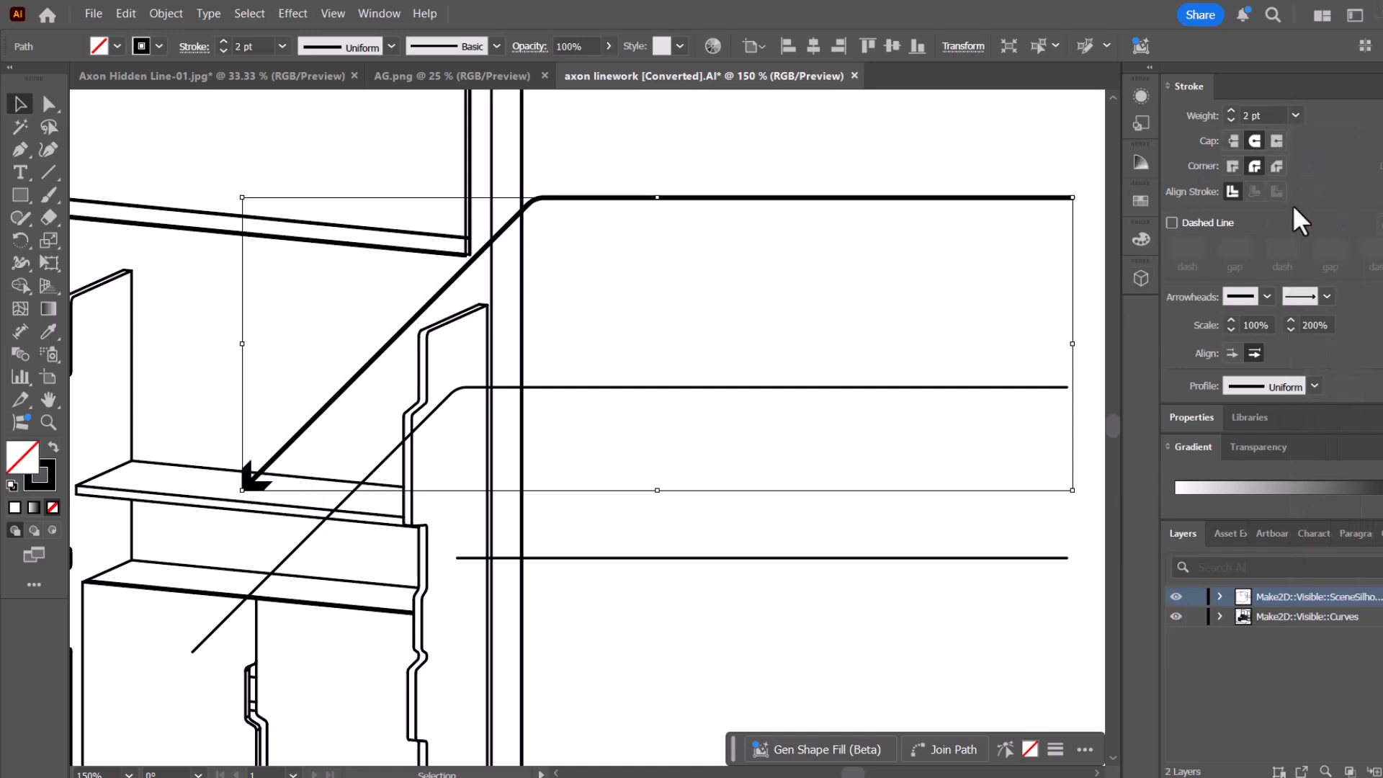
{"action": "left_click", "coordinate": [756, 293]}
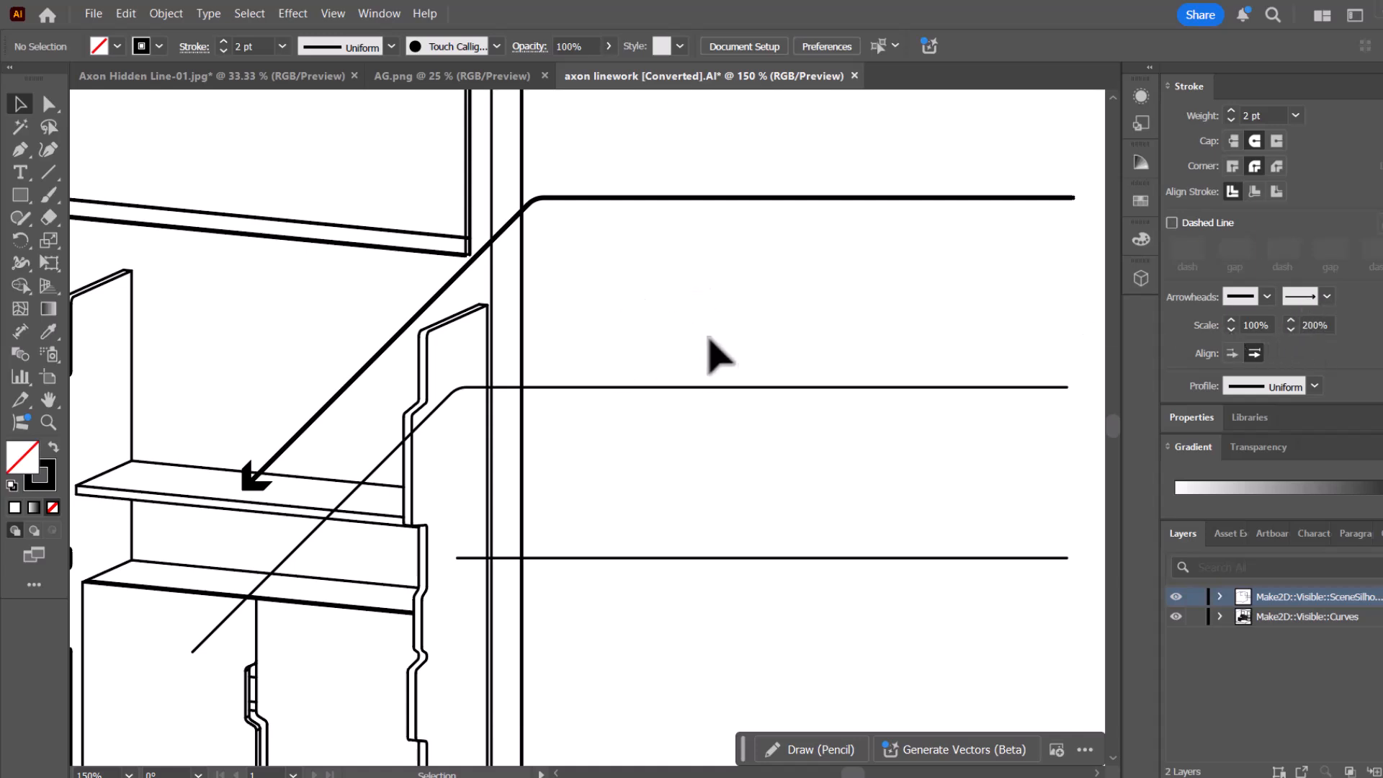
Apply the round-dot Arrow 21 arrowhead to the cabinet end of the middle leader and deselect it.
{"action": "scroll", "coordinate": [632, 324], "scroll_direction": "down", "scroll_amount": 1}
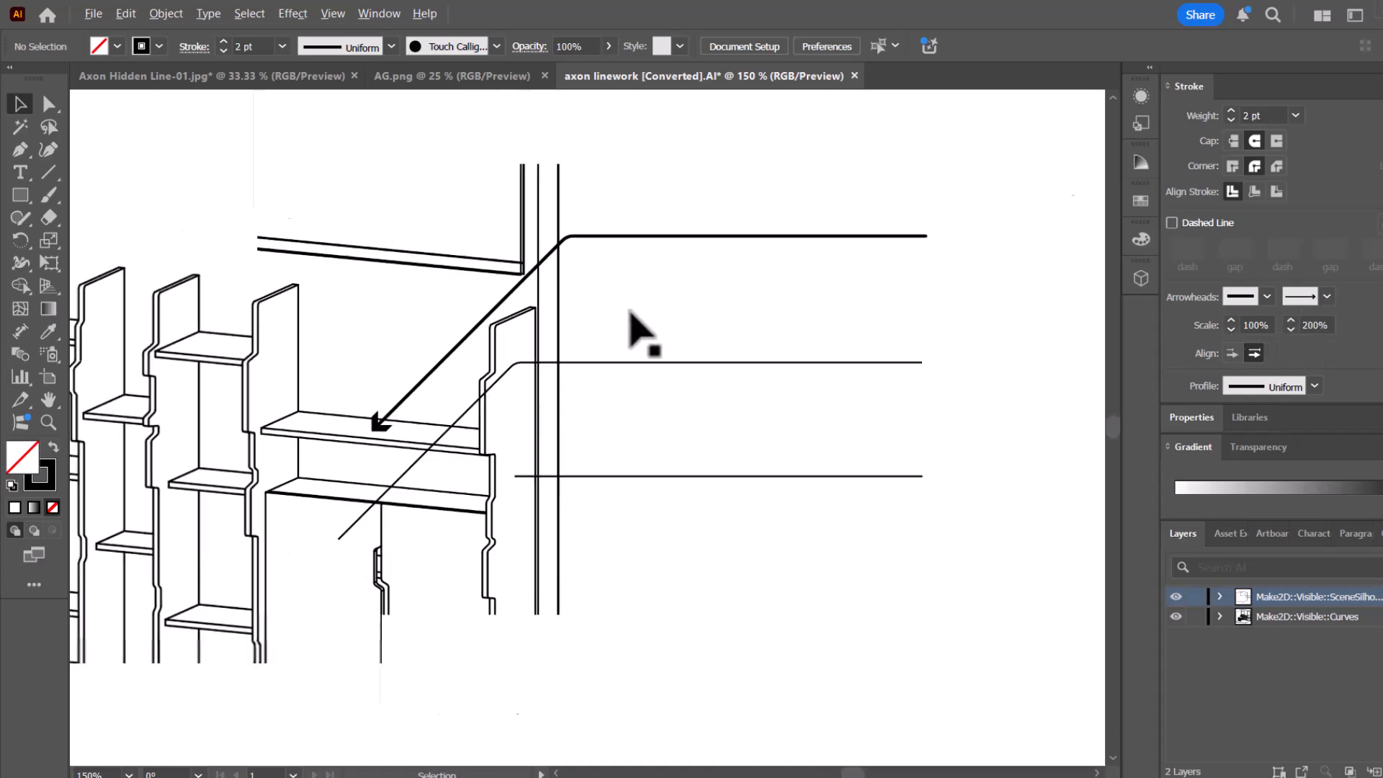
{"action": "scroll", "coordinate": [382, 475], "scroll_direction": "up", "scroll_amount": 1}
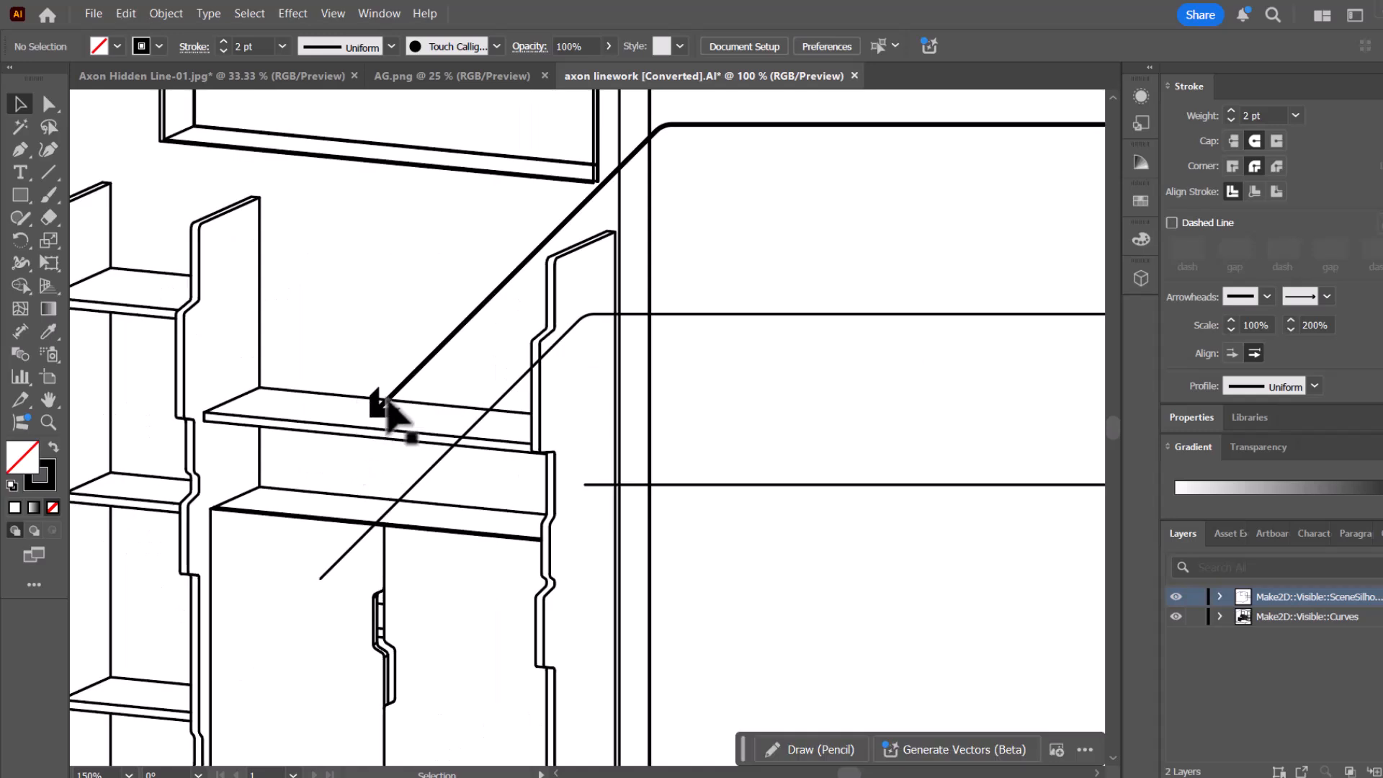
{"action": "left_click", "coordinate": [508, 394]}
{"action": "left_click", "coordinate": [1327, 296]}
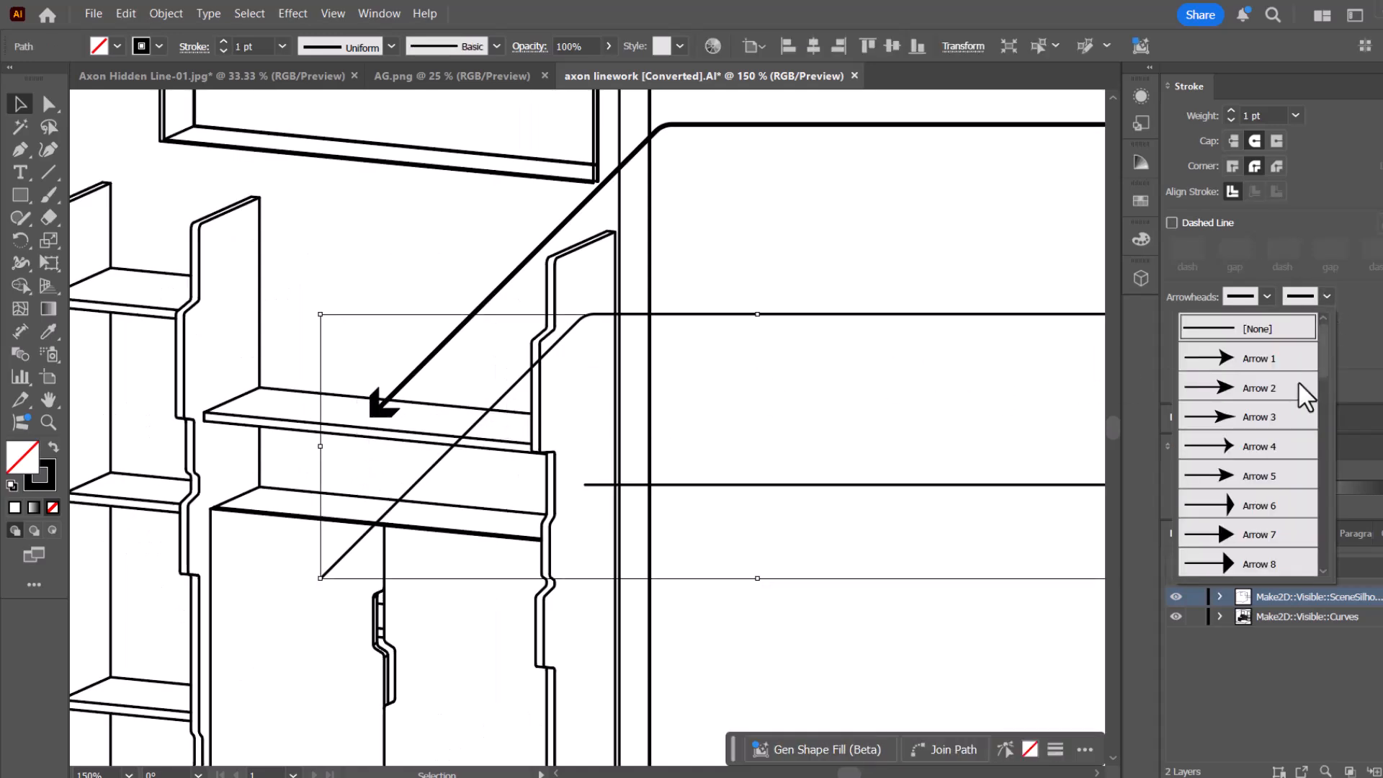
{"action": "scroll", "coordinate": [1279, 418], "scroll_direction": "down", "scroll_amount": 6}
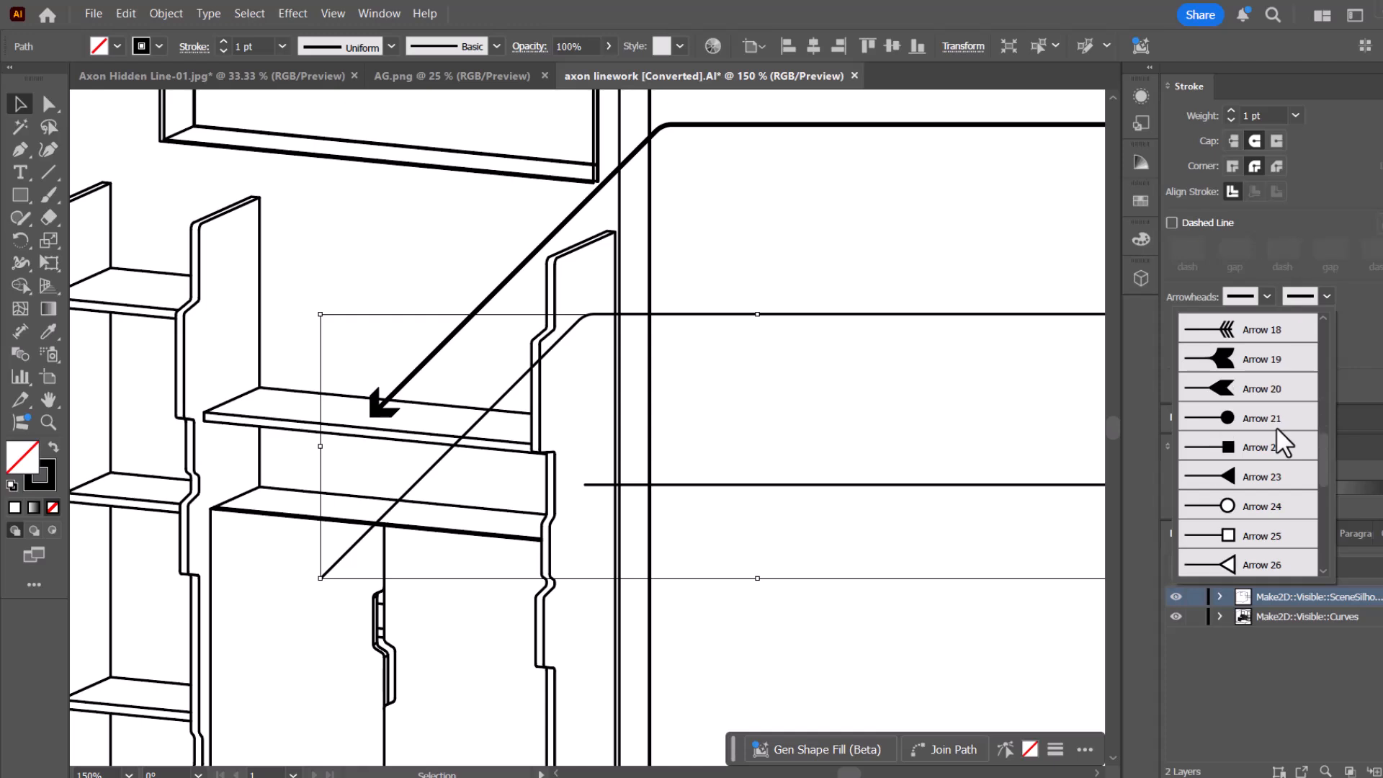
{"action": "left_click", "coordinate": [1253, 432]}
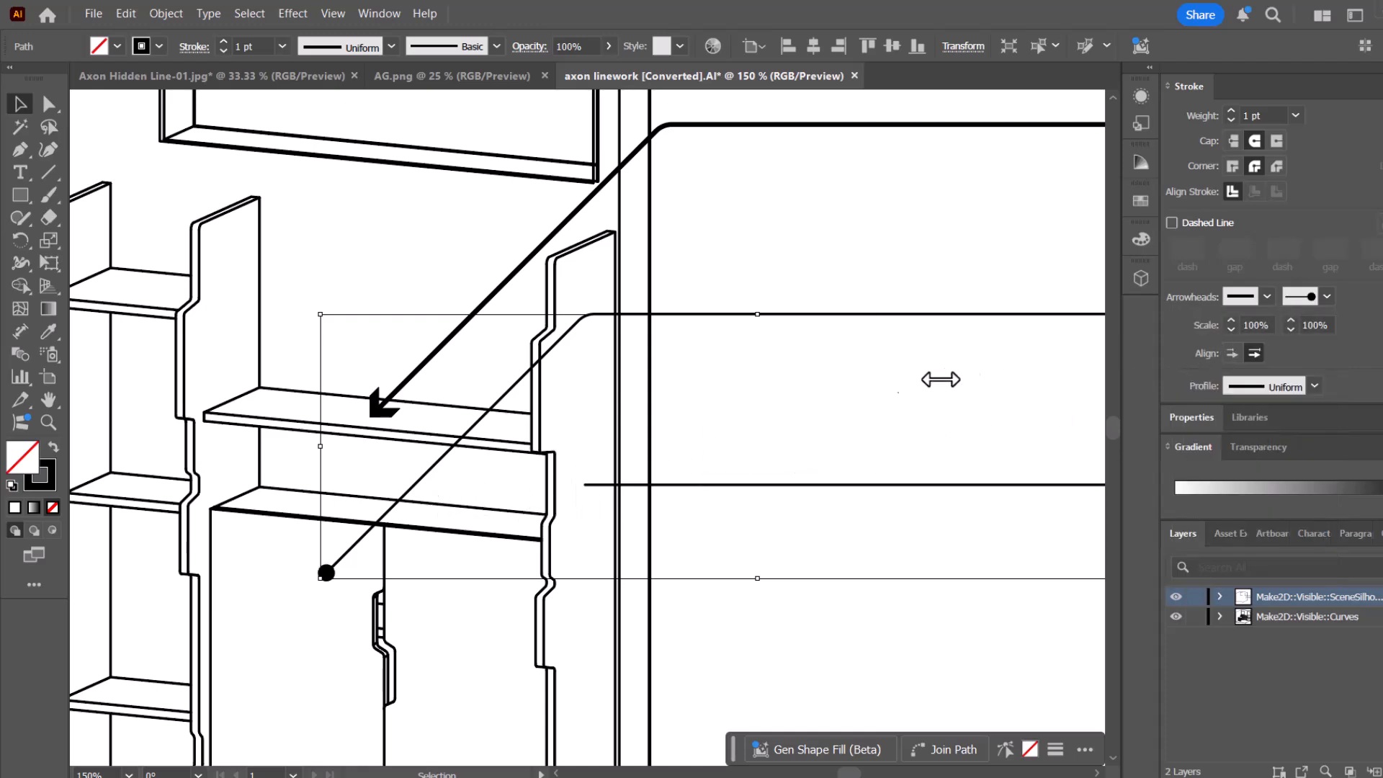
{"action": "left_click", "coordinate": [868, 400]}
Apply the solid triangular Arrow 7 arrowhead to the shelving end of the bottom leader and deselect it.
{"action": "scroll", "coordinate": [433, 540], "scroll_direction": "down", "scroll_amount": 2}
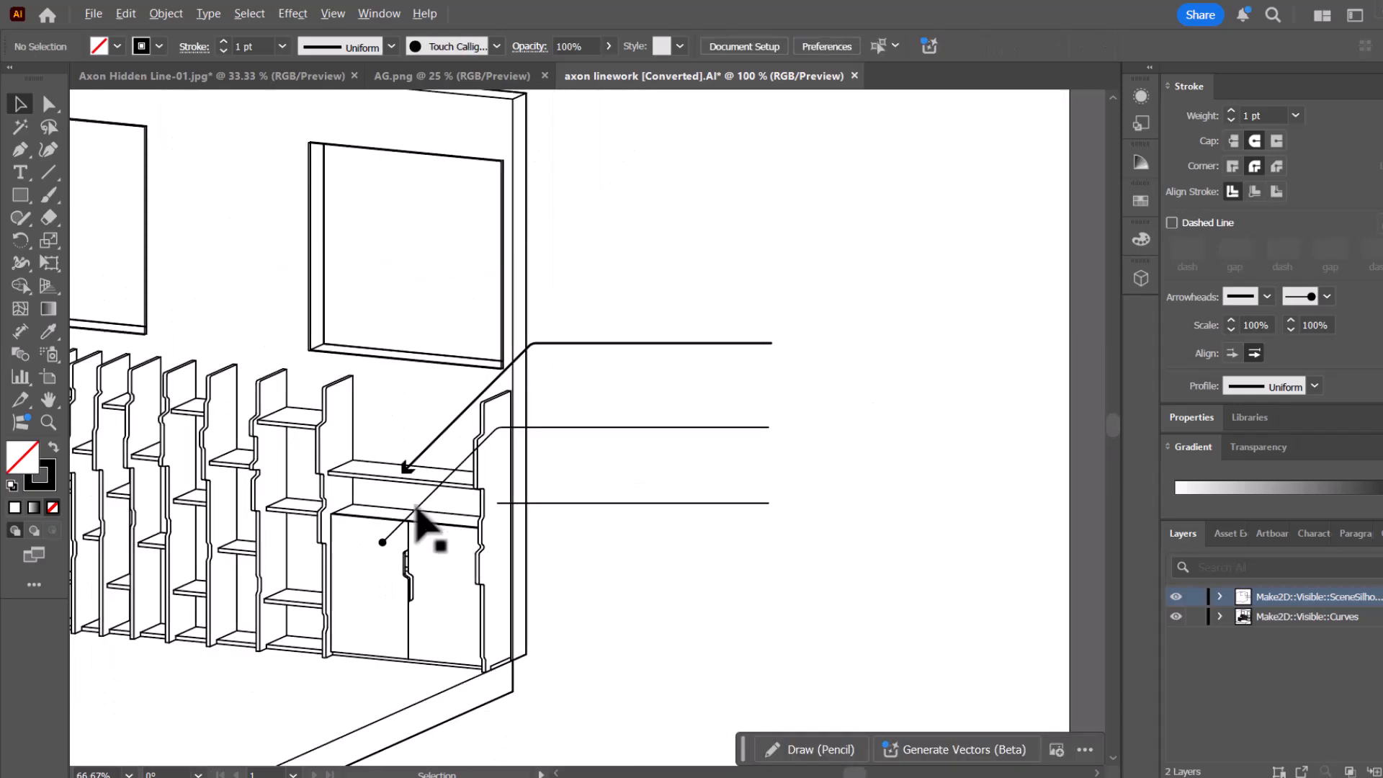
{"action": "left_click", "coordinate": [721, 501]}
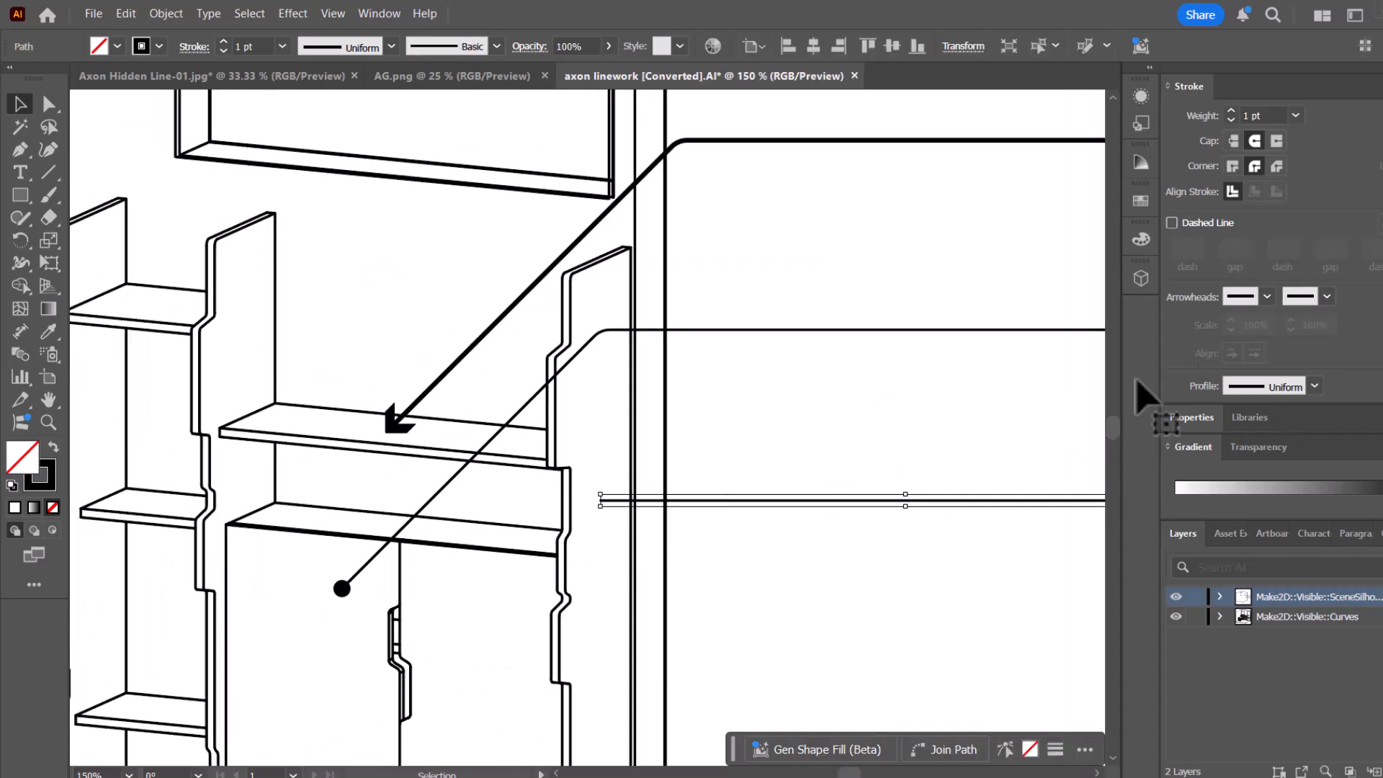
{"action": "left_click", "coordinate": [1325, 297]}
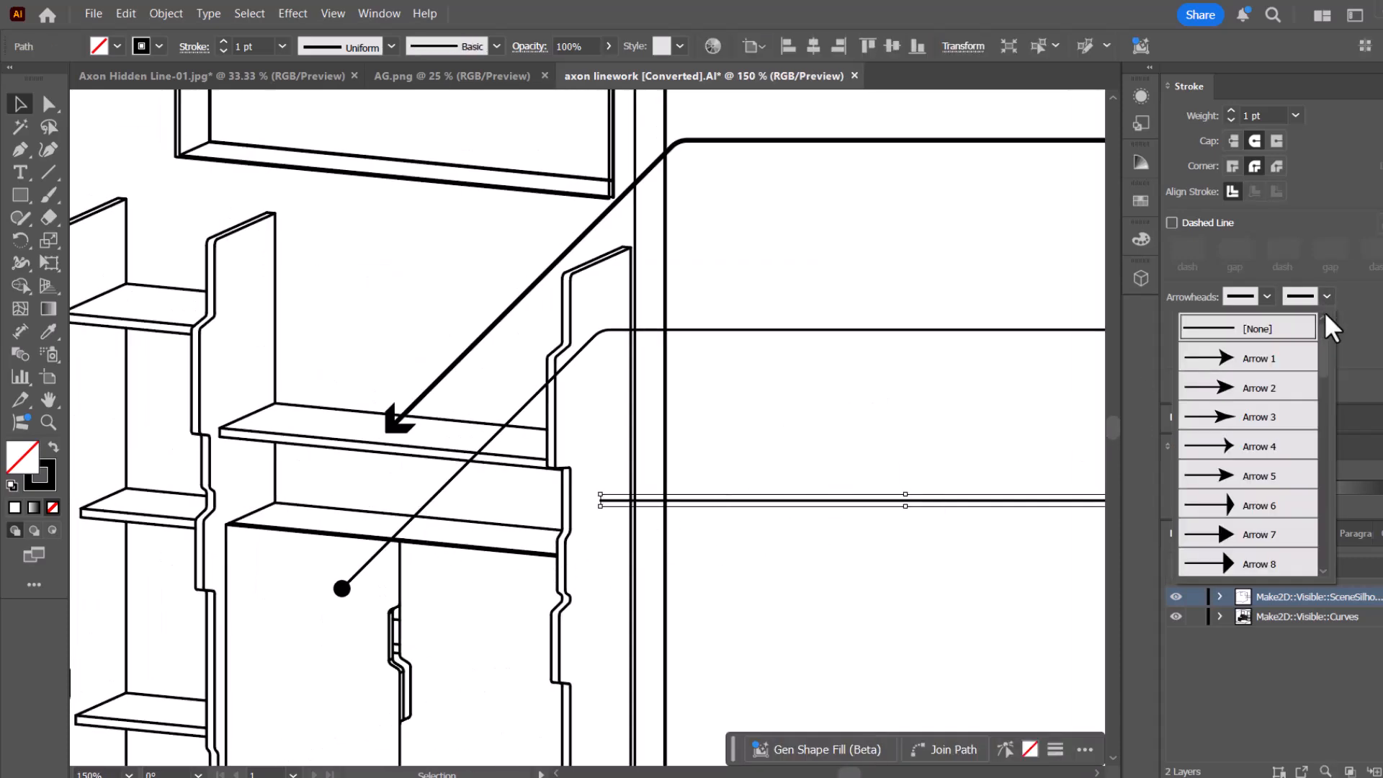
{"action": "left_click", "coordinate": [1253, 536]}
{"action": "left_click", "coordinate": [796, 435]}
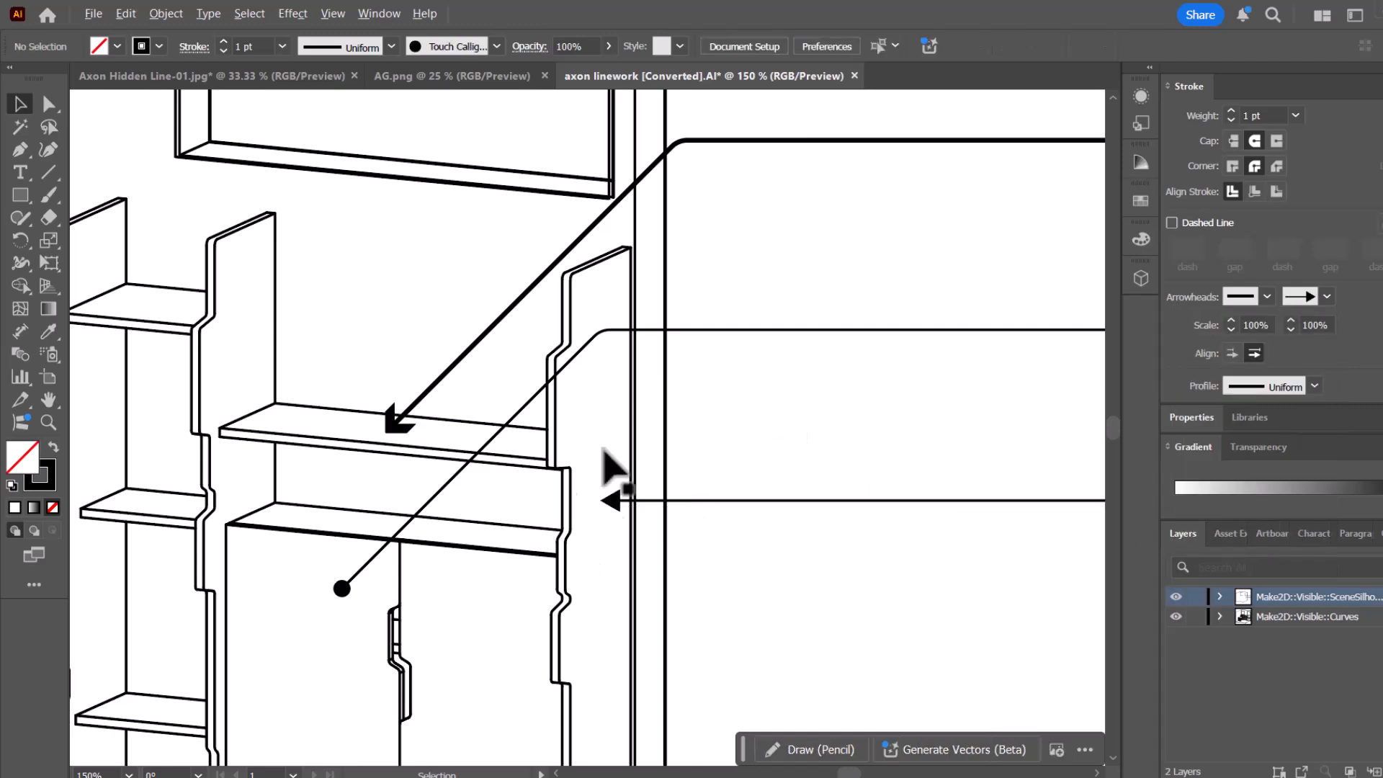
Add the text label "PLYWOOD SHELF" just beyond the outer end of the top leader and deselect it.
{"action": "scroll", "coordinate": [364, 587], "scroll_direction": "down", "scroll_amount": 1}
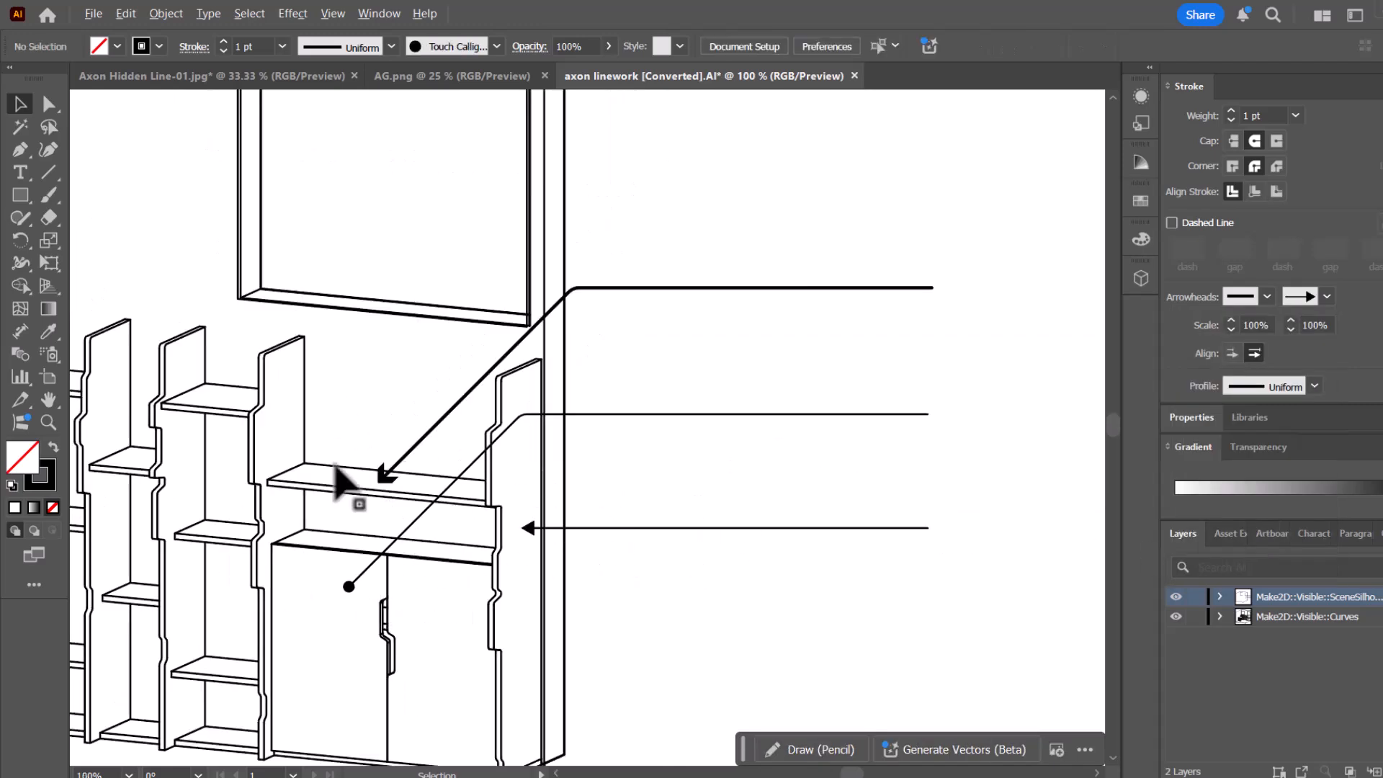
{"action": "scroll", "coordinate": [441, 544], "scroll_direction": "up", "scroll_amount": 1}
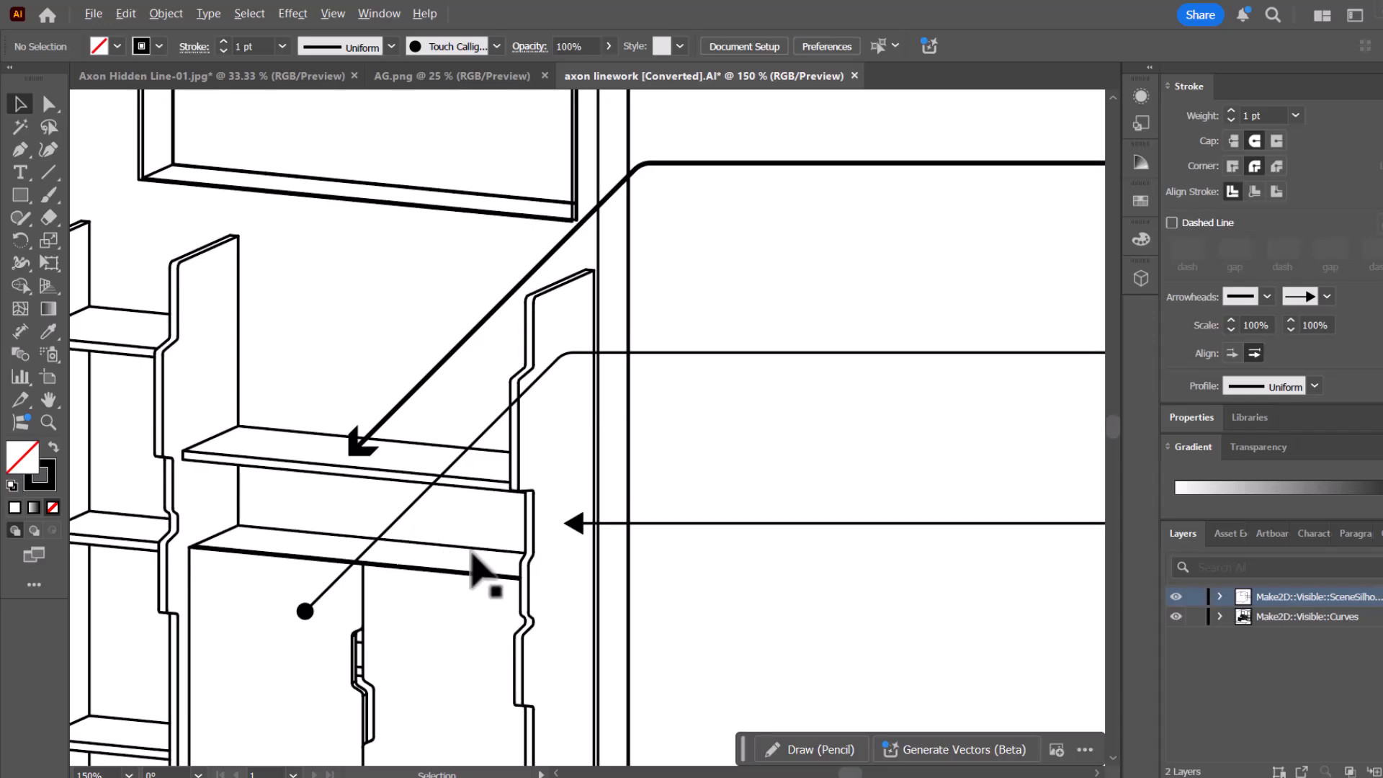
{"action": "scroll", "coordinate": [757, 540], "scroll_direction": "down", "scroll_amount": 2}
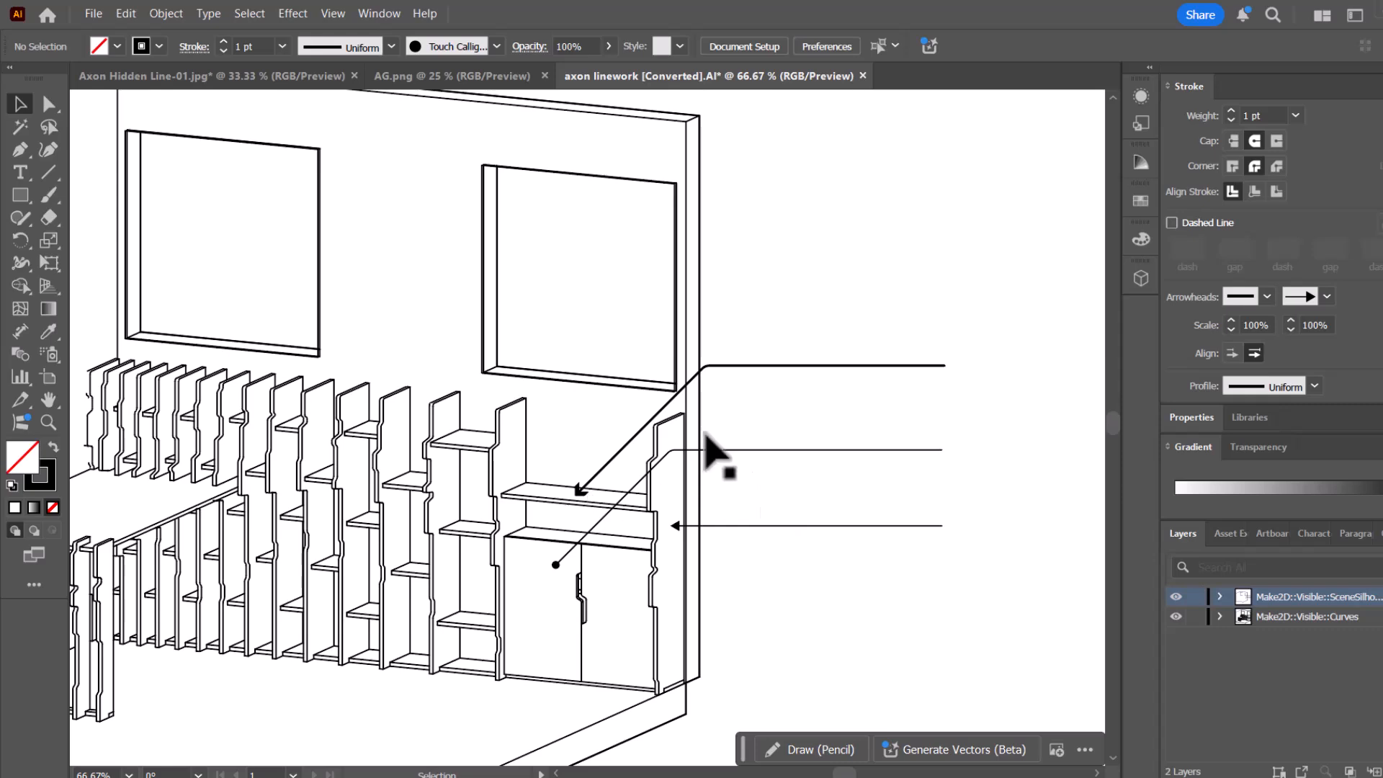
{"action": "left_click_drag", "start_coordinate": [443, 511], "coordinate": [392, 452]}
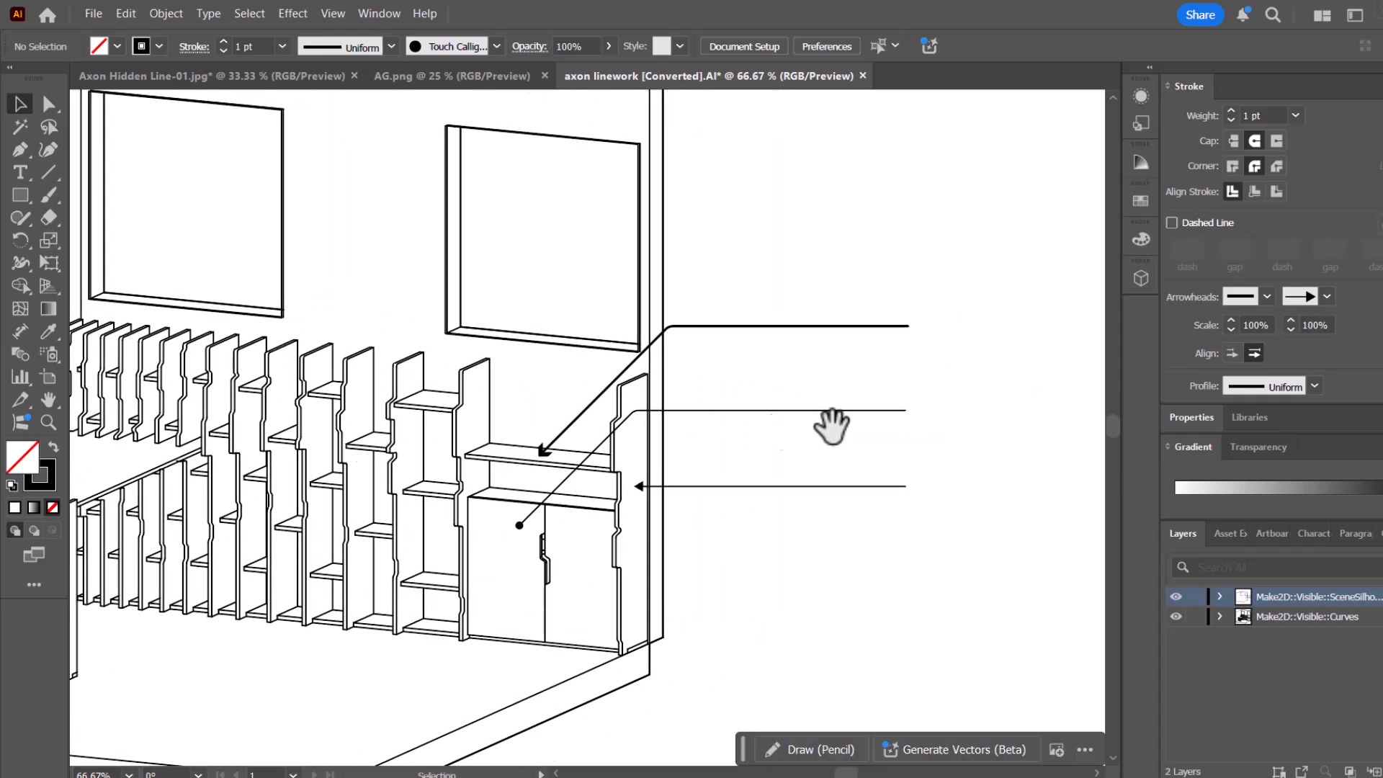
{"action": "left_click", "coordinate": [20, 172]}
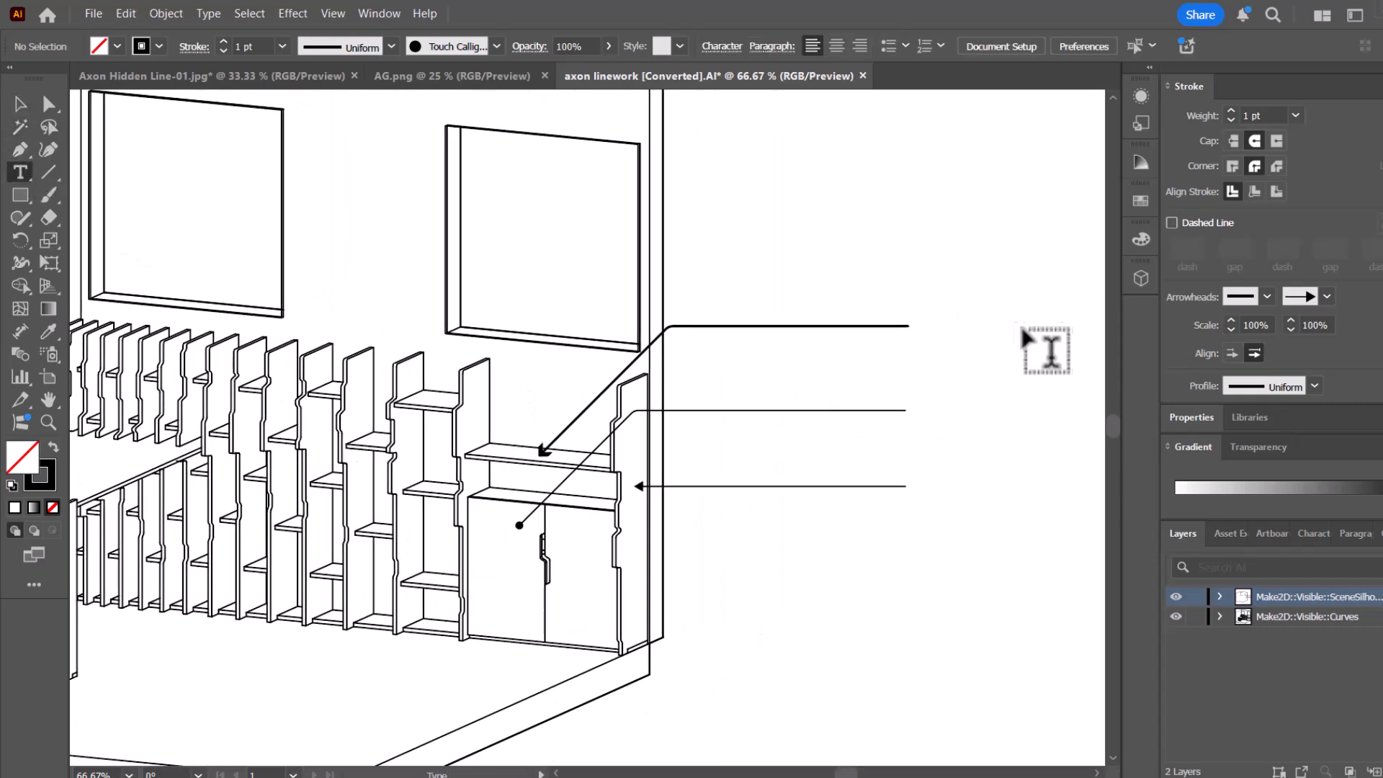
{"action": "left_click", "coordinate": [924, 321]}
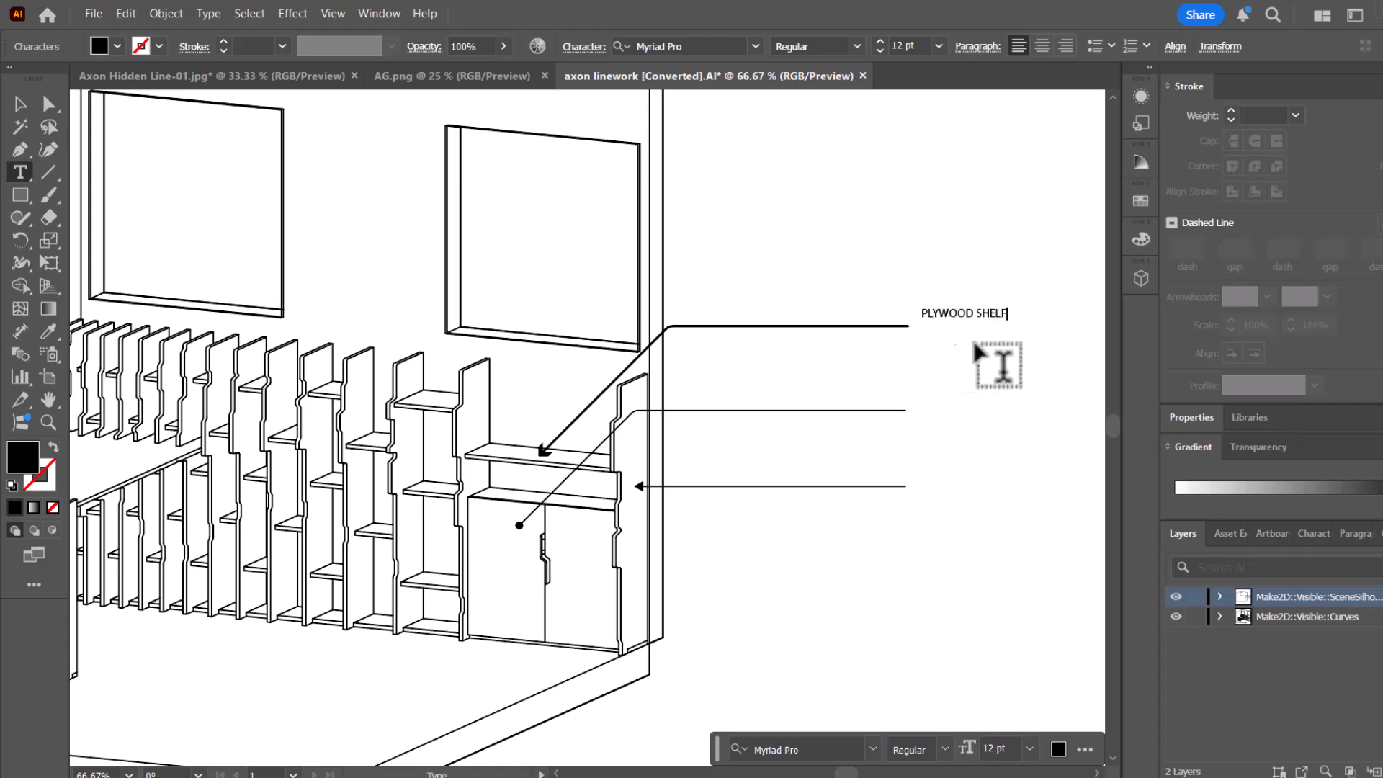
{"action": "left_click", "coordinate": [20, 104]}
{"action": "left_click", "coordinate": [829, 263]}
Move the "PLYWOOD SHELF" label down so it lines up with the top leader's horizontal segment.
{"action": "scroll", "coordinate": [962, 322], "scroll_direction": "up", "scroll_amount": 3}
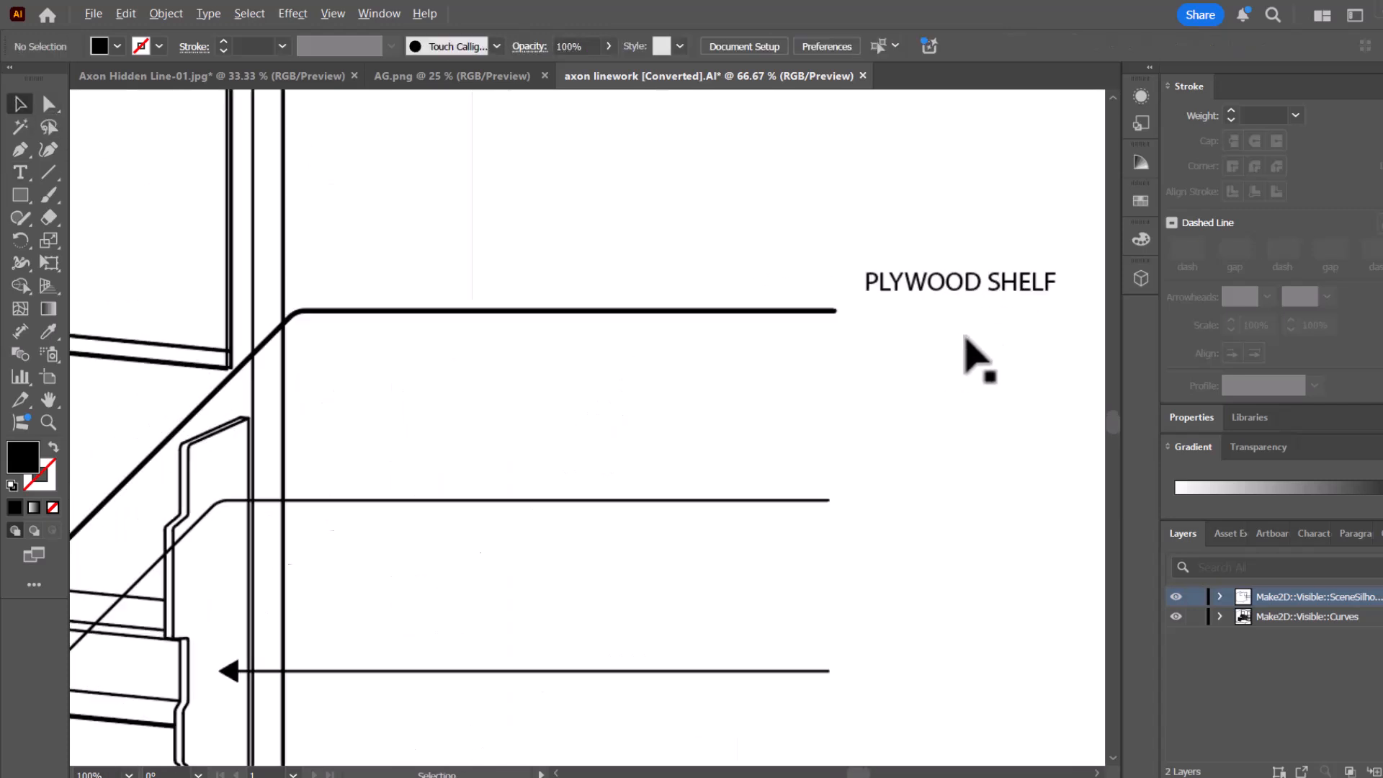
{"action": "left_click", "coordinate": [936, 297]}
{"action": "scroll", "coordinate": [556, 395], "scroll_direction": "down", "scroll_amount": 3}
{"action": "scroll", "coordinate": [691, 410], "scroll_direction": "up", "scroll_amount": 1}
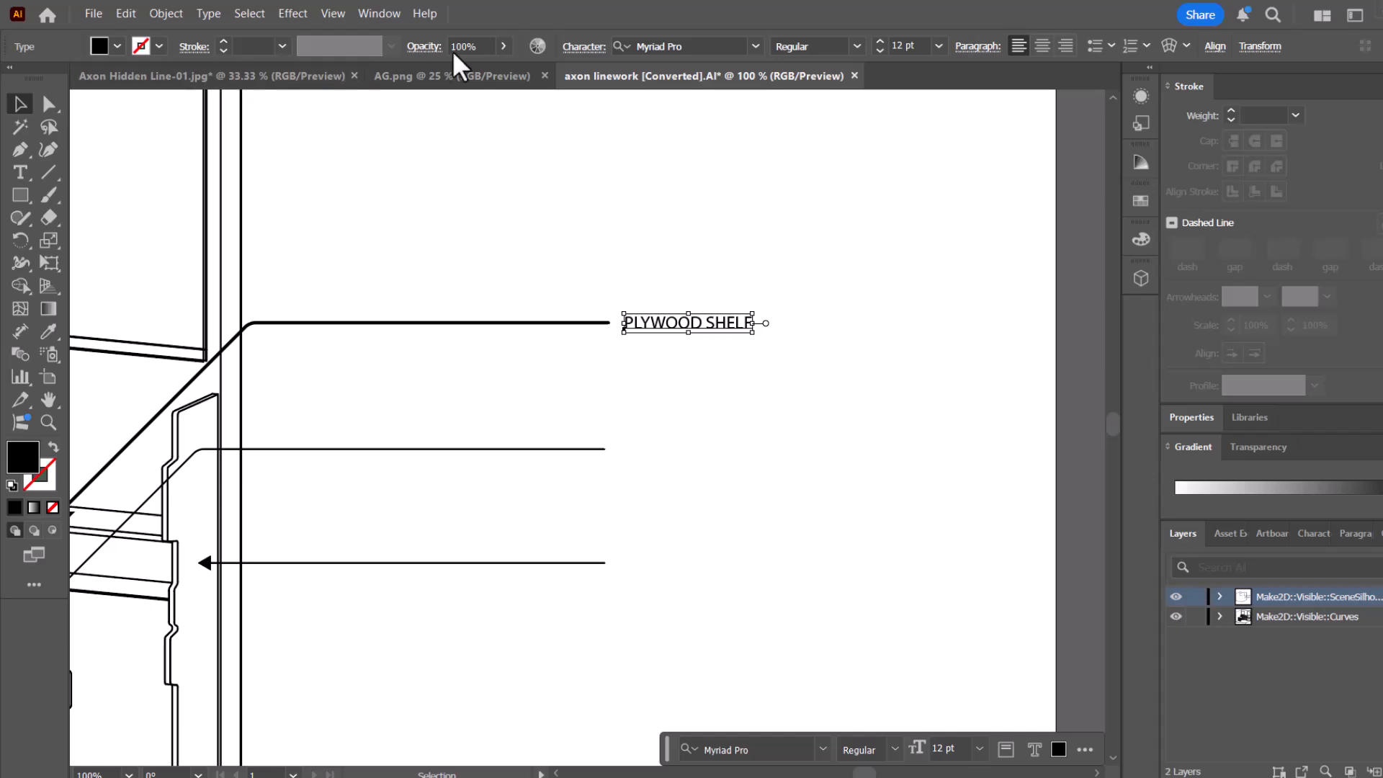
Set the font size of the "PLYWOOD SHELF" label to 24 pt and deselect it.
{"action": "left_click", "coordinate": [938, 45]}
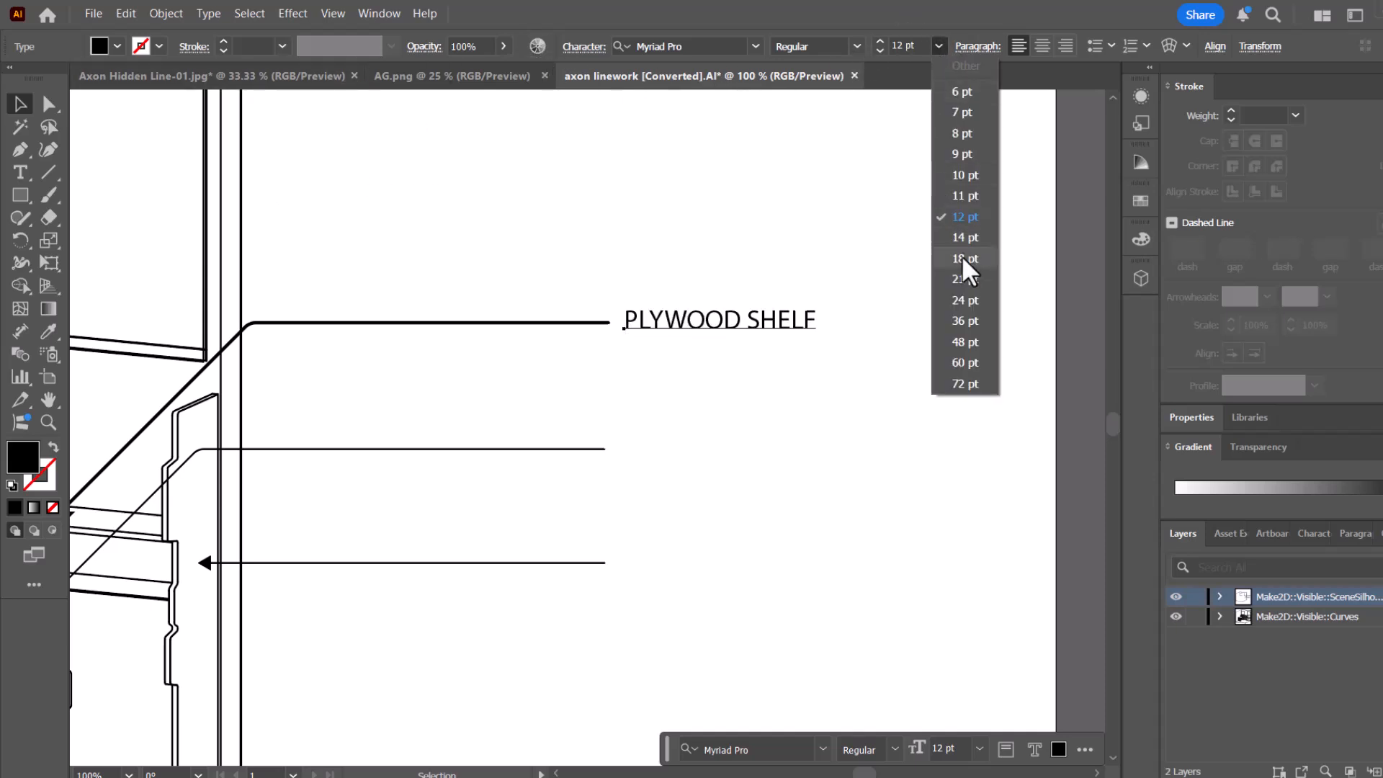
{"action": "left_click", "coordinate": [964, 300]}
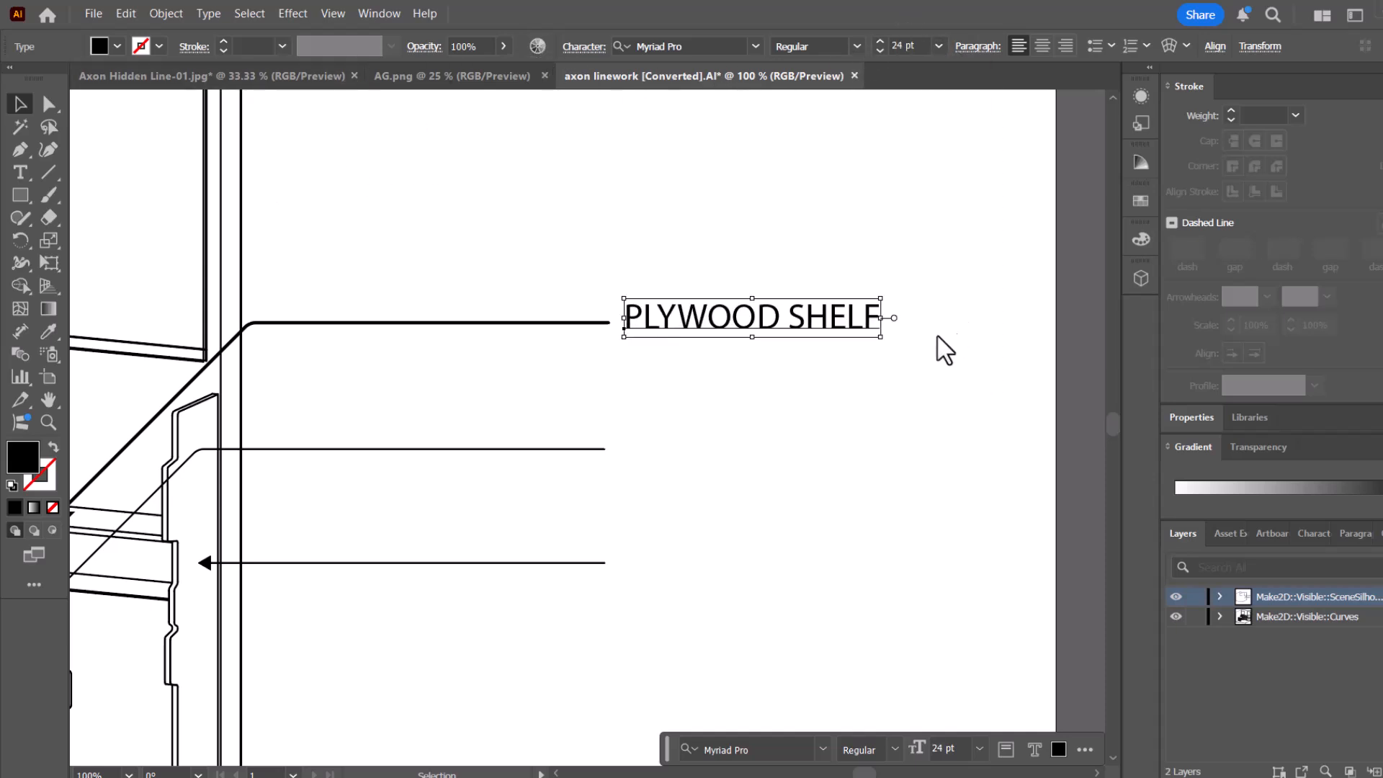
{"action": "left_click", "coordinate": [858, 398]}
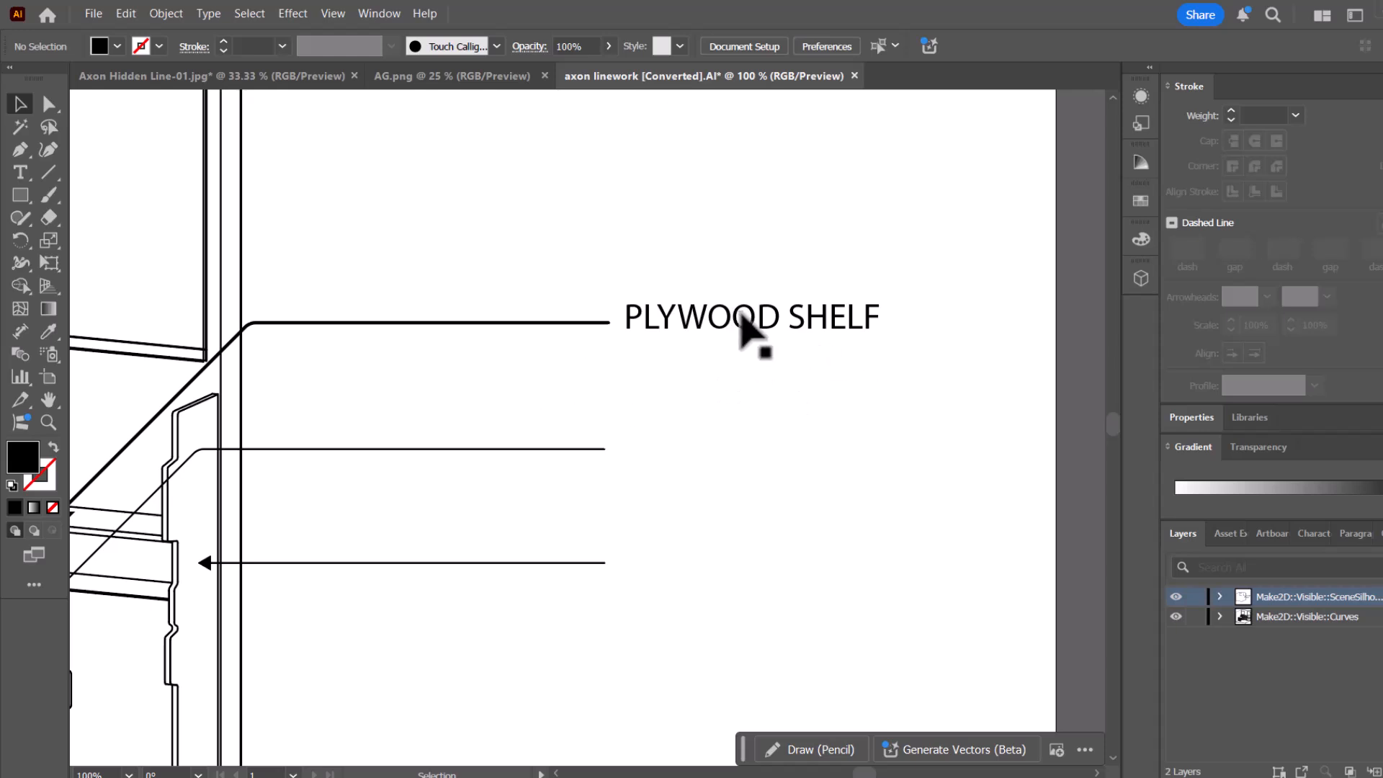
Nudge the "PLYWOOD SHELF" label down to centre it vertically on the top leader's horizontal segment, and deselect it.
{"action": "left_click_drag", "start_coordinate": [742, 324], "coordinate": [735, 308]}
{"action": "left_click", "coordinate": [707, 287]}
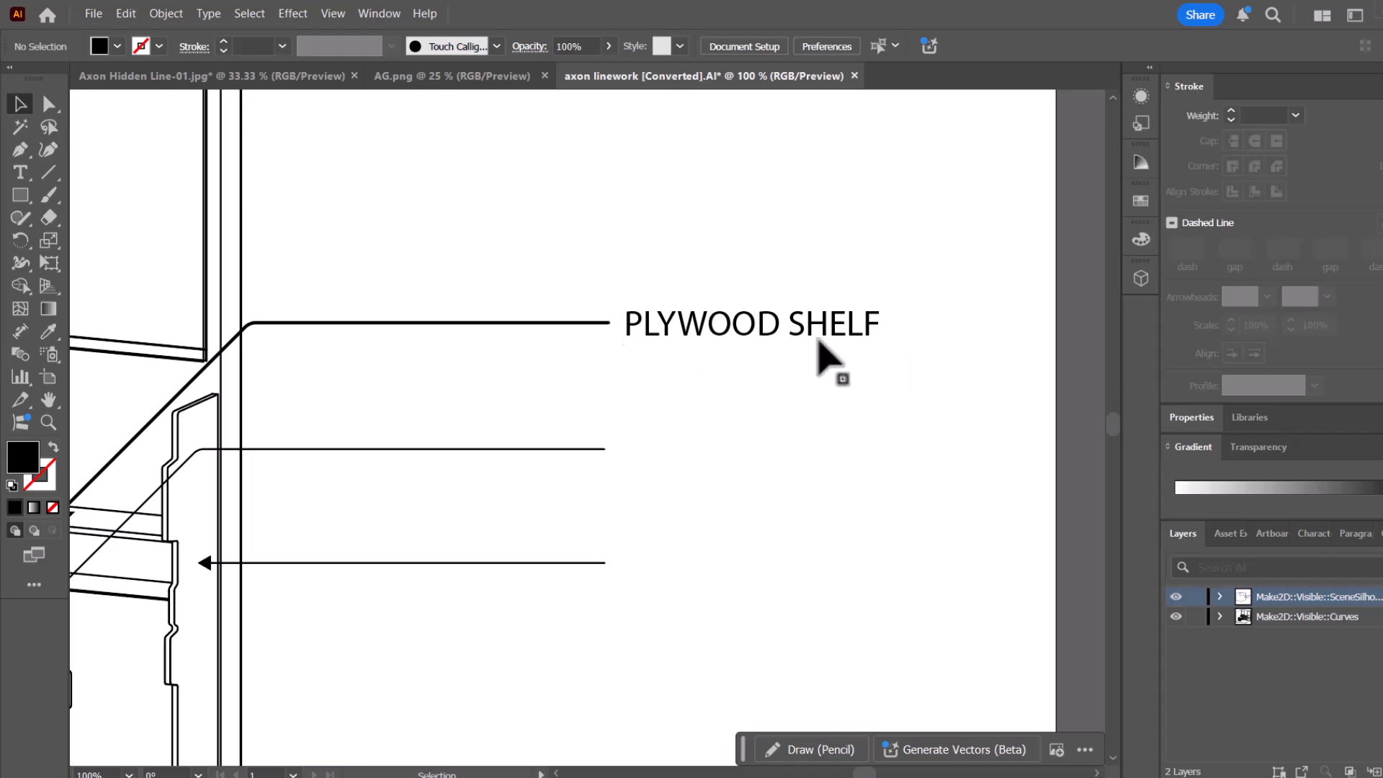
{"action": "left_click", "coordinate": [702, 338]}
{"action": "left_click", "coordinate": [673, 278]}
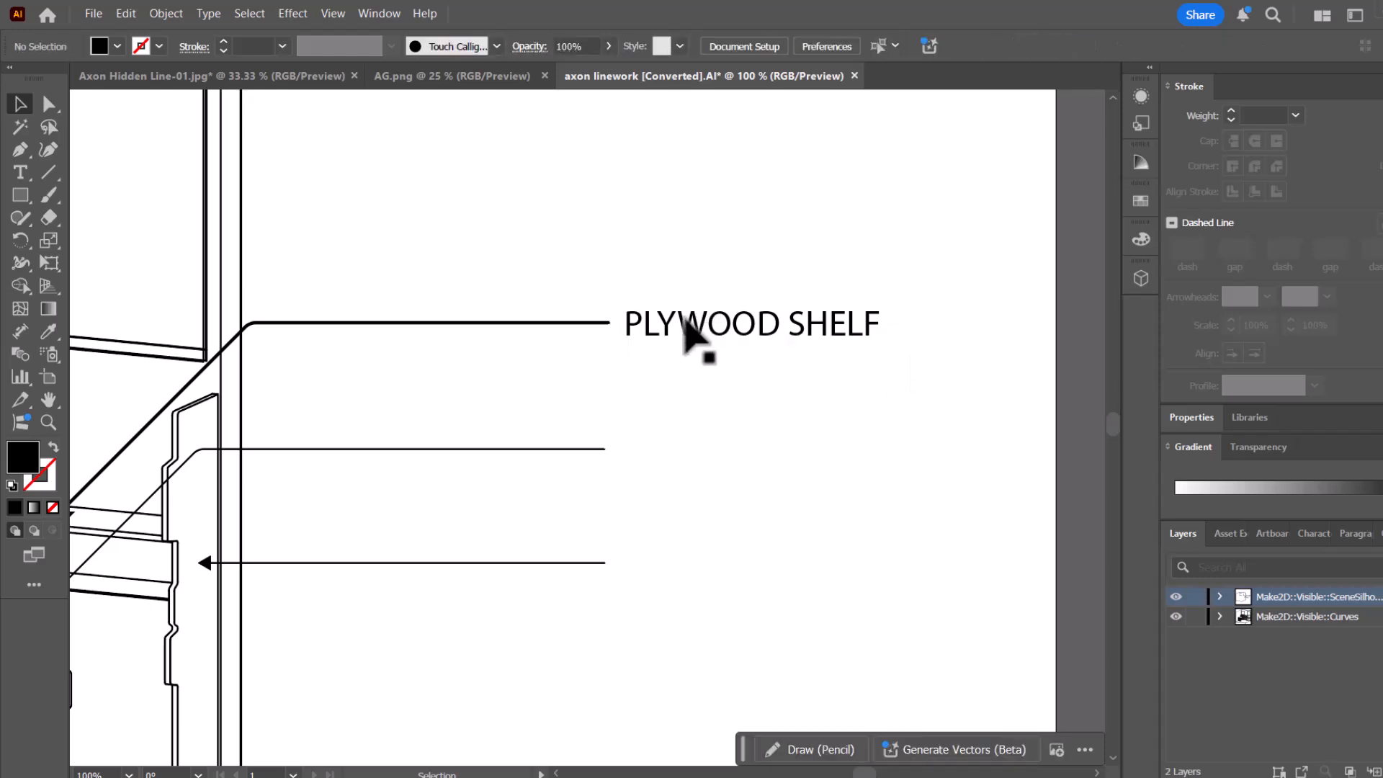
Duplicate the "PLYWOOD SHELF" label straight down to the outer end of the middle leader and deselect the copy.
{"action": "left_click", "coordinate": [690, 322]}
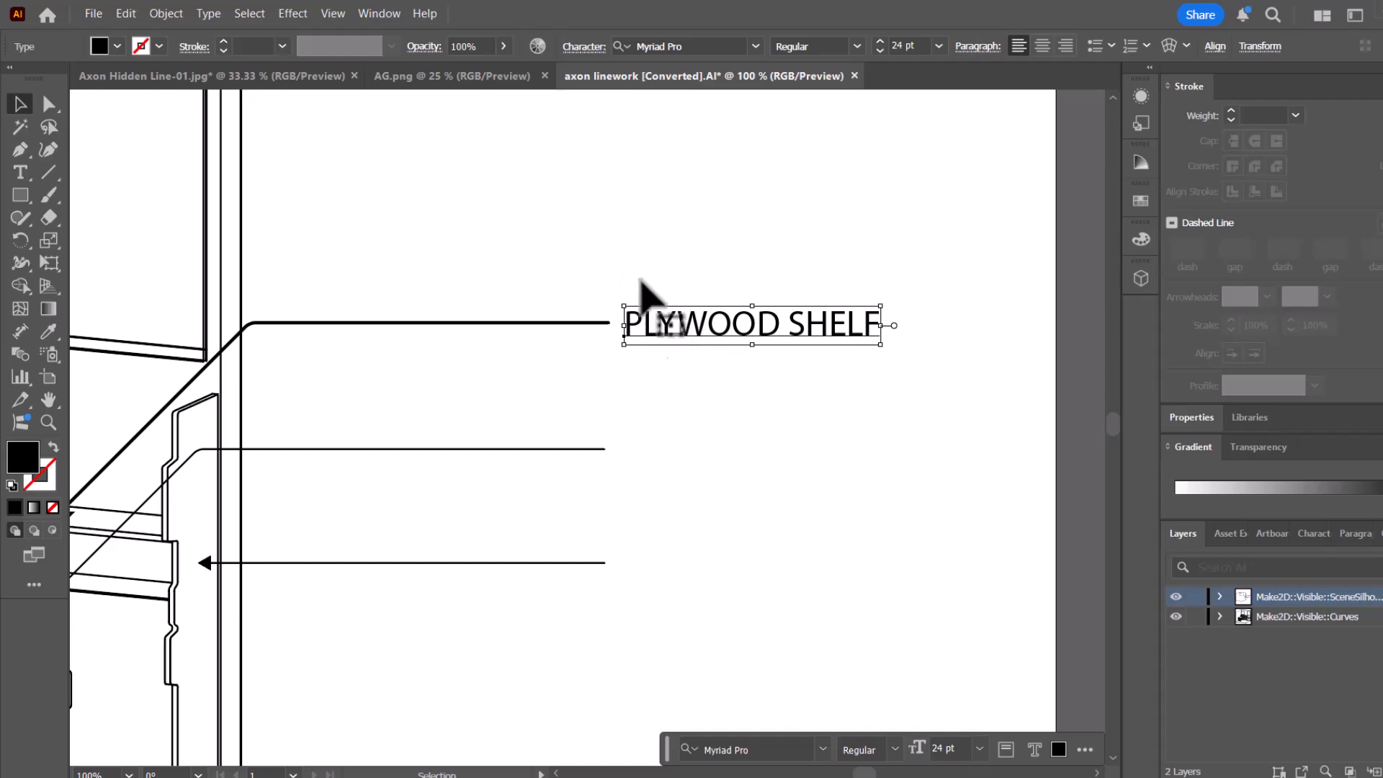
{"action": "left_click_drag", "start_coordinate": [716, 340], "coordinate": [704, 460]}
{"action": "left_click", "coordinate": [779, 407]}
{"action": "scroll", "coordinate": [814, 414], "scroll_direction": "down", "scroll_amount": 2}
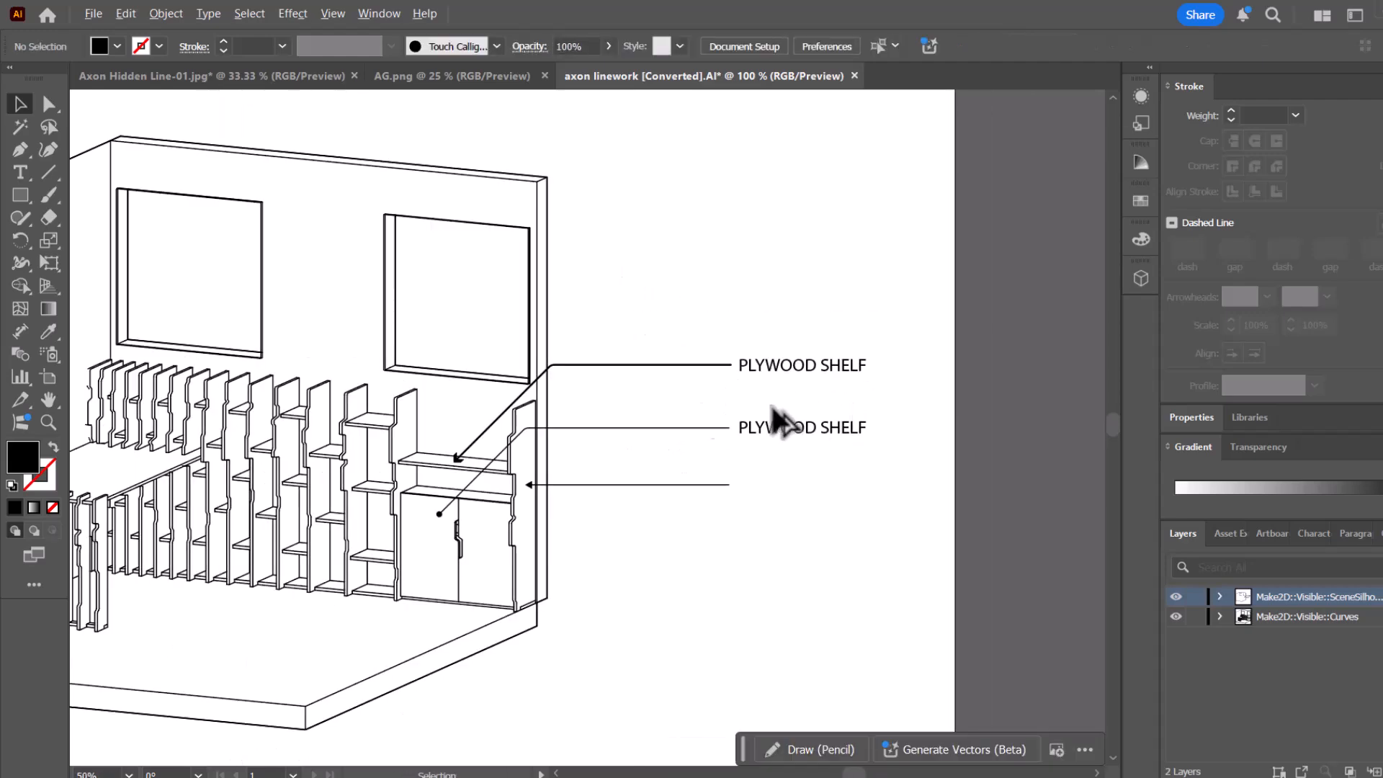
{"action": "scroll", "coordinate": [686, 402], "scroll_direction": "up", "scroll_amount": 1}
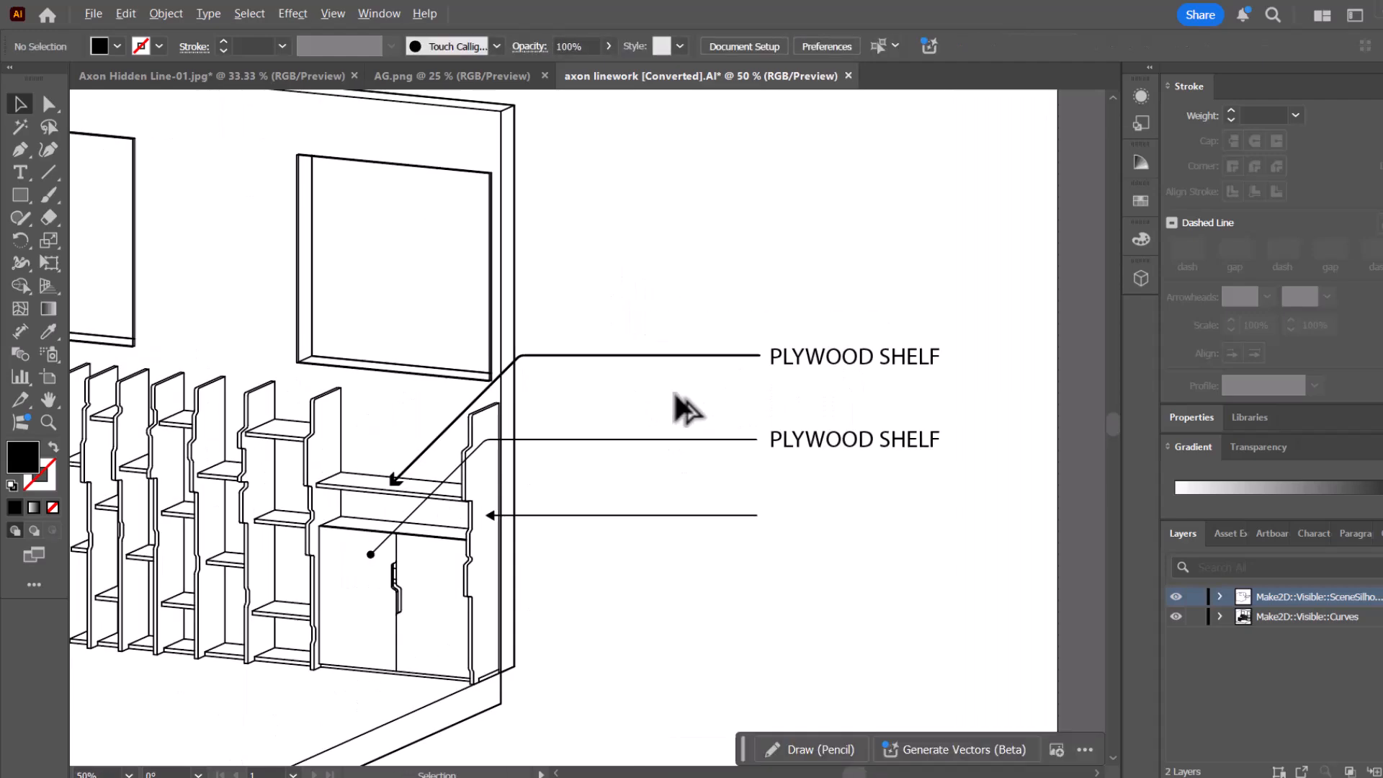
Group the top leader line with its "PLYWOOD SHELF" label and deselect the group.
{"action": "left_click", "coordinate": [814, 360]}
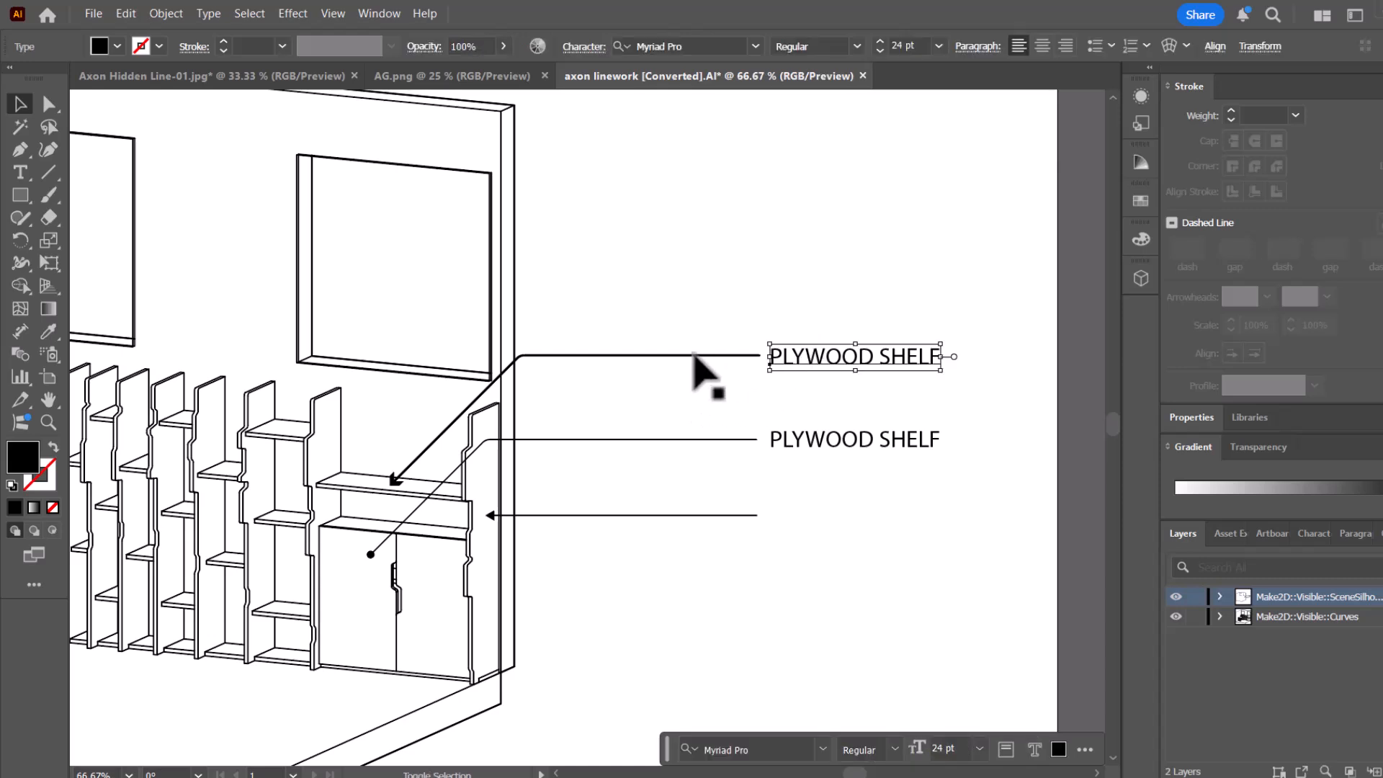
{"action": "left_click", "coordinate": [695, 355], "text": "shift"}
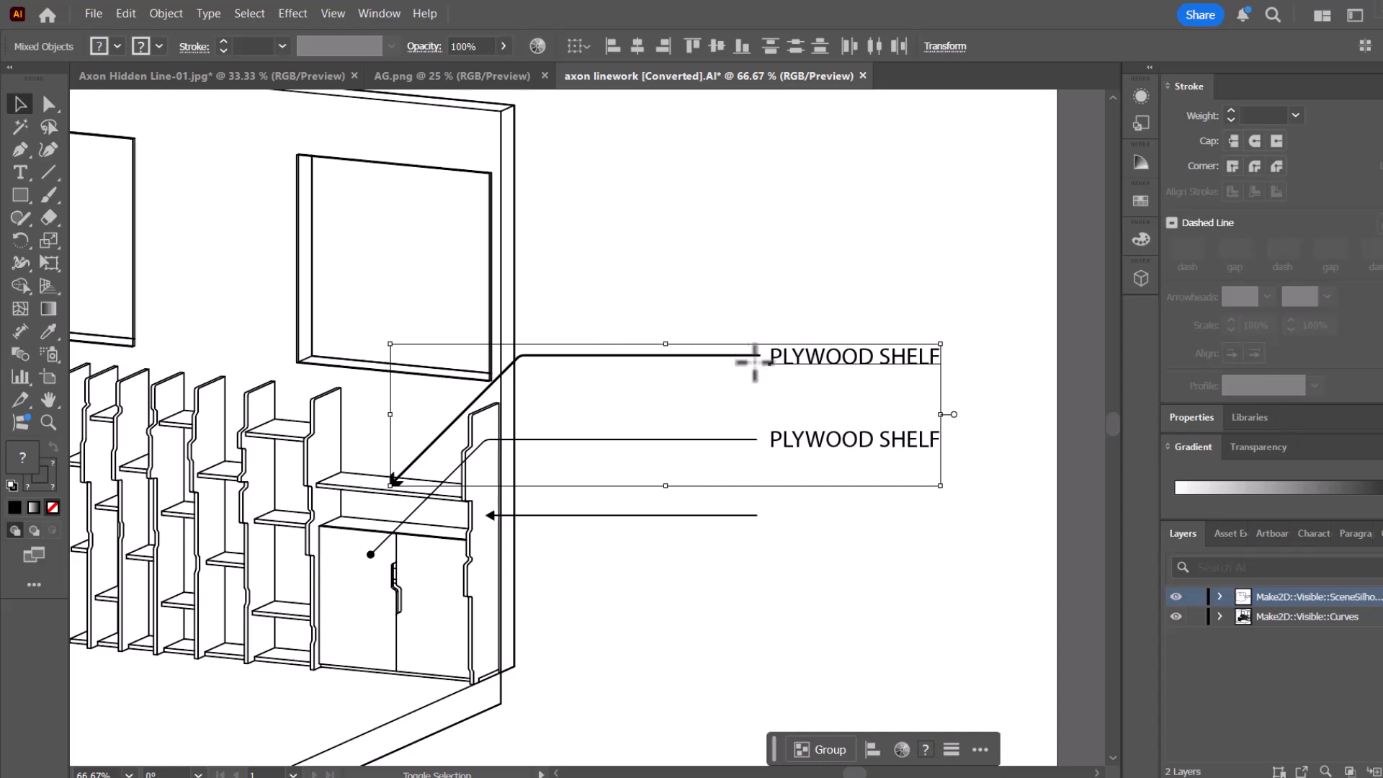
{"action": "right_click", "coordinate": [790, 364]}
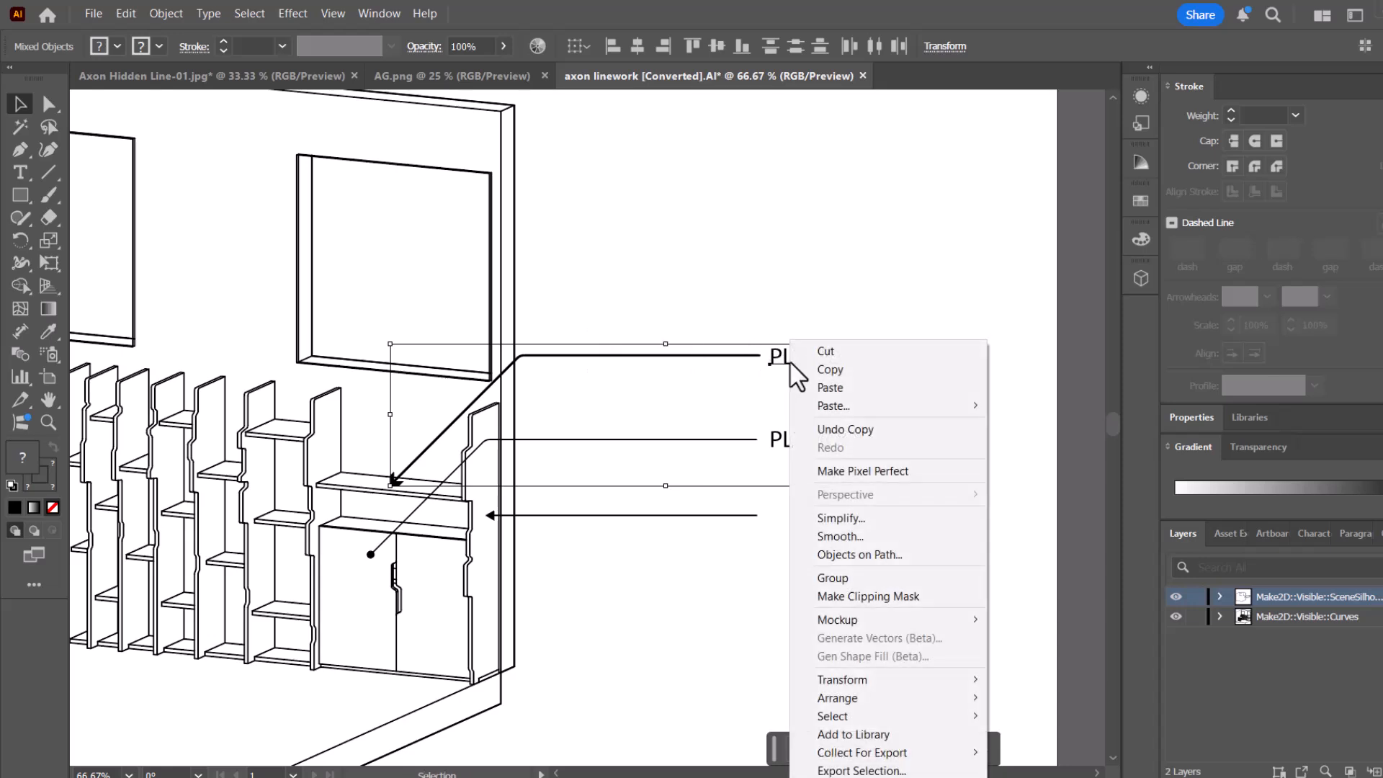
{"action": "left_click", "coordinate": [833, 577]}
{"action": "left_click", "coordinate": [721, 310]}
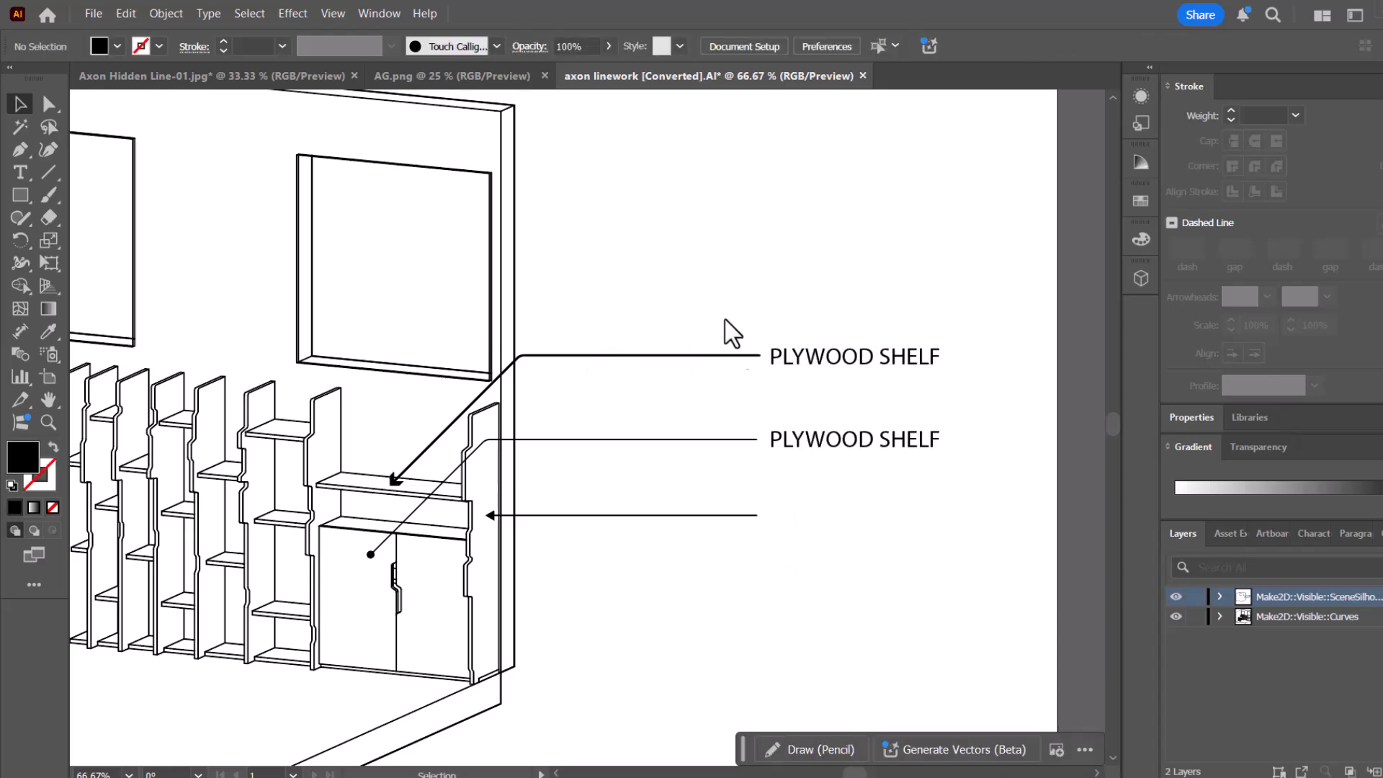
Try moving the grouped top leader and label as one object, and undo each move.
{"action": "left_click_drag", "start_coordinate": [807, 363], "coordinate": [872, 272]}
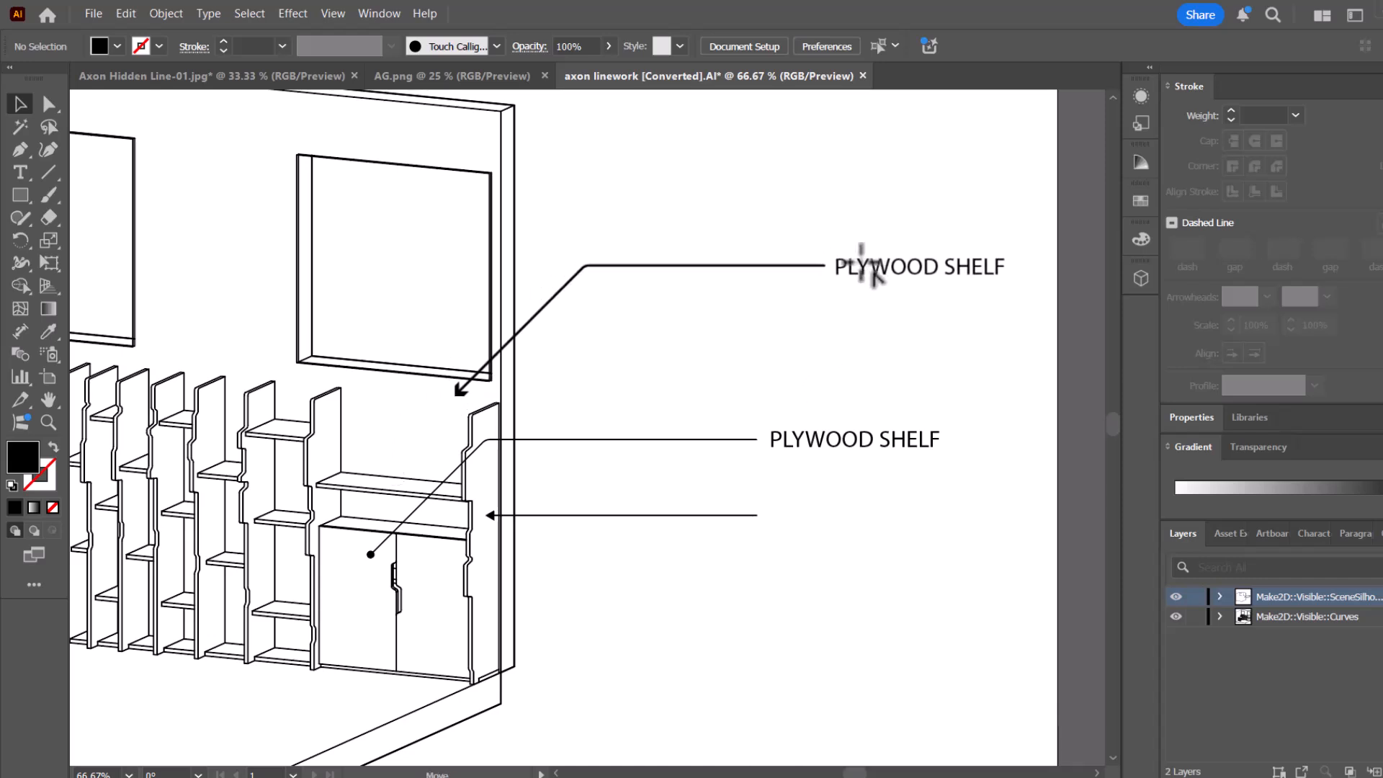
{"action": "left_click", "coordinate": [586, 392]}
{"action": "key", "text": "ctrl+z"}
{"action": "left_click", "coordinate": [564, 317]}
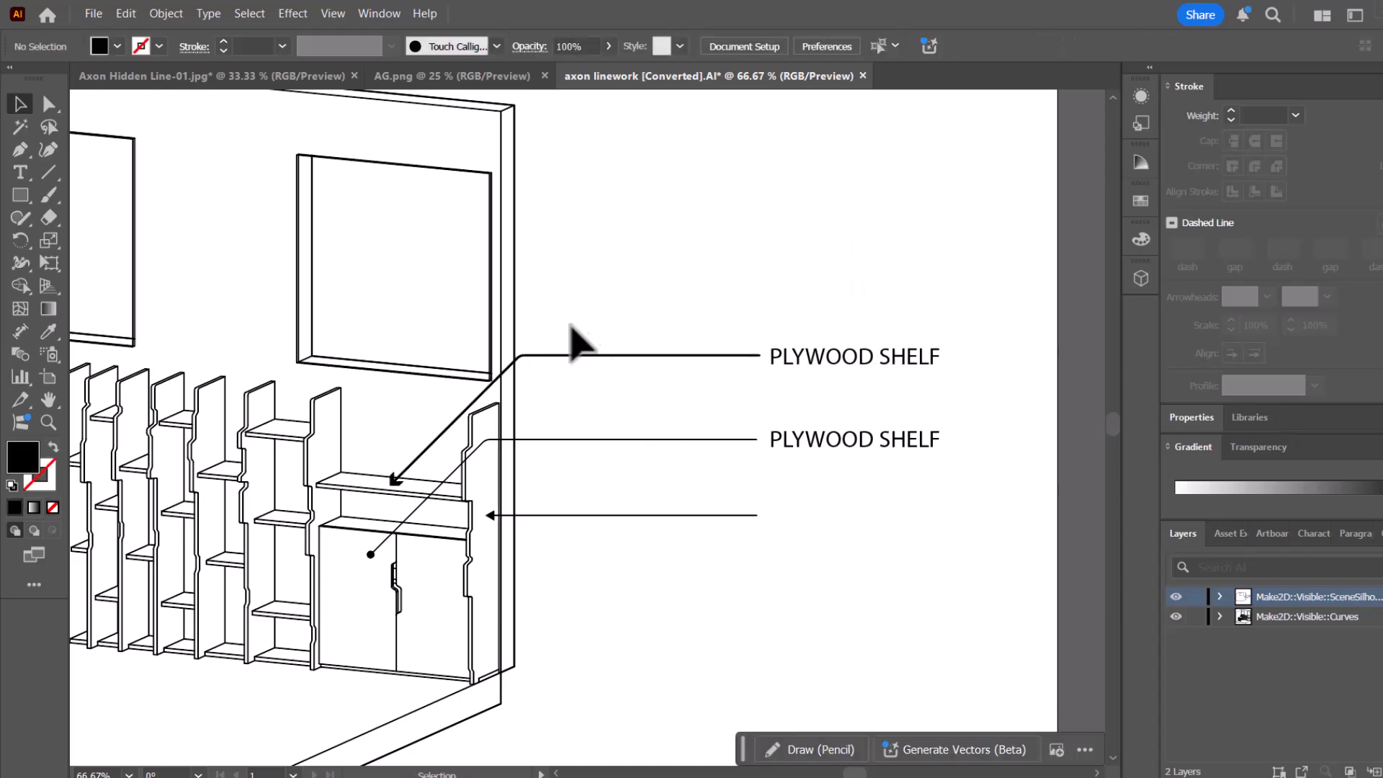
{"action": "left_click_drag", "start_coordinate": [627, 355], "coordinate": [470, 271]}
{"action": "key", "text": "ctrl+z"}
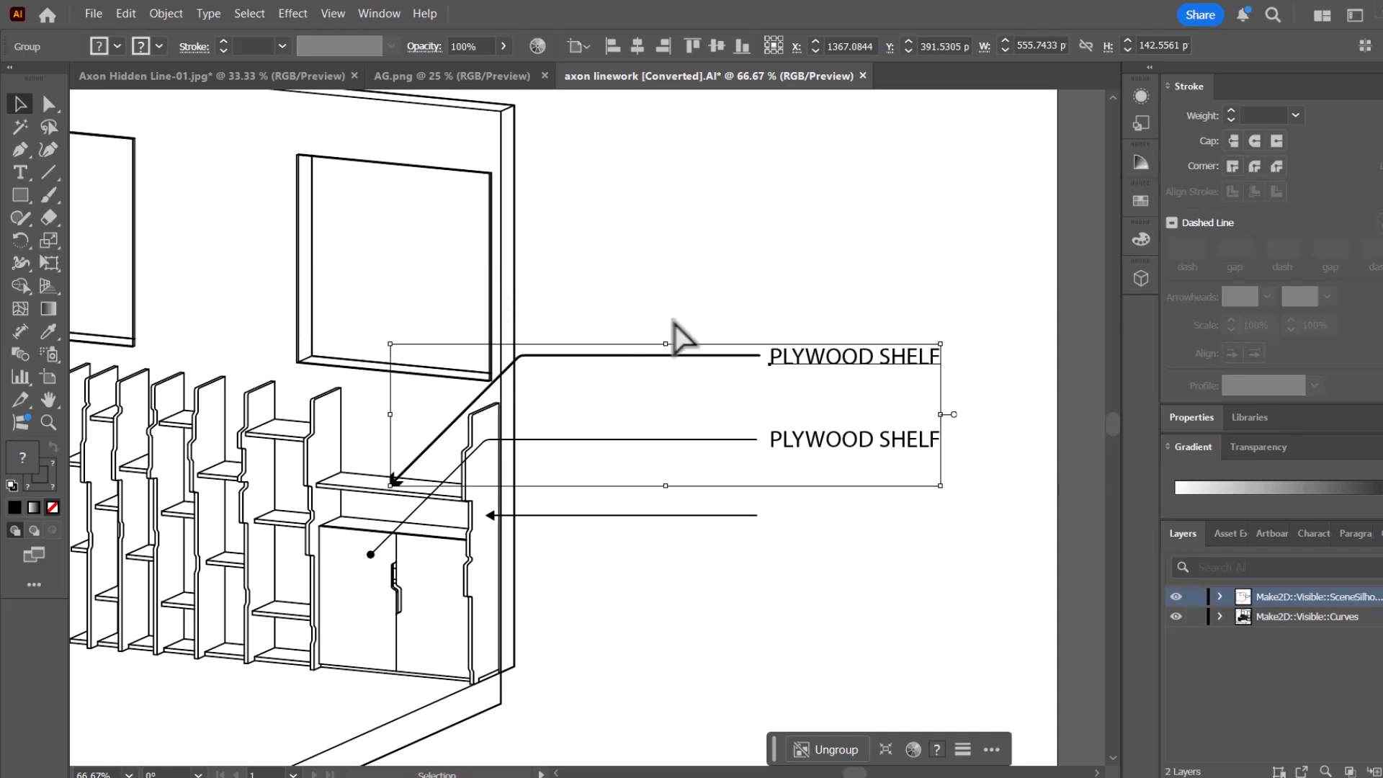
{"action": "left_click", "coordinate": [692, 291]}
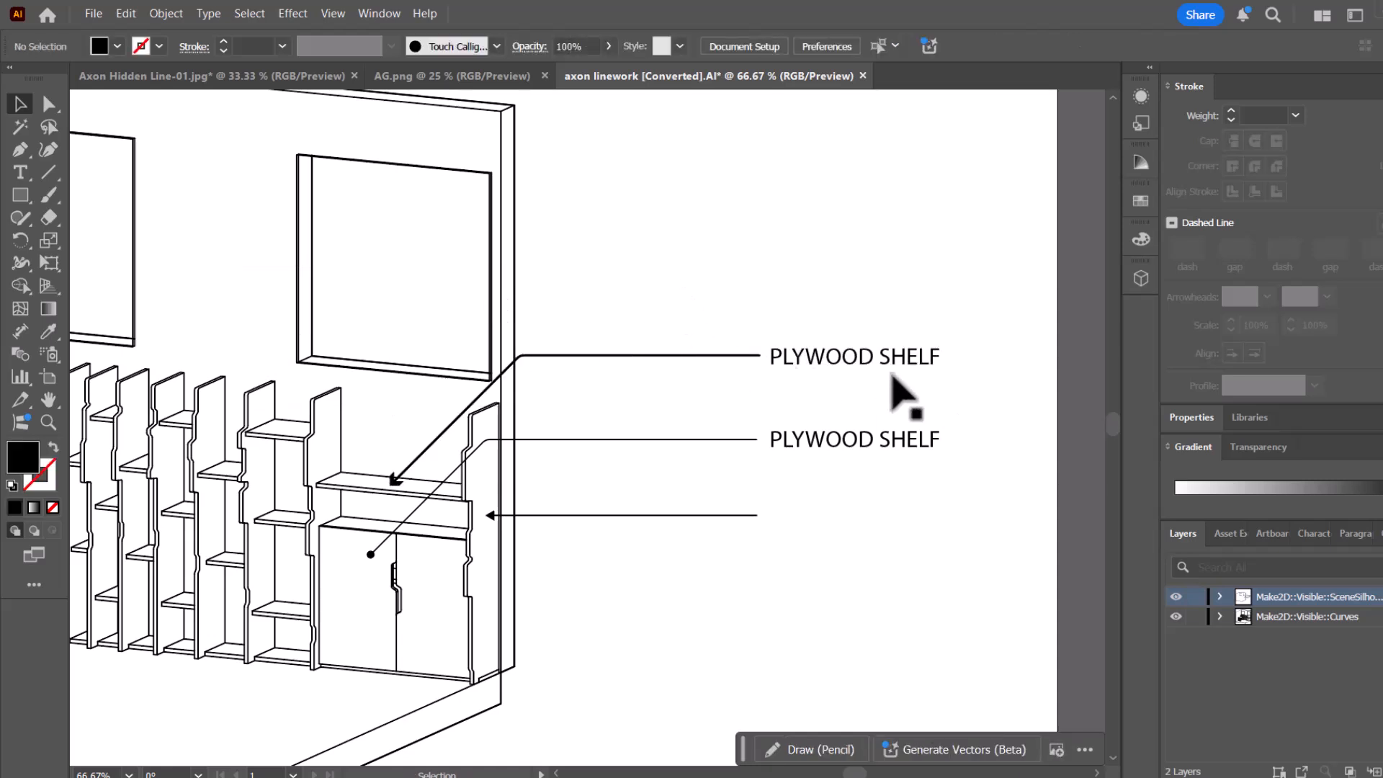
Isolate the top leader group and select the "PLYWOOD SHELF" text inside it without editing the wording.
{"action": "double_click", "coordinate": [866, 363]}
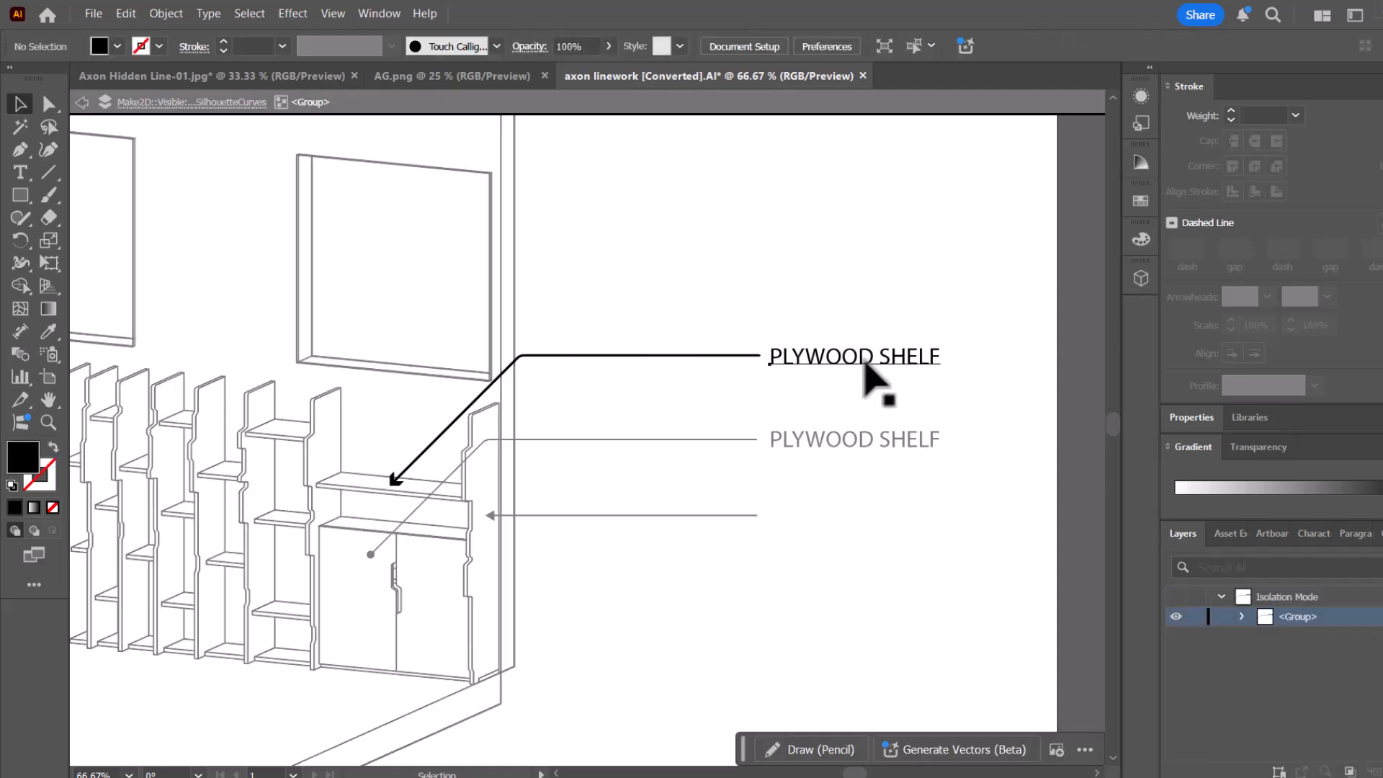
{"action": "left_click", "coordinate": [868, 364]}
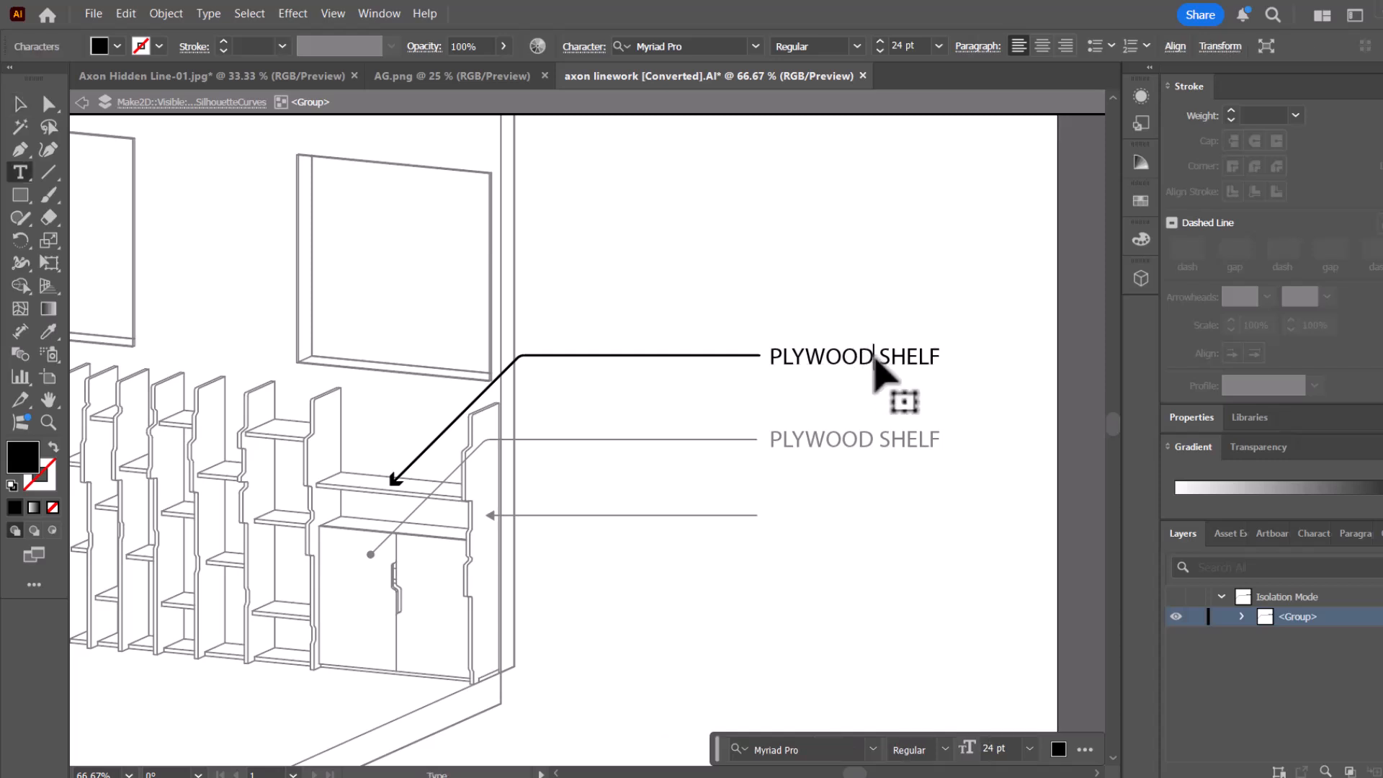
{"action": "double_click", "coordinate": [874, 364]}
{"action": "left_click_drag", "start_coordinate": [874, 364], "coordinate": [763, 368]}
{"action": "left_click", "coordinate": [20, 104]}
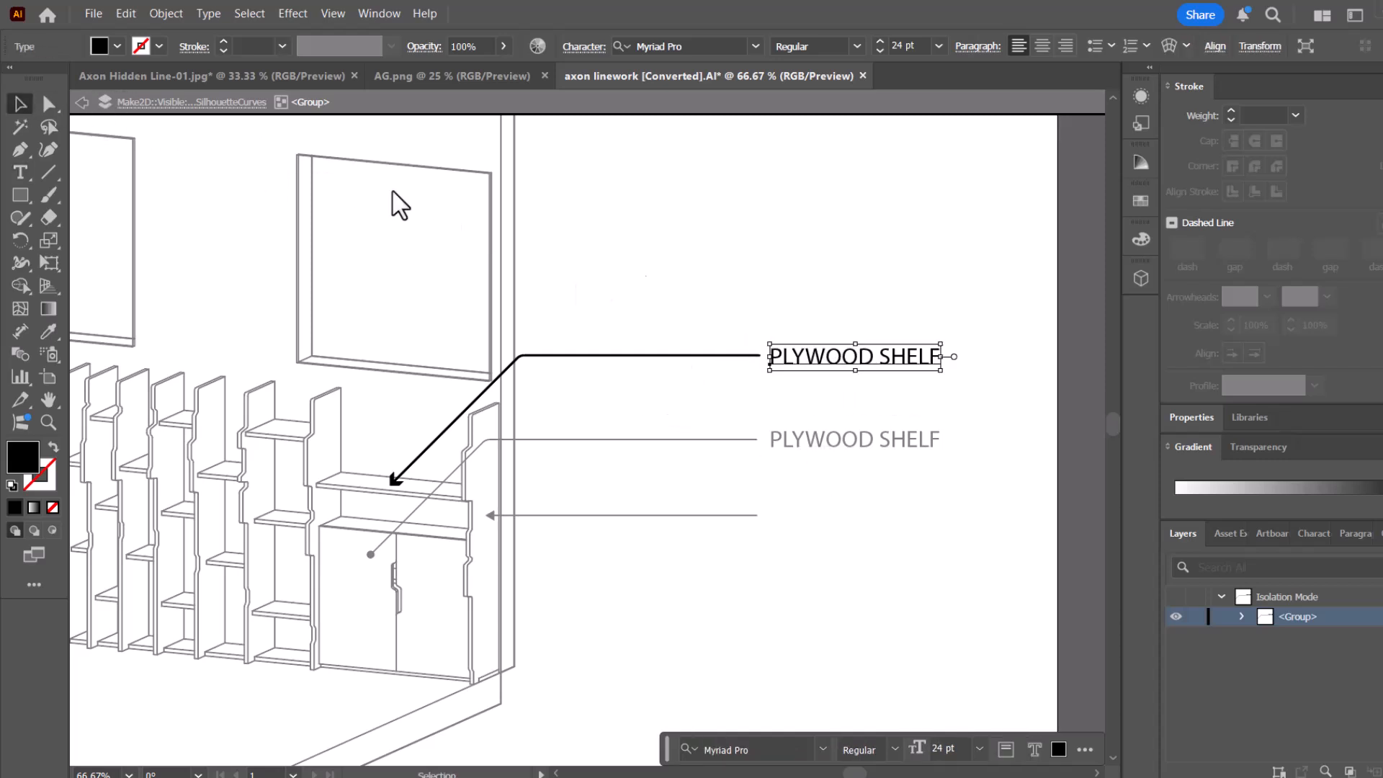
{"action": "left_click", "coordinate": [828, 330]}
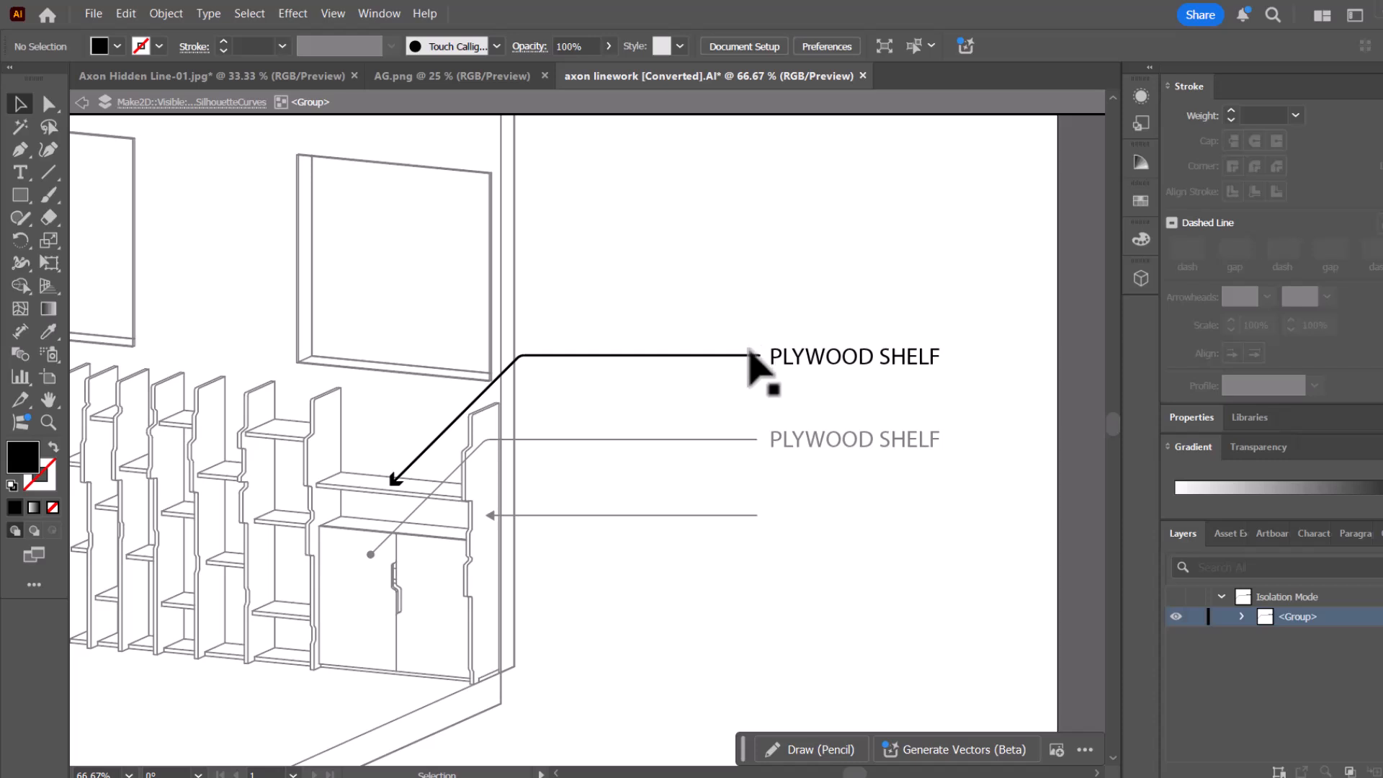
Select the leader line inside the isolated group, exit isolation mode, and deselect the group.
{"action": "left_click", "coordinate": [749, 356]}
{"action": "left_click", "coordinate": [792, 306]}
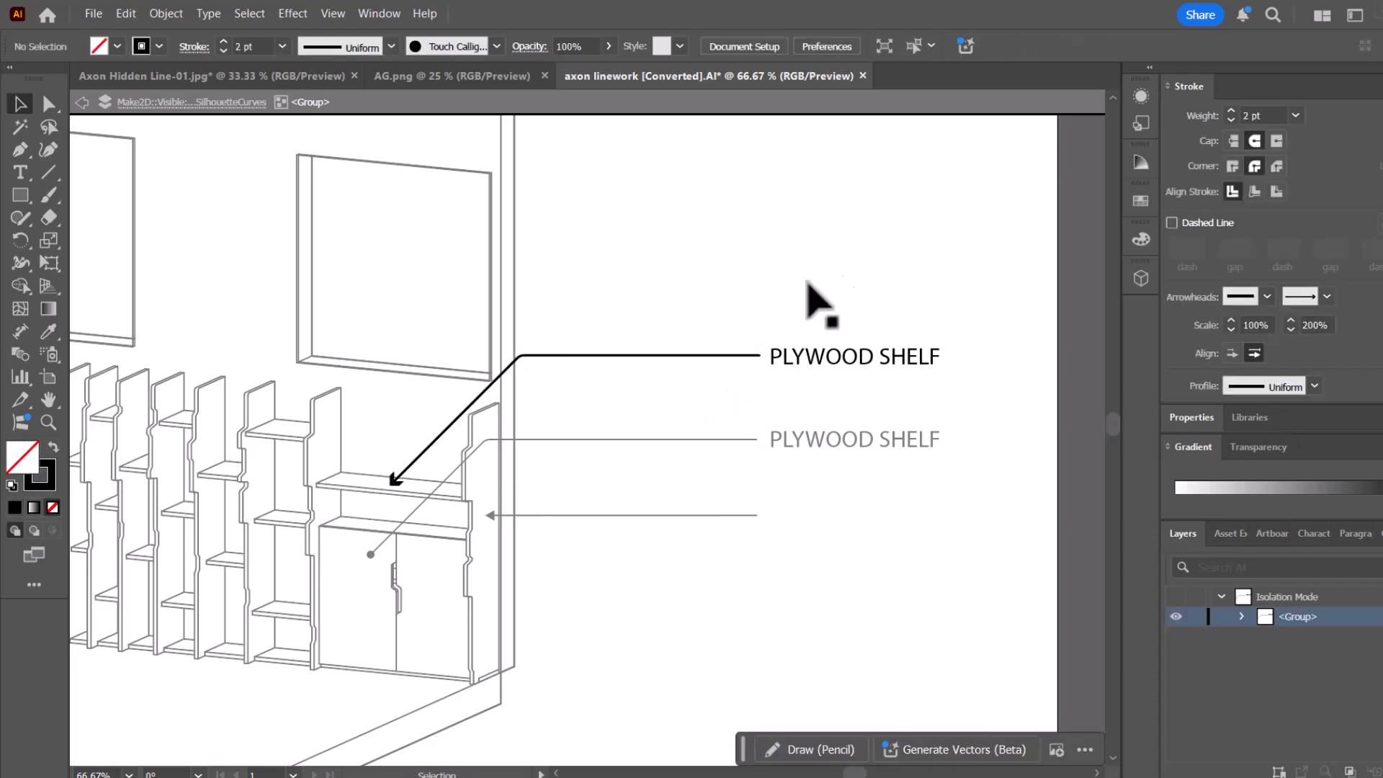
{"action": "double_click", "coordinate": [865, 270]}
{"action": "left_click", "coordinate": [837, 358]}
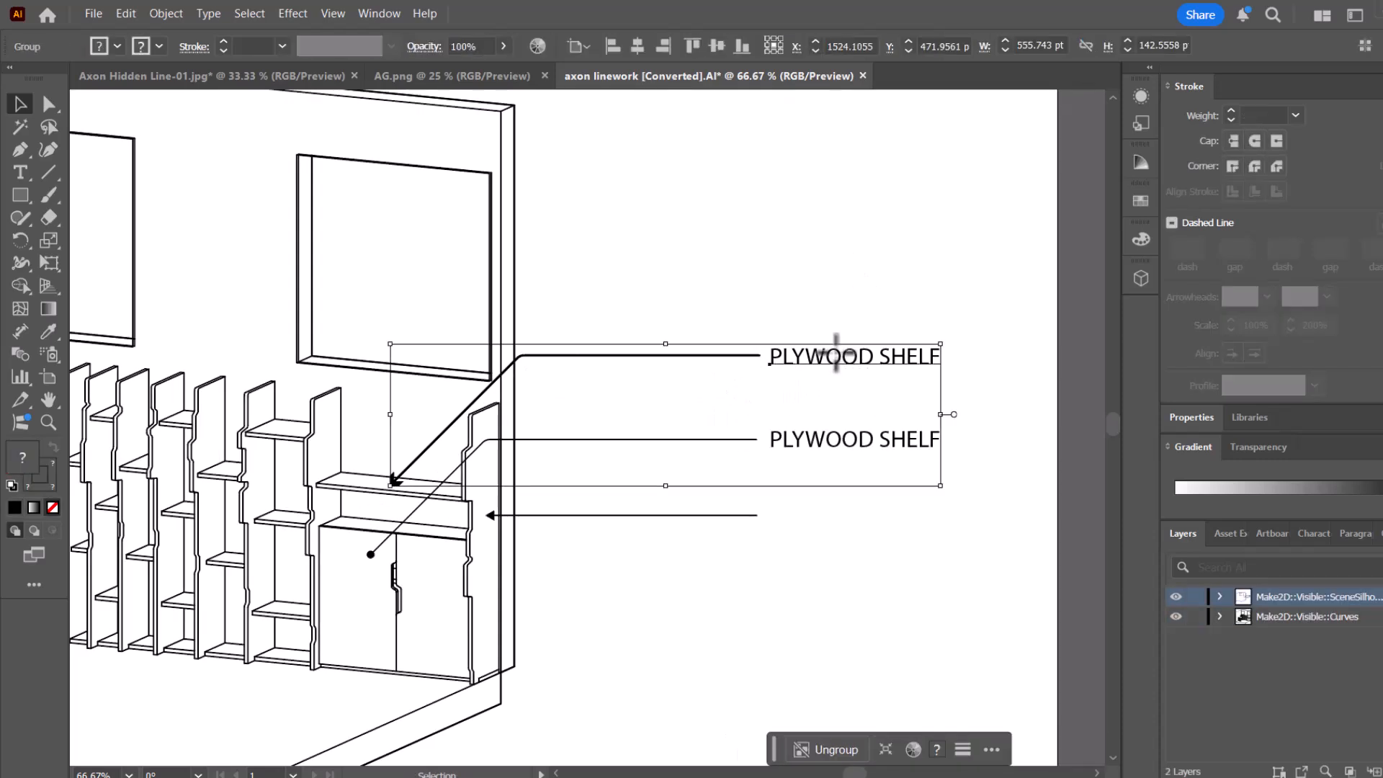
{"action": "left_click", "coordinate": [685, 321]}
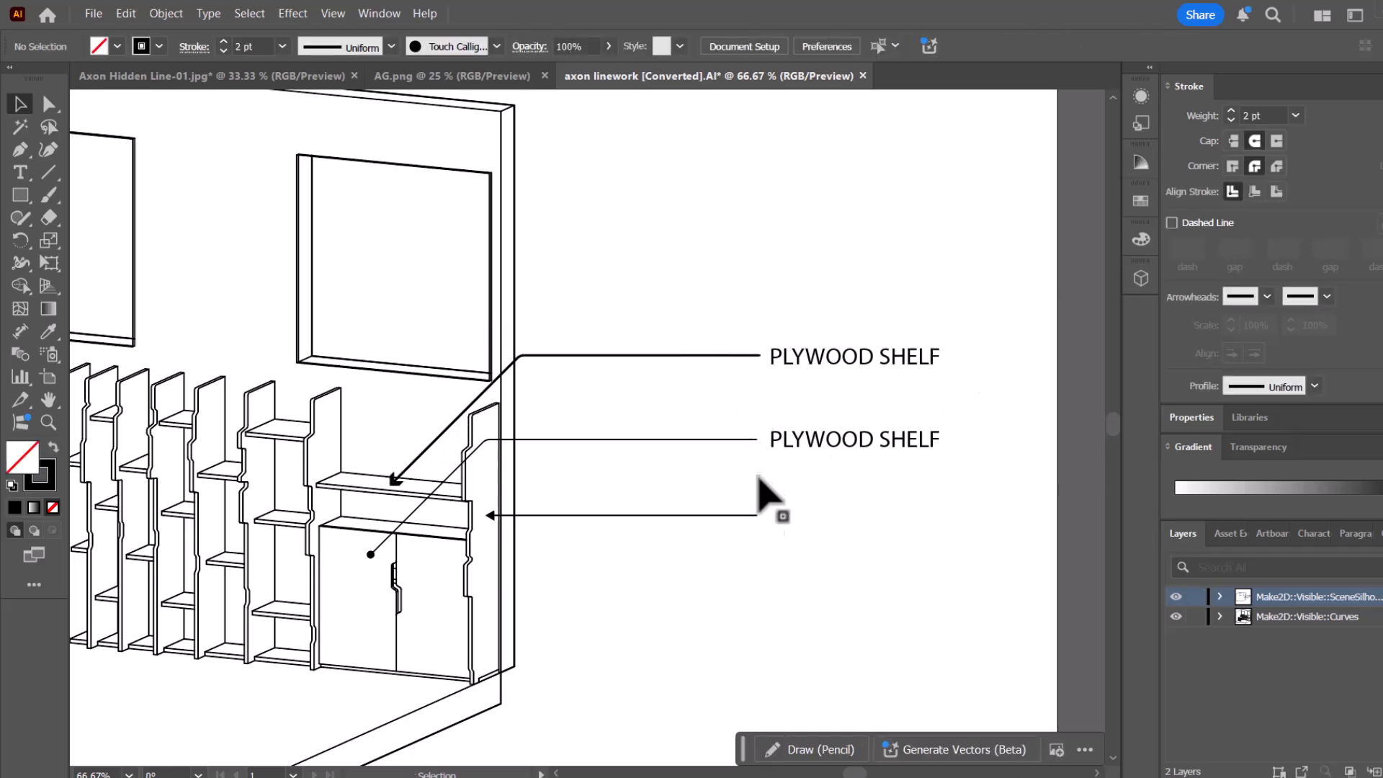
Replace the middle leader's label text with "PLYWOOD CABINET" and deselect it.
{"action": "scroll", "coordinate": [716, 472], "scroll_direction": "down", "scroll_amount": 1}
{"action": "scroll", "coordinate": [827, 457], "scroll_direction": "up", "scroll_amount": 1}
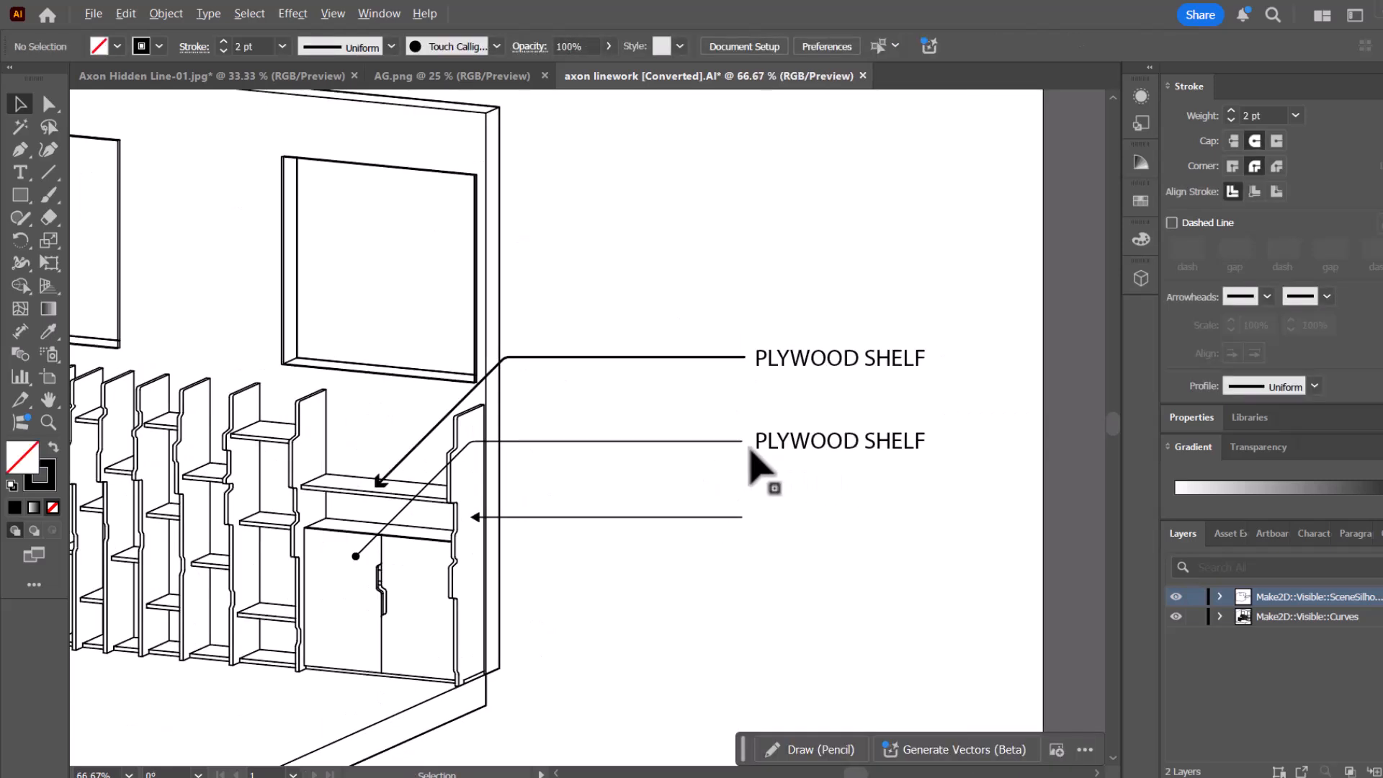
{"action": "key", "text": "t"}
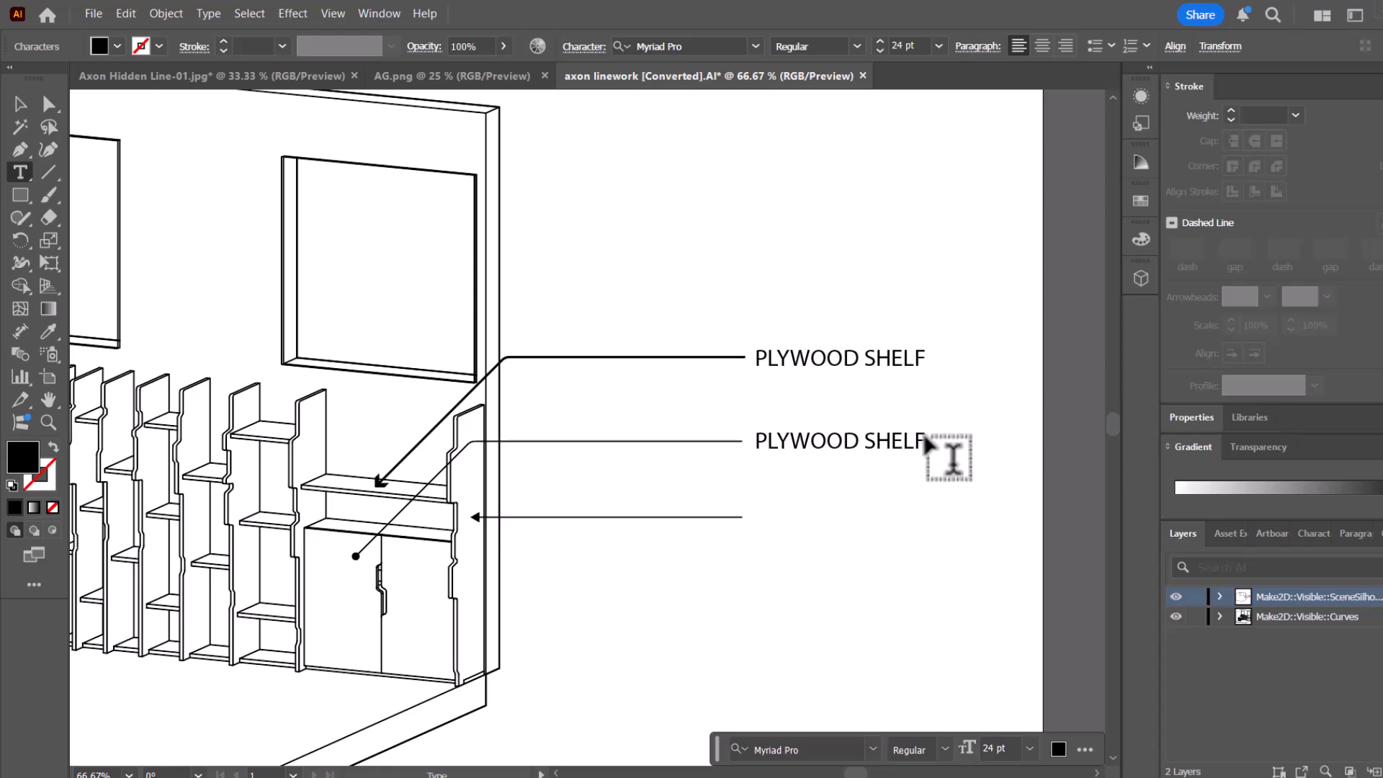
{"action": "triple_click", "coordinate": [915, 442]}
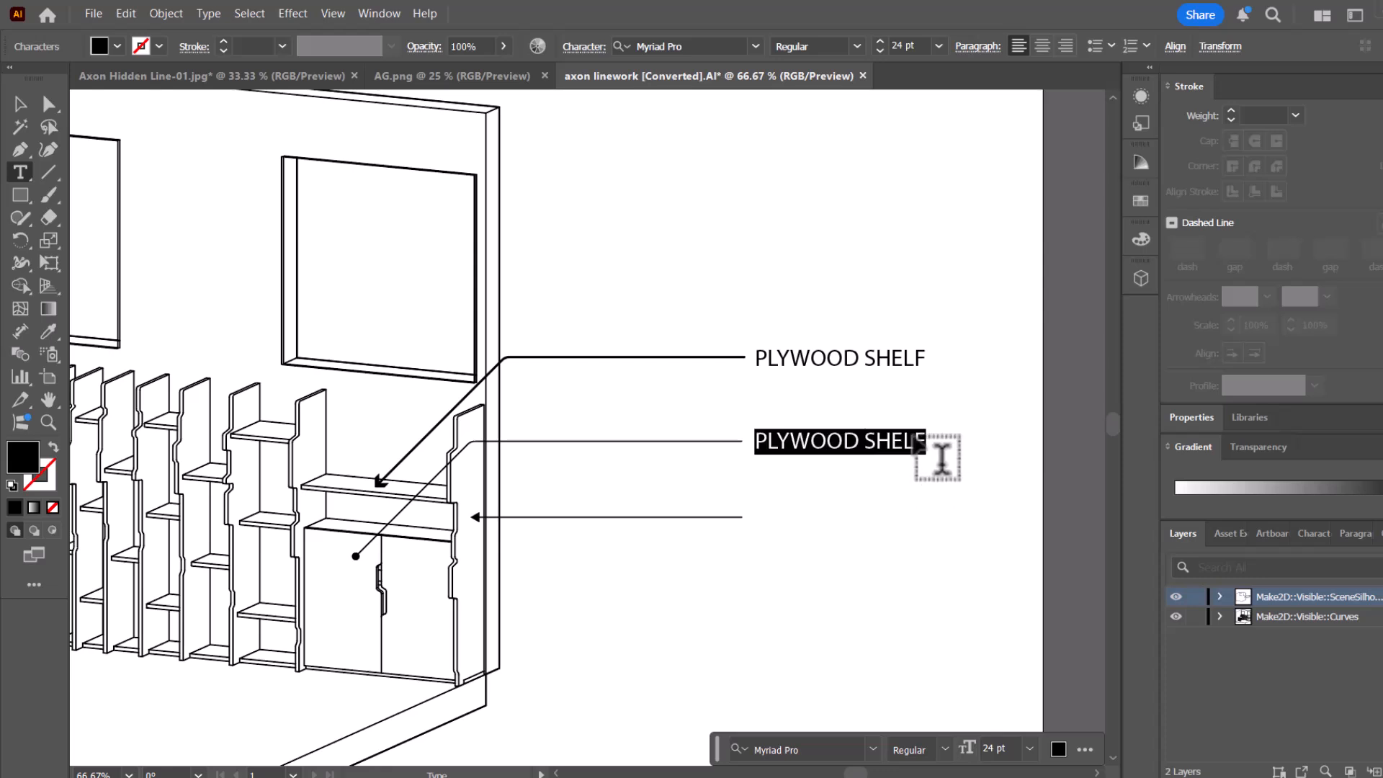
{"action": "type", "text": "PLYWO"}
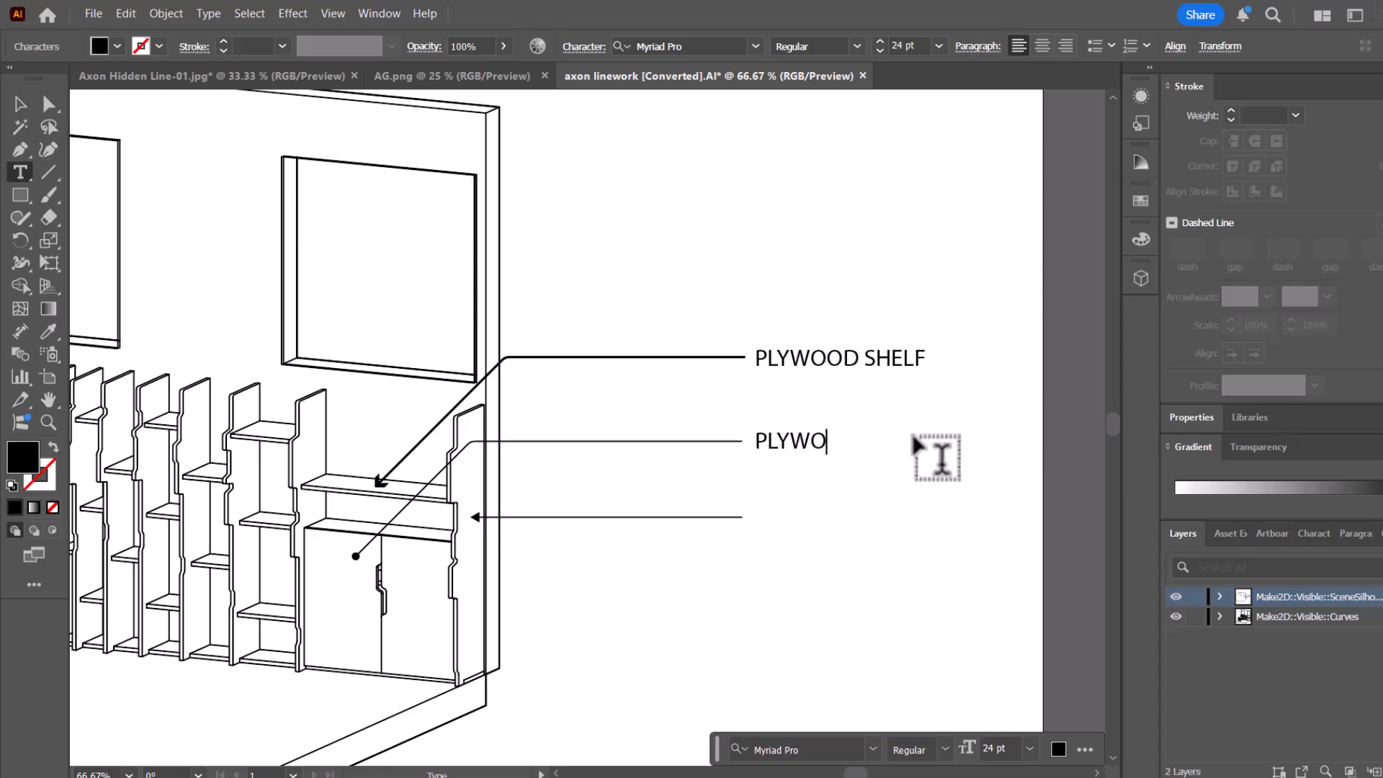
{"action": "type", "text": "OD CABINET"}
{"action": "left_click", "coordinate": [20, 104]}
{"action": "left_click", "coordinate": [573, 202]}
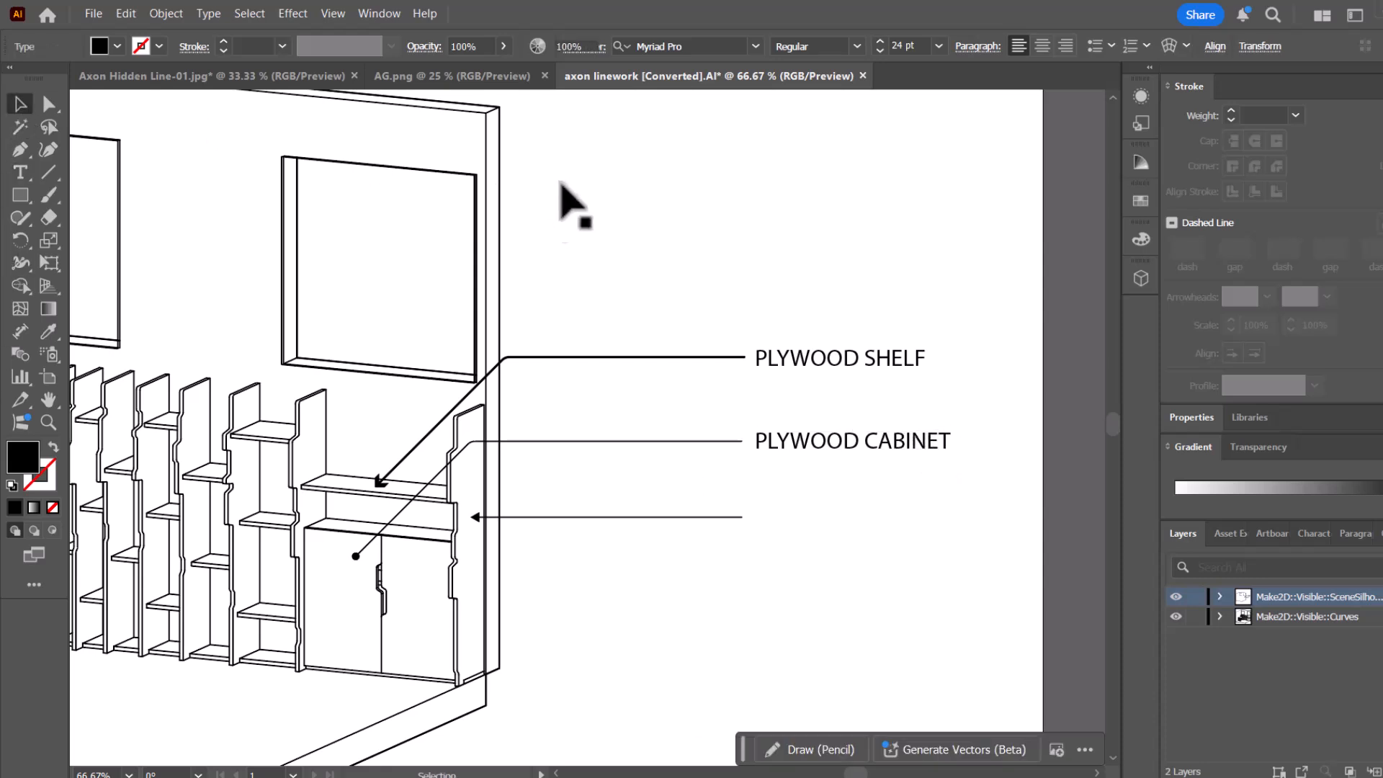
{"action": "scroll", "coordinate": [723, 441], "scroll_direction": "down", "scroll_amount": 1}
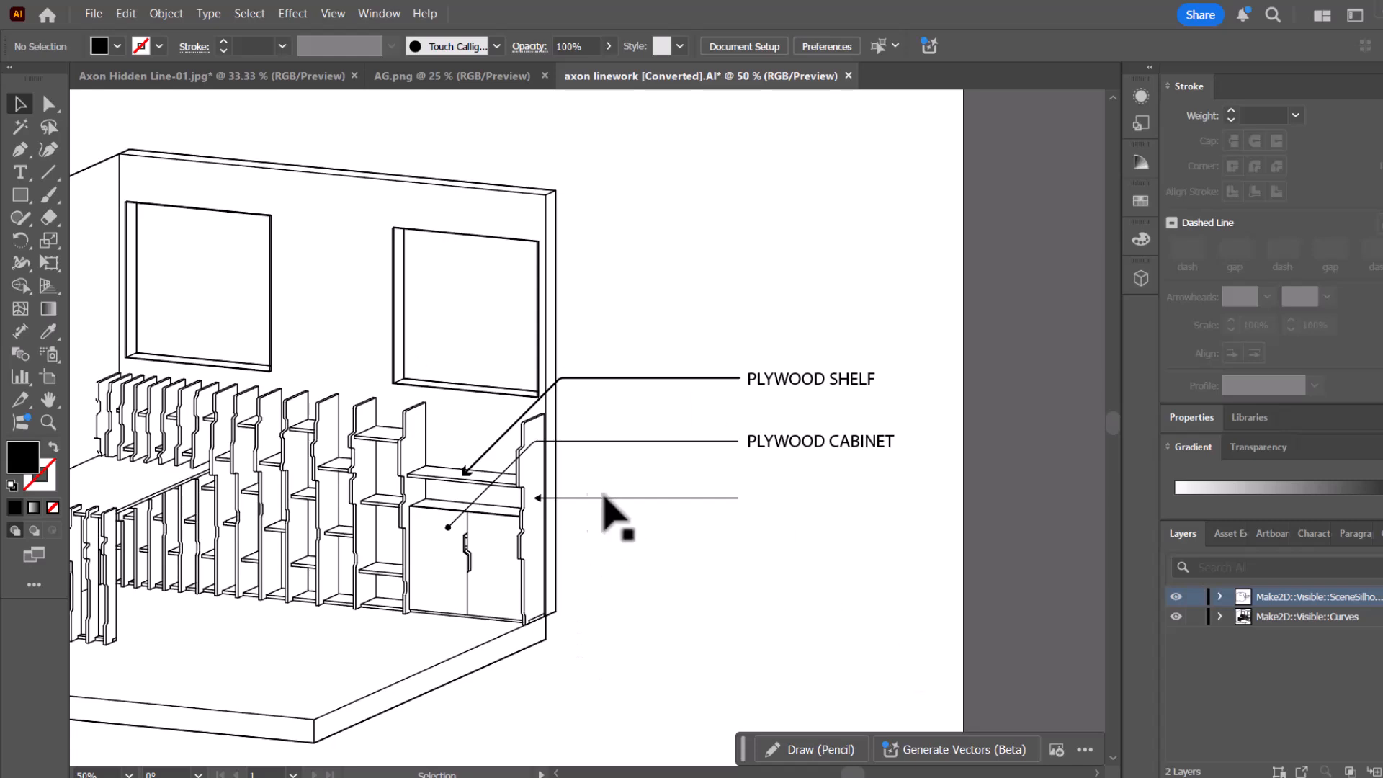
{"action": "key", "text": "space"}
{"action": "left_click_drag", "start_coordinate": [555, 442], "coordinate": [694, 430]}
{"action": "key", "text": "space"}
{"action": "left_click_drag", "start_coordinate": [432, 416], "coordinate": [572, 459]}
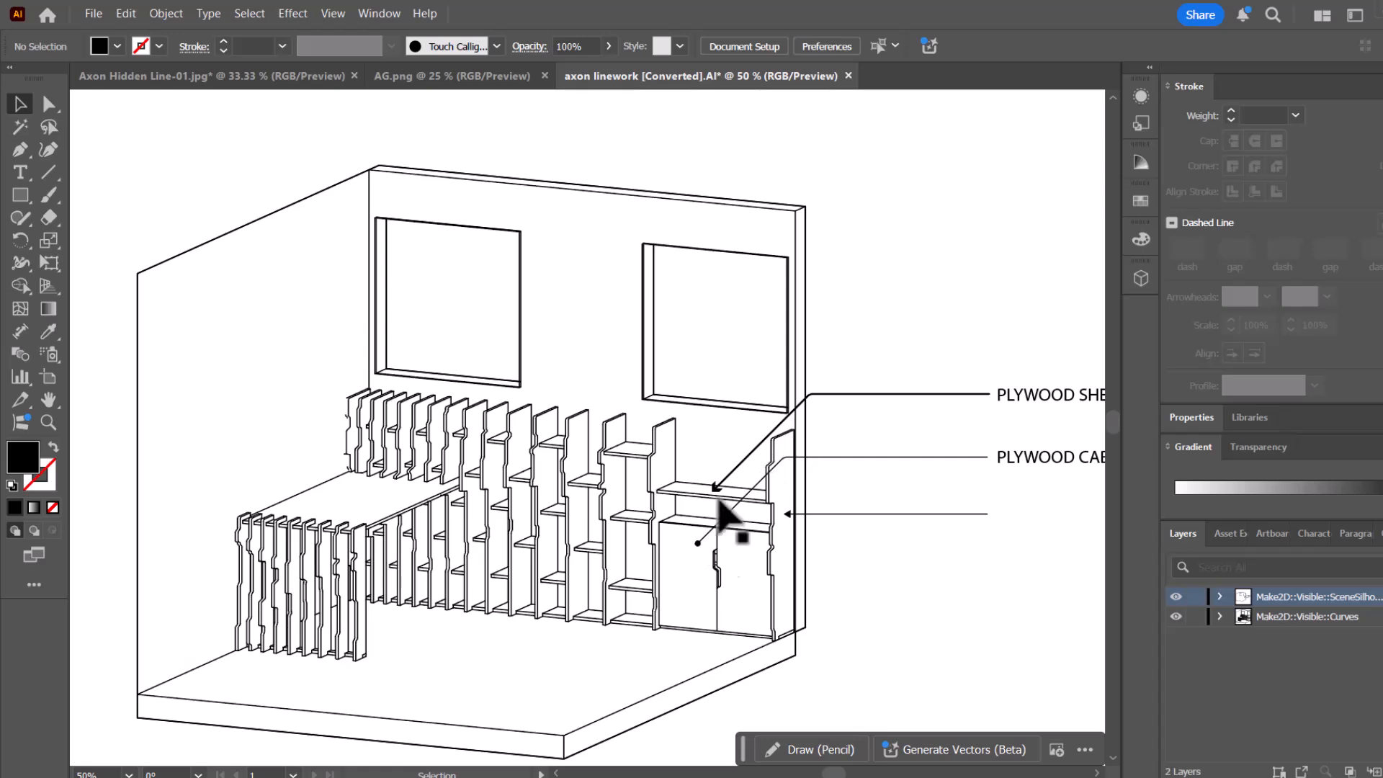
{"action": "left_click", "coordinate": [291, 13]}
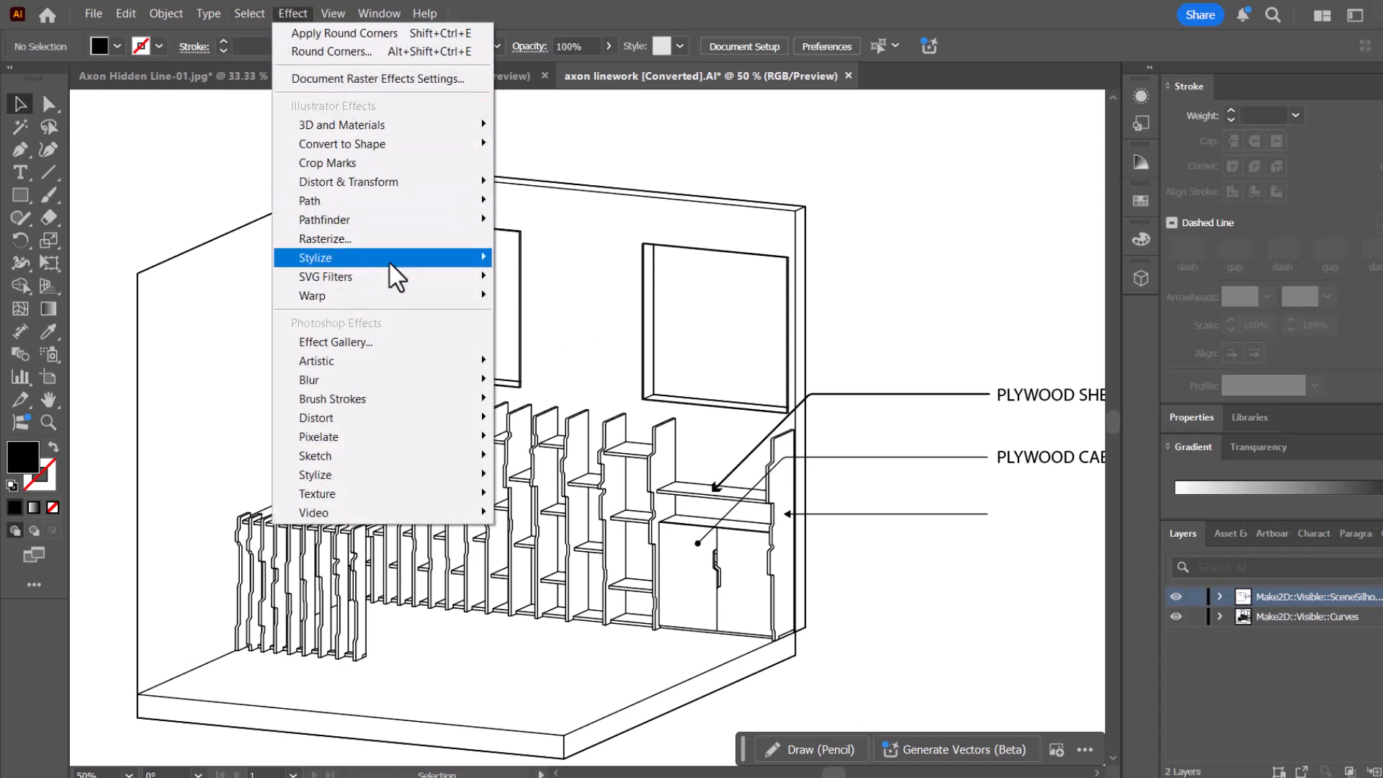
{"action": "mouse_move", "coordinate": [404, 261]}
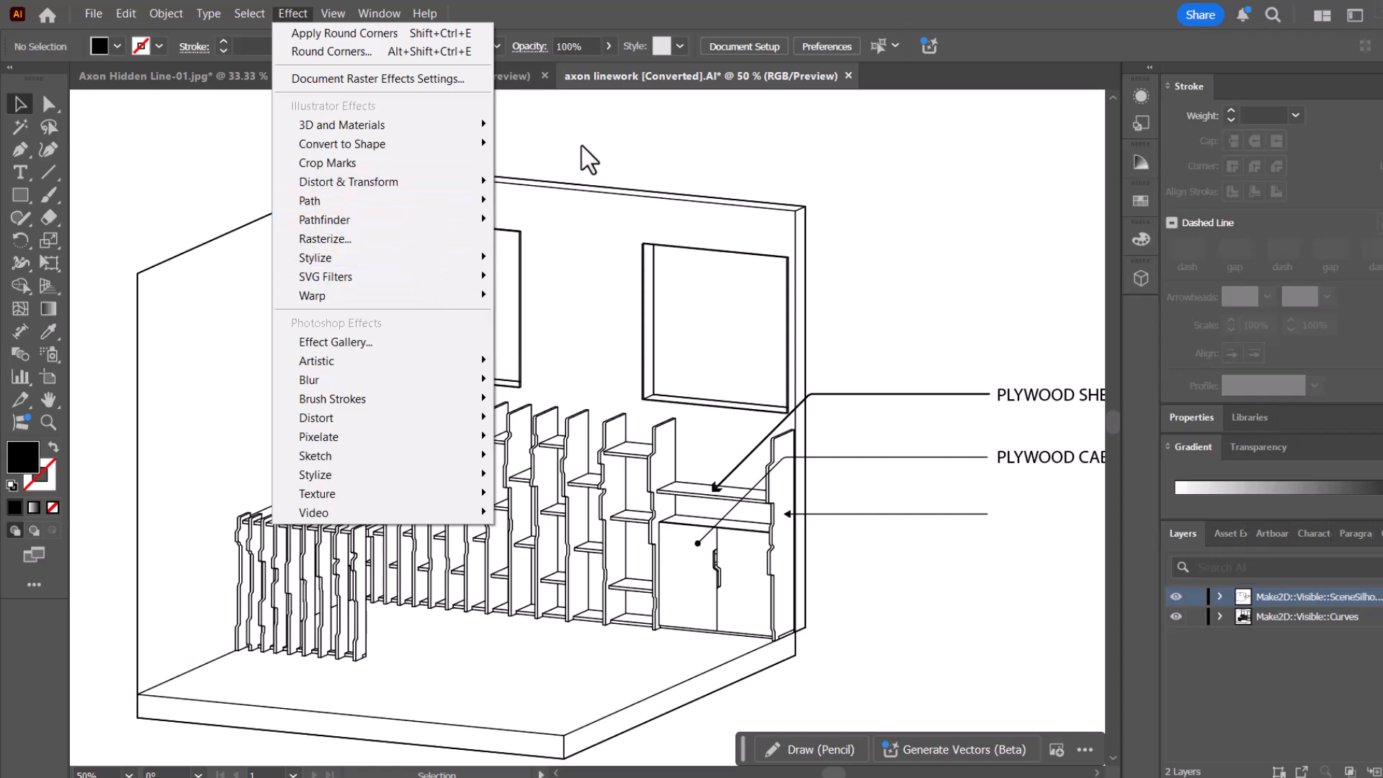
{"action": "mouse_move", "coordinate": [435, 173]}
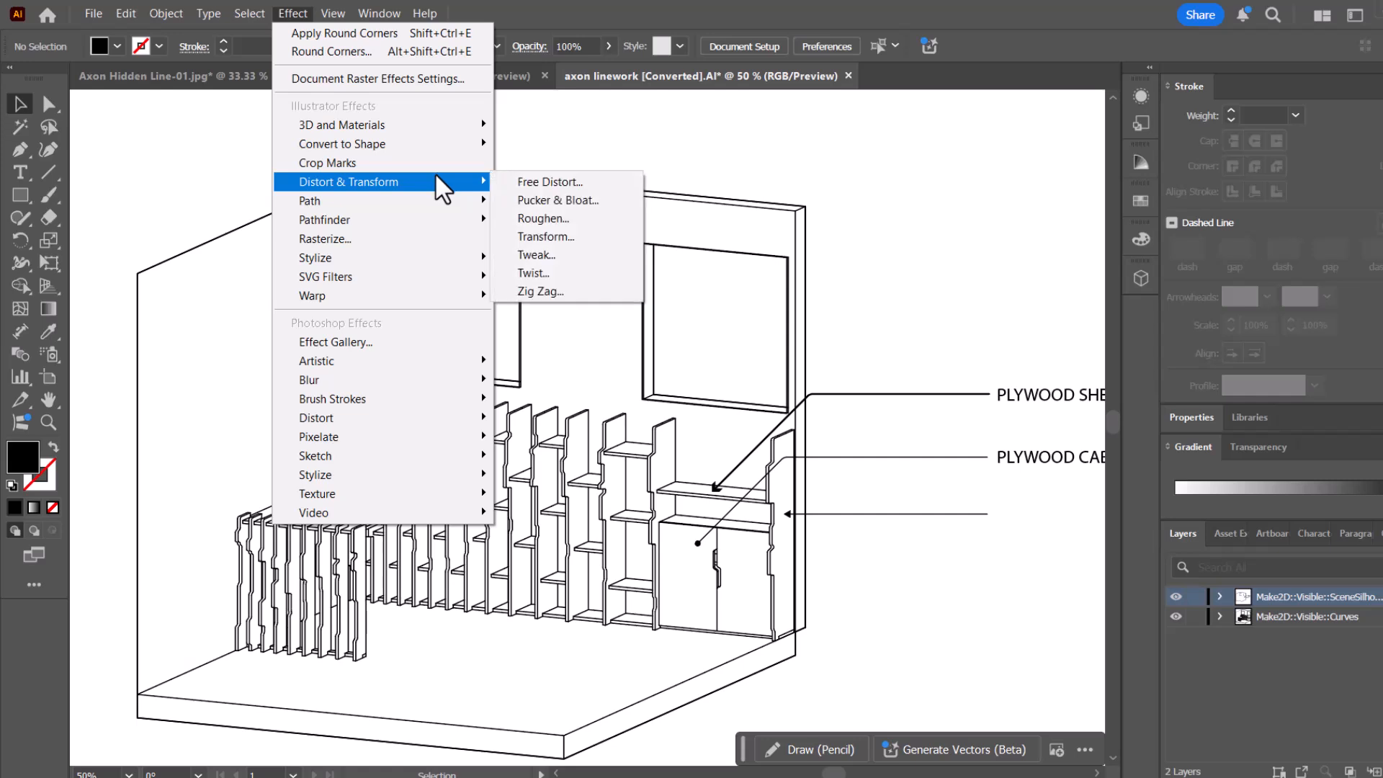
{"action": "left_click", "coordinate": [595, 141]}
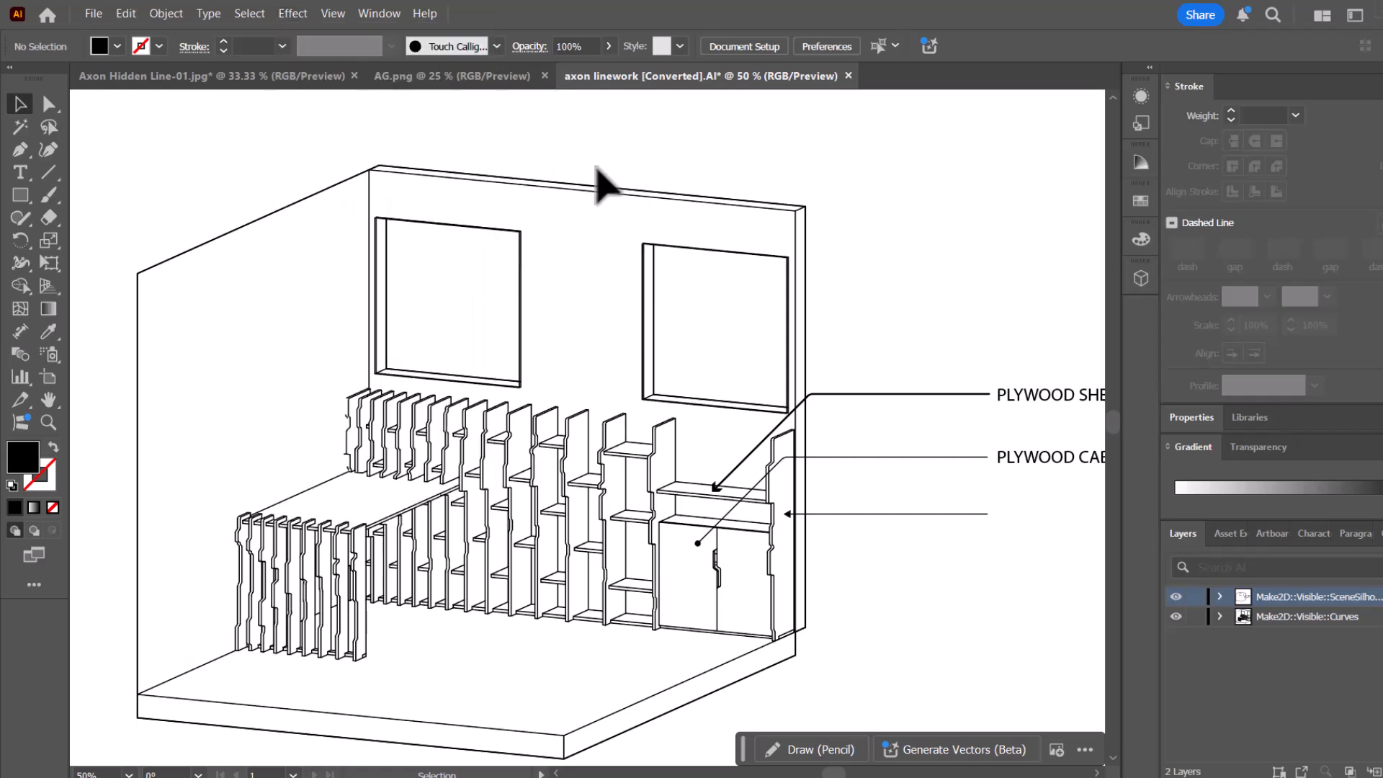
{"action": "key", "text": "space"}
{"action": "left_click_drag", "start_coordinate": [239, 167], "coordinate": [194, 199]}
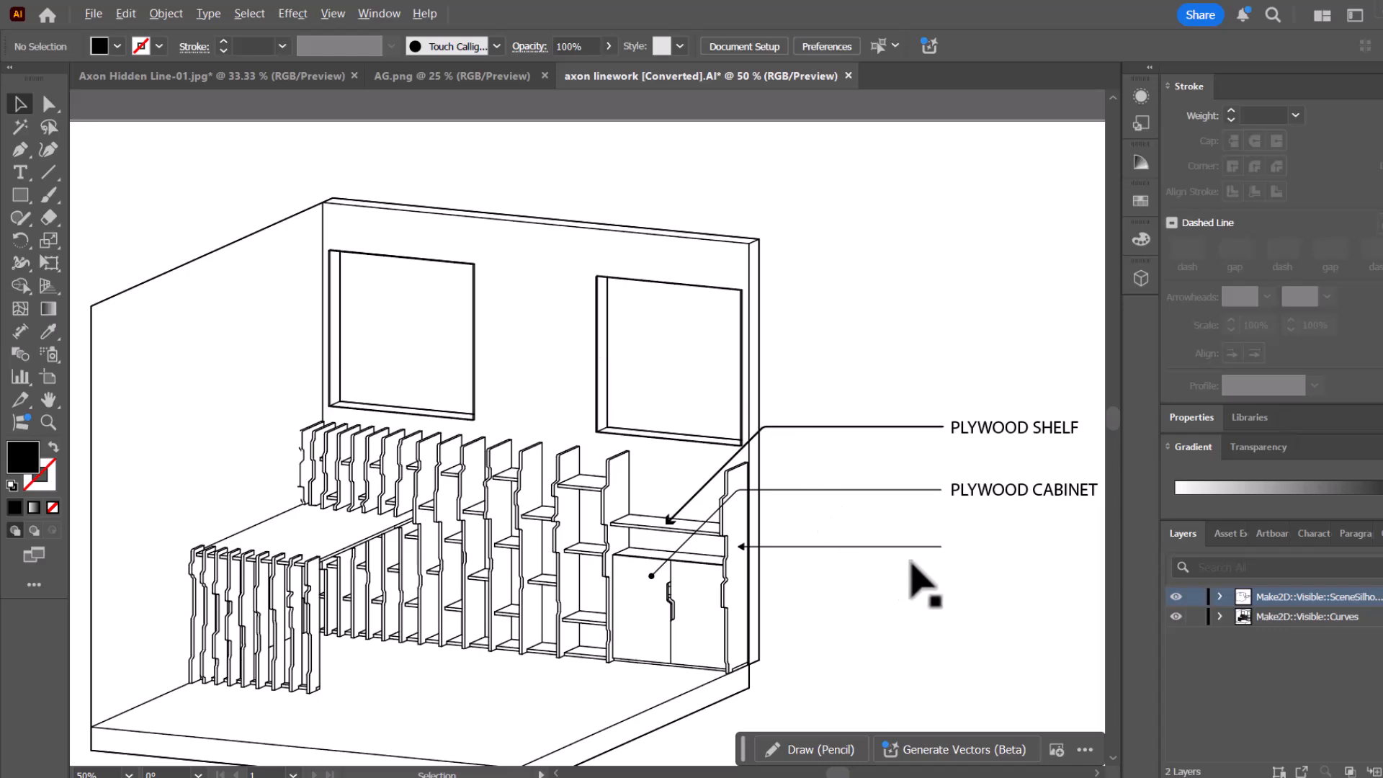
{"action": "scroll", "coordinate": [907, 572], "scroll_direction": "up", "scroll_amount": 2}
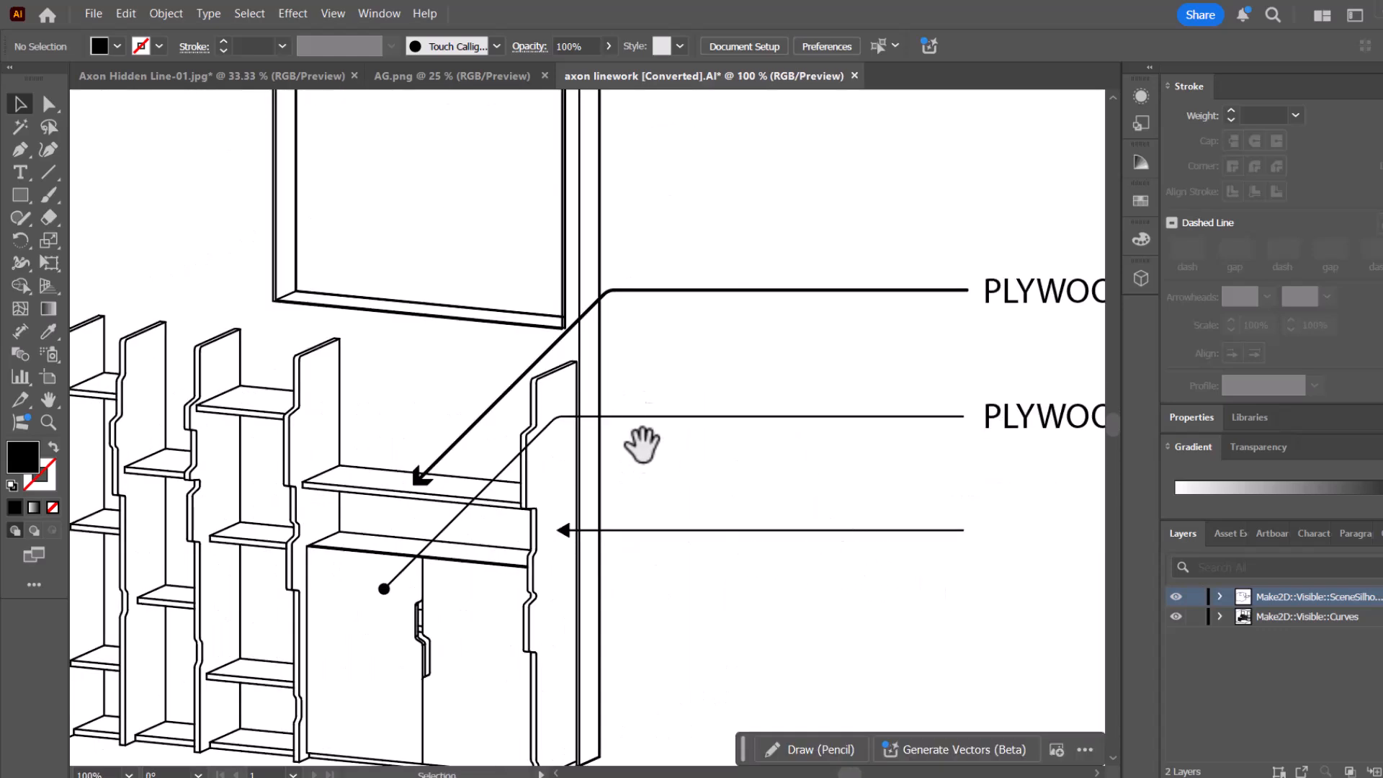
{"action": "scroll", "coordinate": [791, 299], "scroll_direction": "down", "scroll_amount": 3}
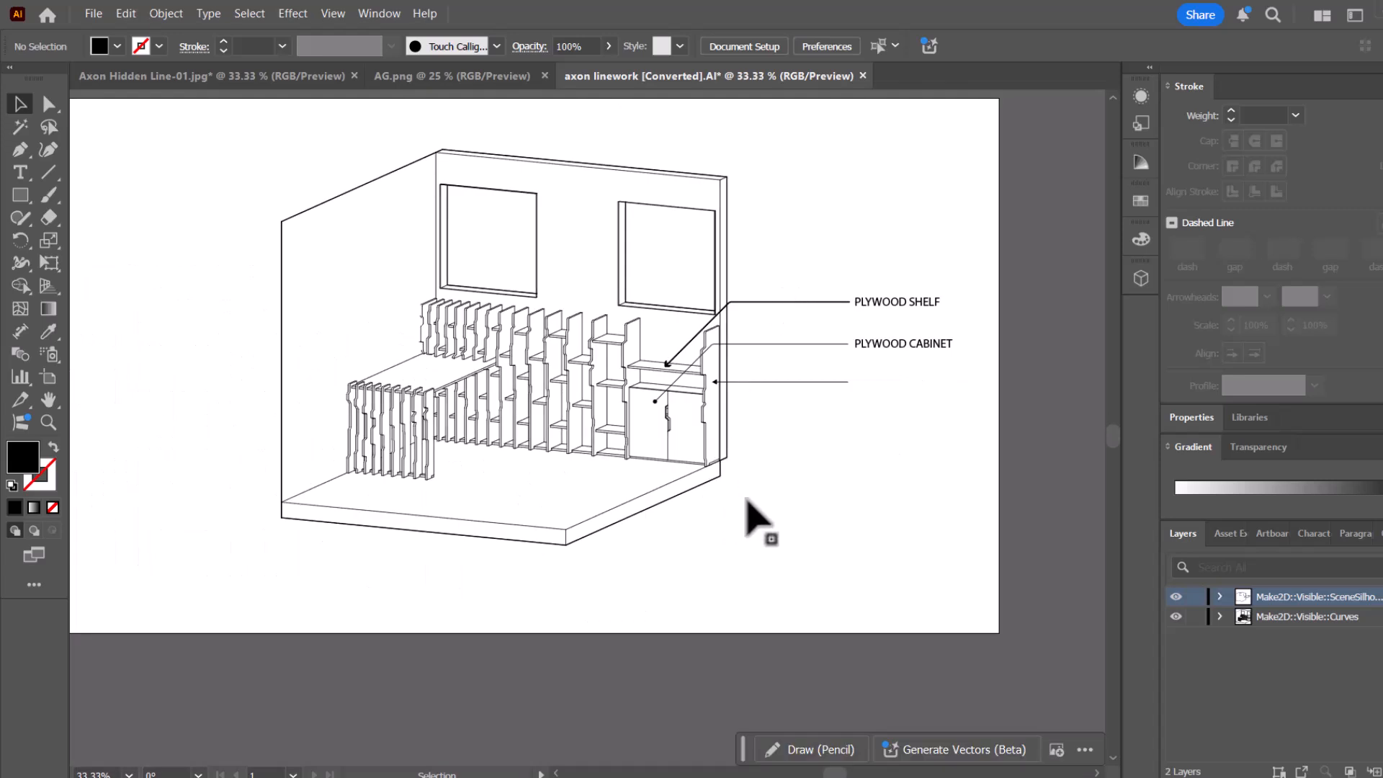
Draw a vertical line straight down from the lower left corner of the room's floor slab with the Line Segment tool.
{"action": "left_click", "coordinate": [41, 176]}
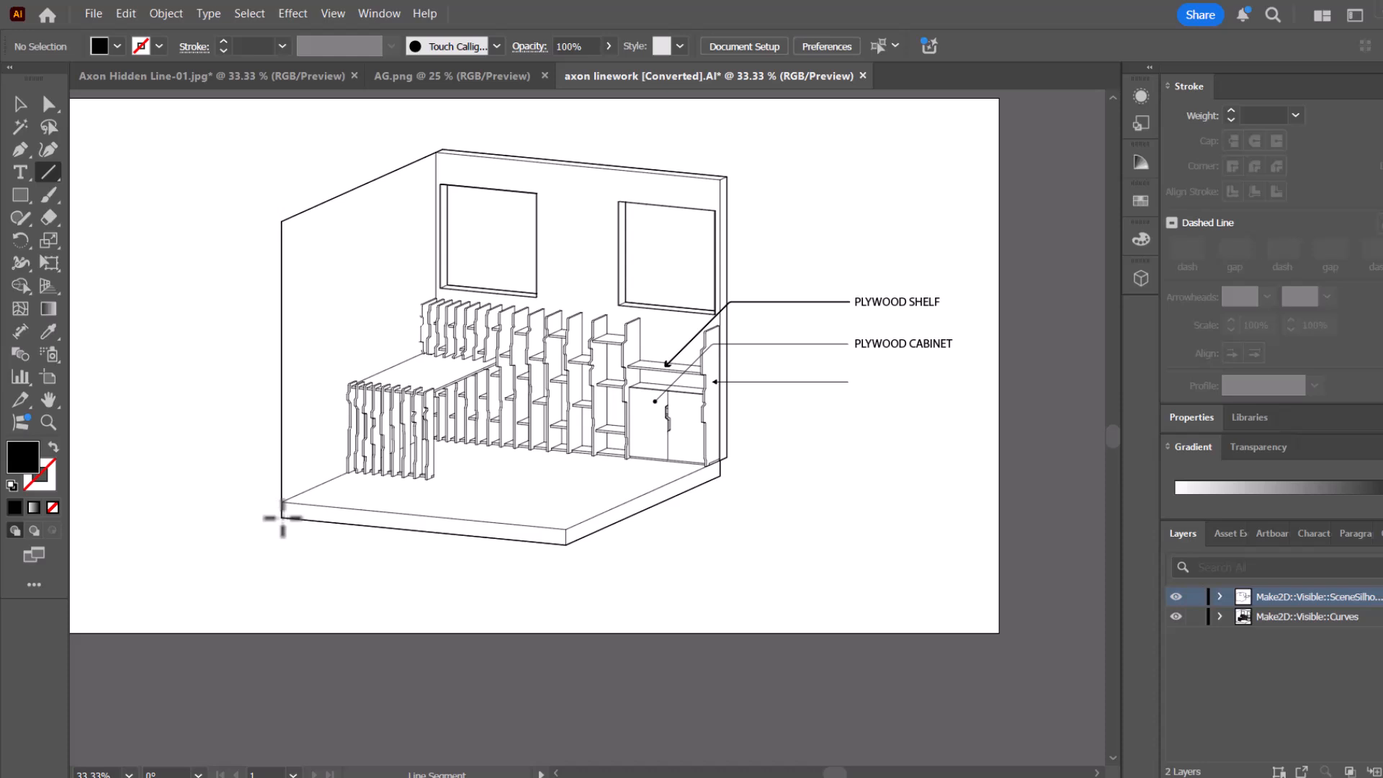
{"action": "left_click_drag", "start_coordinate": [282, 609], "coordinate": [282, 609]}
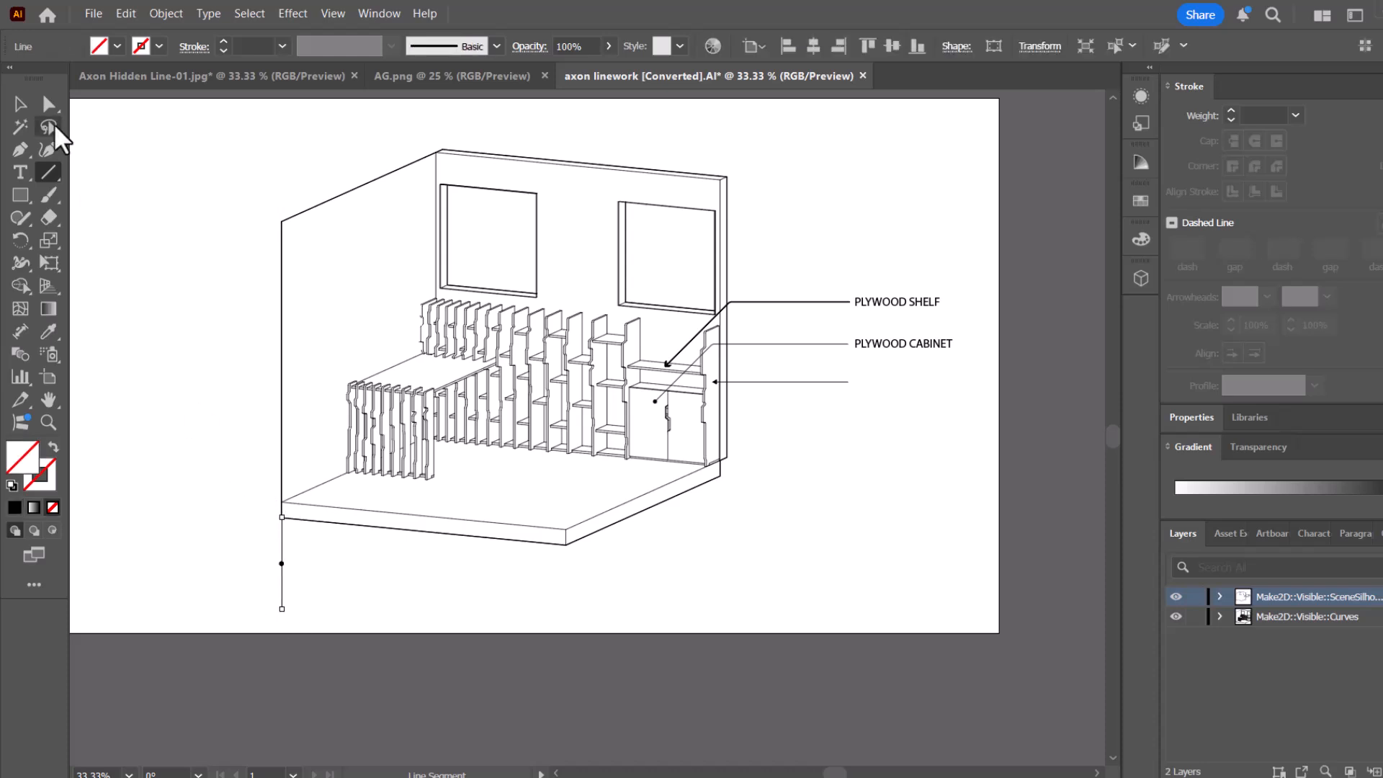
Apply a white stroke to the new vertical line below the floor slab and deselect it.
{"action": "left_click", "coordinate": [51, 107]}
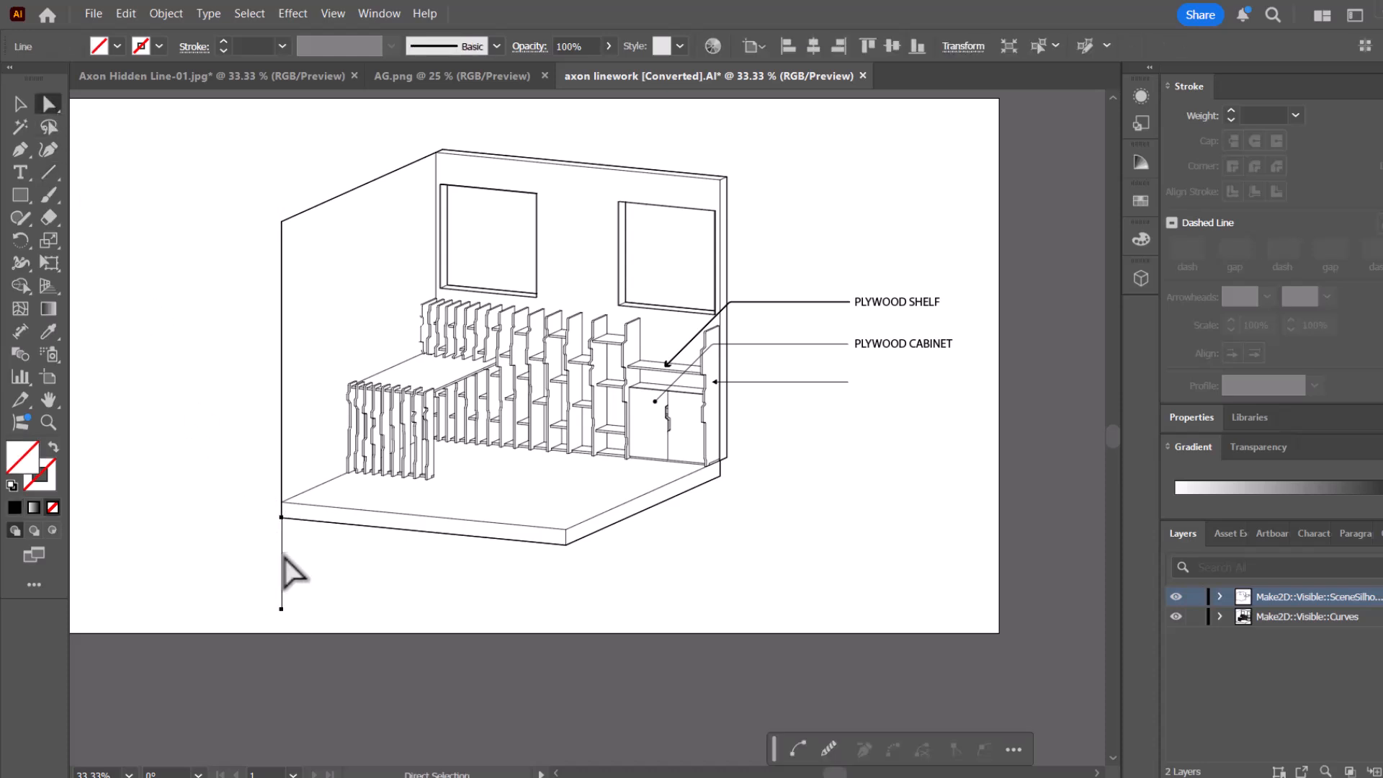
{"action": "double_click", "coordinate": [45, 484]}
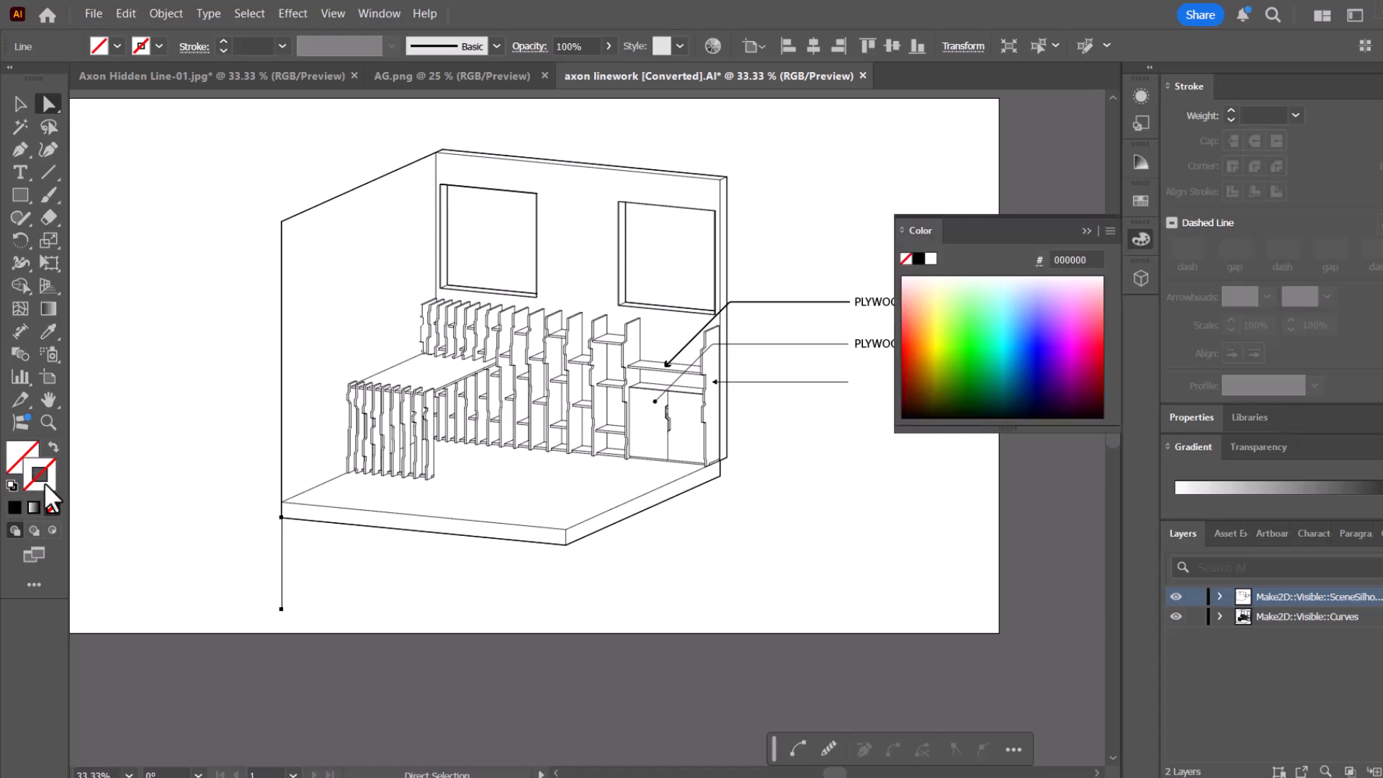
{"action": "left_click_drag", "start_coordinate": [657, 317], "coordinate": [275, 589]}
{"action": "left_click", "coordinate": [925, 286]}
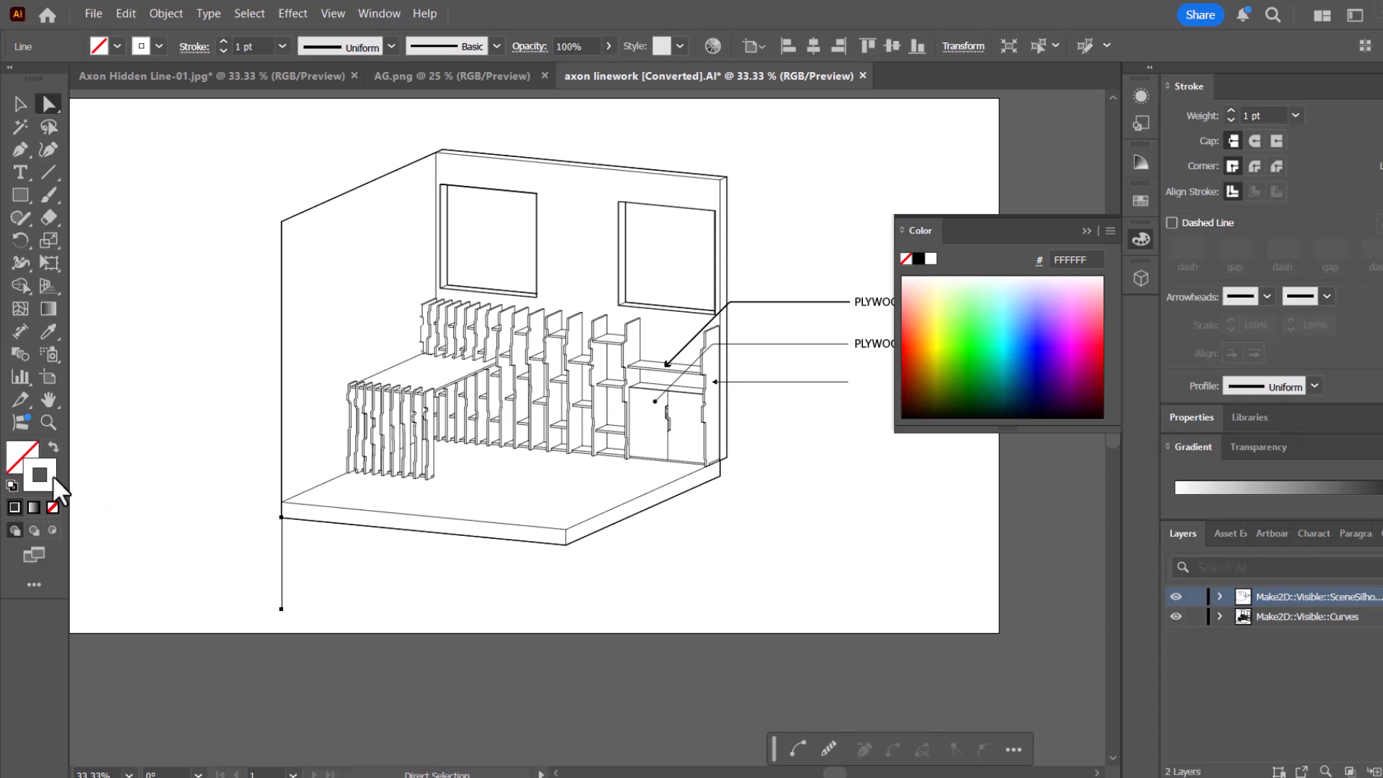
{"action": "key", "text": "ctrl+shift+a"}
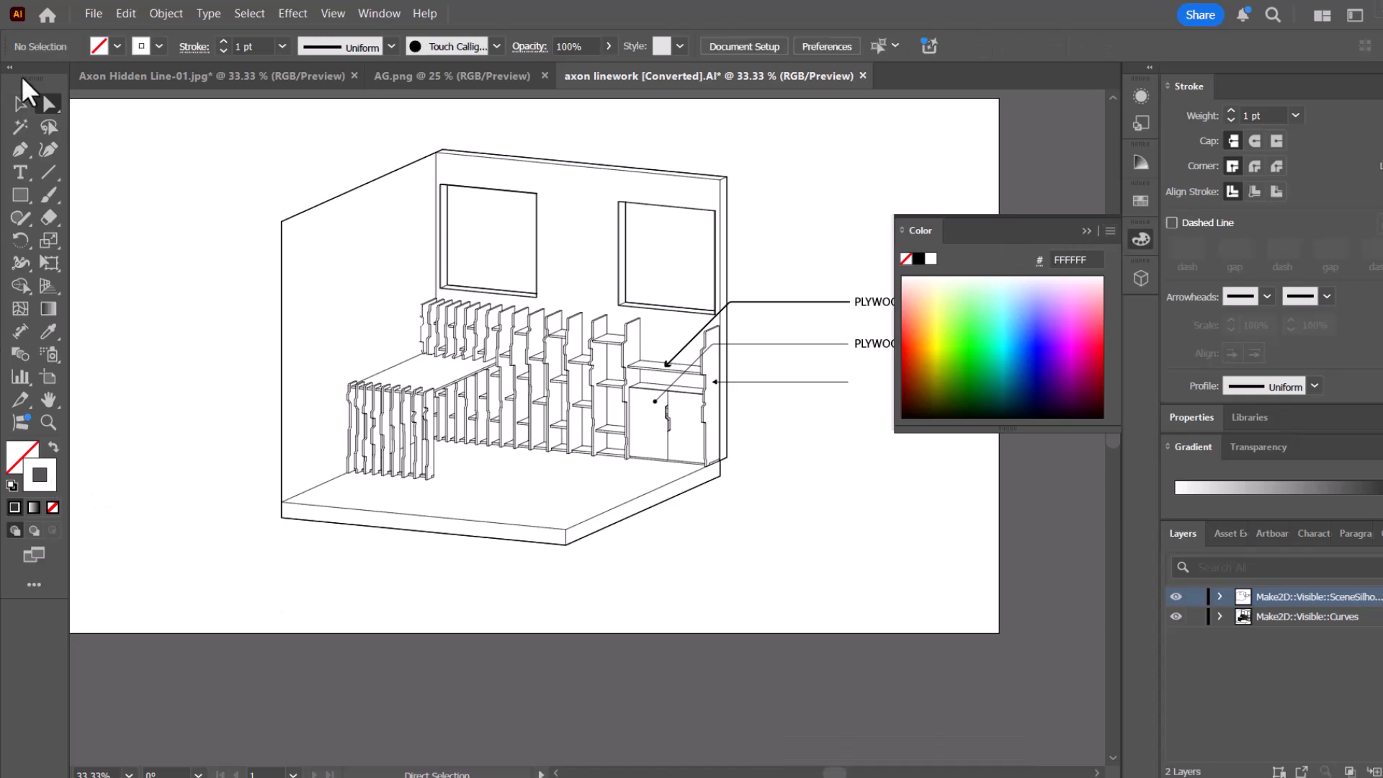
Reselect the vertical line below the slab, set its stroke colour to 000000, and deselect it.
{"action": "left_click", "coordinate": [19, 103]}
{"action": "left_click_drag", "start_coordinate": [272, 578], "coordinate": [179, 548]}
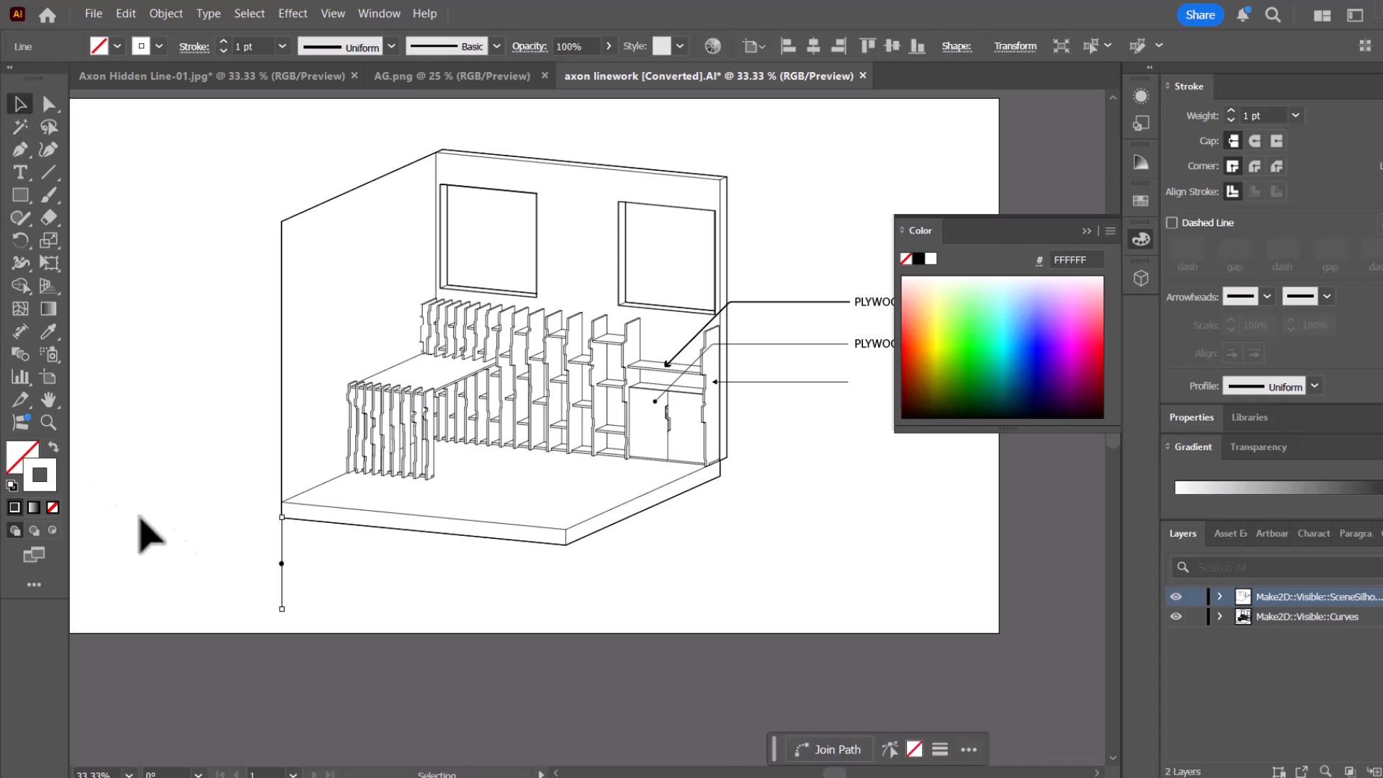
{"action": "double_click", "coordinate": [52, 480]}
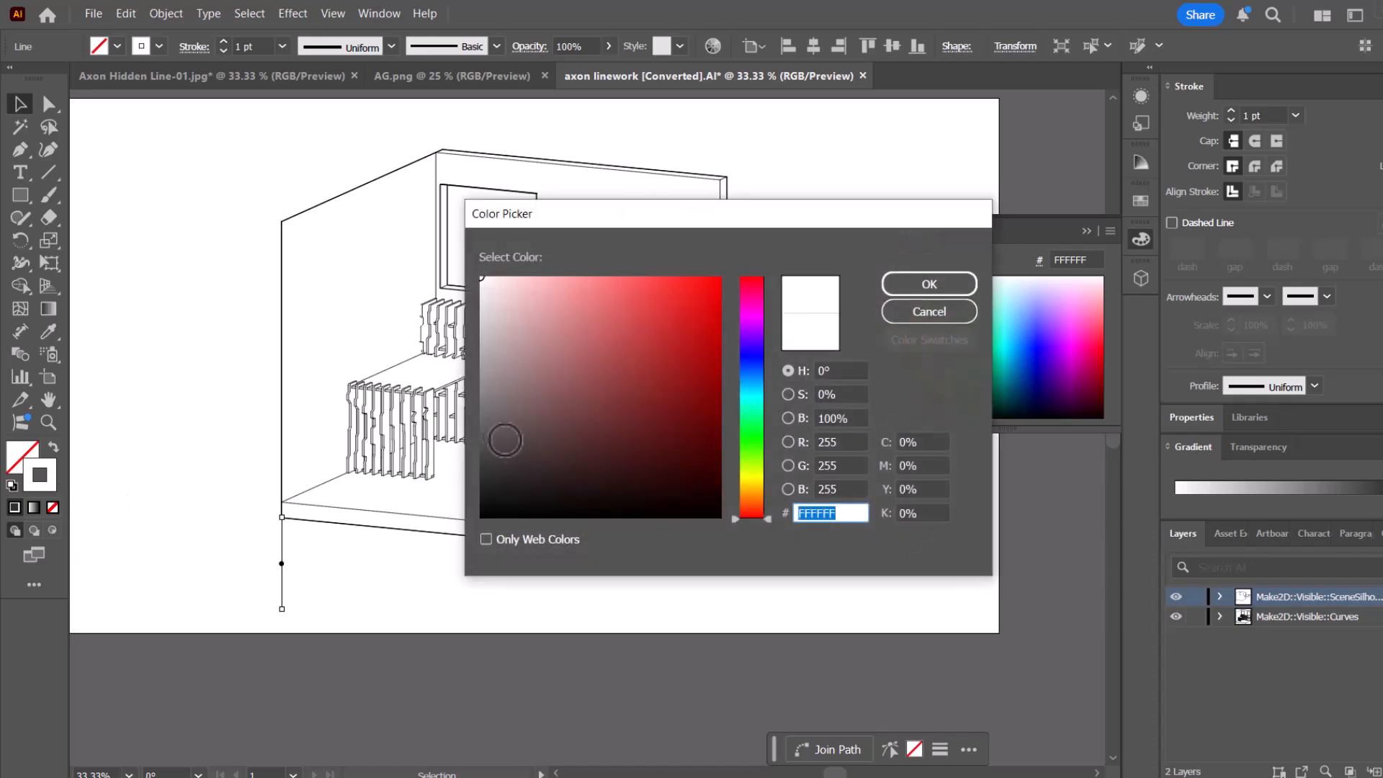
{"action": "type", "text": "000000"}
{"action": "left_click", "coordinate": [906, 283]}
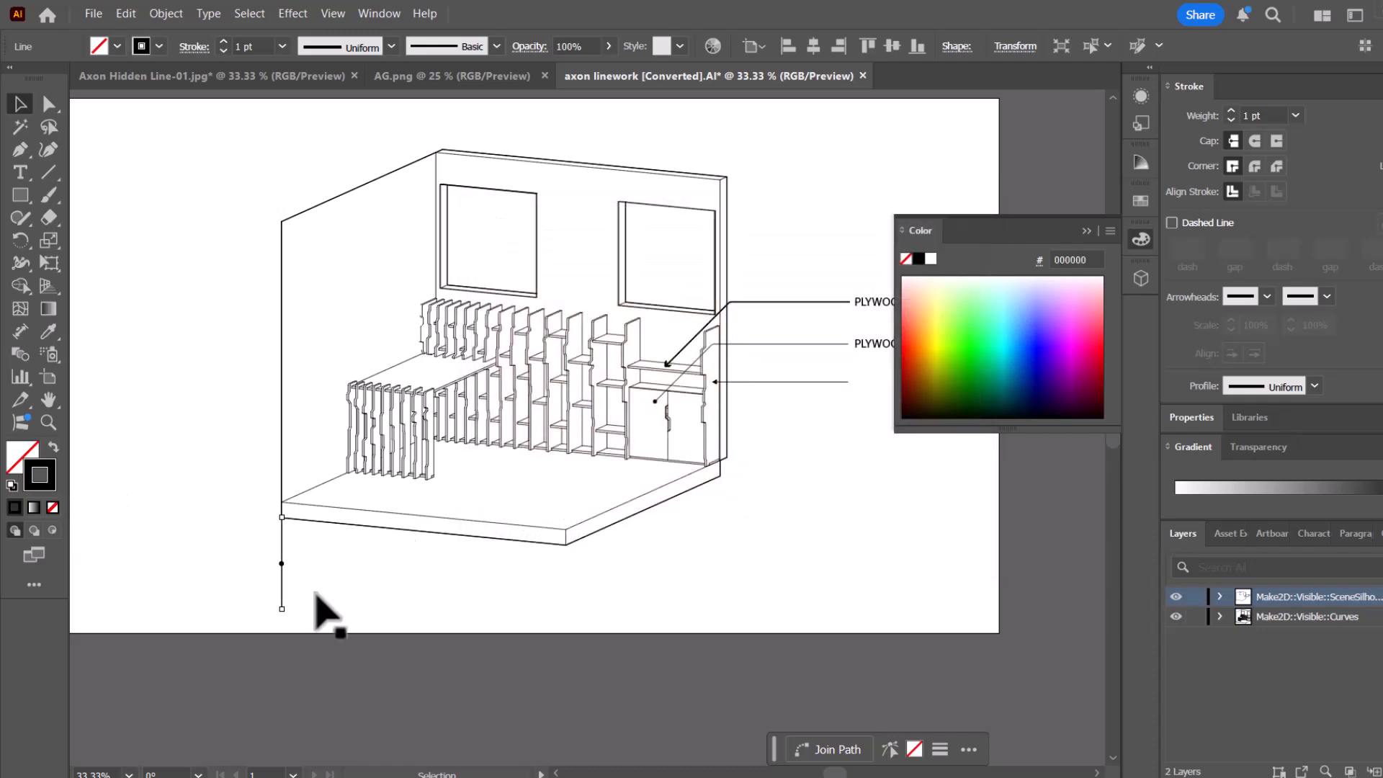
{"action": "left_click", "coordinate": [317, 608]}
Turn the vertical line below the slab into a dashed line with 12 pt dashes.
{"action": "scroll", "coordinate": [317, 608], "scroll_direction": "up", "scroll_amount": 2}
{"action": "left_click", "coordinate": [255, 556]}
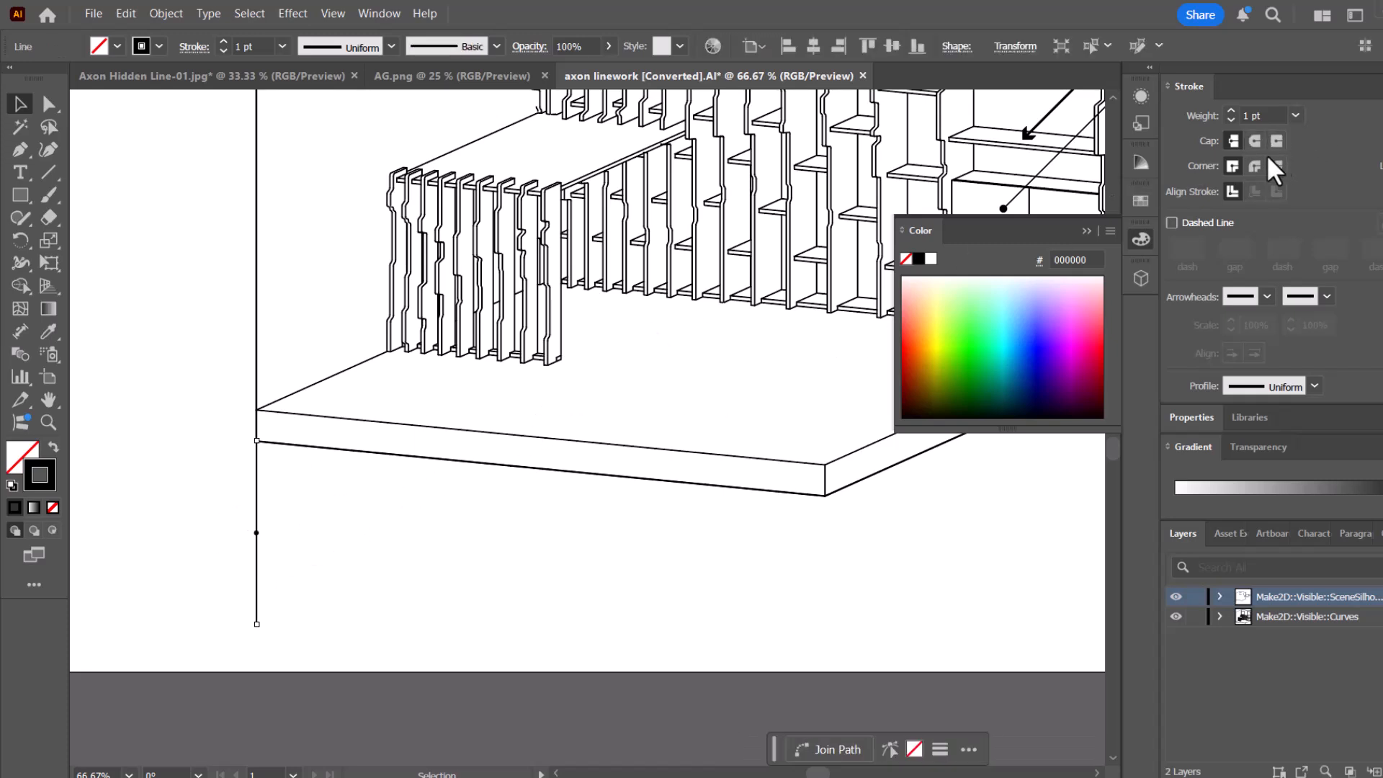
{"action": "left_click", "coordinate": [1171, 223]}
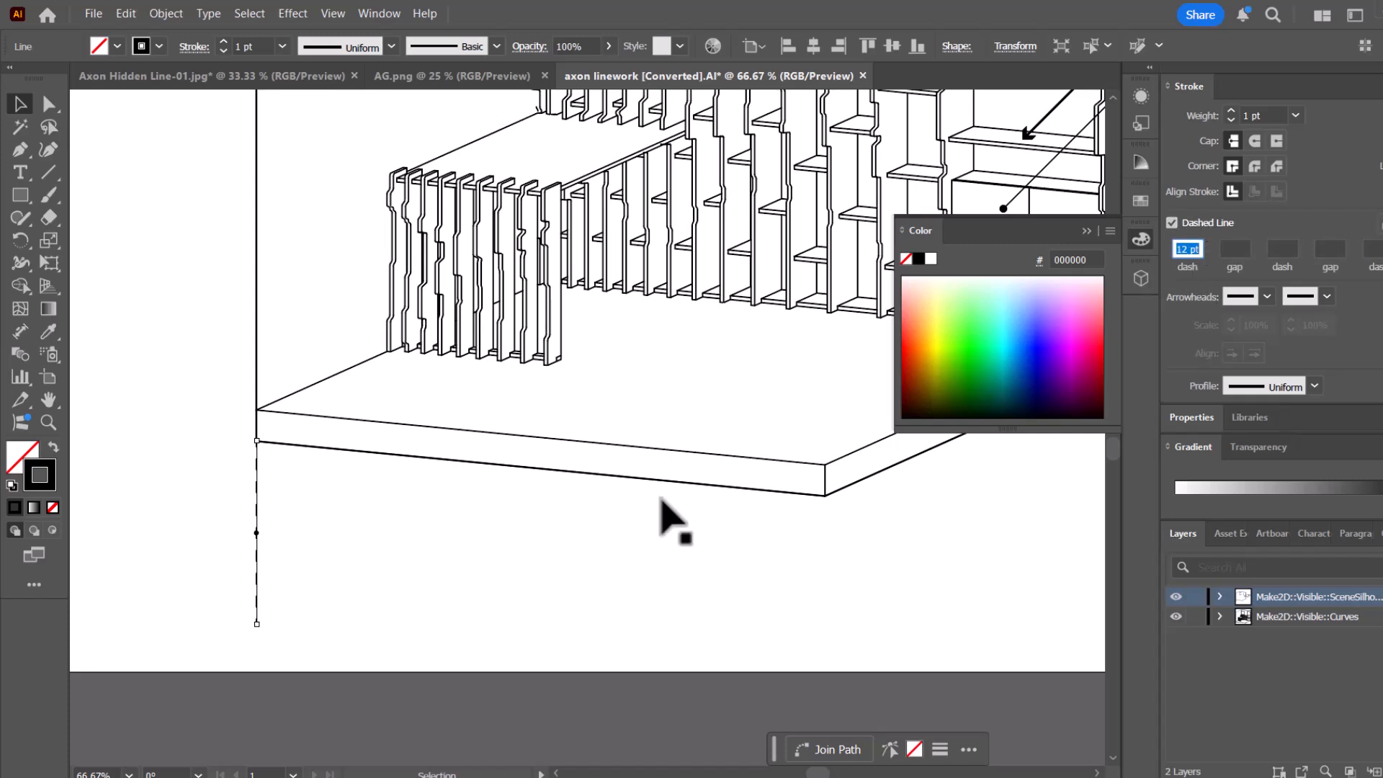
{"action": "scroll", "coordinate": [249, 533], "scroll_direction": "up", "scroll_amount": 1}
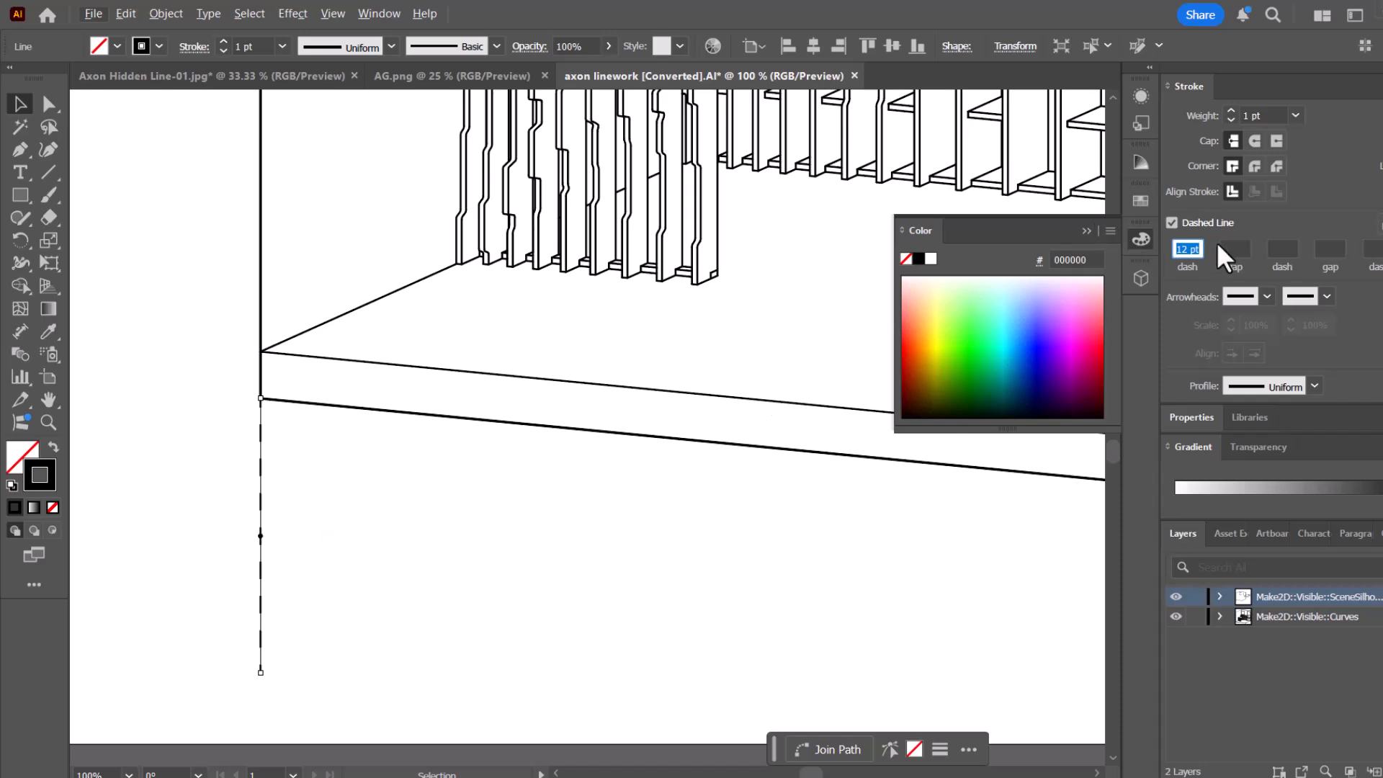
{"action": "scroll", "coordinate": [292, 561], "scroll_direction": "down", "scroll_amount": 1}
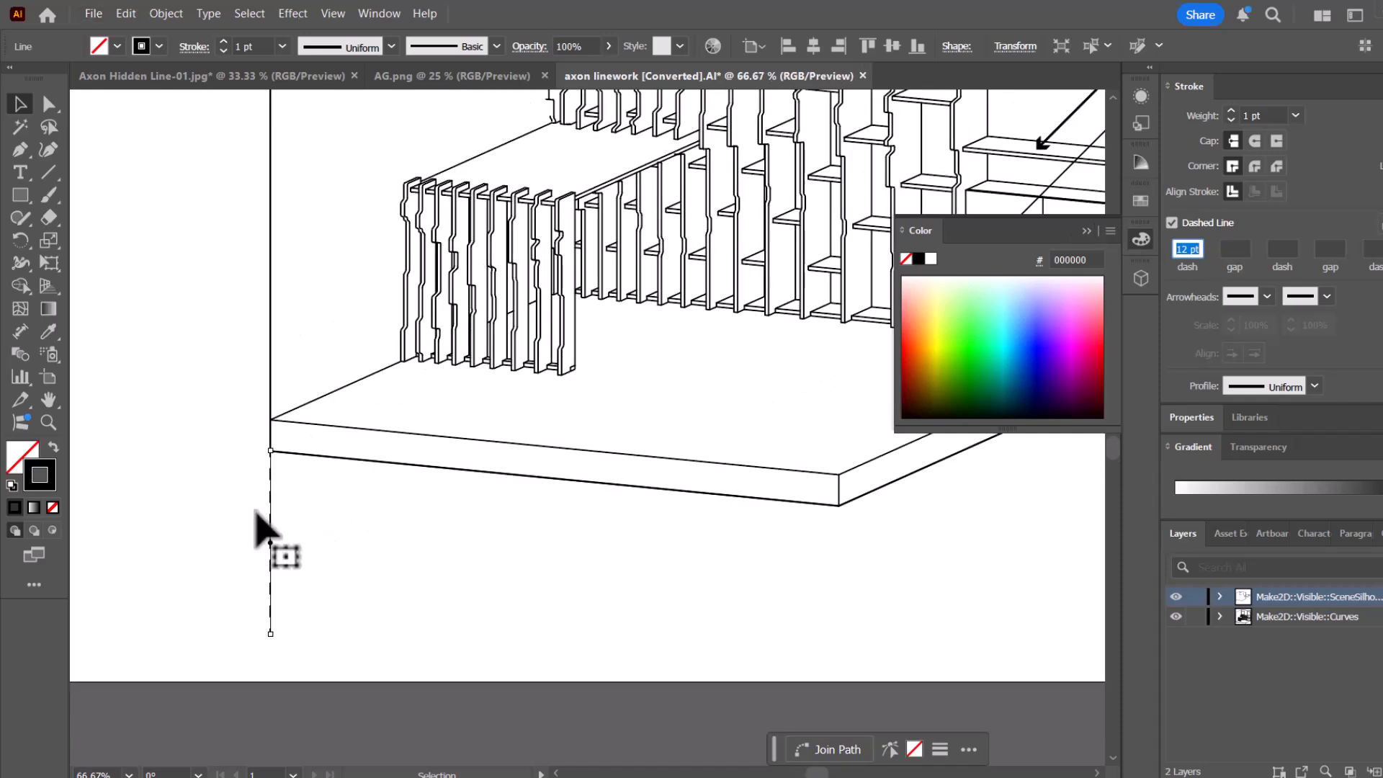
{"action": "key", "text": "alt"}
Draw a second dashed line slanting across the bench top towards the shelving, and deselect it.
{"action": "left_click", "coordinate": [47, 175]}
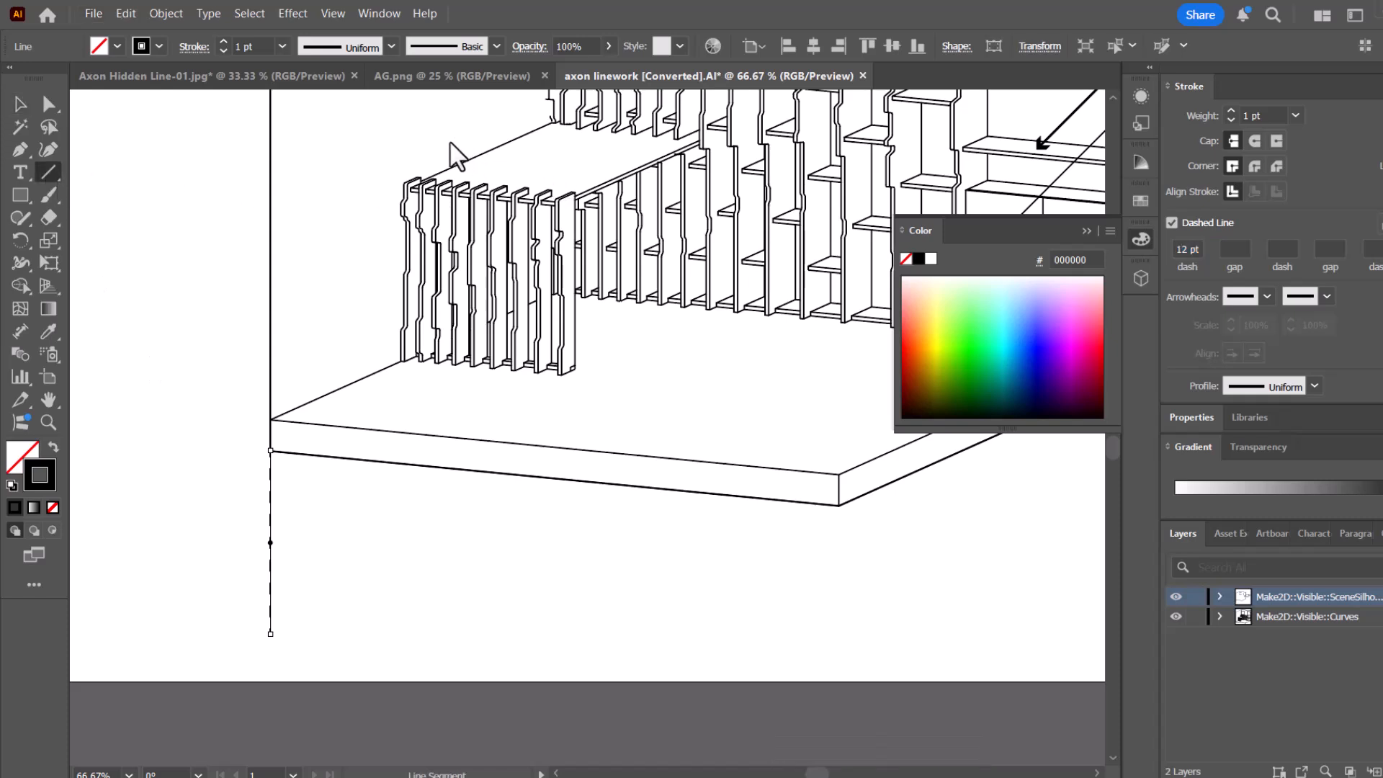
{"action": "left_click_drag", "start_coordinate": [602, 171], "coordinate": [697, 173]}
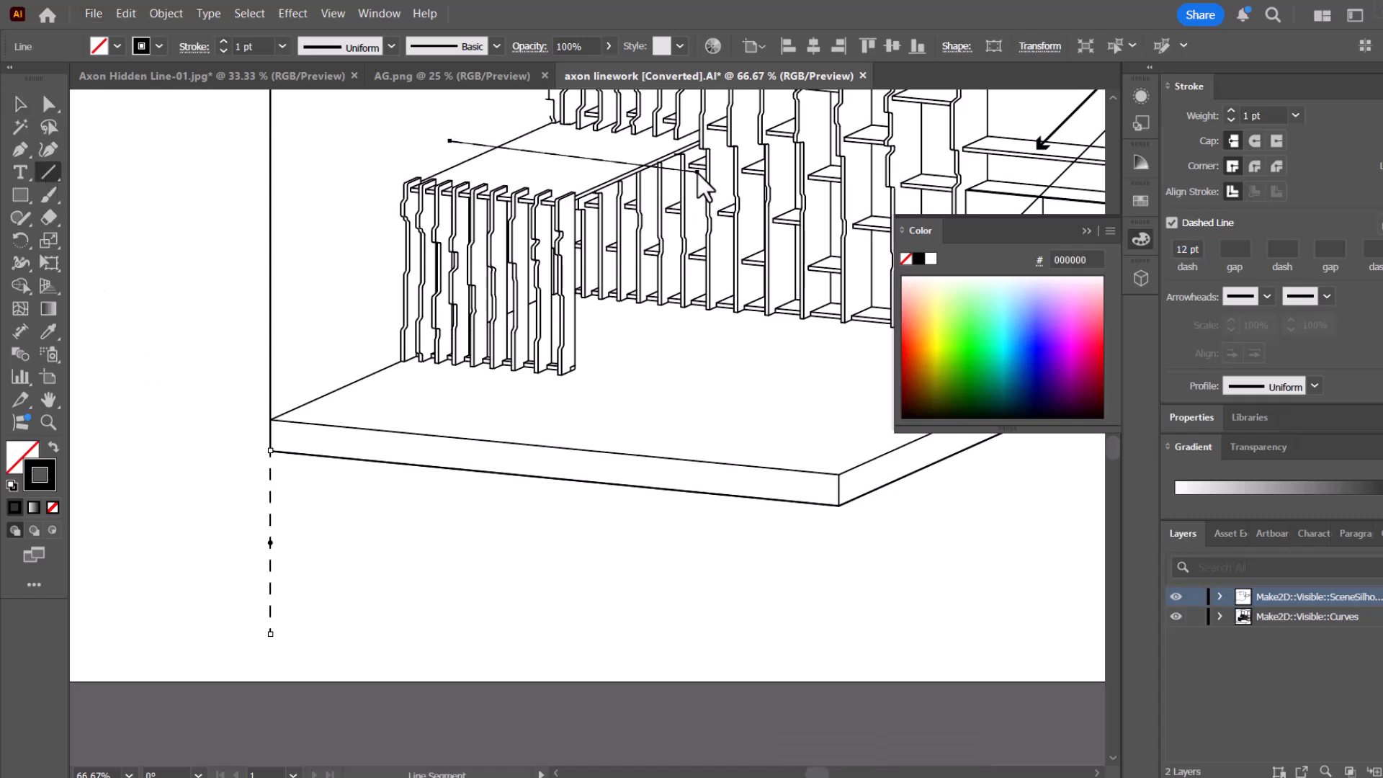
{"action": "left_click", "coordinate": [27, 106]}
{"action": "left_click", "coordinate": [111, 173]}
Give the line across the bench top a pattern of 6 pt dash, 3 pt gap, 3 pt dash and 3 pt gap.
{"action": "scroll", "coordinate": [504, 331], "scroll_direction": "up", "scroll_amount": 3}
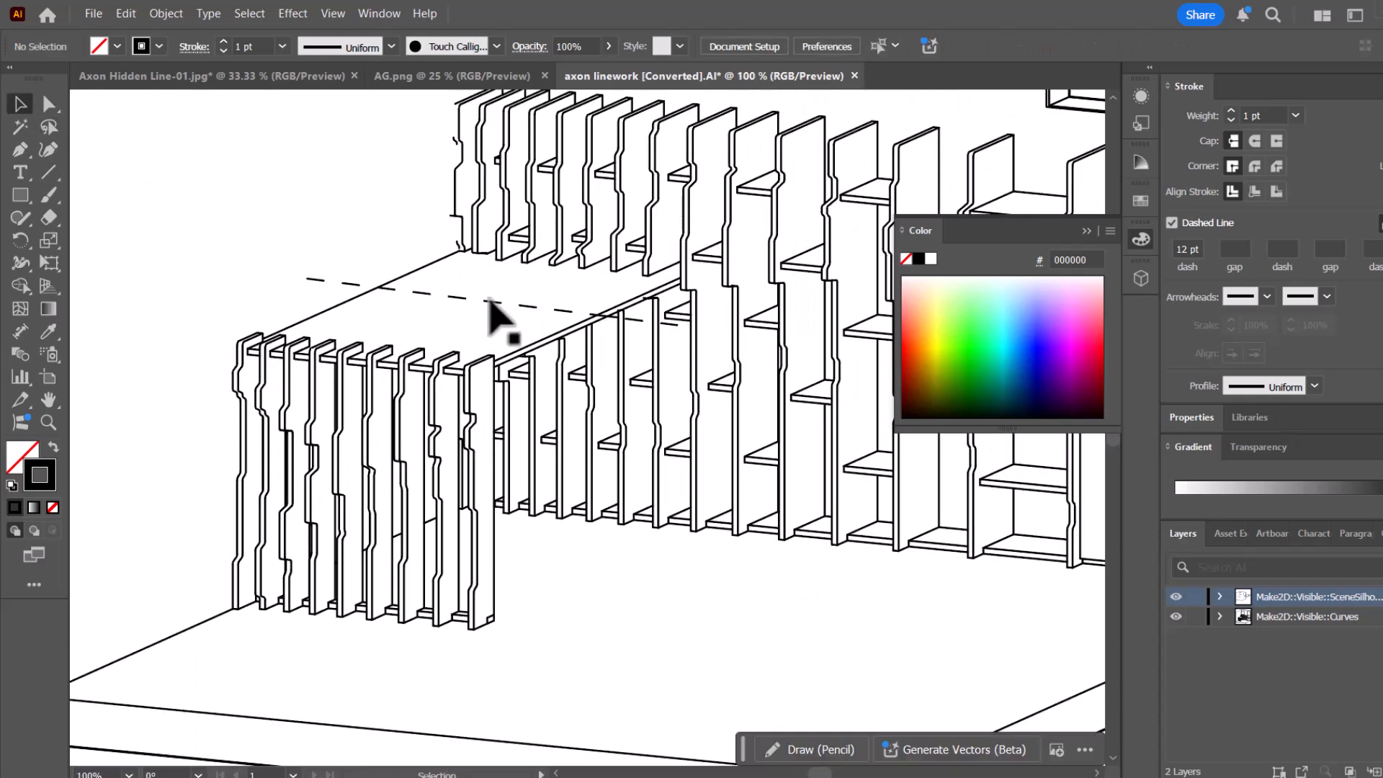
{"action": "left_click", "coordinate": [489, 300]}
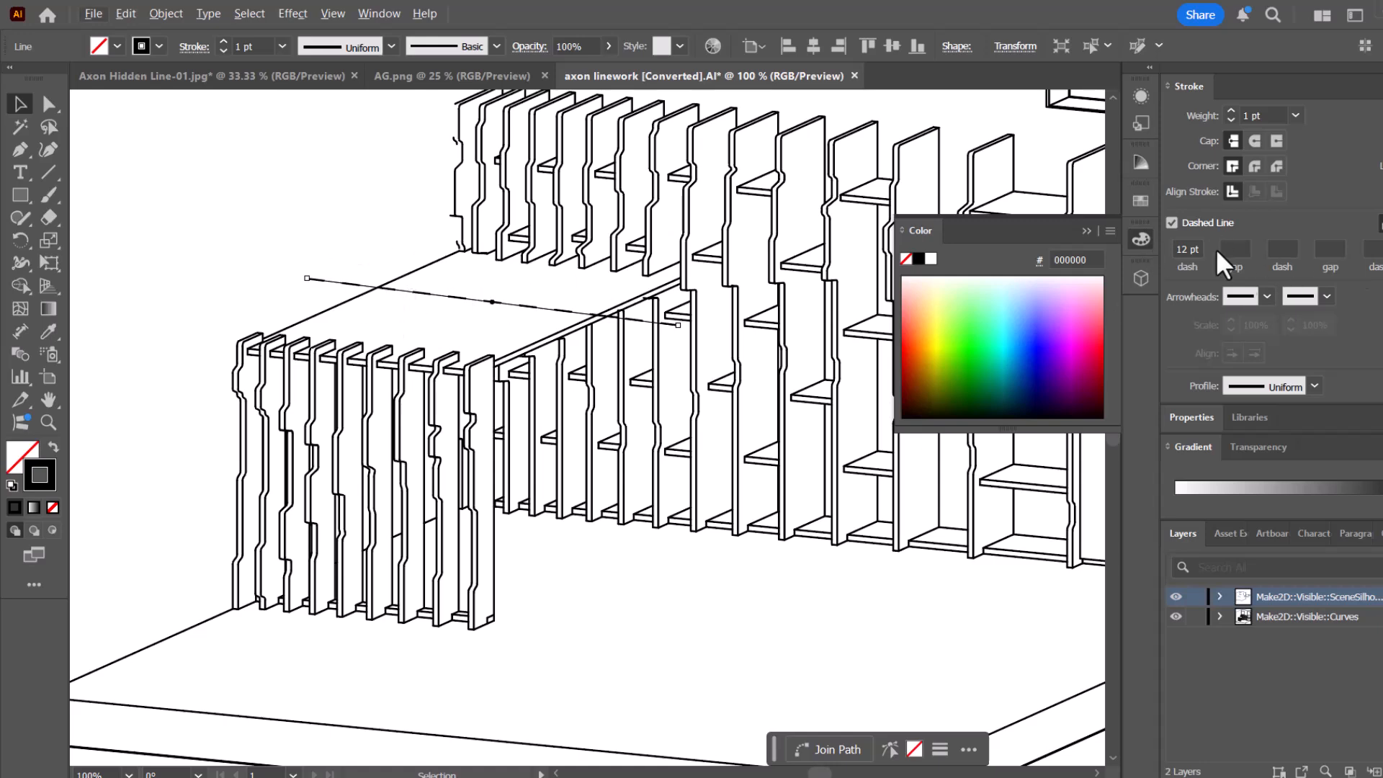
{"action": "left_click_drag", "start_coordinate": [592, 310], "coordinate": [531, 361]}
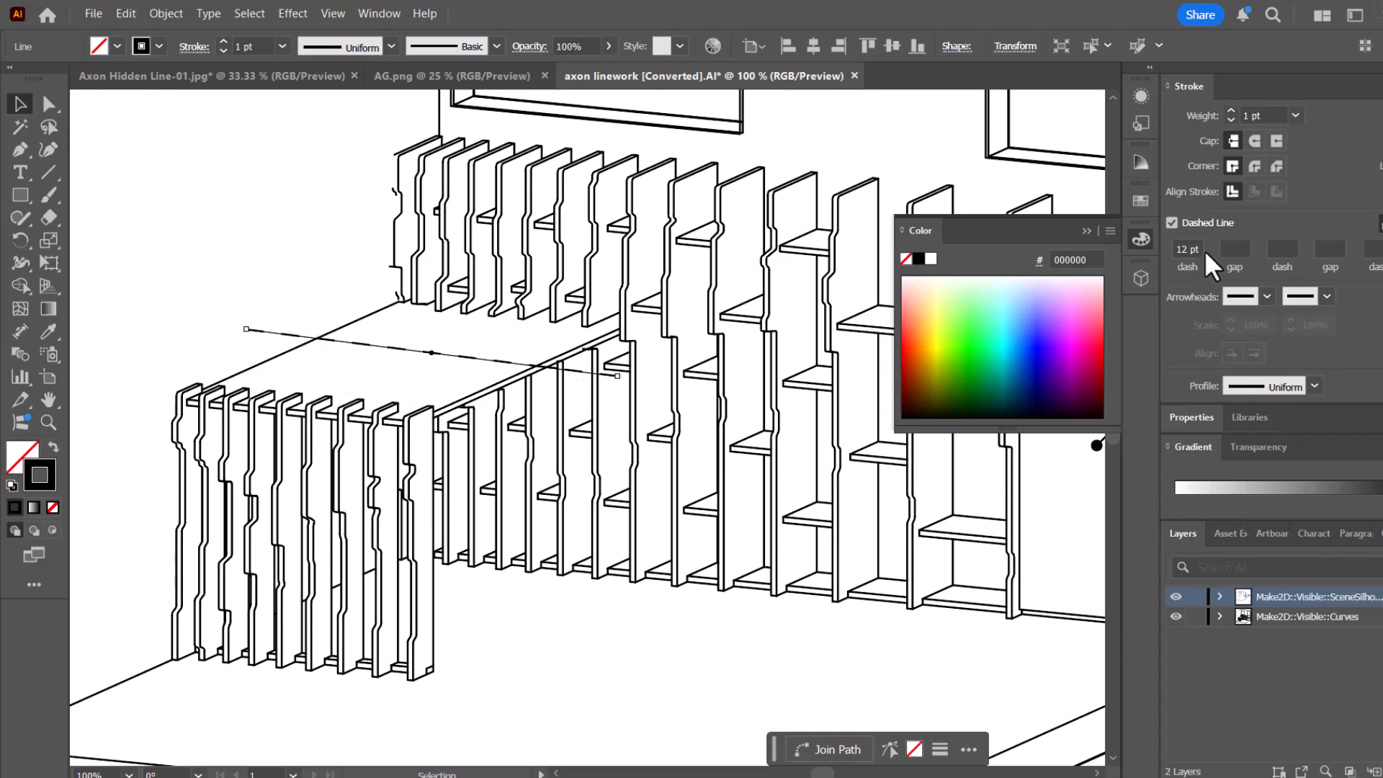
{"action": "left_click_drag", "start_coordinate": [1189, 249], "coordinate": [1158, 248]}
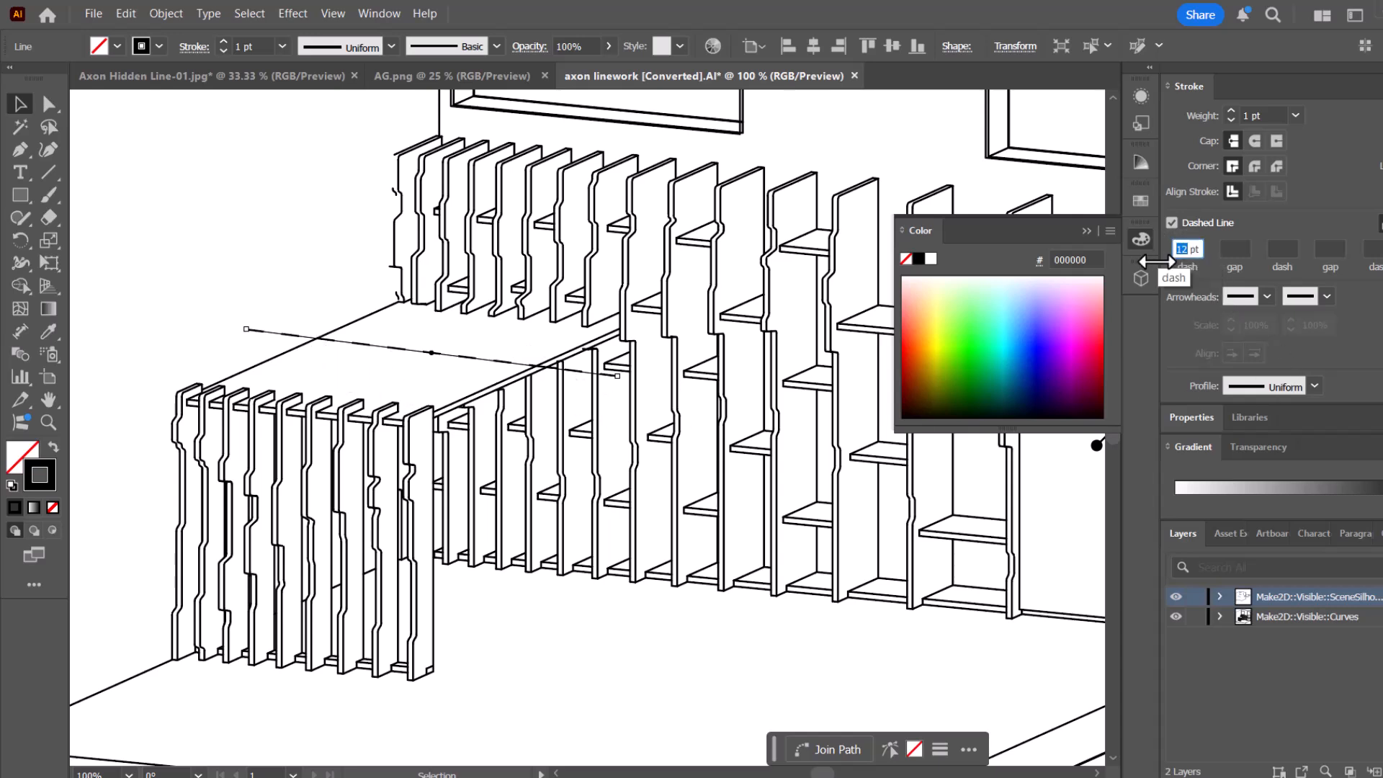
{"action": "type", "text": "6"}
{"action": "left_click", "coordinate": [1236, 248]}
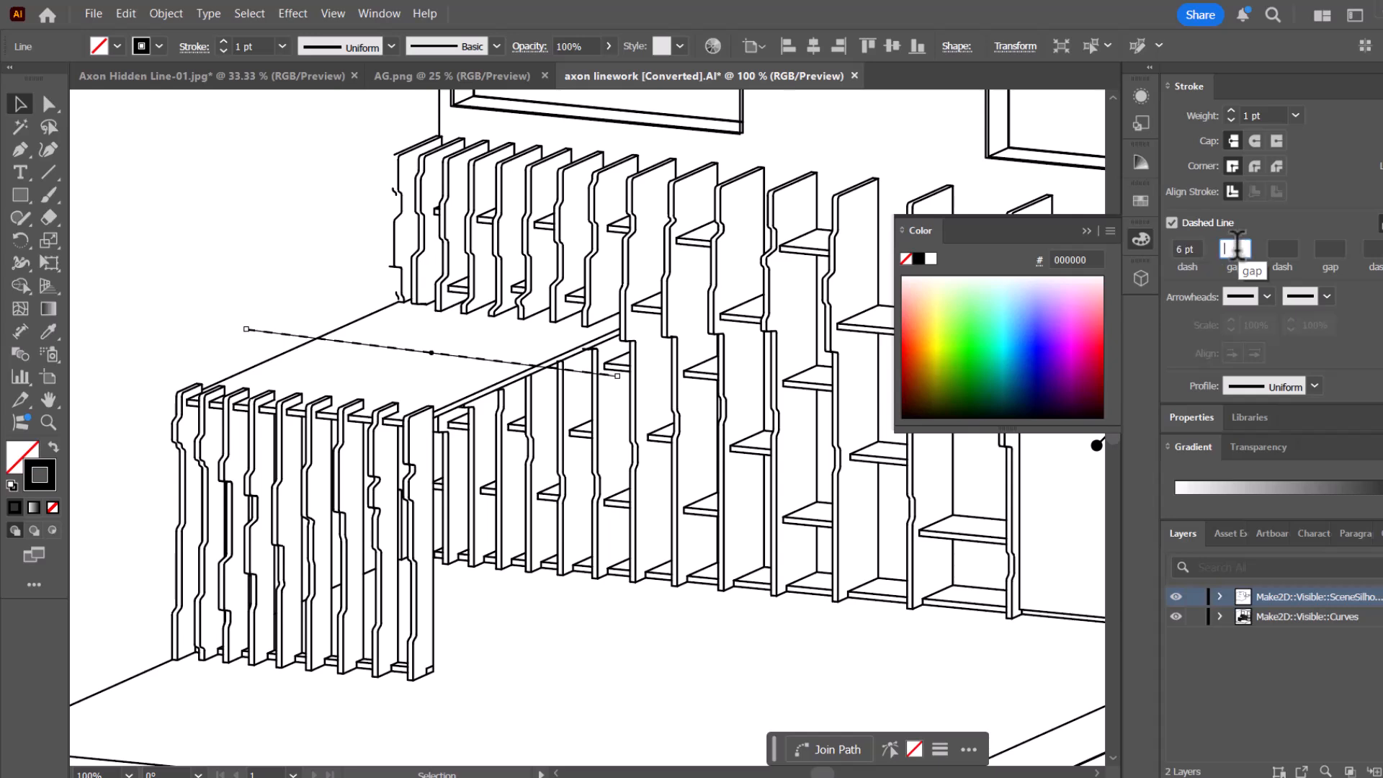
{"action": "left_click", "coordinate": [1285, 248]}
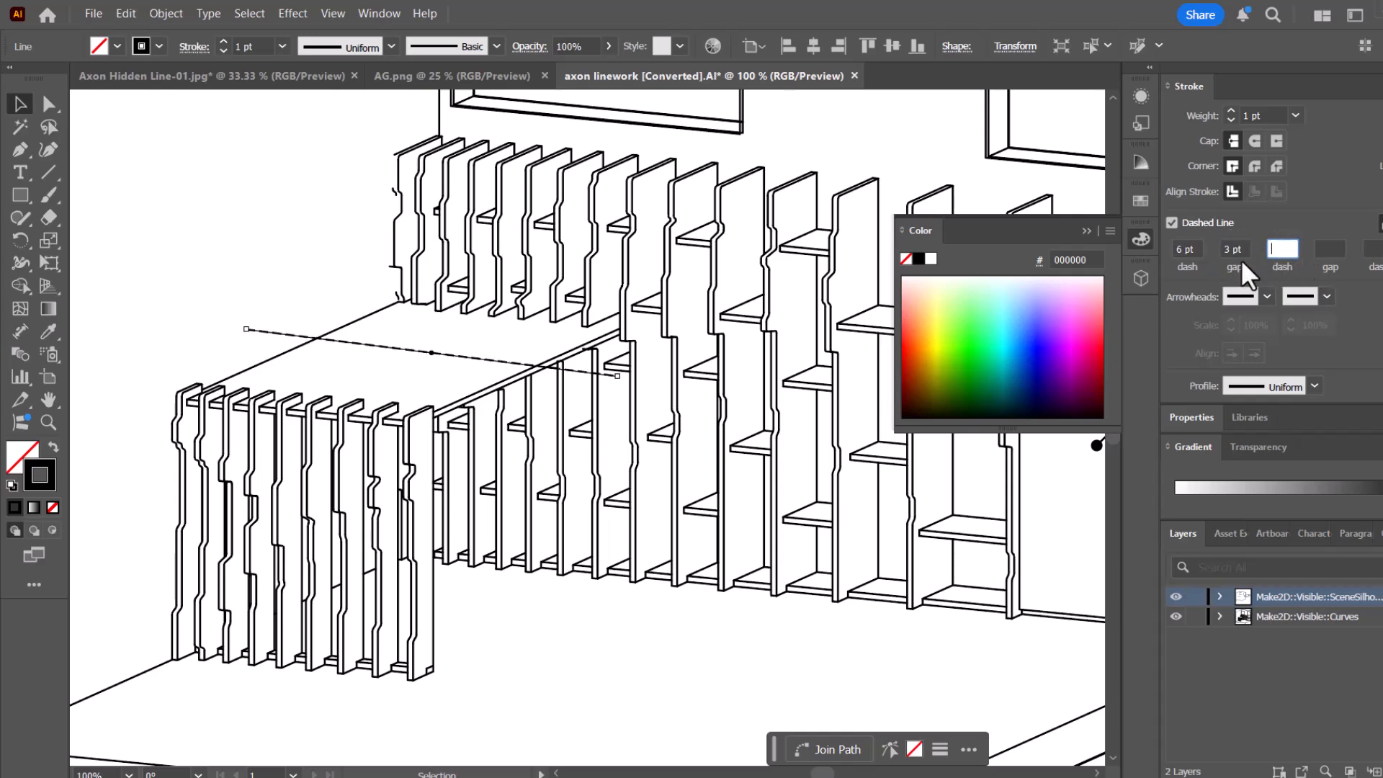
{"action": "left_click", "coordinate": [1340, 251]}
{"action": "type", "text": "3"}
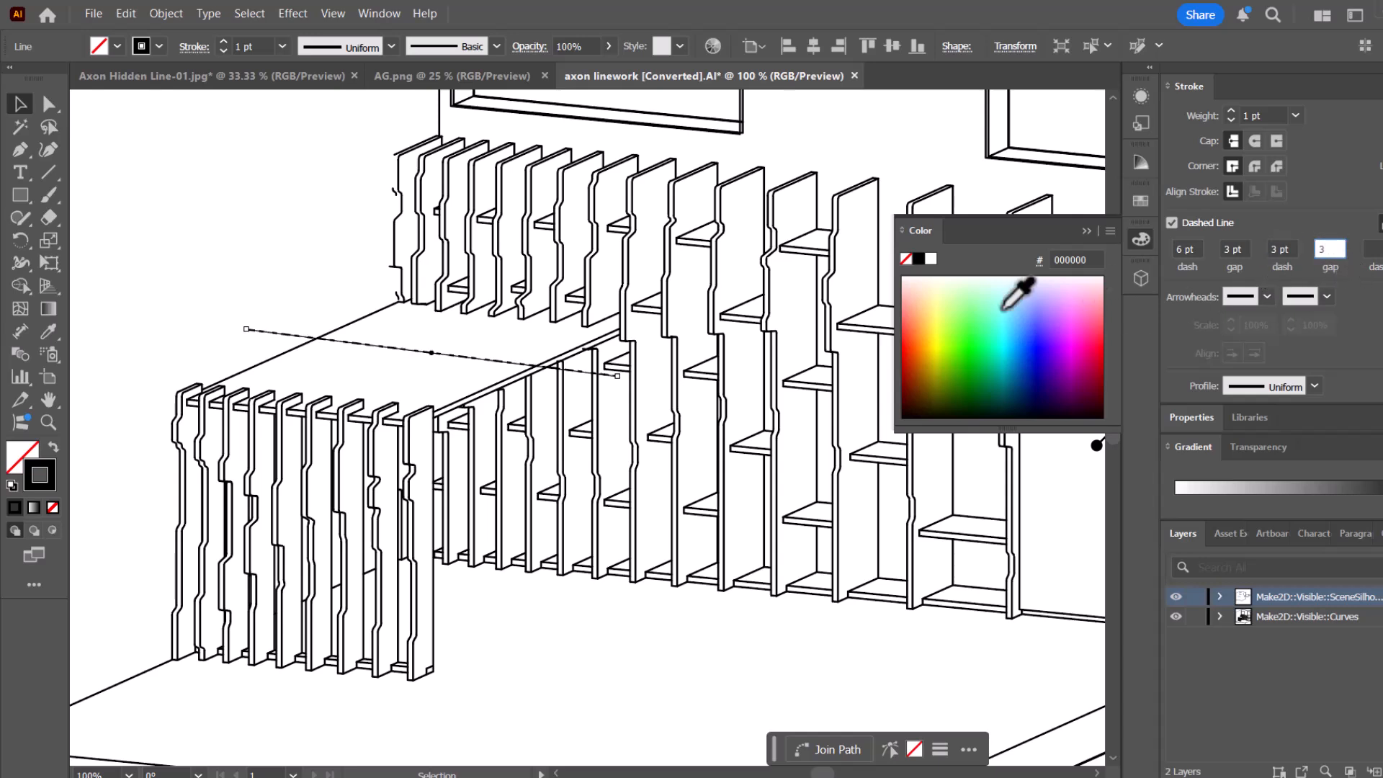
{"action": "left_click", "coordinate": [282, 246]}
Set the first dash of the bench-top line to 8 pt and deselect the line.
{"action": "scroll", "coordinate": [284, 353], "scroll_direction": "up", "scroll_amount": 3}
{"action": "scroll", "coordinate": [274, 342], "scroll_direction": "up", "scroll_amount": 1}
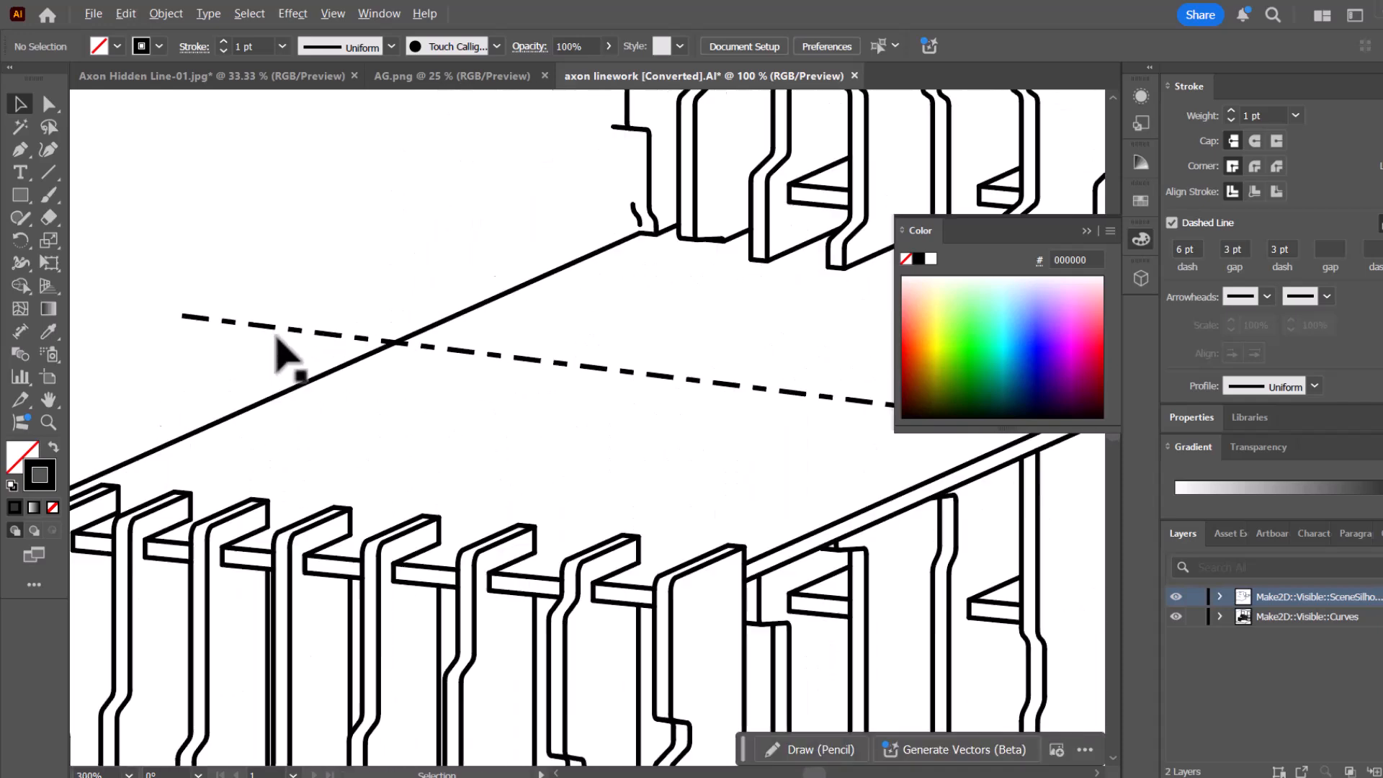
{"action": "scroll", "coordinate": [331, 353], "scroll_direction": "up", "scroll_amount": 2}
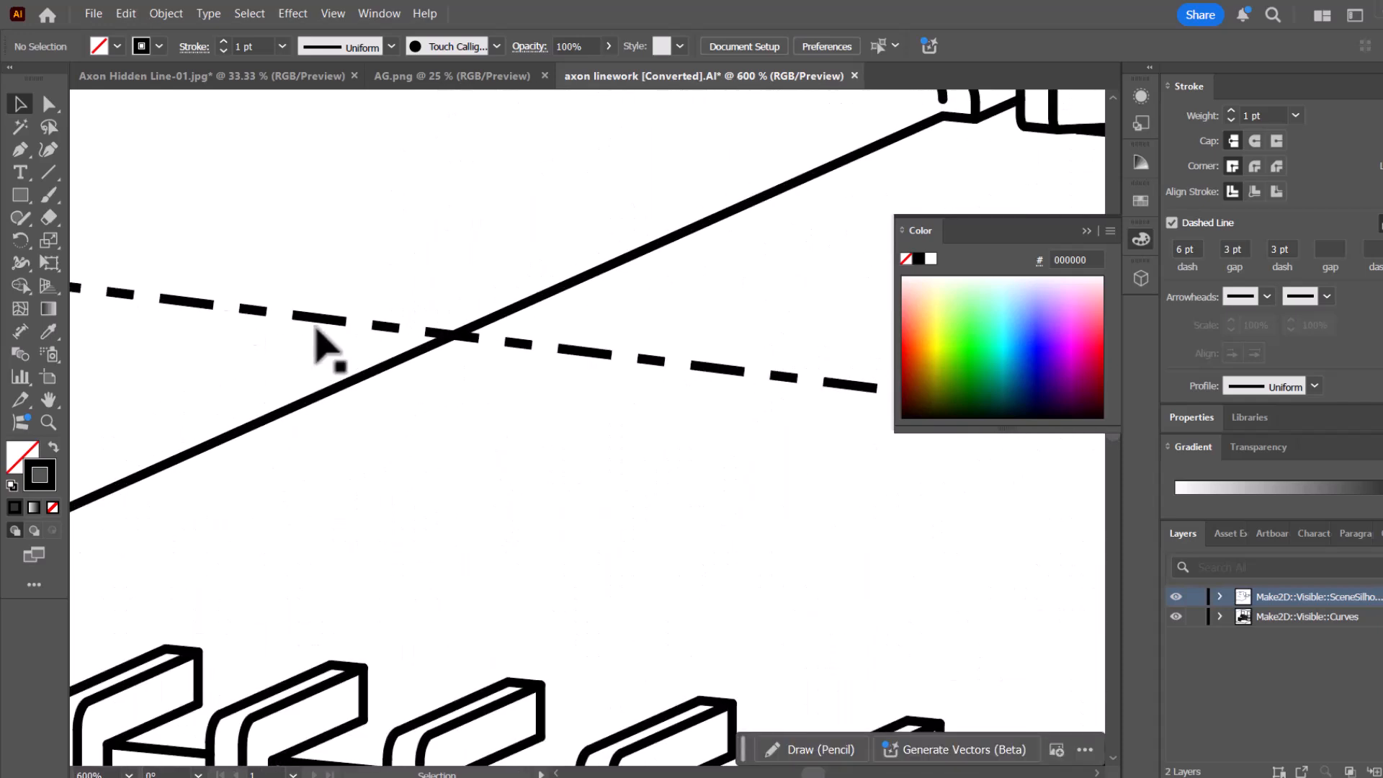
{"action": "scroll", "coordinate": [322, 371], "scroll_direction": "down", "scroll_amount": 1}
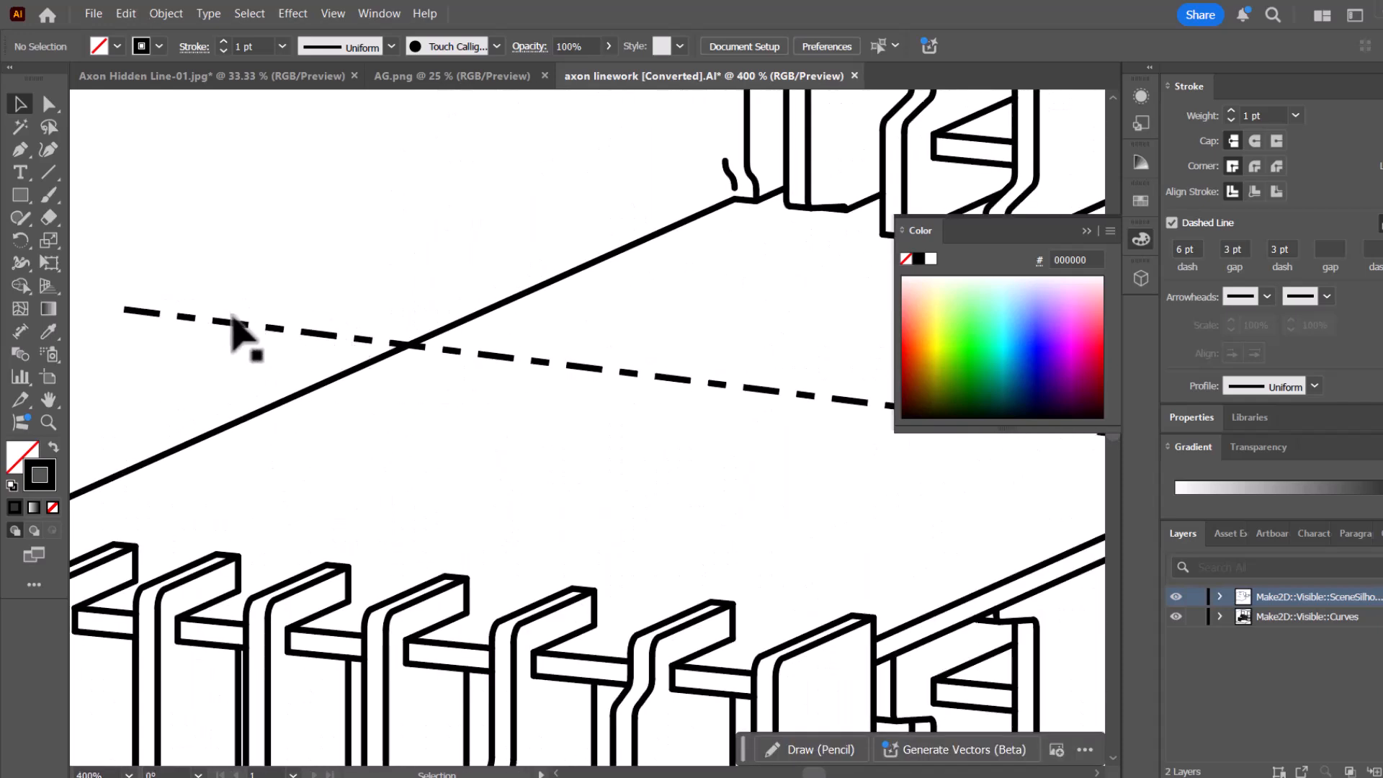
{"action": "scroll", "coordinate": [295, 378], "scroll_direction": "down", "scroll_amount": 2}
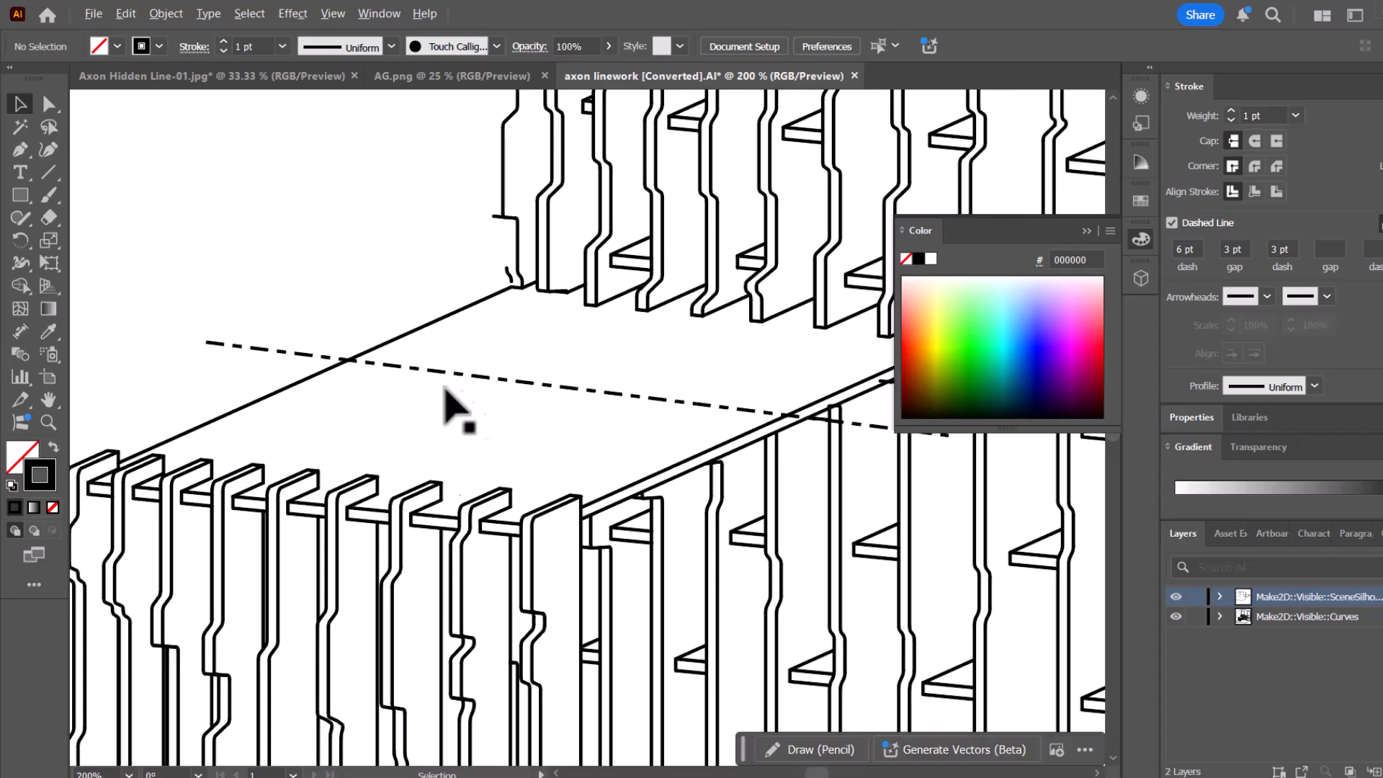
{"action": "left_click", "coordinate": [274, 352]}
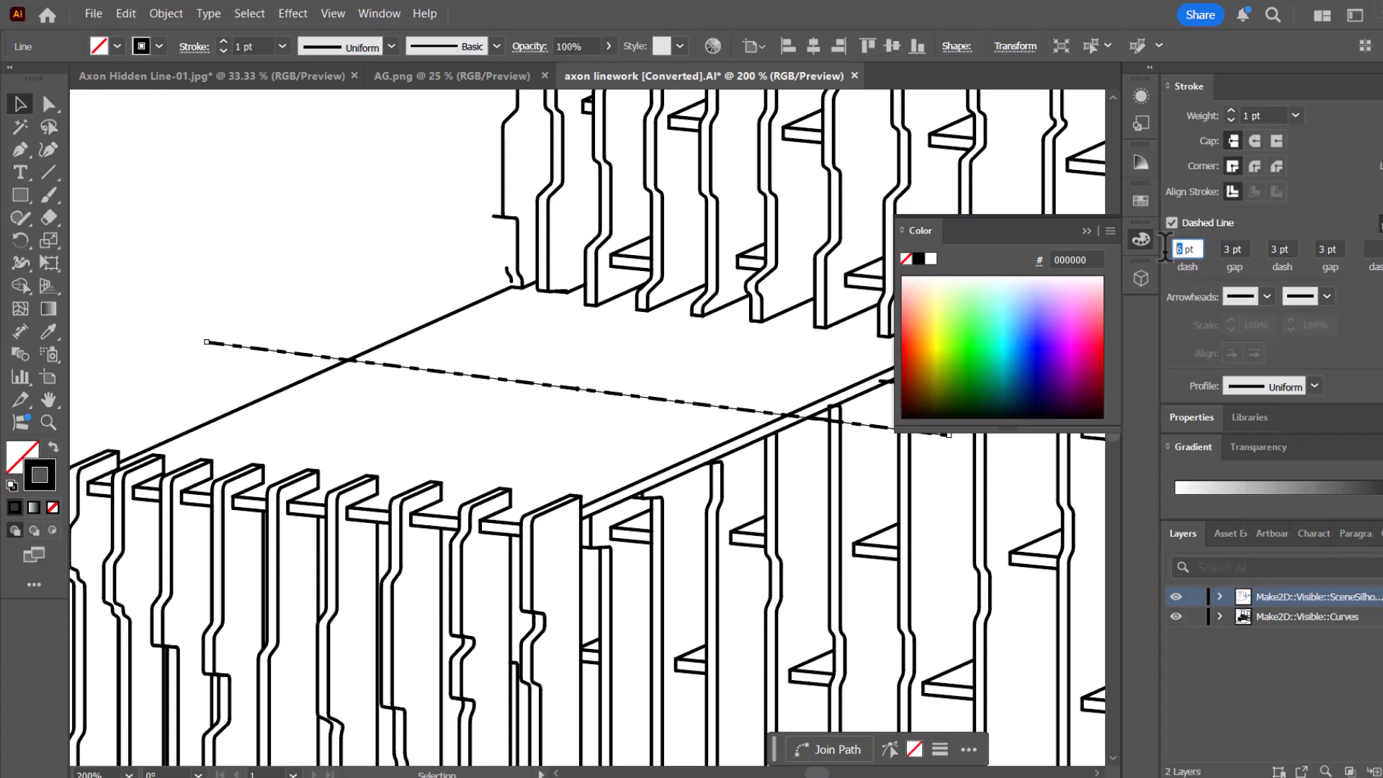
{"action": "type", "text": "8"}
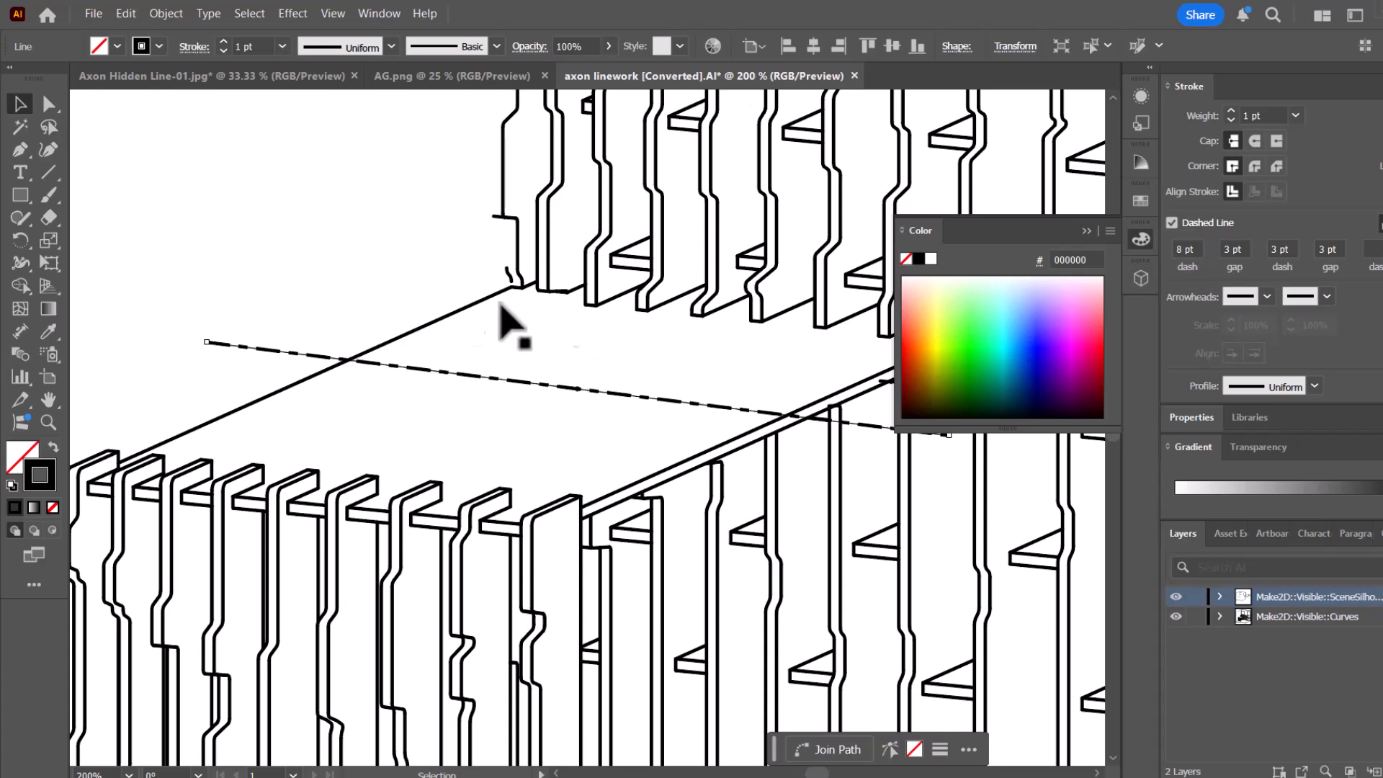
{"action": "left_click", "coordinate": [369, 261]}
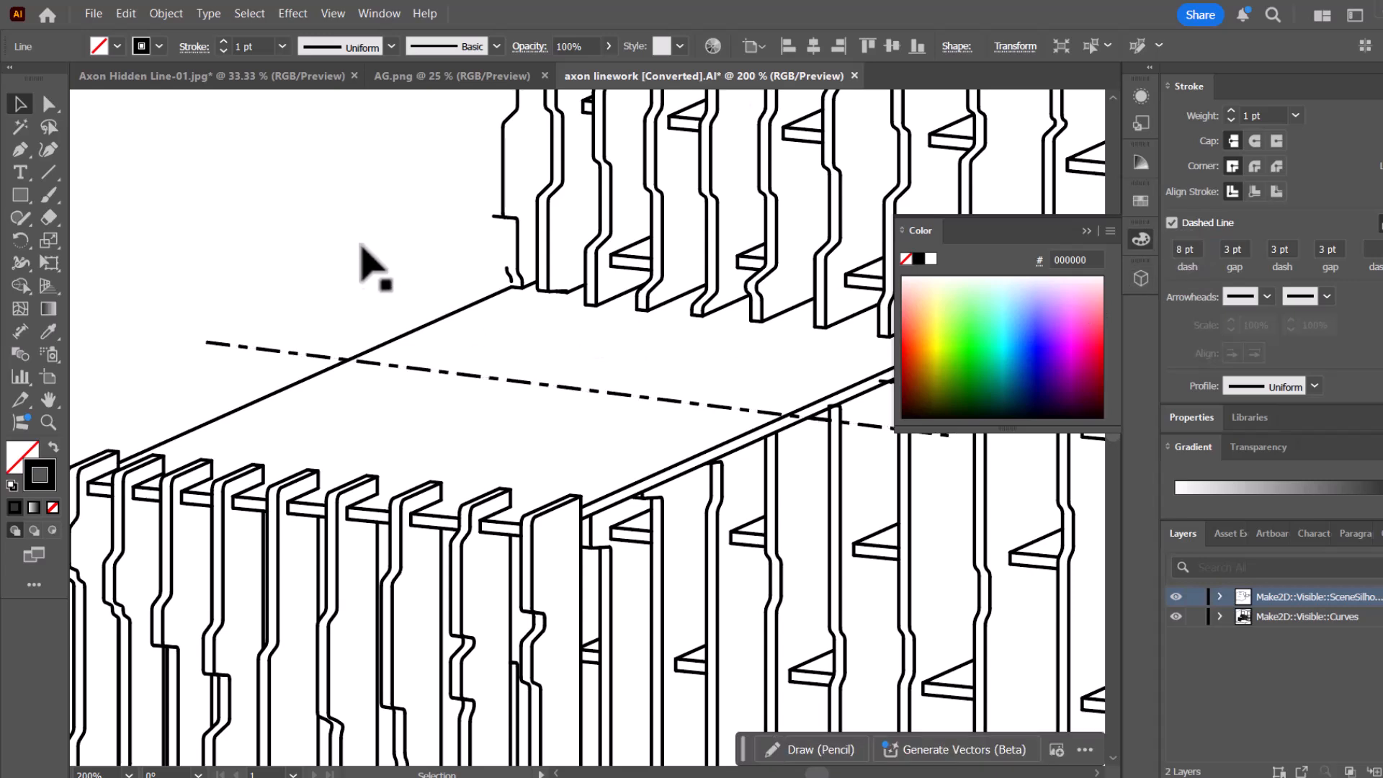
Set the second dash of the bench-top line to 2 pt and deselect the line.
{"action": "left_click", "coordinate": [298, 354]}
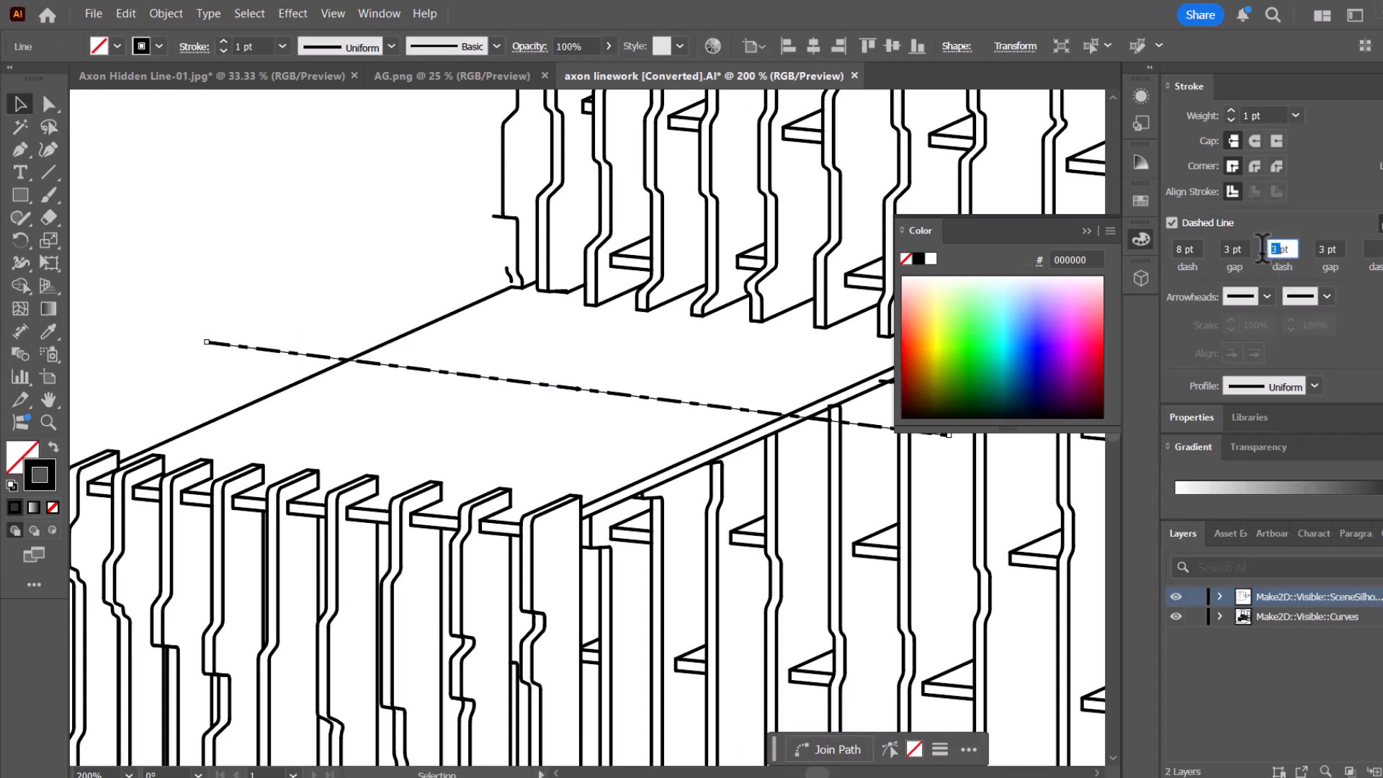
{"action": "left_click", "coordinate": [364, 229]}
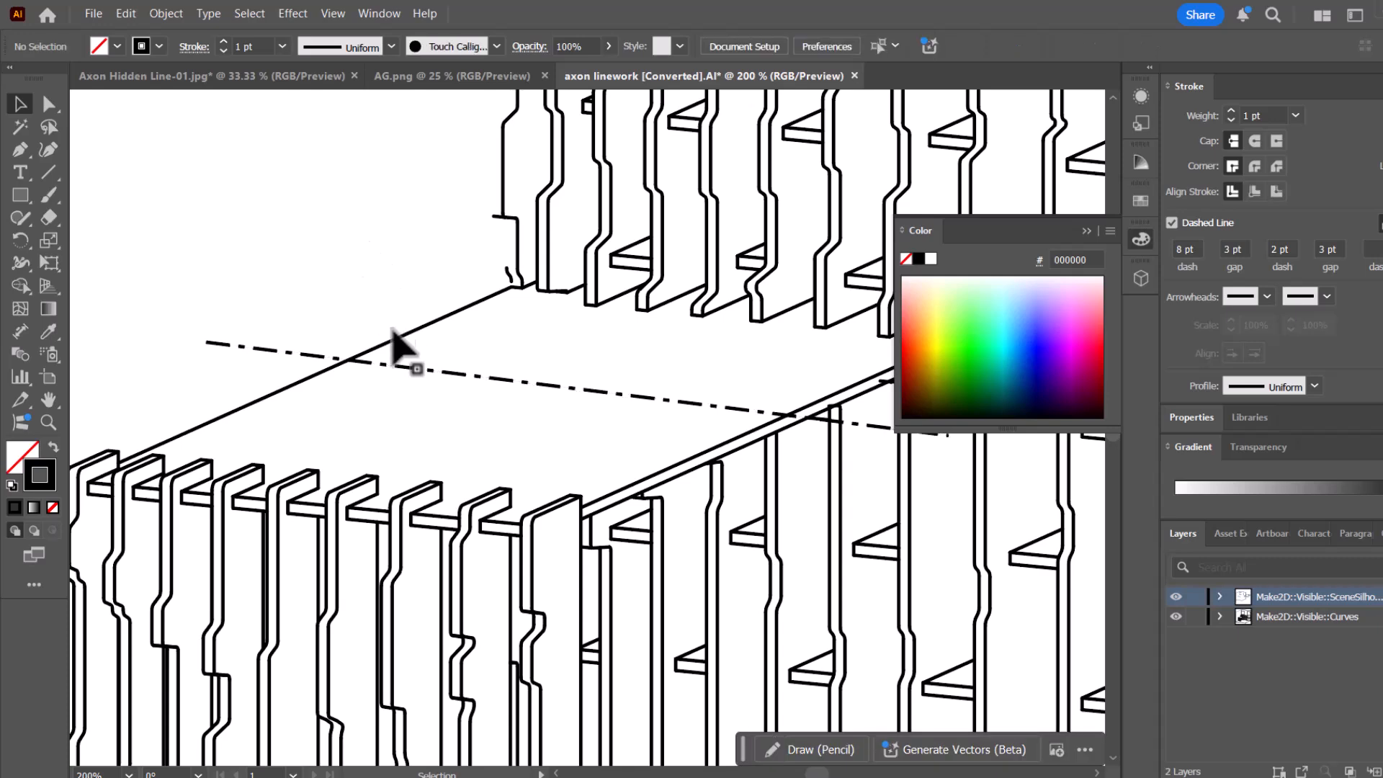
{"action": "scroll", "coordinate": [274, 396], "scroll_direction": "down", "scroll_amount": 1}
{"action": "scroll", "coordinate": [267, 382], "scroll_direction": "up", "scroll_amount": 3}
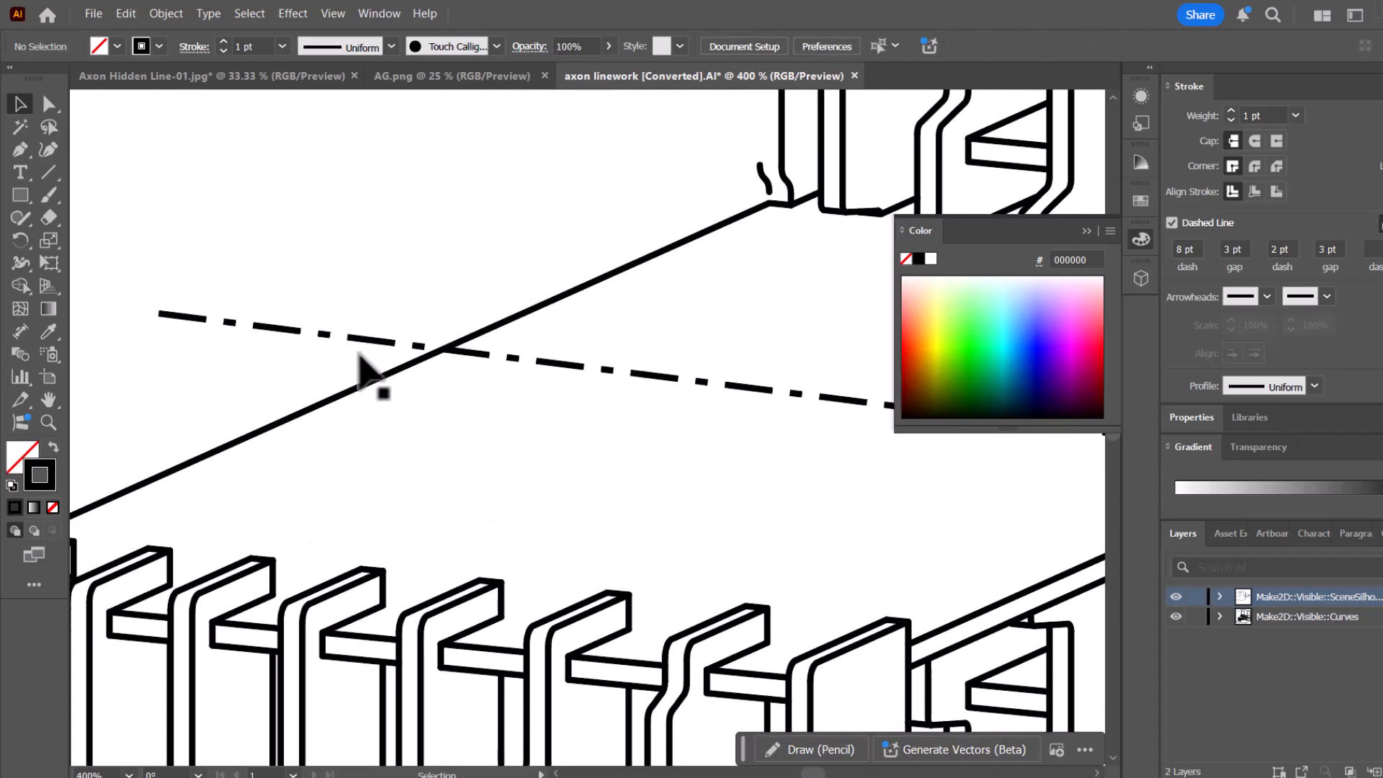
{"action": "left_click", "coordinate": [376, 339]}
{"action": "scroll", "coordinate": [303, 386], "scroll_direction": "down", "scroll_amount": 2}
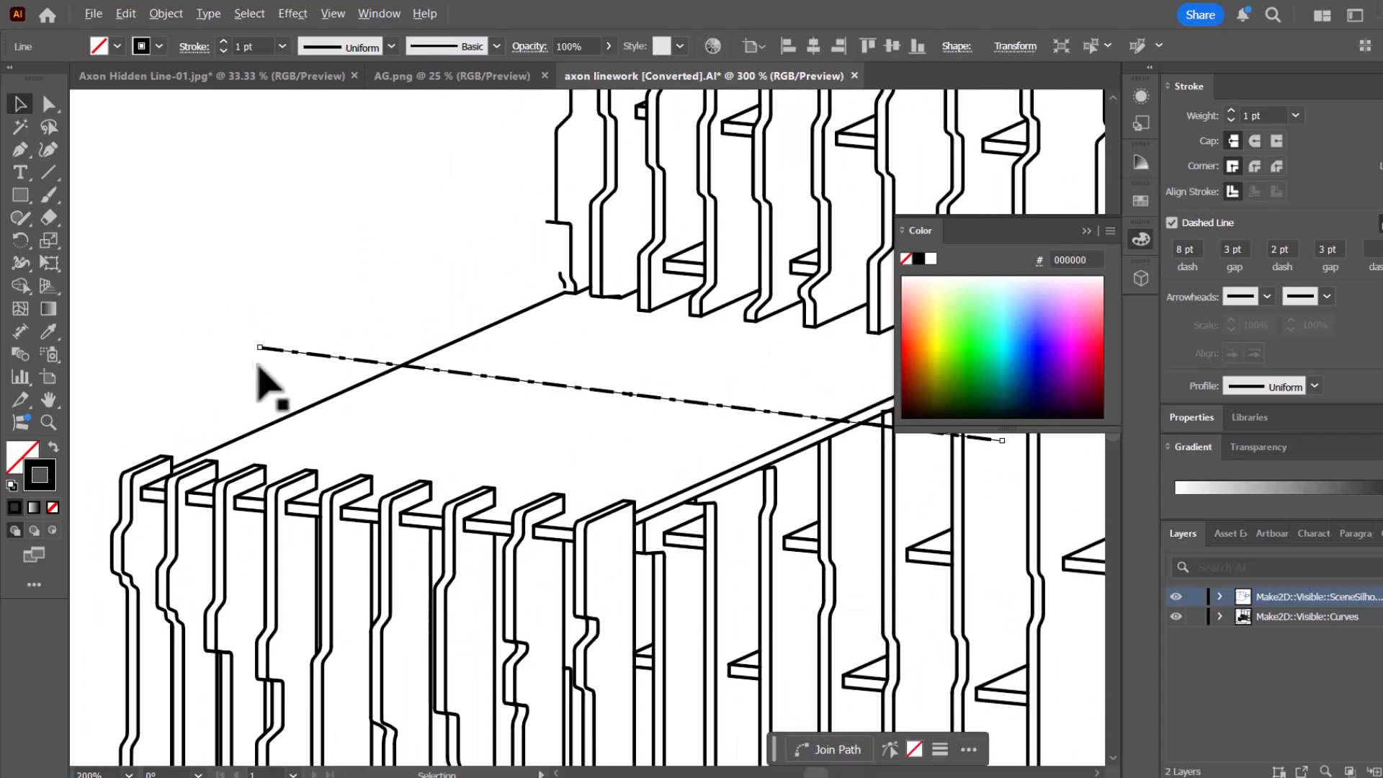
{"action": "left_click", "coordinate": [49, 104]}
{"action": "left_click", "coordinate": [197, 216]}
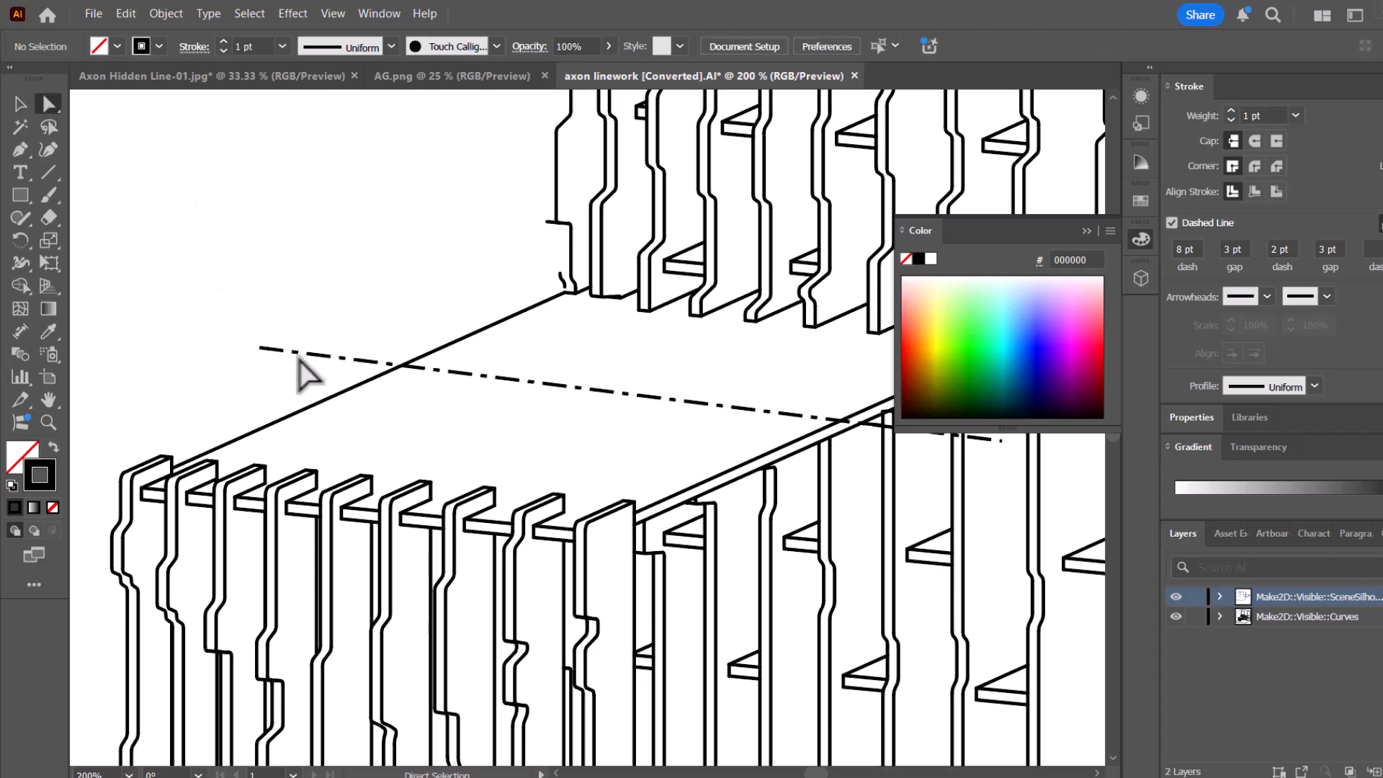
{"action": "left_click", "coordinate": [314, 354]}
{"action": "scroll", "coordinate": [304, 363], "scroll_direction": "down", "scroll_amount": 3}
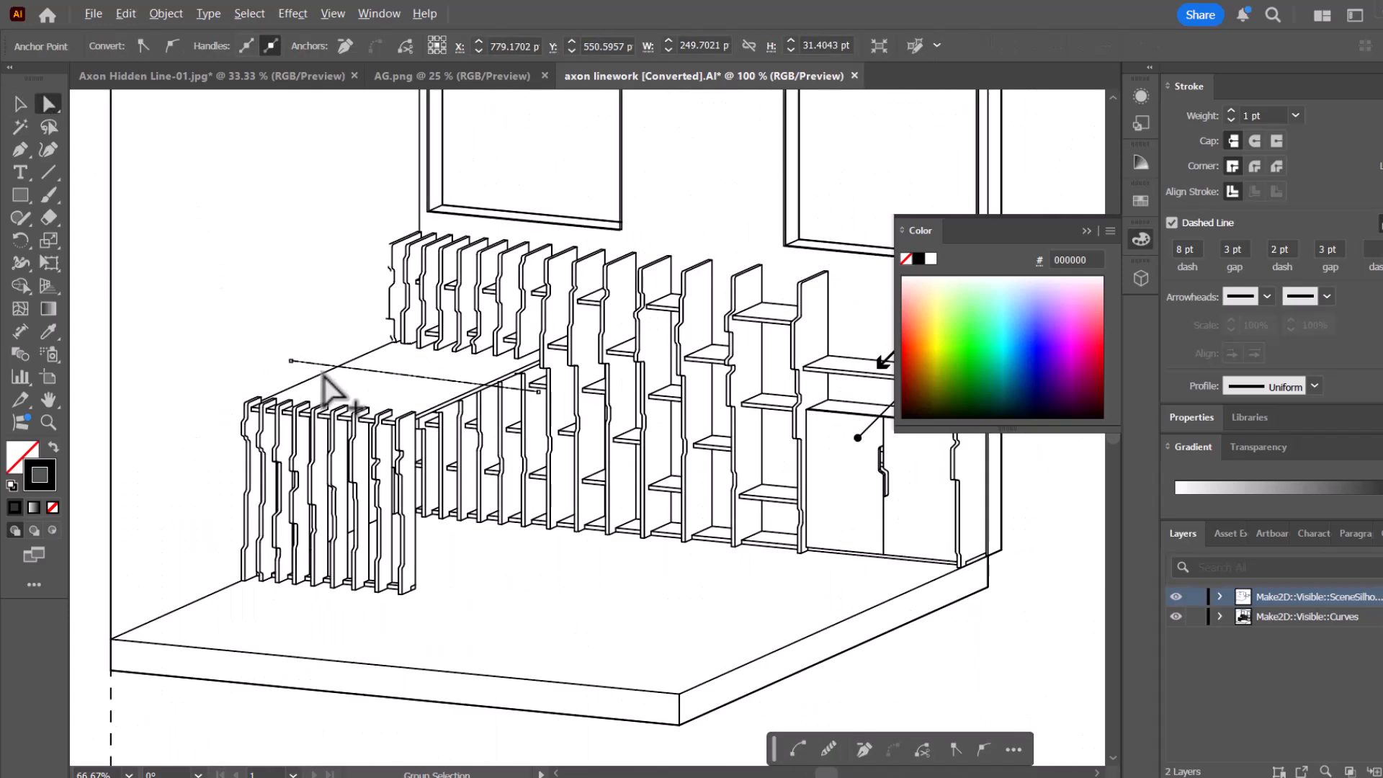
{"action": "left_click_drag", "start_coordinate": [313, 361], "coordinate": [793, 643]}
{"action": "left_click", "coordinate": [241, 271]}
{"action": "key", "text": "v"}
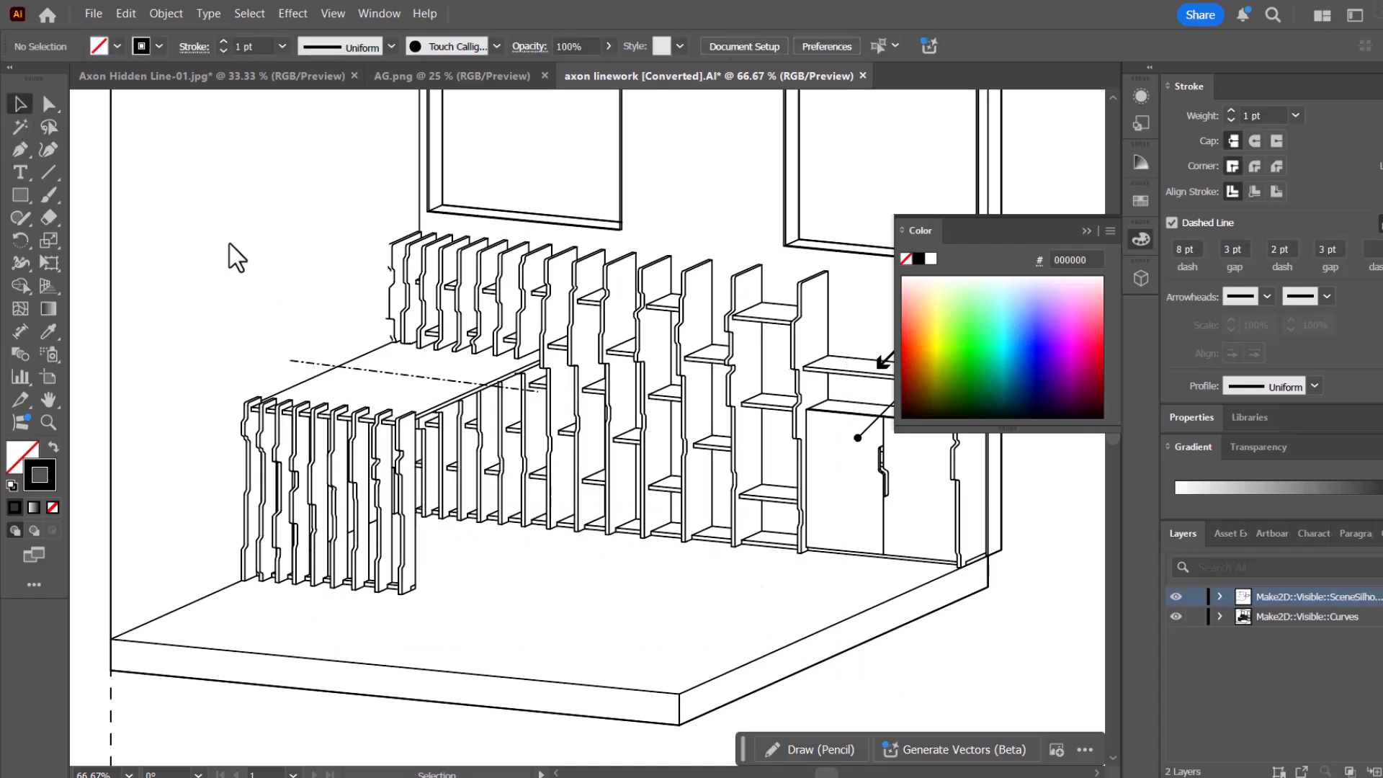
Copy the dash-dot line from the bench top to the empty area below the floor slab's far corner.
{"action": "left_click", "coordinate": [318, 364]}
{"action": "left_click_drag", "start_coordinate": [308, 370], "coordinate": [581, 500]}
{"action": "scroll", "coordinate": [771, 602], "scroll_direction": "up", "scroll_amount": 3}
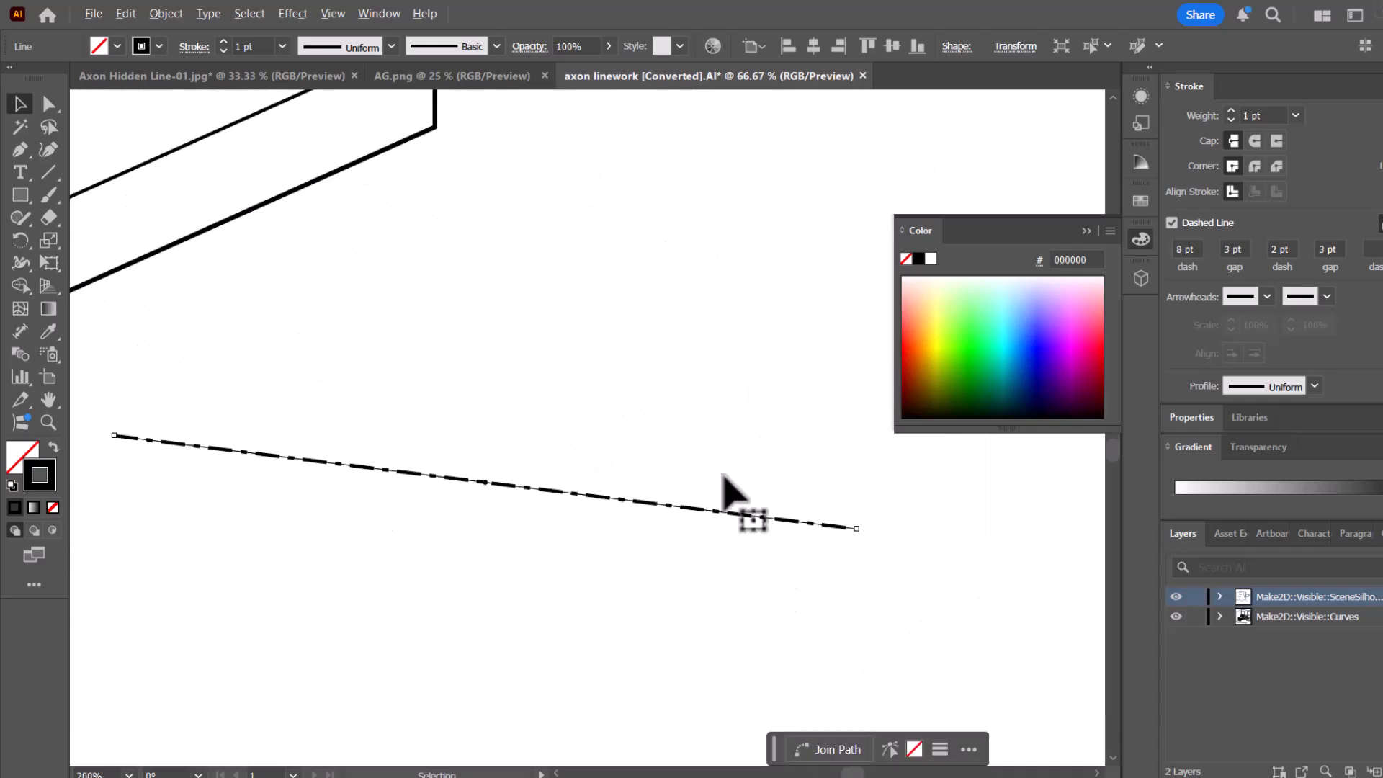
Add a third dash of 2 pt to the copied line's dash pattern and deselect the line.
{"action": "left_click", "coordinate": [752, 528]}
{"action": "left_click", "coordinate": [762, 517]}
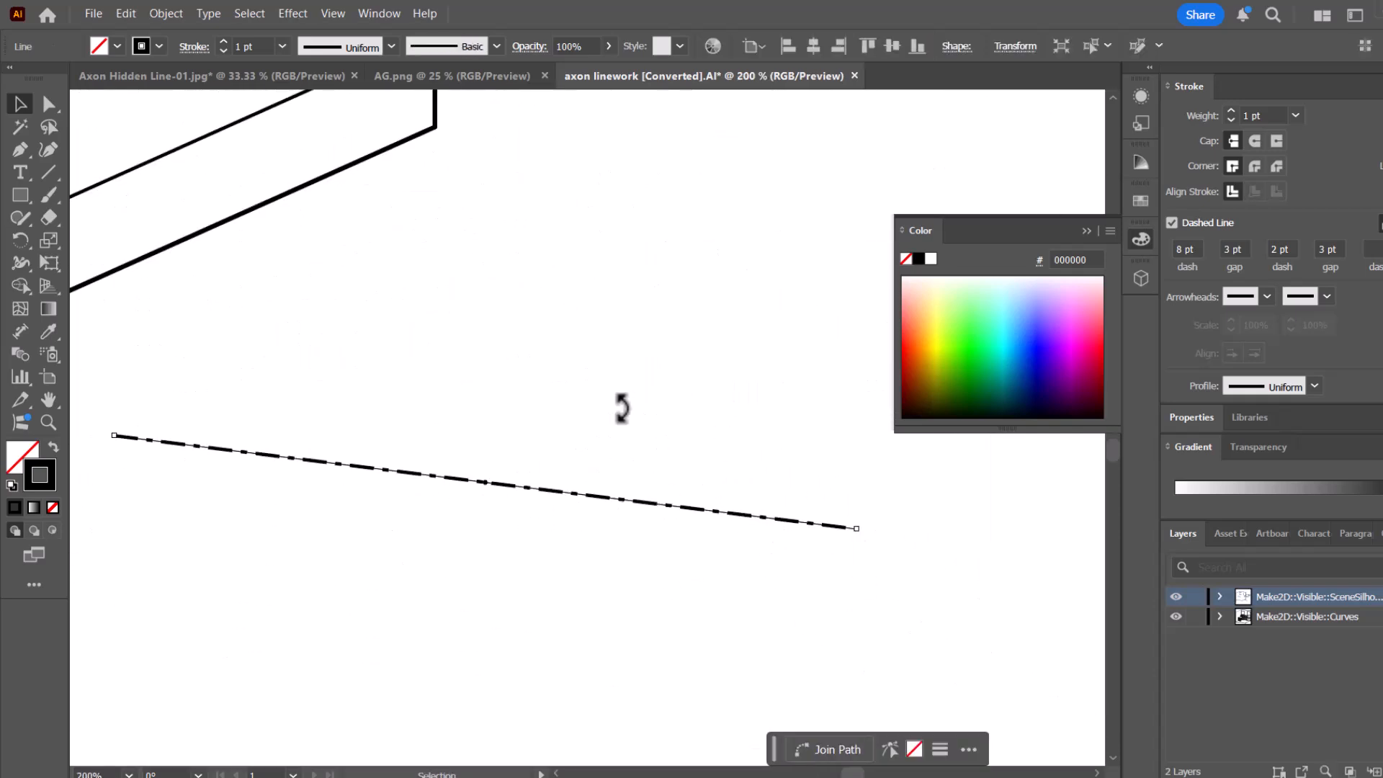
{"action": "left_click_drag", "start_coordinate": [631, 423], "coordinate": [583, 473]}
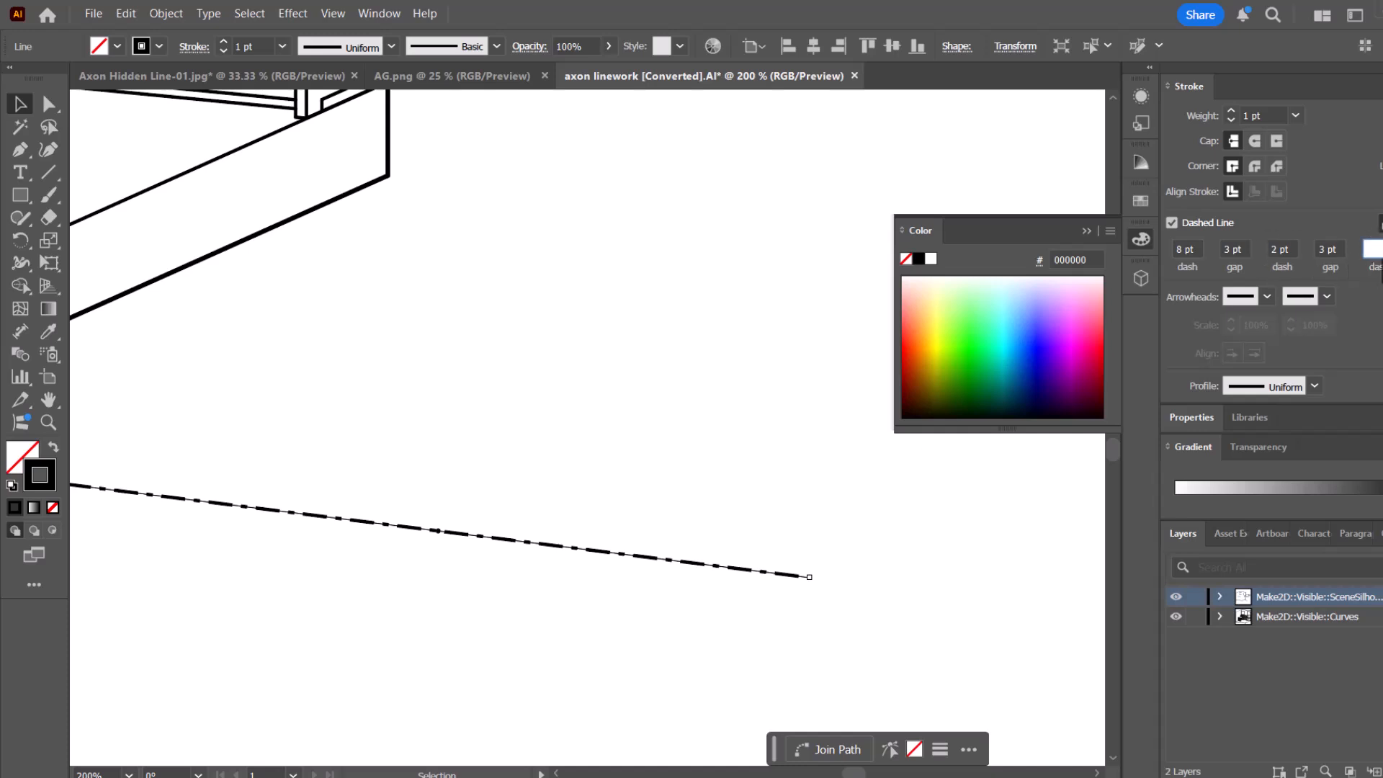
{"action": "key", "text": "Return"}
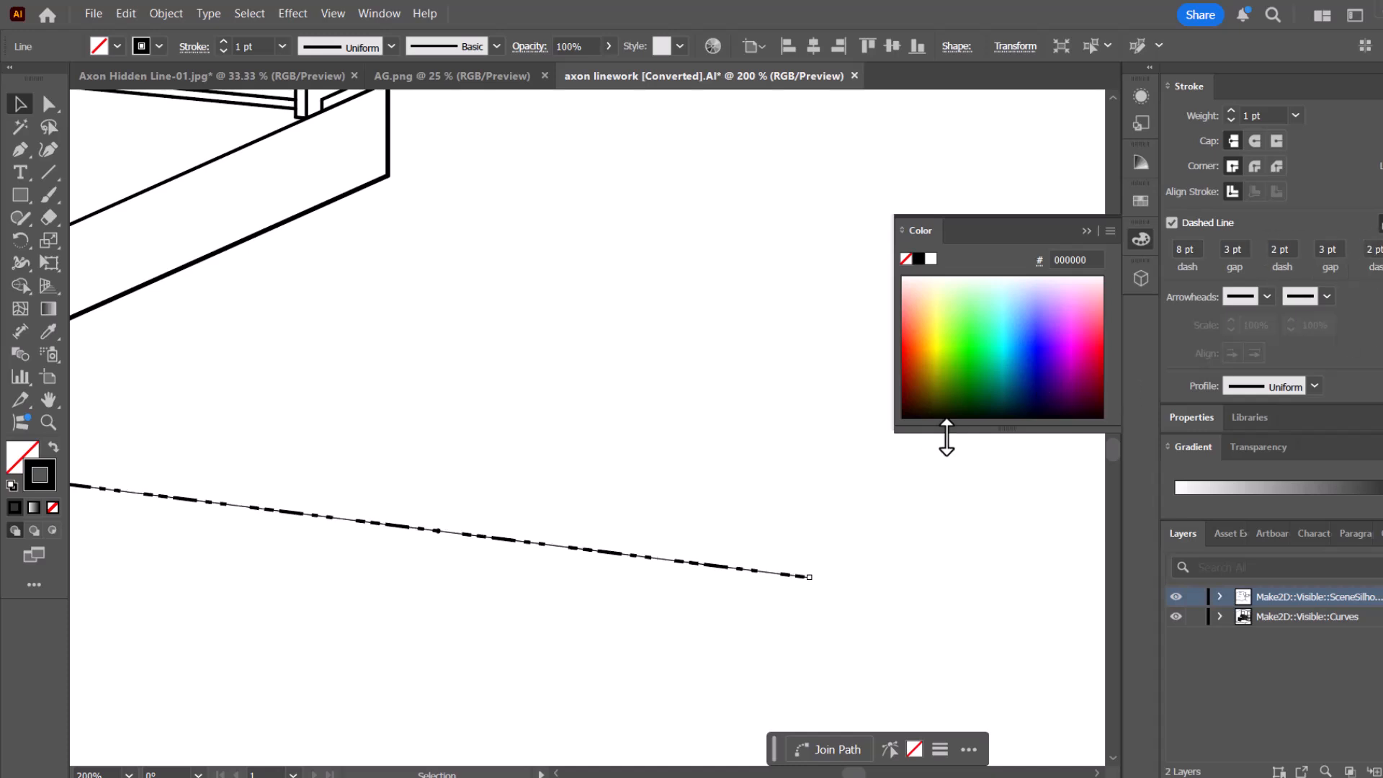
{"action": "left_click", "coordinate": [754, 458]}
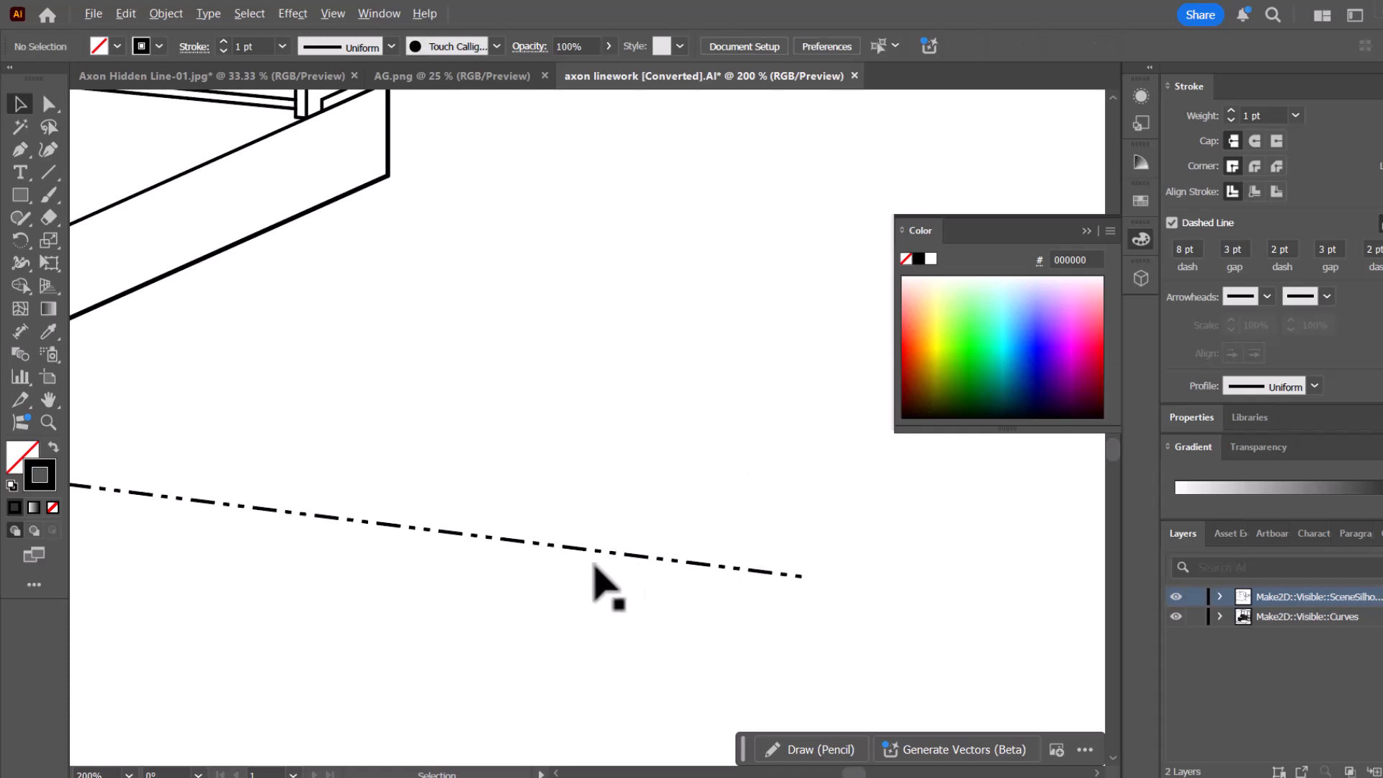
Set the first dash of the copied line below the floor slab to 10 pt and deselect the line.
{"action": "scroll", "coordinate": [605, 579], "scroll_direction": "up", "scroll_amount": 3}
{"action": "scroll", "coordinate": [598, 577], "scroll_direction": "up", "scroll_amount": 2}
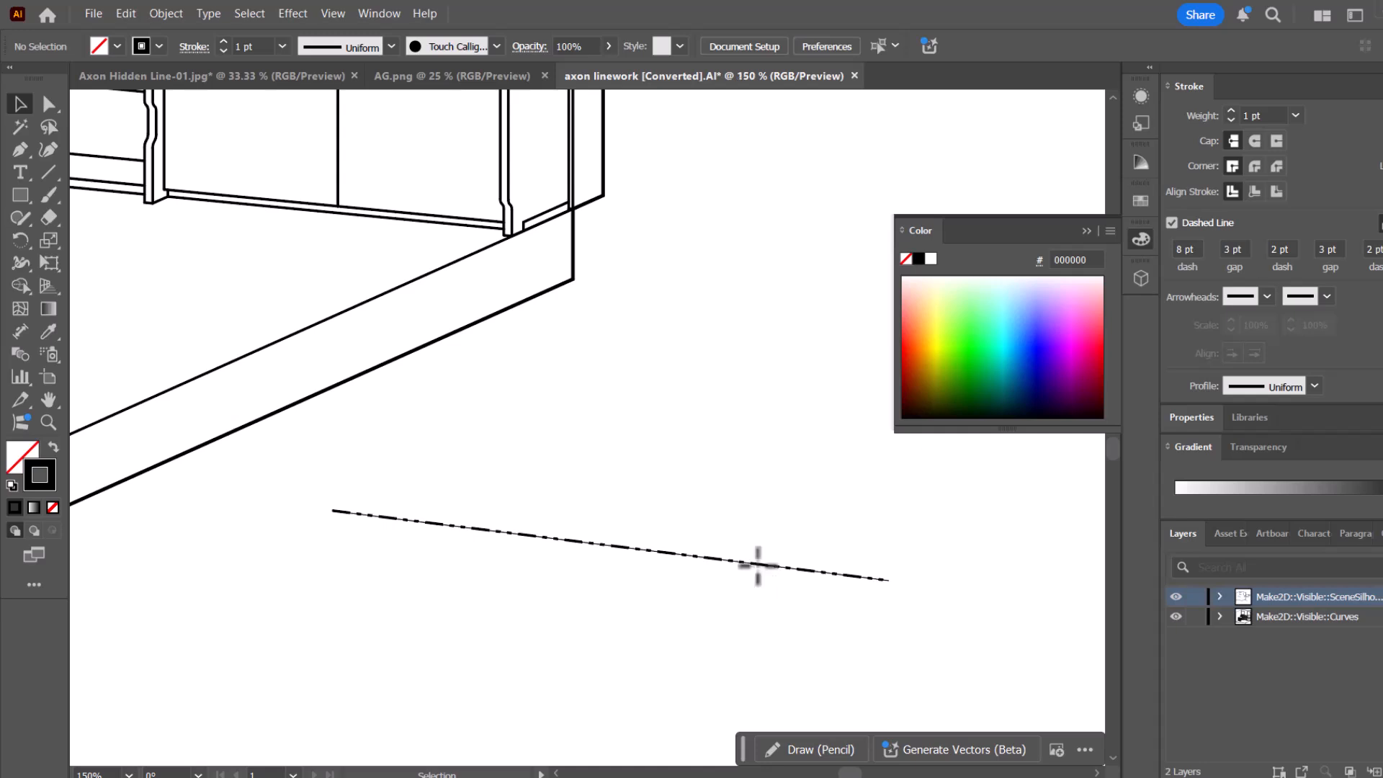
{"action": "left_click", "coordinate": [758, 564]}
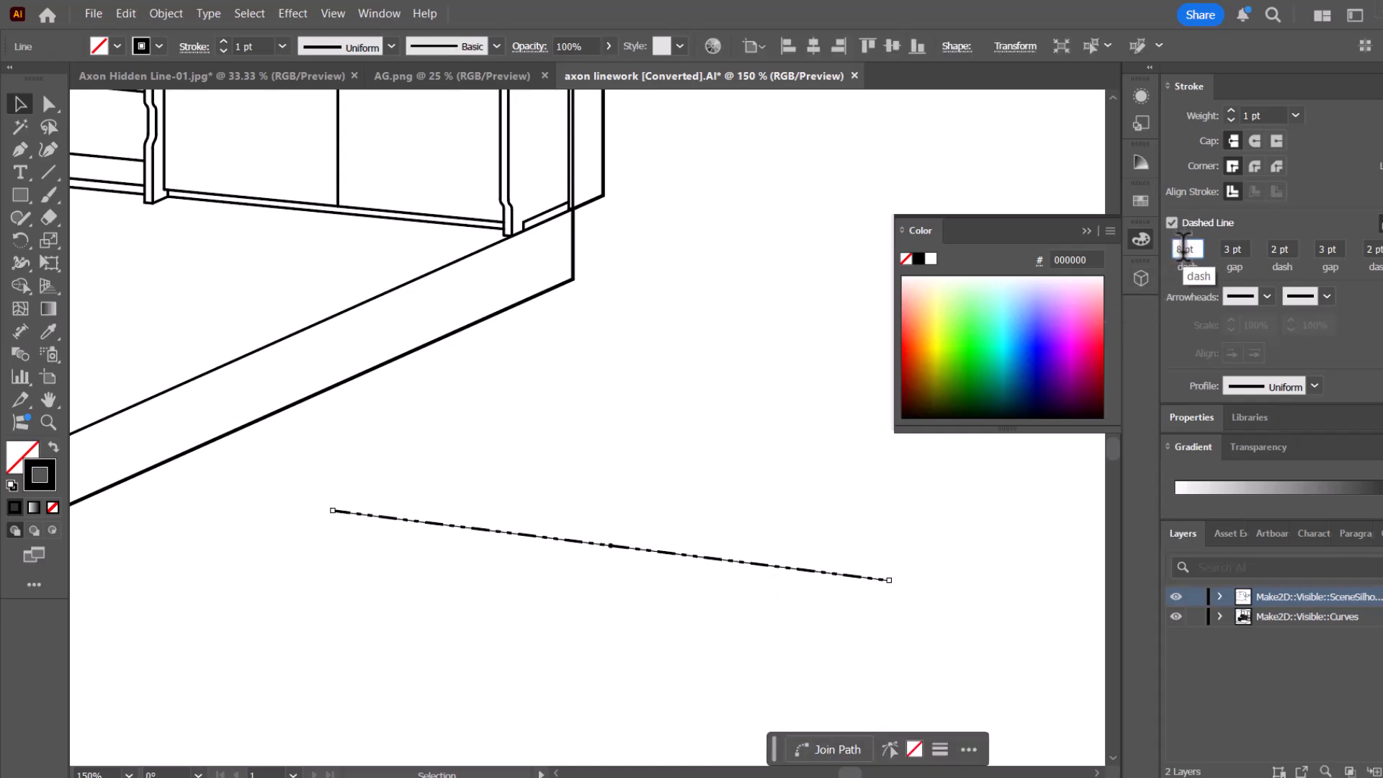
{"action": "type", "text": "10"}
{"action": "key", "text": "Return"}
{"action": "left_click", "coordinate": [671, 467]}
{"action": "scroll", "coordinate": [692, 562], "scroll_direction": "up", "scroll_amount": 2}
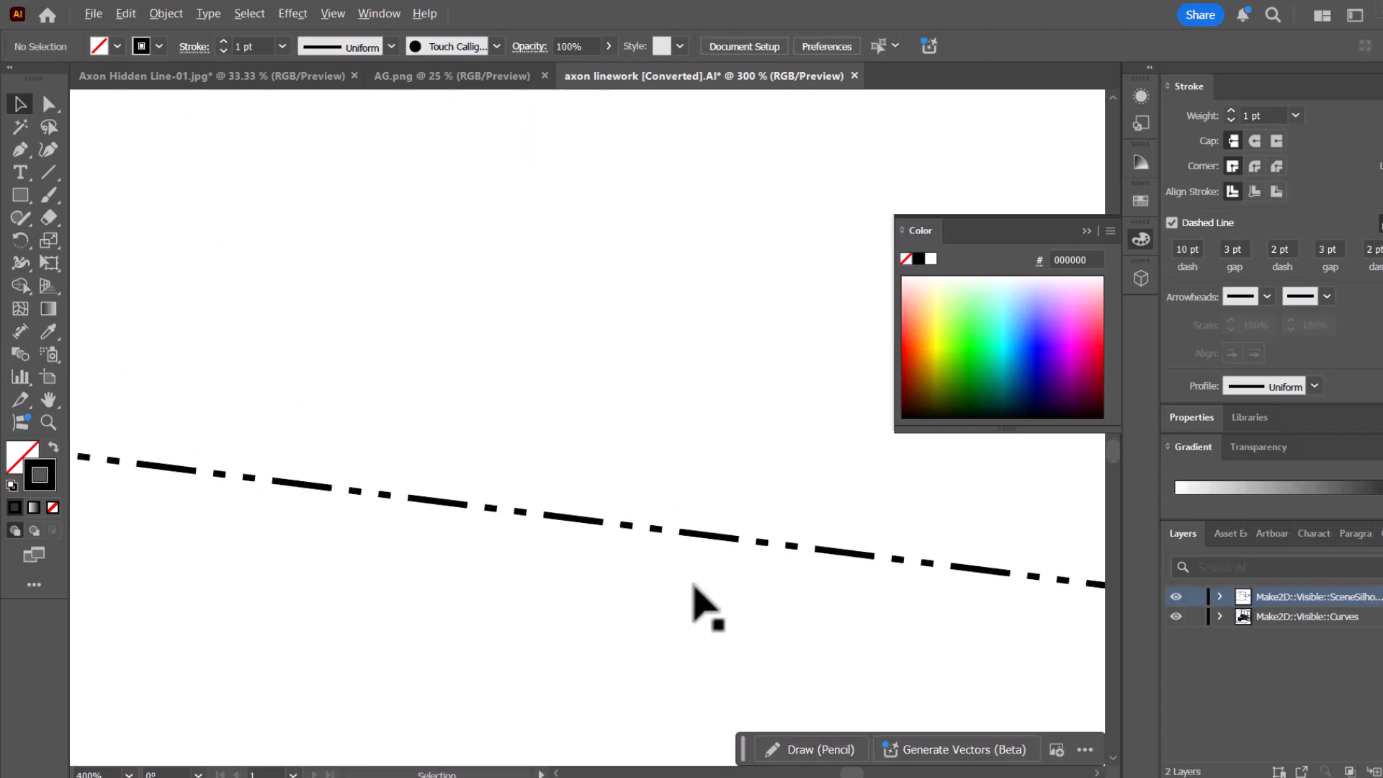
Add an anchor point on the copied dash-dot line about a quarter of its length from its upper end.
{"action": "scroll", "coordinate": [889, 577], "scroll_direction": "down", "scroll_amount": 4}
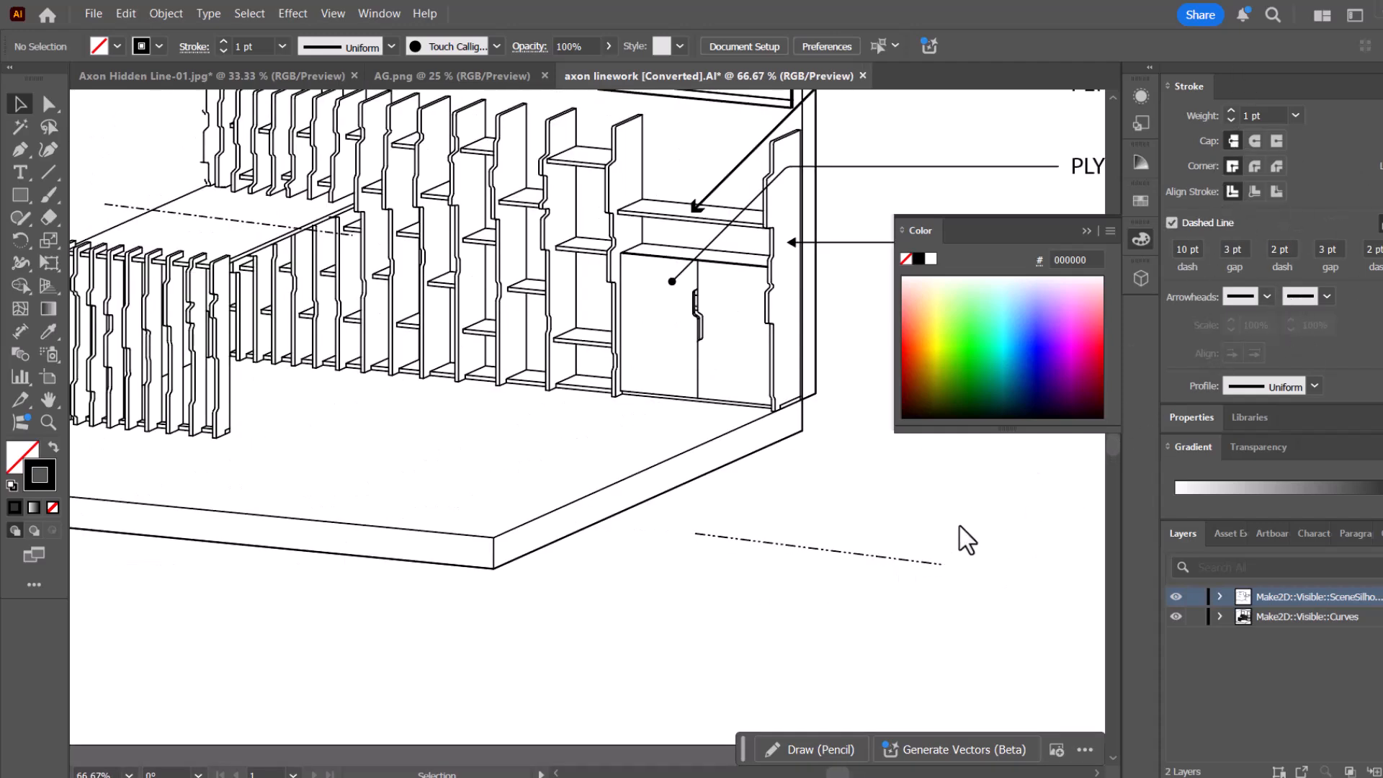
{"action": "scroll", "coordinate": [978, 577], "scroll_direction": "up", "scroll_amount": 3}
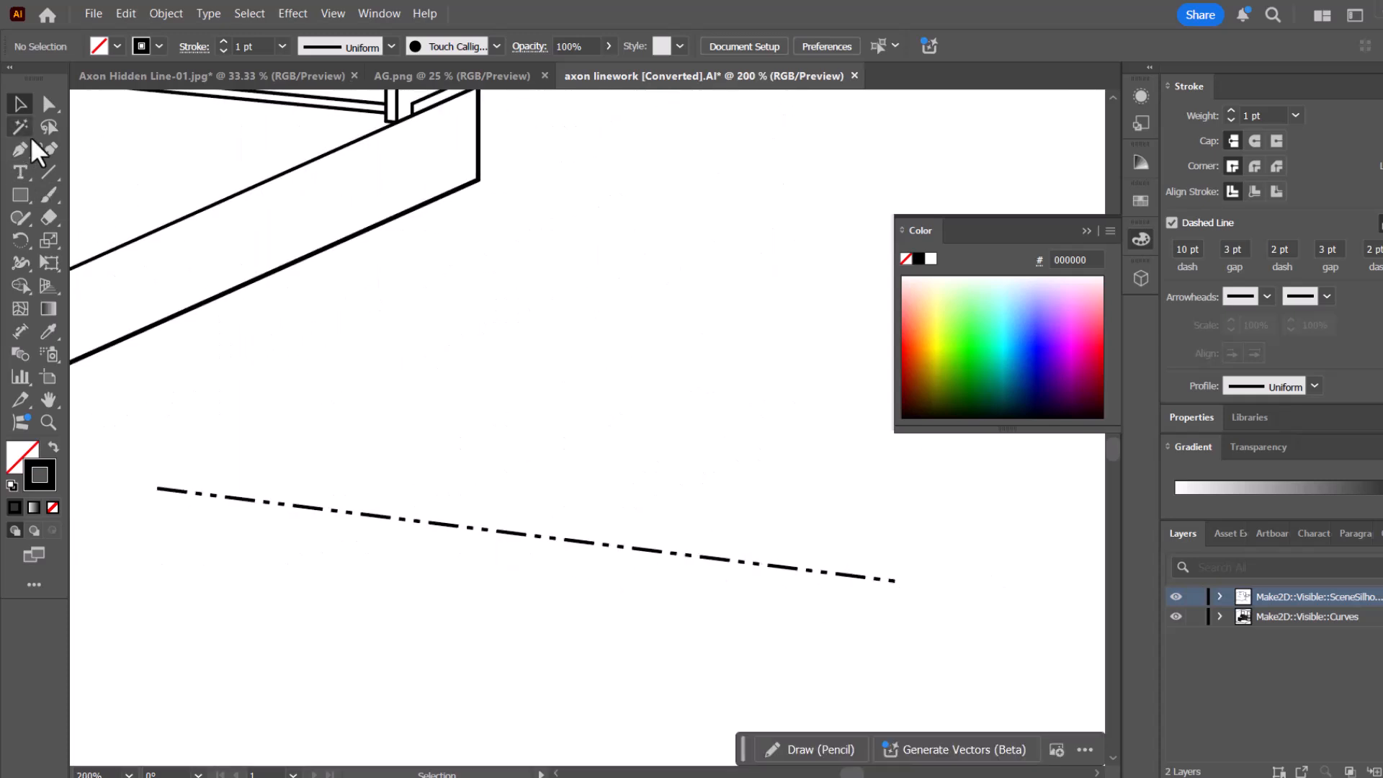
{"action": "left_click", "coordinate": [504, 526]}
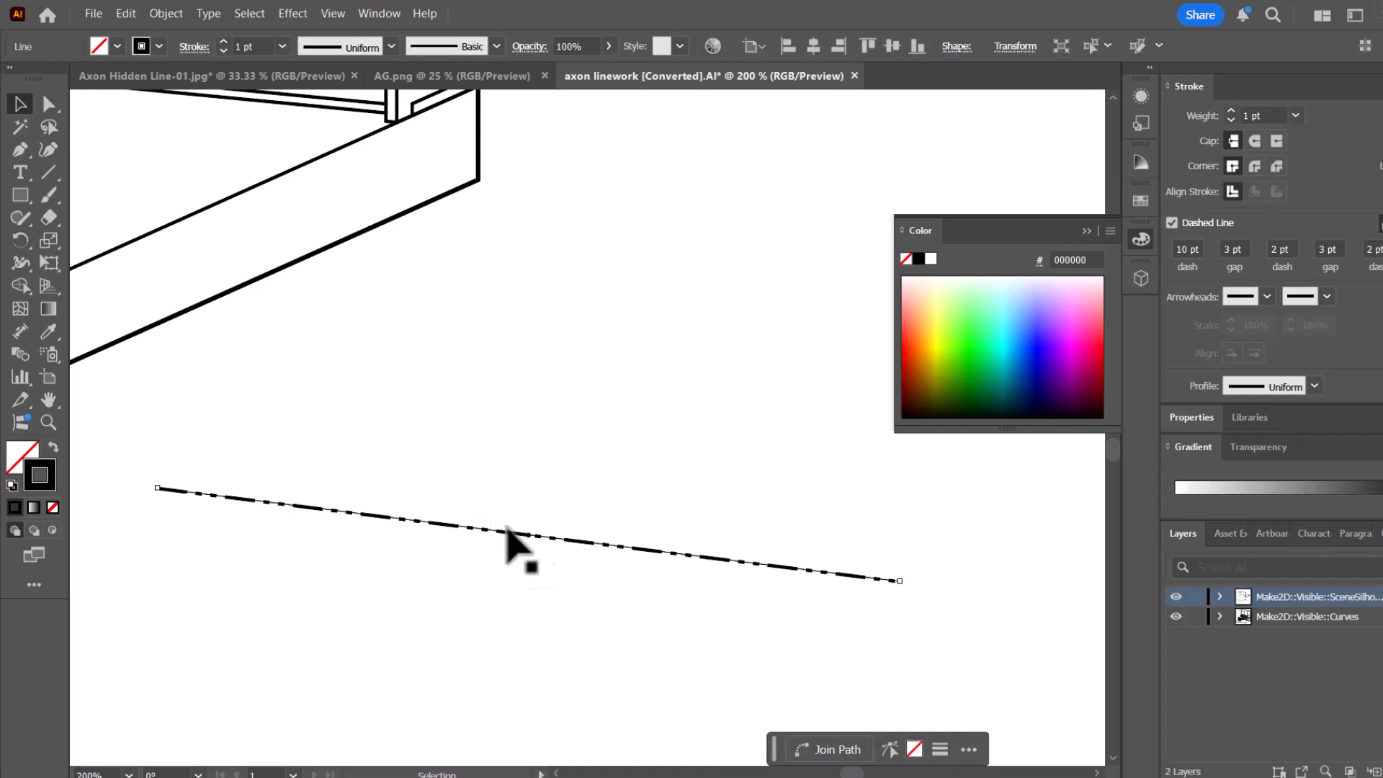
{"action": "left_click", "coordinate": [530, 490]}
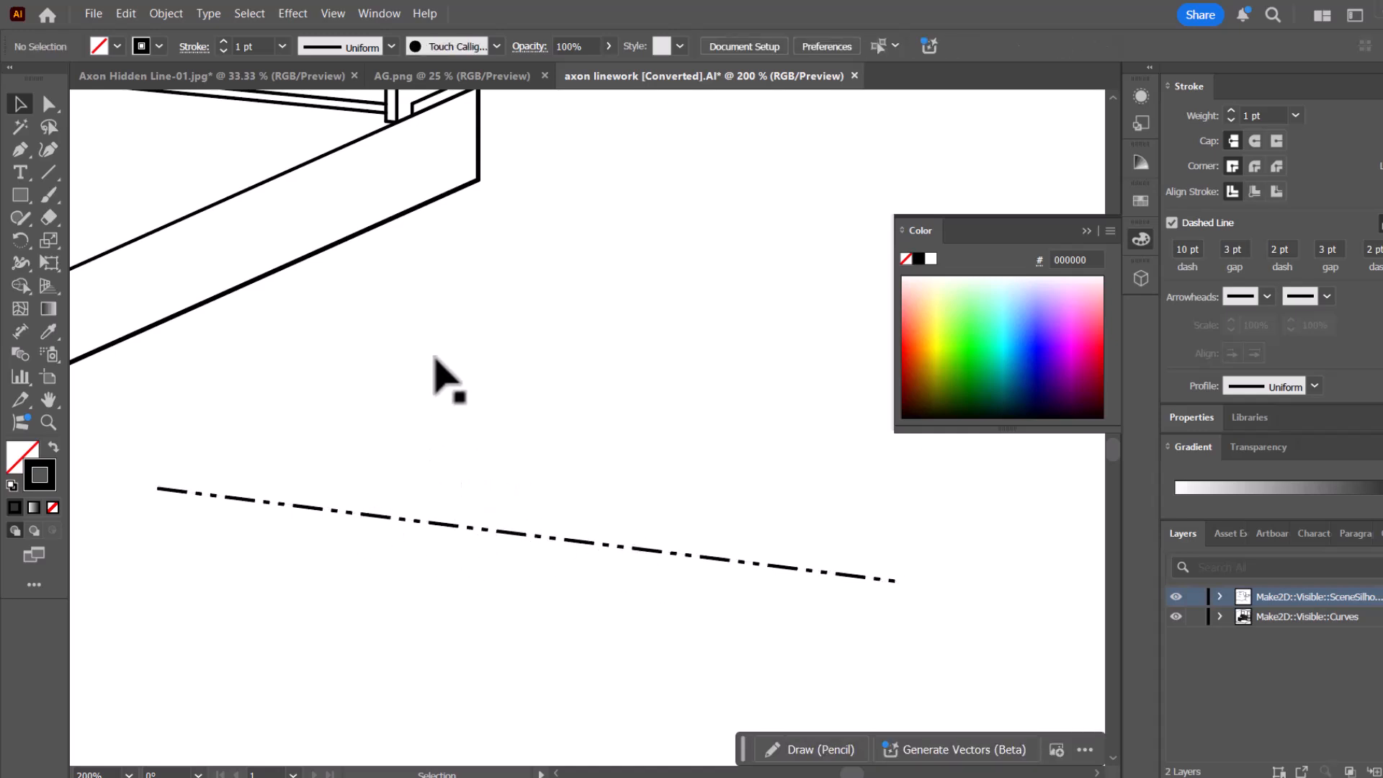
{"action": "left_click", "coordinate": [393, 517]}
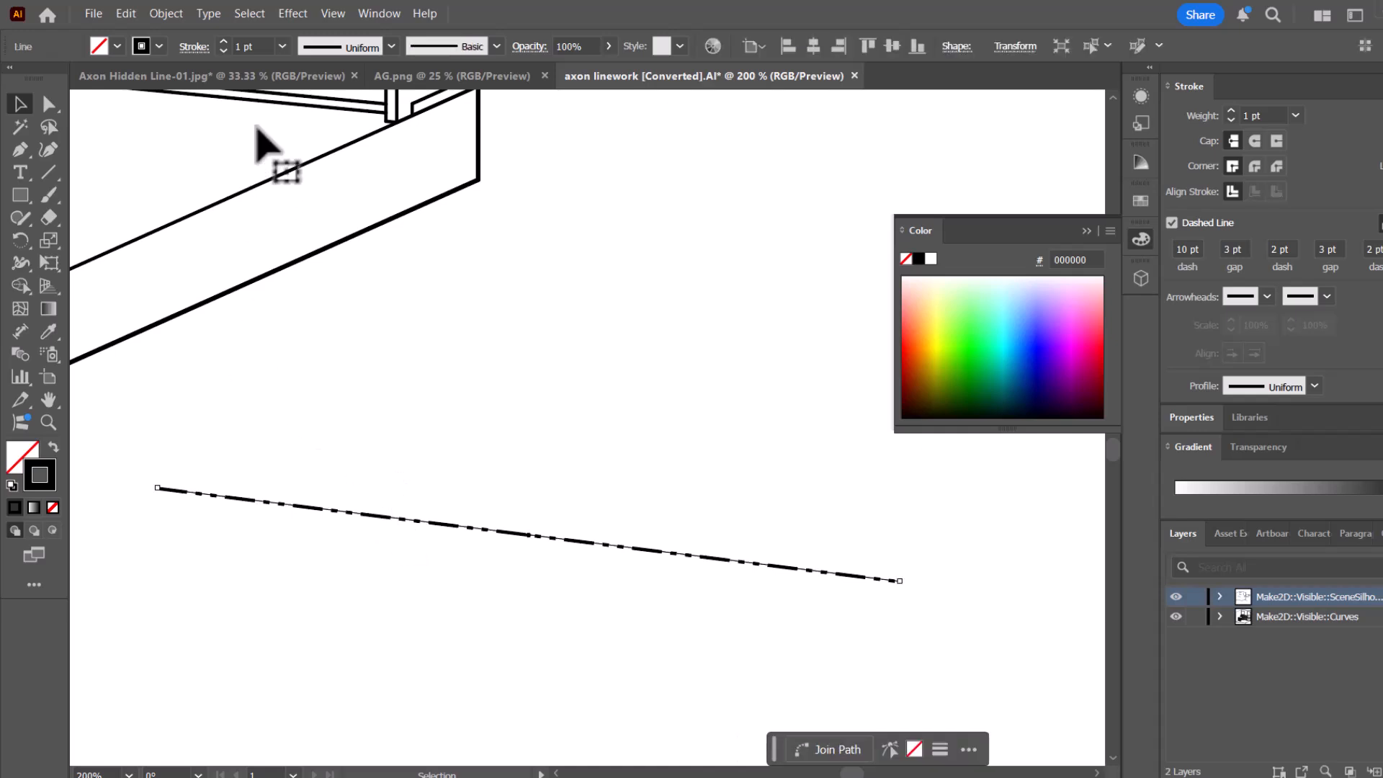
{"action": "left_click", "coordinate": [19, 150]}
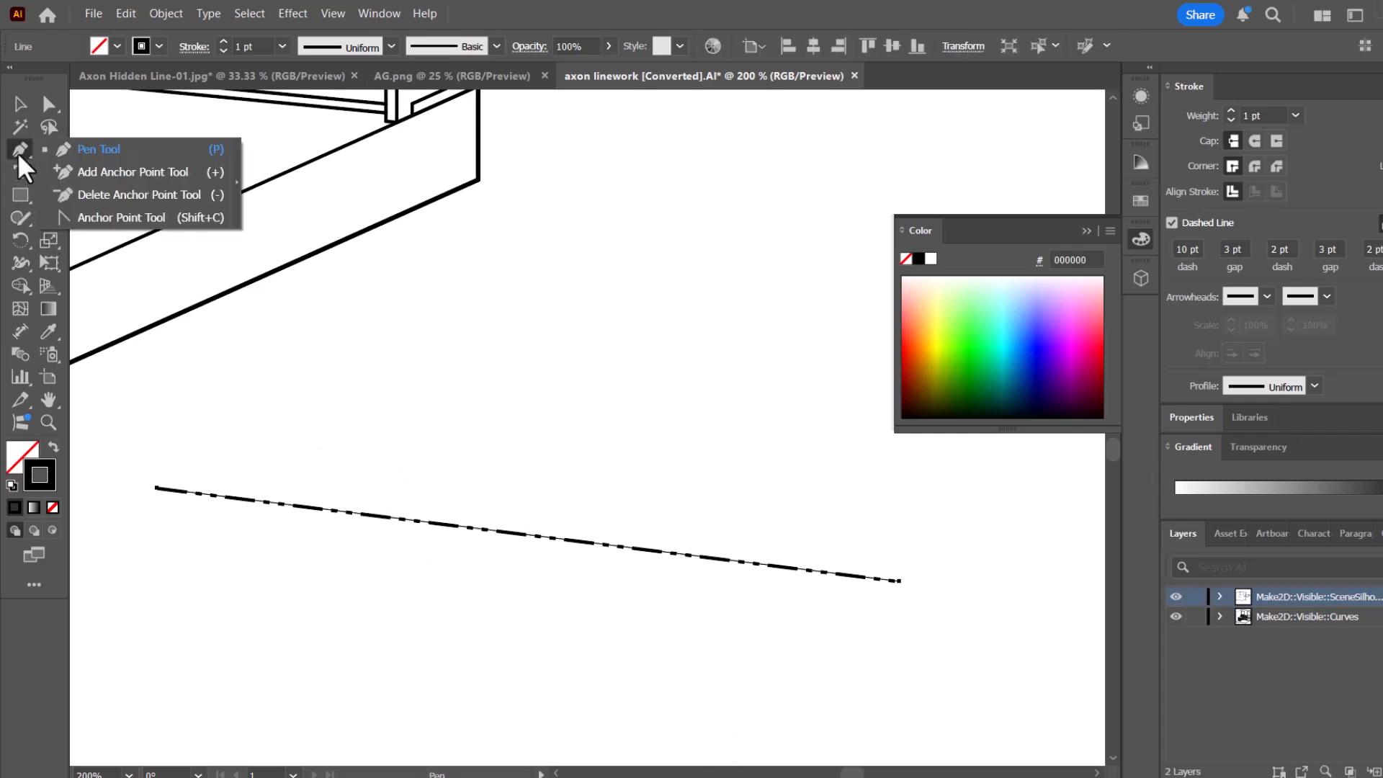
{"action": "left_click", "coordinate": [111, 175]}
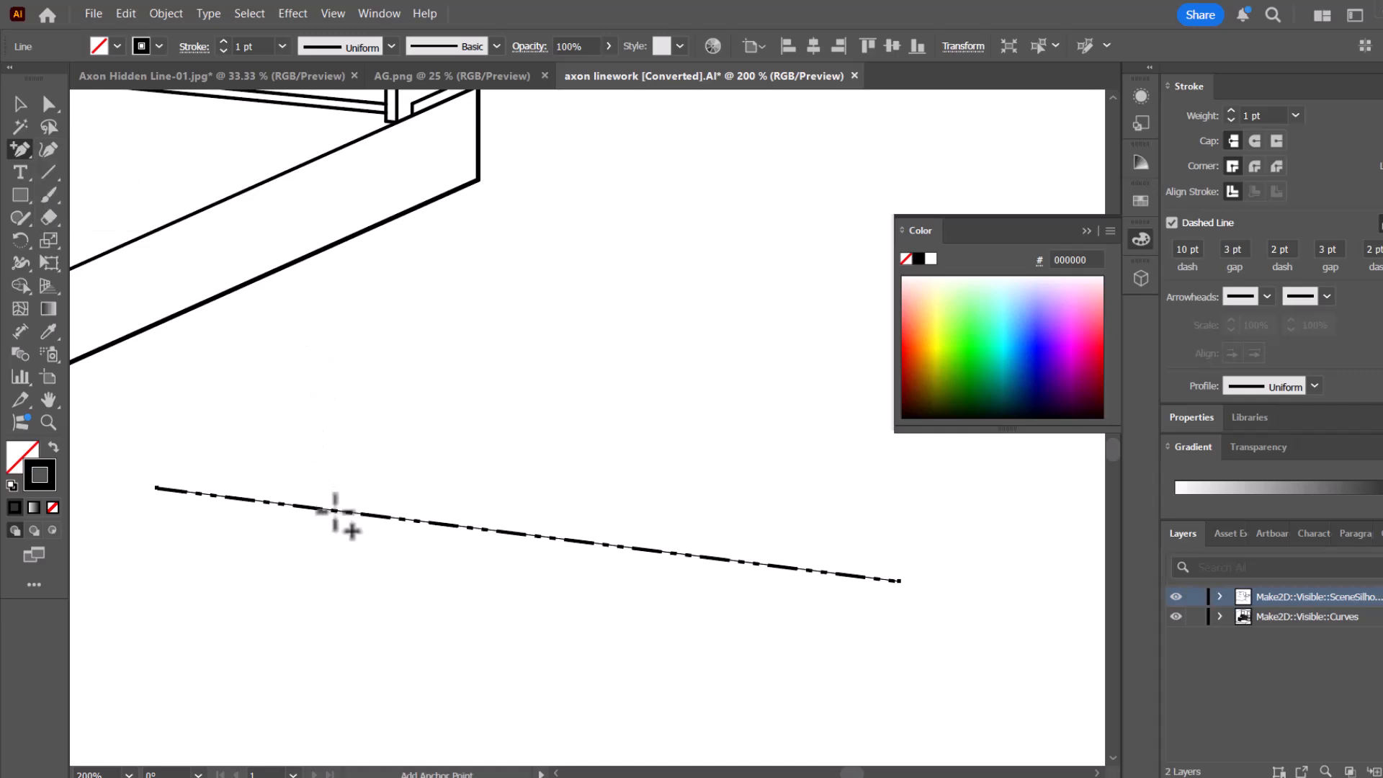
{"action": "left_click", "coordinate": [335, 511]}
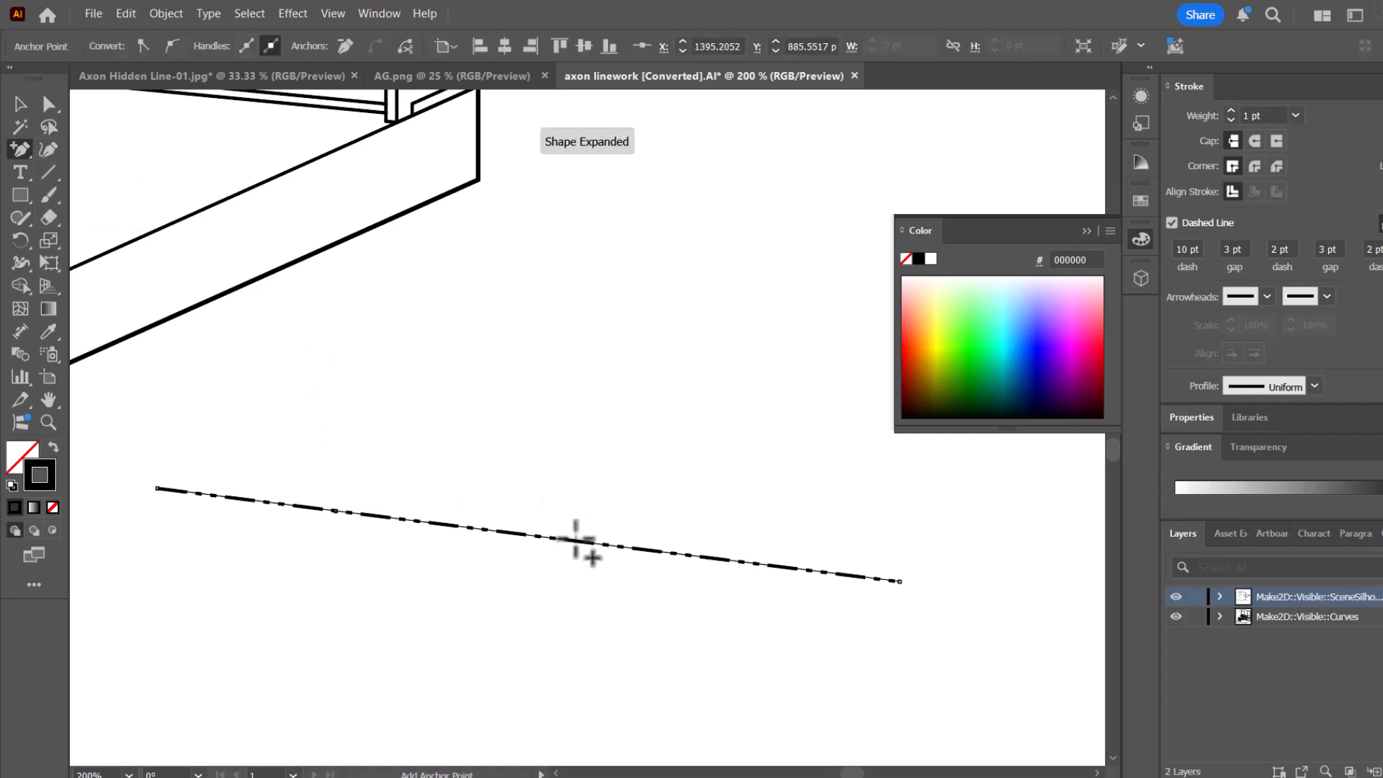
Move the end anchor nearest the new point straight above it, bending the copied line into a vertical leg, and deselect it.
{"action": "left_click", "coordinate": [48, 104]}
{"action": "left_click", "coordinate": [182, 477]}
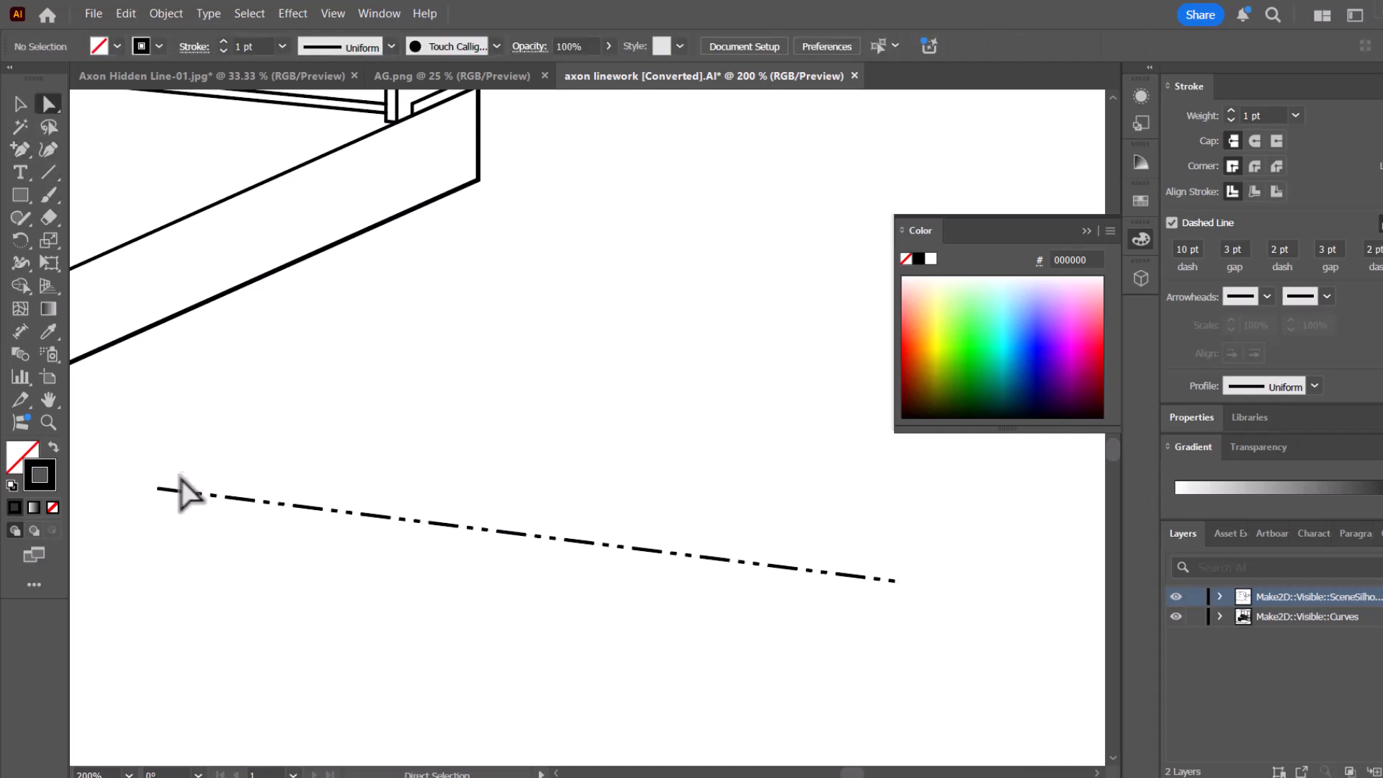
{"action": "left_click", "coordinate": [161, 489]}
{"action": "left_click_drag", "start_coordinate": [155, 489], "coordinate": [223, 401]}
{"action": "left_click_drag", "start_coordinate": [158, 489], "coordinate": [342, 346]}
{"action": "left_click", "coordinate": [348, 547]}
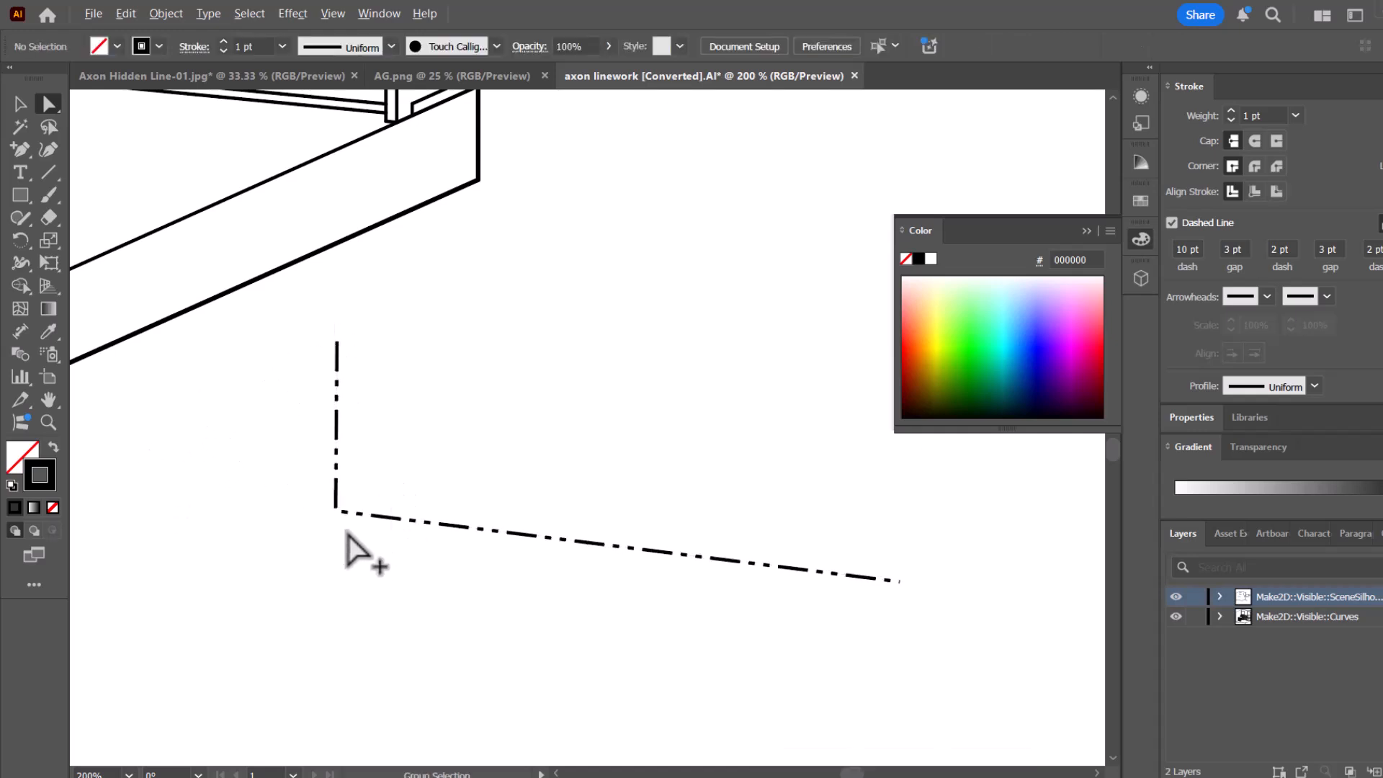
Align the bent line's dashes to its corner and path ends, adjusting their lengths to fit, and deselect the line.
{"action": "scroll", "coordinate": [348, 534], "scroll_direction": "up", "scroll_amount": 2}
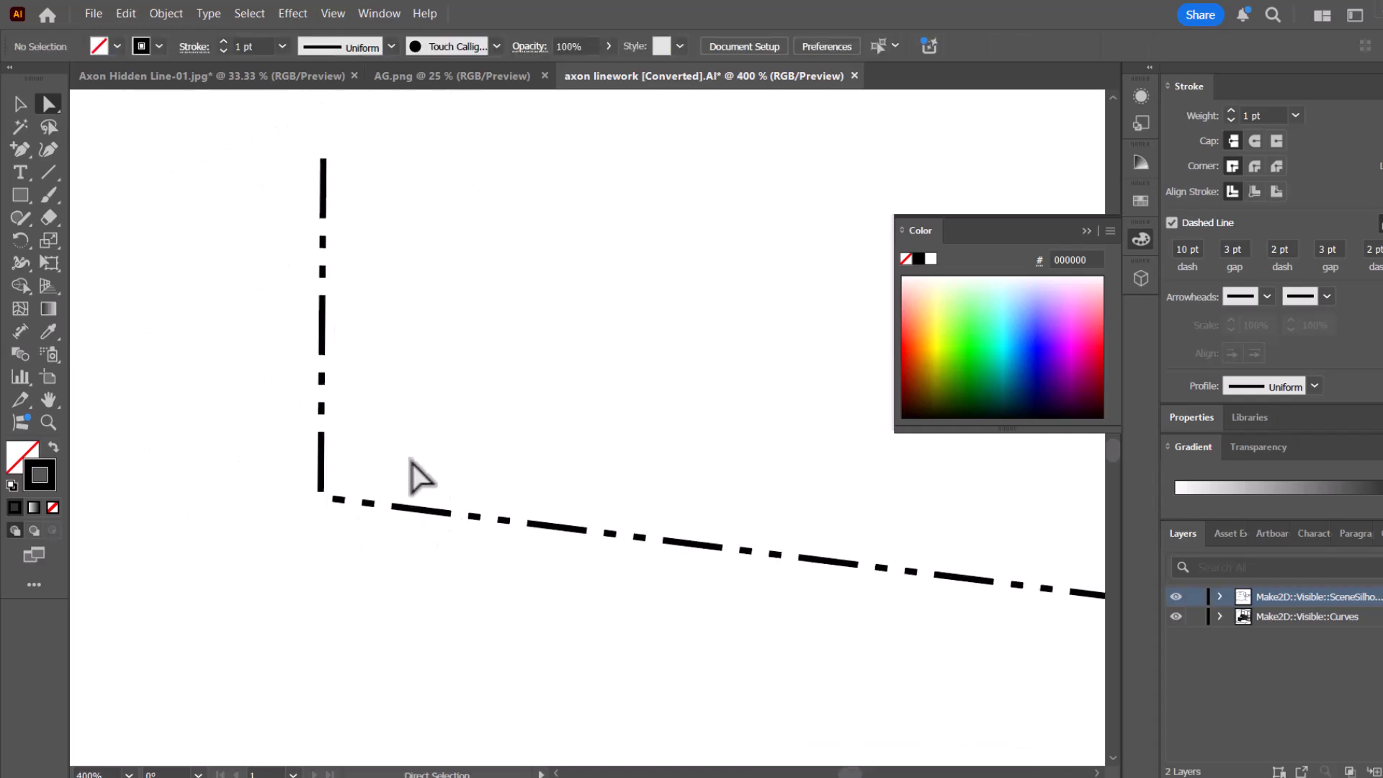
{"action": "left_click", "coordinate": [20, 103]}
{"action": "scroll", "coordinate": [324, 508], "scroll_direction": "up", "scroll_amount": 2}
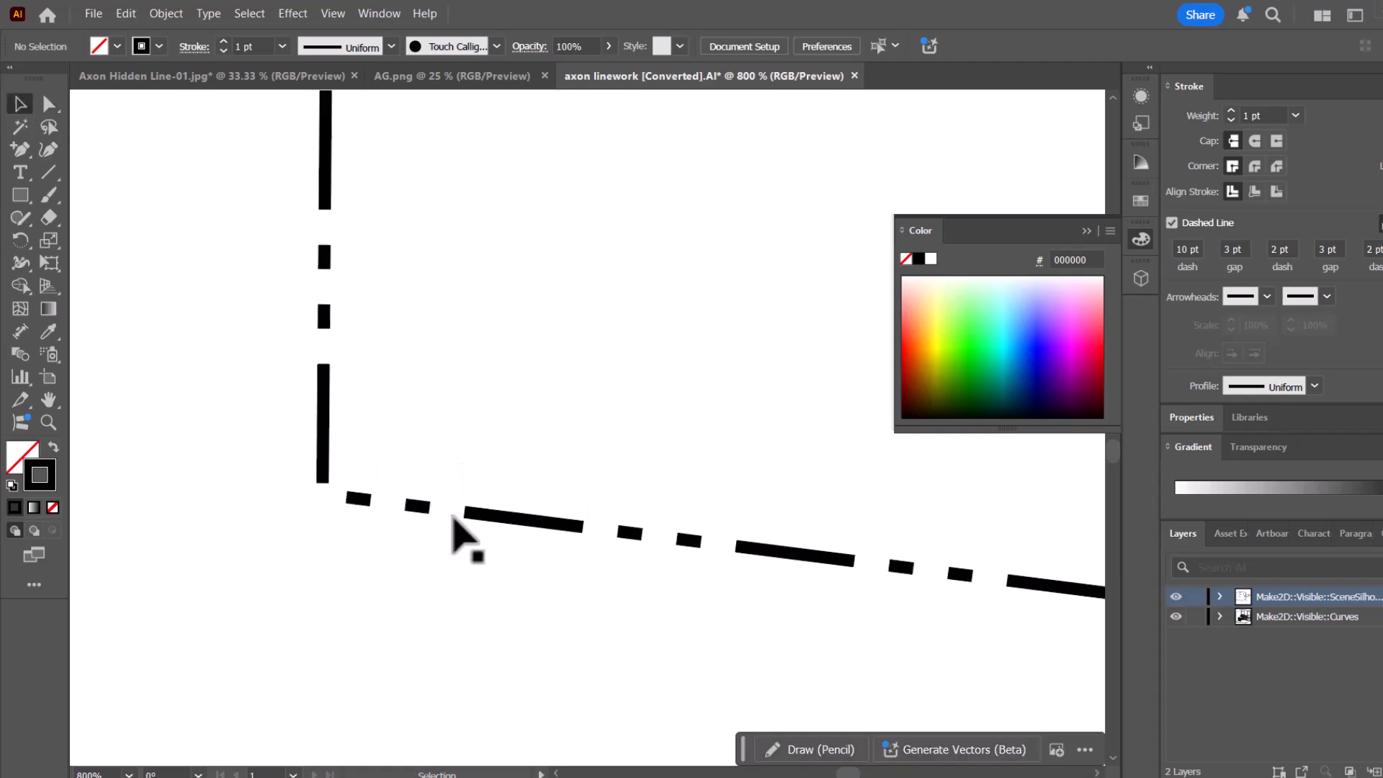
{"action": "left_click", "coordinate": [484, 516]}
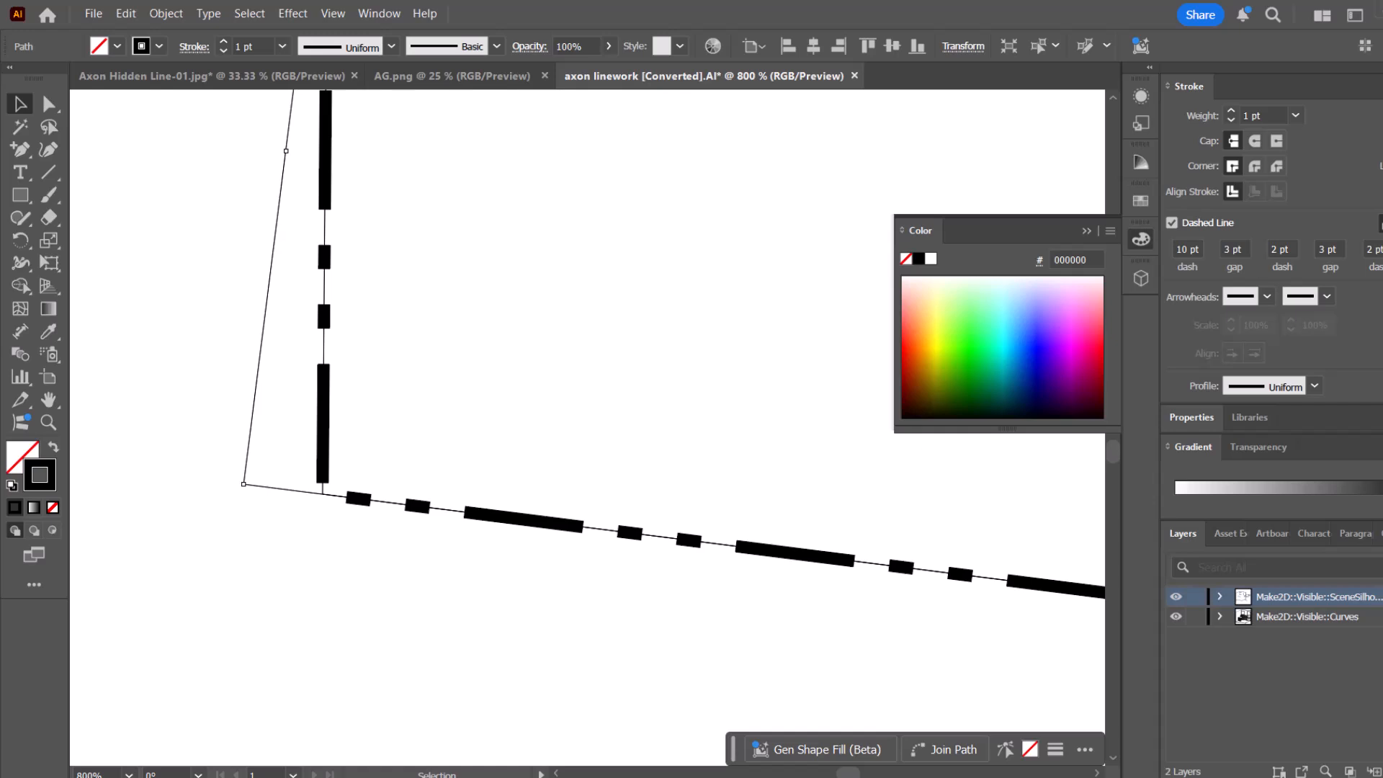
{"action": "left_click", "coordinate": [1380, 225]}
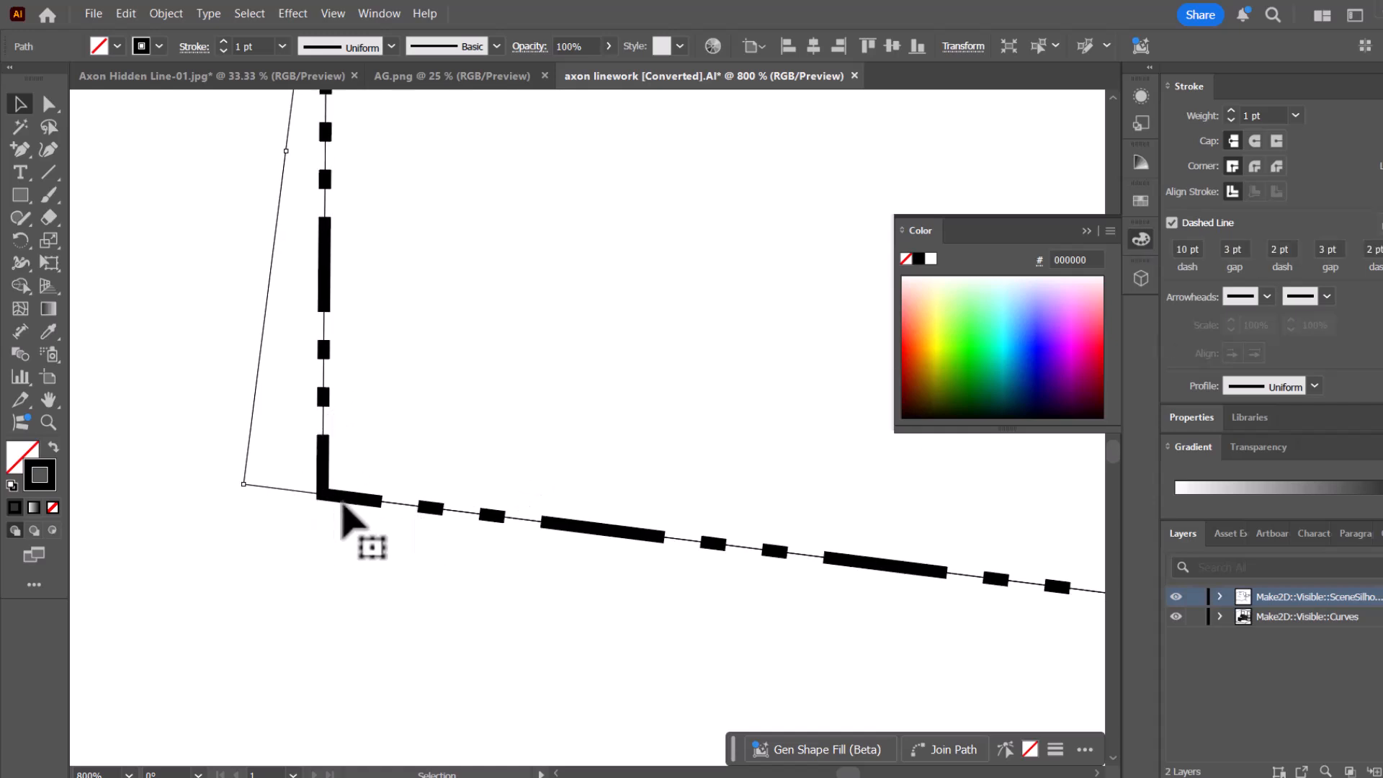
{"action": "left_click", "coordinate": [348, 504]}
Give the bent dash-dot line round caps and a round corner join.
{"action": "scroll", "coordinate": [309, 432], "scroll_direction": "down", "scroll_amount": 3}
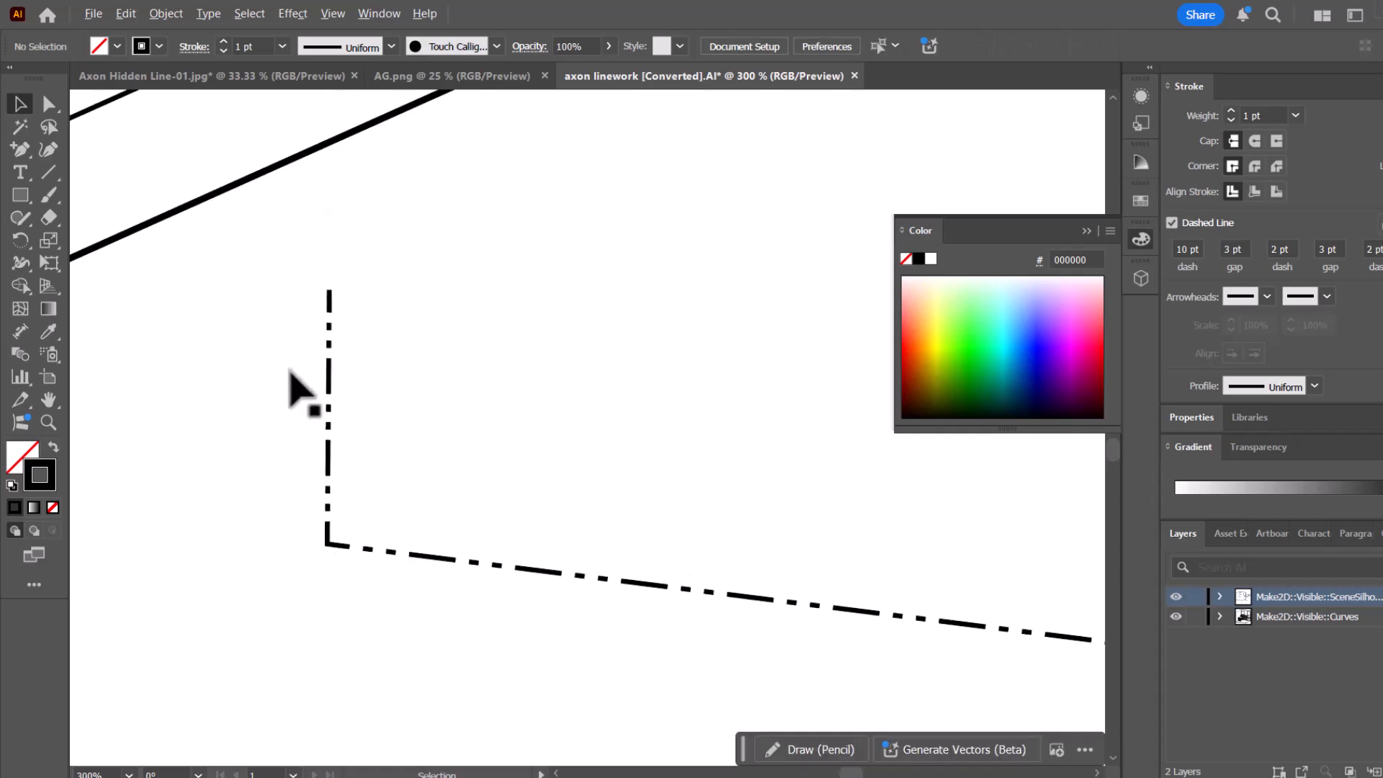
{"action": "scroll", "coordinate": [321, 404], "scroll_direction": "down", "scroll_amount": 1}
{"action": "scroll", "coordinate": [346, 440], "scroll_direction": "up", "scroll_amount": 1}
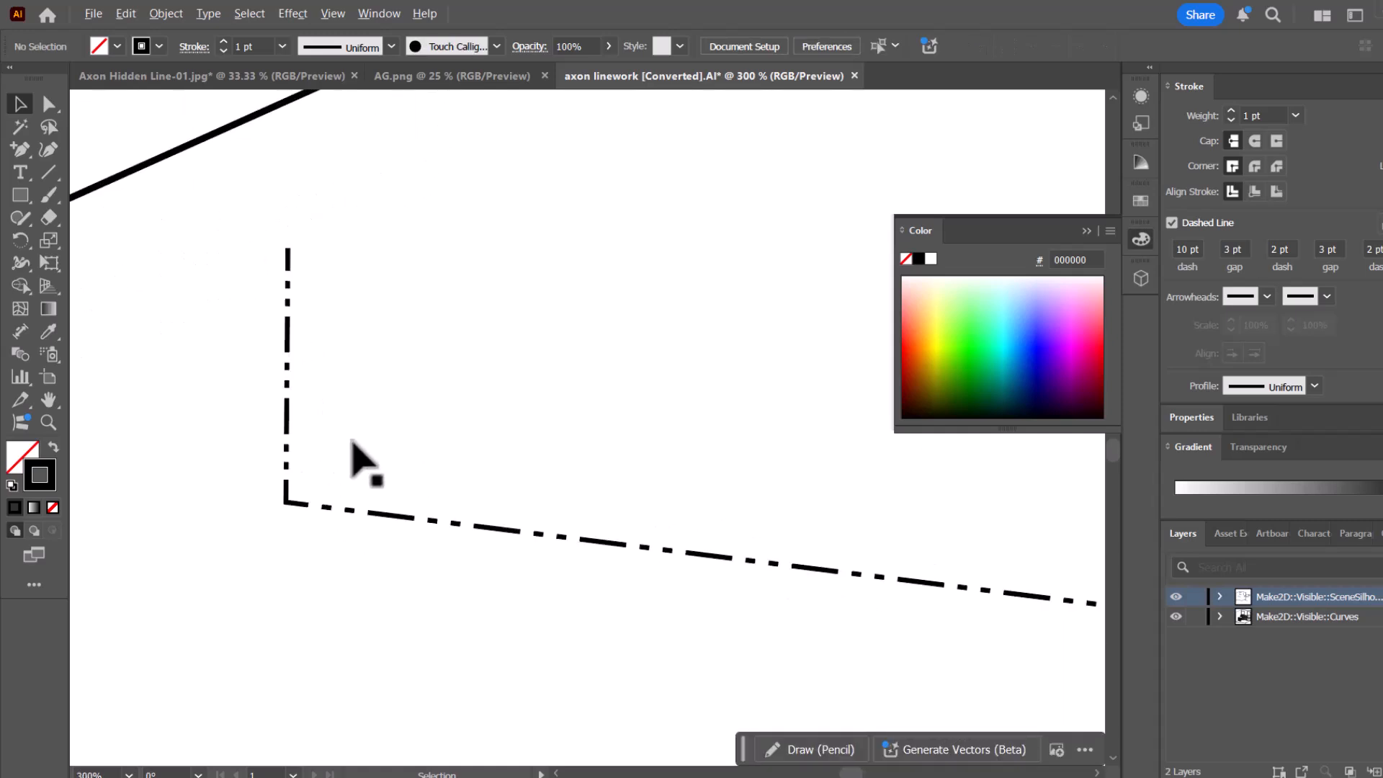
{"action": "left_click", "coordinate": [284, 424]}
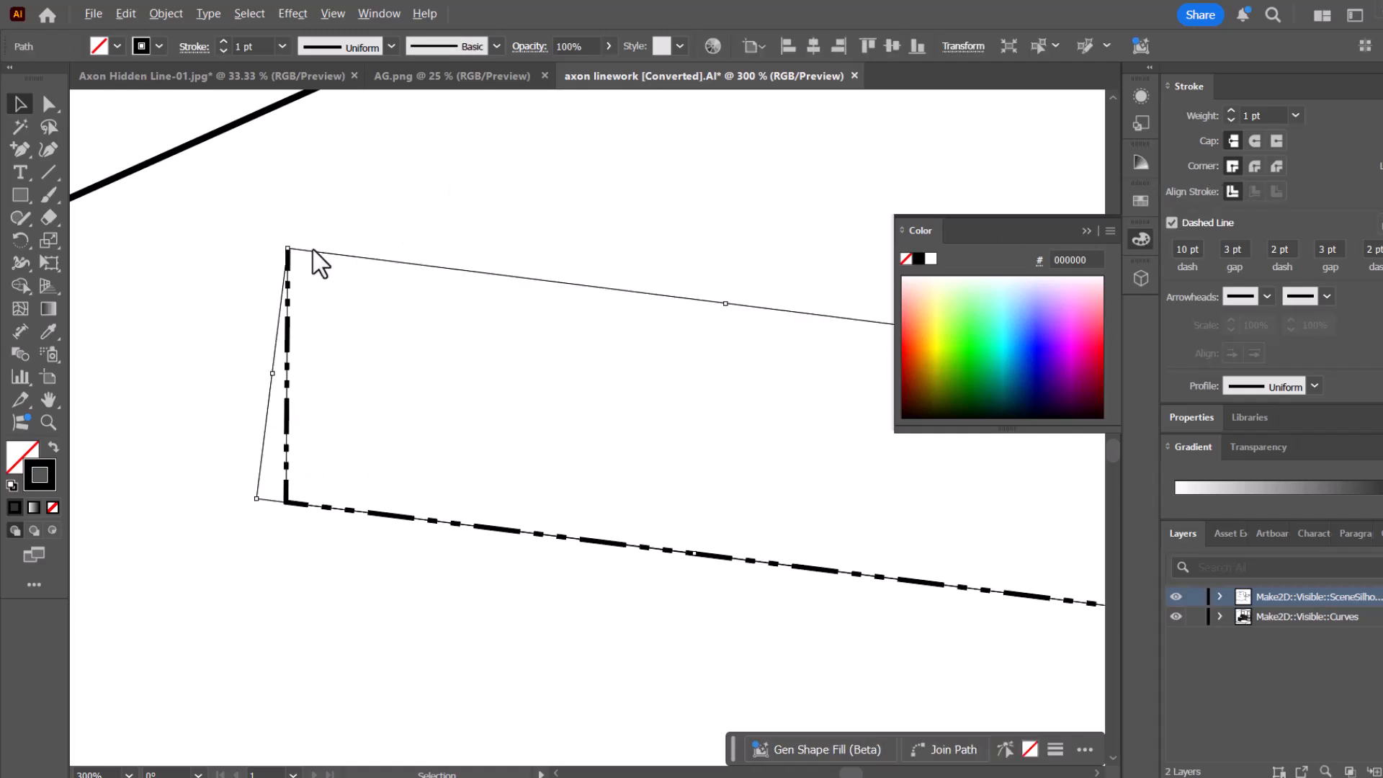
{"action": "scroll", "coordinate": [317, 265], "scroll_direction": "up", "scroll_amount": 6}
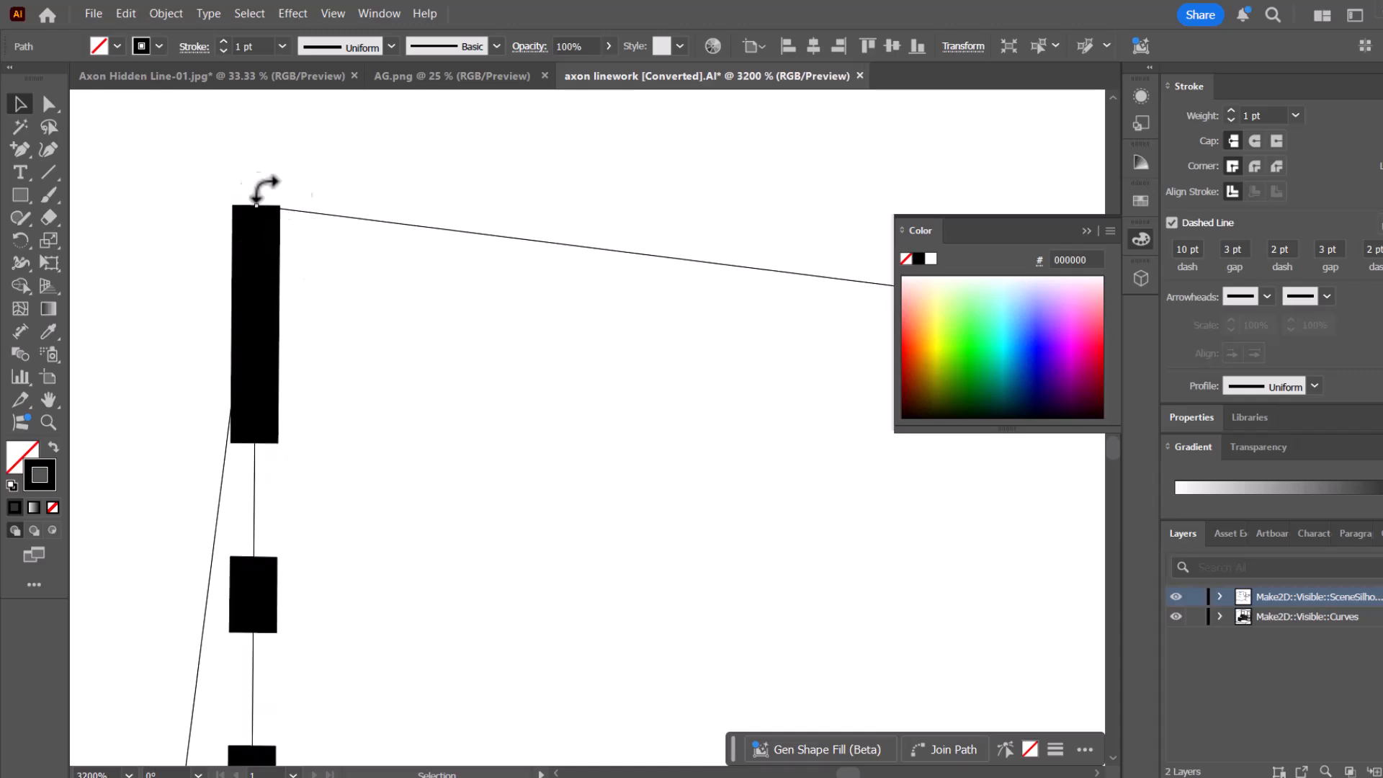
{"action": "left_click", "coordinate": [1252, 141]}
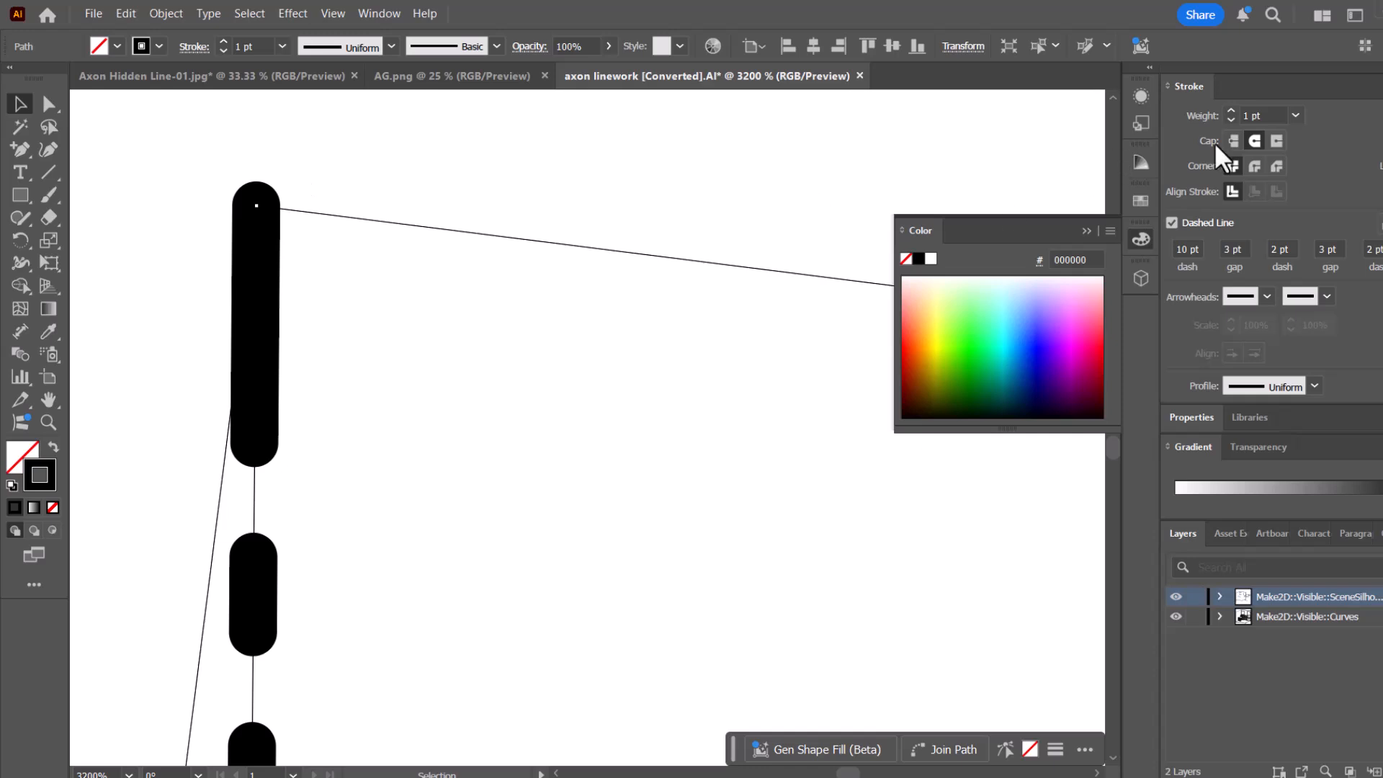
{"action": "left_click", "coordinate": [1253, 165]}
{"action": "left_click_drag", "start_coordinate": [469, 577], "coordinate": [496, 410]}
{"action": "scroll", "coordinate": [496, 409], "scroll_direction": "down", "scroll_amount": 3}
{"action": "scroll", "coordinate": [433, 518], "scroll_direction": "up", "scroll_amount": 5}
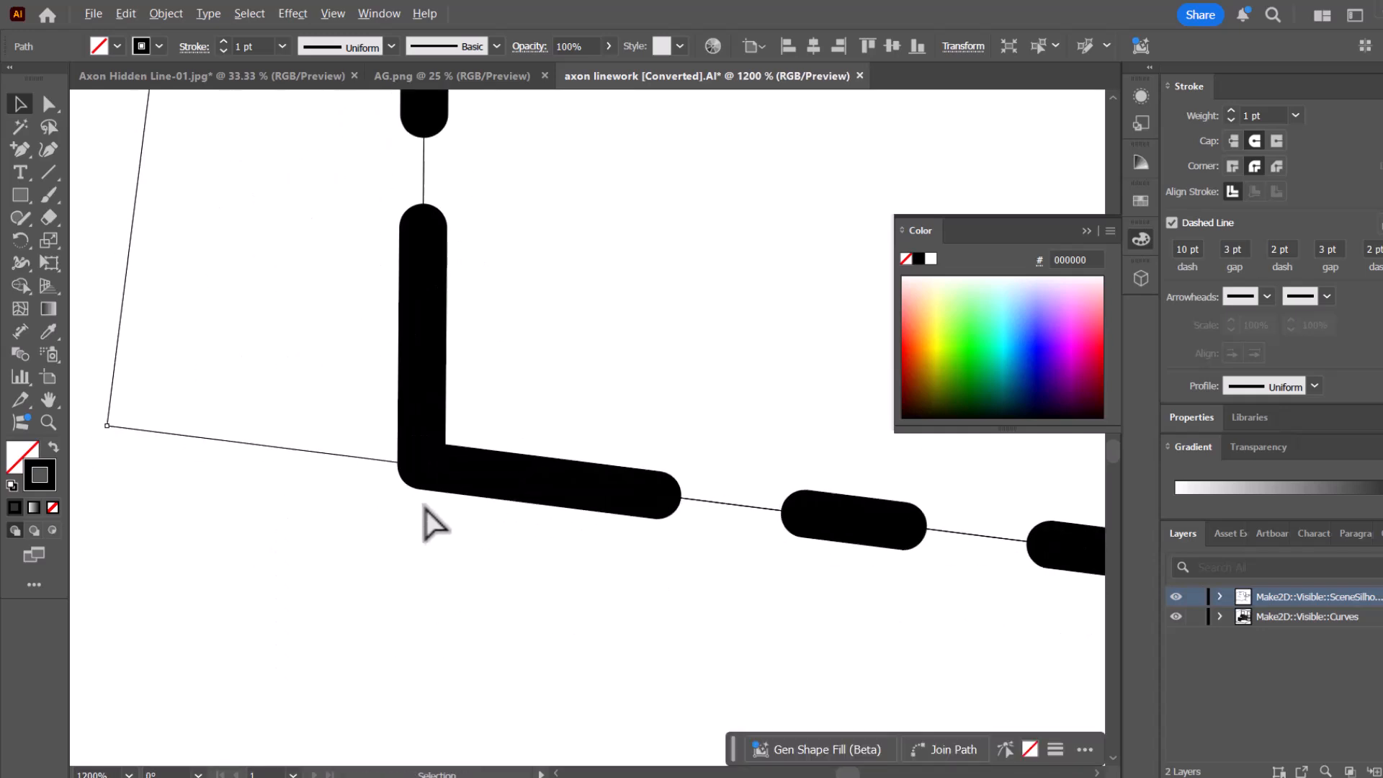
Return the bent dash-dot line to a miter corner join and butt caps.
{"action": "left_click", "coordinate": [1233, 164]}
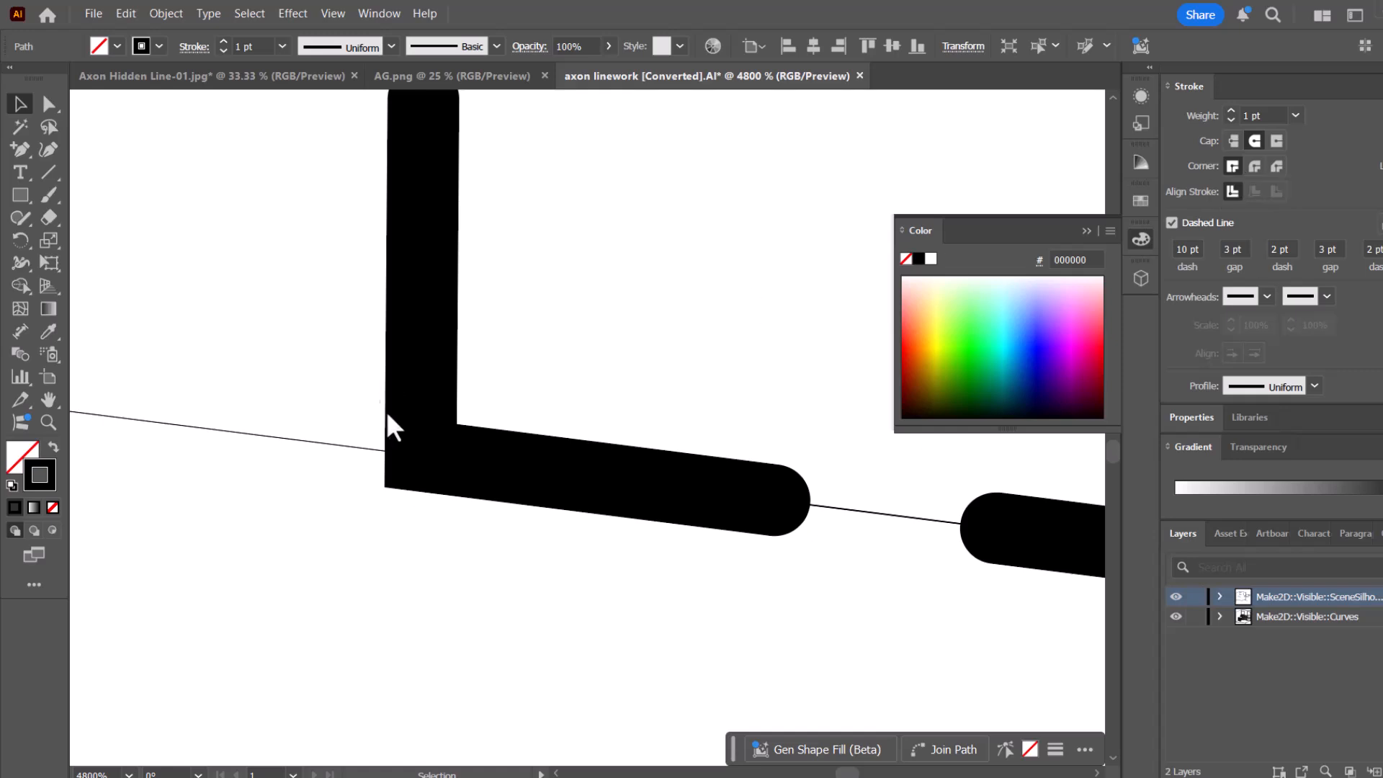
{"action": "left_click", "coordinate": [1234, 140]}
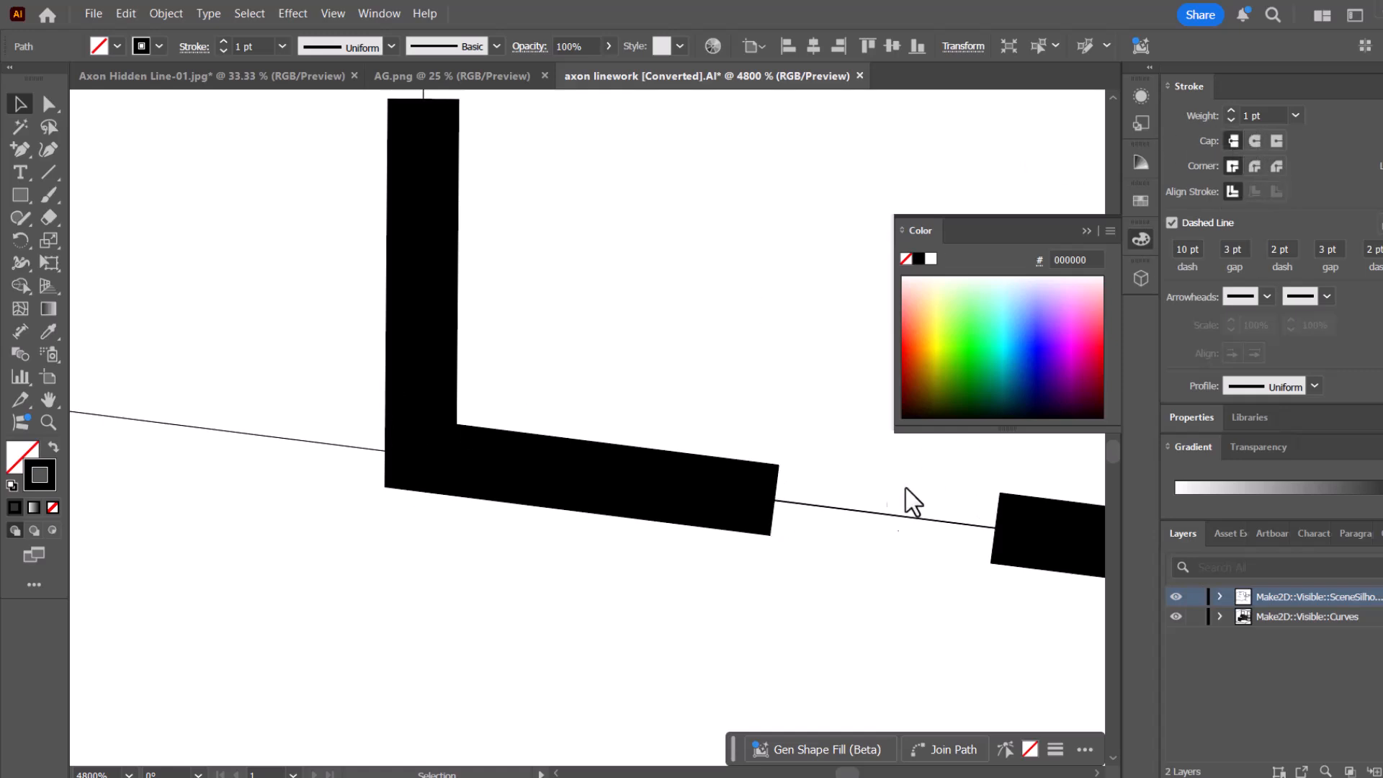
{"action": "scroll", "coordinate": [627, 608], "scroll_direction": "down", "scroll_amount": 2}
{"action": "scroll", "coordinate": [625, 608], "scroll_direction": "down", "scroll_amount": 3}
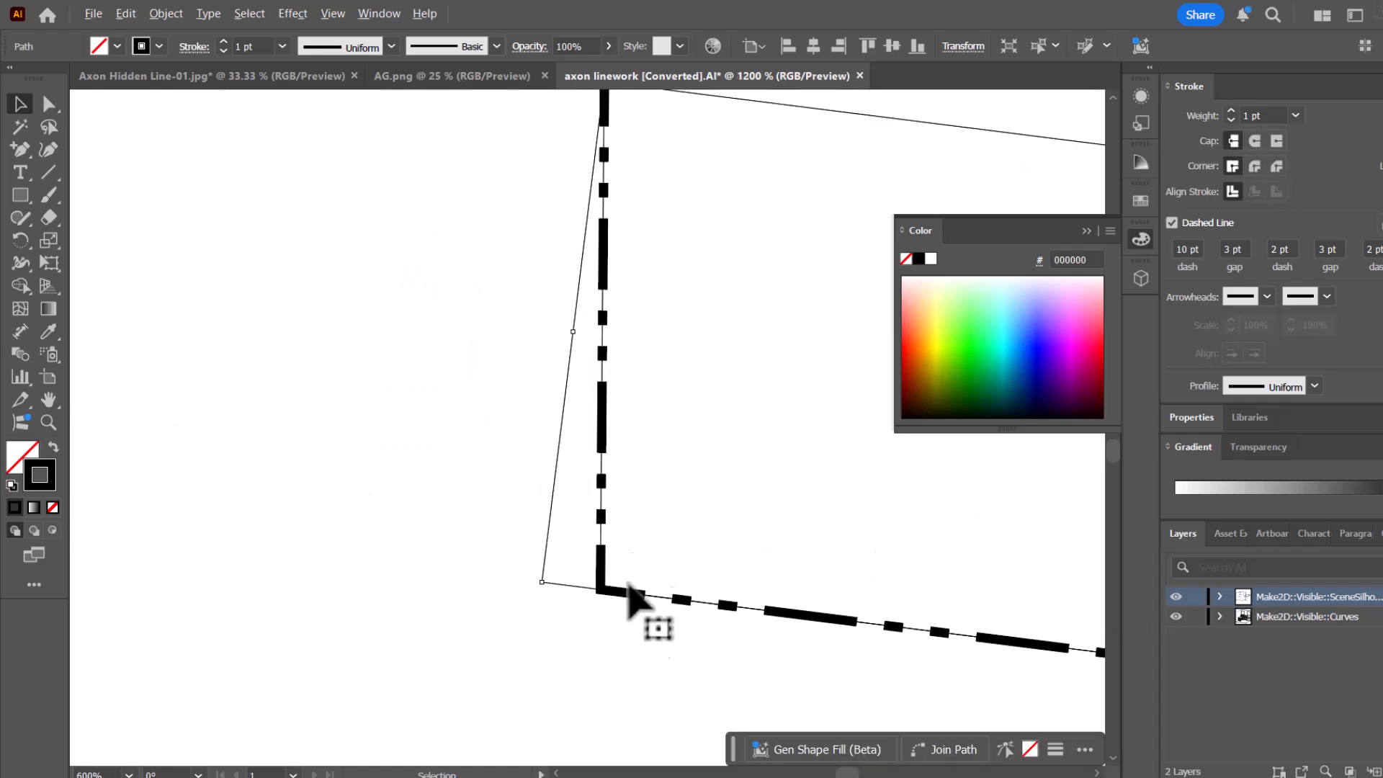
Deselect the bent dash-dot line and examine how its dashes fall at the corner and at the free end.
{"action": "scroll", "coordinate": [577, 587], "scroll_direction": "down", "scroll_amount": 2}
{"action": "left_click", "coordinate": [624, 234]}
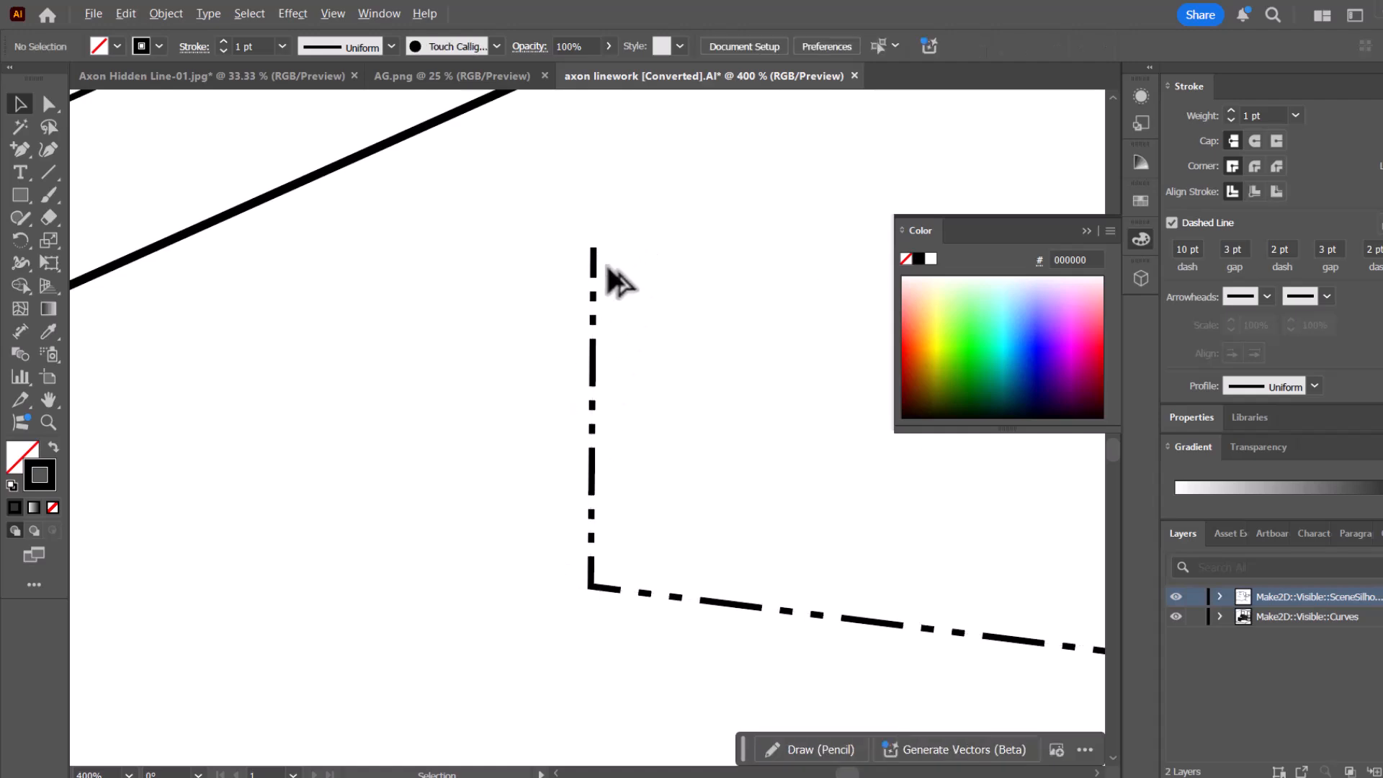
{"action": "scroll", "coordinate": [605, 274], "scroll_direction": "up", "scroll_amount": 3}
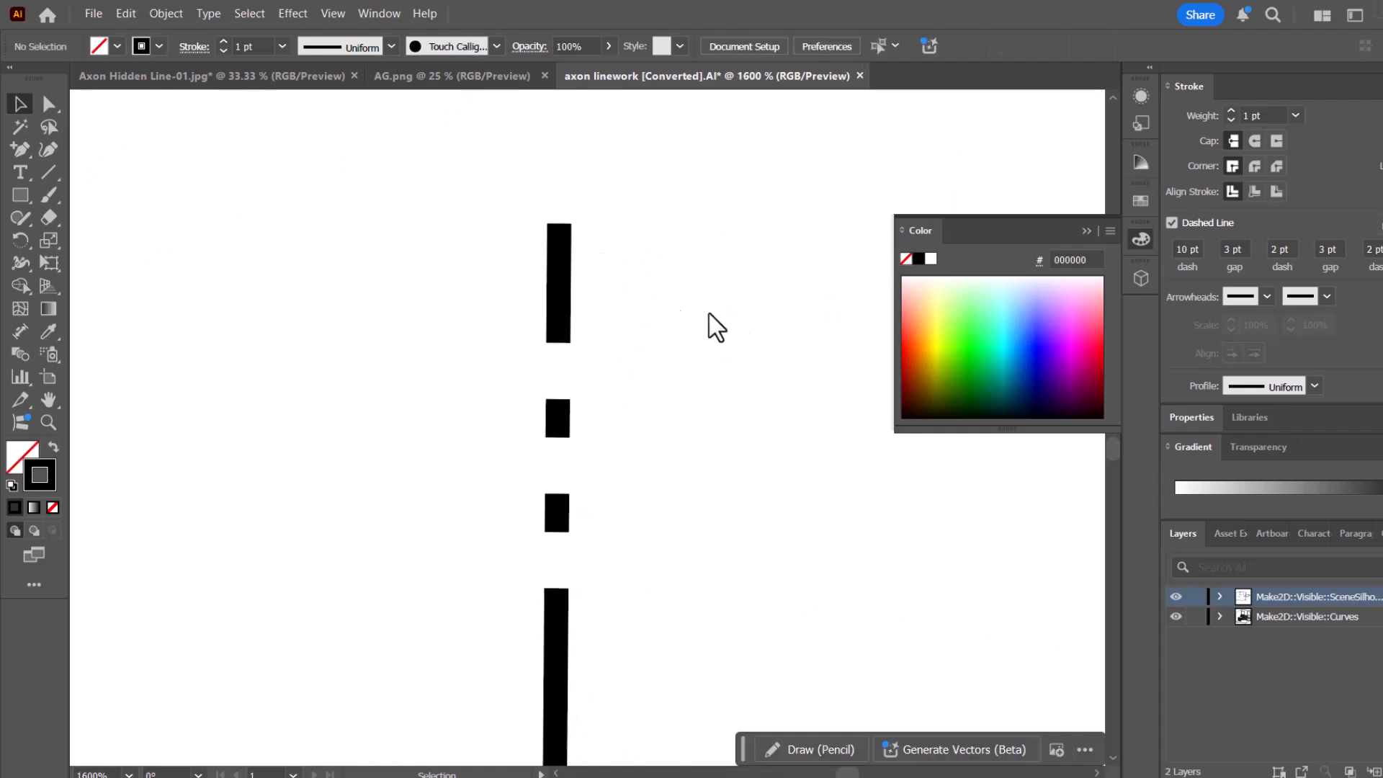
{"action": "scroll", "coordinate": [450, 243], "scroll_direction": "down", "scroll_amount": 7}
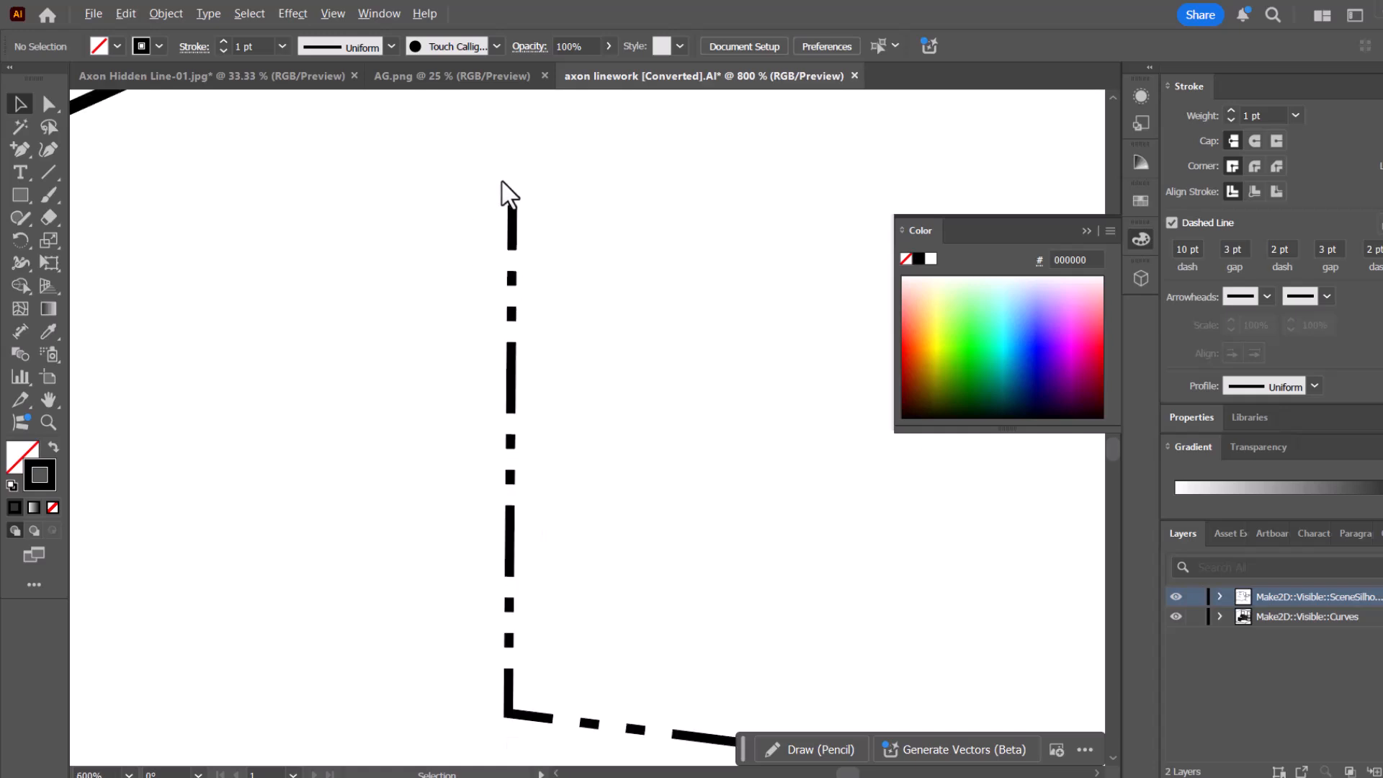
{"action": "scroll", "coordinate": [686, 469], "scroll_direction": "up", "scroll_amount": 3}
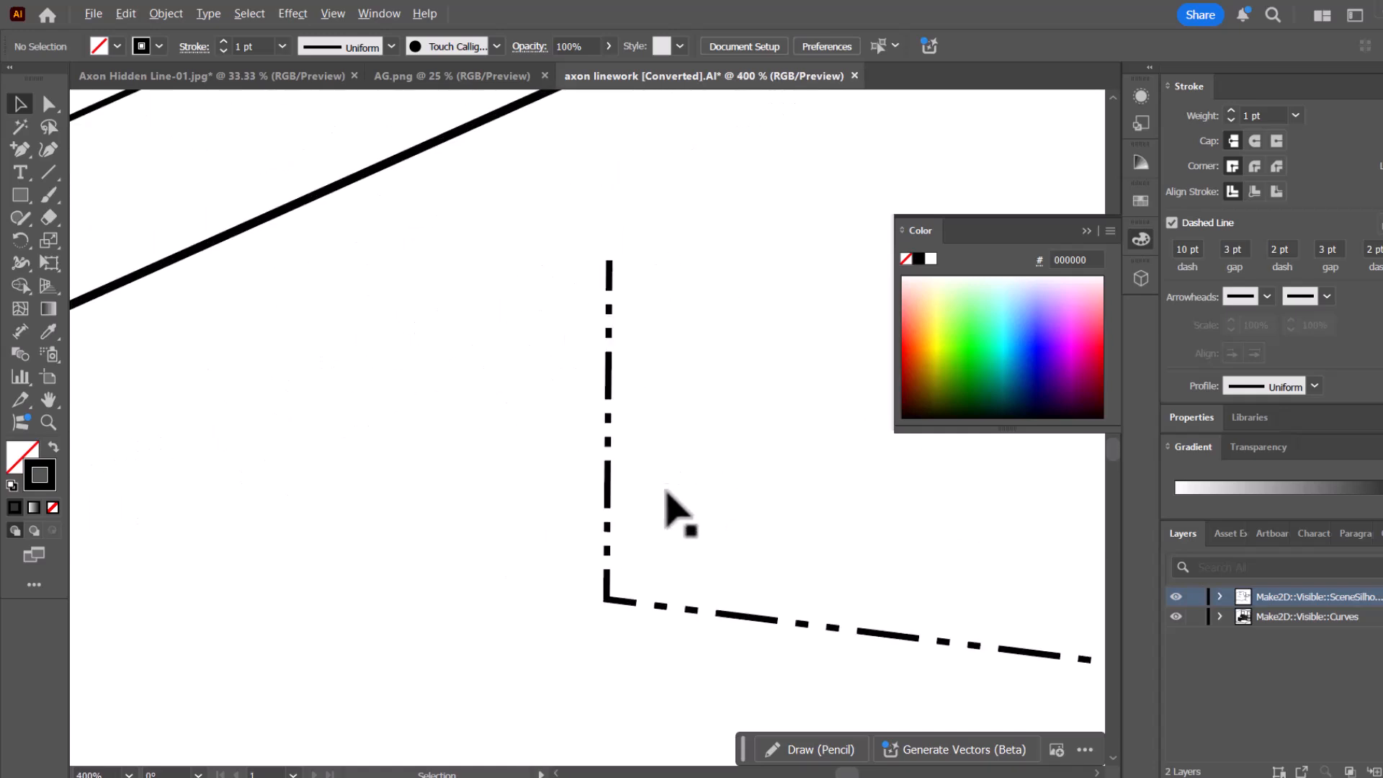
{"action": "scroll", "coordinate": [569, 265], "scroll_direction": "up", "scroll_amount": 2}
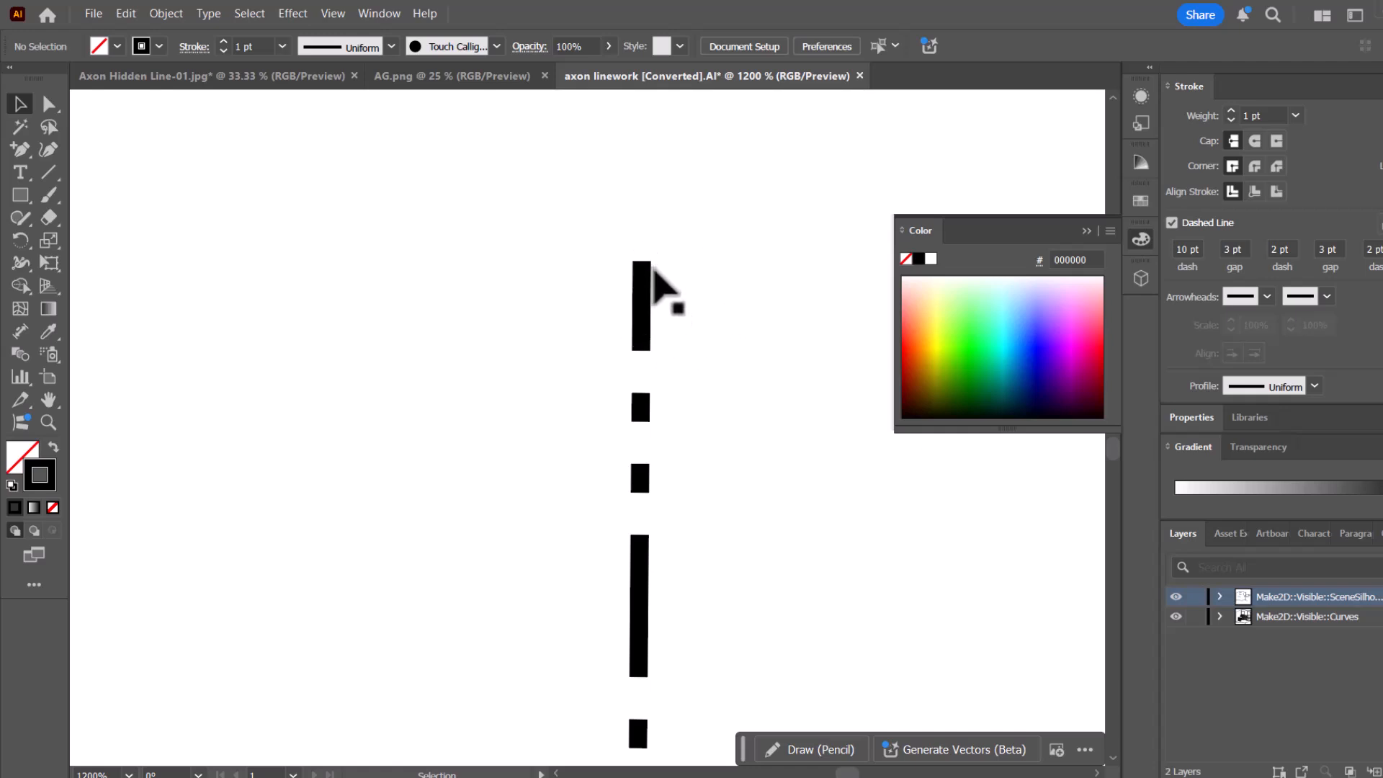
{"action": "scroll", "coordinate": [756, 266], "scroll_direction": "down", "scroll_amount": 1}
{"action": "scroll", "coordinate": [756, 259], "scroll_direction": "down", "scroll_amount": 2}
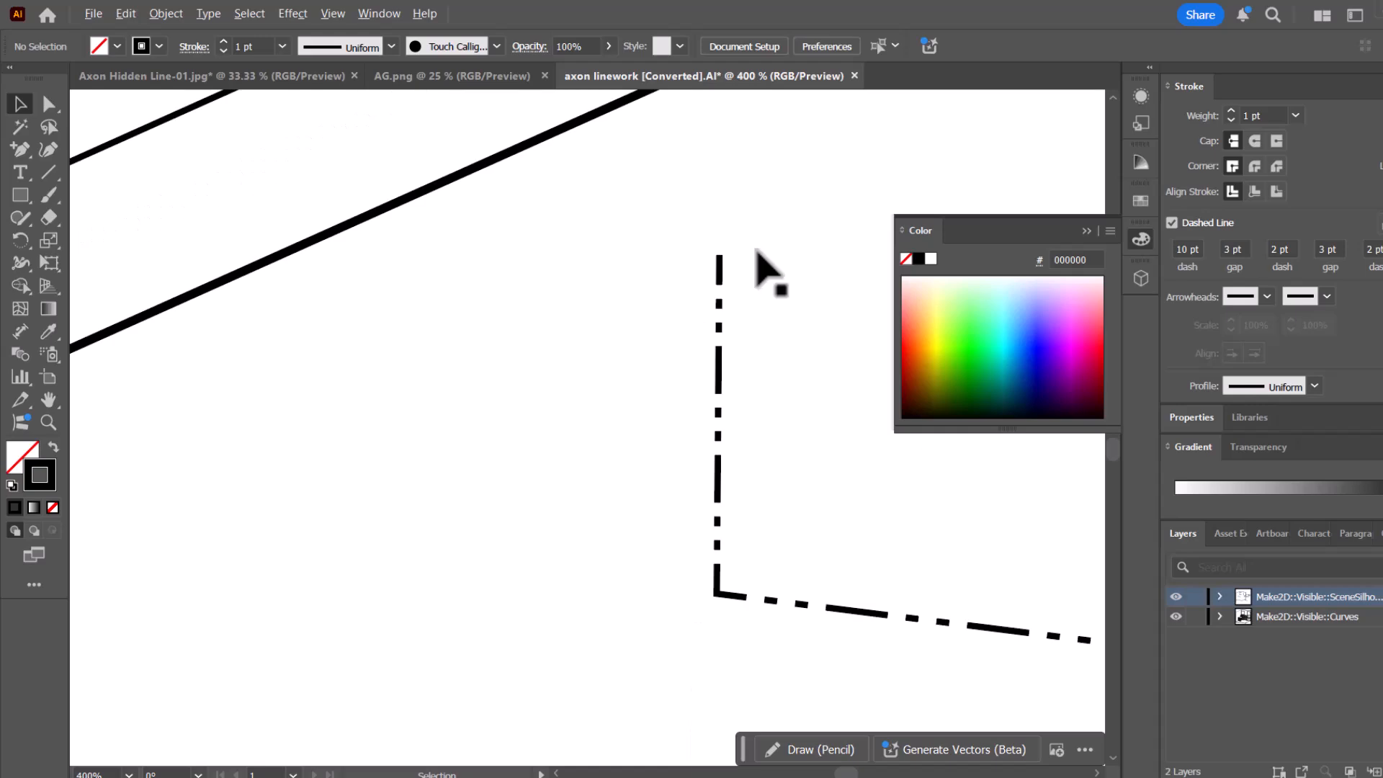
{"action": "scroll", "coordinate": [803, 317], "scroll_direction": "down", "scroll_amount": 2}
{"action": "scroll", "coordinate": [814, 328], "scroll_direction": "down", "scroll_amount": 4}
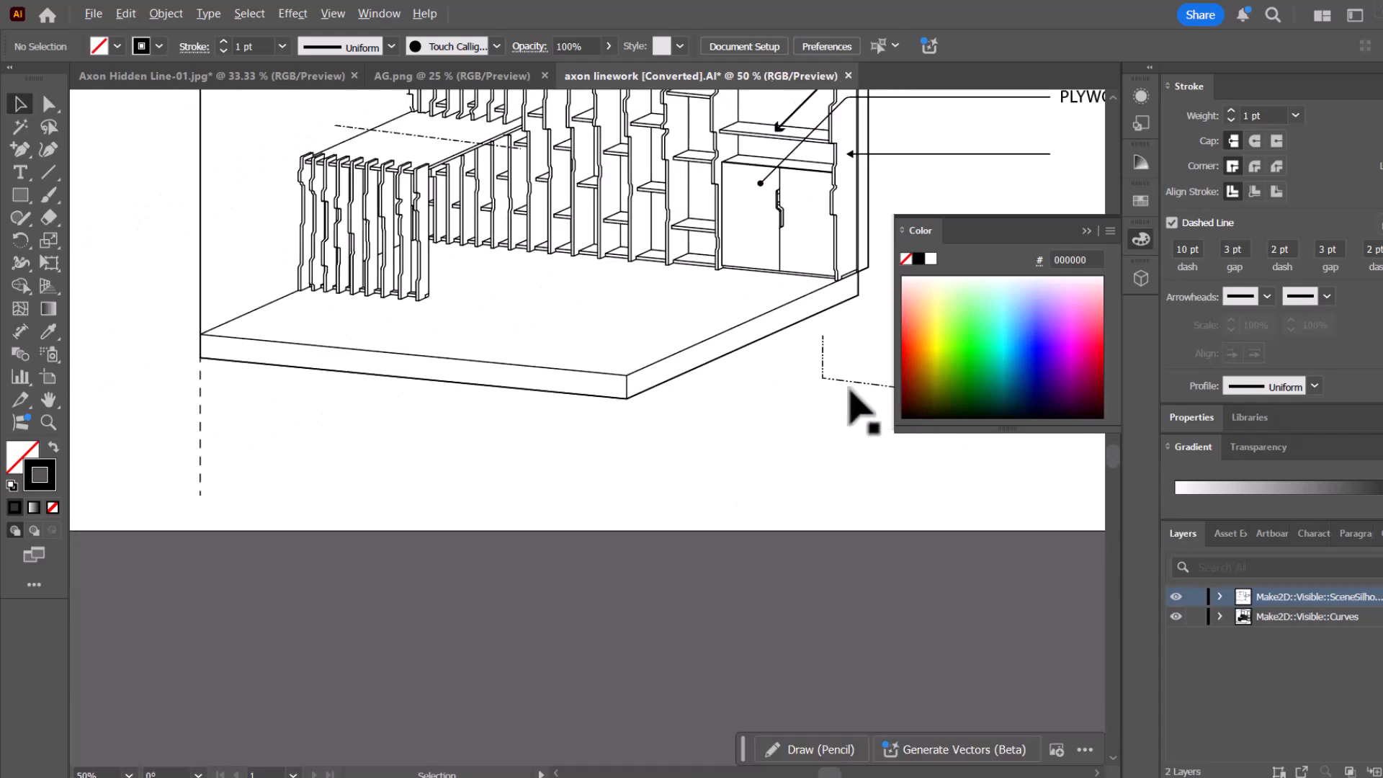
Delete the bent dash-dot line beside the floor slab.
{"action": "scroll", "coordinate": [590, 429], "scroll_direction": "right", "scroll_amount": 3}
{"action": "scroll", "coordinate": [590, 430], "scroll_direction": "up", "scroll_amount": 1}
{"action": "left_click_drag", "start_coordinate": [560, 402], "coordinate": [562, 403]}
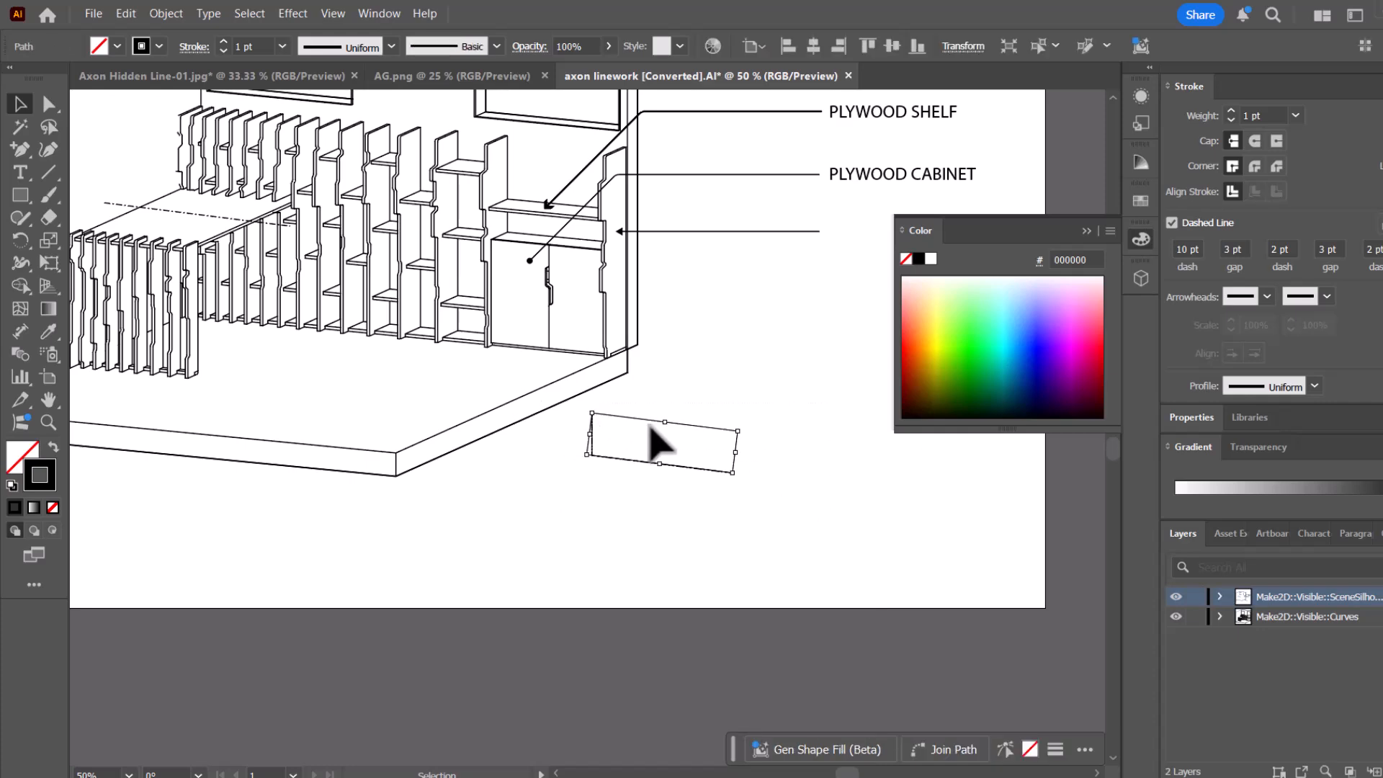
{"action": "left_click", "coordinate": [658, 451]}
Copy the vertical dashed line from the slab's left corner to its front and right corners, and deselect the copies.
{"action": "scroll", "coordinate": [528, 478], "scroll_direction": "left", "scroll_amount": 5}
{"action": "scroll", "coordinate": [528, 478], "scroll_direction": "down", "scroll_amount": 1}
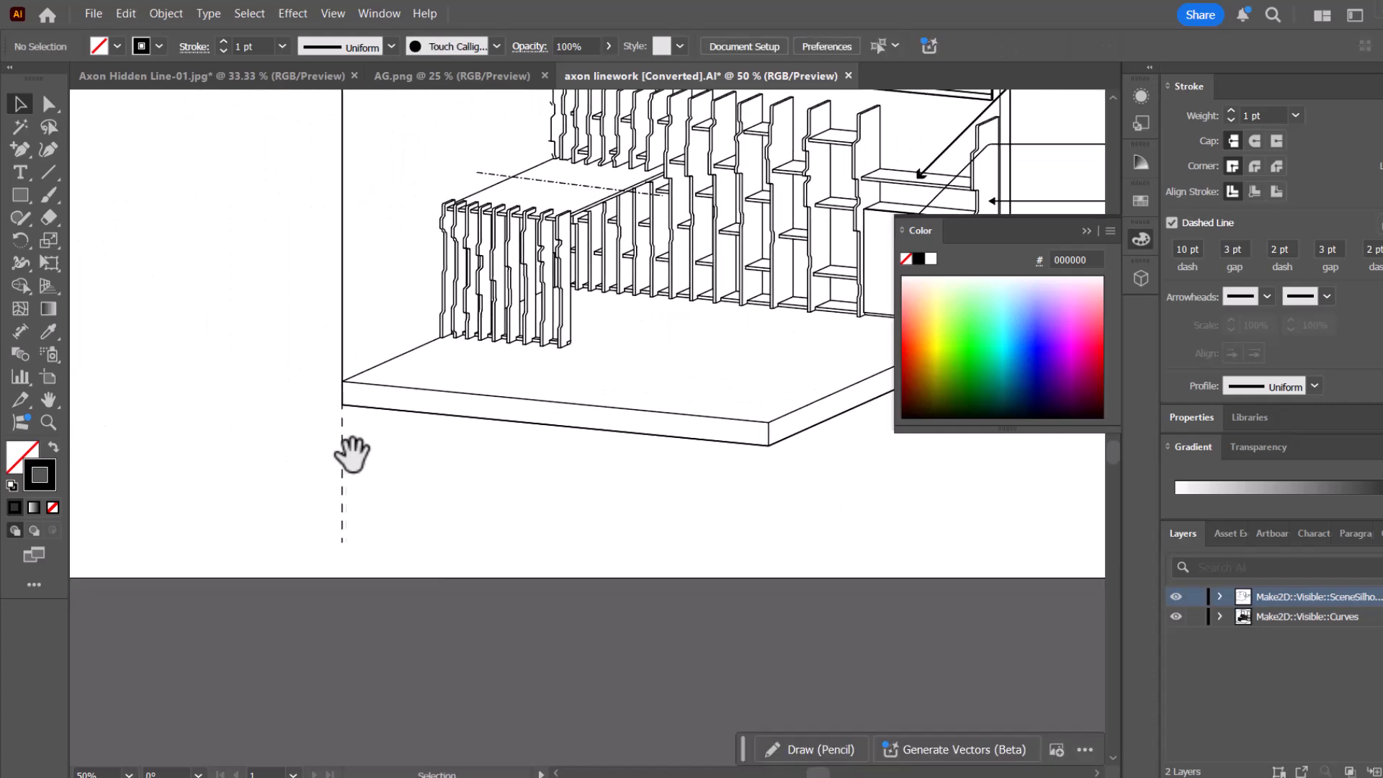
{"action": "left_click_drag", "start_coordinate": [342, 454], "coordinate": [648, 472]}
{"action": "left_click_drag", "start_coordinate": [773, 486], "coordinate": [463, 531]}
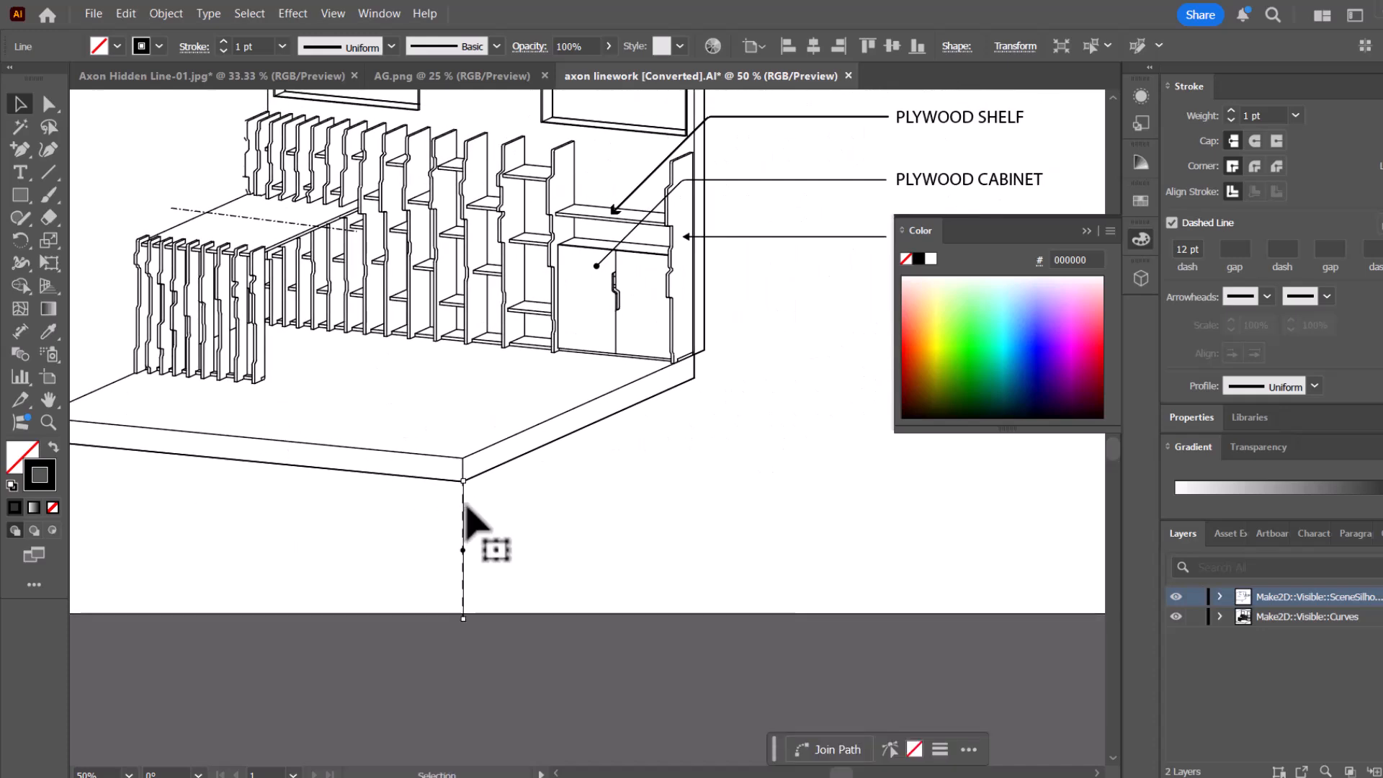
{"action": "left_click", "coordinate": [471, 545]}
{"action": "mouse_move", "coordinate": [463, 516]}
{"action": "left_mouse_down"}
{"action": "mouse_move", "coordinate": [470, 500]}
{"action": "mouse_move", "coordinate": [677, 433]}
{"action": "mouse_move", "coordinate": [696, 413]}
{"action": "left_mouse_up"}
{"action": "left_click", "coordinate": [735, 445]}
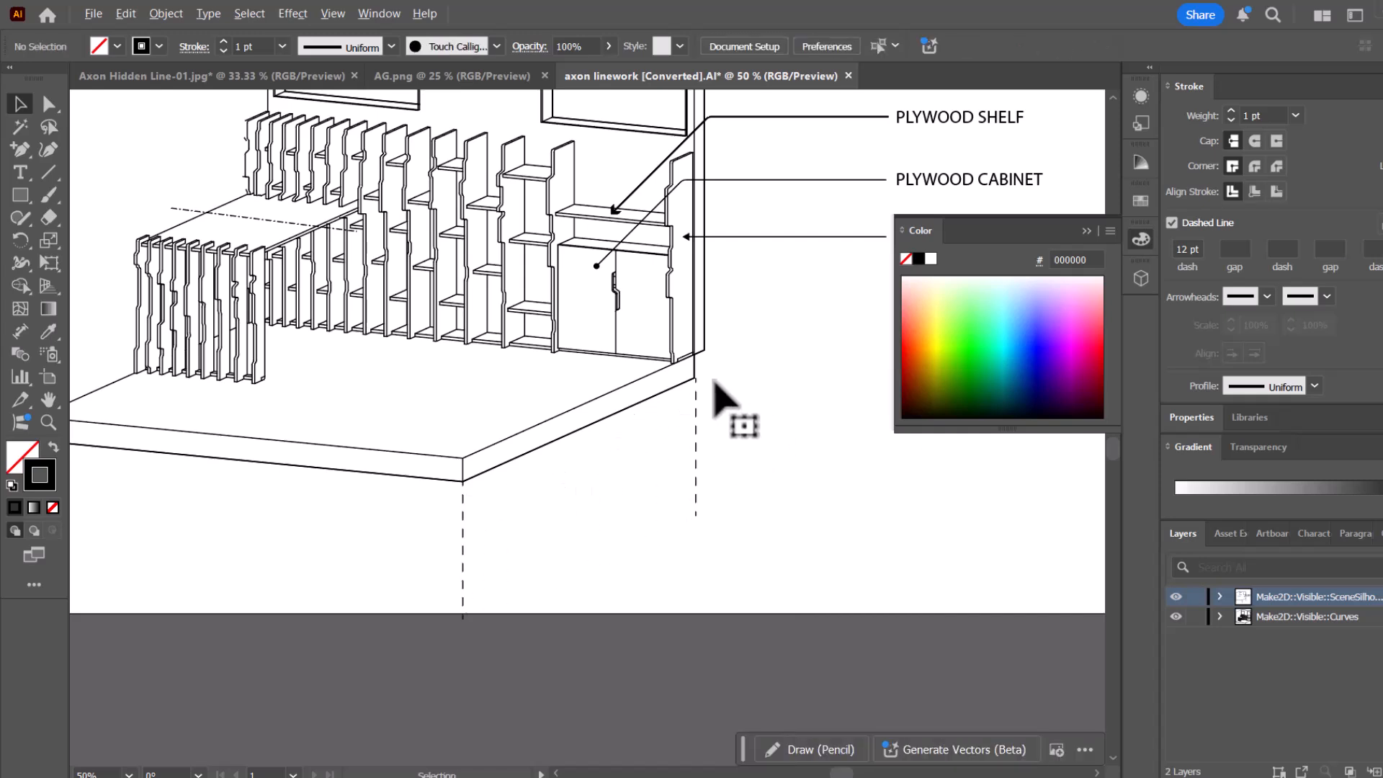
Delete the straight dash-dot line crossing the tabletop in the room.
{"action": "left_click_drag", "start_coordinate": [324, 479], "coordinate": [586, 547]}
{"action": "left_click_drag", "start_coordinate": [479, 288], "coordinate": [389, 414]}
{"action": "left_click", "coordinate": [392, 387]}
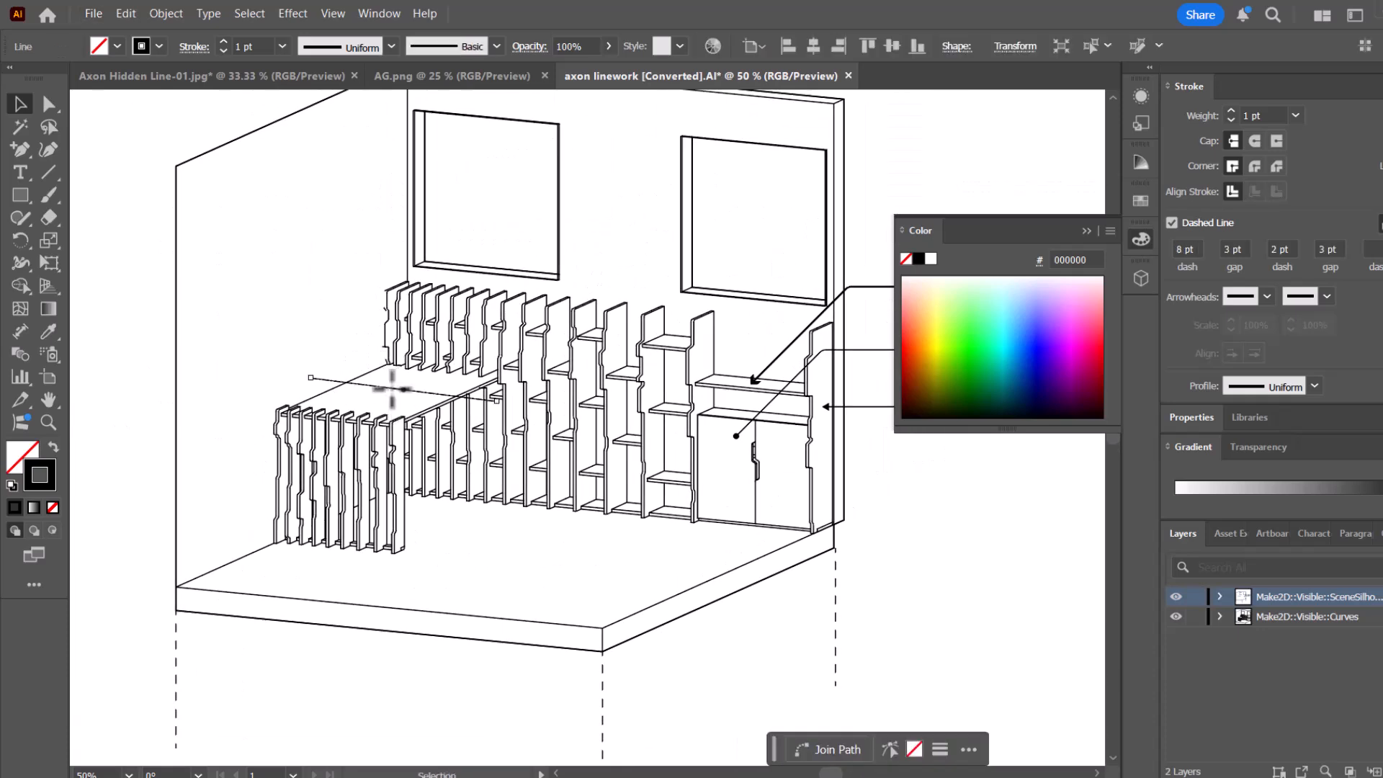
{"action": "key", "text": "ctrl+shift+a"}
{"action": "scroll", "coordinate": [375, 577], "scroll_direction": "down", "scroll_amount": 1}
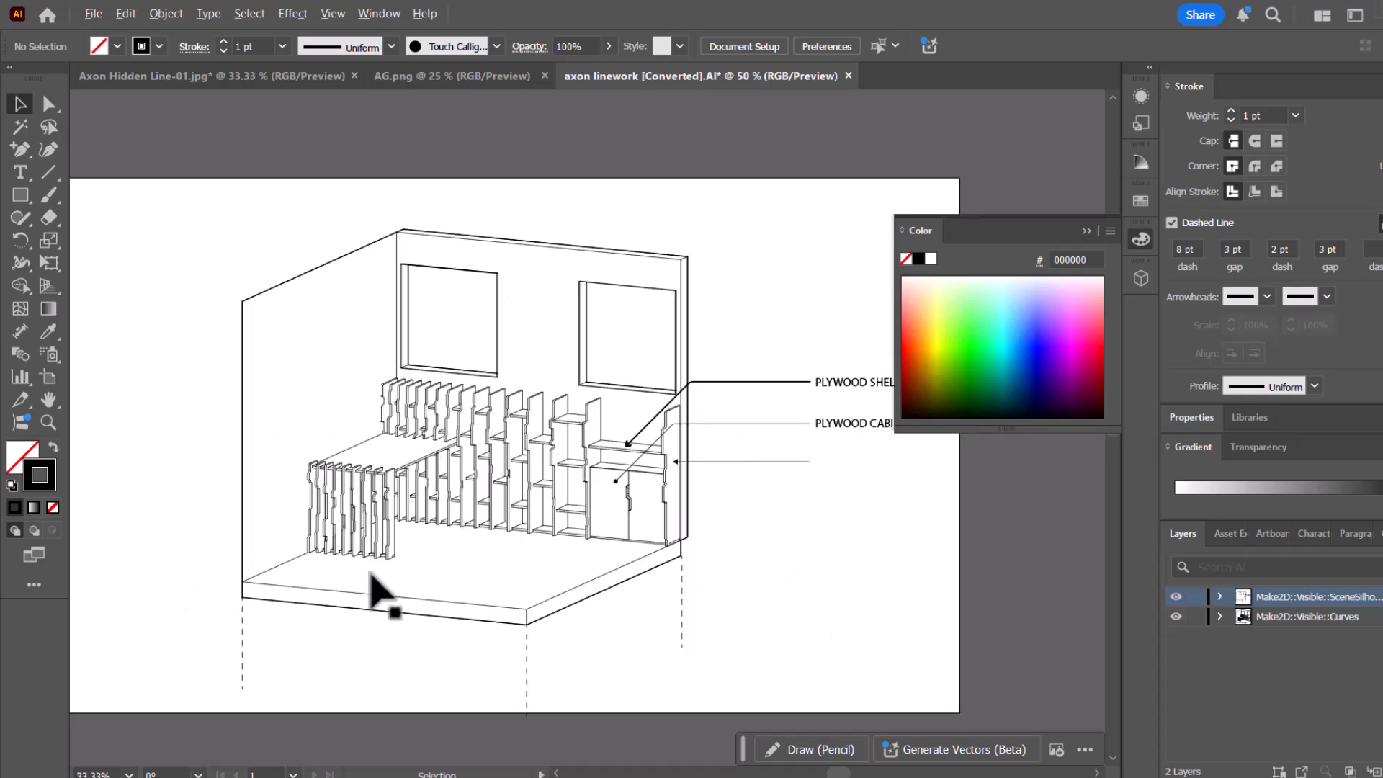
Check the drawing and hide and reshow the scene silhouette layer to see which linework it holds.
{"action": "scroll", "coordinate": [670, 564], "scroll_direction": "up", "scroll_amount": 2}
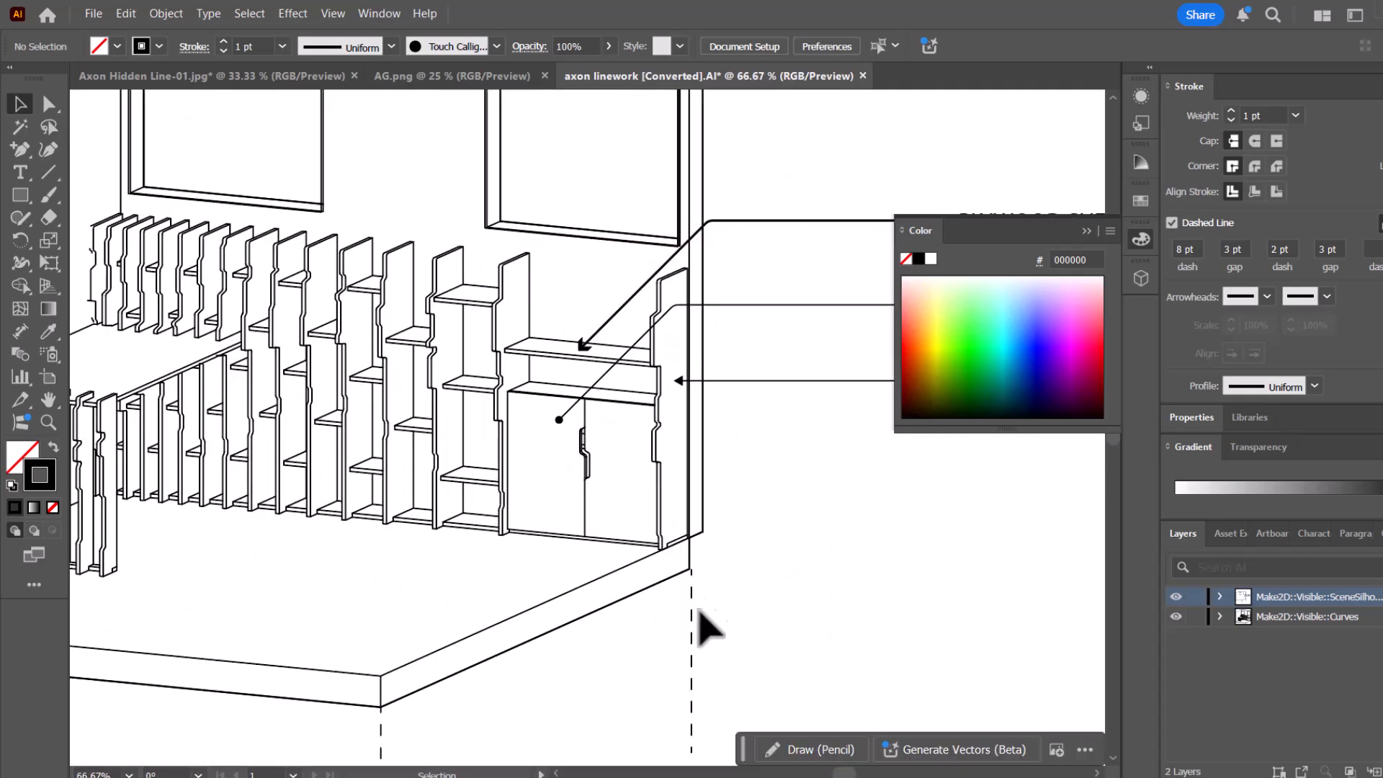
{"action": "left_click_drag", "start_coordinate": [354, 448], "coordinate": [688, 490]}
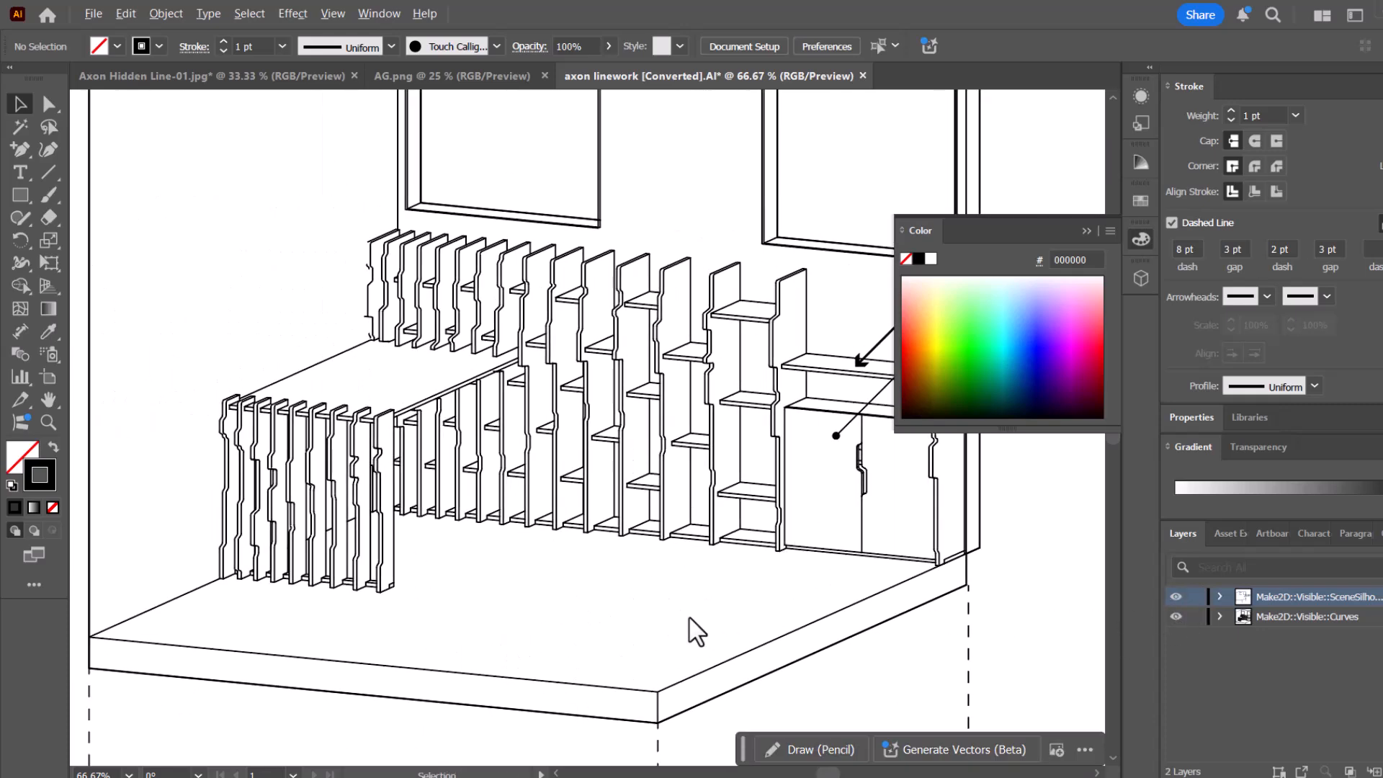
{"action": "scroll", "coordinate": [703, 632], "scroll_direction": "down", "scroll_amount": 1}
{"action": "left_click", "coordinate": [1175, 598]}
{"action": "left_click", "coordinate": [1175, 598]}
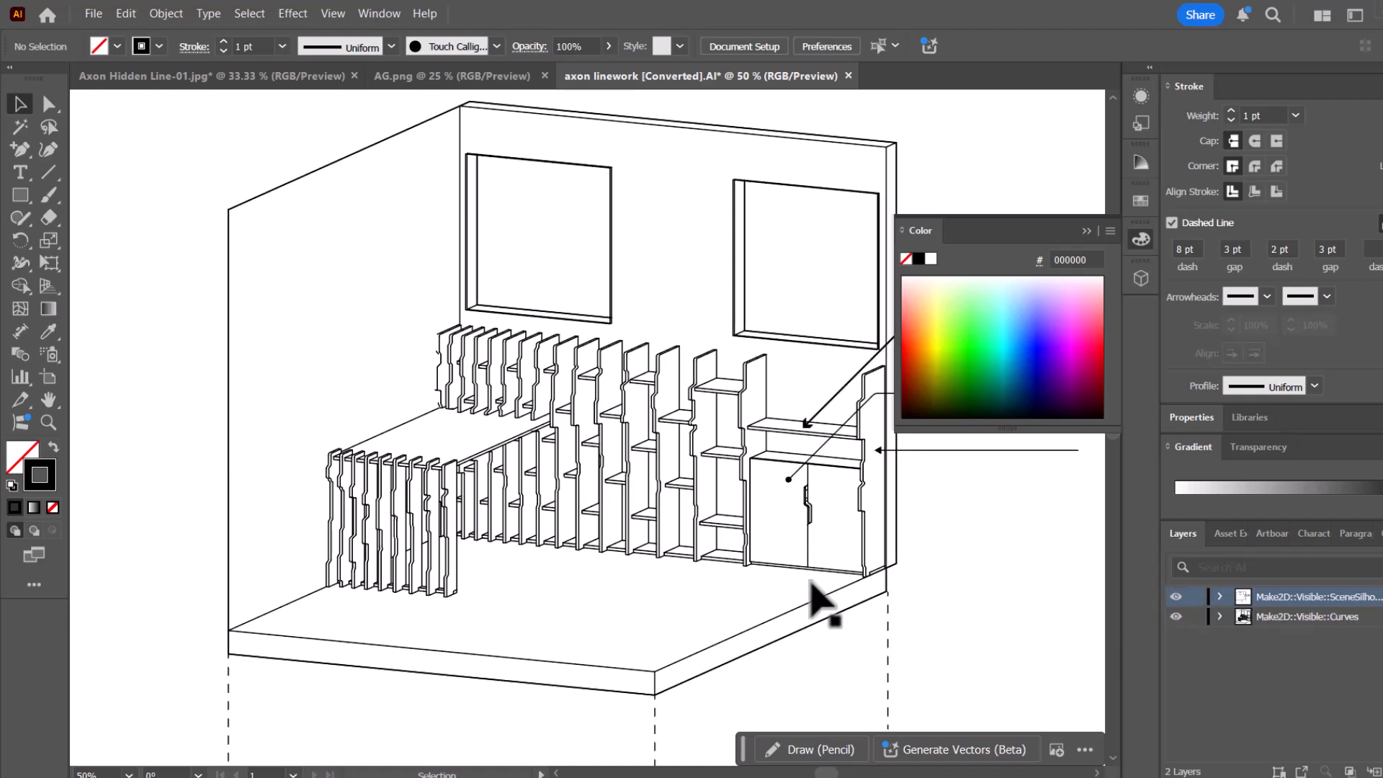
{"action": "scroll", "coordinate": [619, 569], "scroll_direction": "right", "scroll_amount": 3}
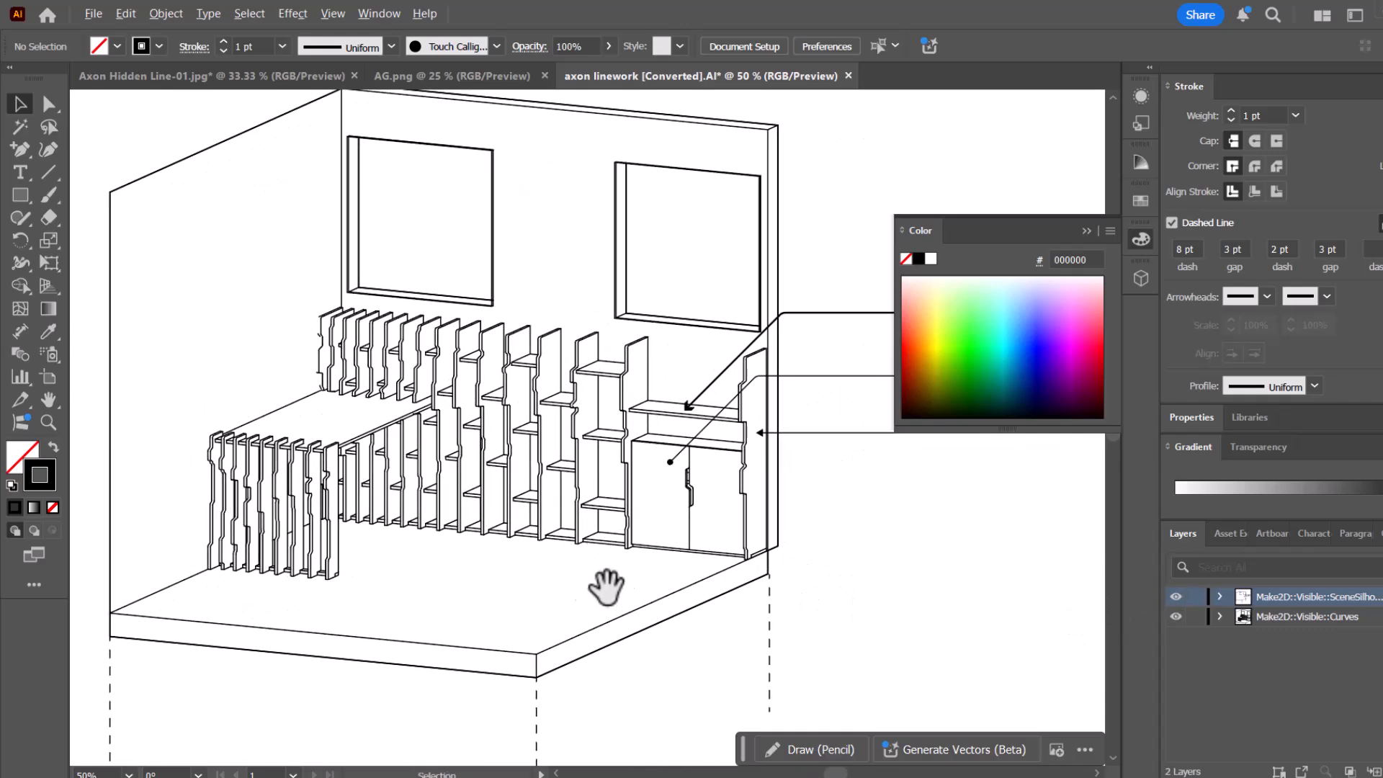
{"action": "key", "text": "ctrl+minus"}
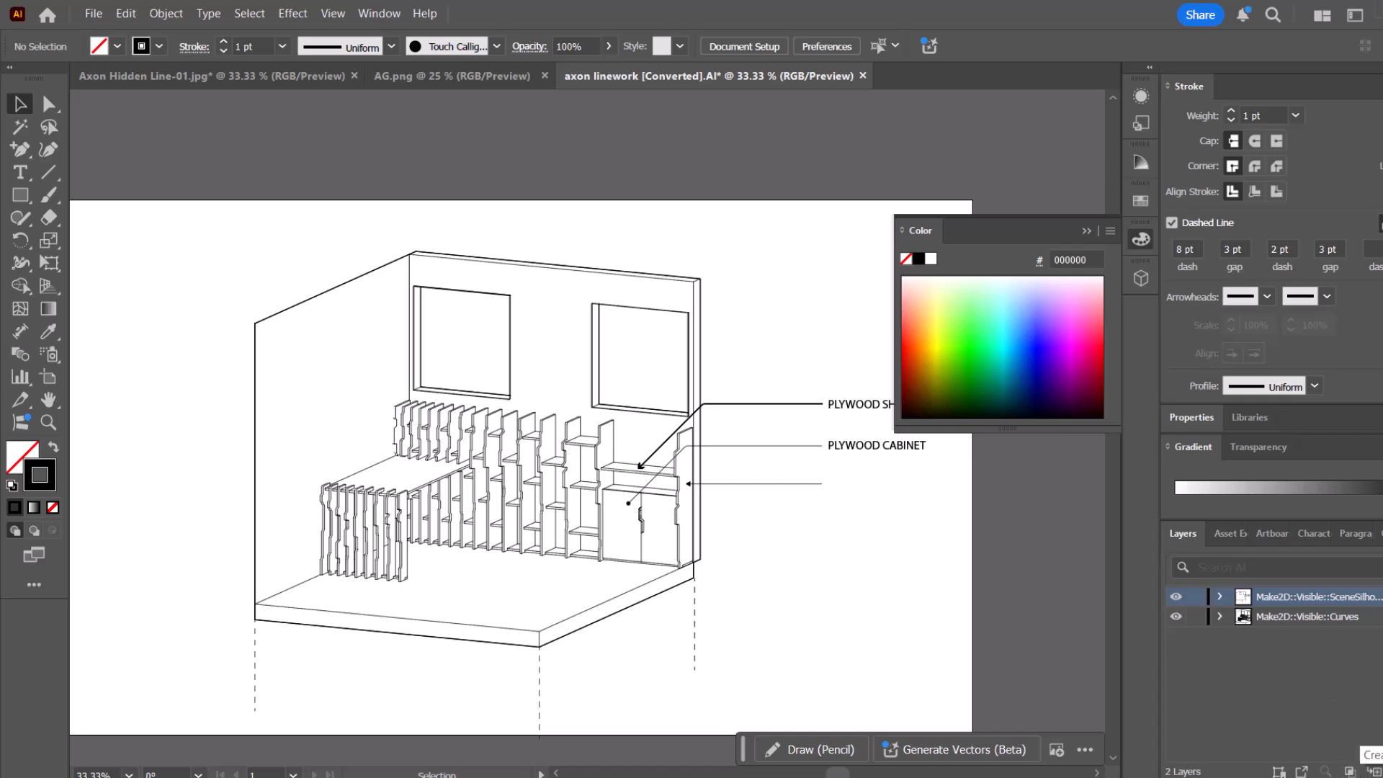
Add a new layer, and cut the leaders, plywood labels and three vertical dashed lines from the scene silhouette layer.
{"action": "left_click", "coordinate": [1374, 772]}
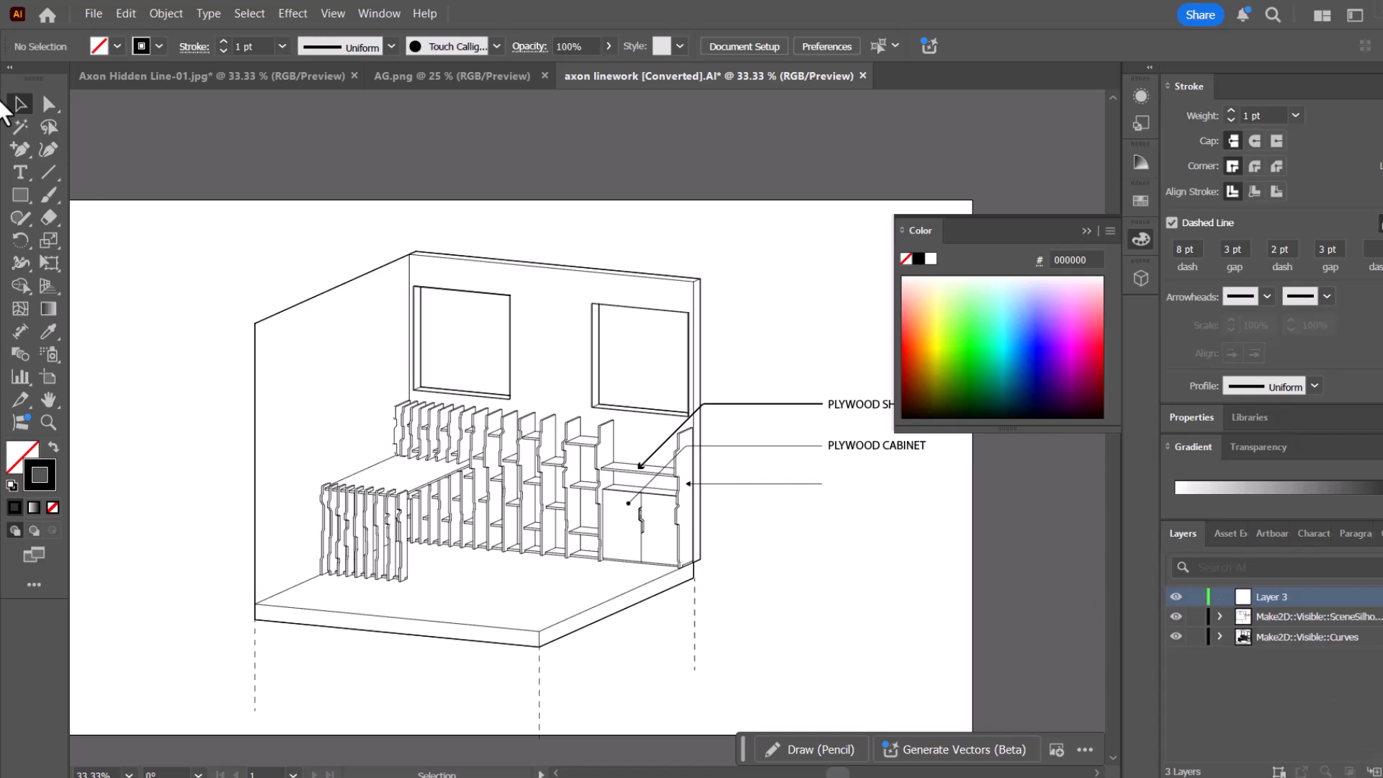
{"action": "left_click_drag", "start_coordinate": [893, 551], "coordinate": [749, 395]}
{"action": "left_click", "coordinate": [694, 659], "text": "shift"}
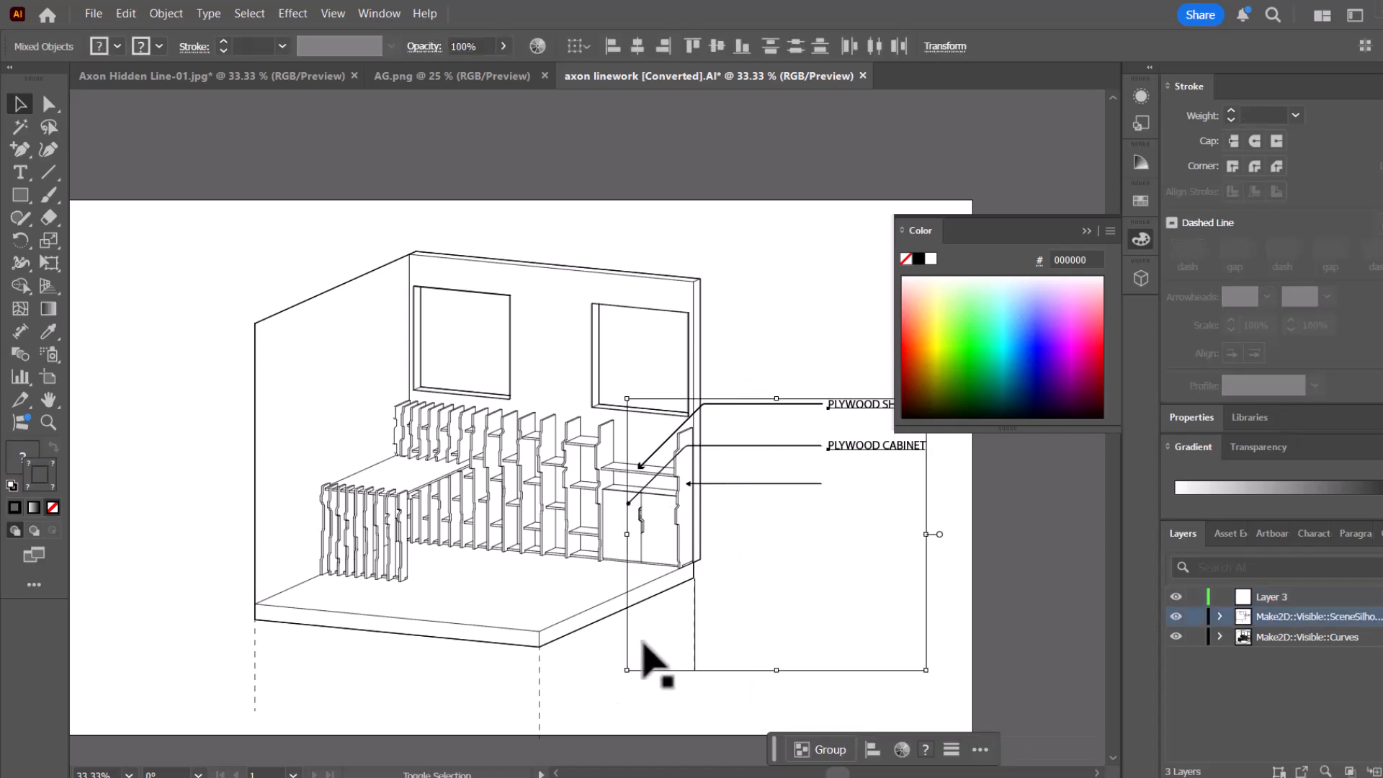
{"action": "left_click", "coordinate": [540, 673], "text": "shift"}
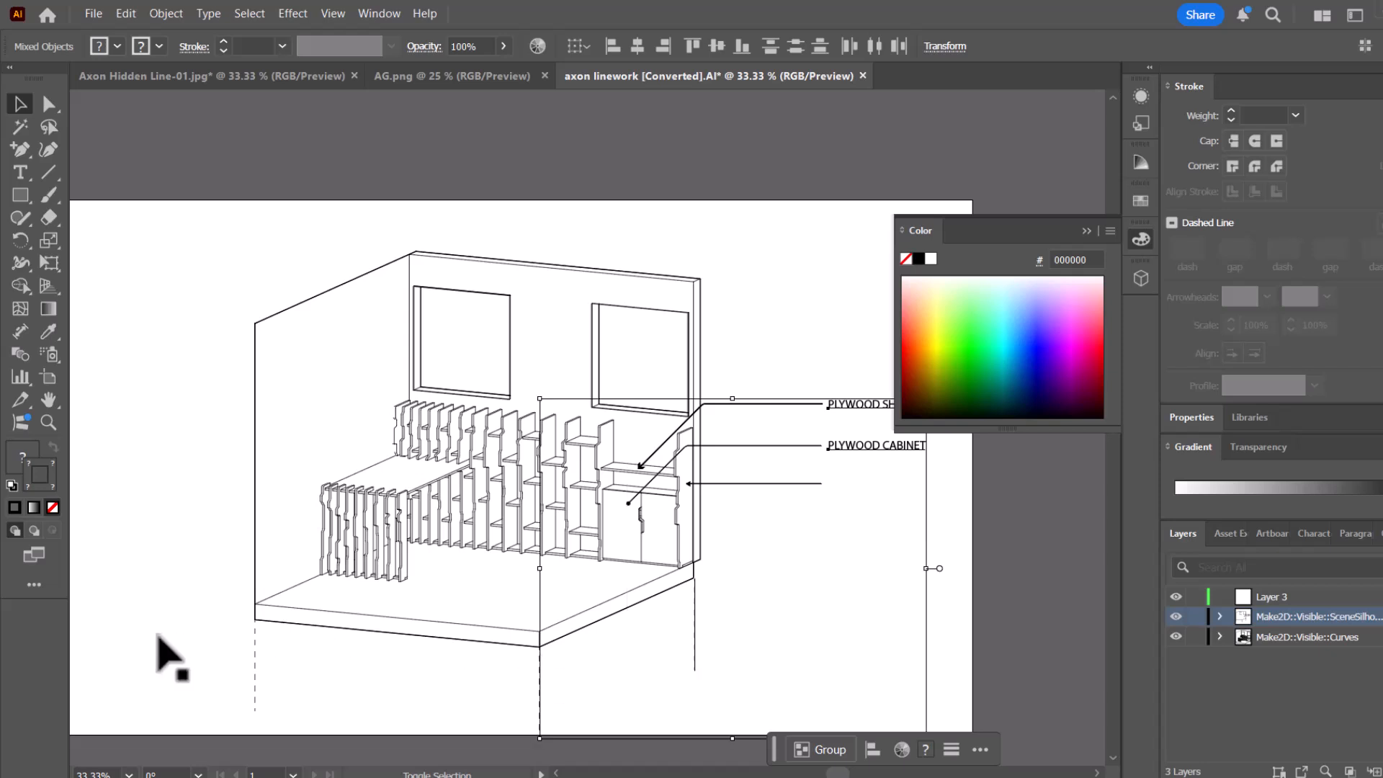
{"action": "left_click", "coordinate": [255, 663], "text": "shift"}
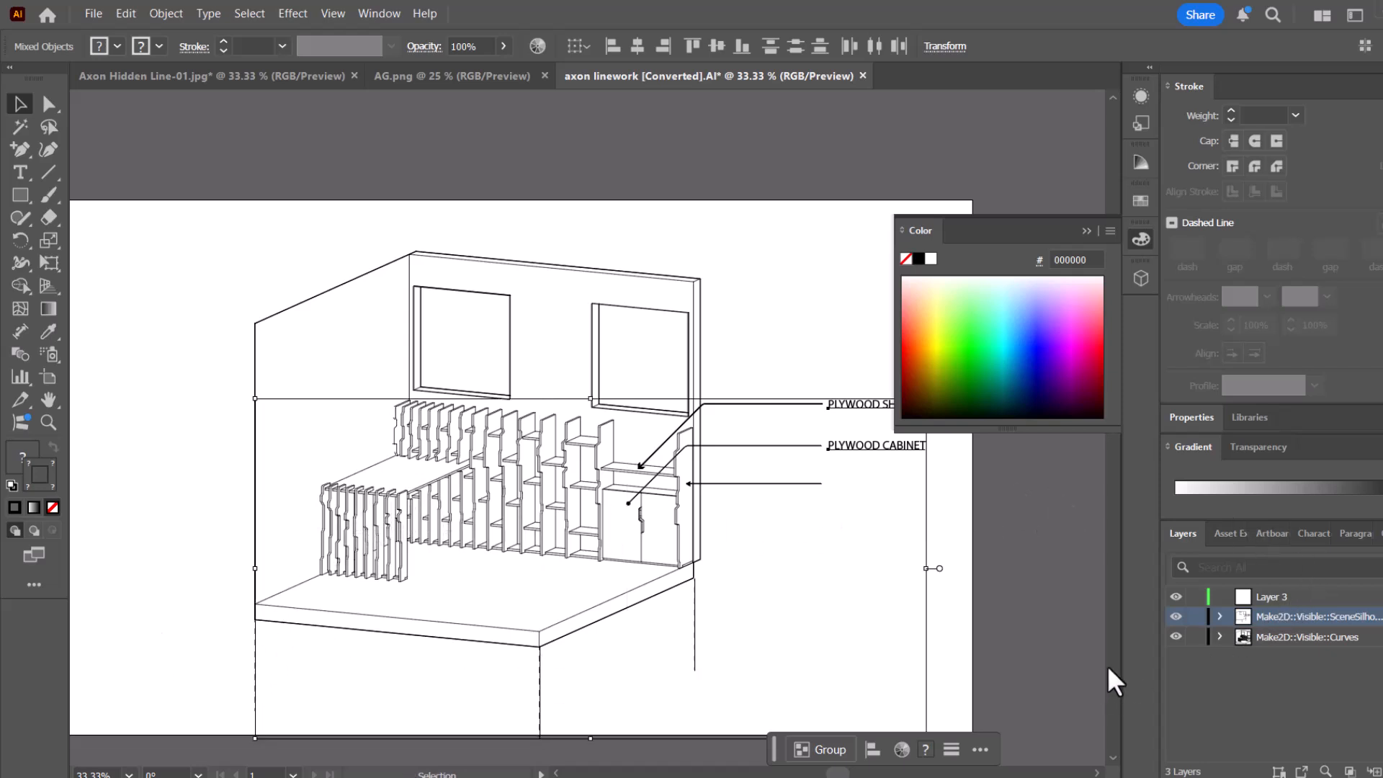
{"action": "key", "text": "Delete"}
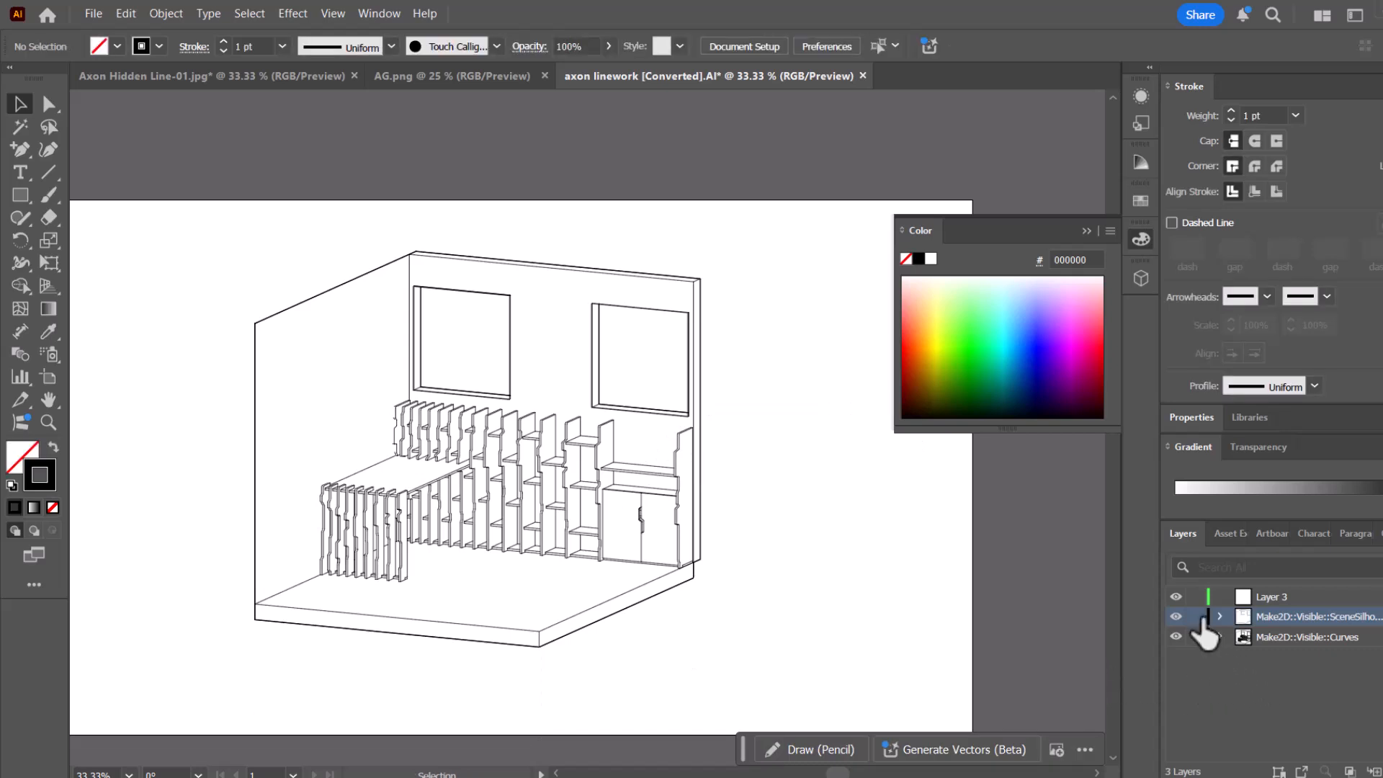
Lock the two Make2D layers and paste the cut annotations in place on Layer 3, leaving them deselected.
{"action": "left_click", "coordinate": [1294, 598]}
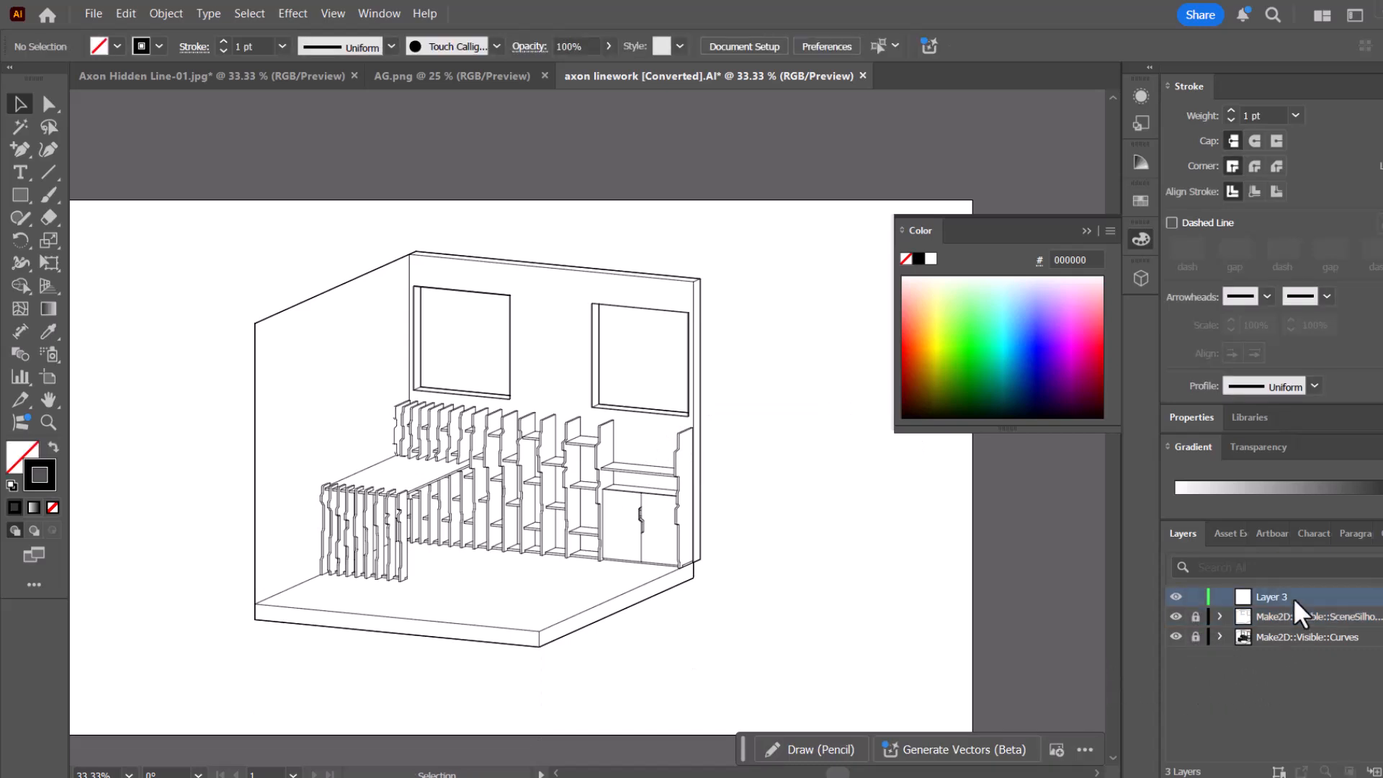
{"action": "key", "text": "ctrl+f"}
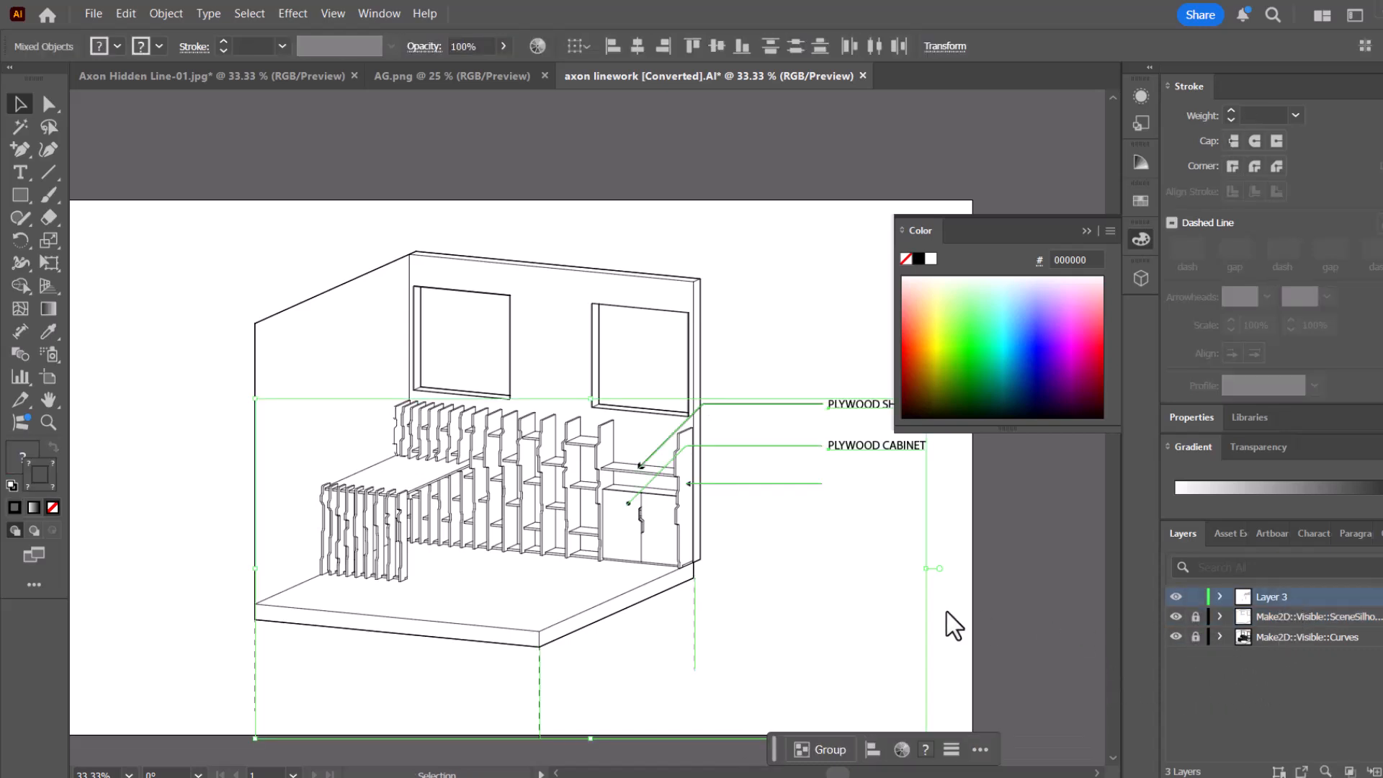
{"action": "left_click", "coordinate": [830, 576]}
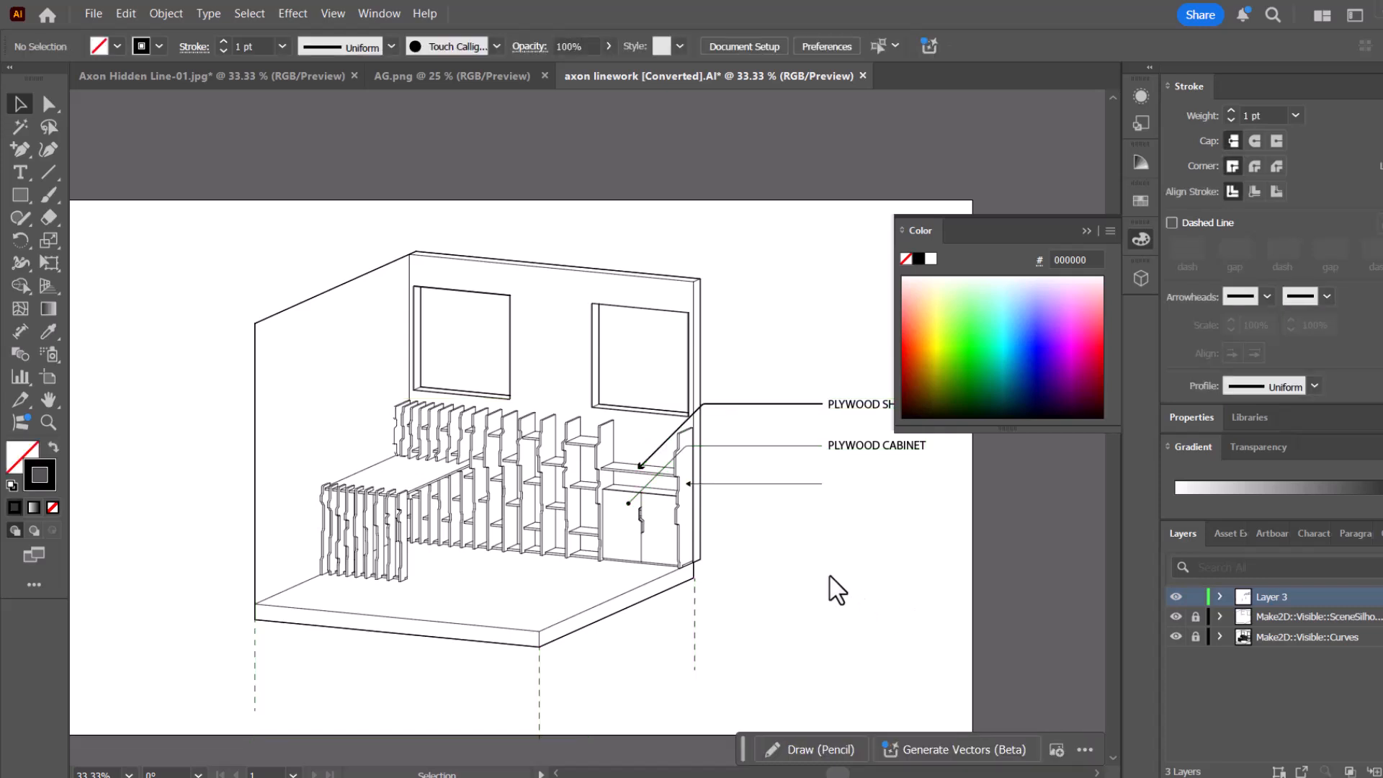
Lock Layer 3 and unlock the scene silhouette layer, checking its linework by toggling the layer's visibility.
{"action": "left_click", "coordinate": [1197, 598]}
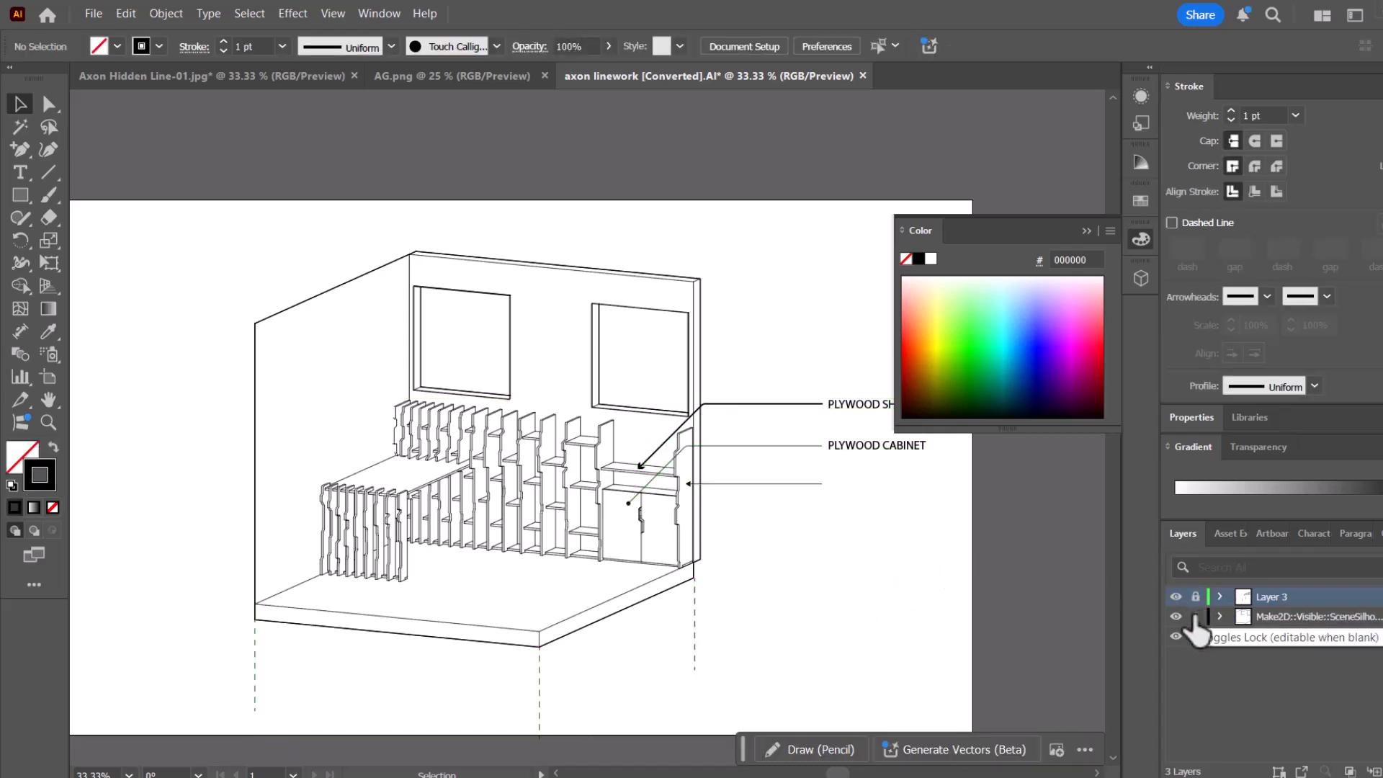
{"action": "left_click", "coordinate": [1175, 617]}
{"action": "left_click", "coordinate": [1176, 617]}
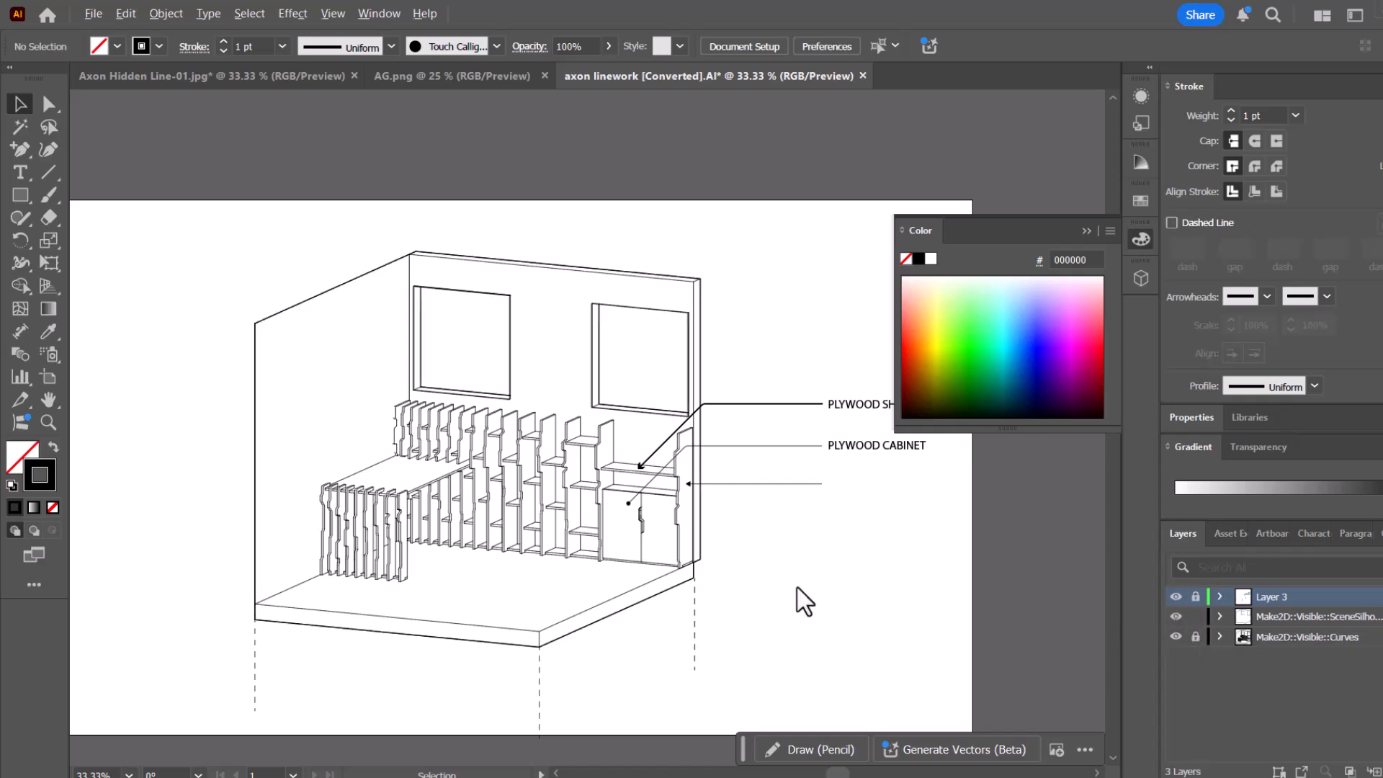
{"action": "scroll", "coordinate": [648, 591], "scroll_direction": "up", "scroll_amount": 1}
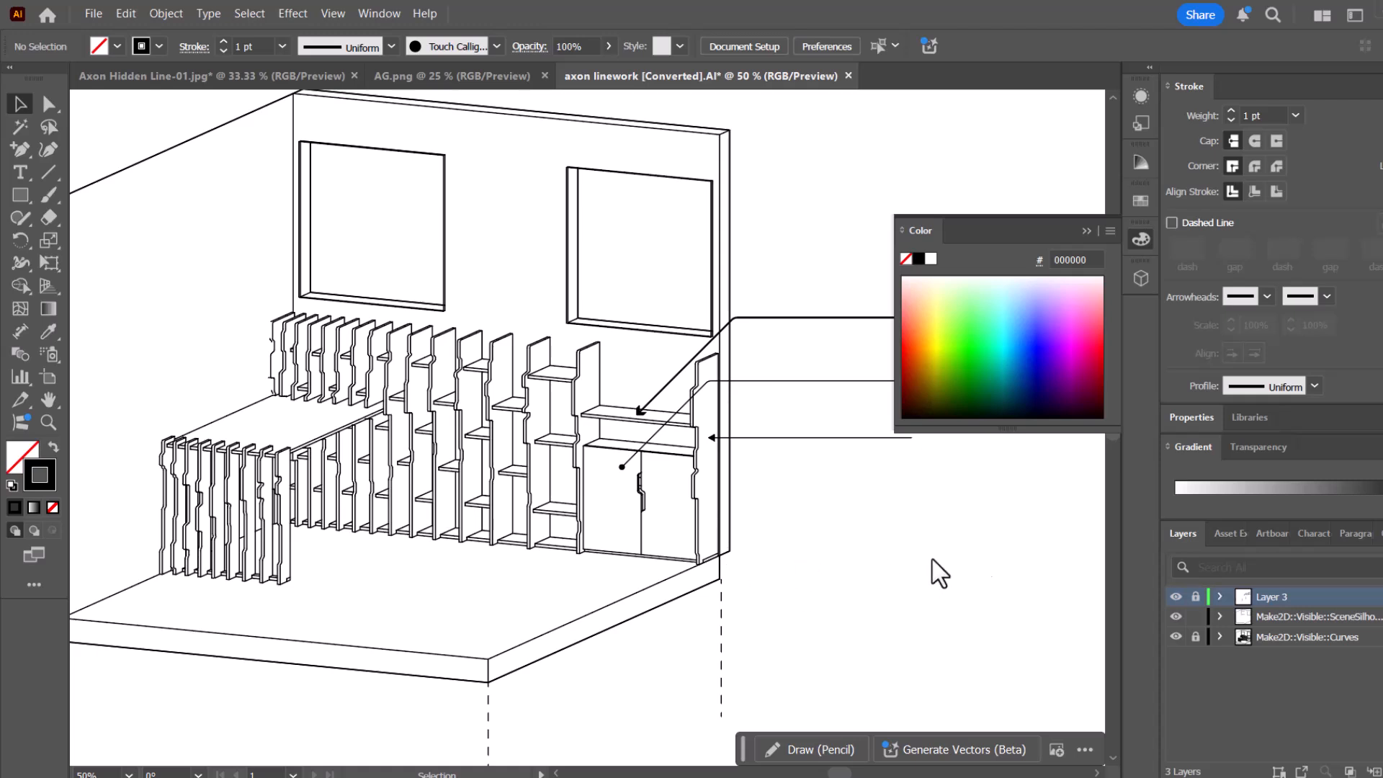
{"action": "left_click", "coordinate": [1176, 617]}
Select all artwork on the scene silhouette layer, set its stroke weight to 6 pt, and deselect it to inspect the outlines.
{"action": "left_click", "coordinate": [1242, 617]}
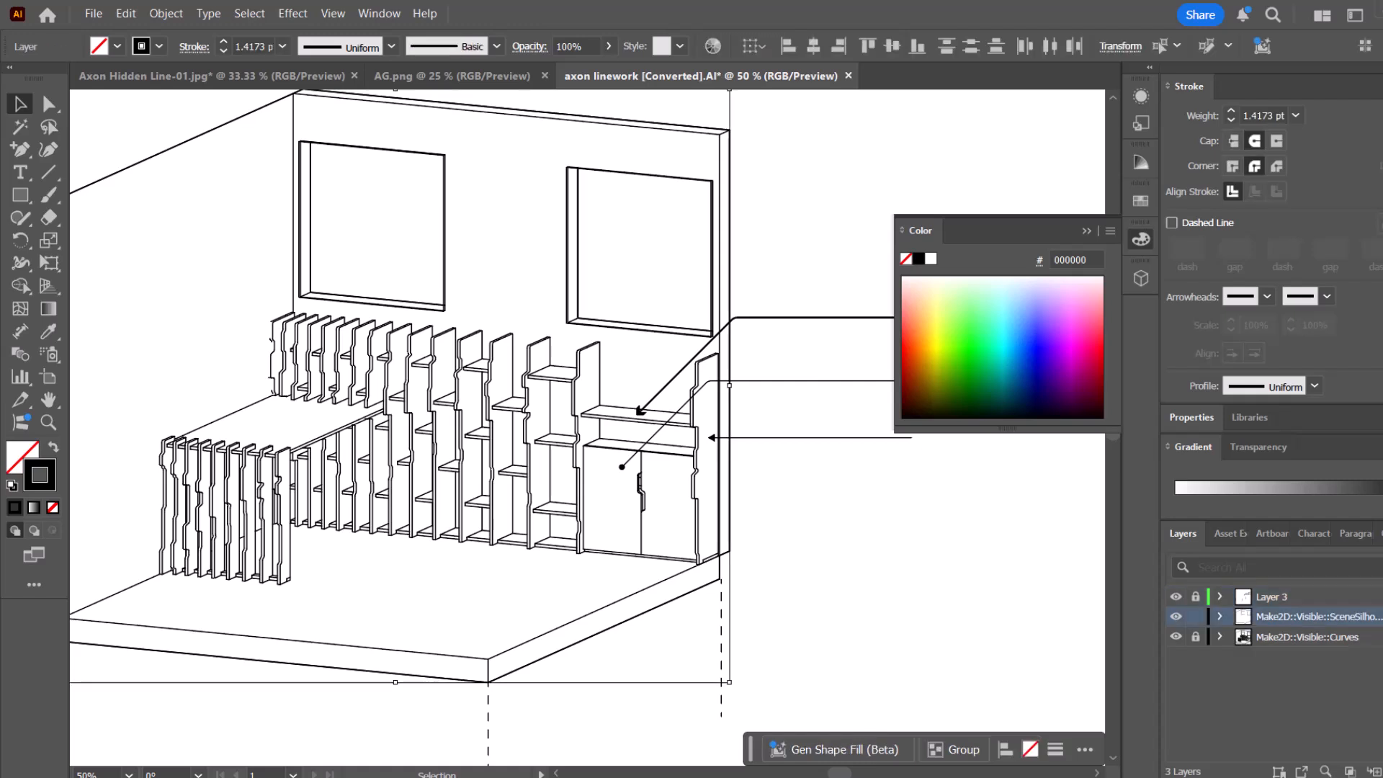
{"action": "scroll", "coordinate": [840, 646], "scroll_direction": "down", "scroll_amount": 1}
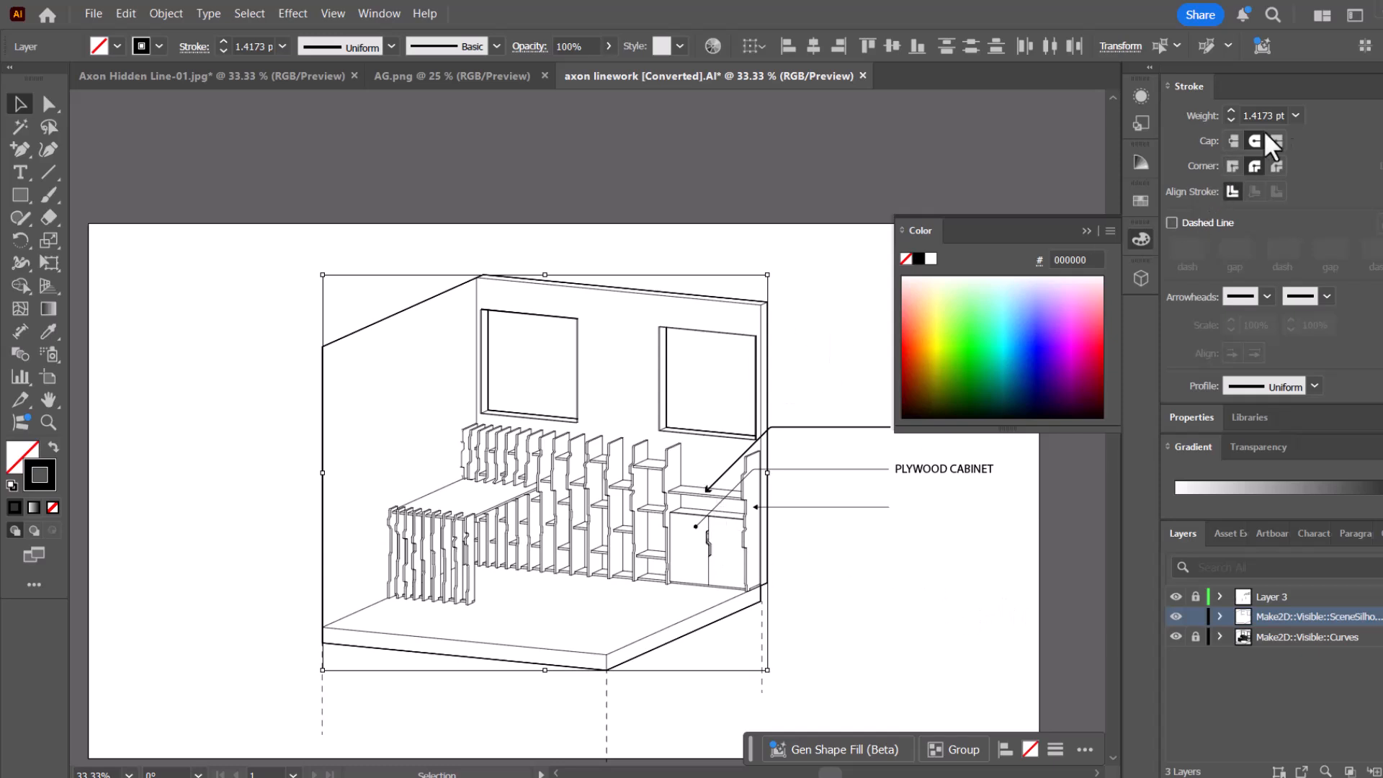
{"action": "left_click", "coordinate": [1295, 116]}
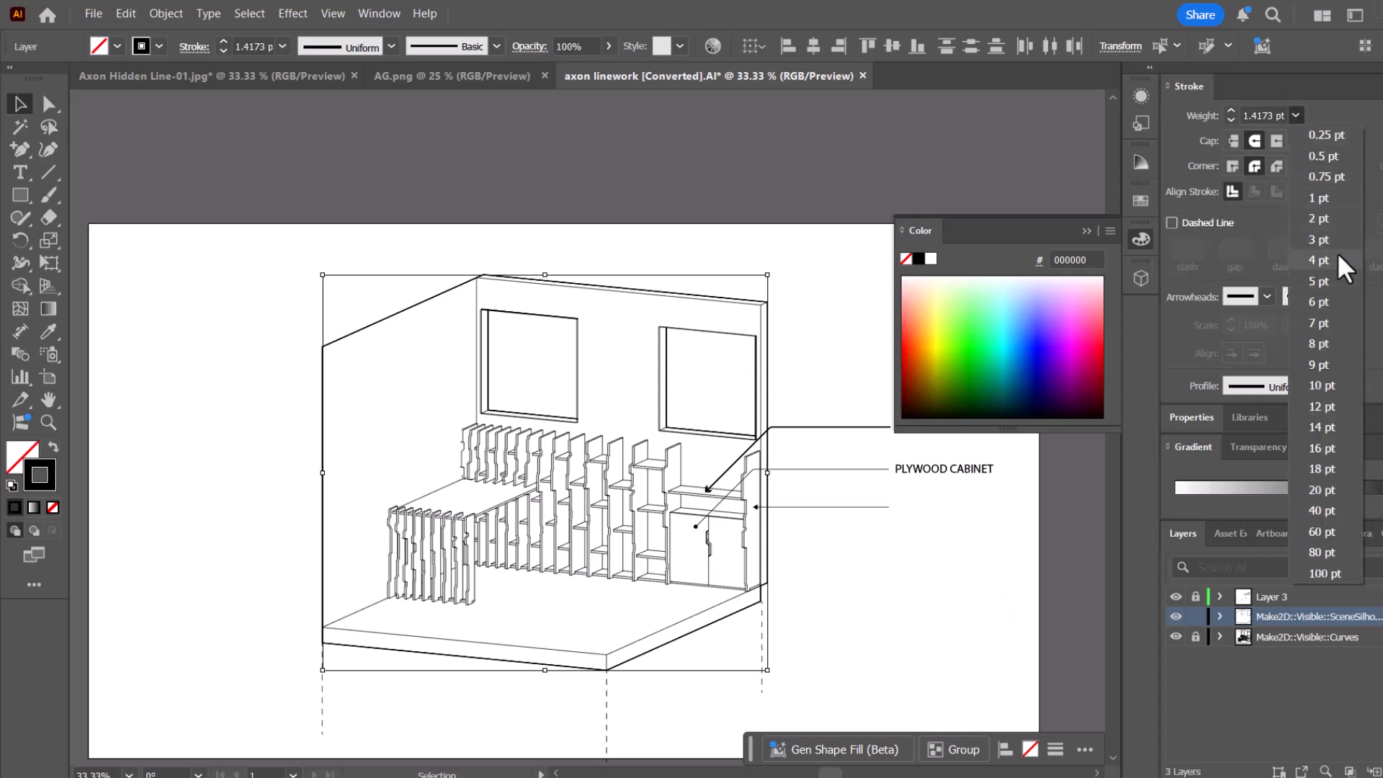
{"action": "left_click", "coordinate": [825, 379]}
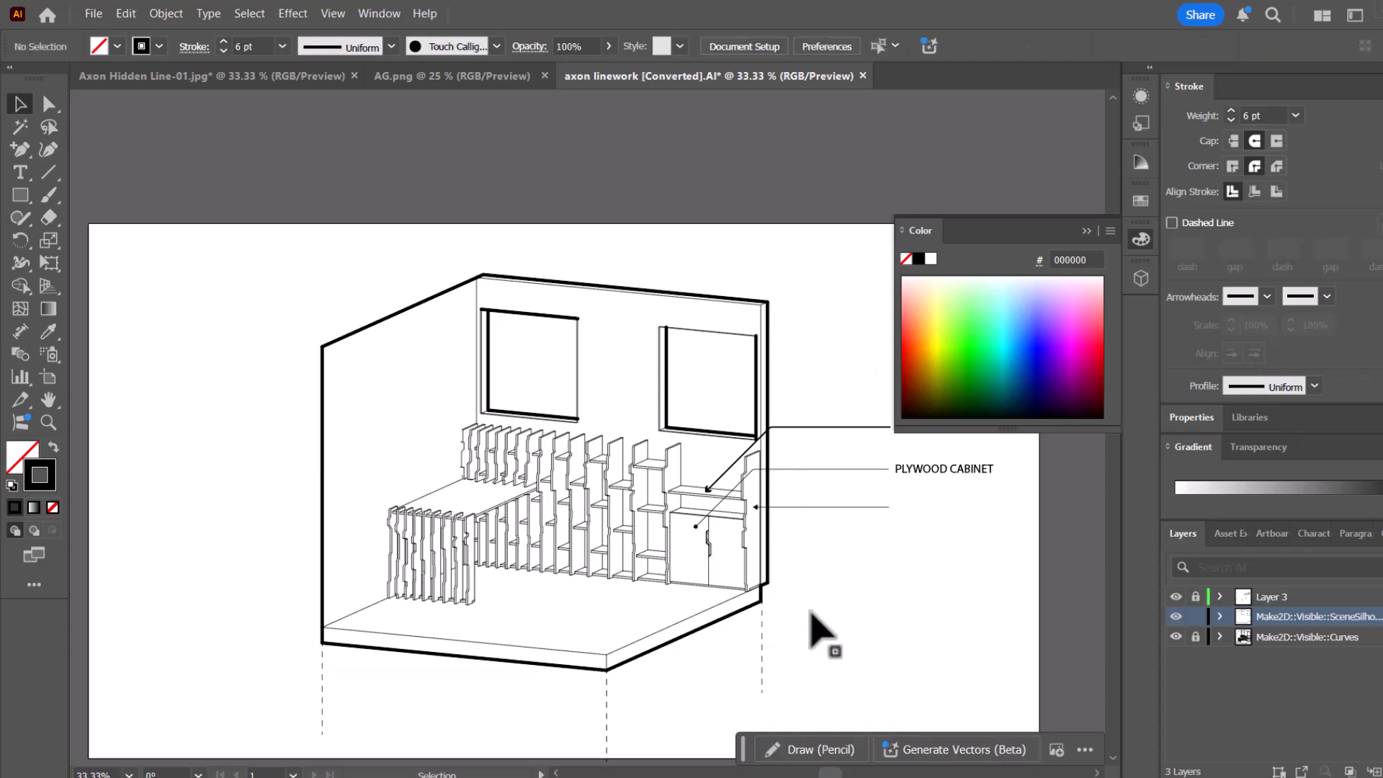
{"action": "scroll", "coordinate": [679, 367], "scroll_direction": "up", "scroll_amount": 1}
{"action": "scroll", "coordinate": [688, 382], "scroll_direction": "up", "scroll_amount": 1}
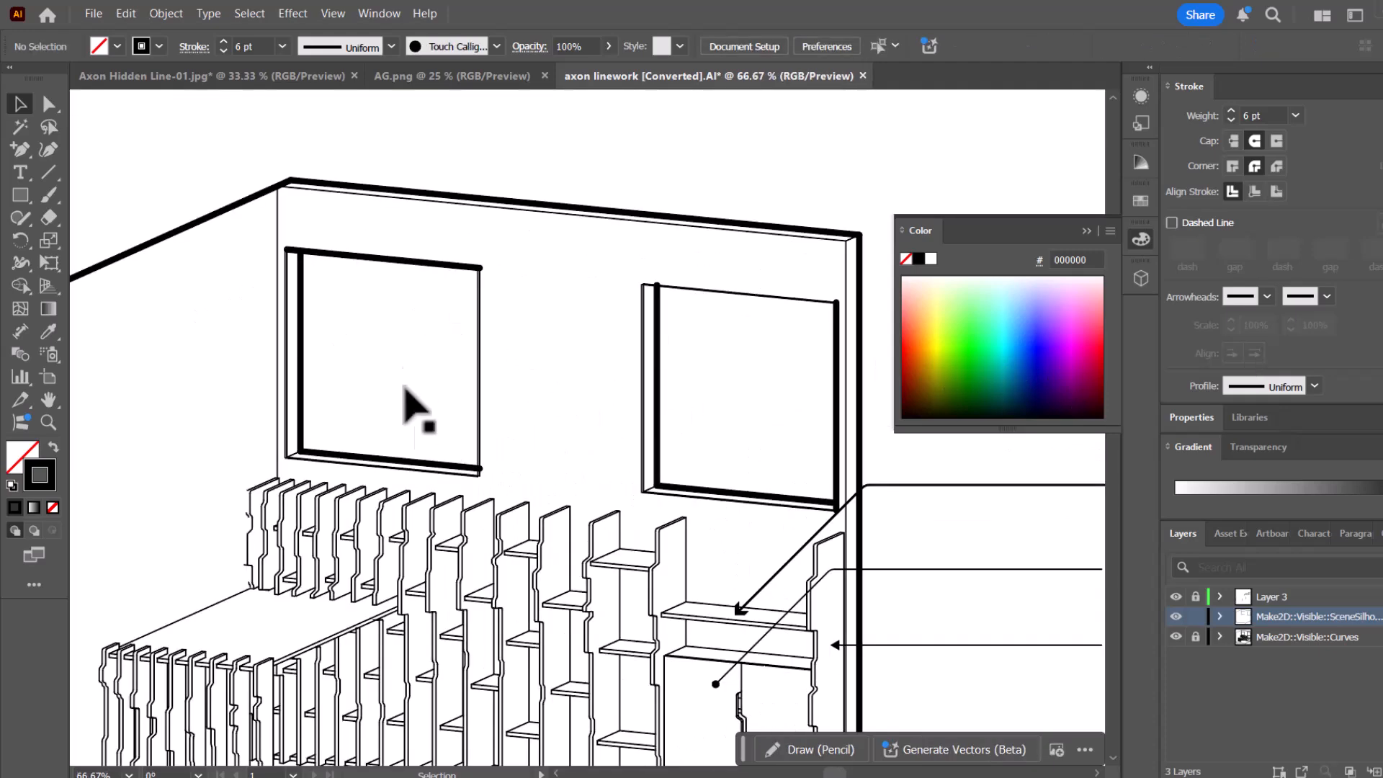
{"action": "scroll", "coordinate": [518, 229], "scroll_direction": "down", "scroll_amount": 1}
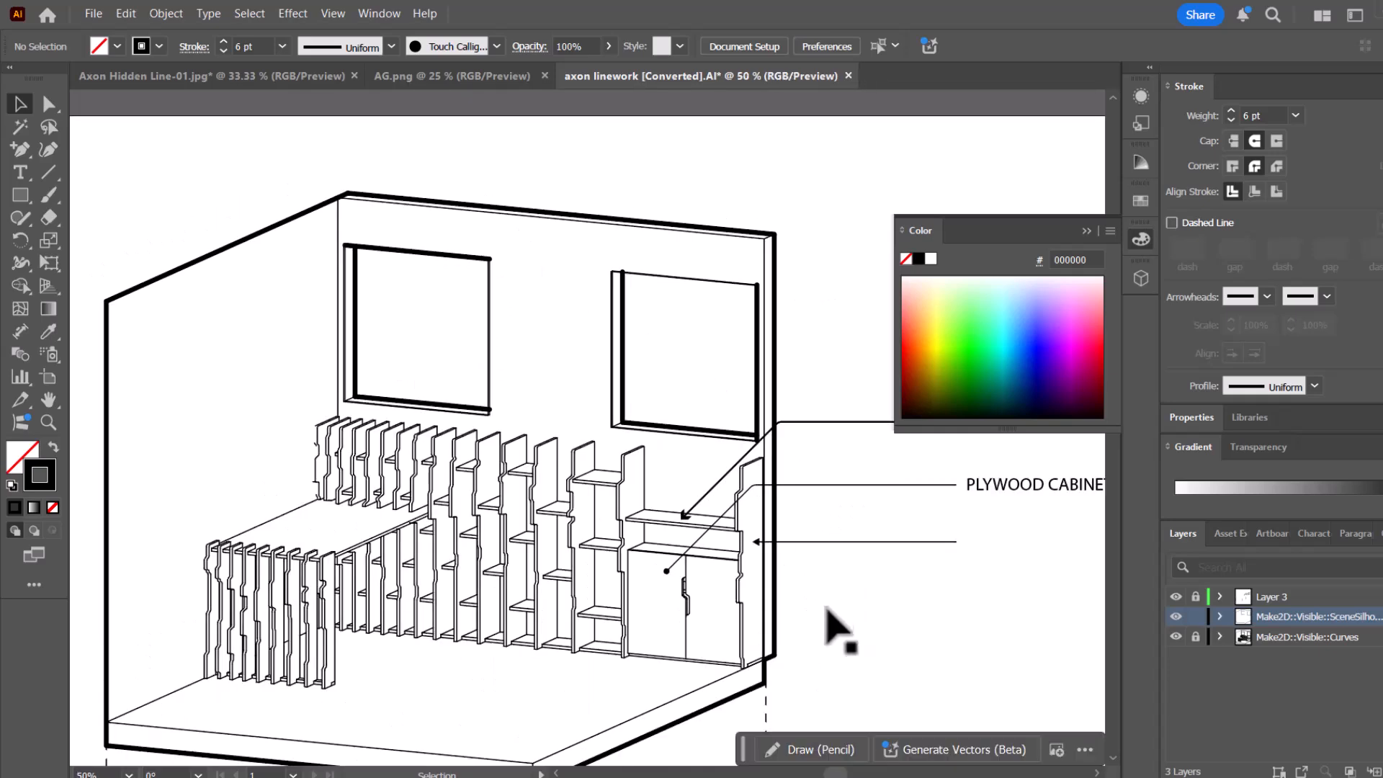
Inspect the heavy silhouette outlines at the room's lower right corner and around the left window.
{"action": "left_click_drag", "start_coordinate": [447, 503], "coordinate": [519, 466]}
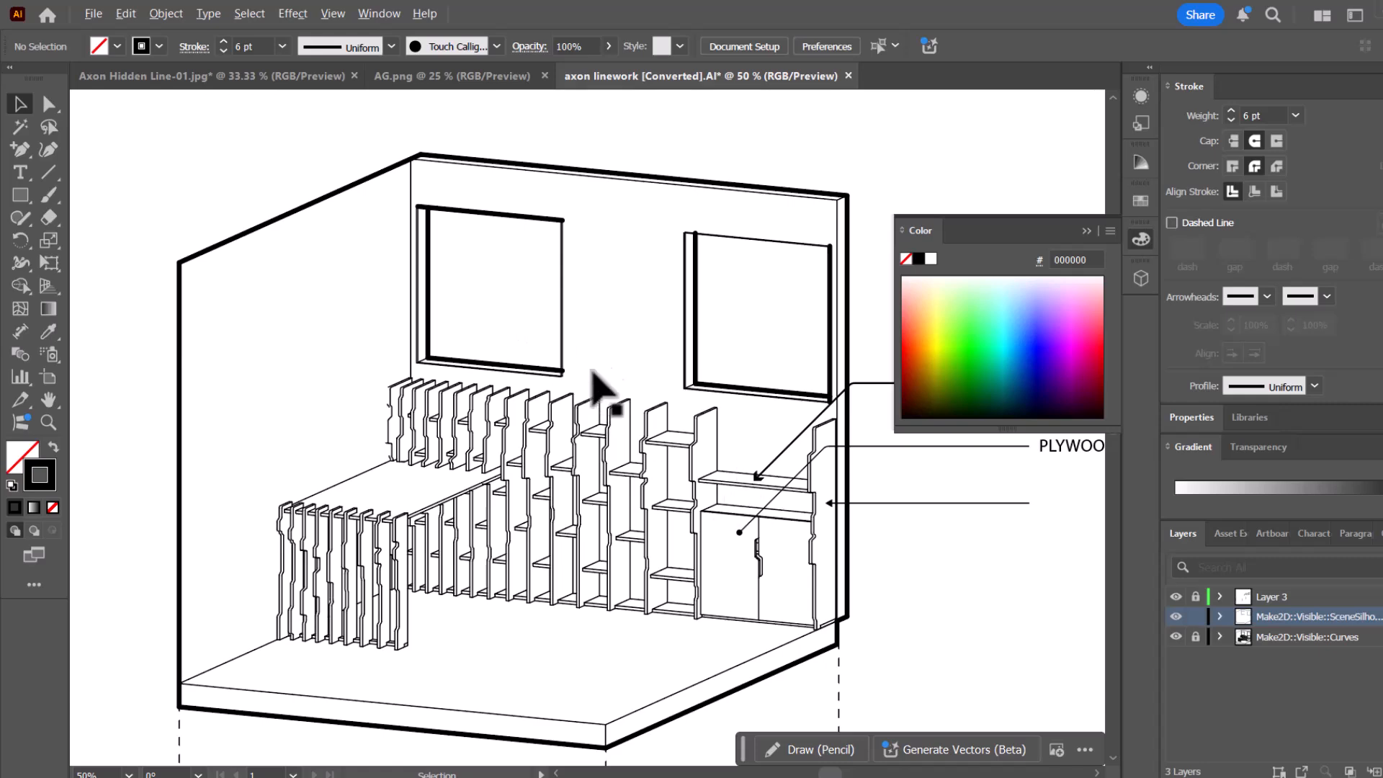
{"action": "scroll", "coordinate": [626, 354], "scroll_direction": "down", "scroll_amount": 1}
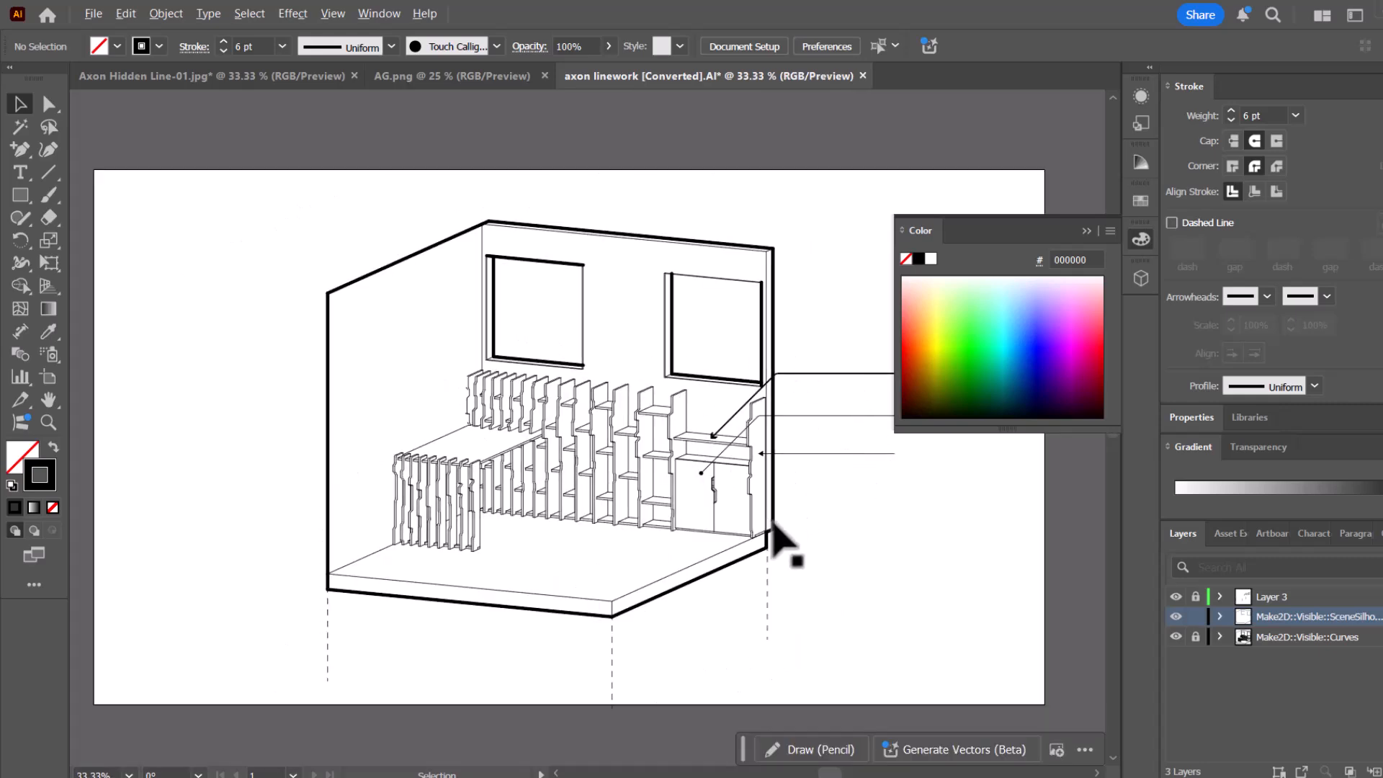
{"action": "scroll", "coordinate": [772, 541], "scroll_direction": "up", "scroll_amount": 2}
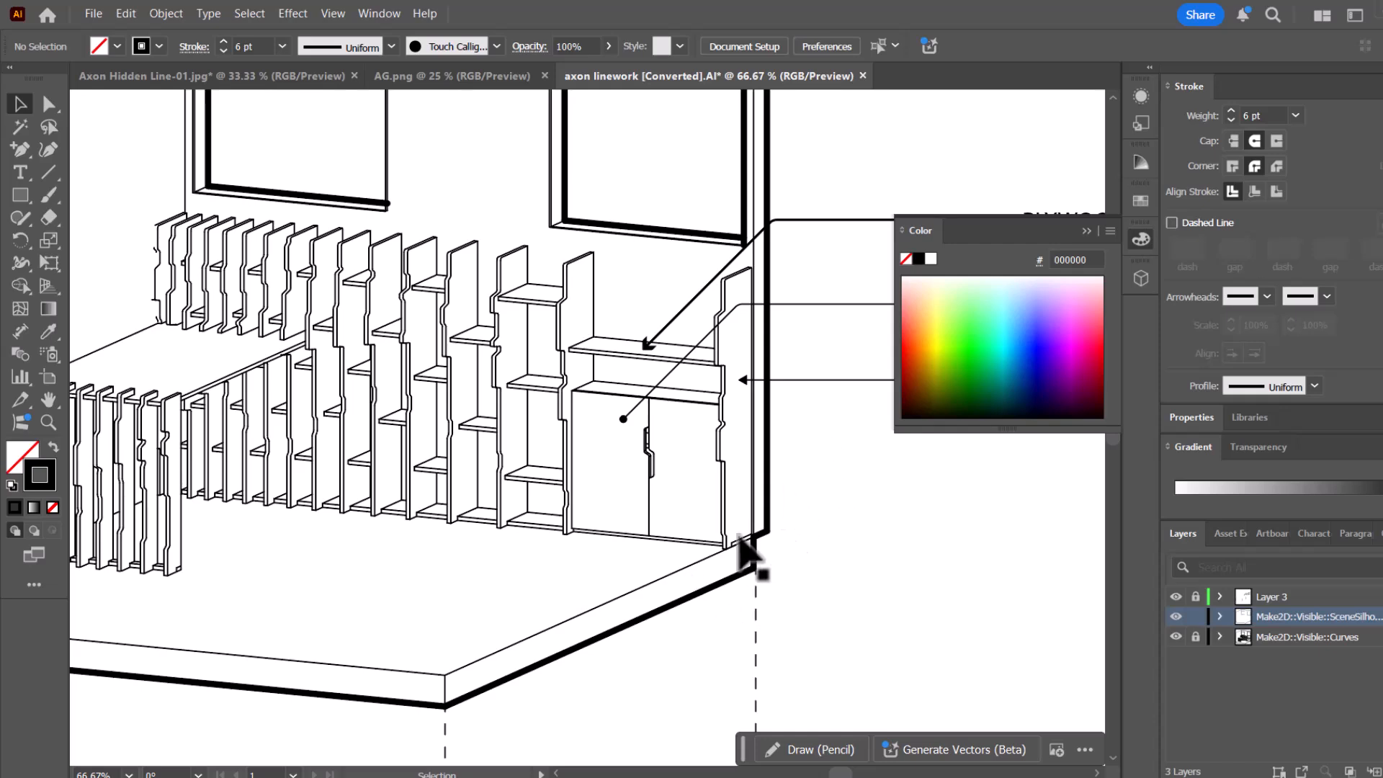
{"action": "scroll", "coordinate": [796, 551], "scroll_direction": "down", "scroll_amount": 2}
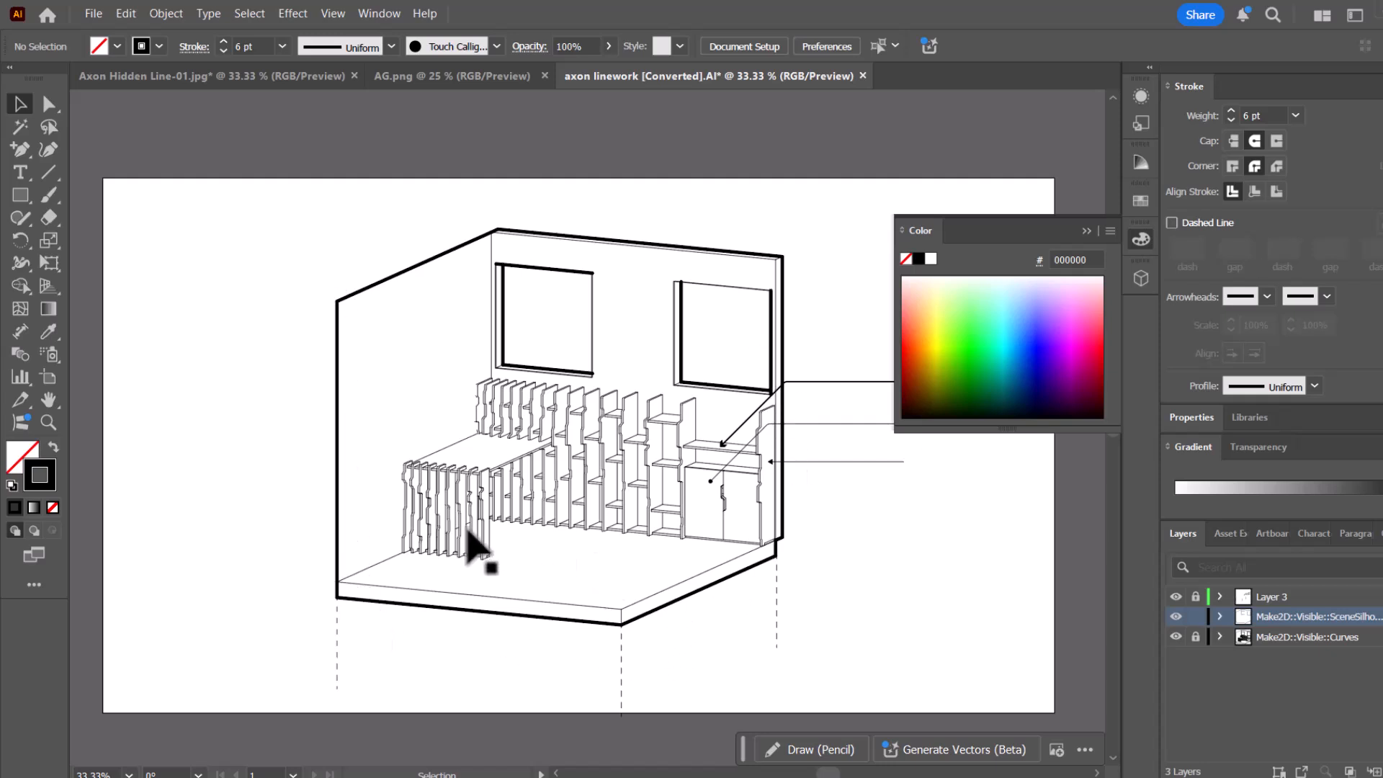
{"action": "key", "text": "space"}
{"action": "left_click_drag", "start_coordinate": [666, 309], "coordinate": [565, 313]}
{"action": "scroll", "coordinate": [417, 300], "scroll_direction": "up", "scroll_amount": 3, "text": "alt"}
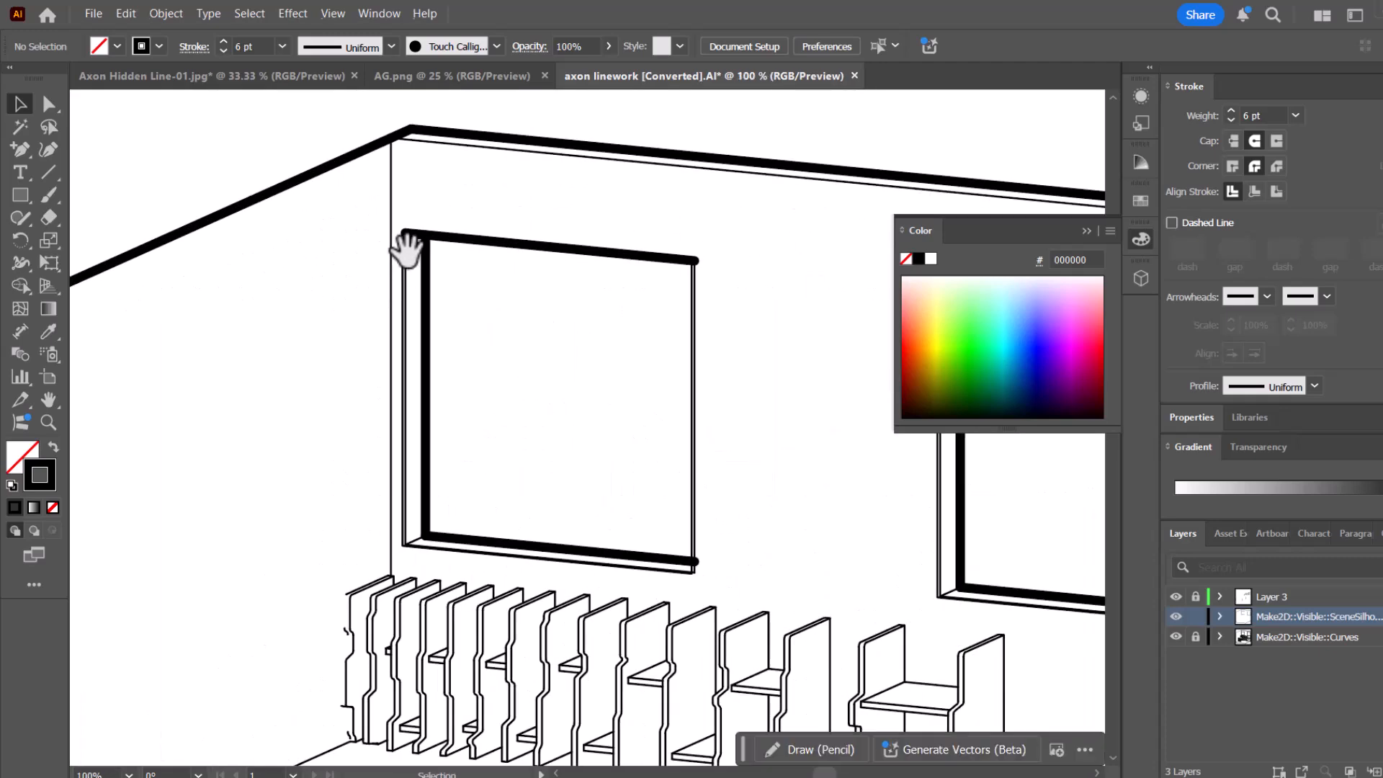
Shorten the left window's top outline by moving its left endpoint onto the inner vertical outline's upper end.
{"action": "left_click", "coordinate": [425, 252]}
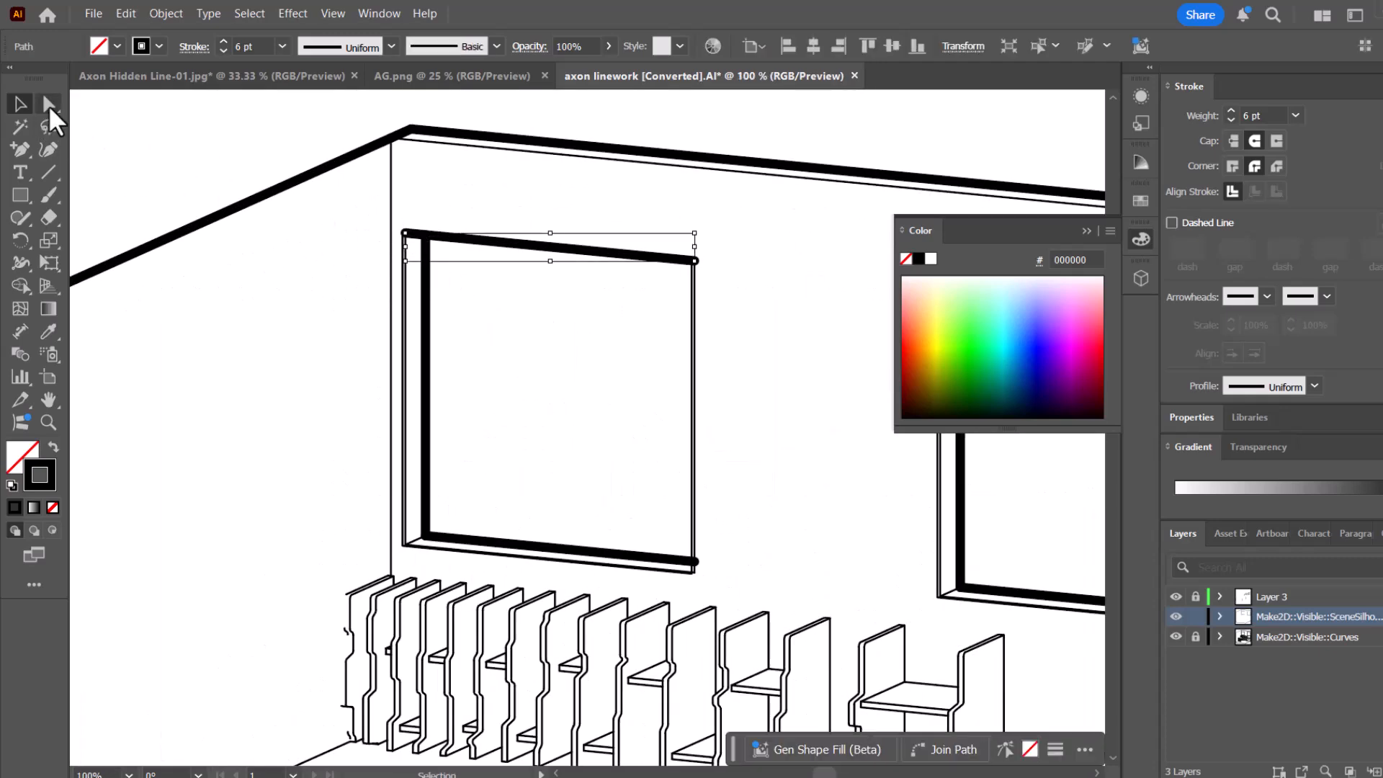
{"action": "left_click", "coordinate": [49, 105]}
{"action": "left_click", "coordinate": [309, 252]}
{"action": "scroll", "coordinate": [410, 245], "scroll_direction": "up", "scroll_amount": 3, "text": "alt"}
{"action": "left_click", "coordinate": [409, 209]}
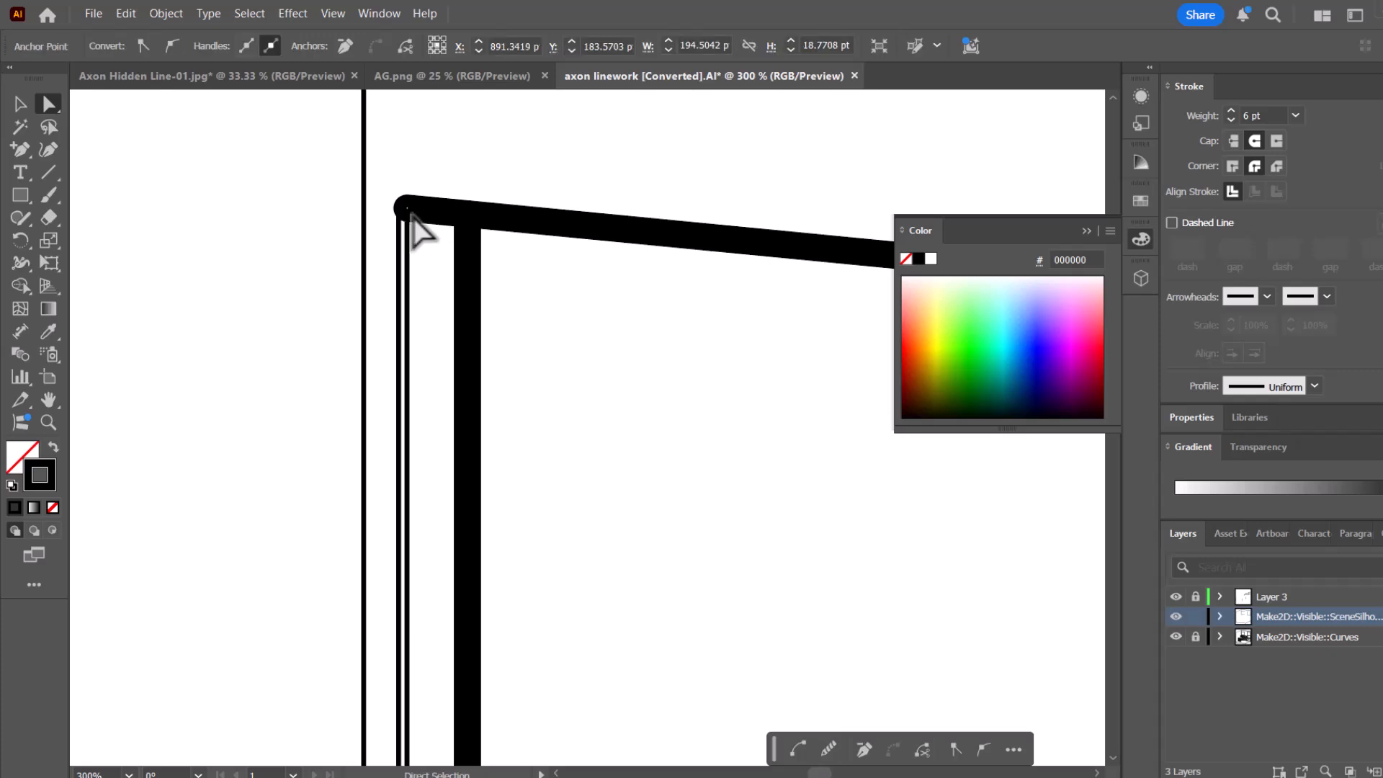
{"action": "left_click_drag", "start_coordinate": [408, 210], "coordinate": [469, 217]}
{"action": "left_click", "coordinate": [503, 318]}
{"action": "scroll", "coordinate": [300, 272], "scroll_direction": "down", "scroll_amount": 3, "text": "alt"}
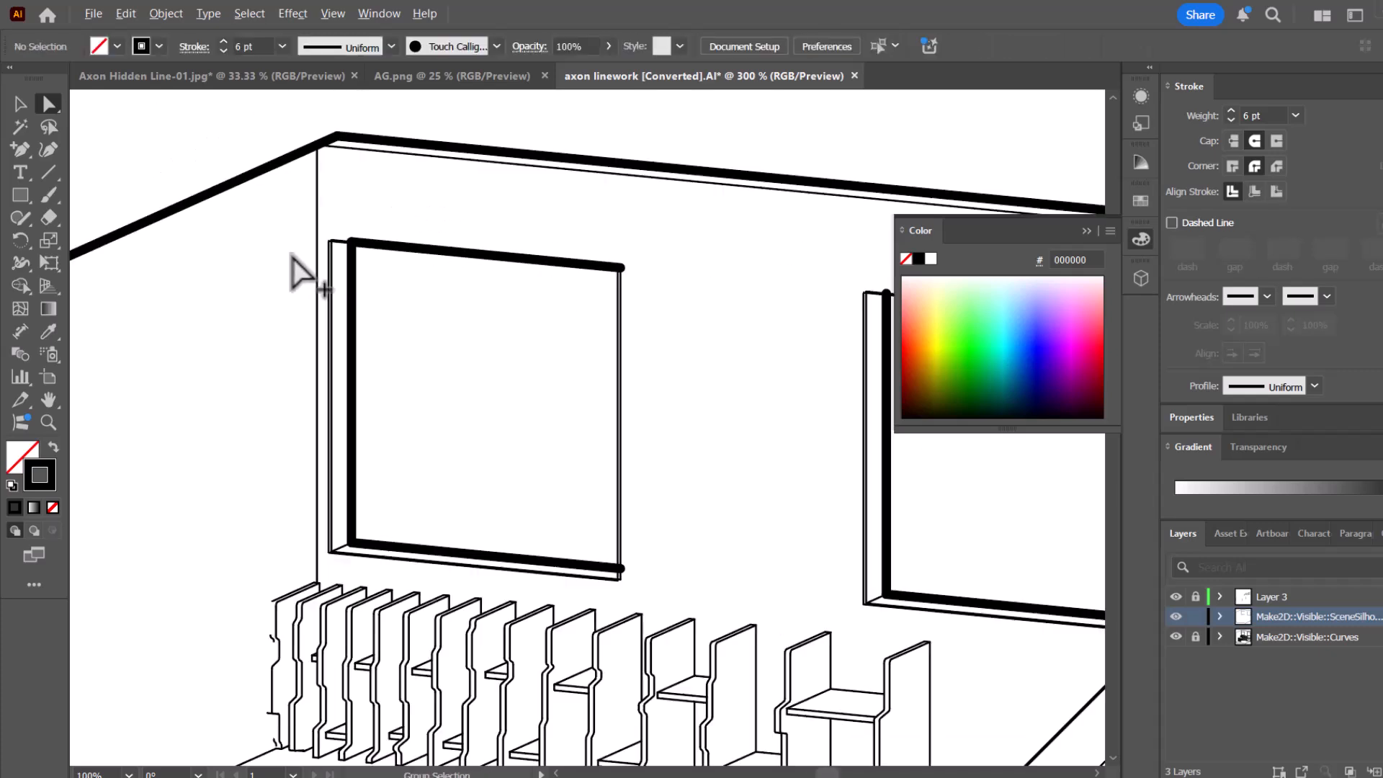
{"action": "left_click", "coordinate": [352, 454]}
{"action": "left_click_drag", "start_coordinate": [353, 454], "coordinate": [615, 472]}
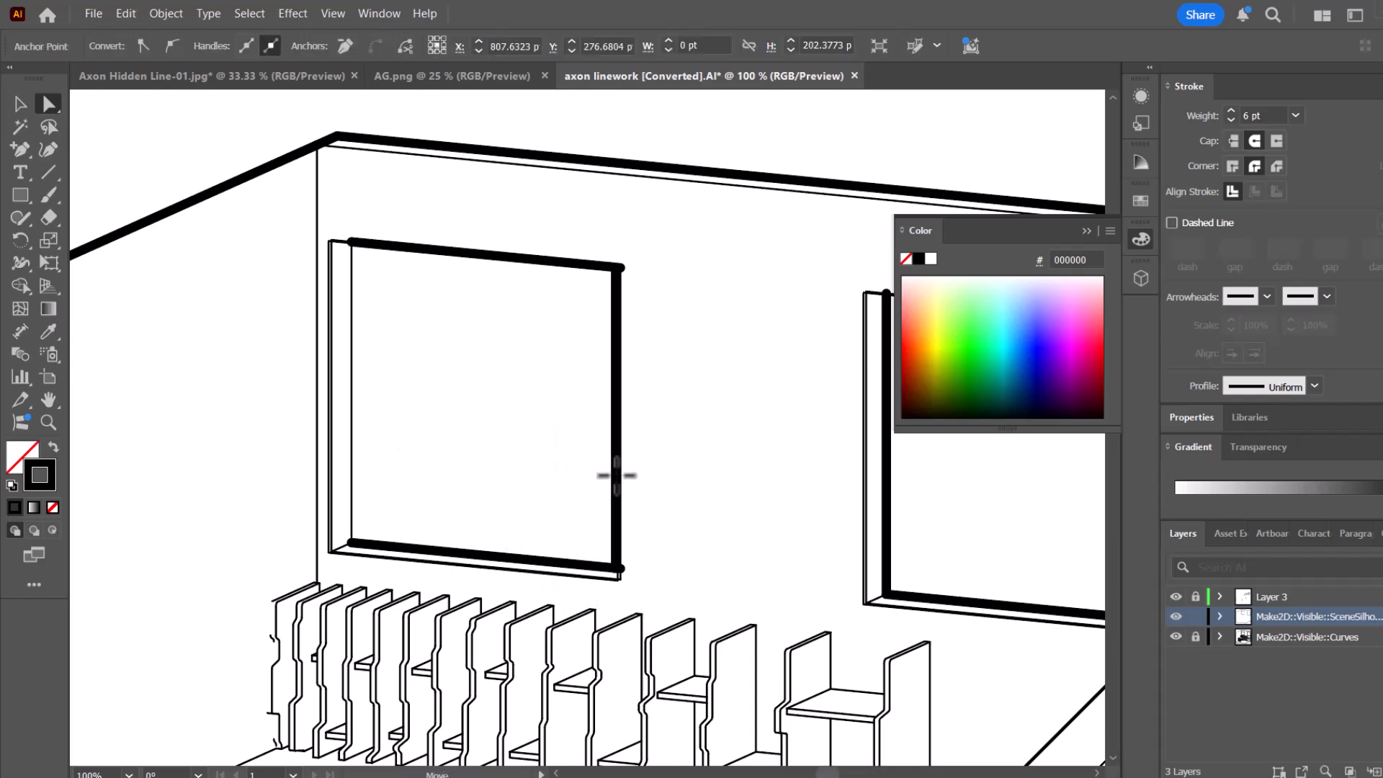
{"action": "key", "text": "ctrl+z"}
{"action": "left_click", "coordinate": [589, 490]}
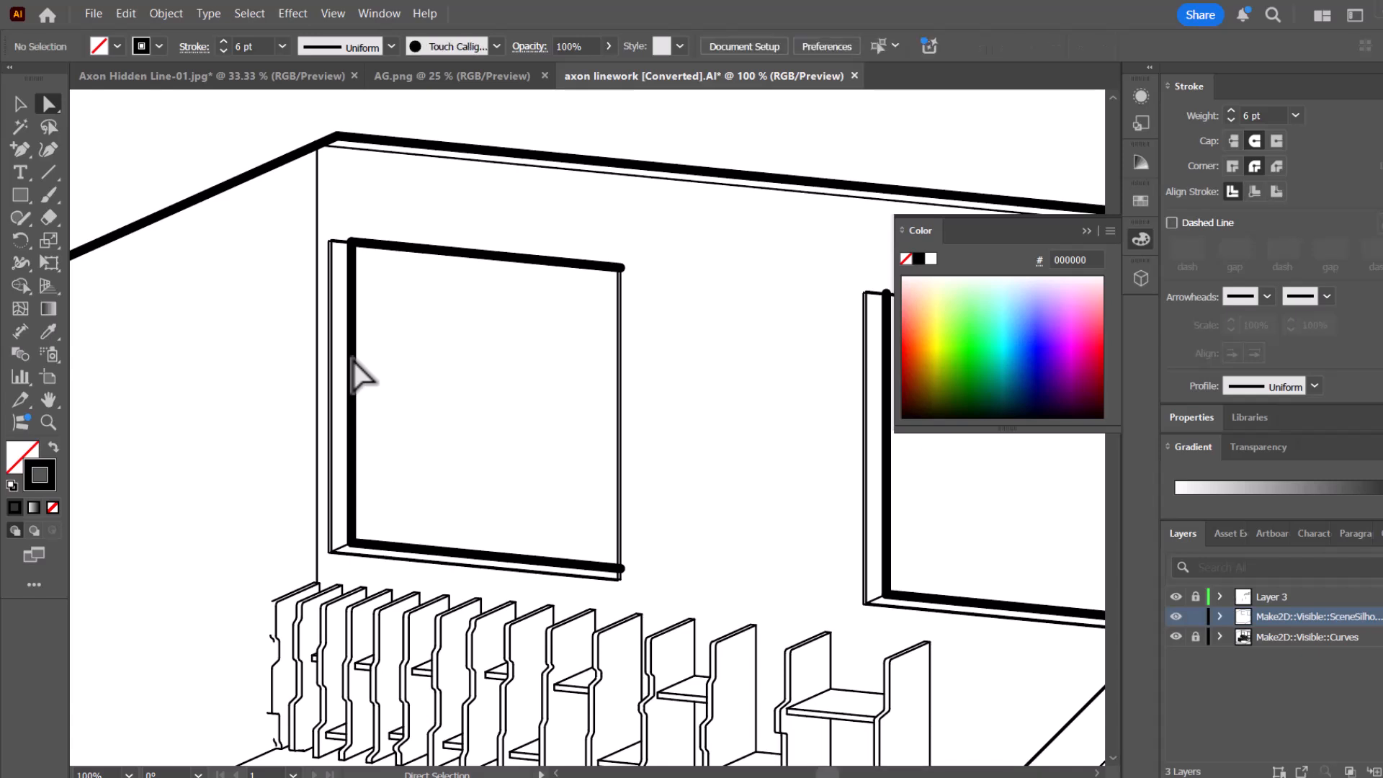
{"action": "left_click", "coordinate": [432, 392]}
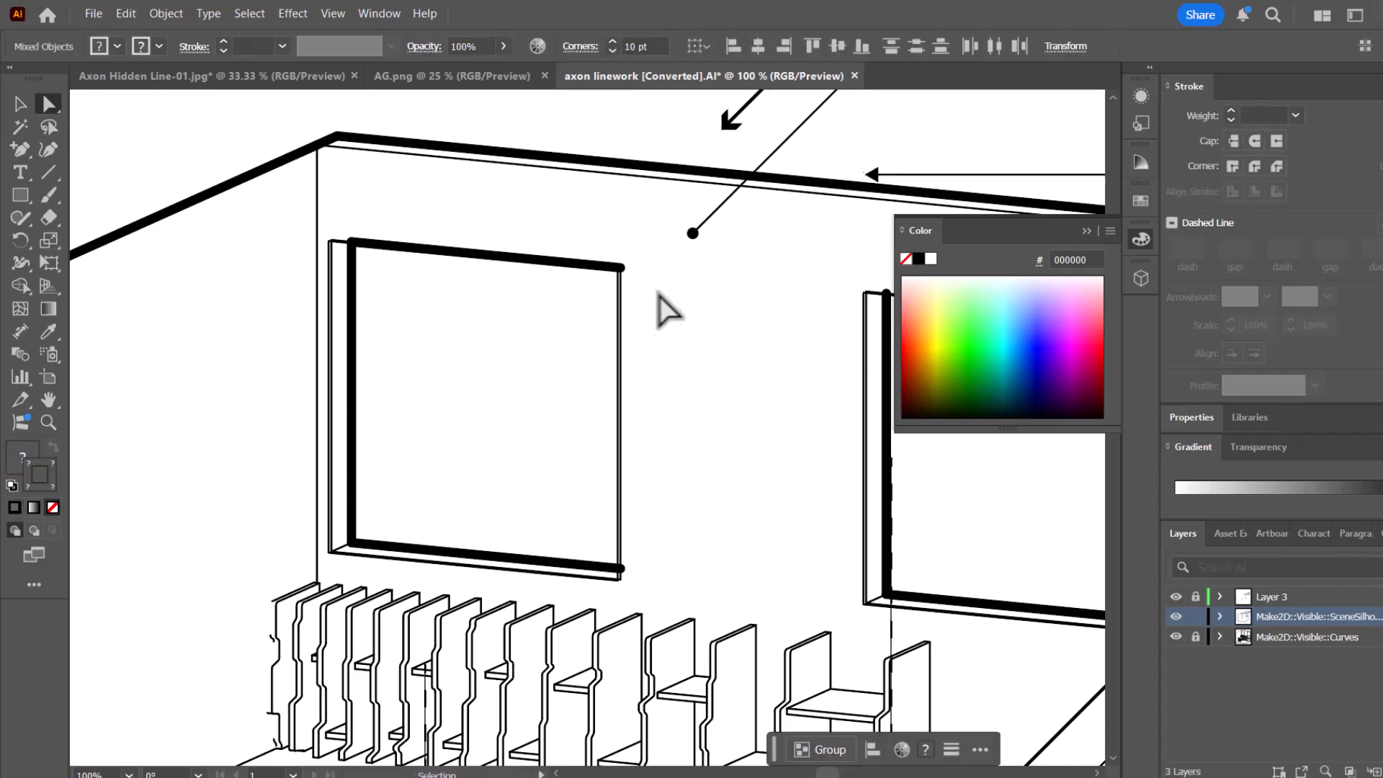
{"action": "left_click", "coordinate": [392, 322]}
Duplicate the left window's thick vertical outline and select the copy near the opening's right edge.
{"action": "left_click", "coordinate": [353, 314]}
{"action": "key", "text": "ctrl+c"}
{"action": "key", "text": "ctrl+v"}
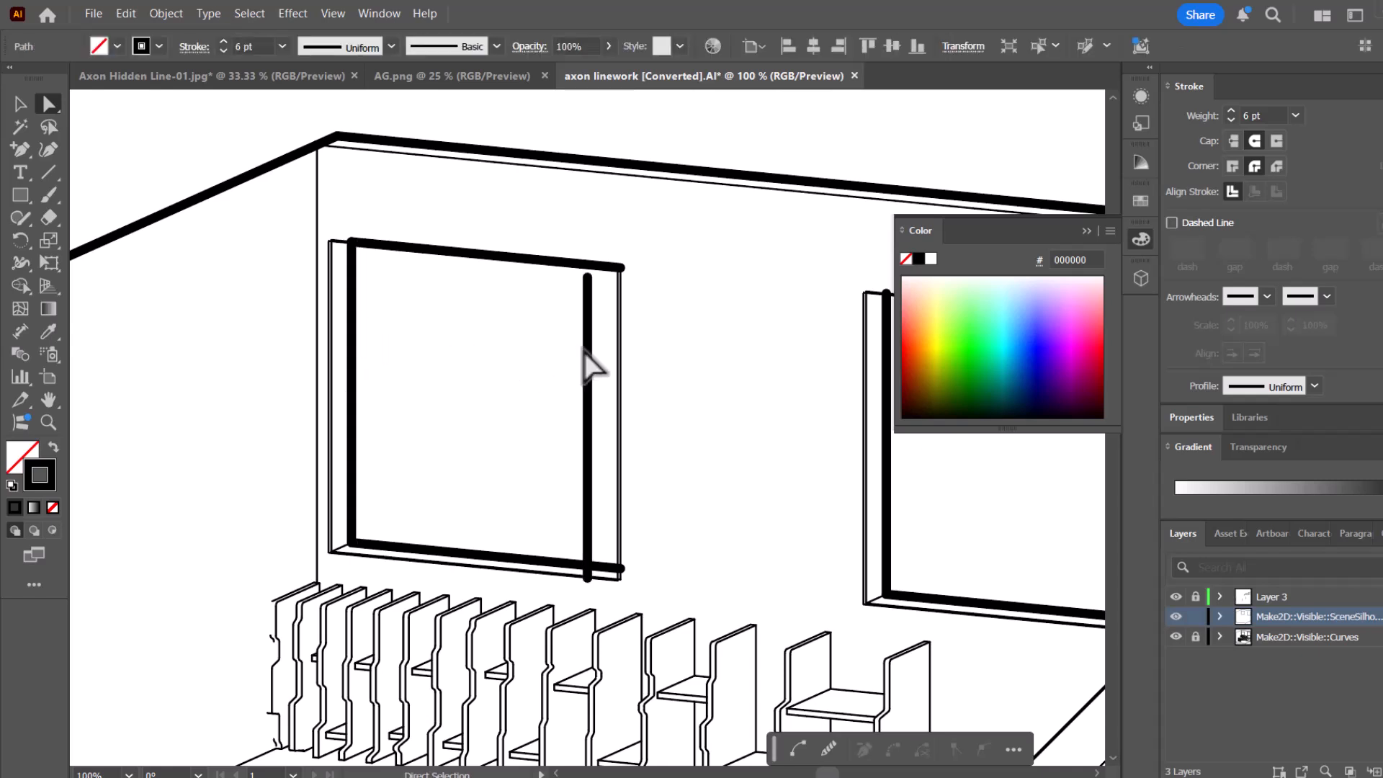
{"action": "left_click", "coordinate": [589, 349]}
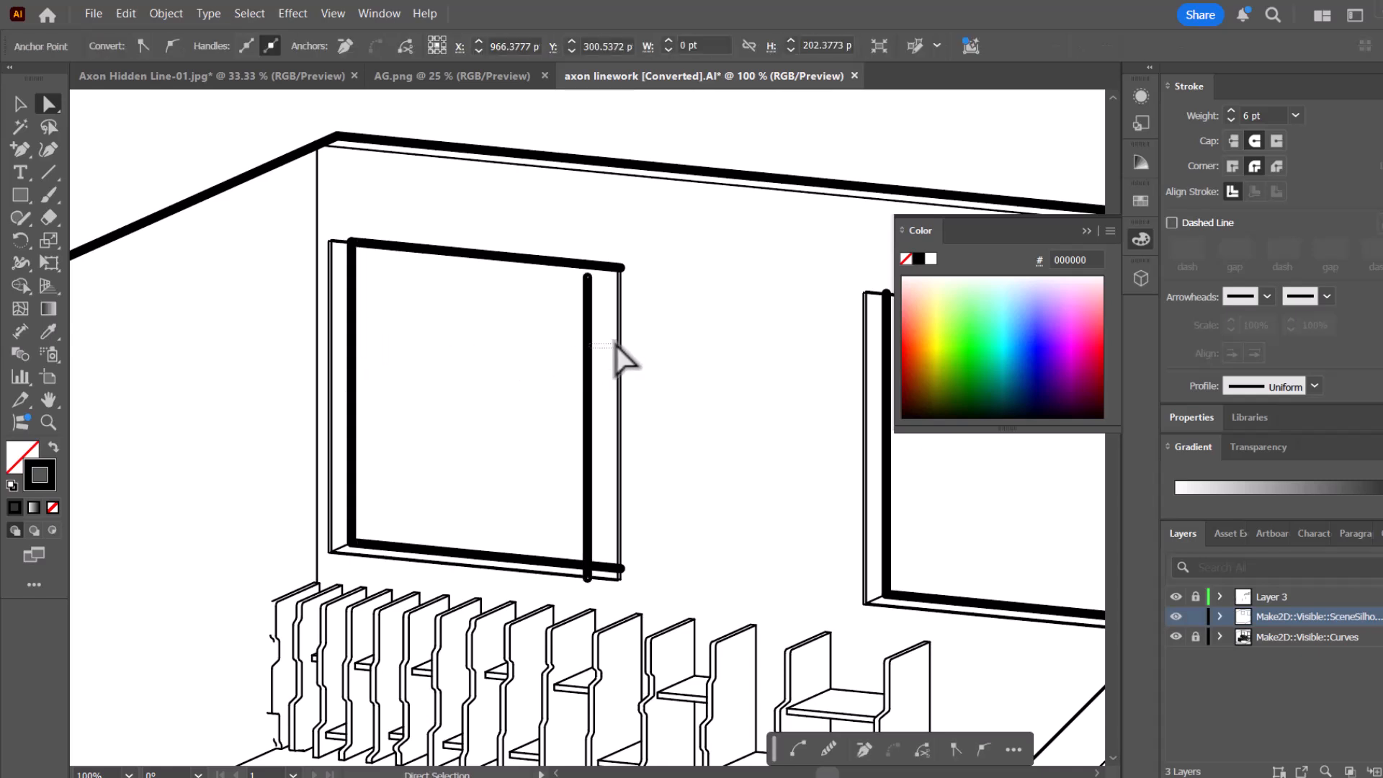
{"action": "left_click", "coordinate": [604, 352]}
{"action": "scroll", "coordinate": [604, 356], "scroll_direction": "up", "scroll_amount": 2}
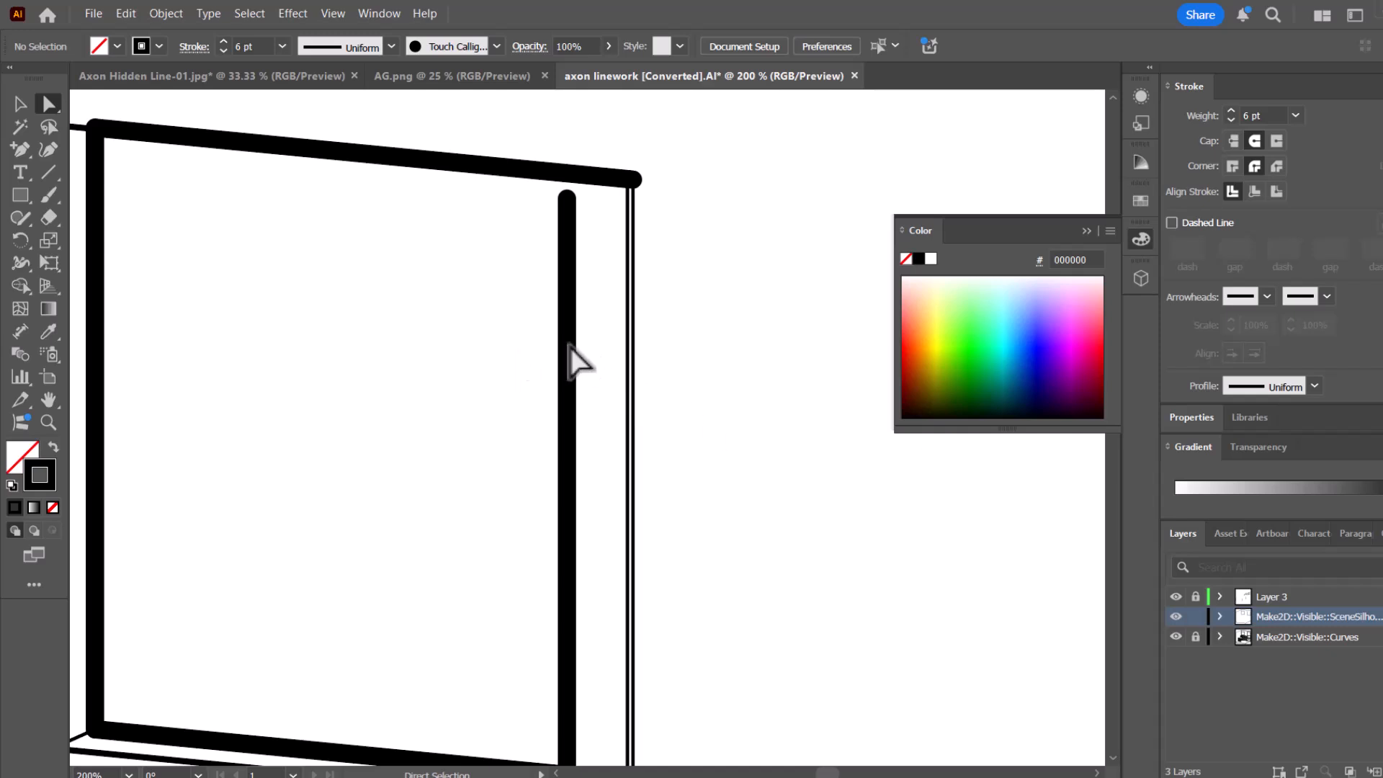
{"action": "left_click", "coordinate": [567, 337]}
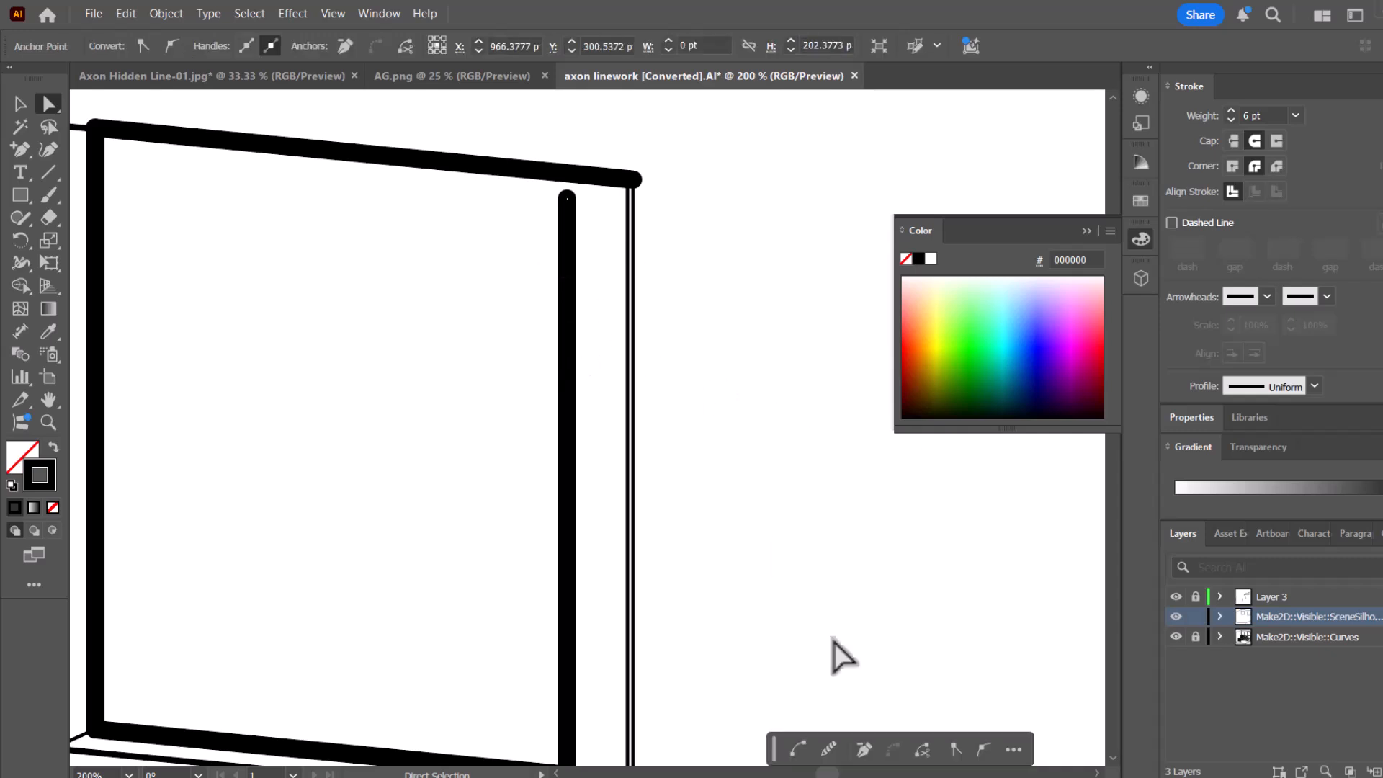
Change the colour of the Make2D::Visible::SceneSilhouetteCurves layer to Orange.
{"action": "double_click", "coordinate": [1289, 617]}
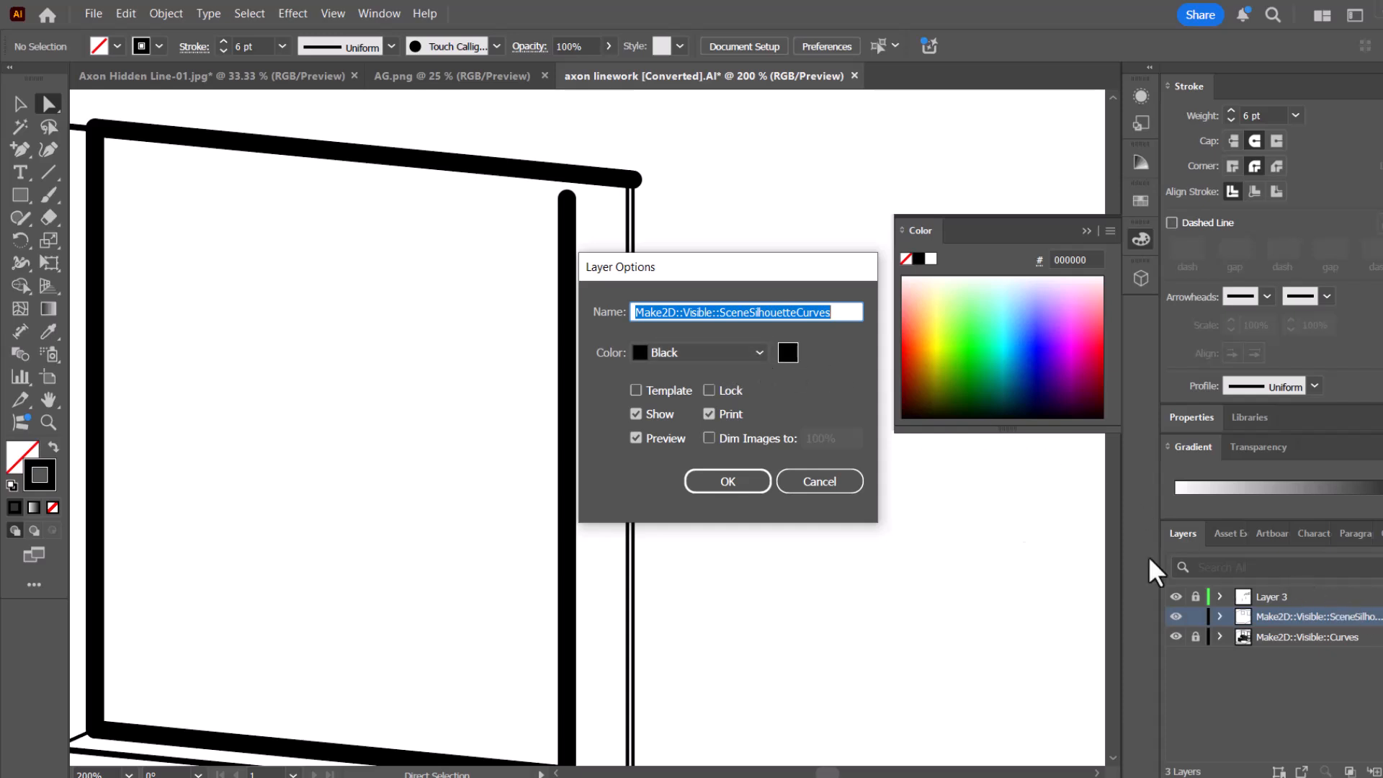
{"action": "left_click", "coordinate": [763, 351]}
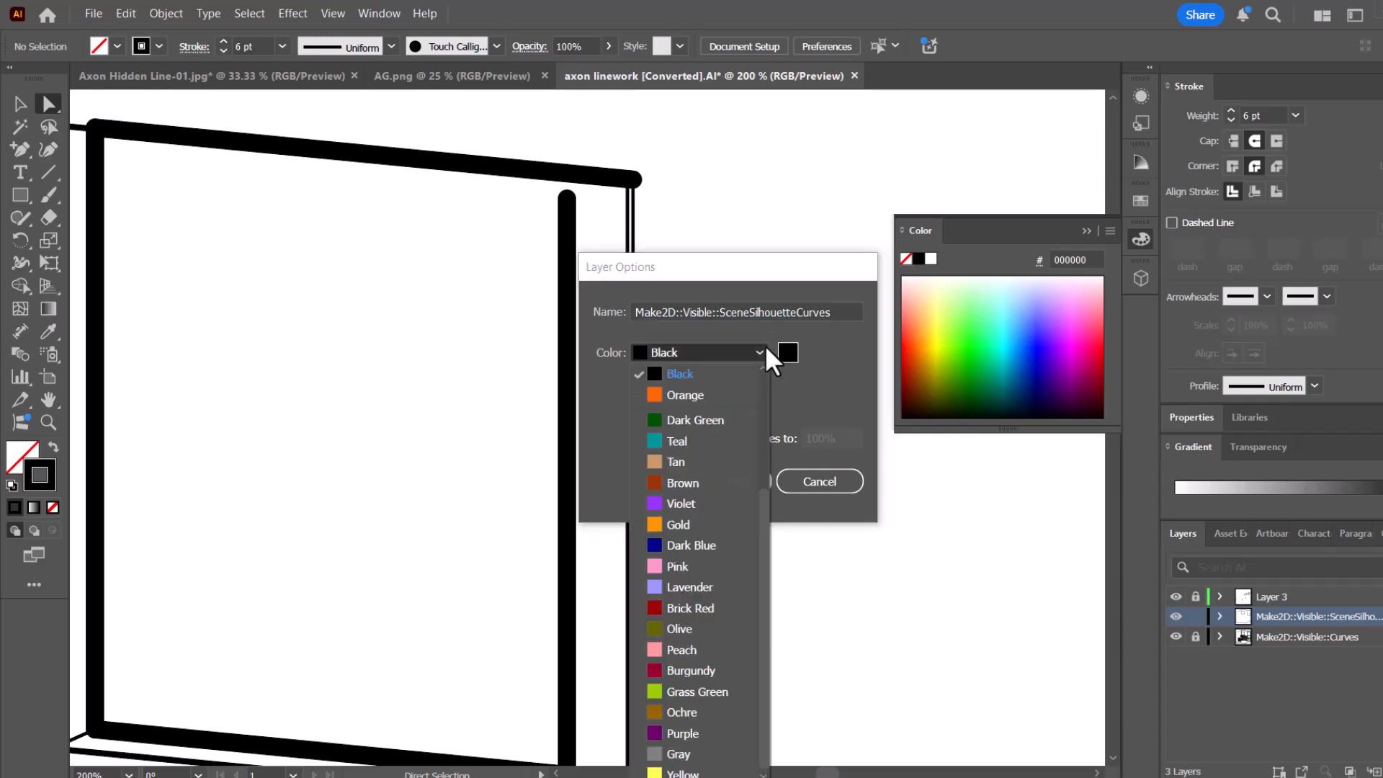
{"action": "left_click", "coordinate": [684, 393]}
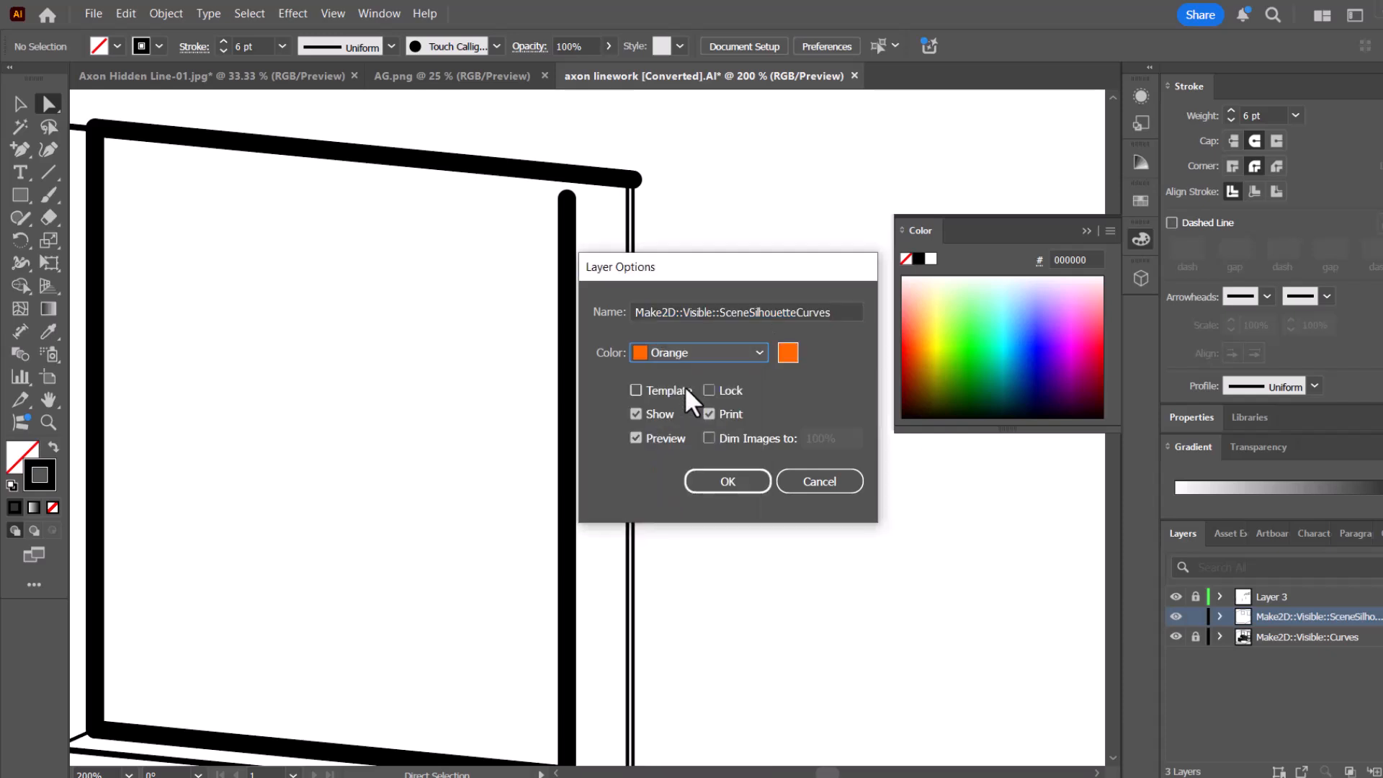
{"action": "left_click", "coordinate": [732, 481]}
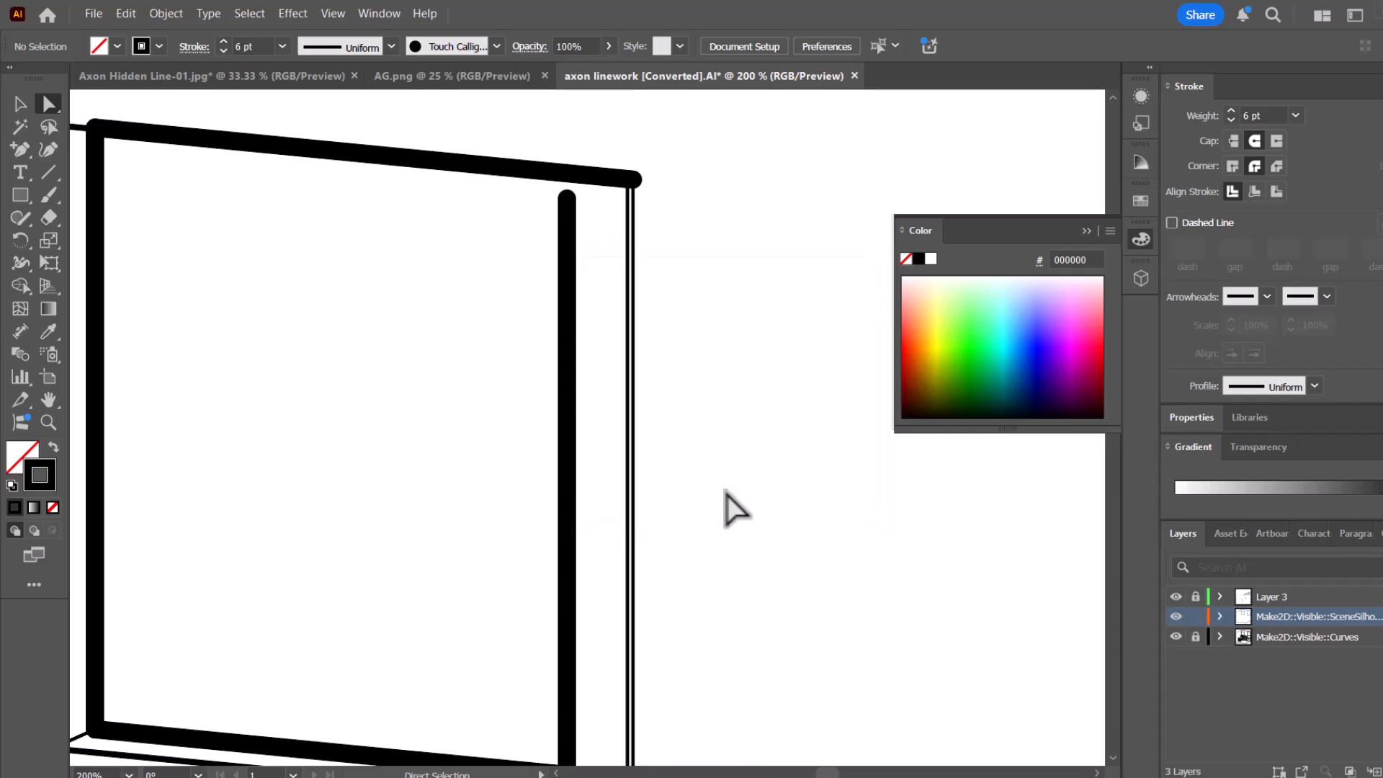
Move the copied vertical outline onto the left window's right edge, meeting the end of the top outline.
{"action": "left_click", "coordinate": [572, 415]}
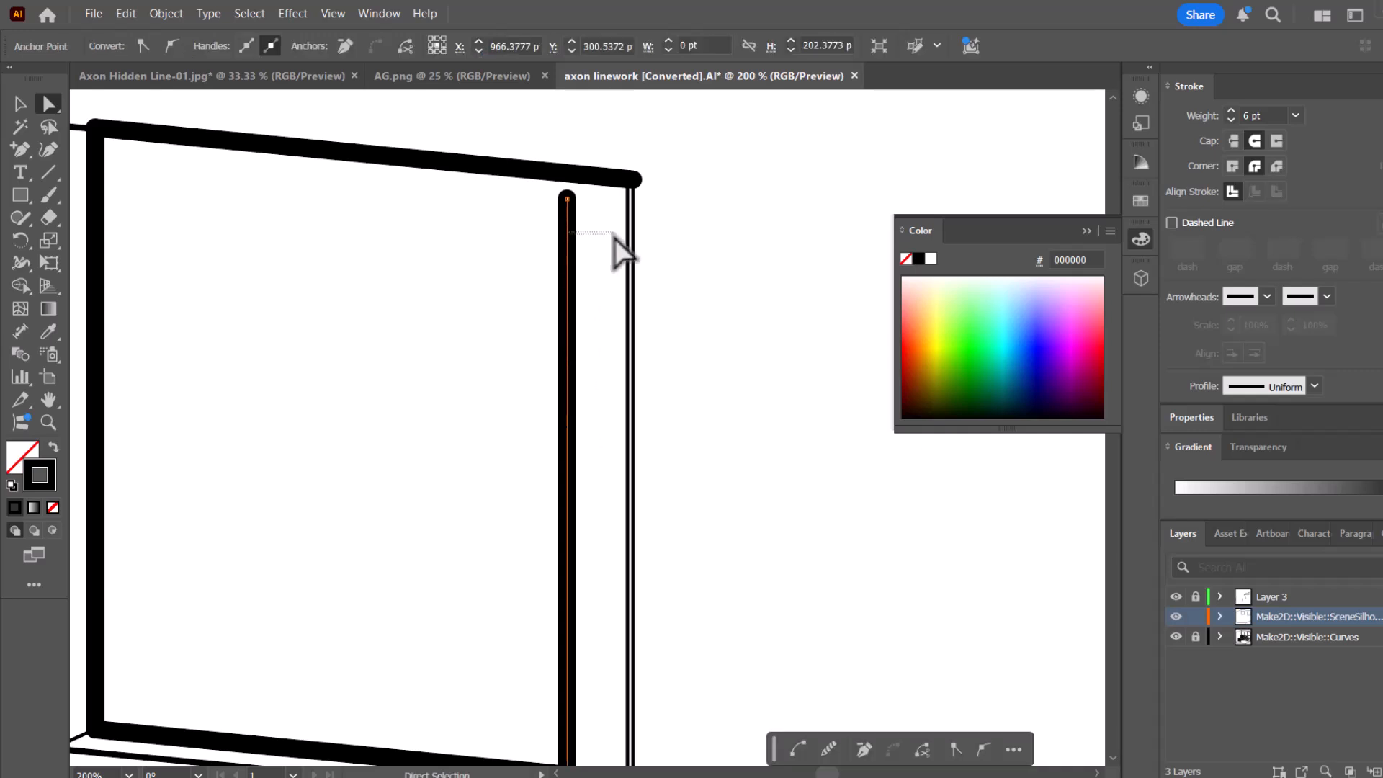
{"action": "left_click", "coordinate": [590, 249]}
{"action": "left_click_drag", "start_coordinate": [567, 232], "coordinate": [632, 214]}
{"action": "scroll", "coordinate": [627, 360], "scroll_direction": "down", "scroll_amount": 2}
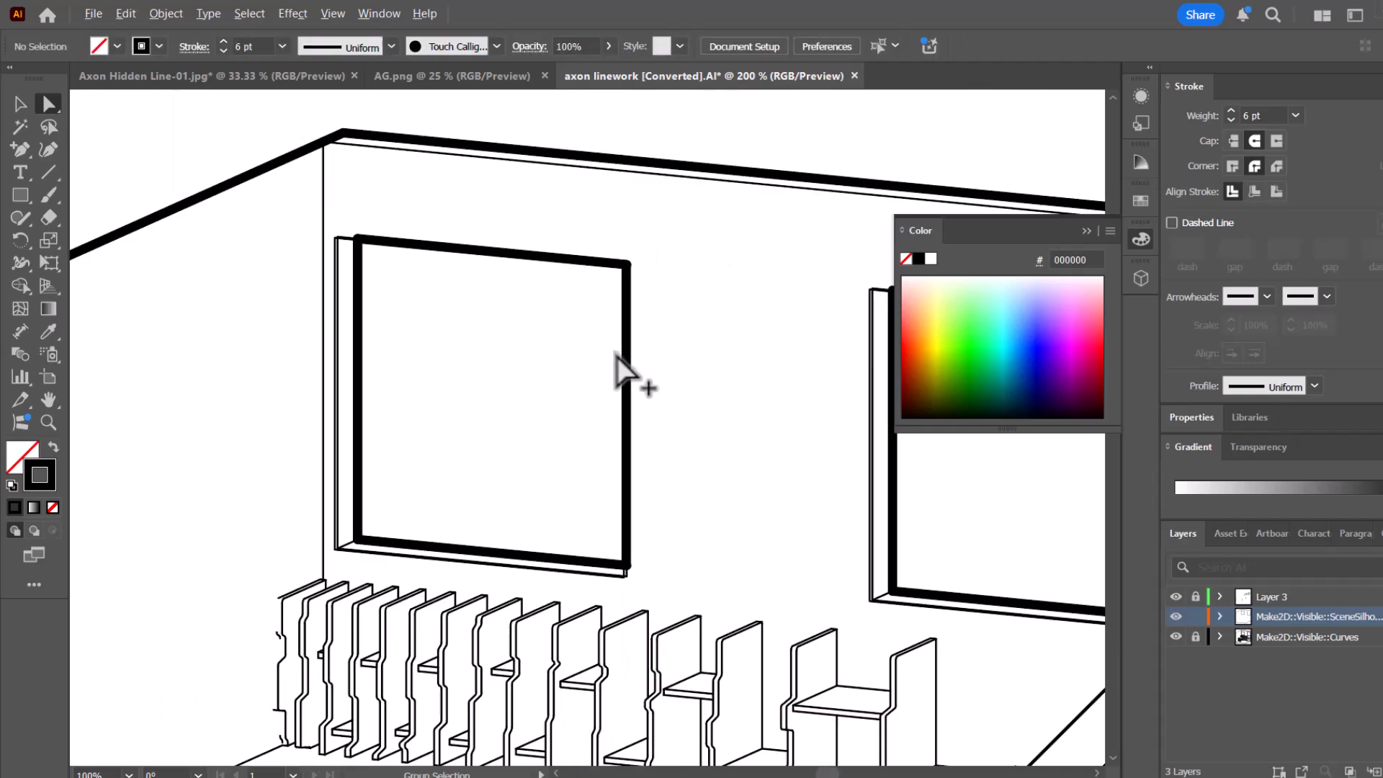
Duplicate the right window's thick bottom outline and place the copy along its top edge.
{"action": "left_click_drag", "start_coordinate": [716, 490], "coordinate": [377, 485]}
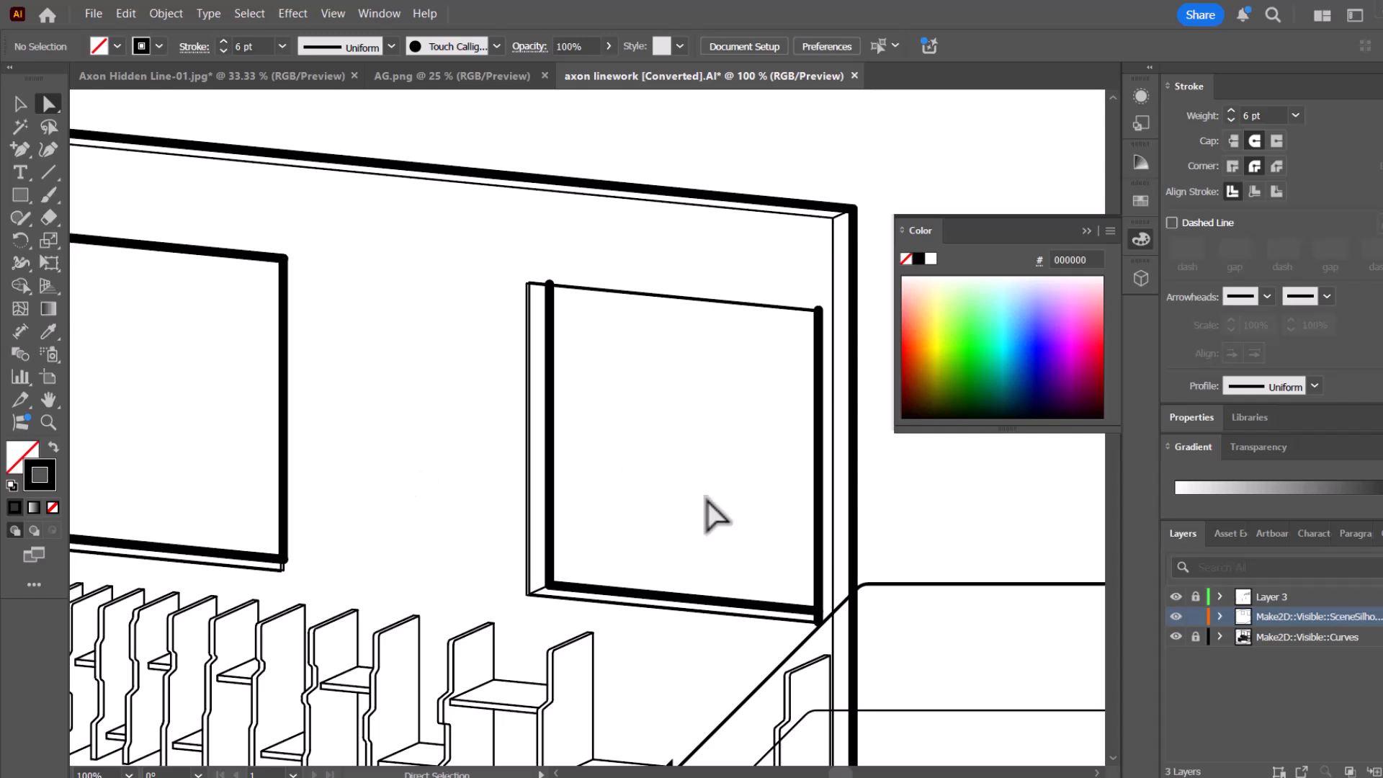
{"action": "left_click", "coordinate": [688, 610]}
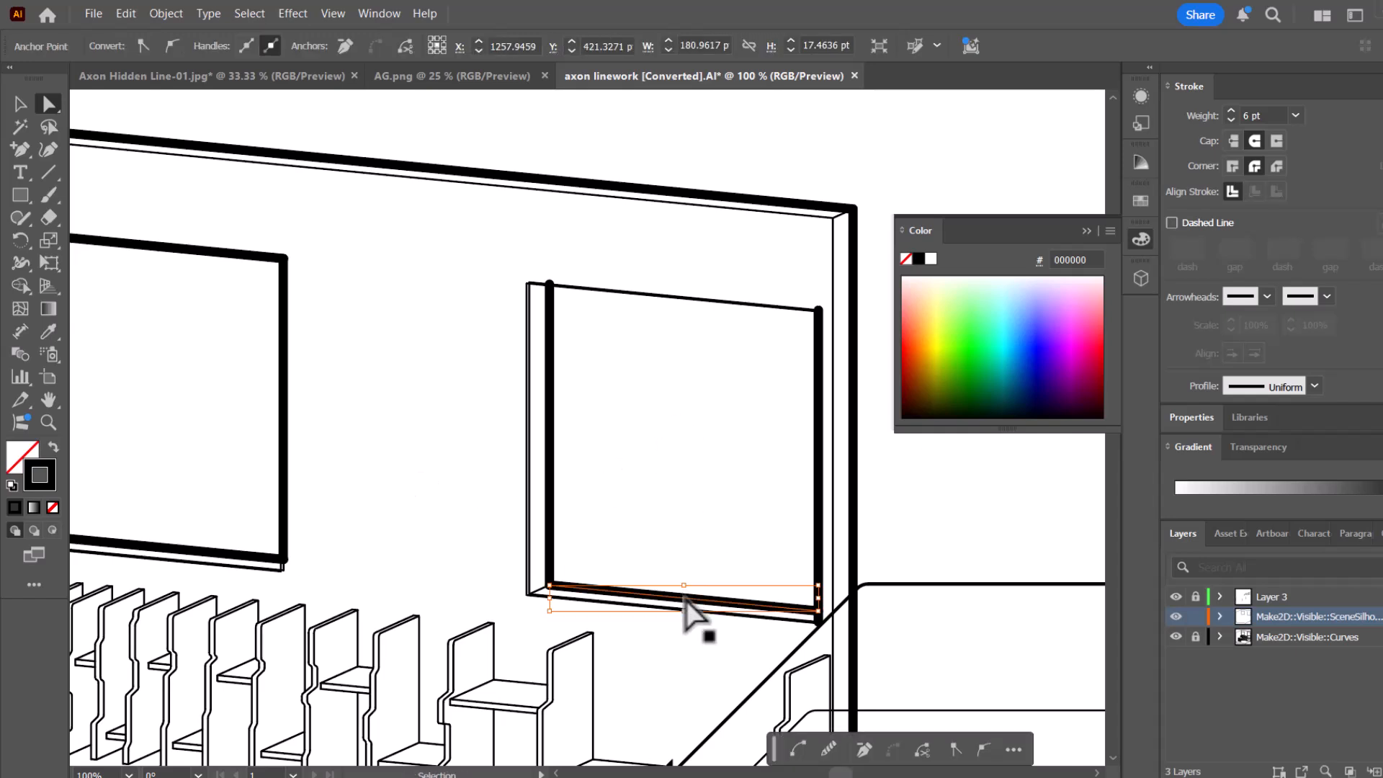
{"action": "key", "text": "ctrl+c"}
{"action": "key", "text": "ctrl+v"}
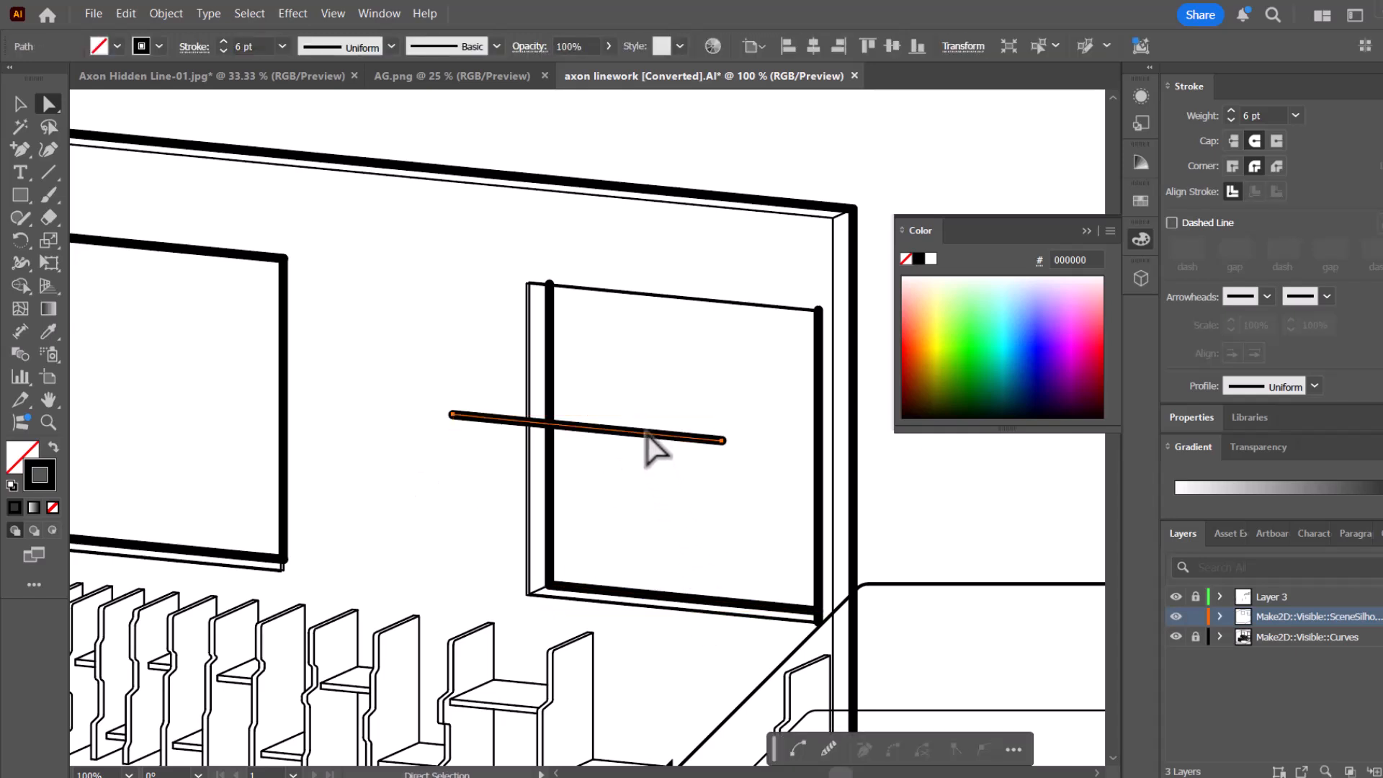
{"action": "mouse_move", "coordinate": [652, 436]}
{"action": "left_mouse_down"}
{"action": "mouse_move", "coordinate": [741, 333]}
{"action": "mouse_move", "coordinate": [746, 303]}
{"action": "left_mouse_up"}
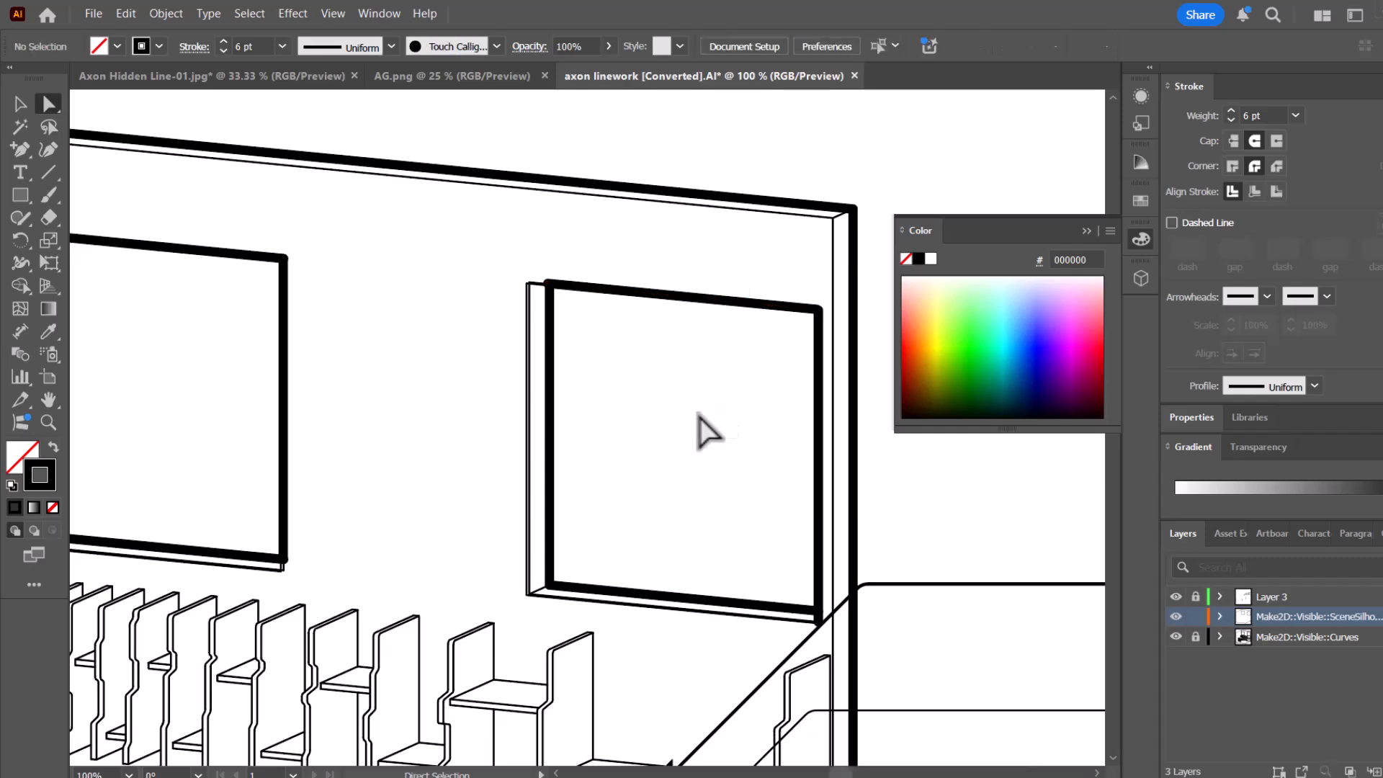
{"action": "left_click", "coordinate": [710, 423]}
At the room's lower right corner, move the short diagonal outline down to extend the floor edge, and delete the short vertical outline.
{"action": "key", "text": "ctrl+minus"}
{"action": "key", "text": "ctrl+minus"}
{"action": "key", "text": "ctrl+minus"}
{"action": "scroll", "coordinate": [513, 576], "scroll_direction": "up", "scroll_amount": 7}
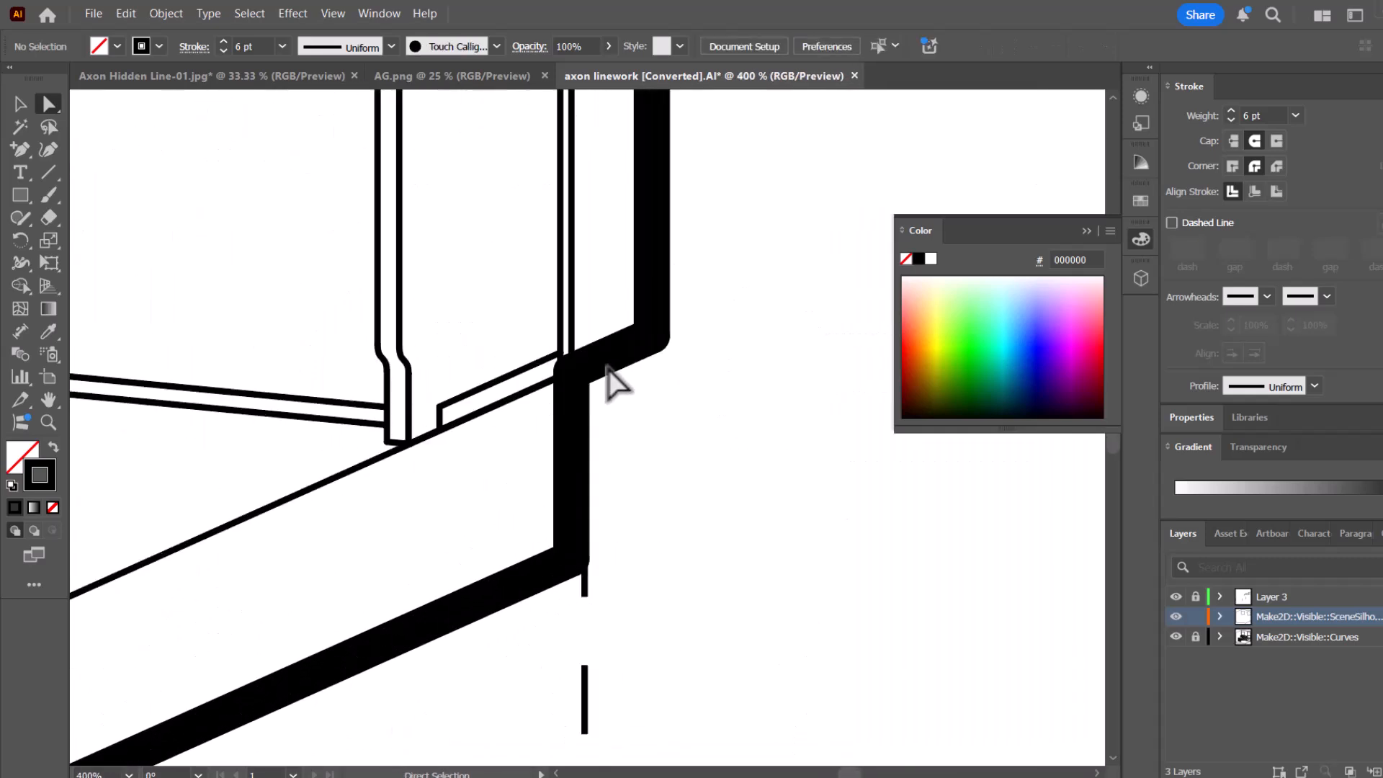
{"action": "left_click_drag", "start_coordinate": [608, 355], "coordinate": [624, 543]}
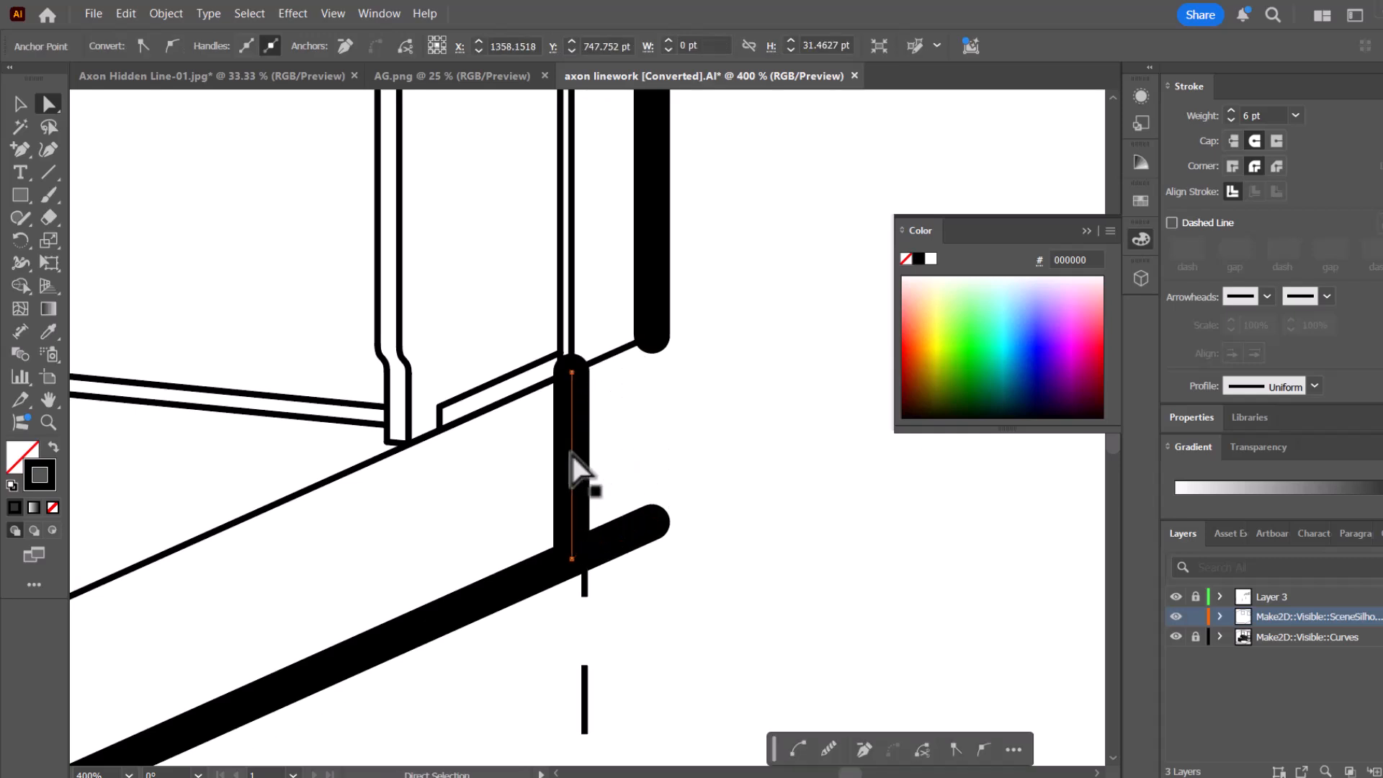
{"action": "key", "text": "ctrl+z"}
Extend the right wall's vertical outline down to meet the end of the floor edge outline.
{"action": "left_click", "coordinate": [656, 317]}
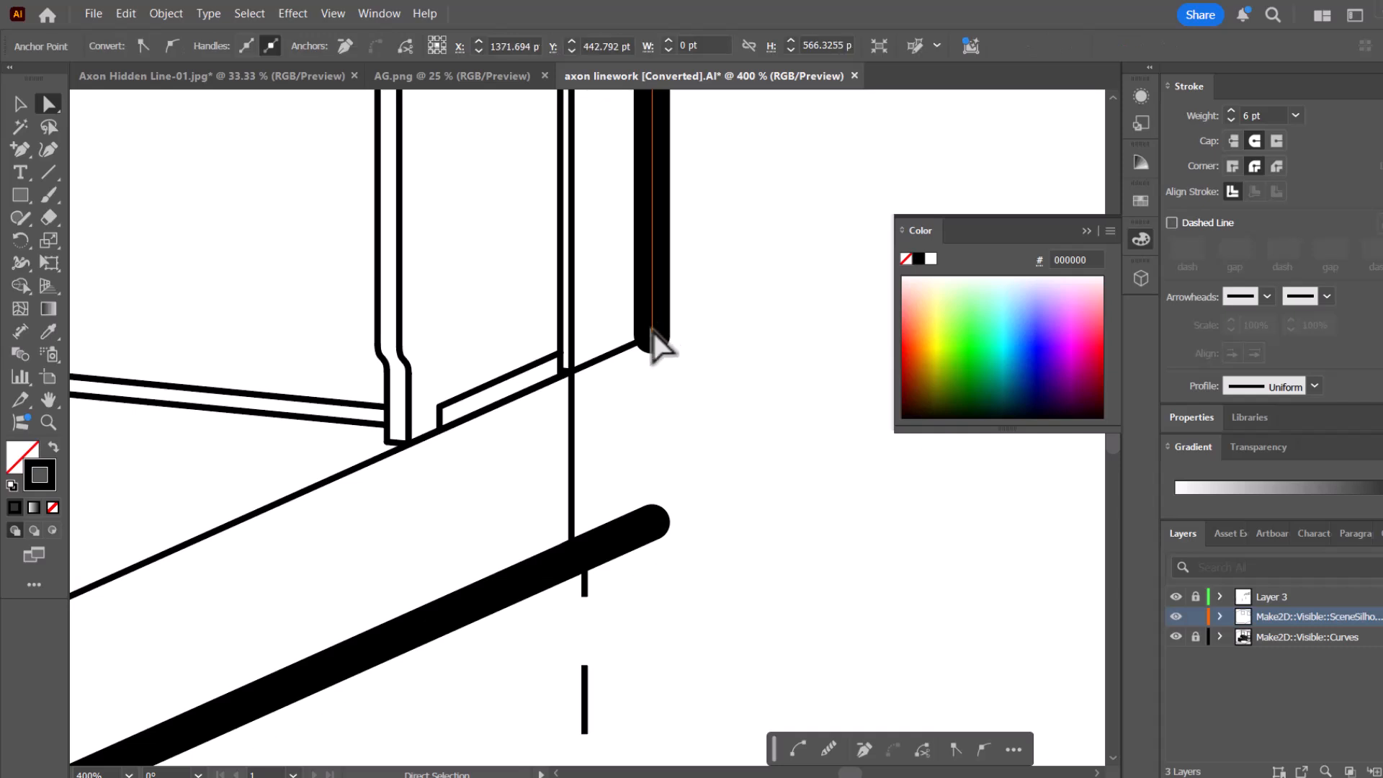
{"action": "left_click_drag", "start_coordinate": [662, 354], "coordinate": [666, 517]}
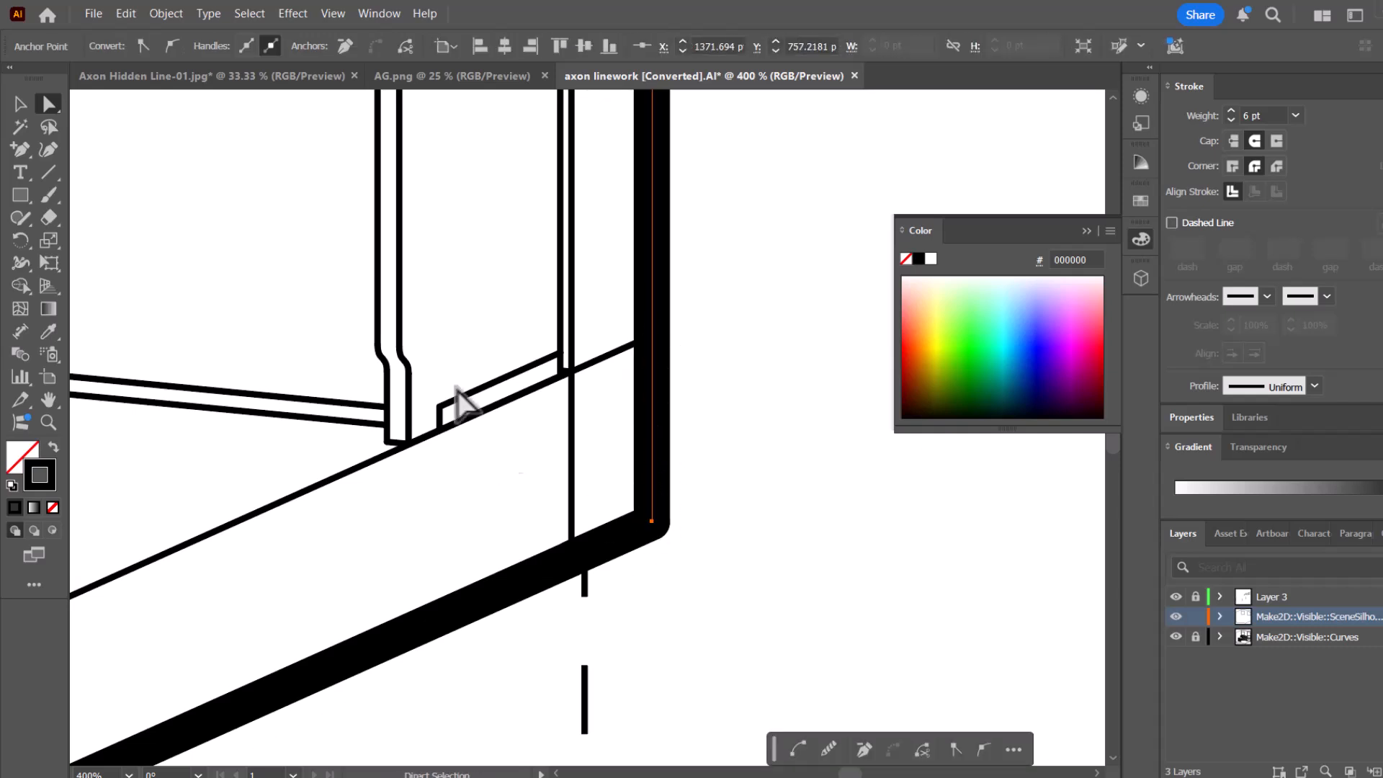
{"action": "left_click", "coordinate": [605, 357]}
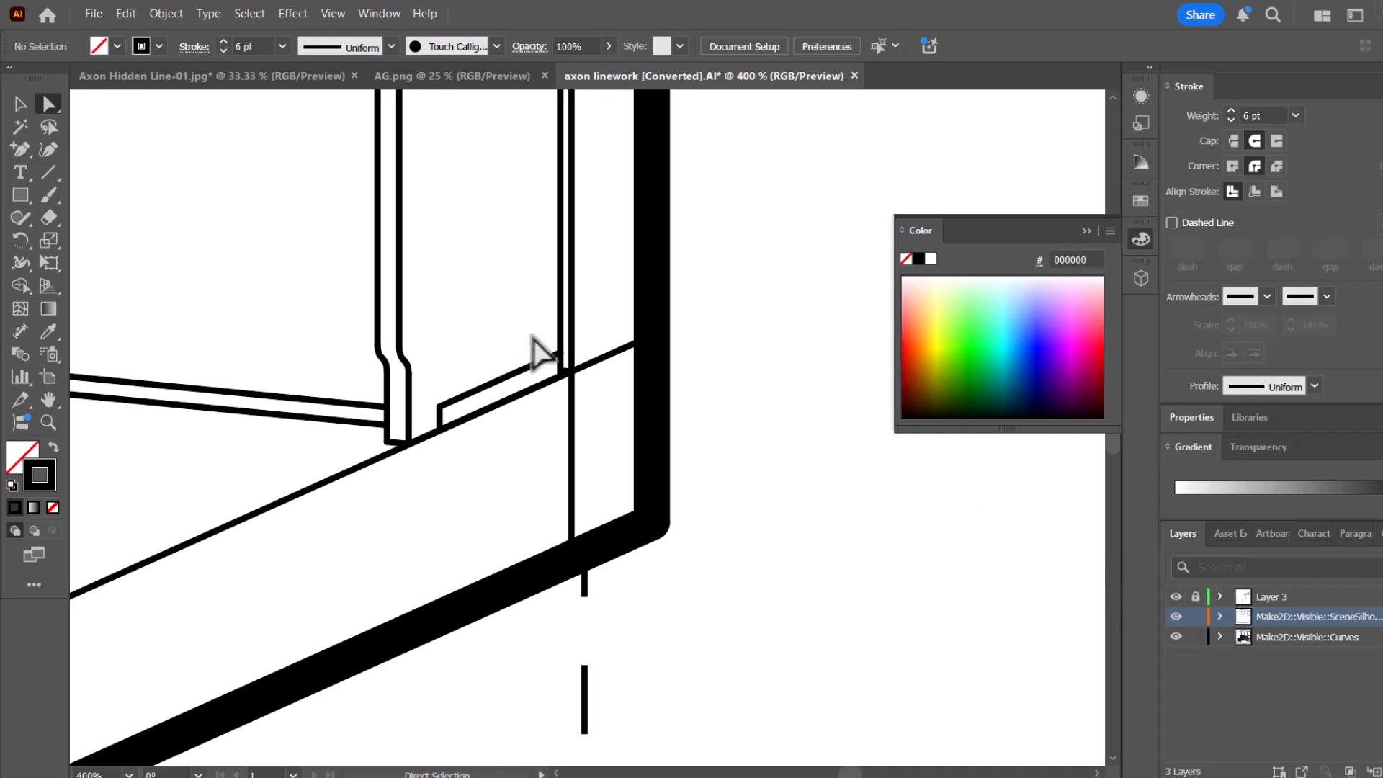
Unlock the Make2D::Visible::Curves layer and delete the leftover thin diagonal and vertical lines inside the lower right corner.
{"action": "left_click", "coordinate": [625, 349]}
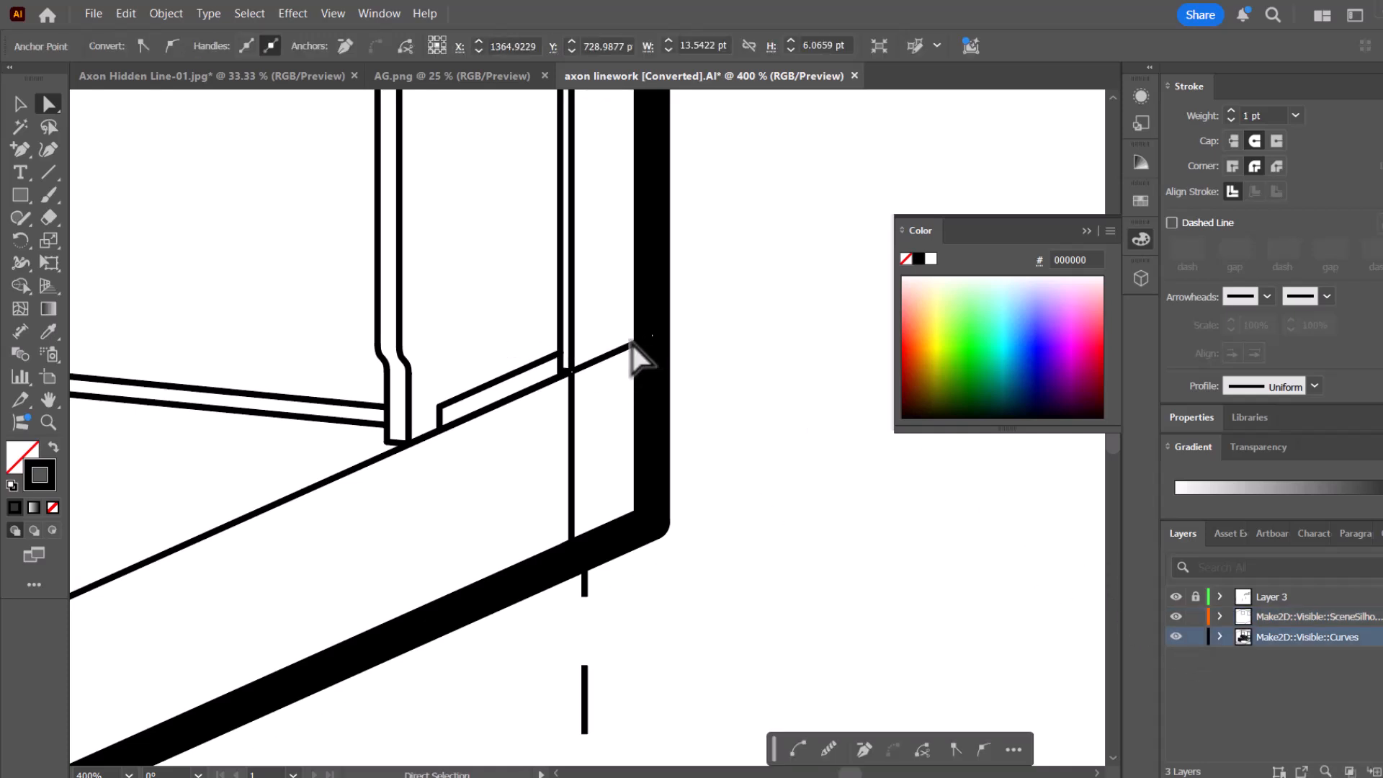
{"action": "key", "text": "Delete"}
{"action": "left_click", "coordinate": [577, 420]}
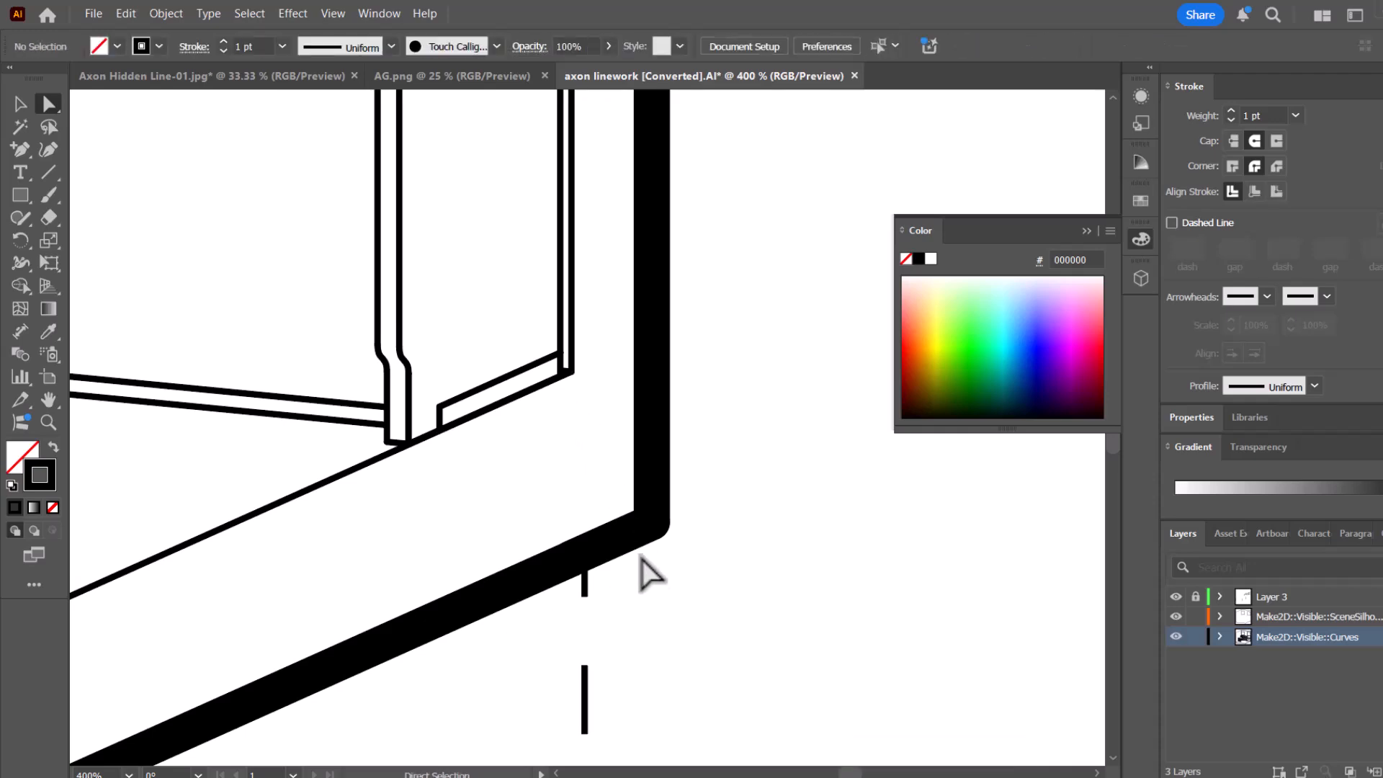
Unlock Layer 3, align the right vertical dashed line with the rebuilt floor corner, and relock the layer.
{"action": "scroll", "coordinate": [674, 551], "scroll_direction": "down", "scroll_amount": 1}
{"action": "scroll", "coordinate": [673, 551], "scroll_direction": "down", "scroll_amount": 5}
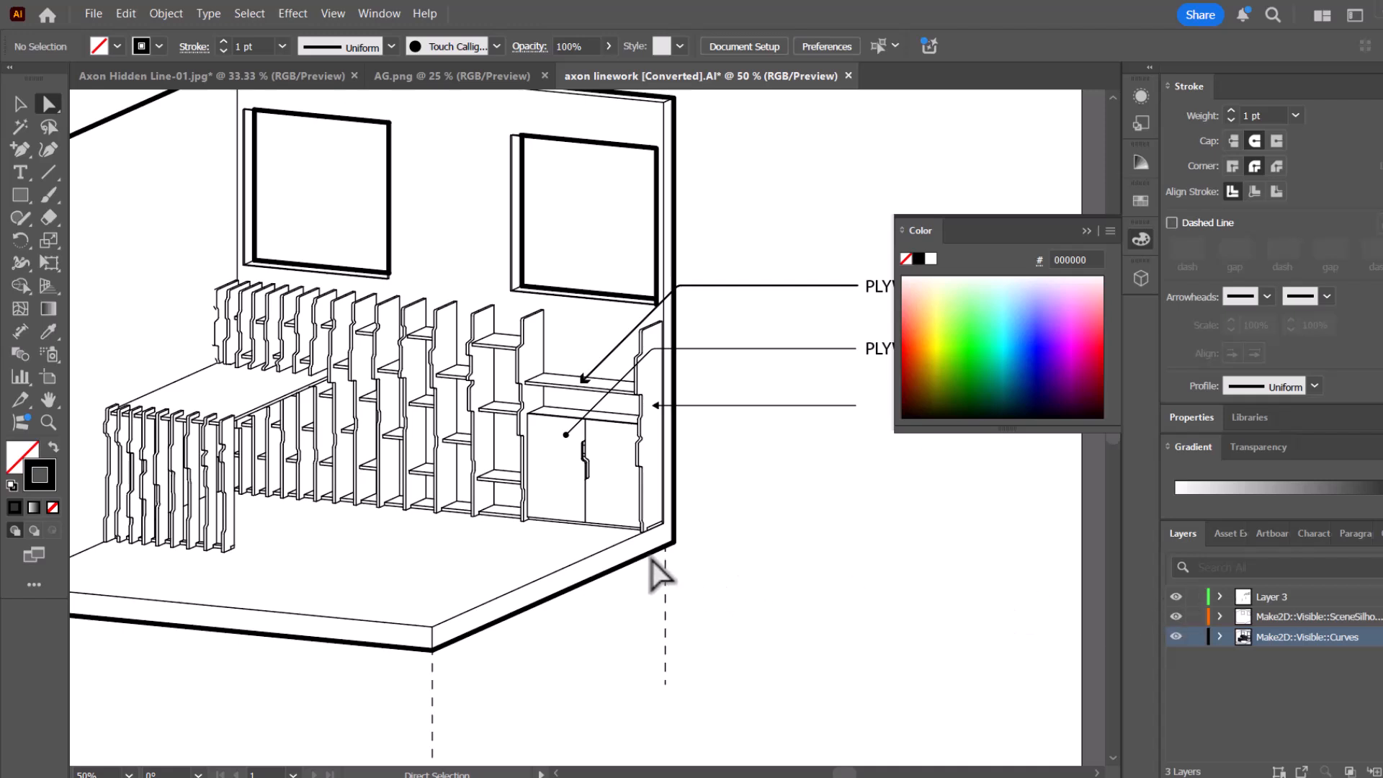
{"action": "left_click_drag", "start_coordinate": [670, 562], "coordinate": [682, 578]}
{"action": "scroll", "coordinate": [771, 654], "scroll_direction": "down", "scroll_amount": 1}
{"action": "scroll", "coordinate": [572, 376], "scroll_direction": "up", "scroll_amount": 1}
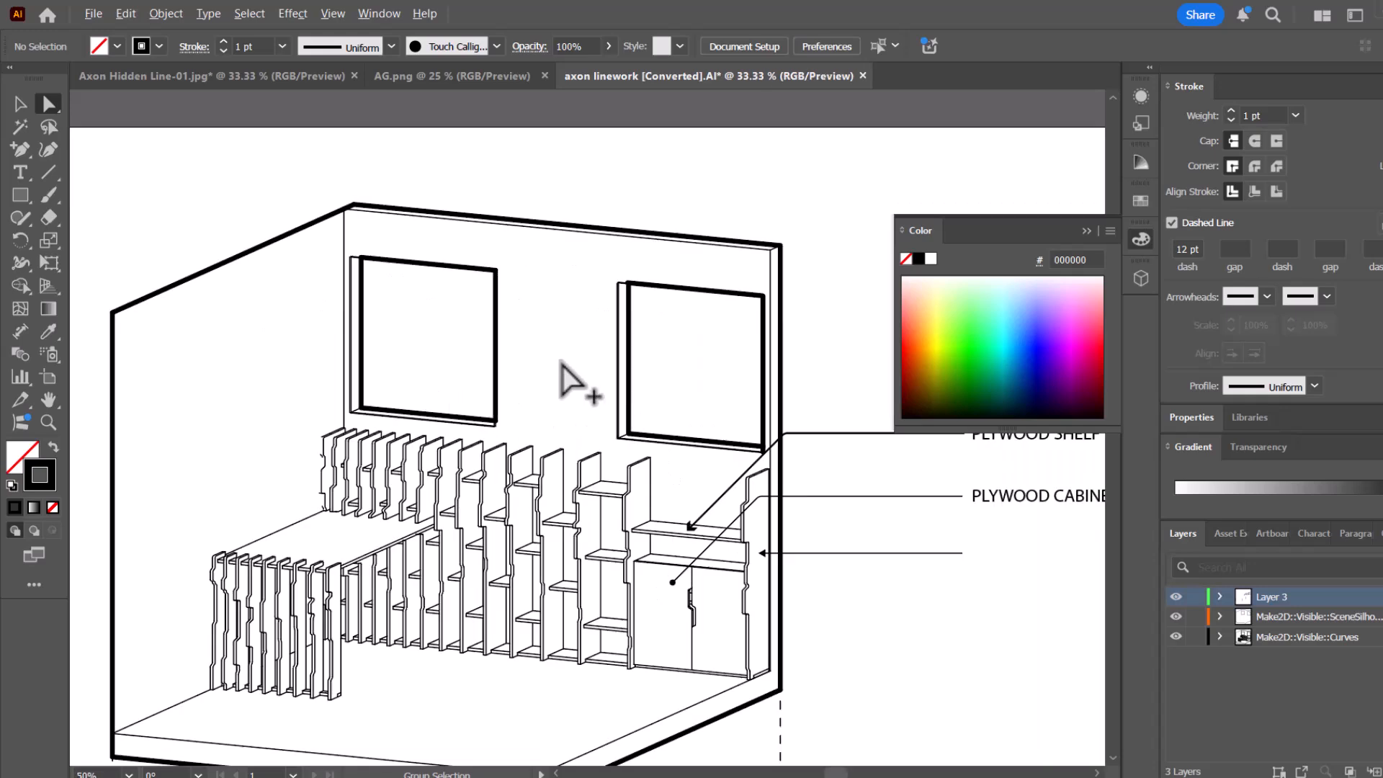
{"action": "left_click_drag", "start_coordinate": [528, 428], "coordinate": [538, 460]}
{"action": "scroll", "coordinate": [706, 445], "scroll_direction": "down", "scroll_amount": 1}
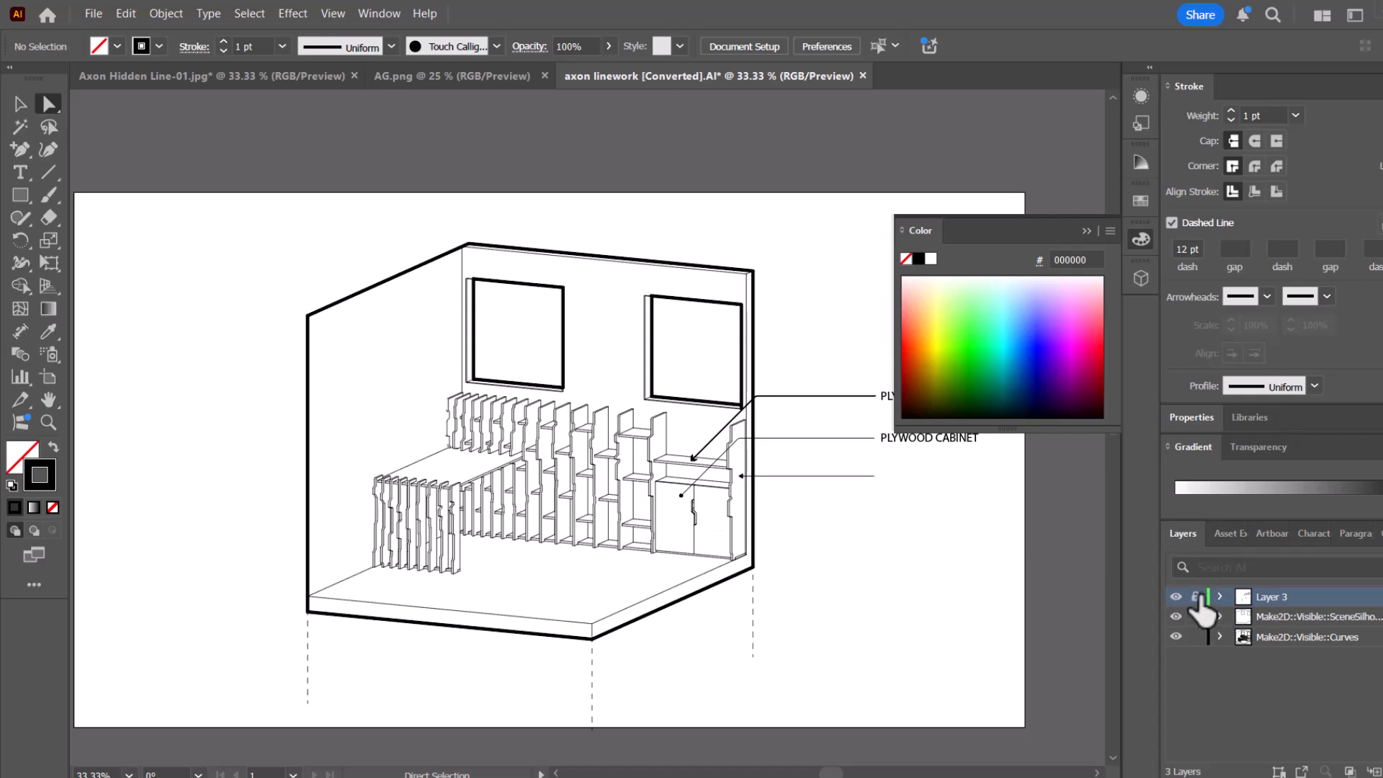
Hide Layer 3, select all of the room linework, and convert it into a Live Paint group.
{"action": "left_click", "coordinate": [1176, 597]}
{"action": "left_click", "coordinate": [1176, 596]}
{"action": "left_click", "coordinate": [1176, 597]}
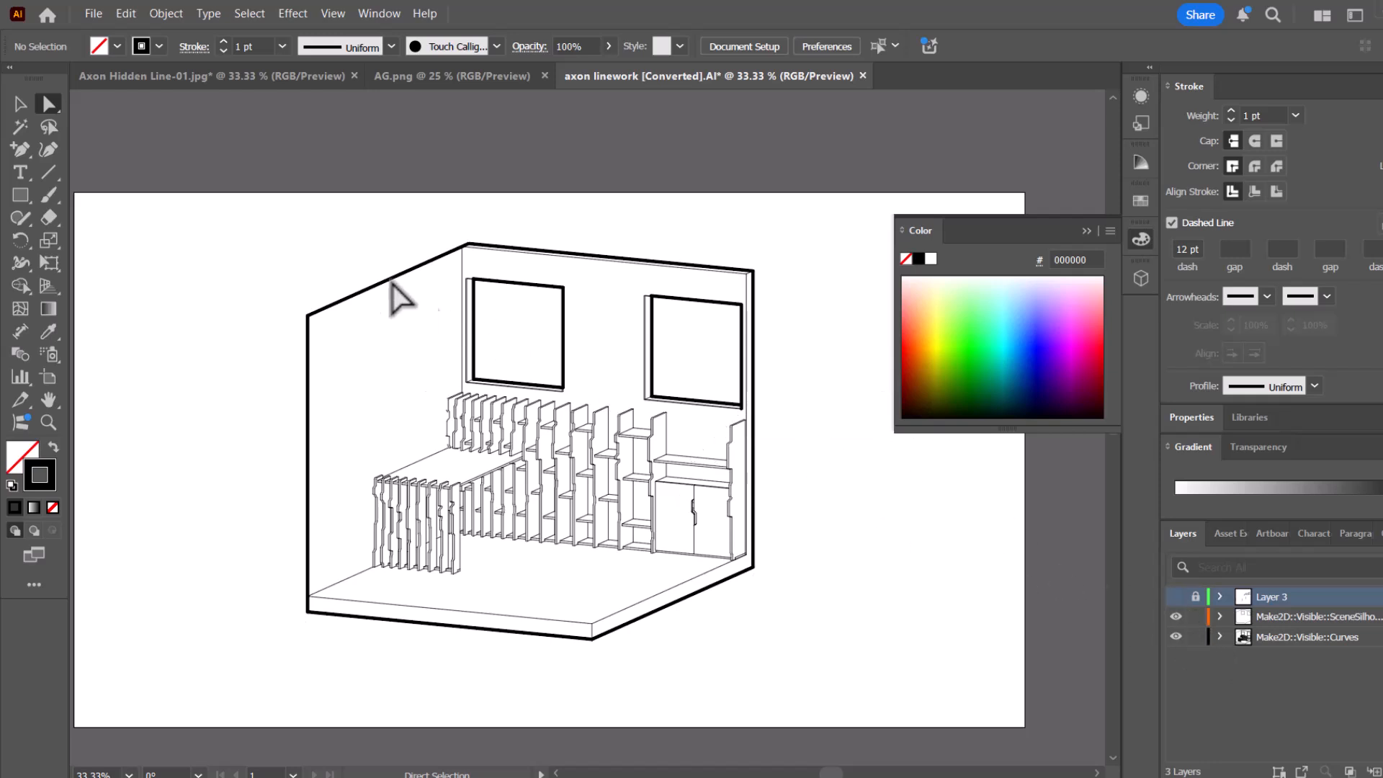
{"action": "mouse_move", "coordinate": [194, 228]}
{"action": "left_mouse_down"}
{"action": "mouse_move", "coordinate": [621, 484]}
{"action": "mouse_move", "coordinate": [847, 663]}
{"action": "mouse_move", "coordinate": [827, 657]}
{"action": "left_mouse_up"}
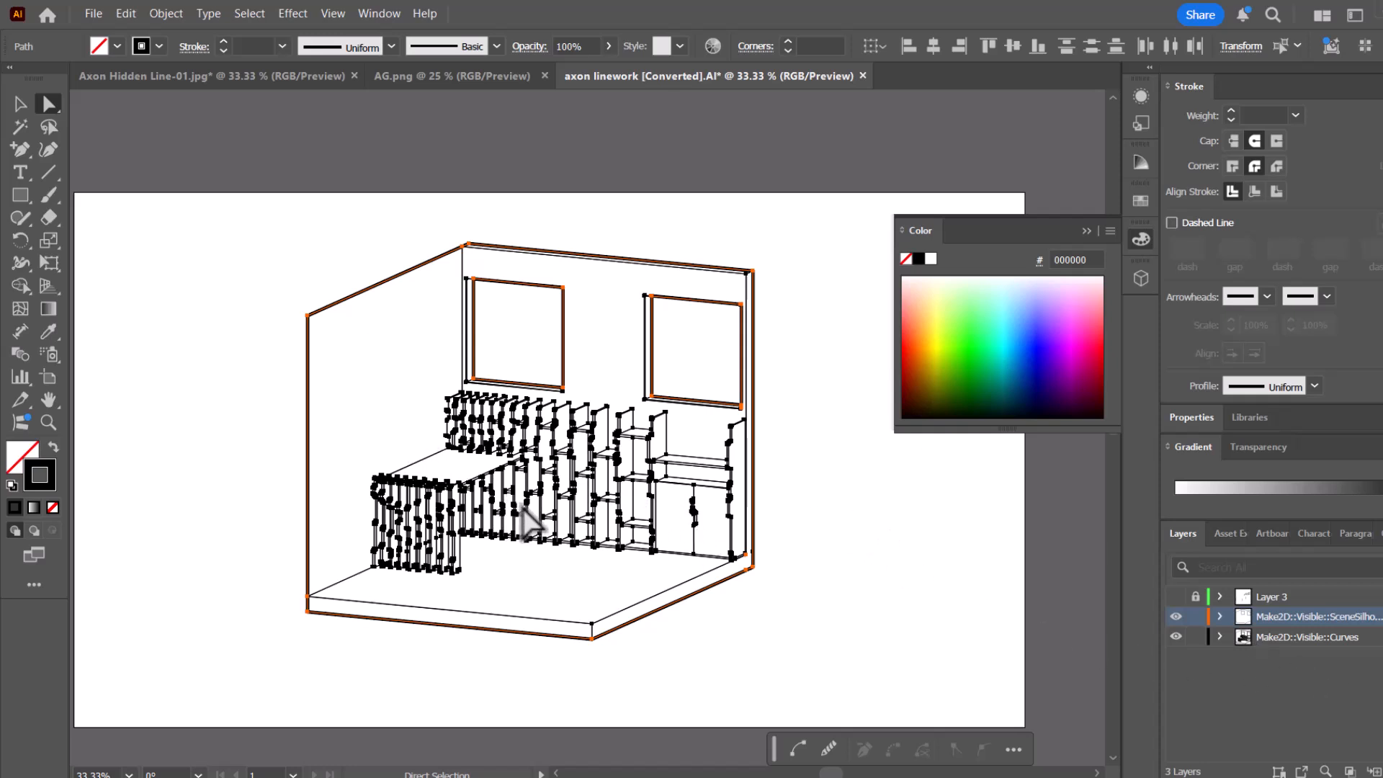
{"action": "left_click", "coordinate": [22, 289]}
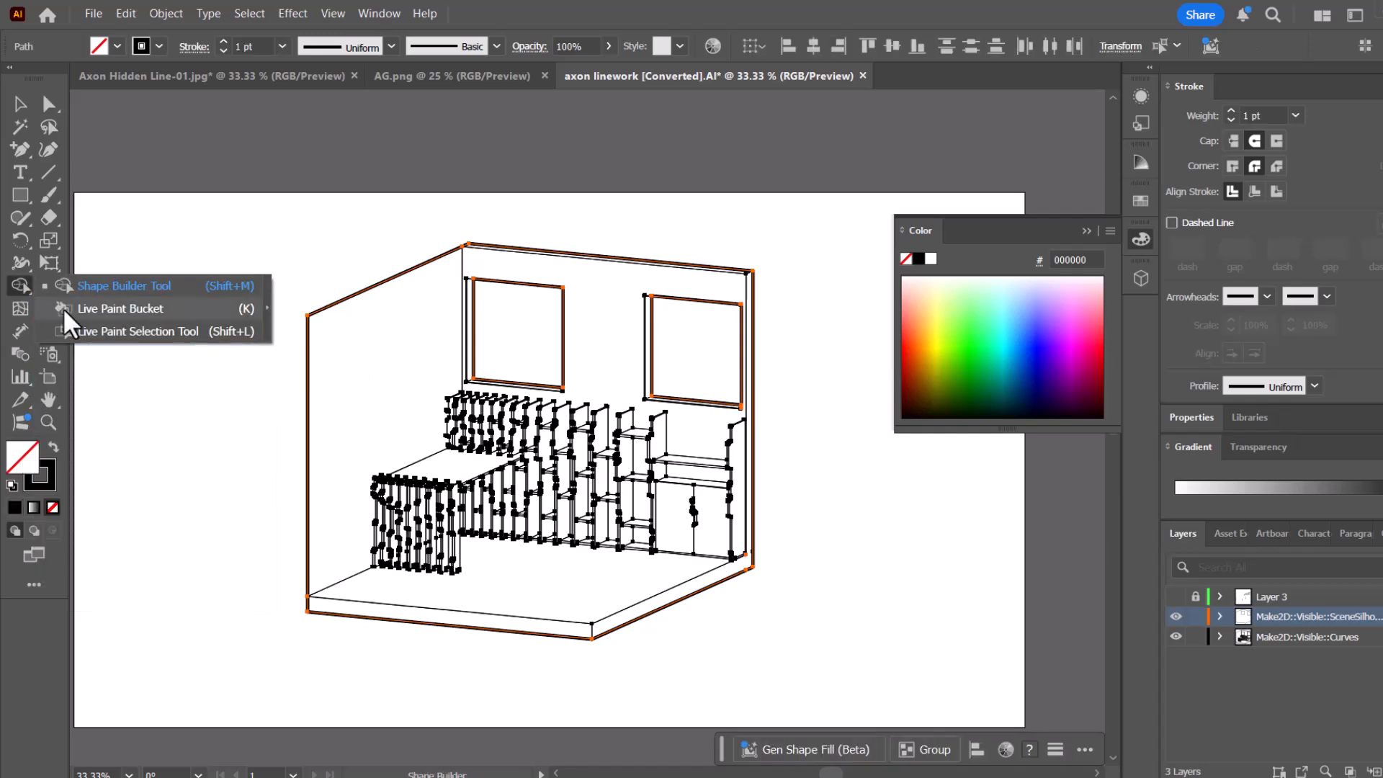
{"action": "left_click", "coordinate": [62, 317]}
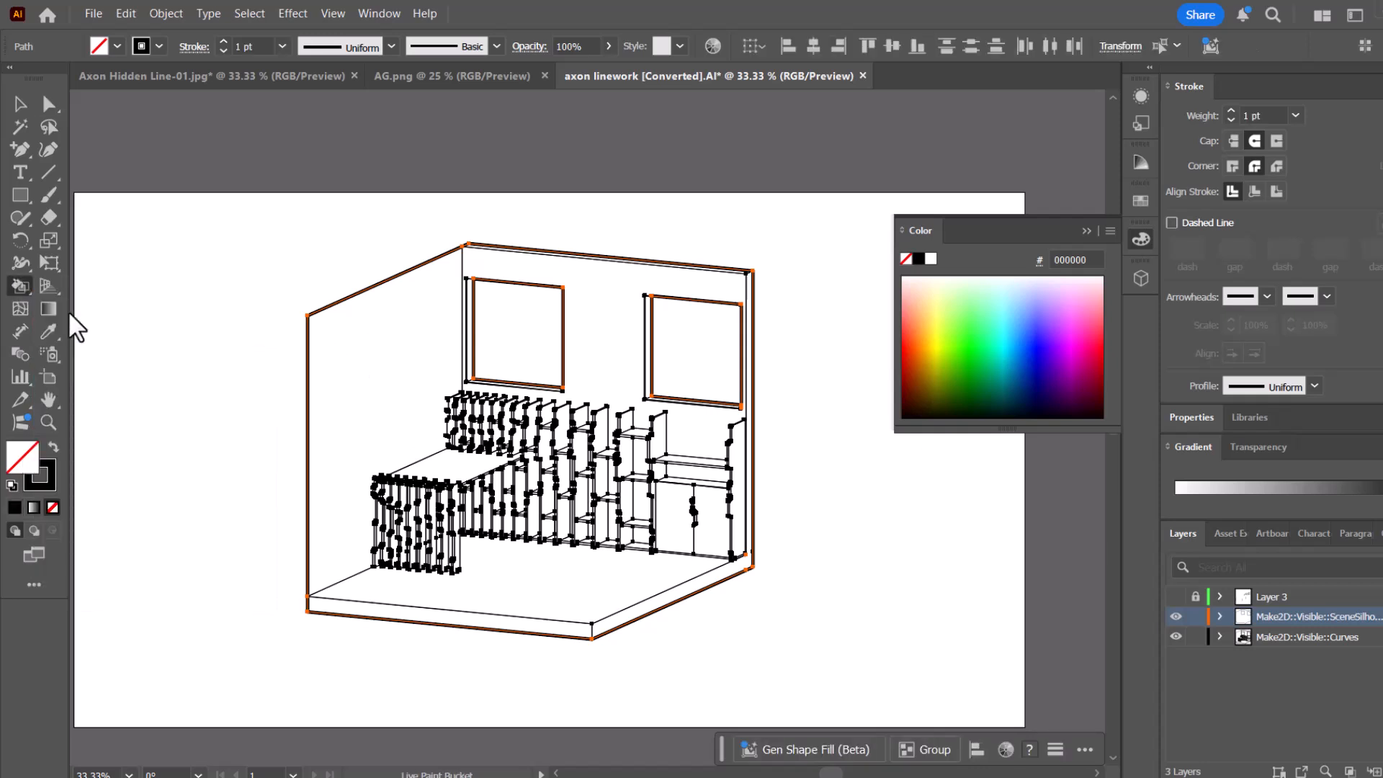
{"action": "left_click", "coordinate": [327, 427]}
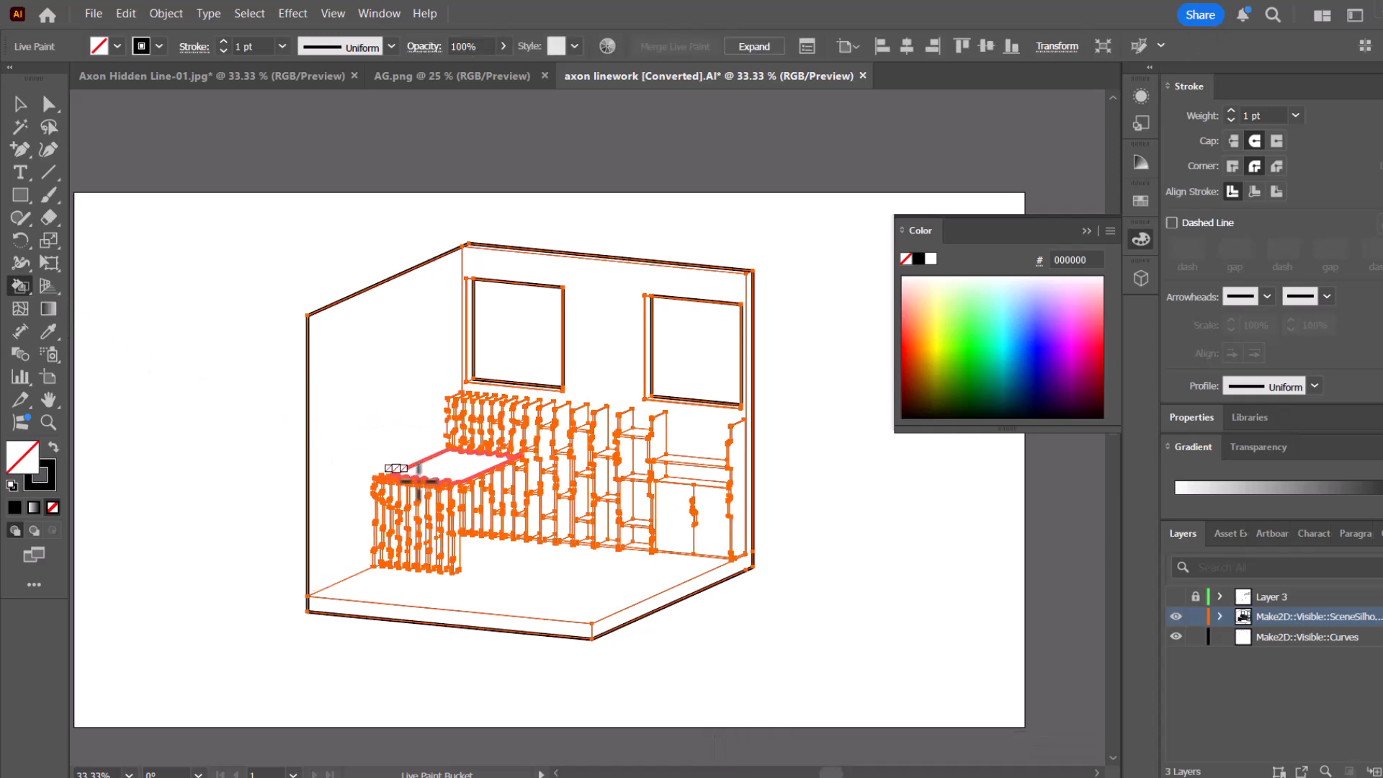
{"action": "left_click", "coordinate": [20, 105]}
{"action": "left_click", "coordinate": [249, 206]}
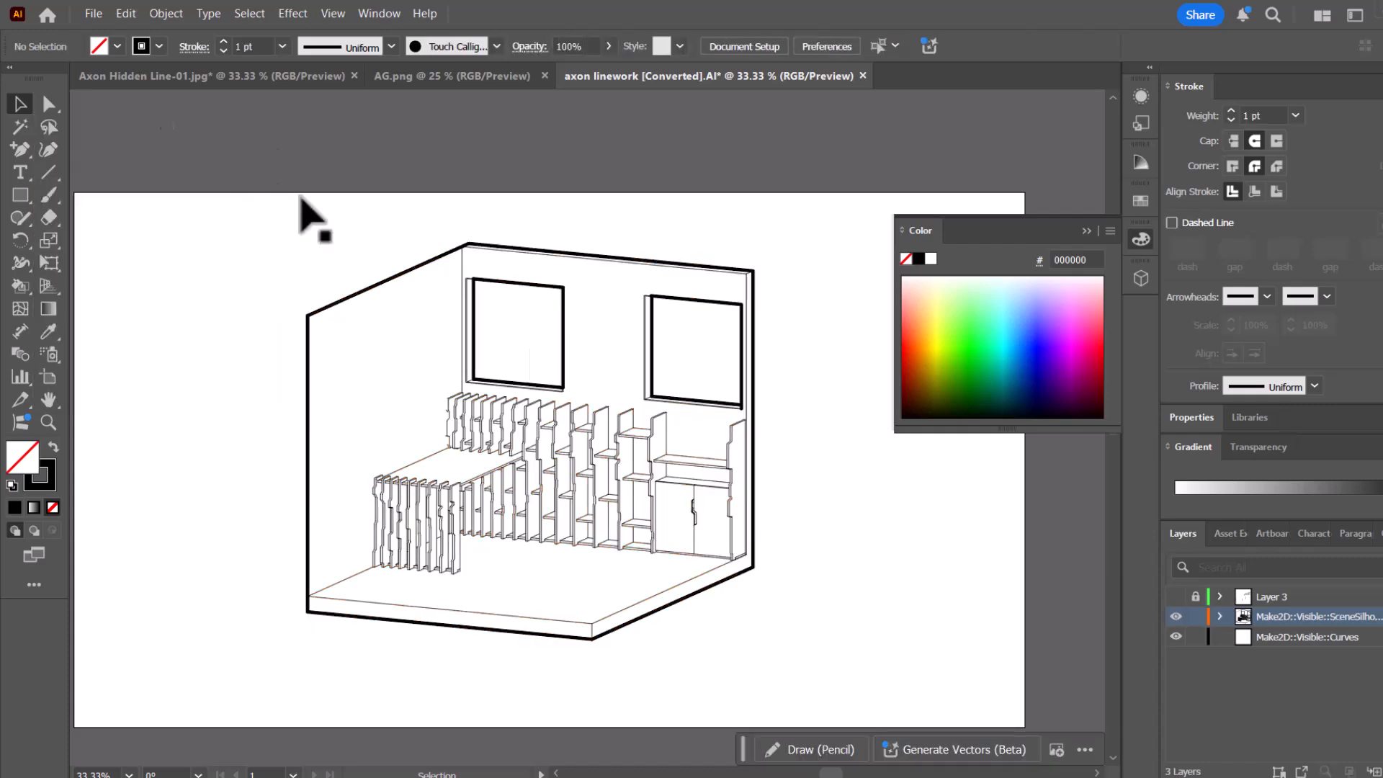
{"action": "mouse_move", "coordinate": [251, 228]}
{"action": "left_mouse_down"}
{"action": "mouse_move", "coordinate": [787, 603]}
{"action": "mouse_move", "coordinate": [656, 521]}
{"action": "left_mouse_up"}
{"action": "left_click", "coordinate": [167, 13]}
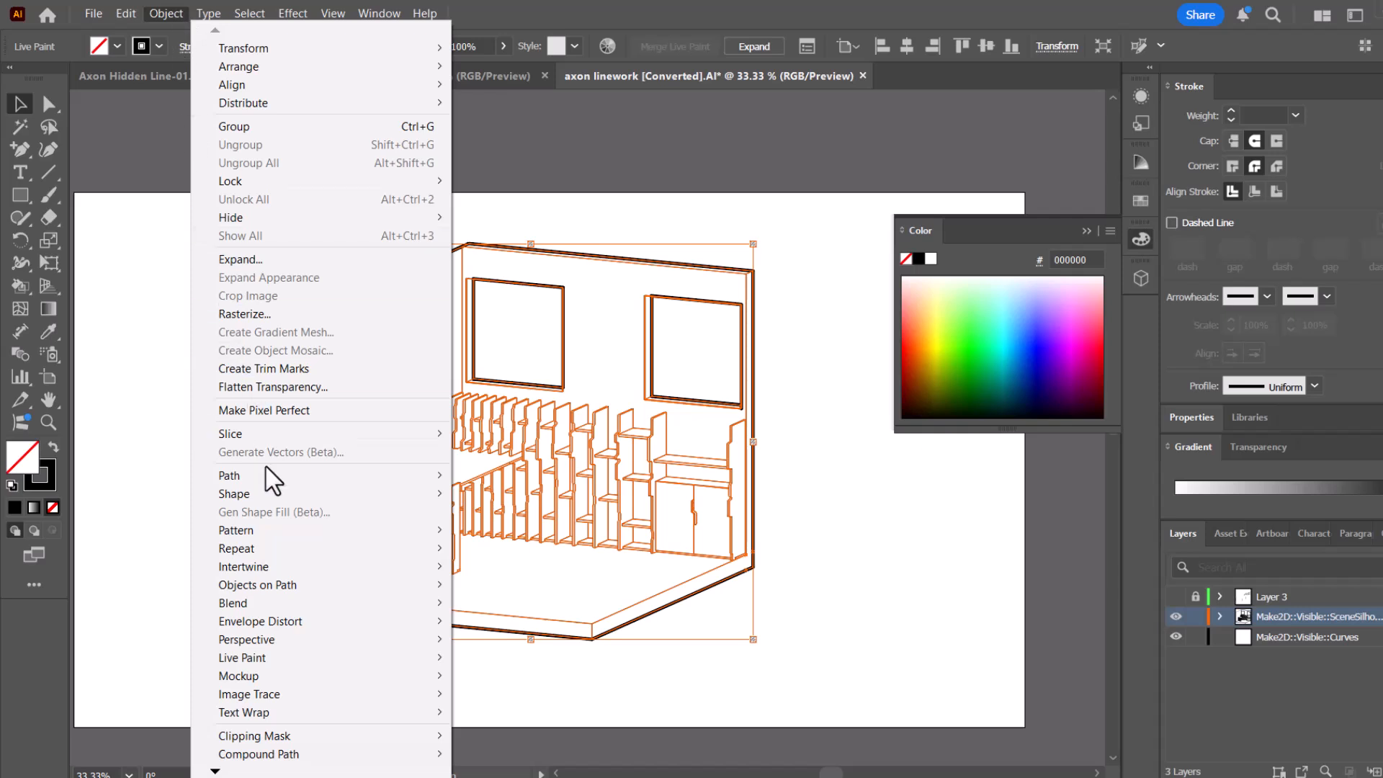
{"action": "mouse_move", "coordinate": [357, 660]}
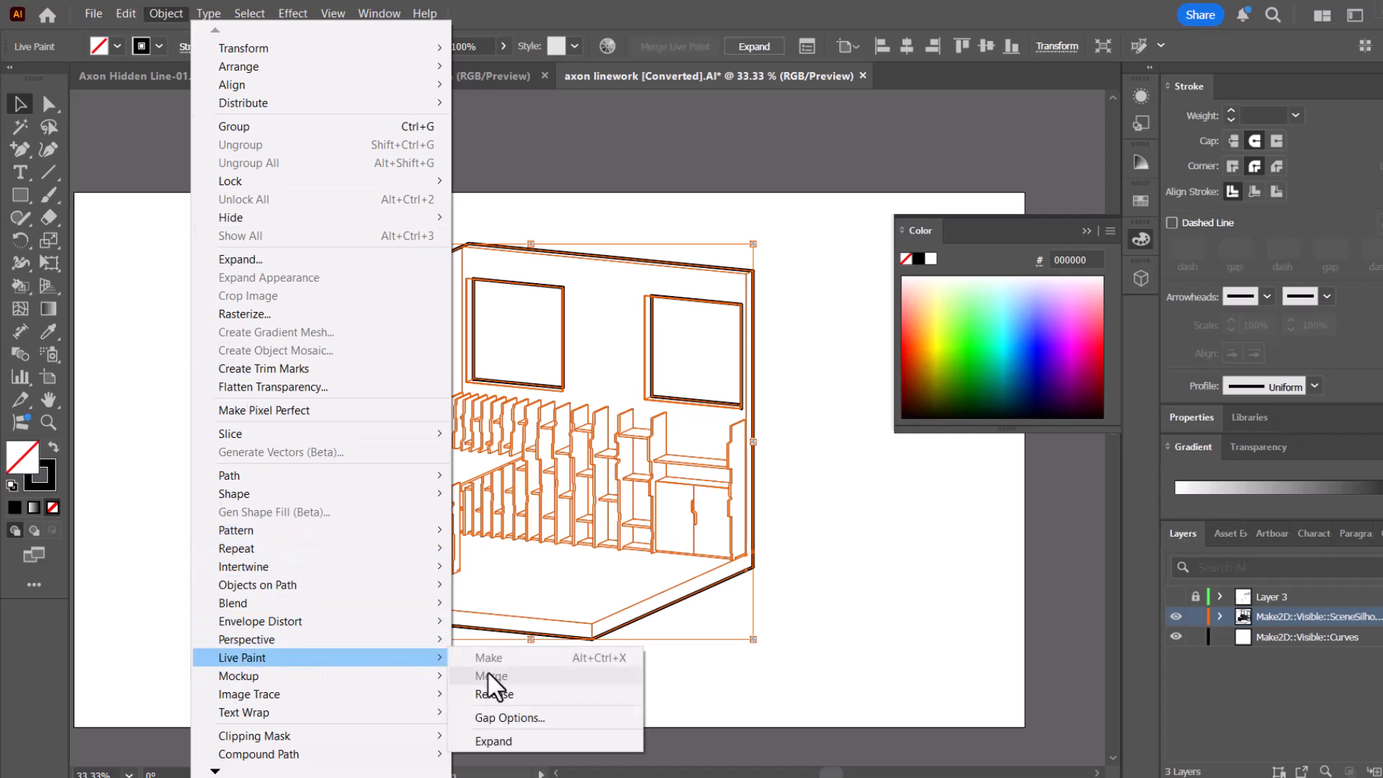
{"action": "left_click", "coordinate": [864, 569]}
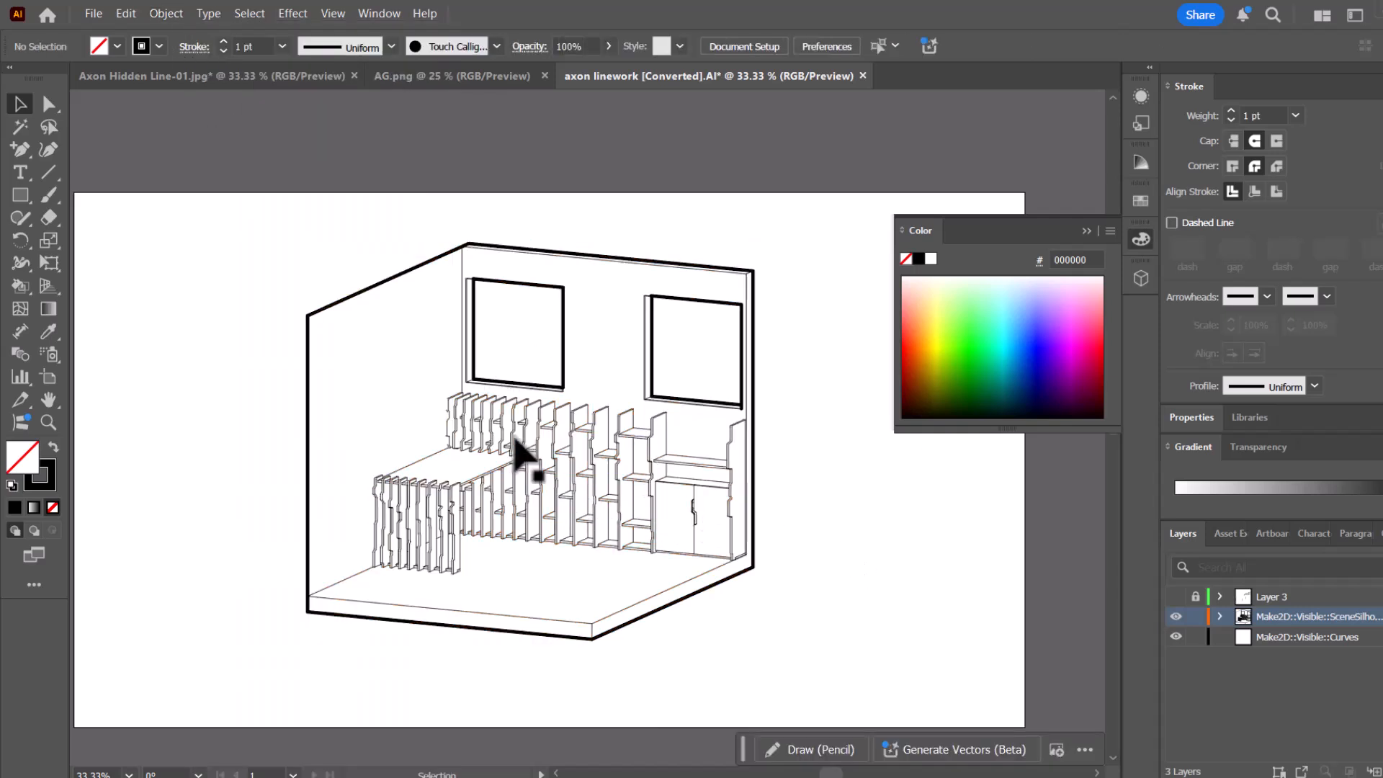
Fill the first fins of the upper shelf row, beside the left wall, with light yellow FFFD9A using the Live Paint Bucket.
{"action": "scroll", "coordinate": [591, 515], "scroll_direction": "up", "scroll_amount": 2}
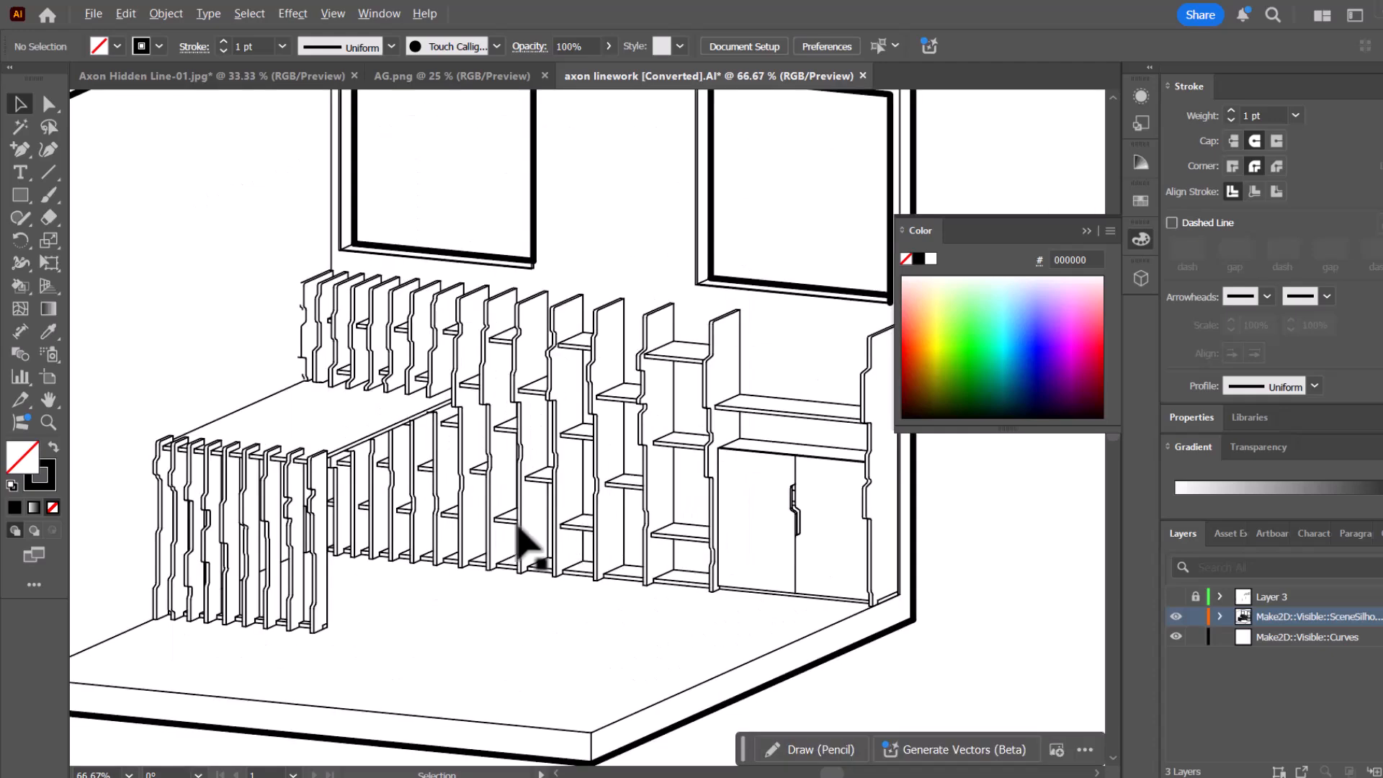
{"action": "left_click", "coordinate": [19, 290], "text": "alt"}
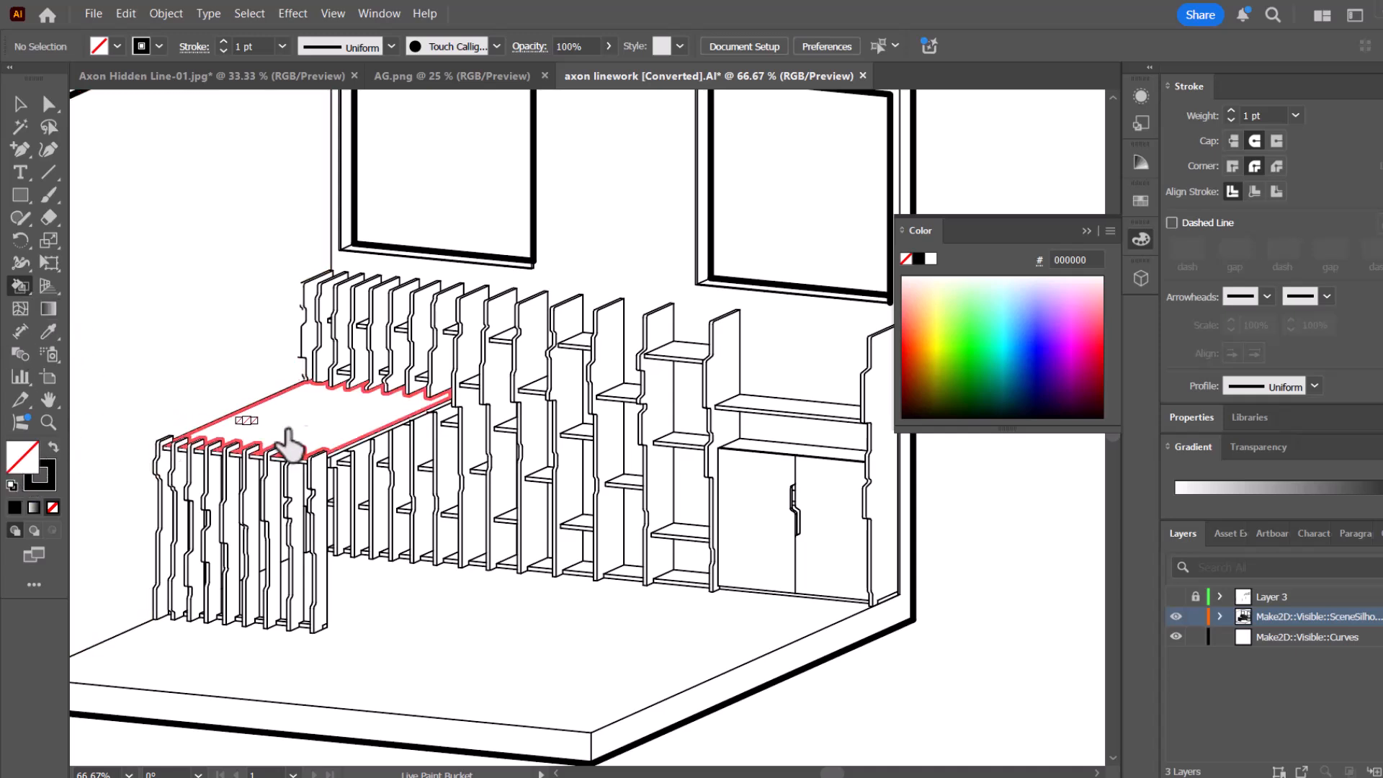
{"action": "left_click", "coordinate": [948, 292]}
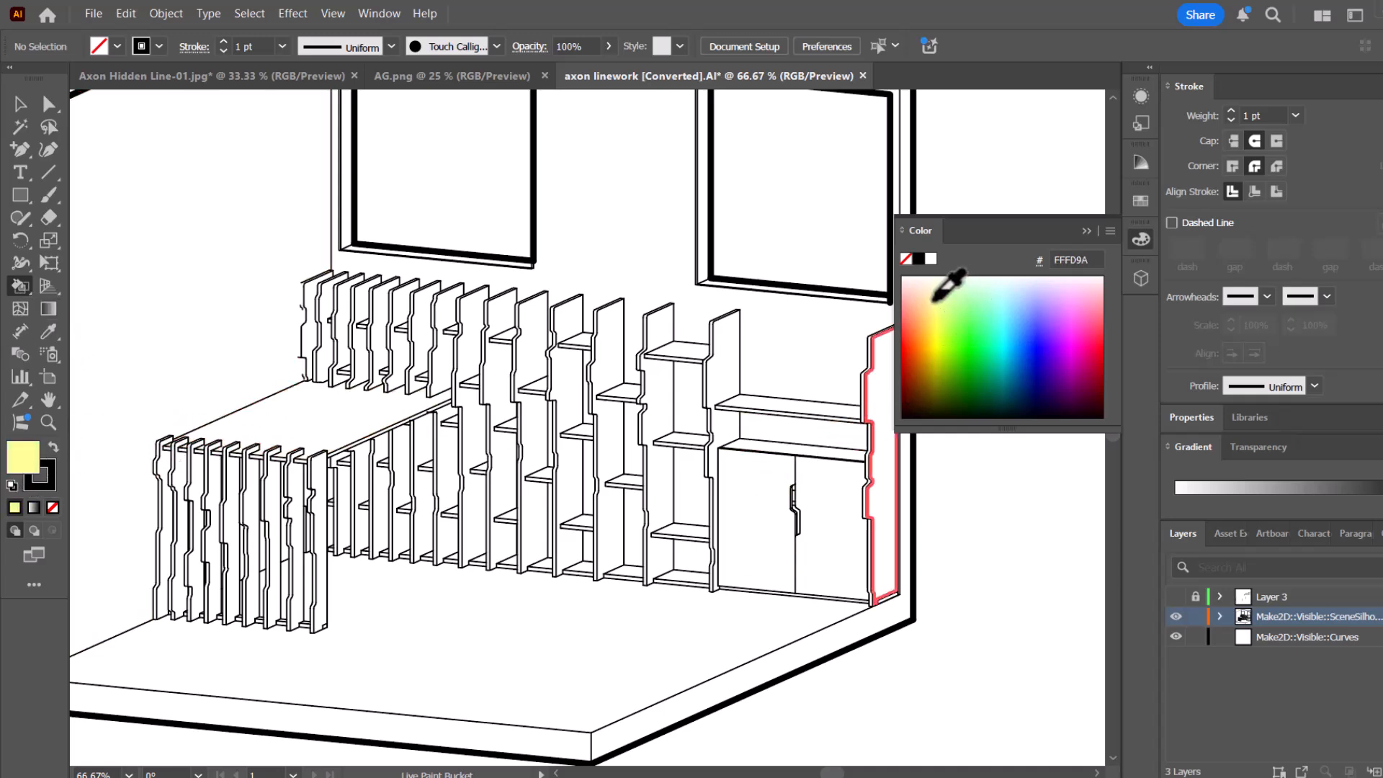
{"action": "left_click", "coordinate": [310, 318]}
{"action": "left_click", "coordinate": [326, 333]}
{"action": "left_click", "coordinate": [344, 338]}
{"action": "left_click", "coordinate": [362, 339]}
{"action": "left_click", "coordinate": [380, 340]}
{"action": "left_click", "coordinate": [401, 341]}
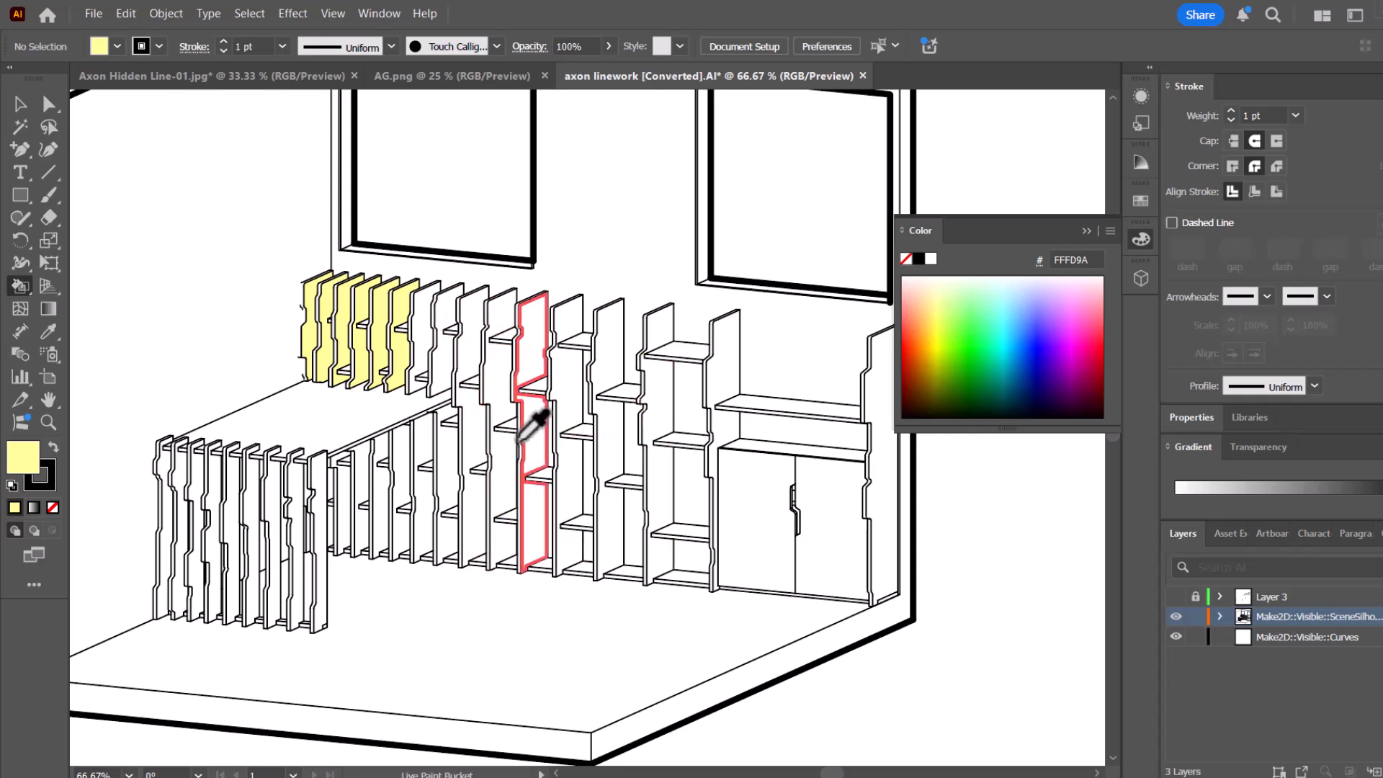
Undo the yellow fills on the upper shelf fins.
{"action": "key", "text": "ctrl+z"}
{"action": "key", "text": "ctrl+z"}
{"action": "key", "text": "ctrl+z"}
{"action": "key", "text": "ctrl+z"}
{"action": "key", "text": "ctrl+z"}
{"action": "key", "text": "ctrl+z"}
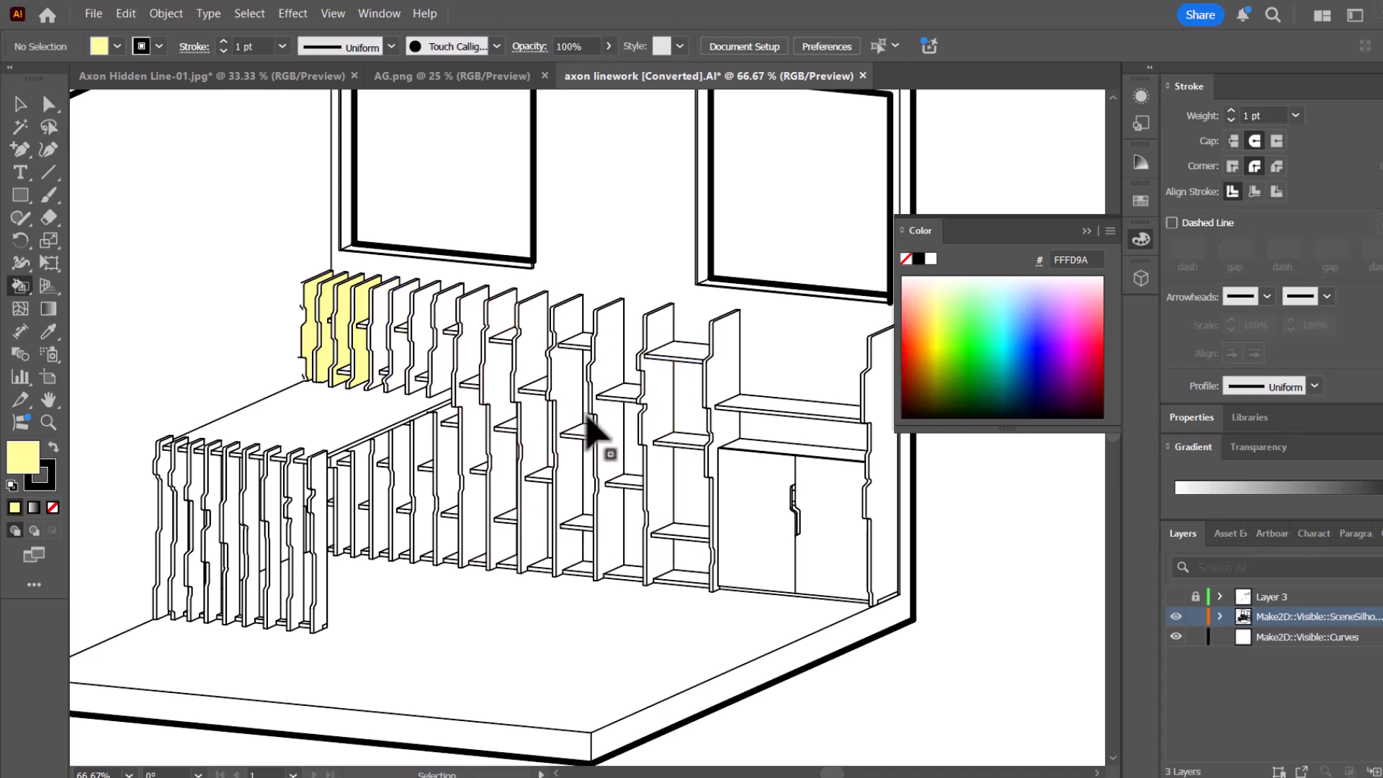
Set the fill colour to light gray C9C9C9 and paint the room's floor with it.
{"action": "double_click", "coordinate": [22, 468]}
{"action": "left_click", "coordinate": [480, 385]}
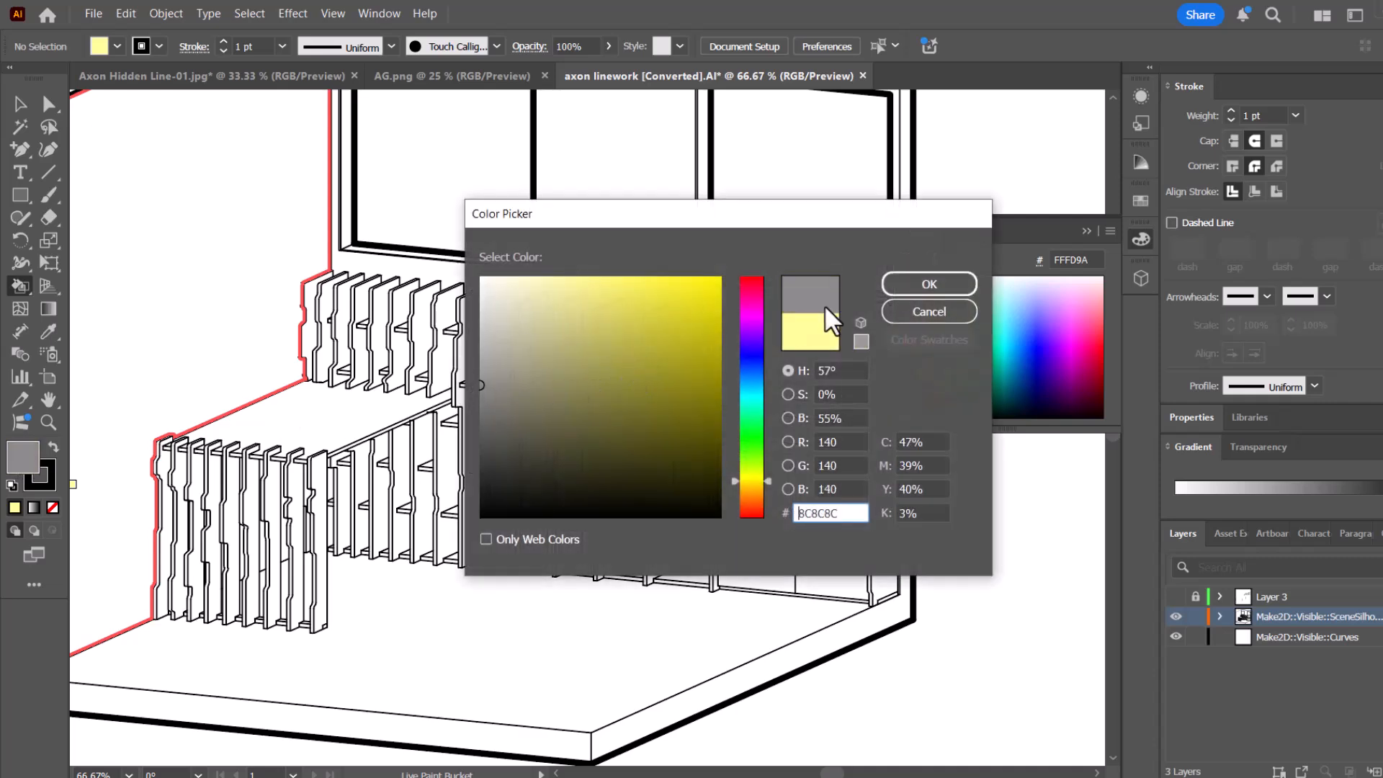
{"action": "left_click_drag", "start_coordinate": [480, 326], "coordinate": [446, 326]}
{"action": "left_click", "coordinate": [919, 290]}
{"action": "left_click", "coordinate": [465, 656]}
{"action": "scroll", "coordinate": [823, 635], "scroll_direction": "down", "scroll_amount": 1}
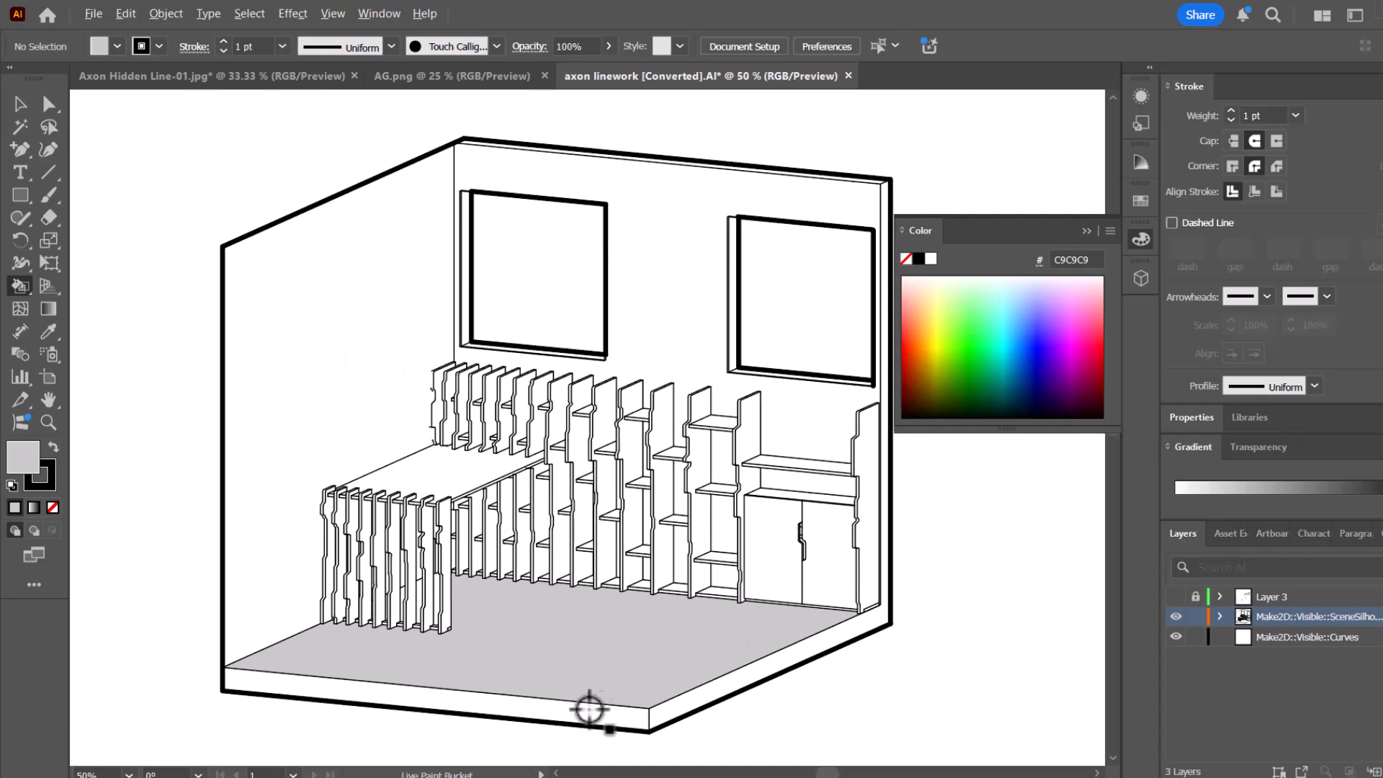
Set the fill colour to dark gray 666666 and paint the left wall and the right-hand cut edge of the wall and floor.
{"action": "double_click", "coordinate": [27, 463]}
{"action": "left_click_drag", "start_coordinate": [617, 396], "coordinate": [412, 419]}
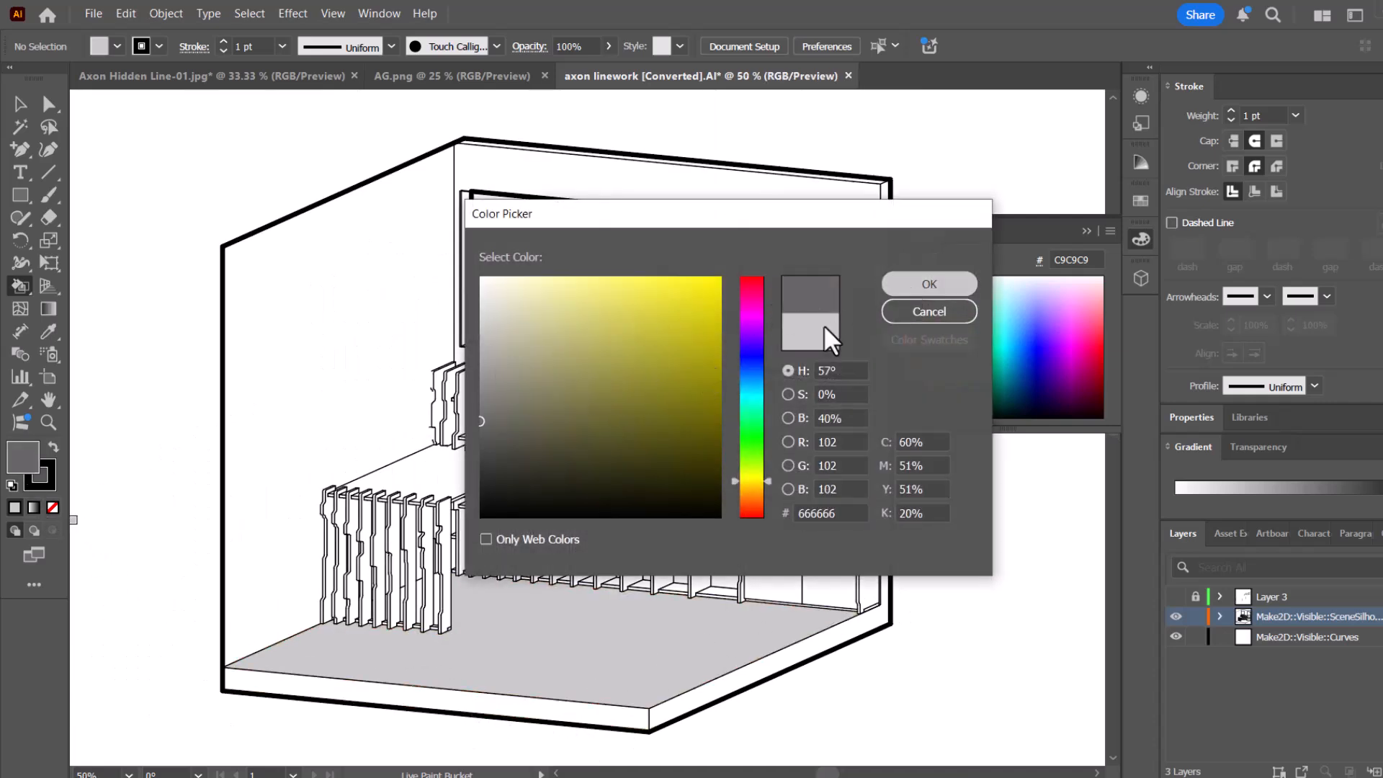
{"action": "left_click", "coordinate": [909, 285]}
{"action": "left_click", "coordinate": [321, 395]}
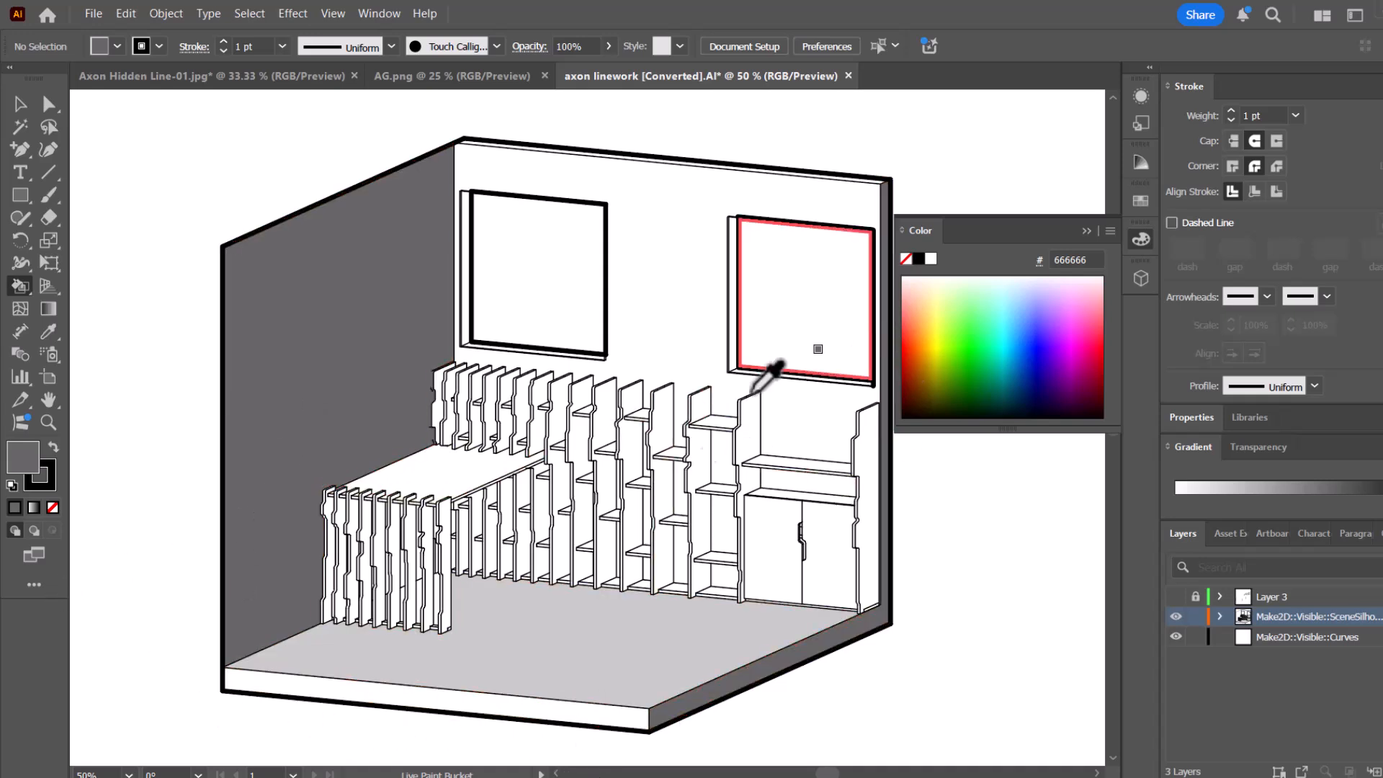
{"action": "scroll", "coordinate": [543, 441], "scroll_direction": "right", "scroll_amount": 2}
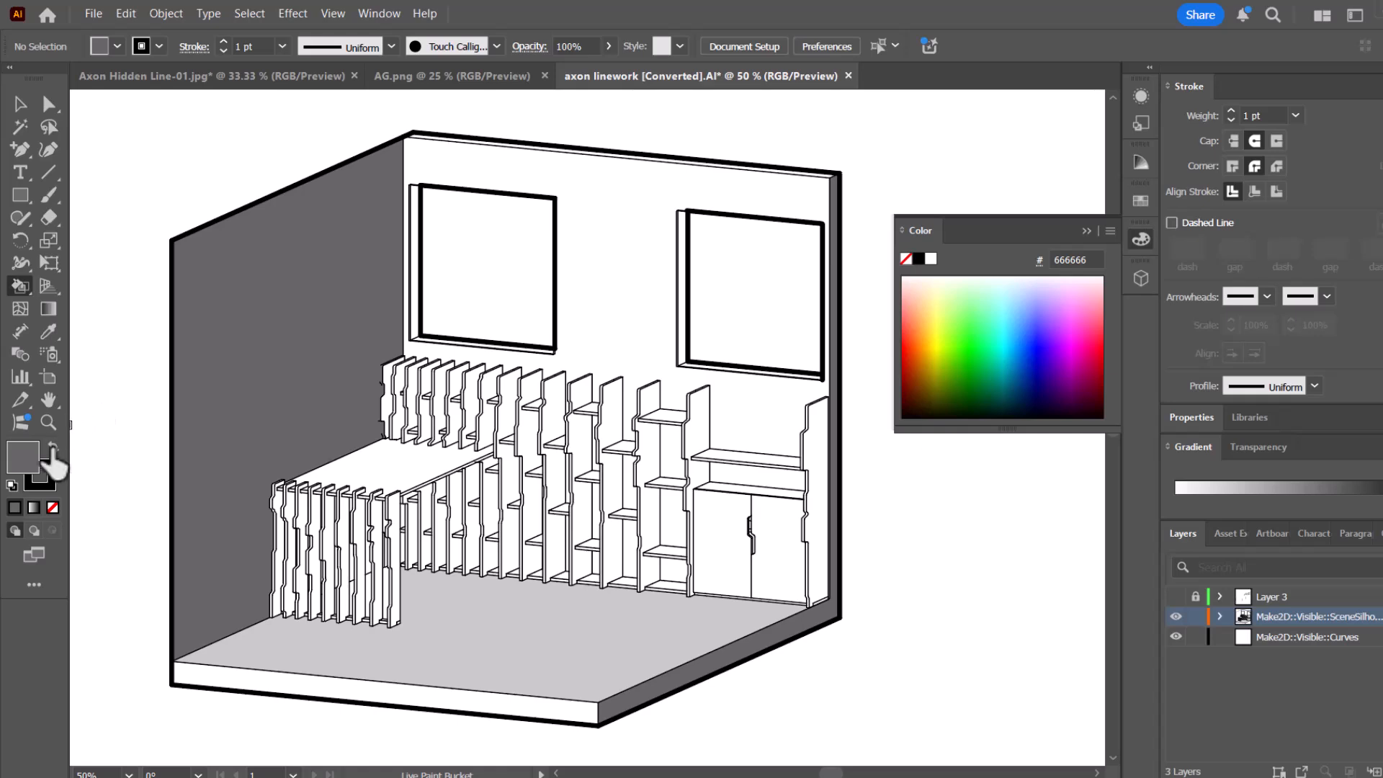
Set the fill colour to very light gray E8E8E8 and paint the back wall and the floor slab's front edge.
{"action": "double_click", "coordinate": [34, 457]}
{"action": "left_click_drag", "start_coordinate": [504, 404], "coordinate": [445, 296]}
{"action": "left_click", "coordinate": [928, 284]}
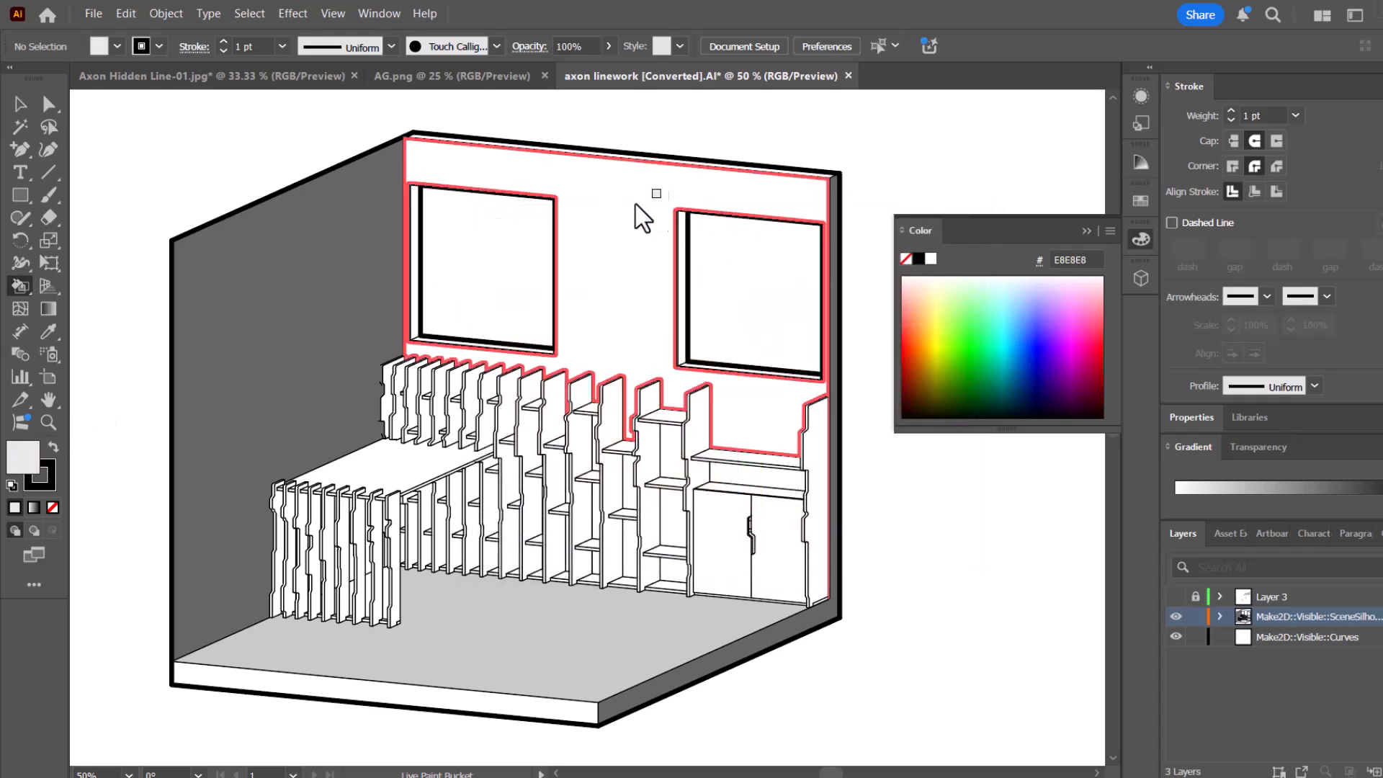
{"action": "left_click", "coordinate": [490, 710]}
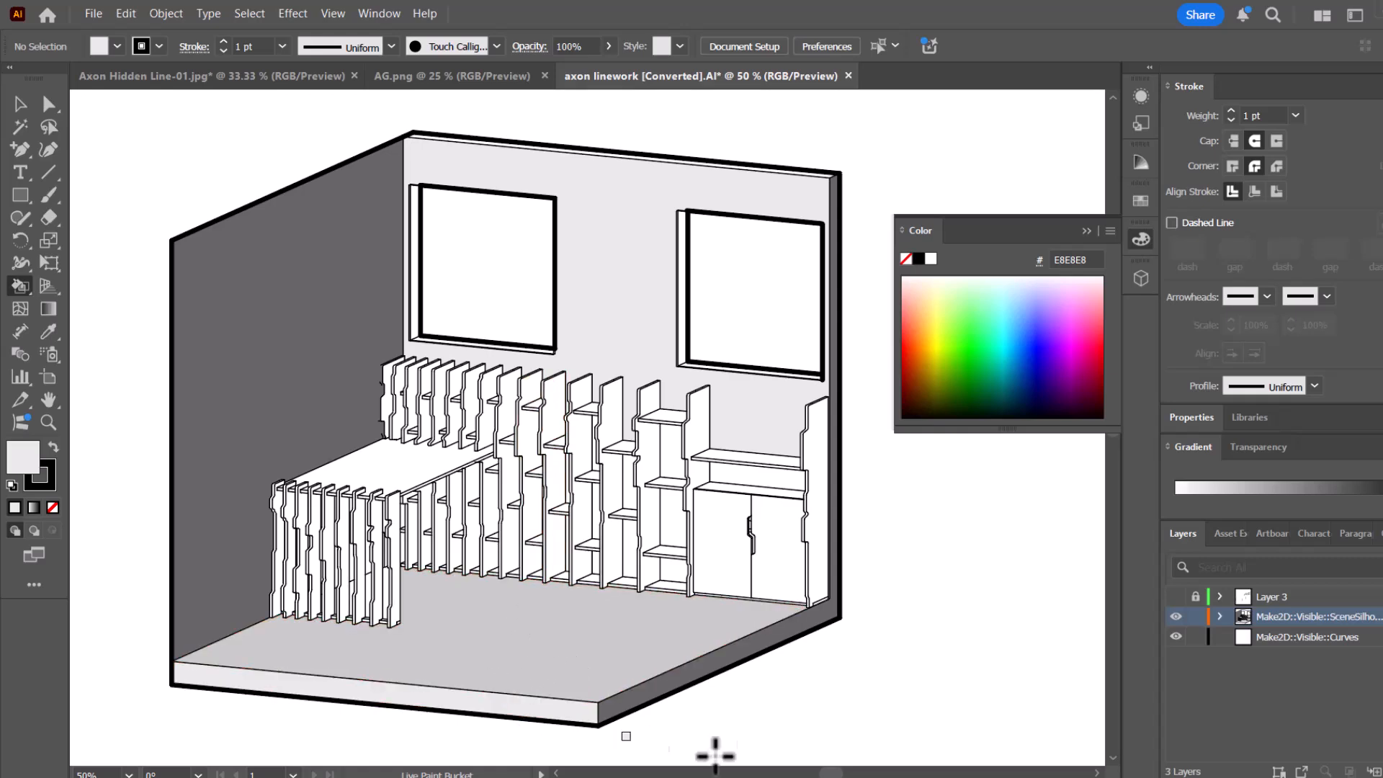
Repaint the left wall and the right-hand cut edge of the wall and floor with very light gray E8E8E8.
{"action": "scroll", "coordinate": [611, 717], "scroll_direction": "up", "scroll_amount": 1}
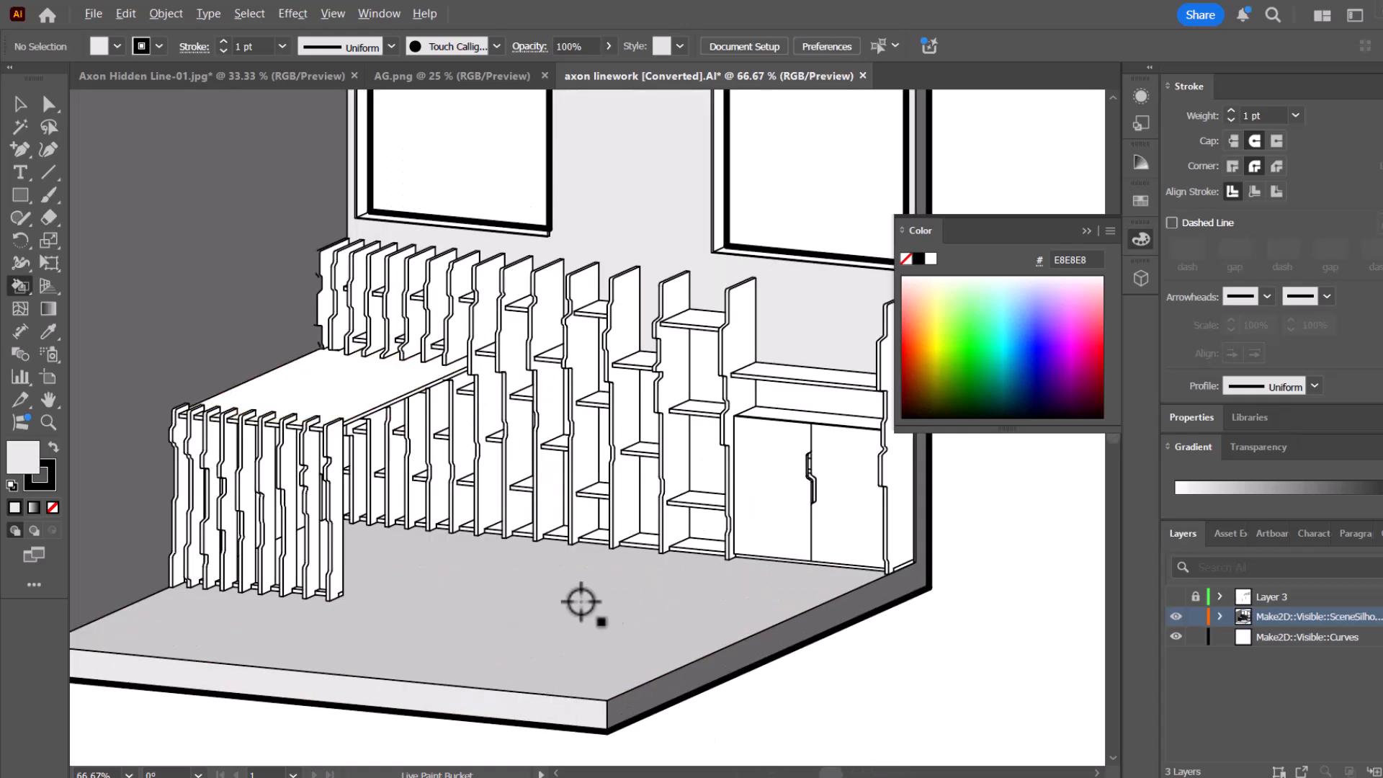
{"action": "scroll", "coordinate": [596, 596], "scroll_direction": "down", "scroll_amount": 1}
{"action": "left_click", "coordinate": [310, 350]}
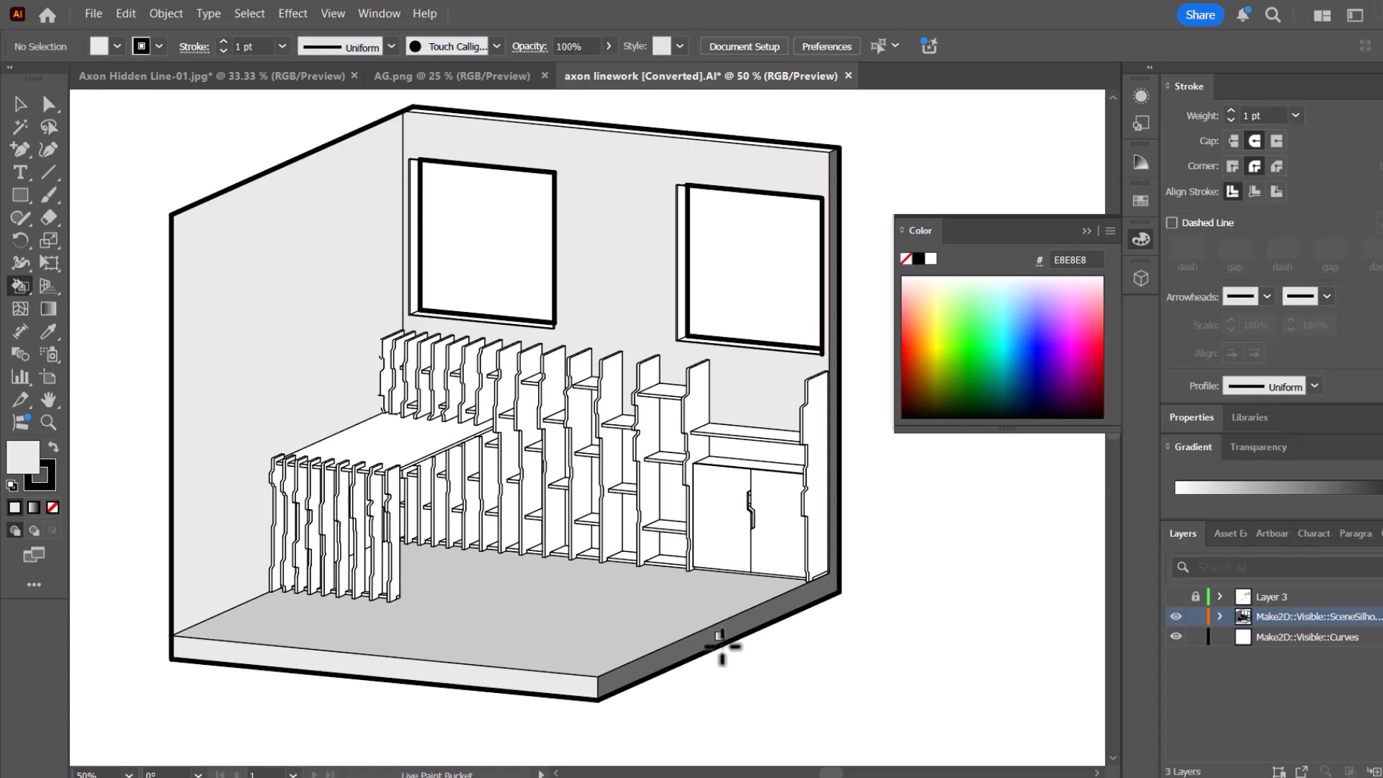
{"action": "left_click", "coordinate": [749, 640]}
{"action": "scroll", "coordinate": [879, 657], "scroll_direction": "down", "scroll_amount": 1}
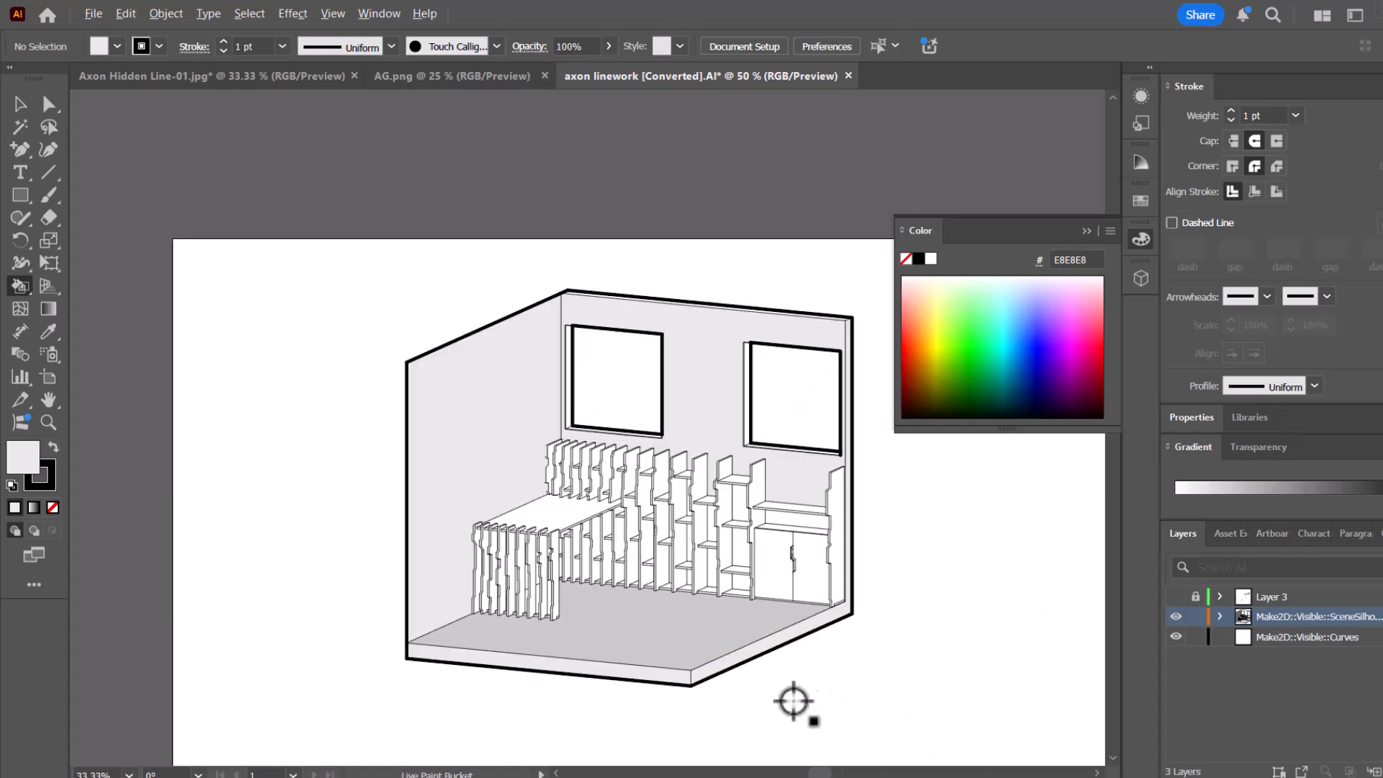
{"action": "scroll", "coordinate": [818, 630], "scroll_direction": "up", "scroll_amount": 1}
{"action": "left_click_drag", "start_coordinate": [771, 377], "coordinate": [684, 441]}
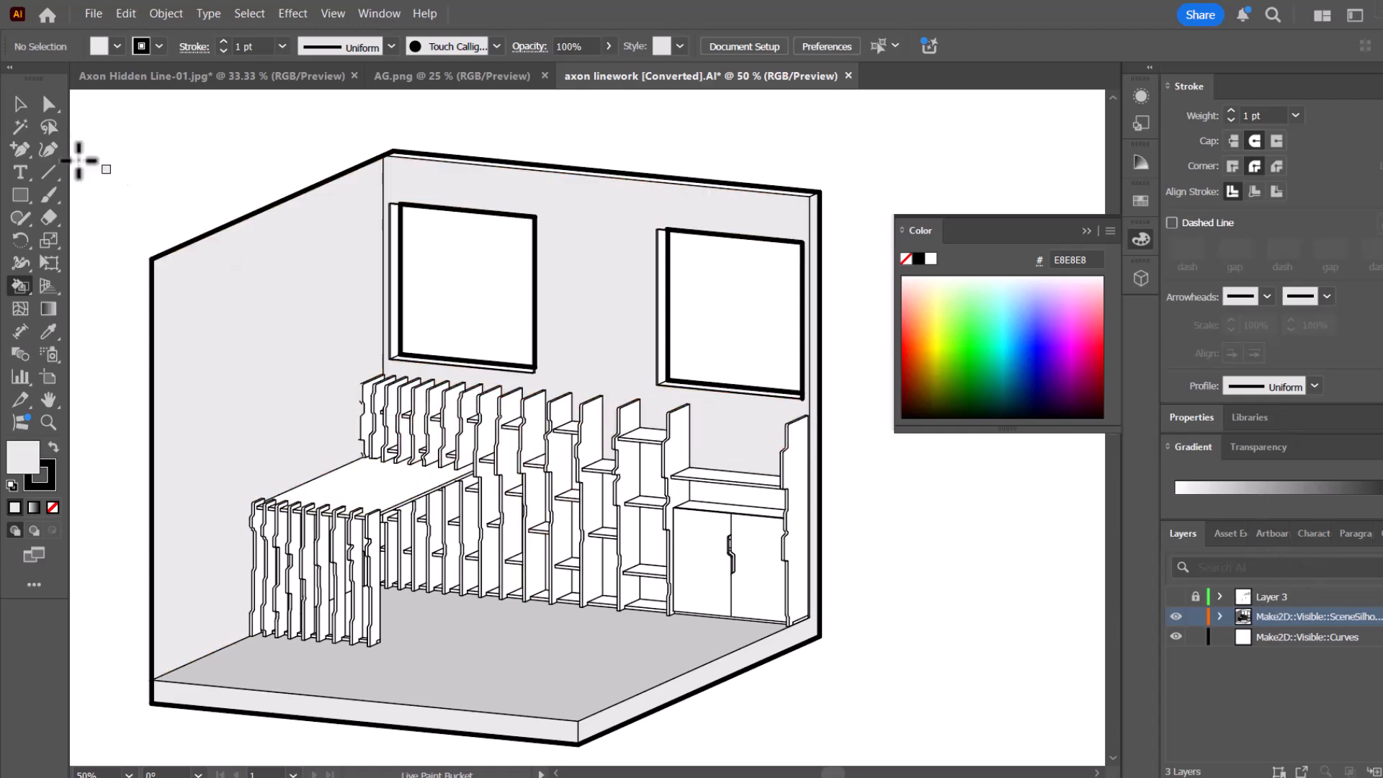
{"action": "left_click", "coordinate": [20, 104]}
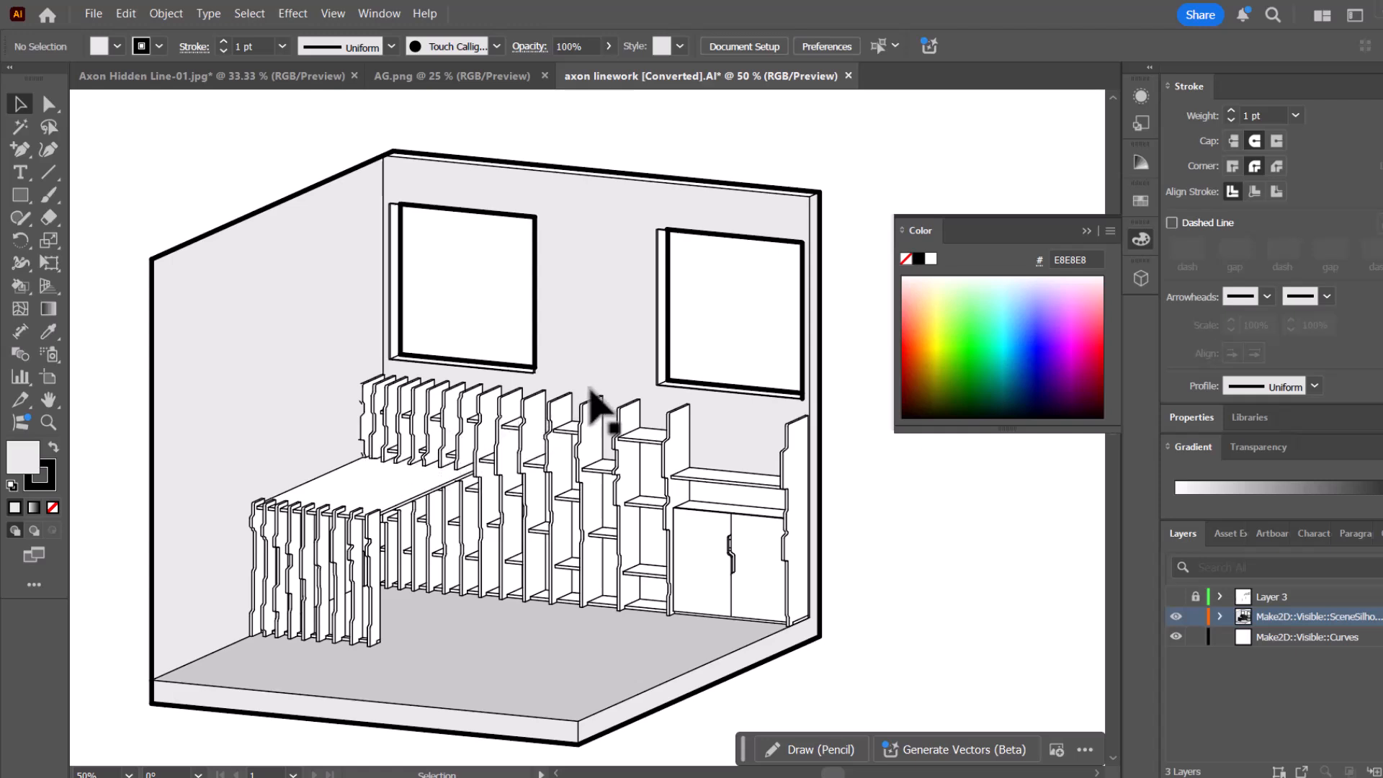
Draw a circle with the default white fill and black stroke in the empty area right of the room.
{"action": "key", "text": "space"}
{"action": "left_click_drag", "start_coordinate": [848, 439], "coordinate": [812, 425]}
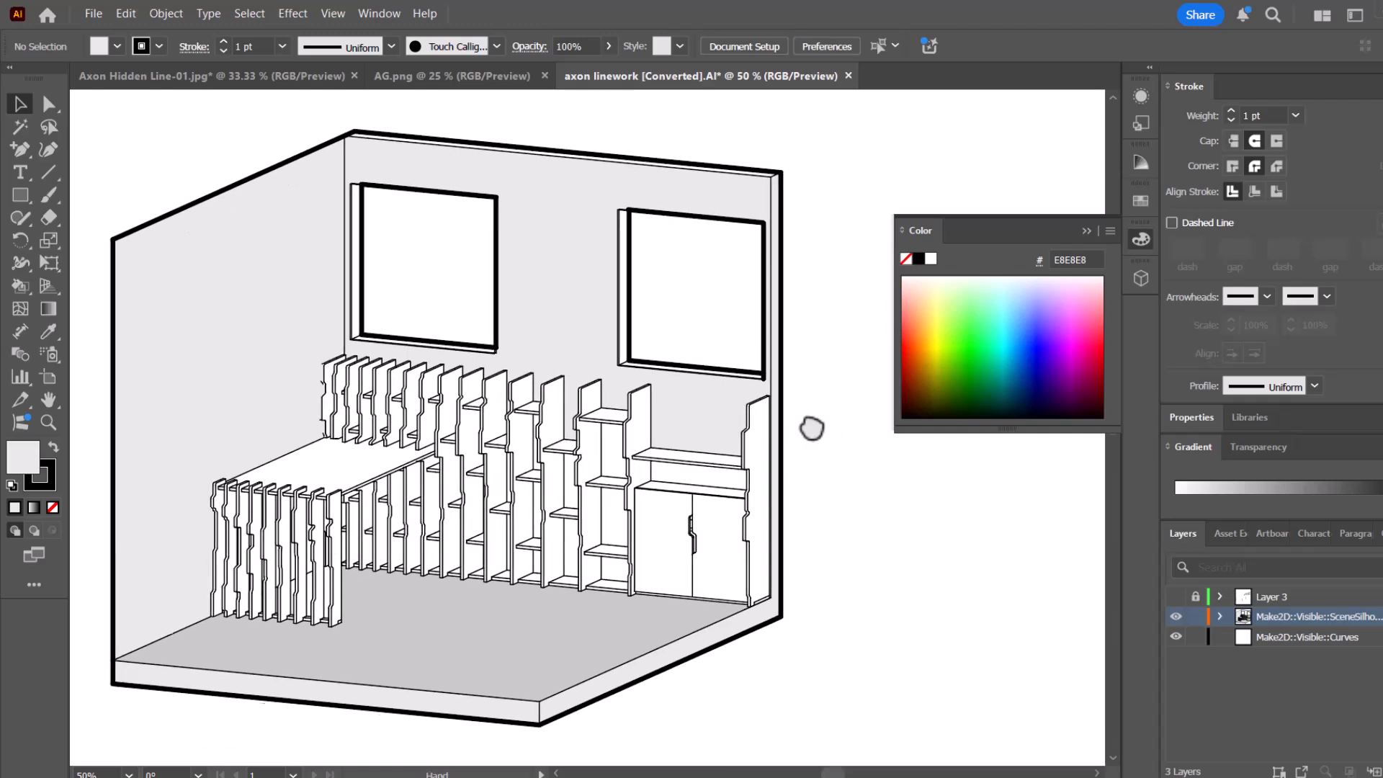
{"action": "key", "text": "ctrl+minus"}
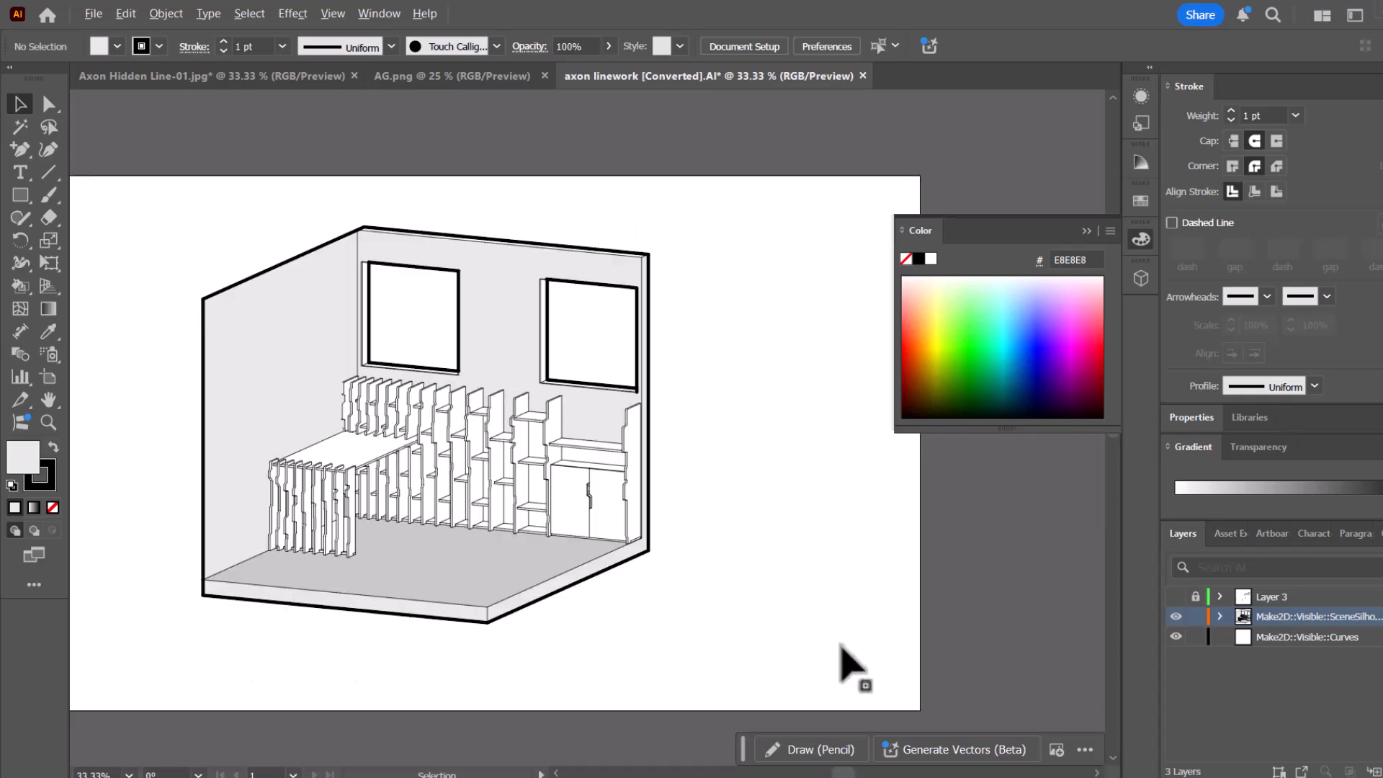
{"action": "scroll", "coordinate": [841, 648], "scroll_direction": "up", "scroll_amount": 1}
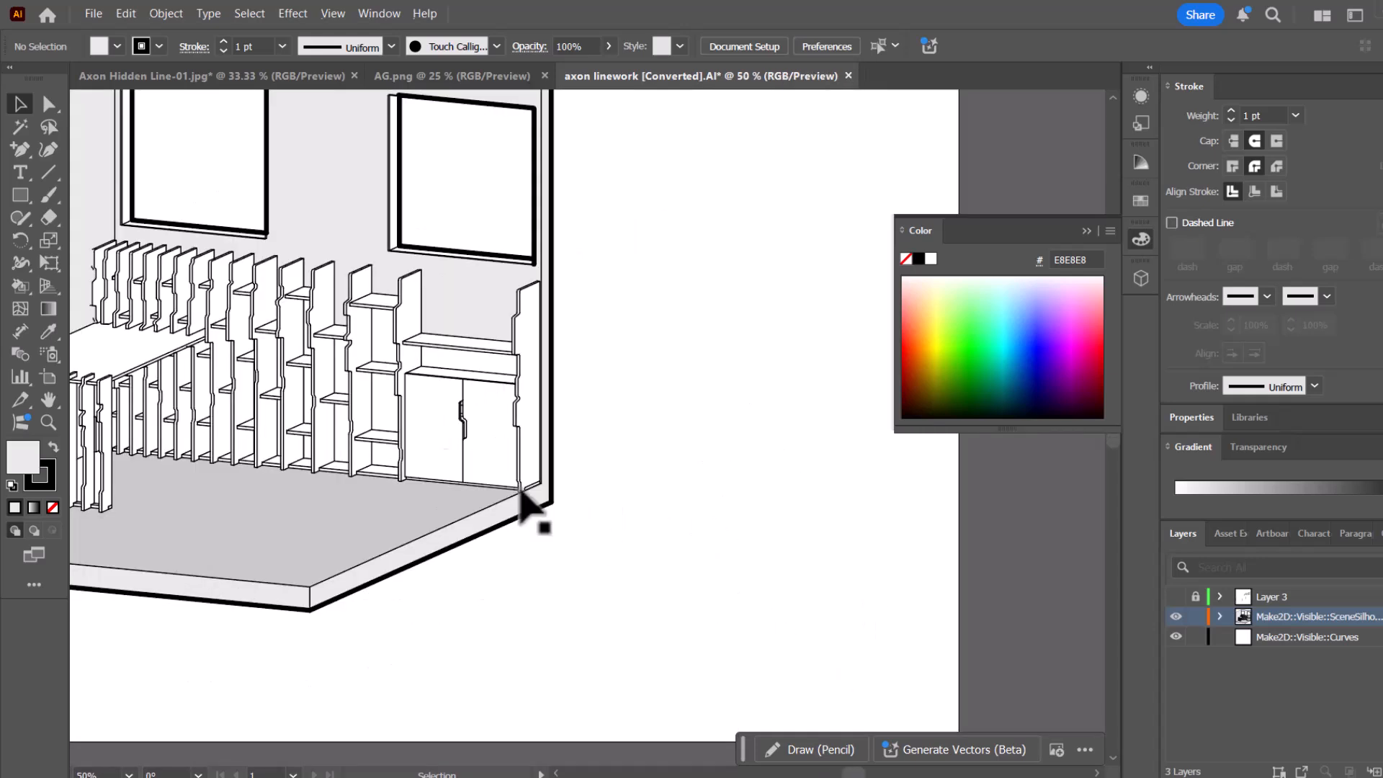
{"action": "left_click", "coordinate": [22, 196]}
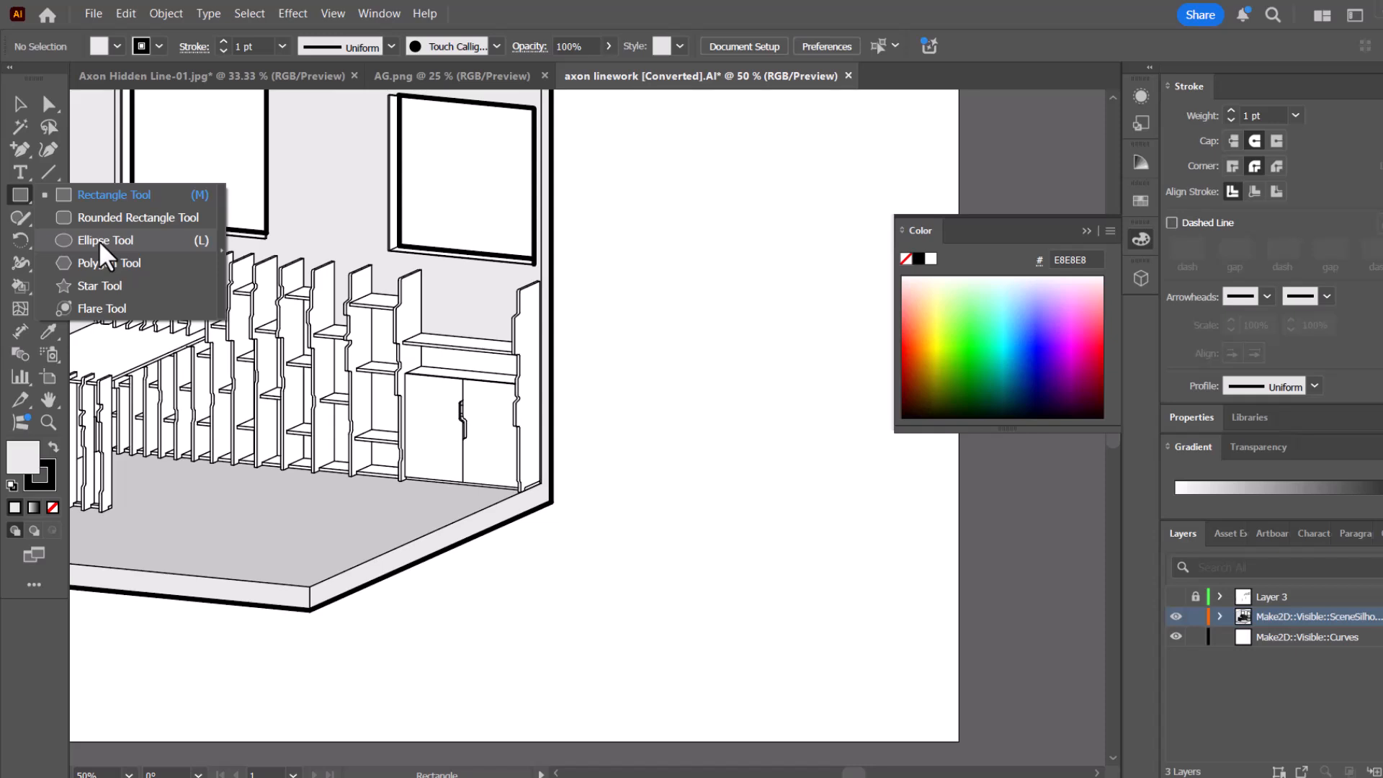
{"action": "left_click", "coordinate": [104, 244]}
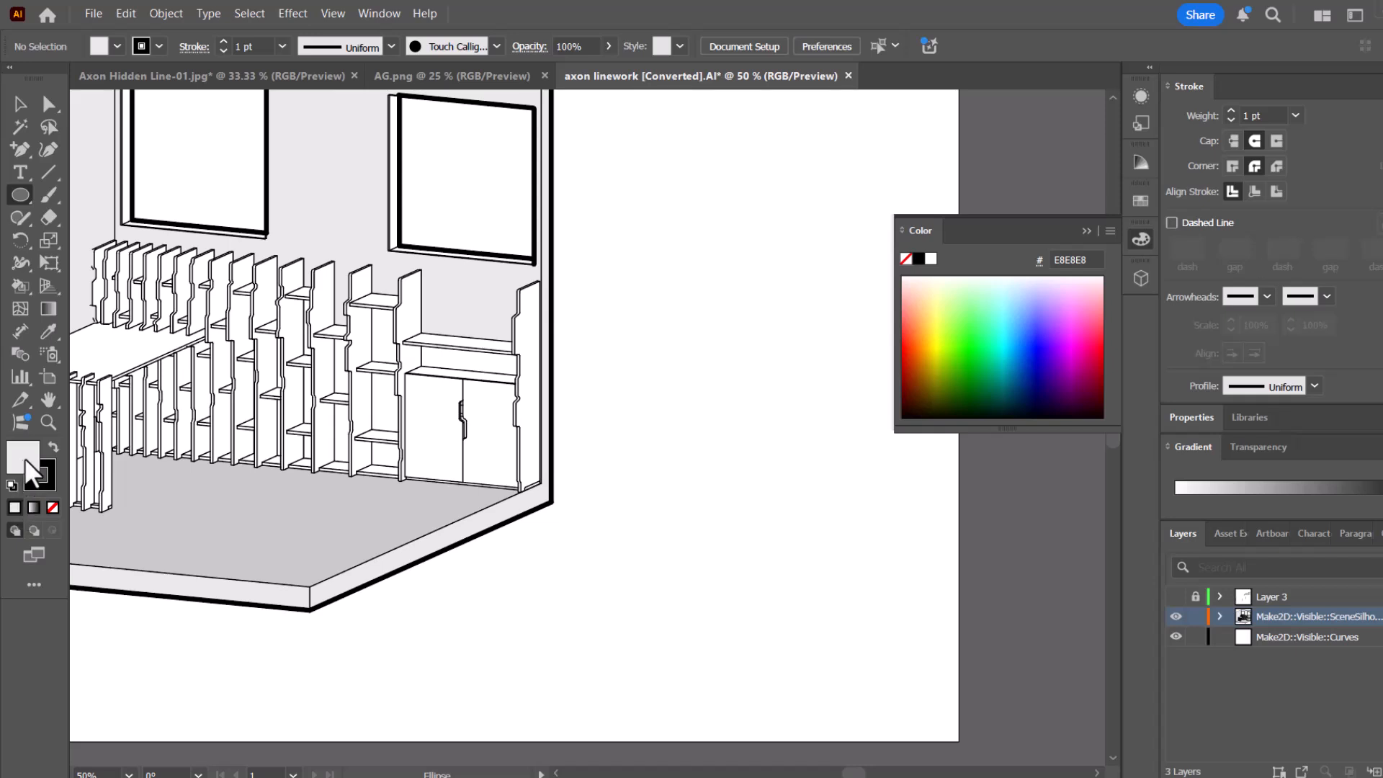
{"action": "left_click", "coordinate": [11, 485]}
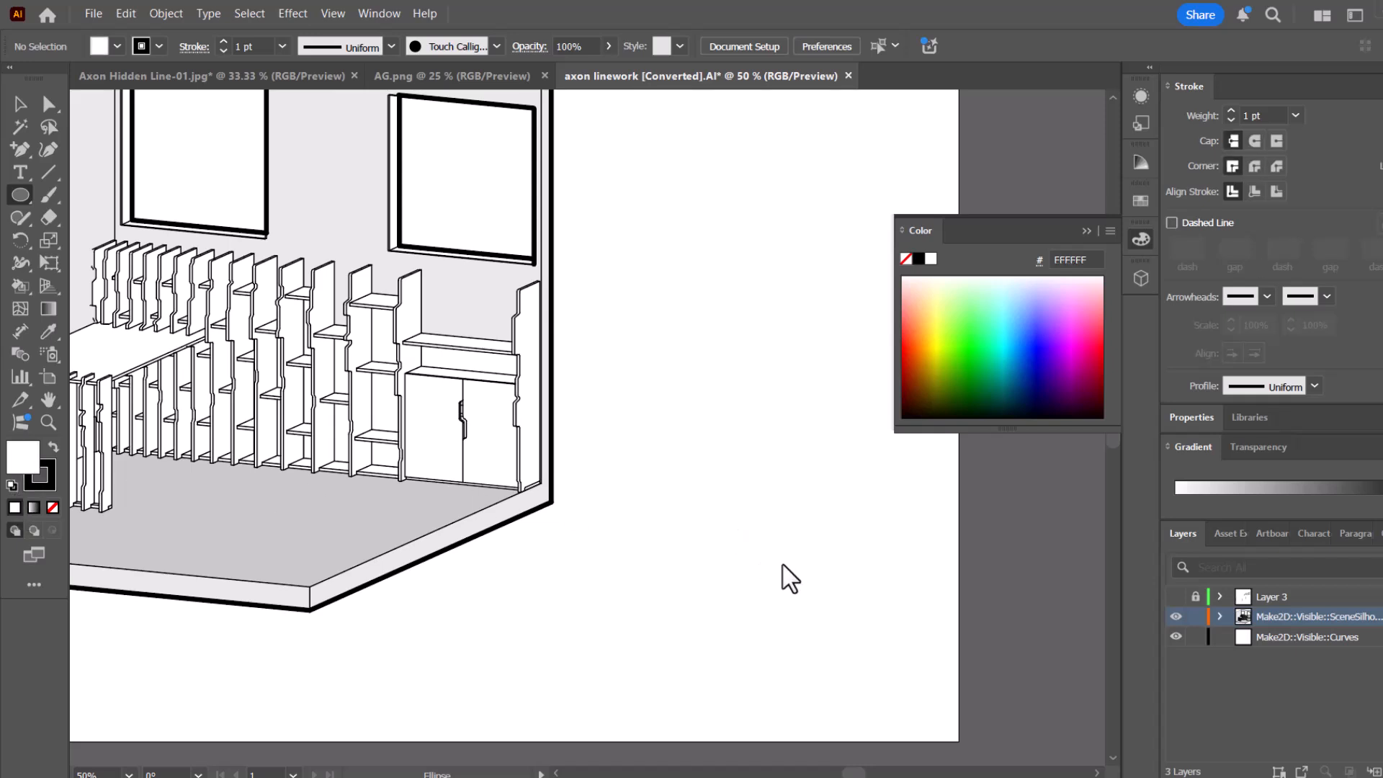
{"action": "left_click_drag", "start_coordinate": [727, 514], "coordinate": [796, 580]}
{"action": "scroll", "coordinate": [778, 549], "scroll_direction": "up", "scroll_amount": 3}
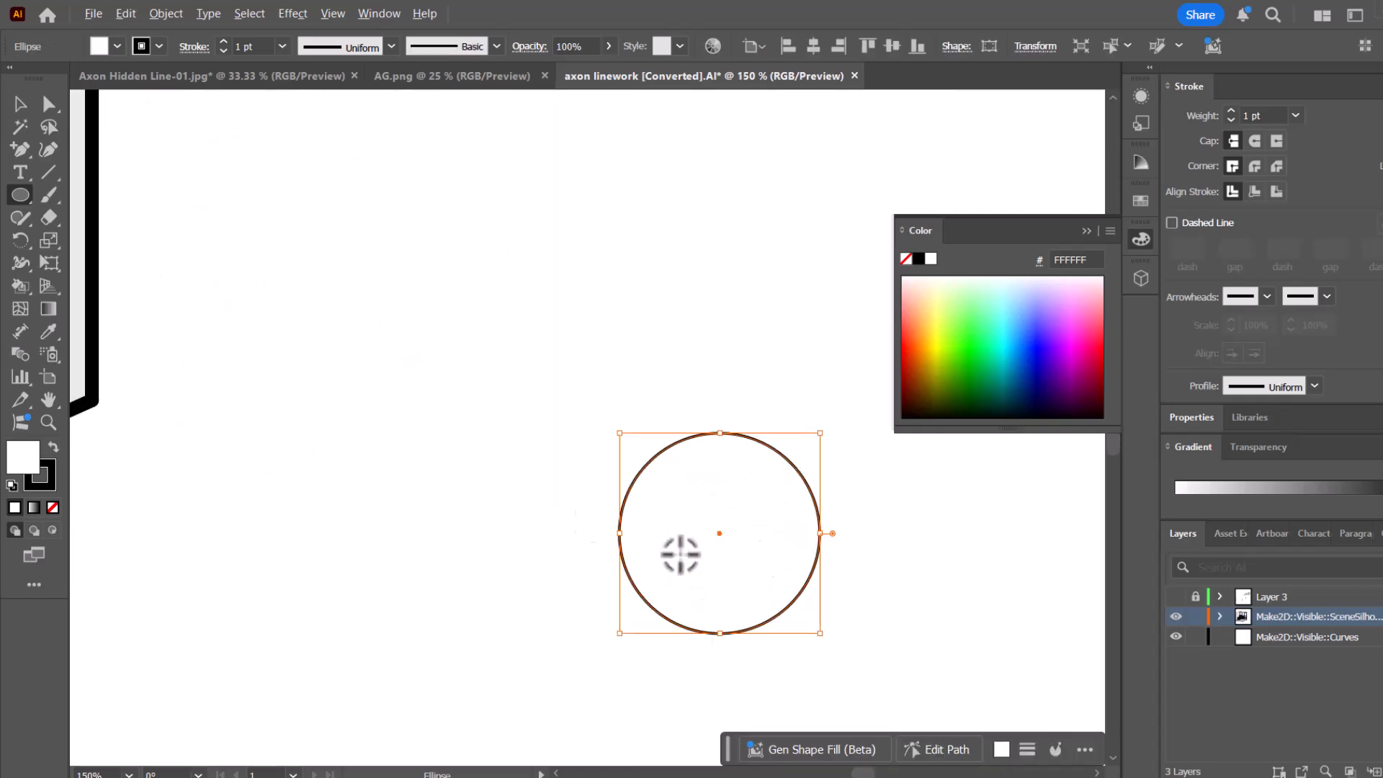
{"action": "left_click", "coordinate": [19, 102]}
{"action": "left_click", "coordinate": [292, 261]}
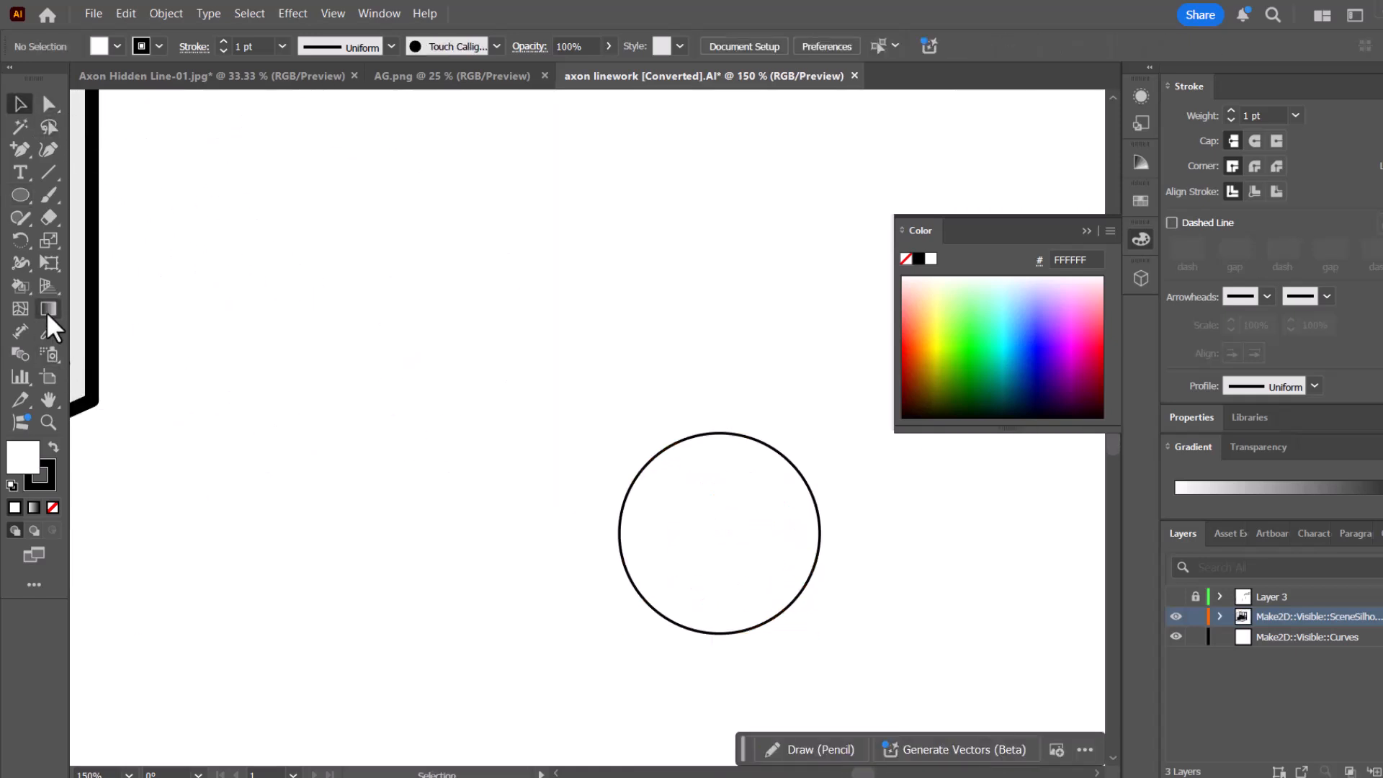
Draw a vertical line from the top of the circle to its centre and set its stroke weight to 10 pt.
{"action": "left_click", "coordinate": [51, 174]}
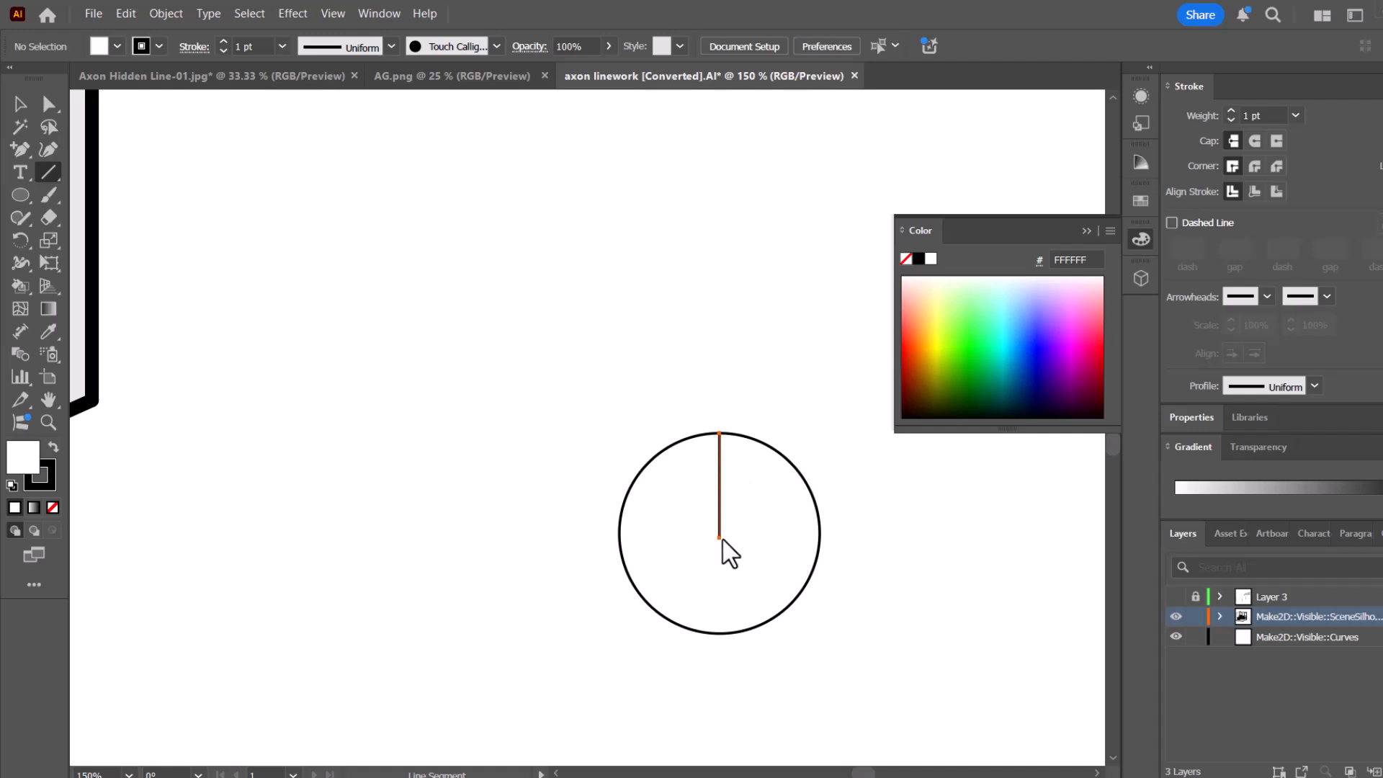
{"action": "left_click_drag", "start_coordinate": [722, 539], "coordinate": [719, 539]}
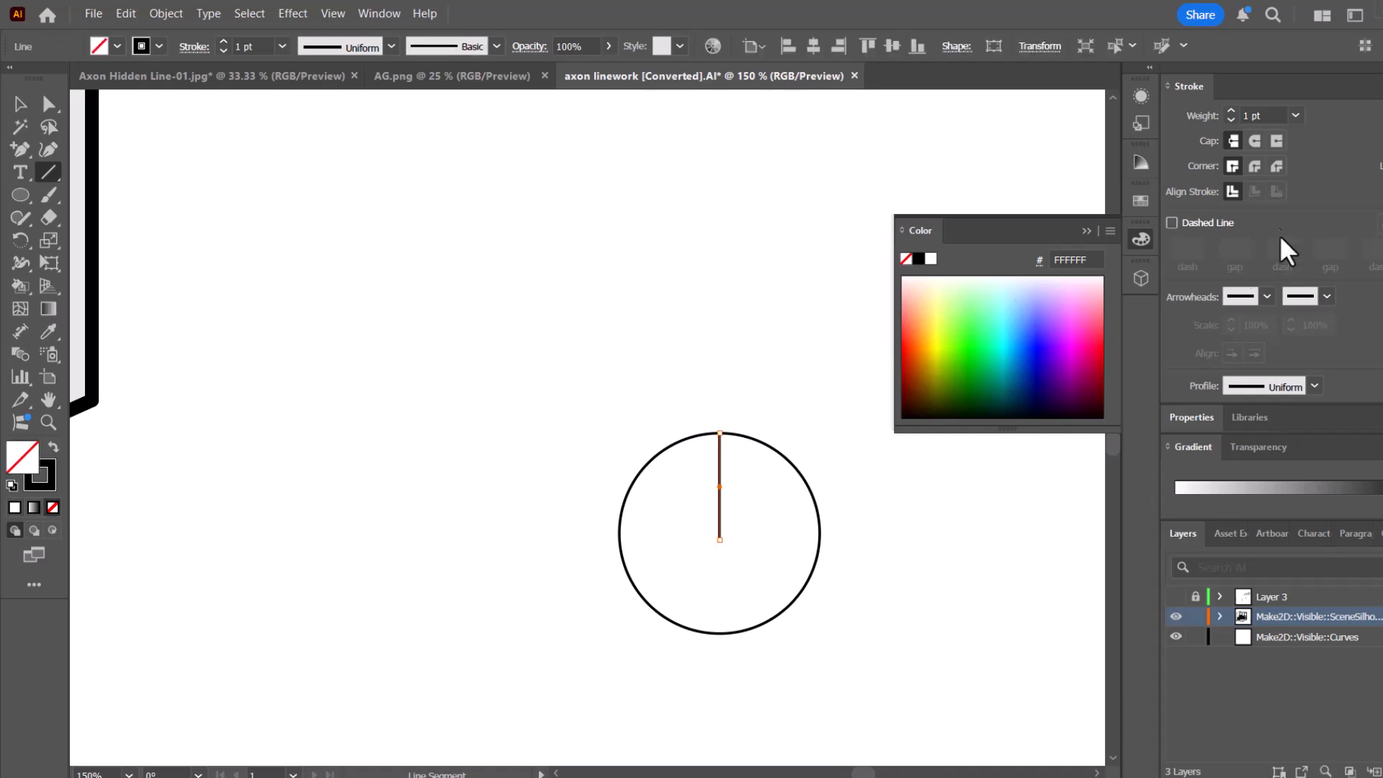
{"action": "left_click", "coordinate": [1295, 115]}
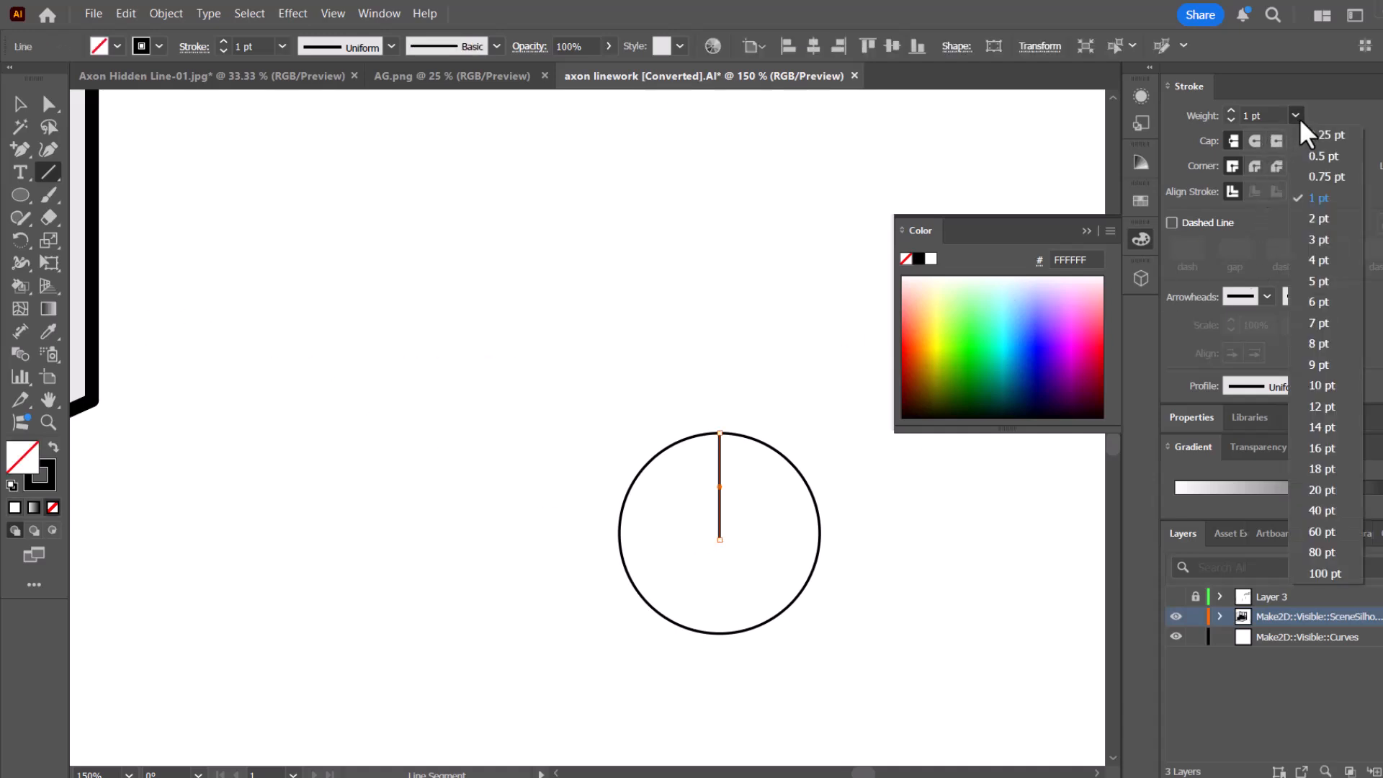
{"action": "left_click", "coordinate": [1323, 387]}
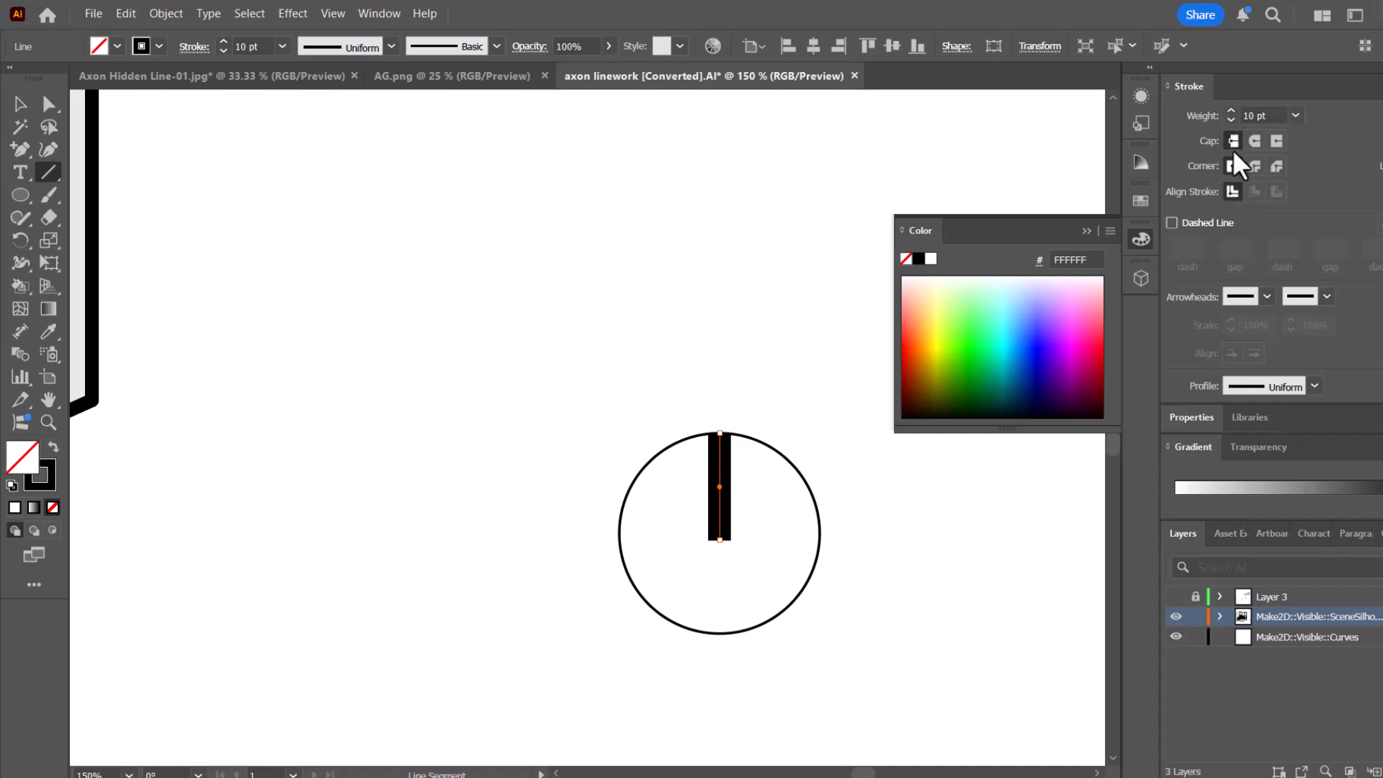
{"action": "left_click", "coordinate": [20, 103]}
{"action": "left_click", "coordinate": [442, 284]}
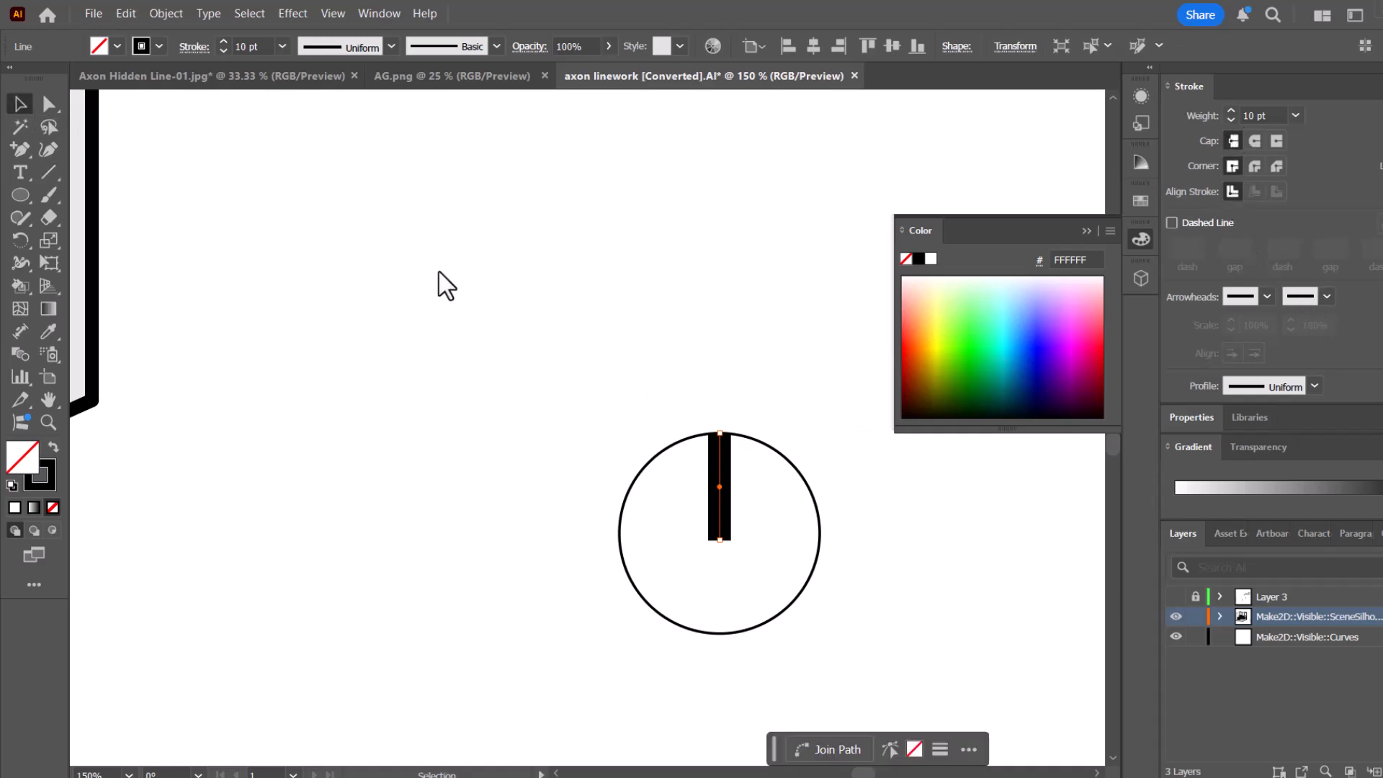
Scale the circle and its thick line down together, undo the scaling, and clear the selection.
{"action": "scroll", "coordinate": [729, 648], "scroll_direction": "down", "scroll_amount": 2}
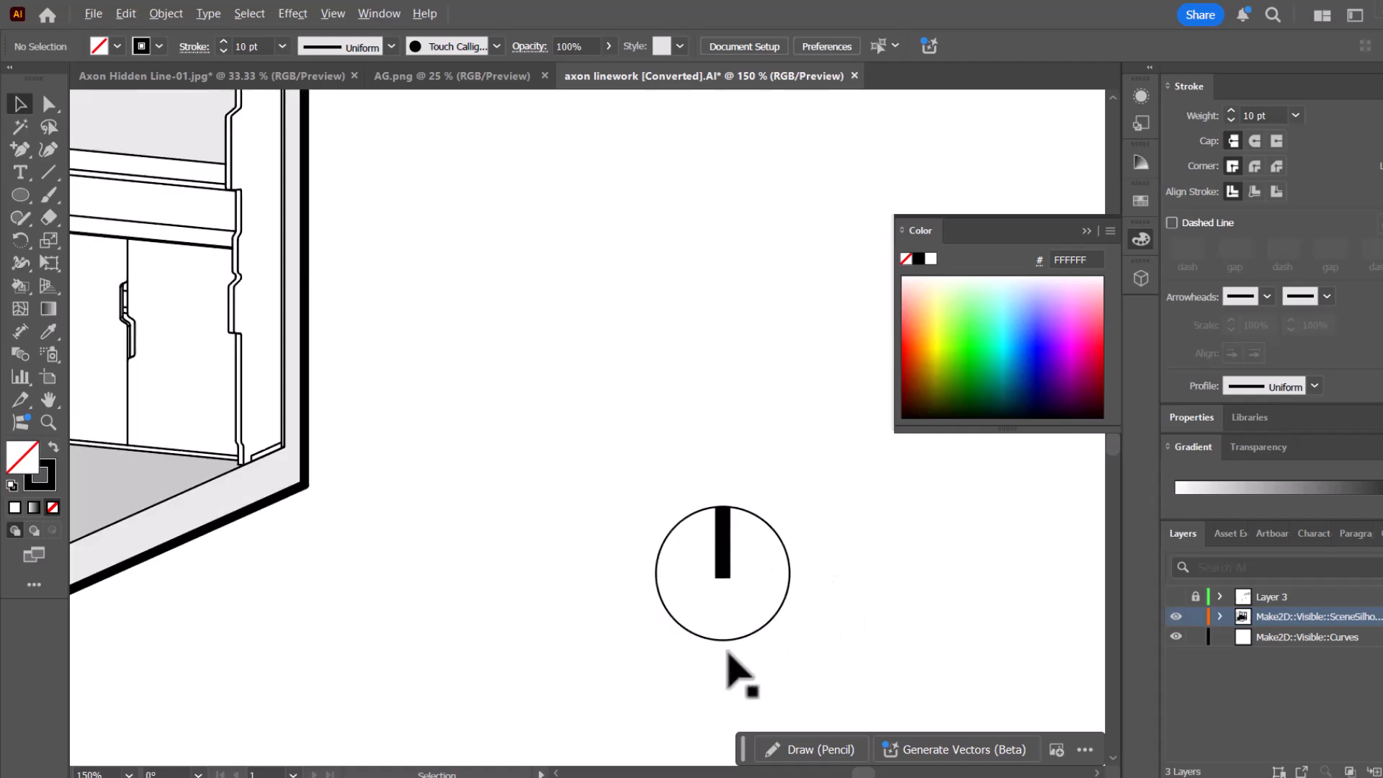
{"action": "scroll", "coordinate": [728, 652], "scroll_direction": "down", "scroll_amount": 1}
{"action": "left_click_drag", "start_coordinate": [785, 666], "coordinate": [683, 575]}
{"action": "scroll", "coordinate": [750, 642], "scroll_direction": "up", "scroll_amount": 3}
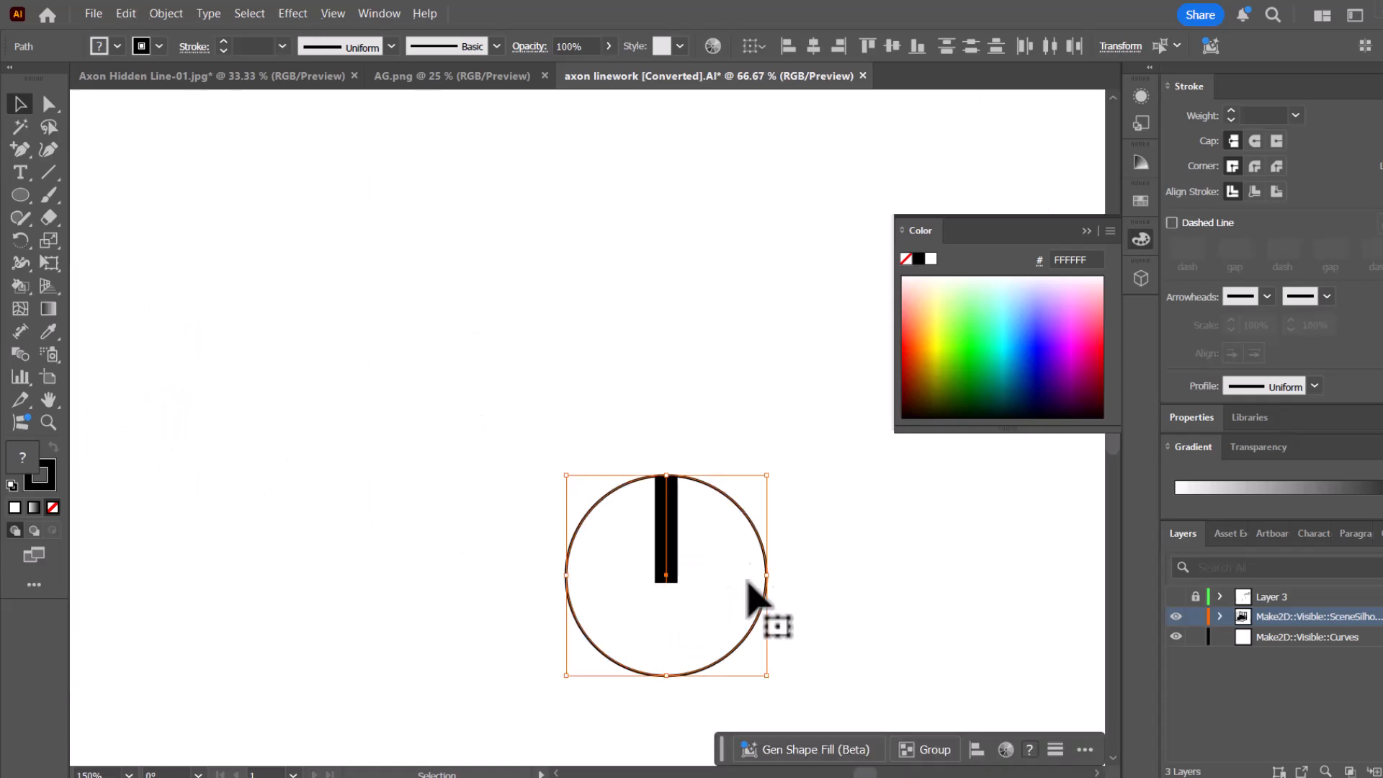
{"action": "left_click_drag", "start_coordinate": [772, 479], "coordinate": [713, 573]}
{"action": "left_click", "coordinate": [793, 613]}
{"action": "scroll", "coordinate": [1009, 583], "scroll_direction": "down", "scroll_amount": 2}
{"action": "scroll", "coordinate": [874, 612], "scroll_direction": "up", "scroll_amount": 3}
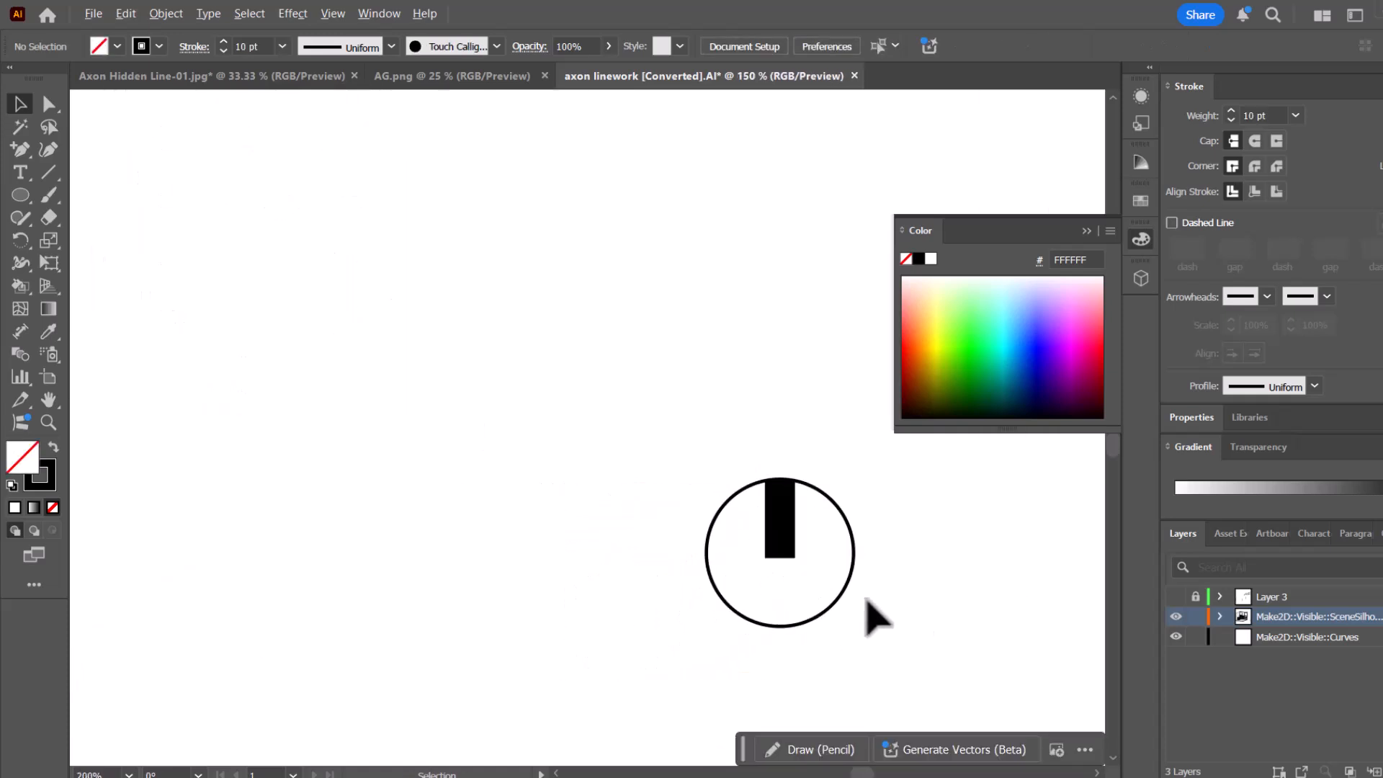
{"action": "key", "text": "ctrl+z"}
{"action": "left_click_drag", "start_coordinate": [782, 450], "coordinate": [634, 476]}
{"action": "key", "text": "ctrl+shift+a"}
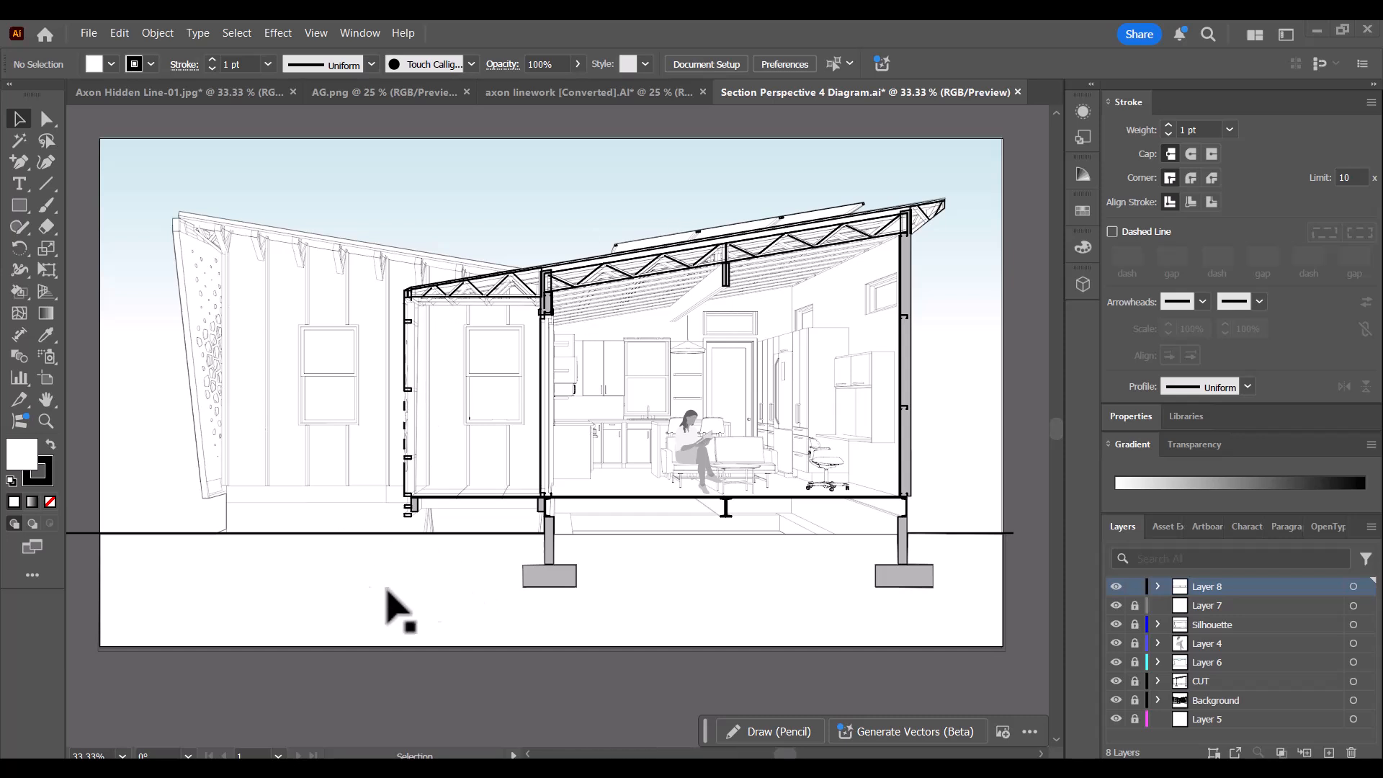
In Section Perspective 4 Diagram.ai, select the white ground rectangle and open the Basic Graphics_Textures pattern swatch library for its fill.
{"action": "left_click", "coordinate": [677, 599]}
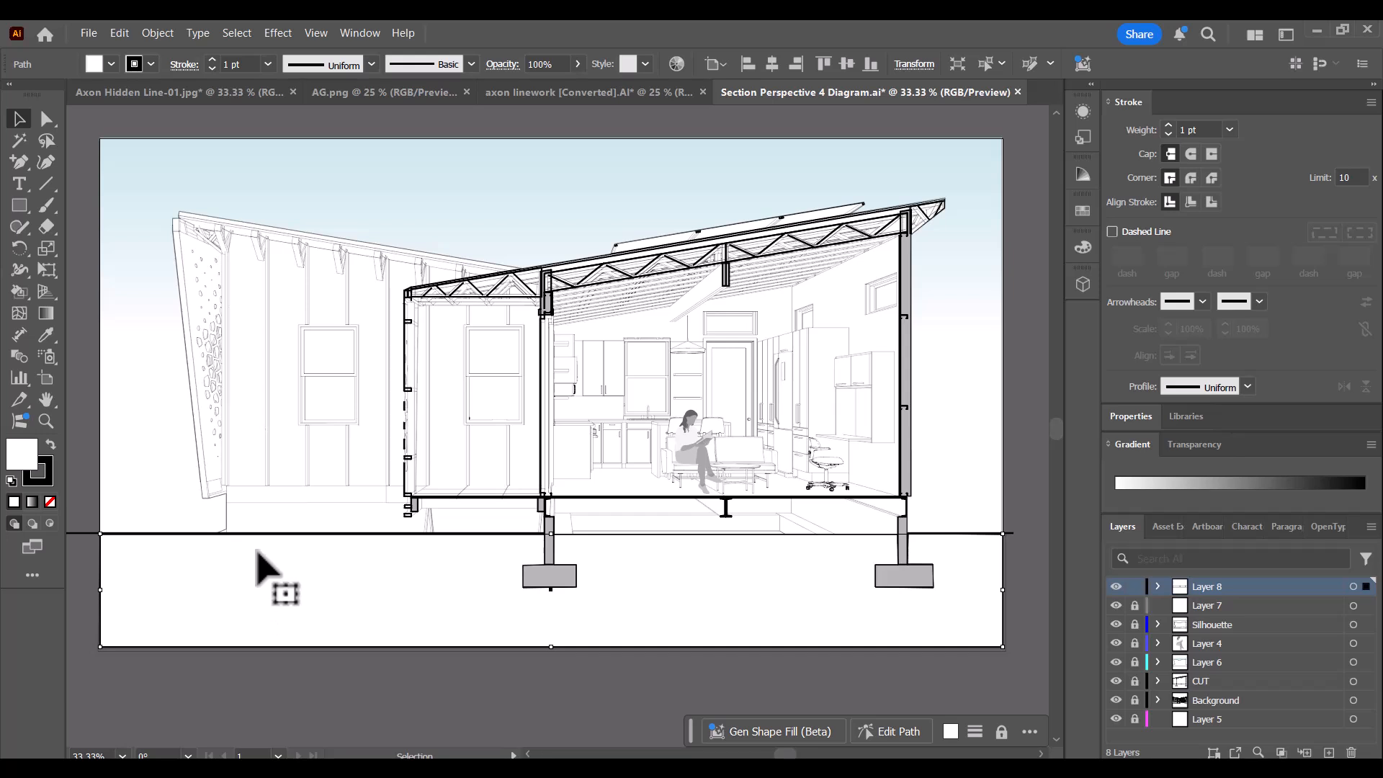
{"action": "left_click", "coordinate": [111, 64]}
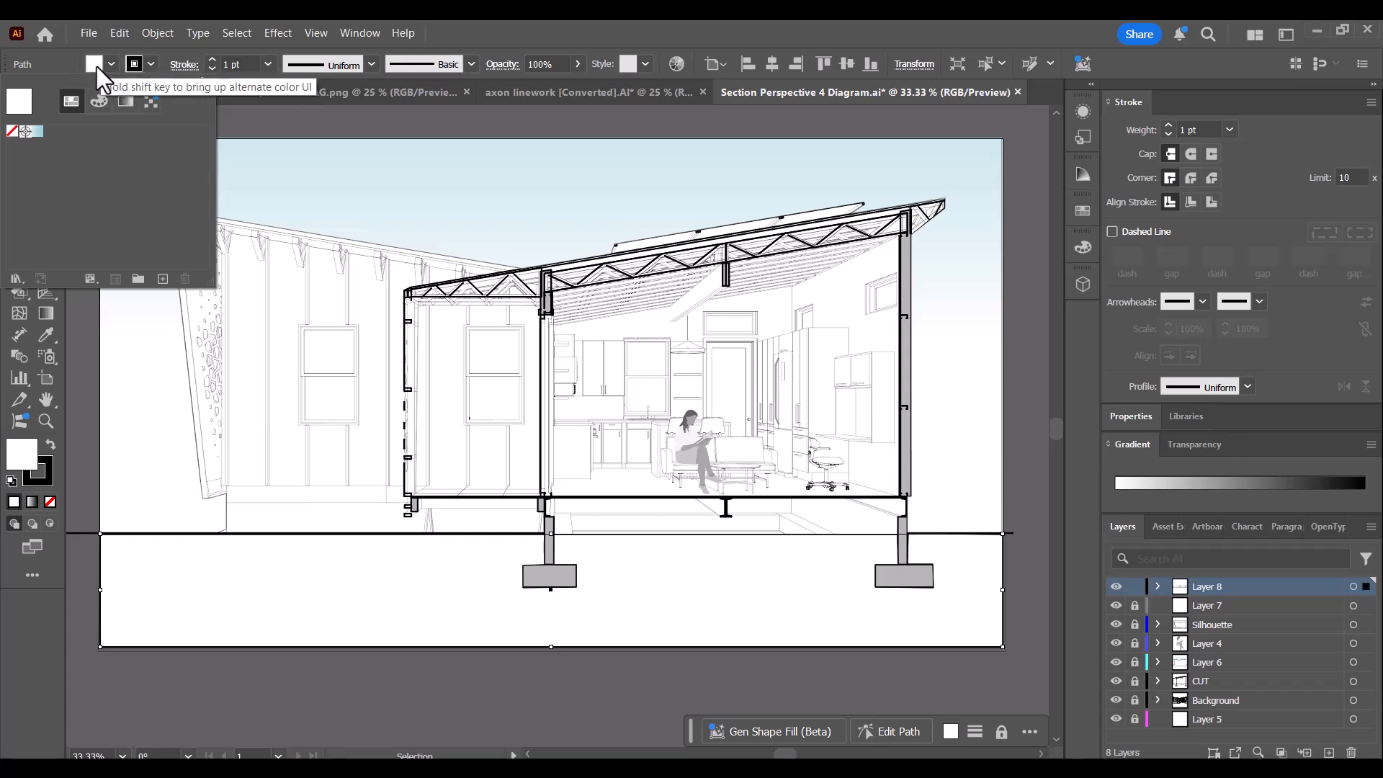
{"action": "left_click", "coordinate": [18, 280]}
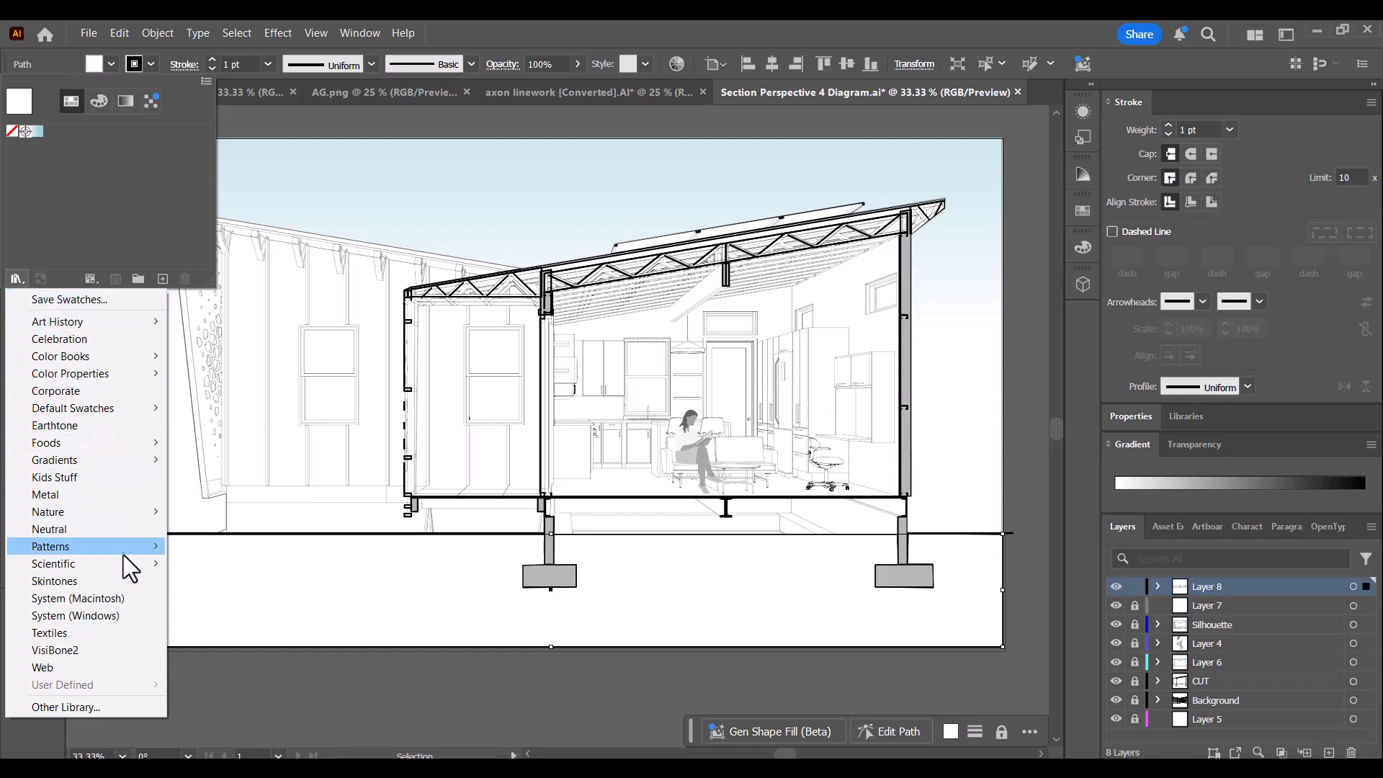
{"action": "mouse_move", "coordinate": [124, 552]}
{"action": "mouse_move", "coordinate": [179, 546]}
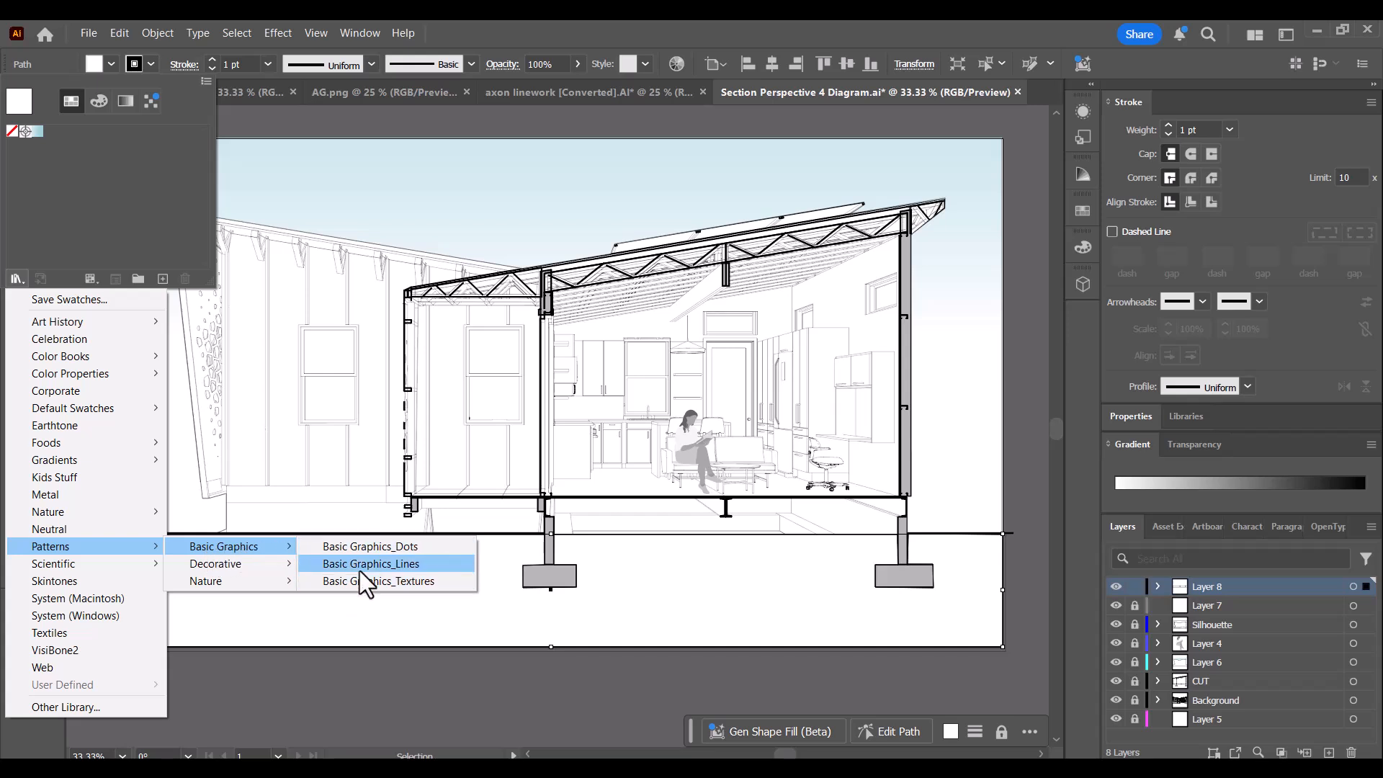
{"action": "left_click", "coordinate": [395, 585]}
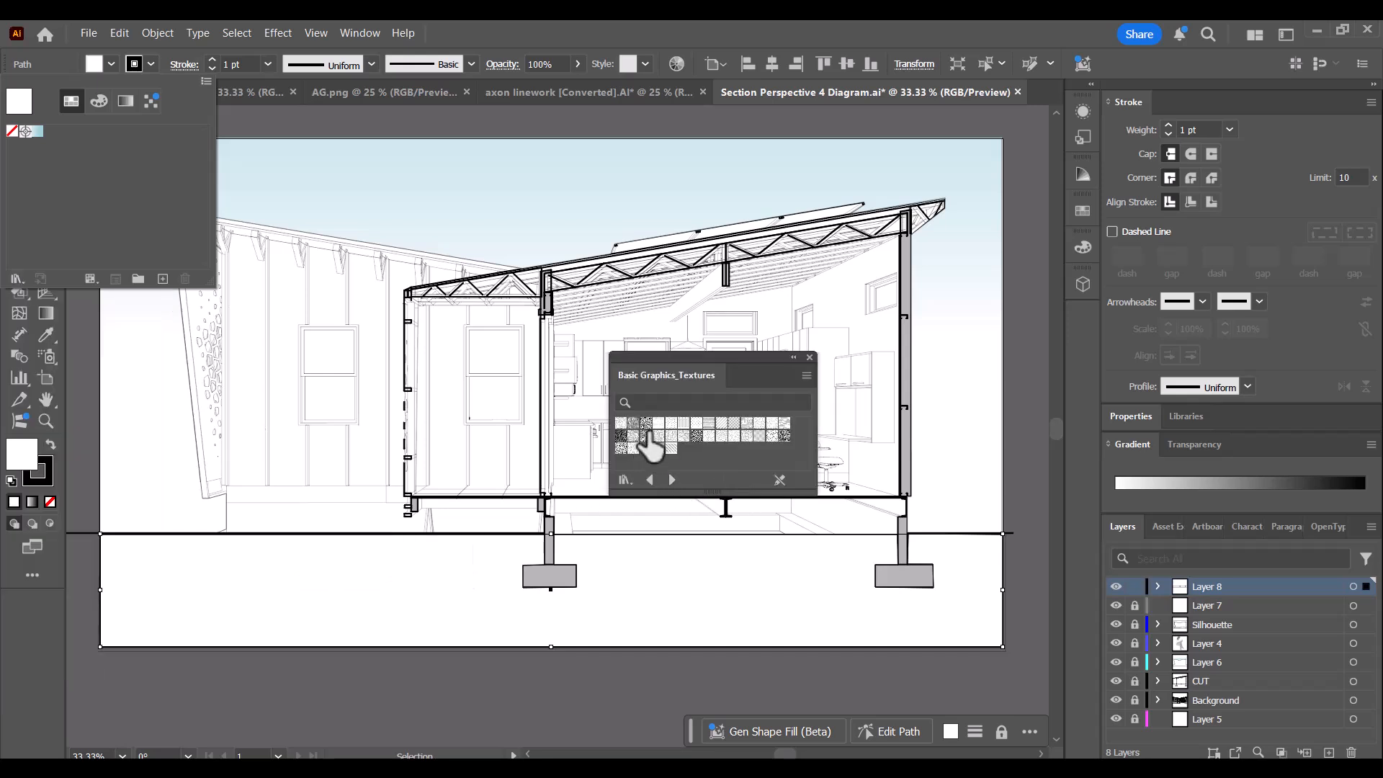
Show the texture swatches in Large Thumbnail View, enlarge and reposition their library, and keep the ground rectangle selected.
{"action": "left_click", "coordinate": [828, 535]}
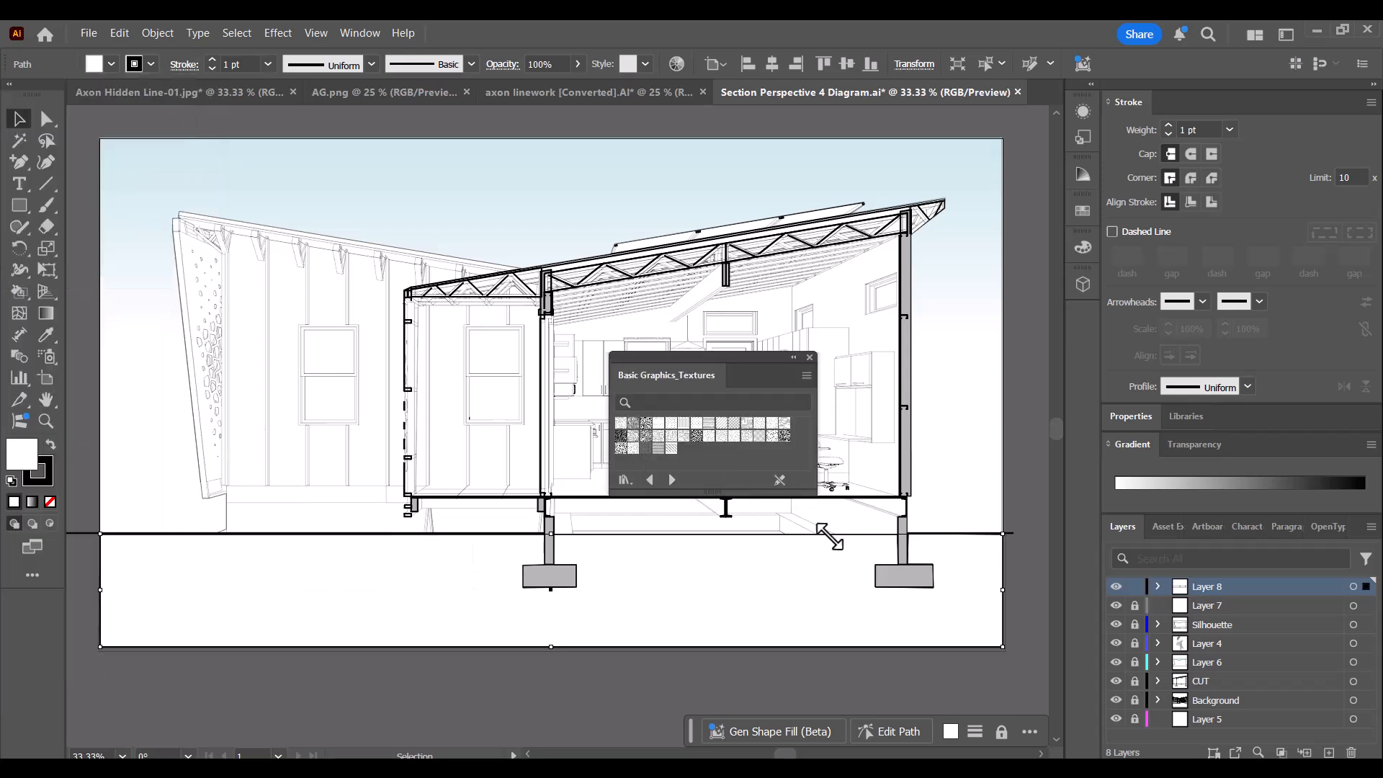
{"action": "left_click", "coordinate": [806, 376]}
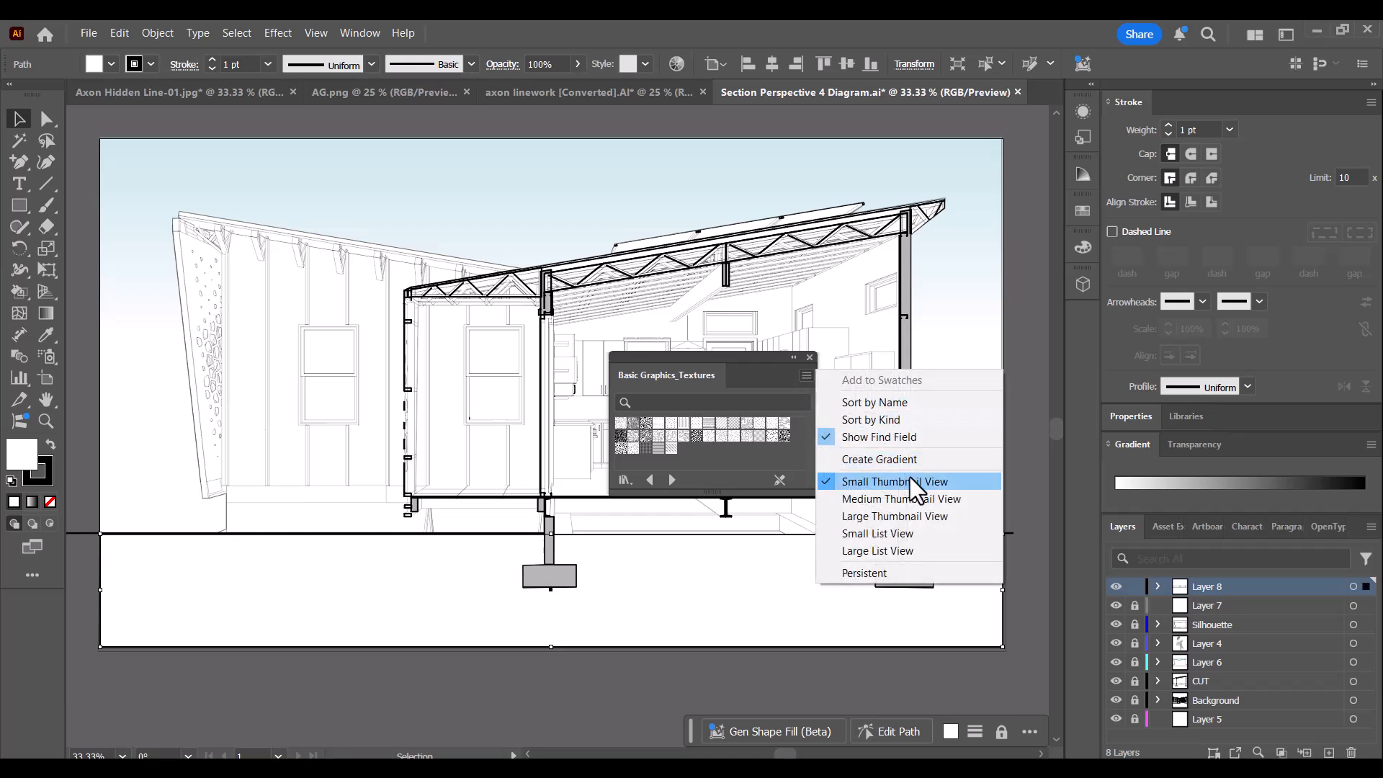
{"action": "left_click", "coordinate": [916, 515]}
{"action": "left_click_drag", "start_coordinate": [816, 492], "coordinate": [869, 593]}
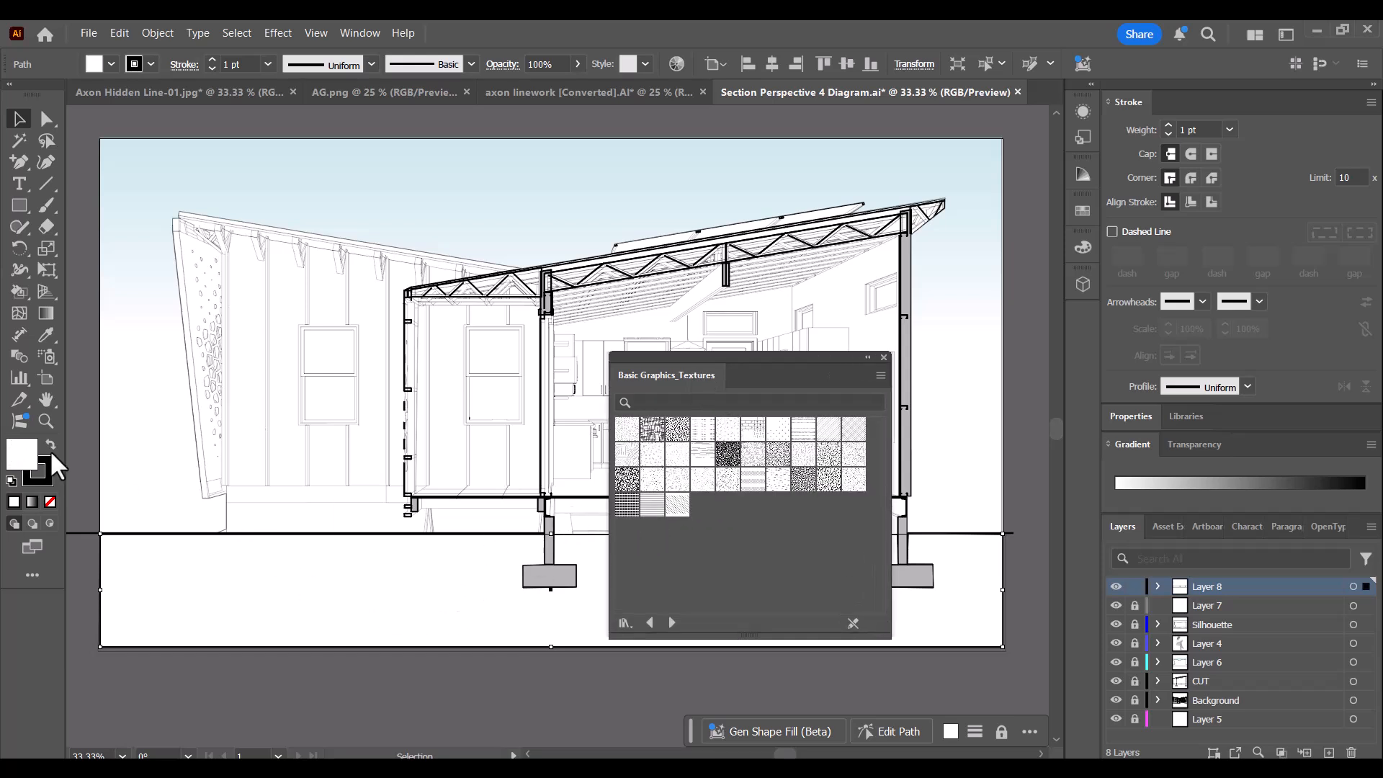
{"action": "left_click", "coordinate": [208, 694]}
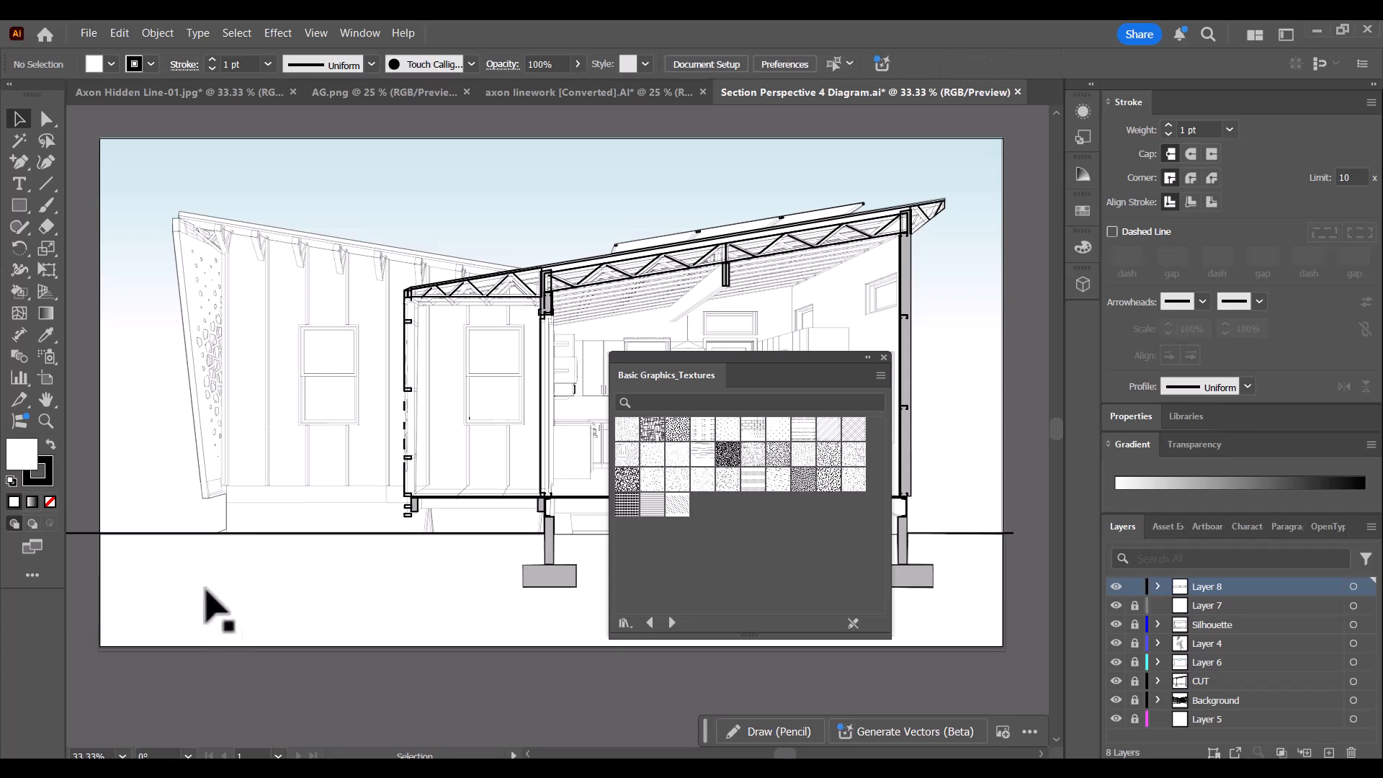
{"action": "left_click", "coordinate": [180, 600]}
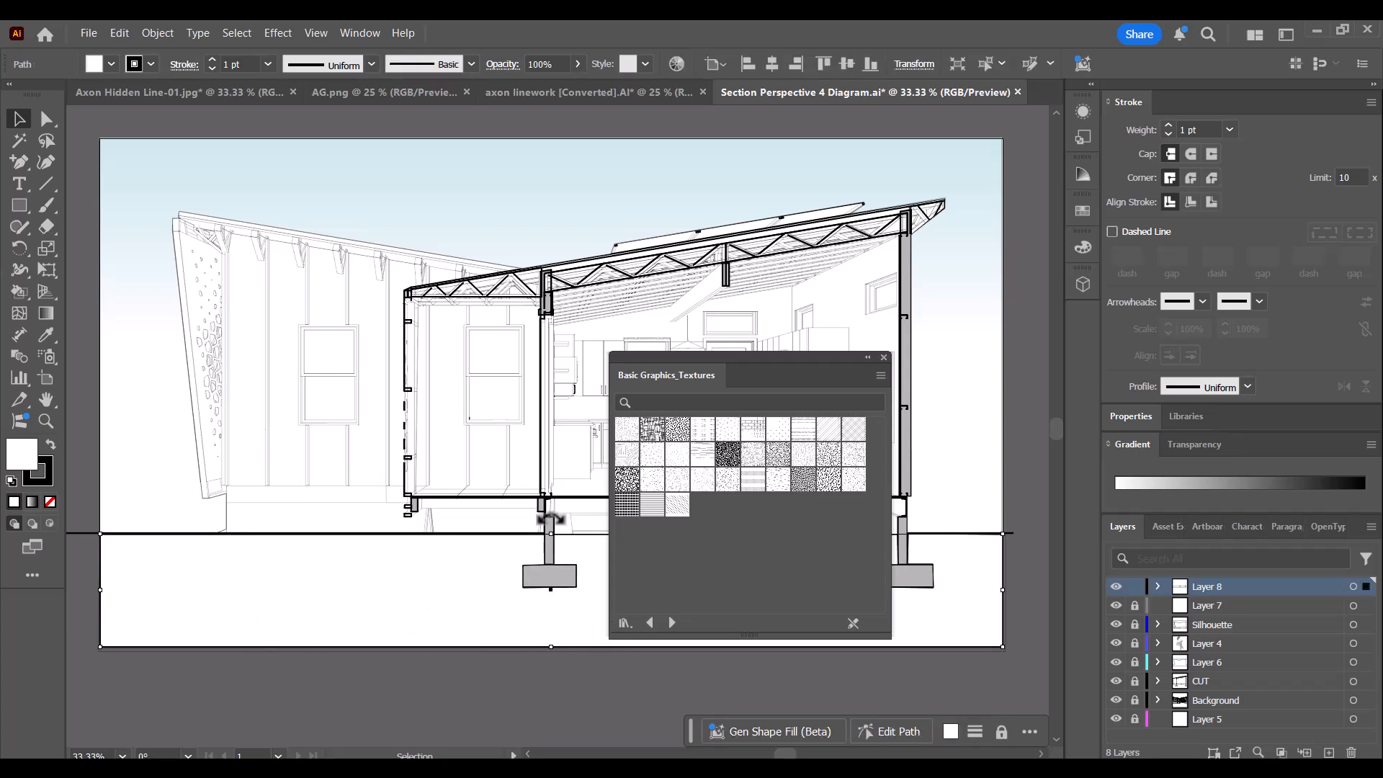
{"action": "left_click_drag", "start_coordinate": [714, 373], "coordinate": [861, 221]}
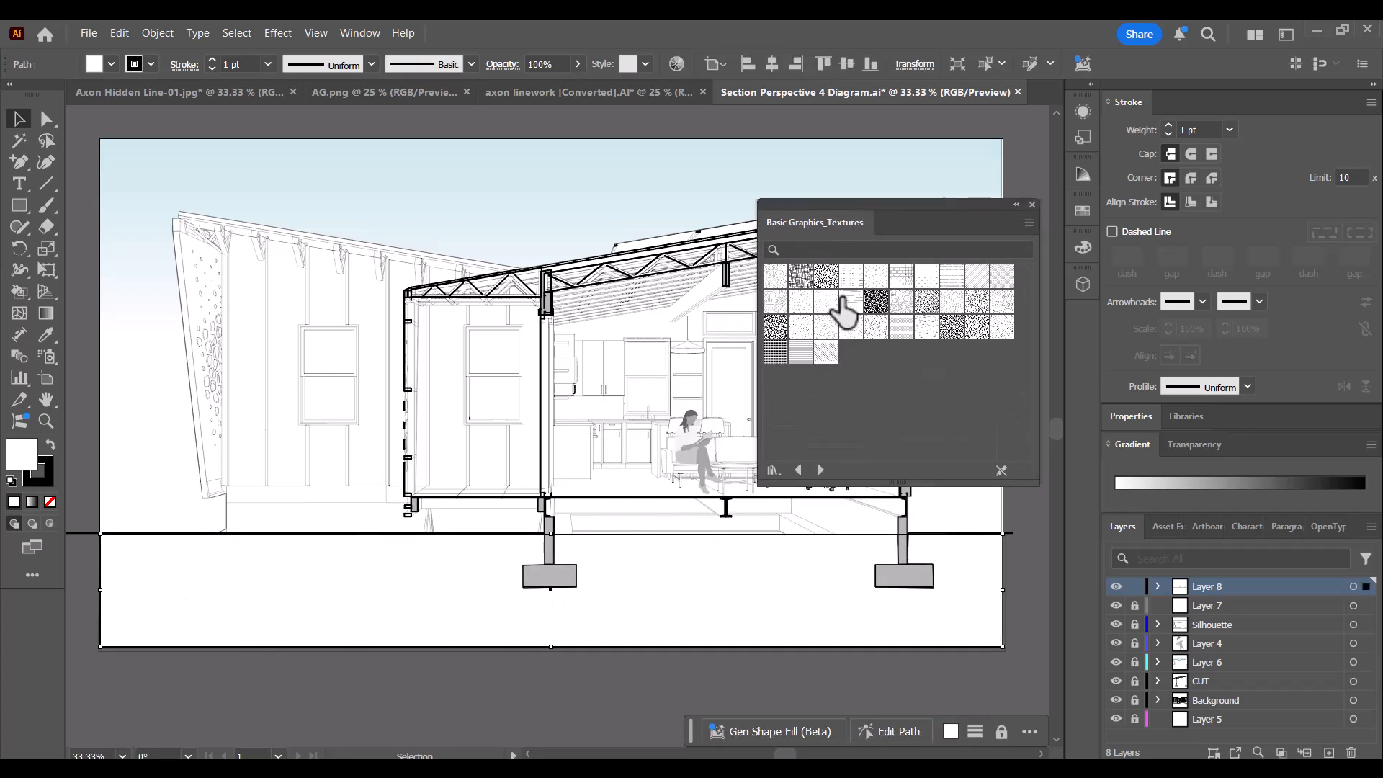
Fill the ground rectangle with a stippled texture and replace it with the thin diagonal line texture.
{"action": "left_click", "coordinate": [800, 326]}
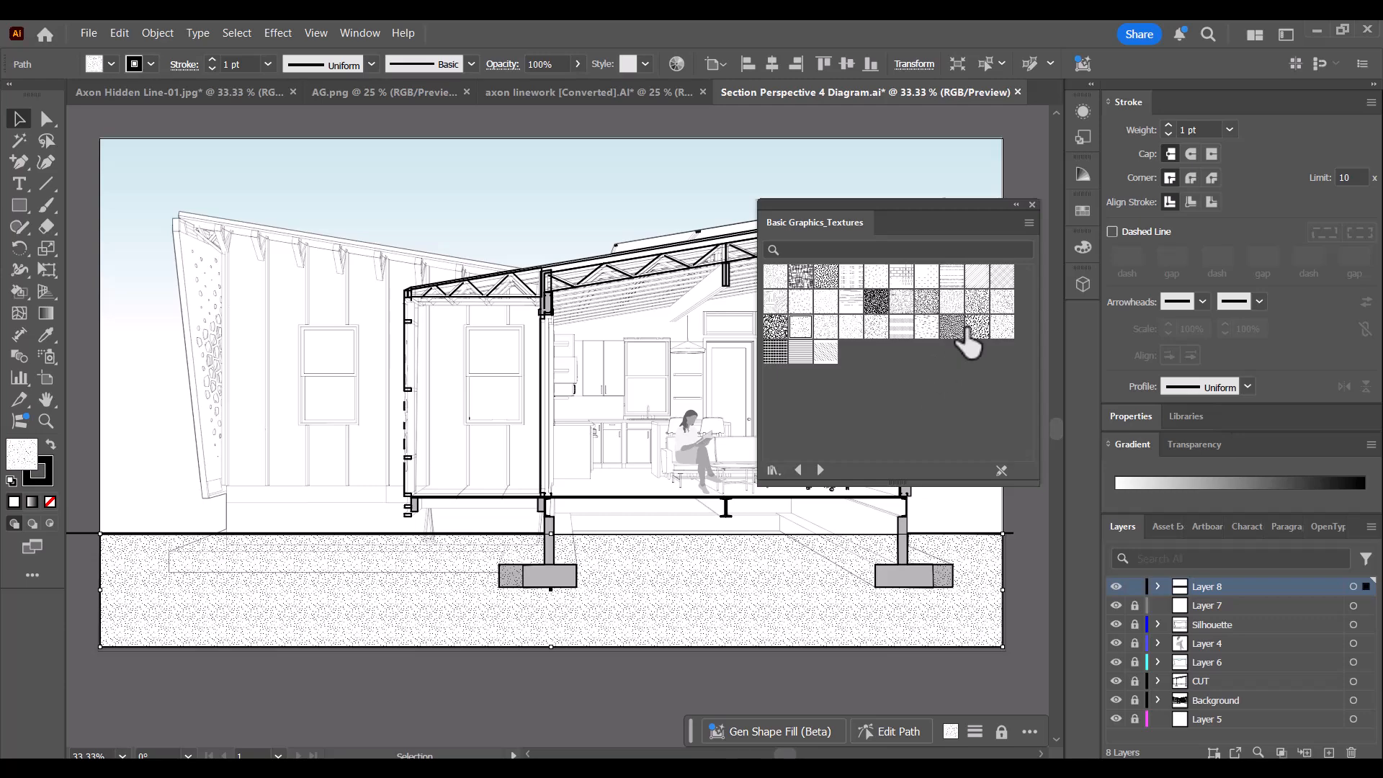
{"action": "left_click", "coordinate": [979, 279]}
{"action": "scroll", "coordinate": [815, 620], "scroll_direction": "left", "scroll_amount": 1}
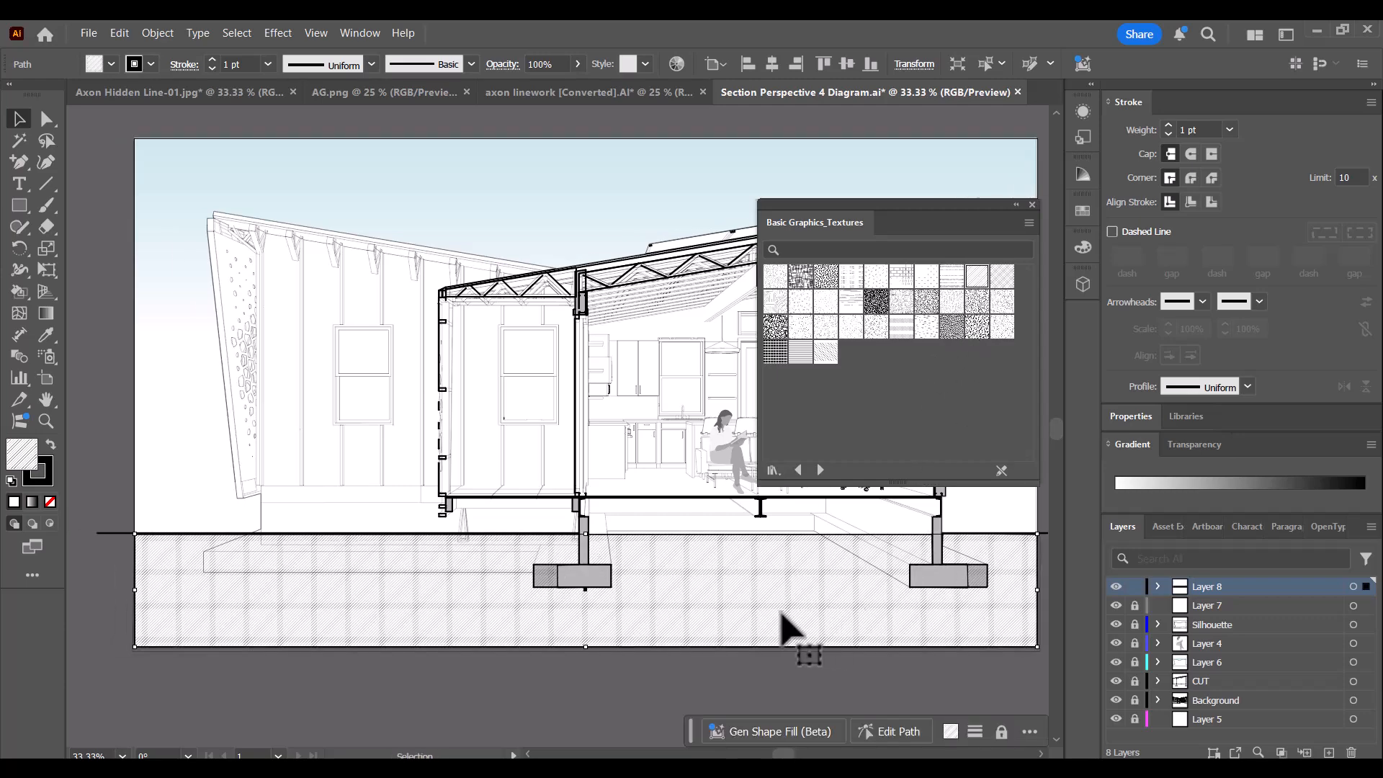
{"action": "scroll", "coordinate": [786, 623], "scroll_direction": "up", "scroll_amount": 1}
{"action": "scroll", "coordinate": [766, 612], "scroll_direction": "up", "scroll_amount": 5}
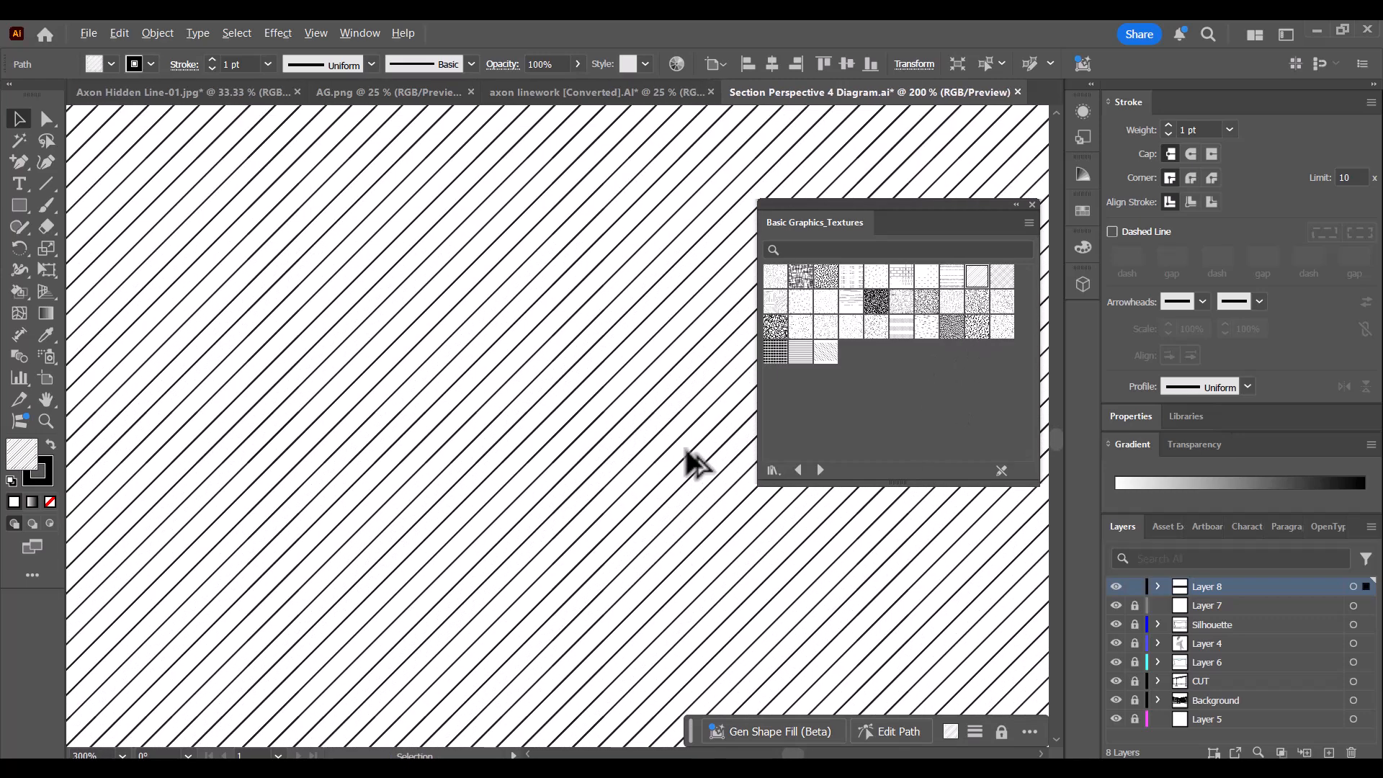
{"action": "scroll", "coordinate": [494, 598], "scroll_direction": "down", "scroll_amount": 2}
{"action": "scroll", "coordinate": [562, 547], "scroll_direction": "down", "scroll_amount": 2}
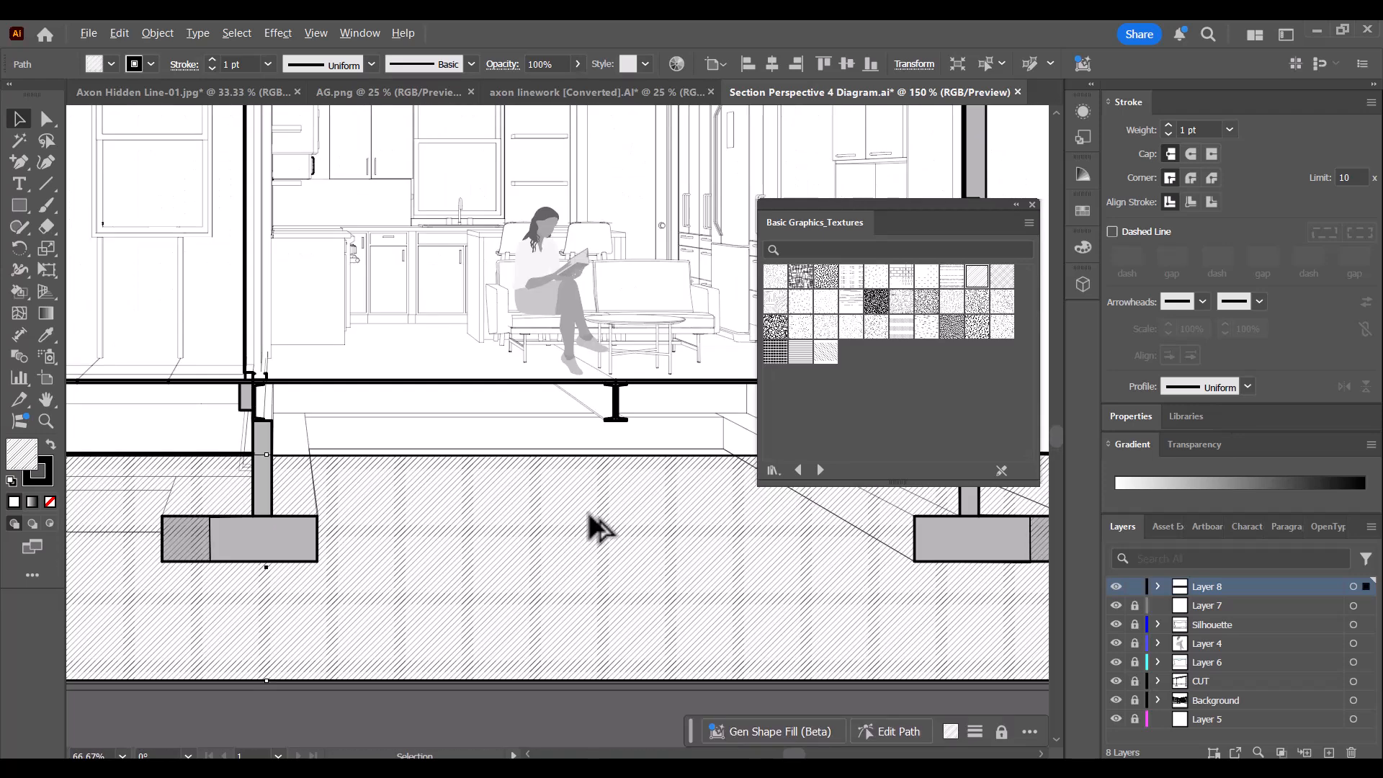
{"action": "scroll", "coordinate": [585, 461], "scroll_direction": "up", "scroll_amount": 1}
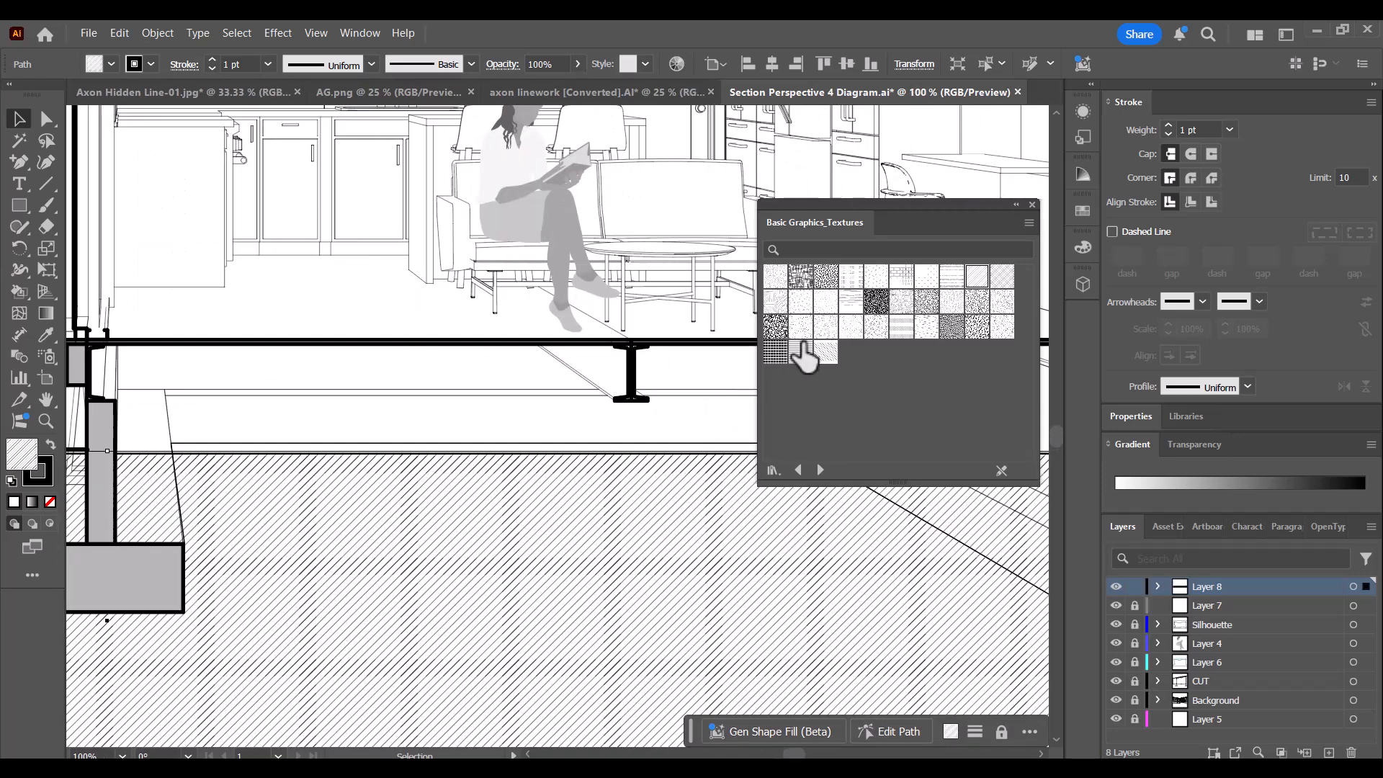
Try the circle, dotted-row and horizontal dash textures as the ground rectangle's fill.
{"action": "left_click", "coordinate": [901, 277]}
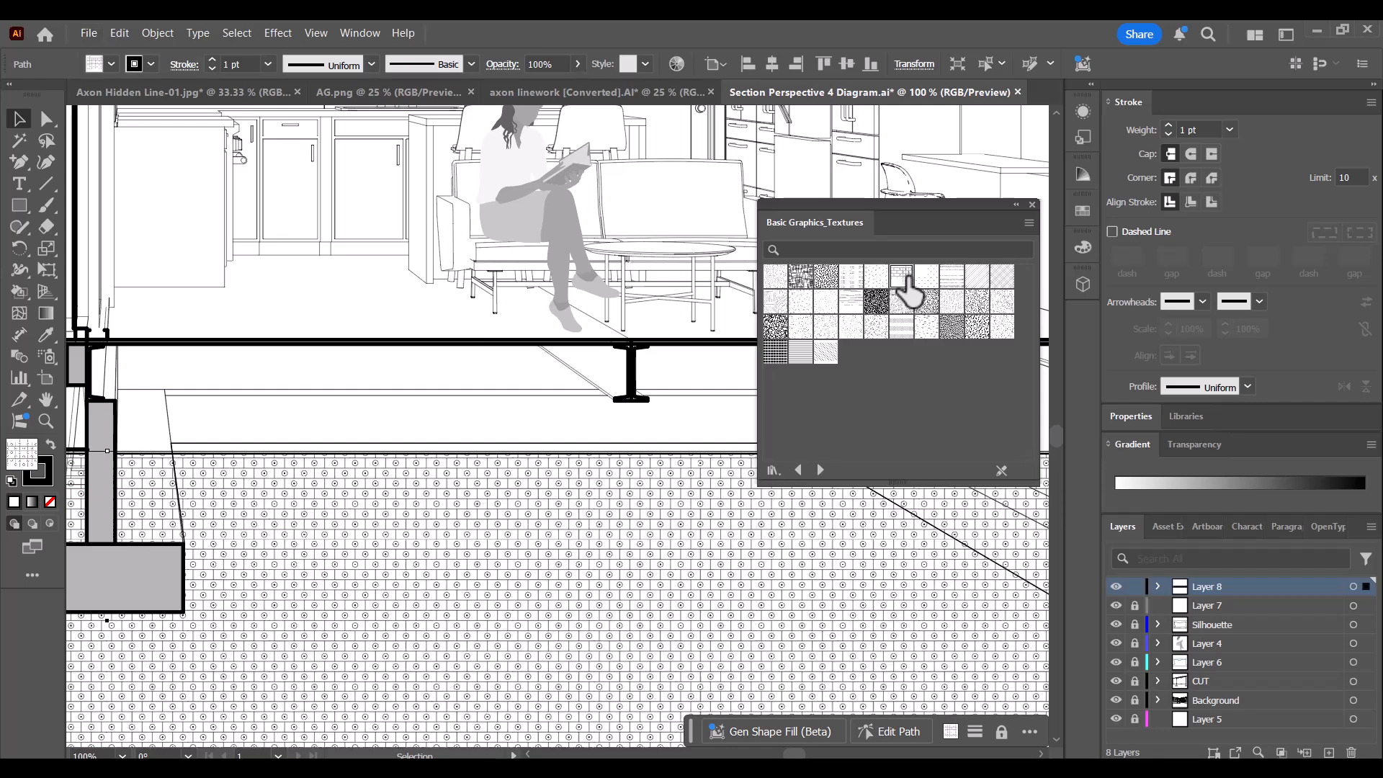
{"action": "left_click", "coordinate": [925, 278]}
{"action": "left_click", "coordinate": [876, 276]}
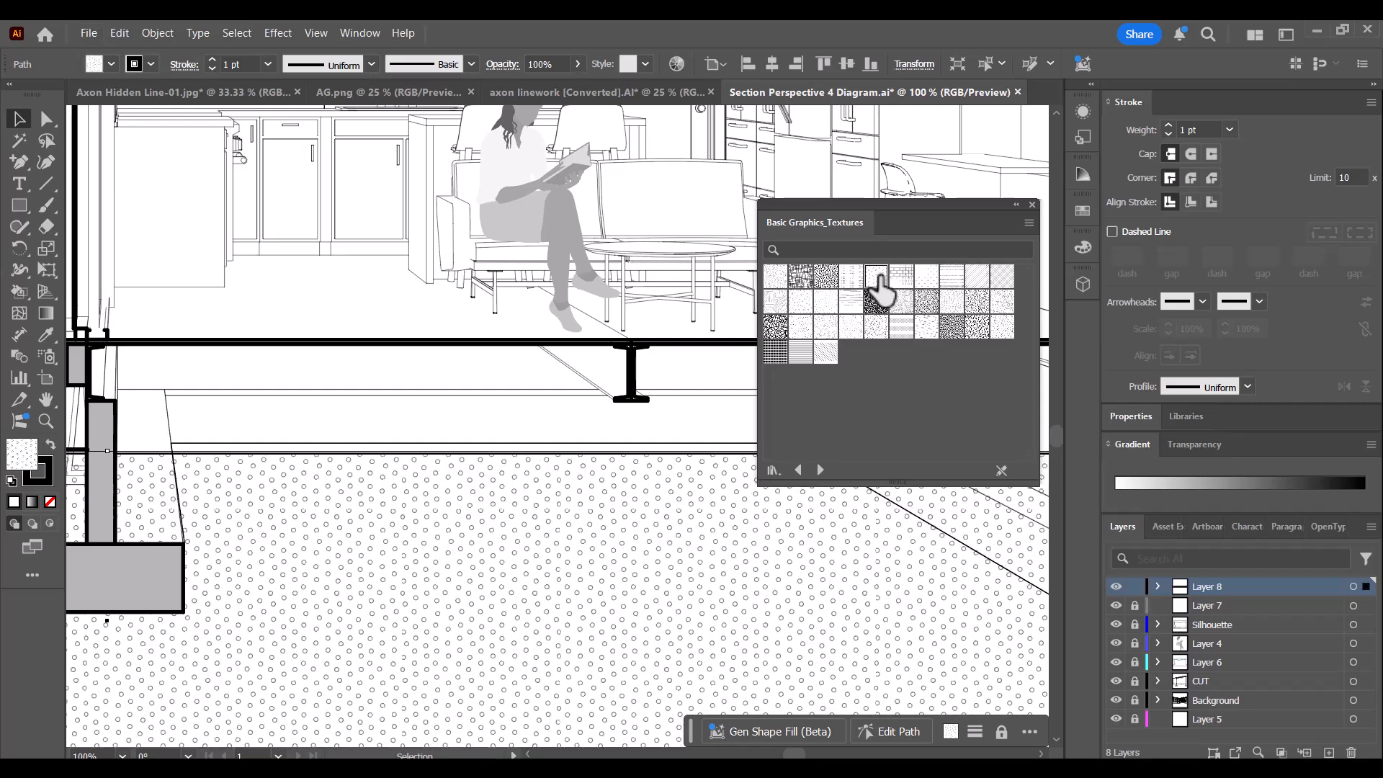
{"action": "left_click", "coordinate": [850, 276]}
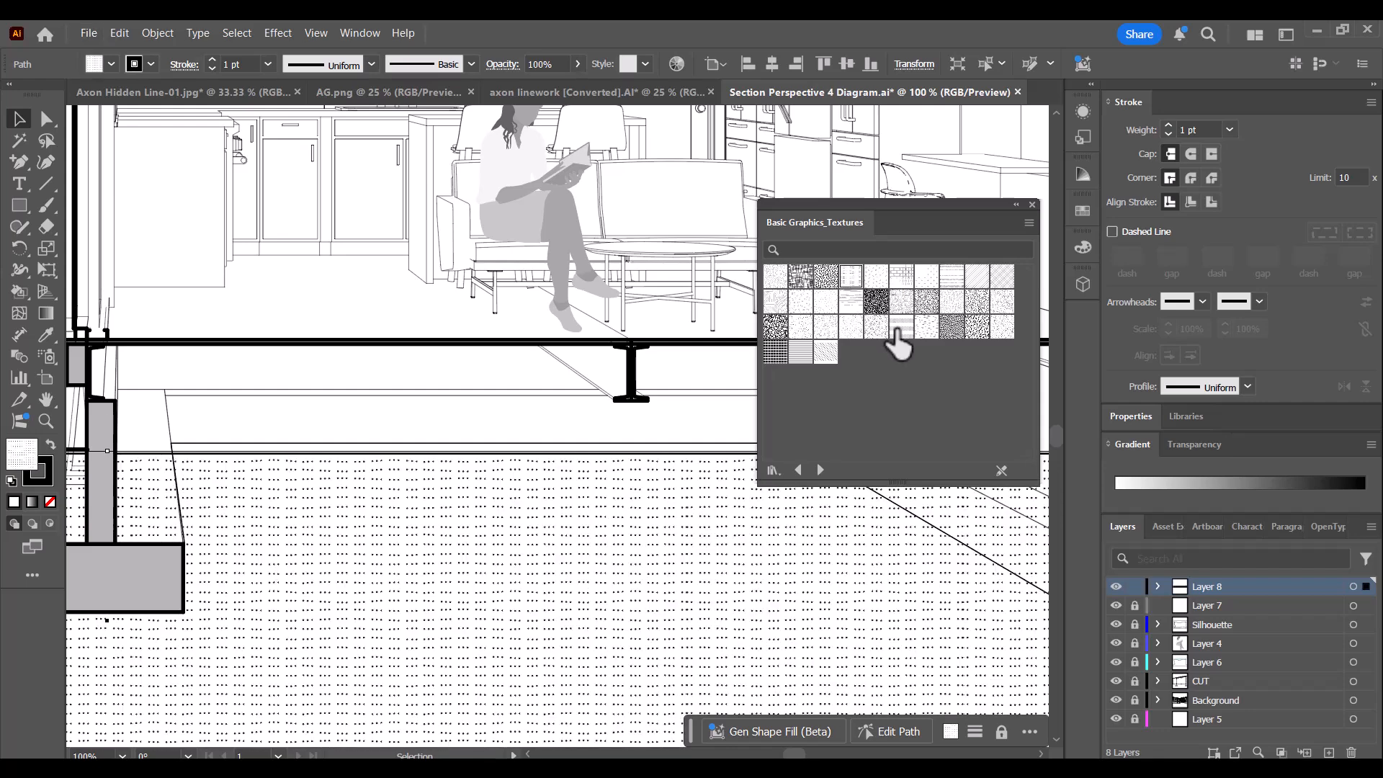
{"action": "left_click", "coordinate": [927, 328]}
{"action": "left_click", "coordinate": [902, 330]}
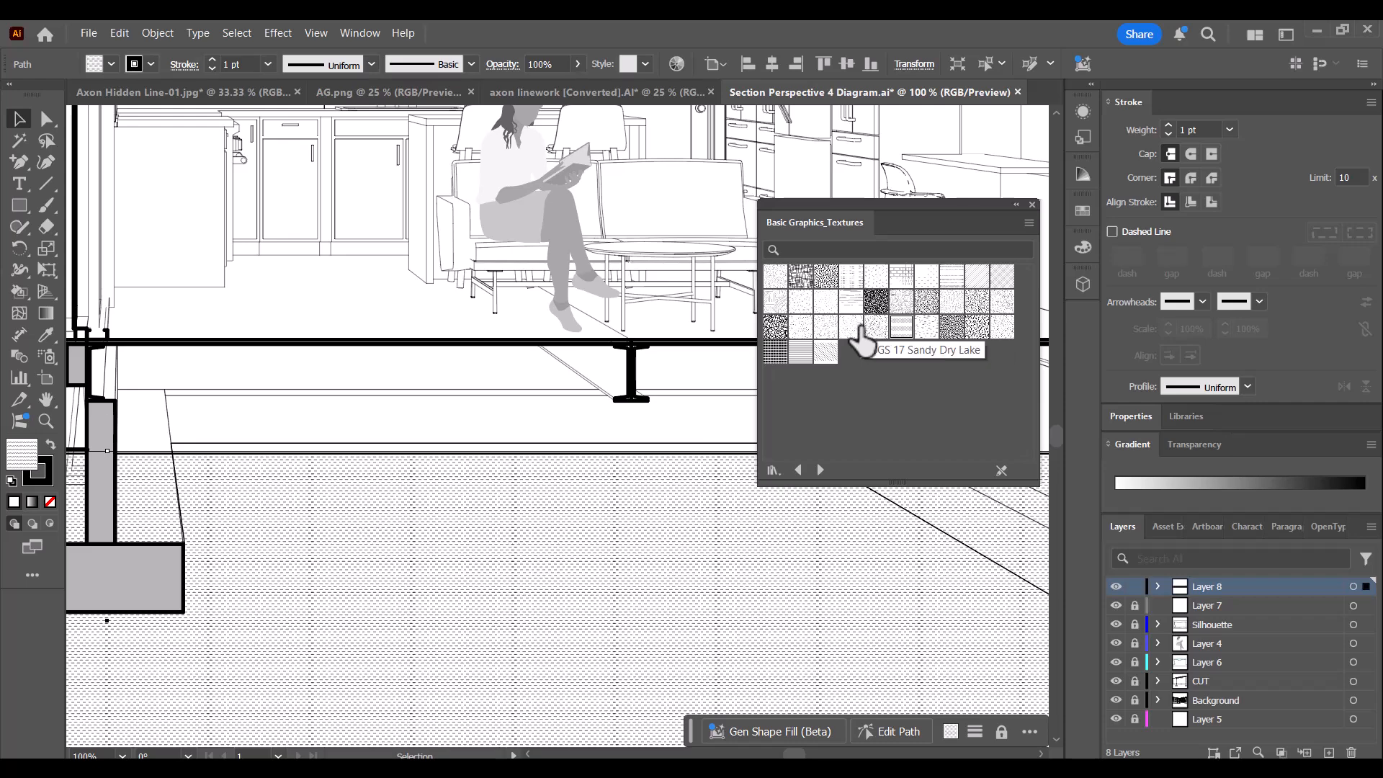
Fill the ground rectangle with the Sandy Dry Lake scattered-dot texture and inspect the fill around the footings.
{"action": "left_click", "coordinate": [857, 330]}
{"action": "scroll", "coordinate": [663, 522], "scroll_direction": "up", "scroll_amount": 4}
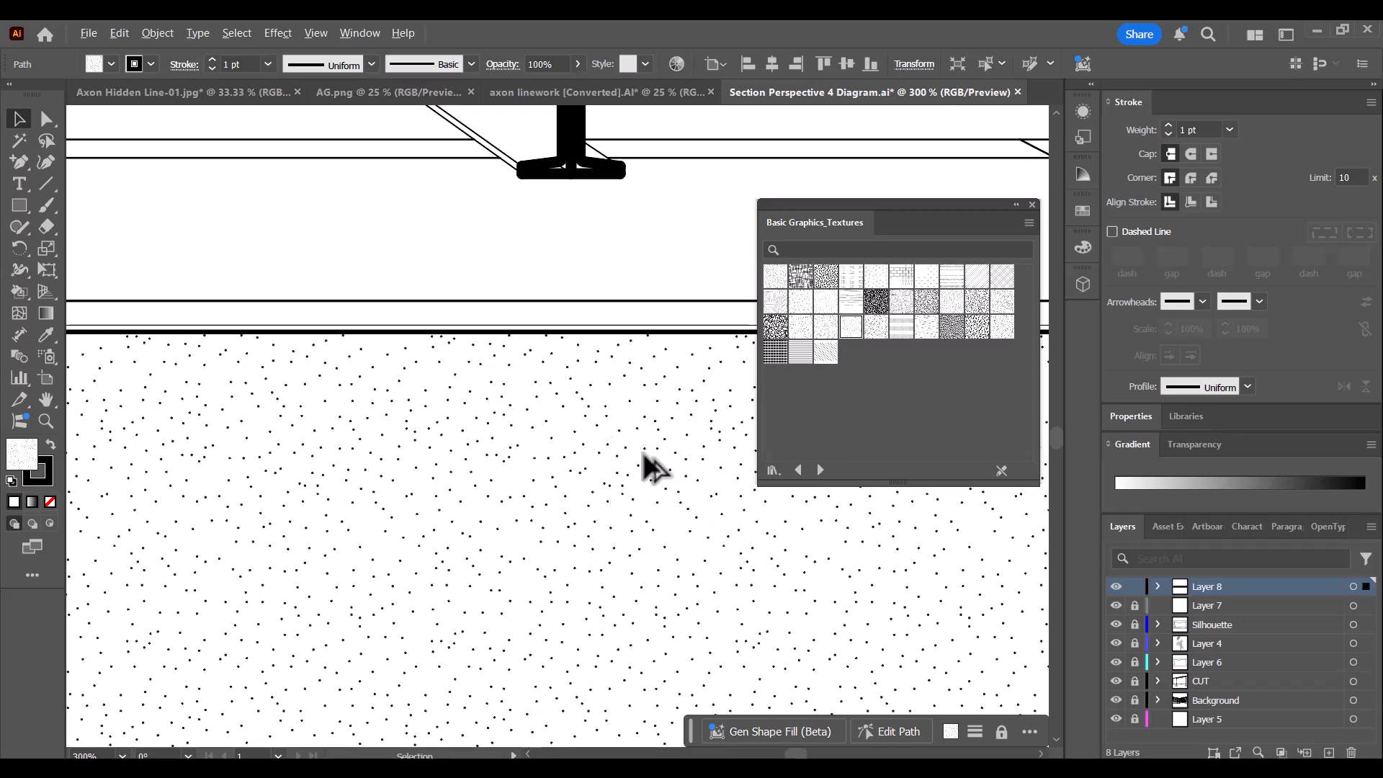
{"action": "scroll", "coordinate": [648, 463], "scroll_direction": "down", "scroll_amount": 2}
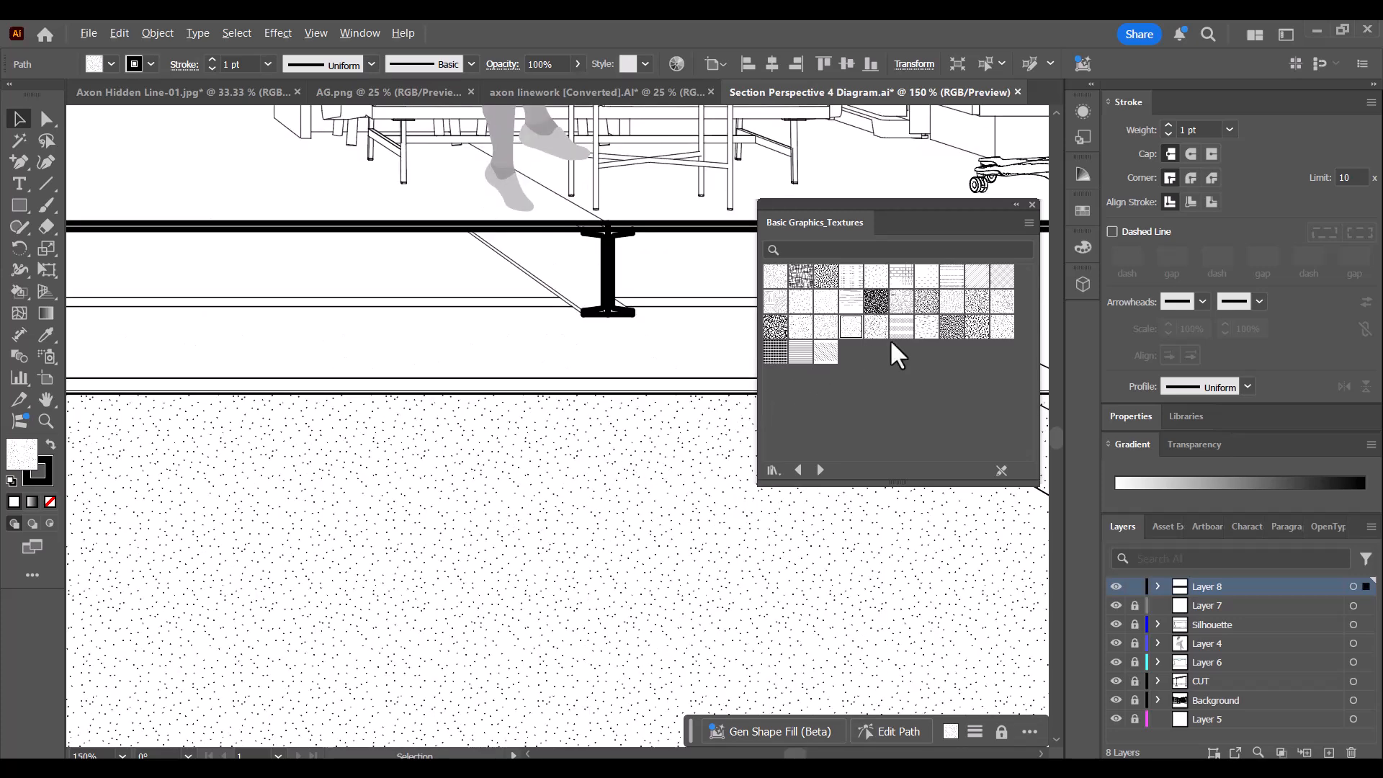
{"action": "scroll", "coordinate": [749, 564], "scroll_direction": "down", "scroll_amount": 2}
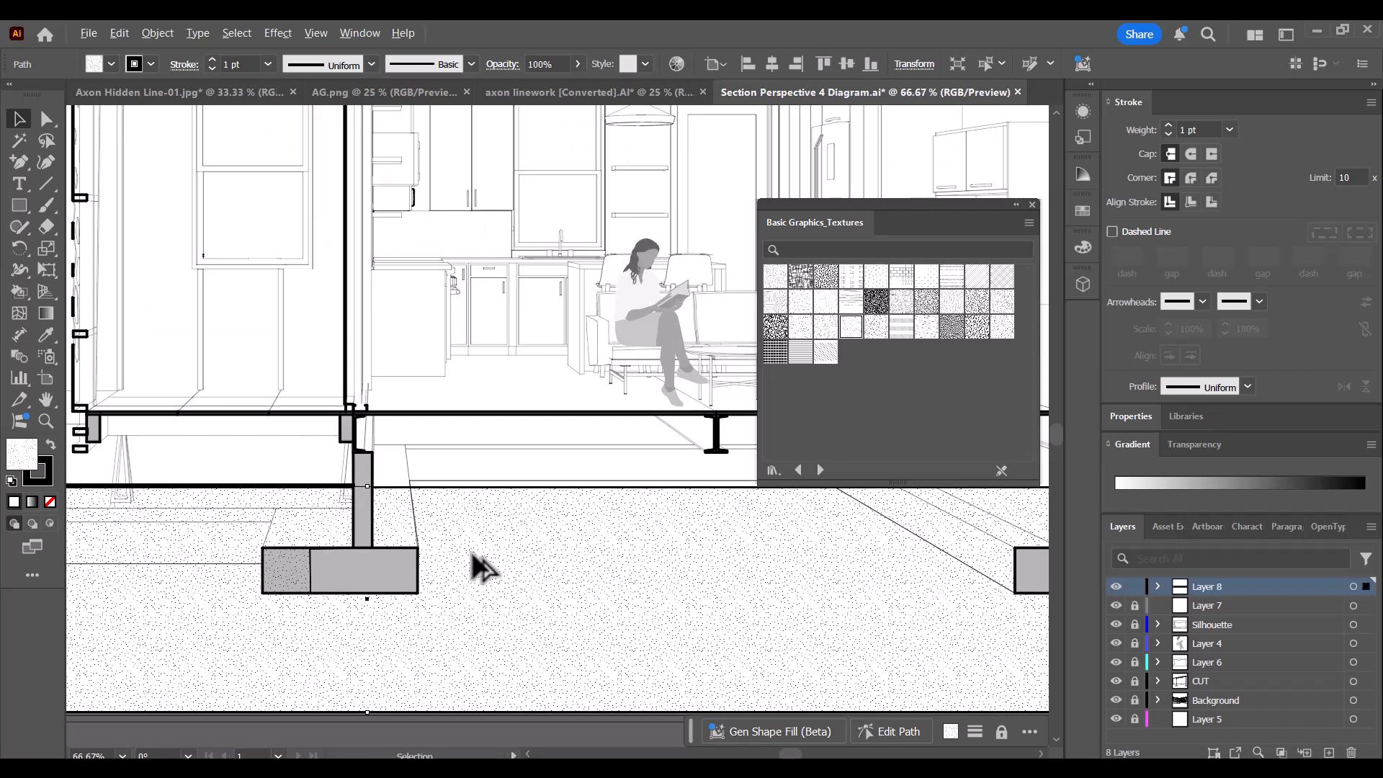
{"action": "scroll", "coordinate": [461, 562], "scroll_direction": "up", "scroll_amount": 1}
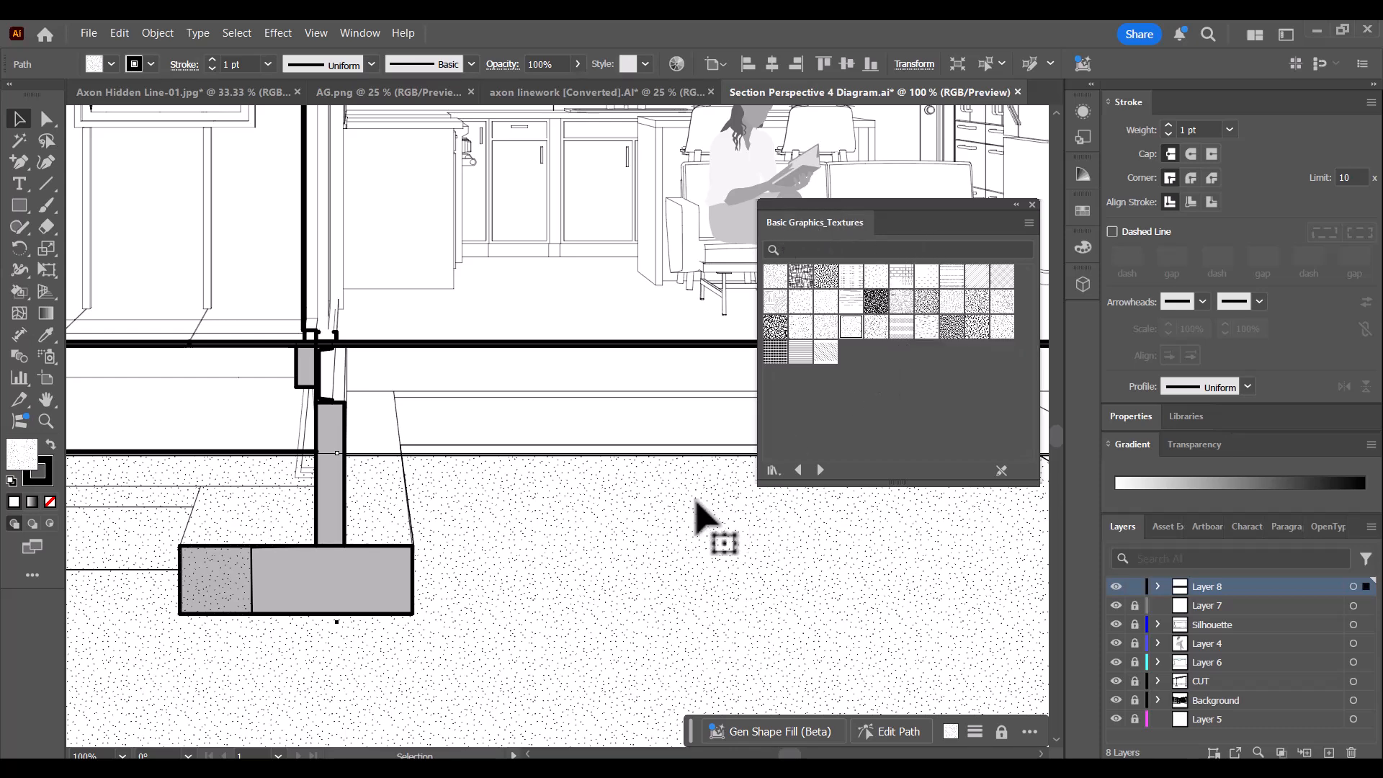
{"action": "scroll", "coordinate": [645, 465], "scroll_direction": "down", "scroll_amount": 1}
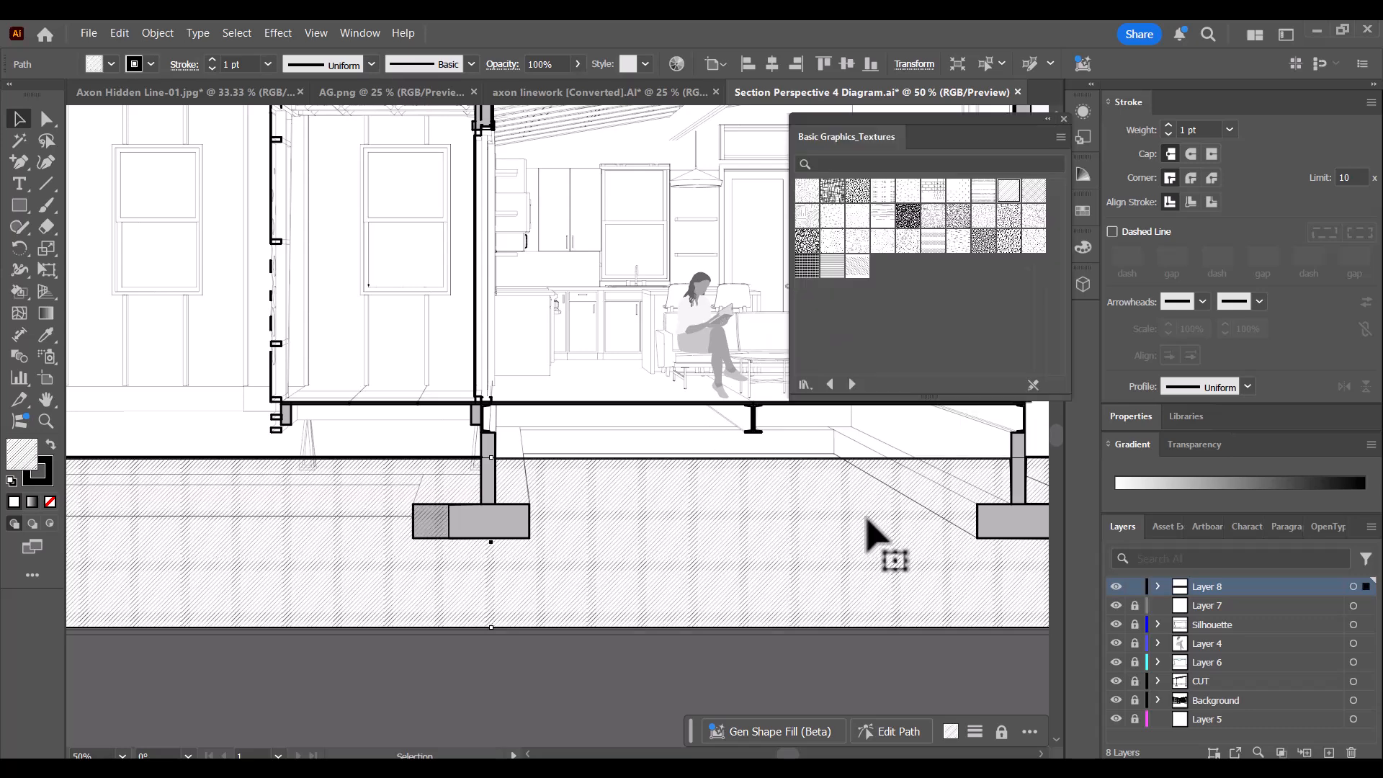
{"action": "scroll", "coordinate": [531, 494], "scroll_direction": "up", "scroll_amount": 2}
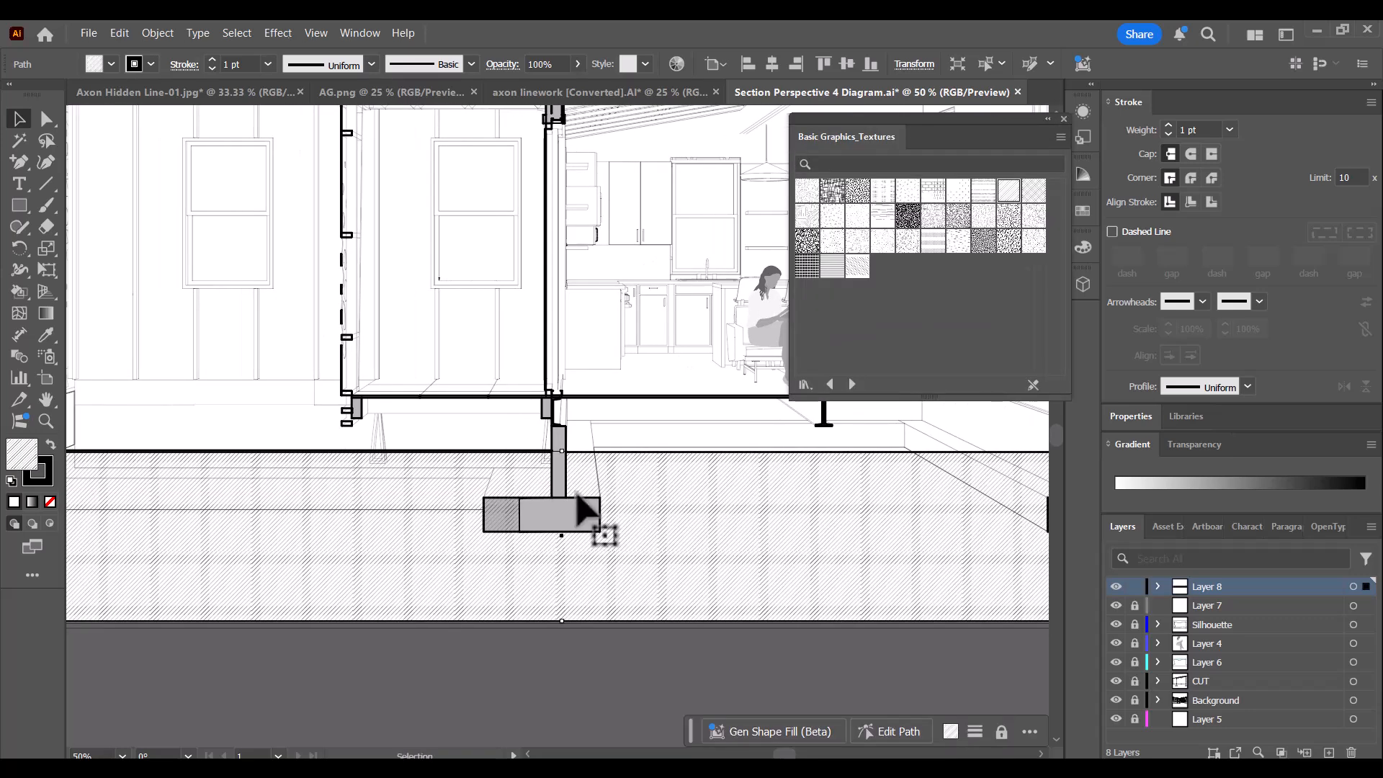
Paste a copy of the diagonally hatched ground shape over the section perspective.
{"action": "scroll", "coordinate": [483, 485], "scroll_direction": "up", "scroll_amount": 1}
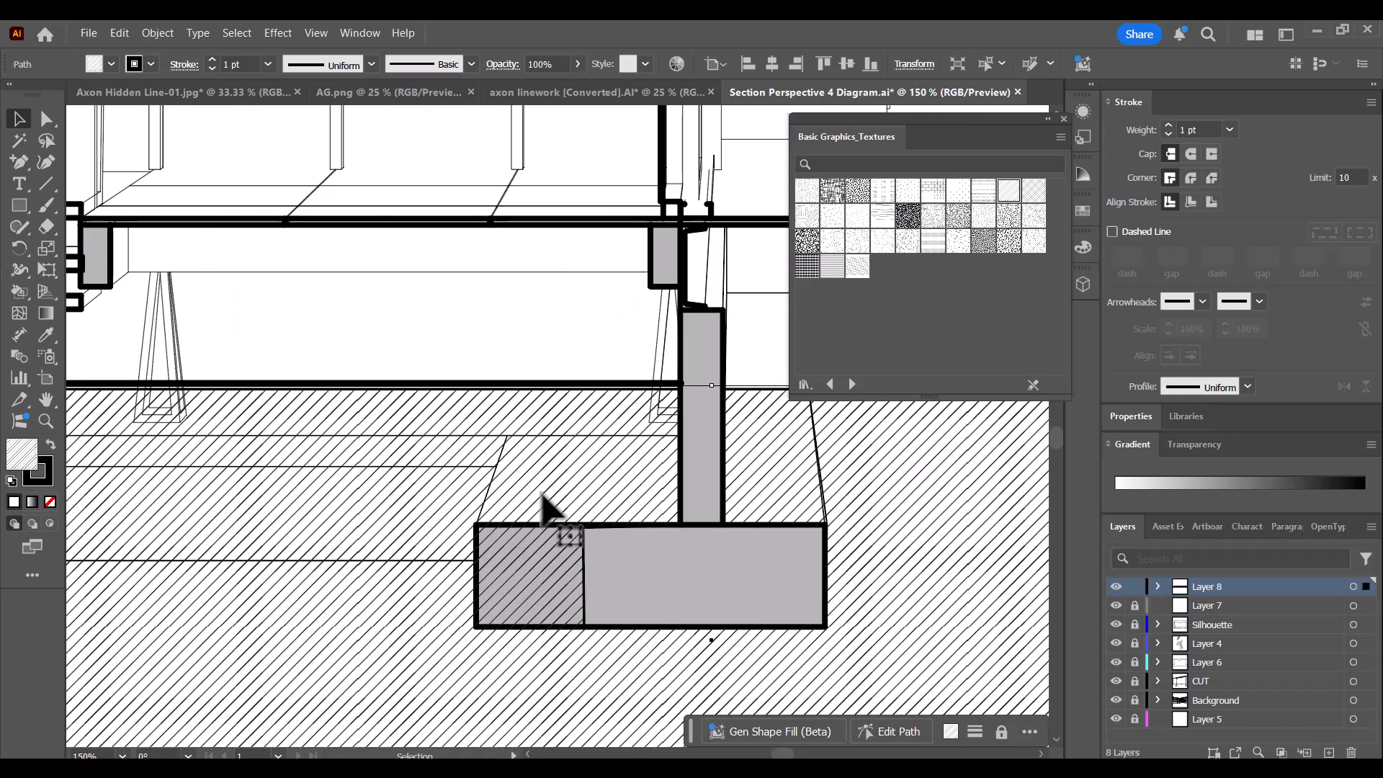
{"action": "scroll", "coordinate": [386, 516], "scroll_direction": "down", "scroll_amount": 1}
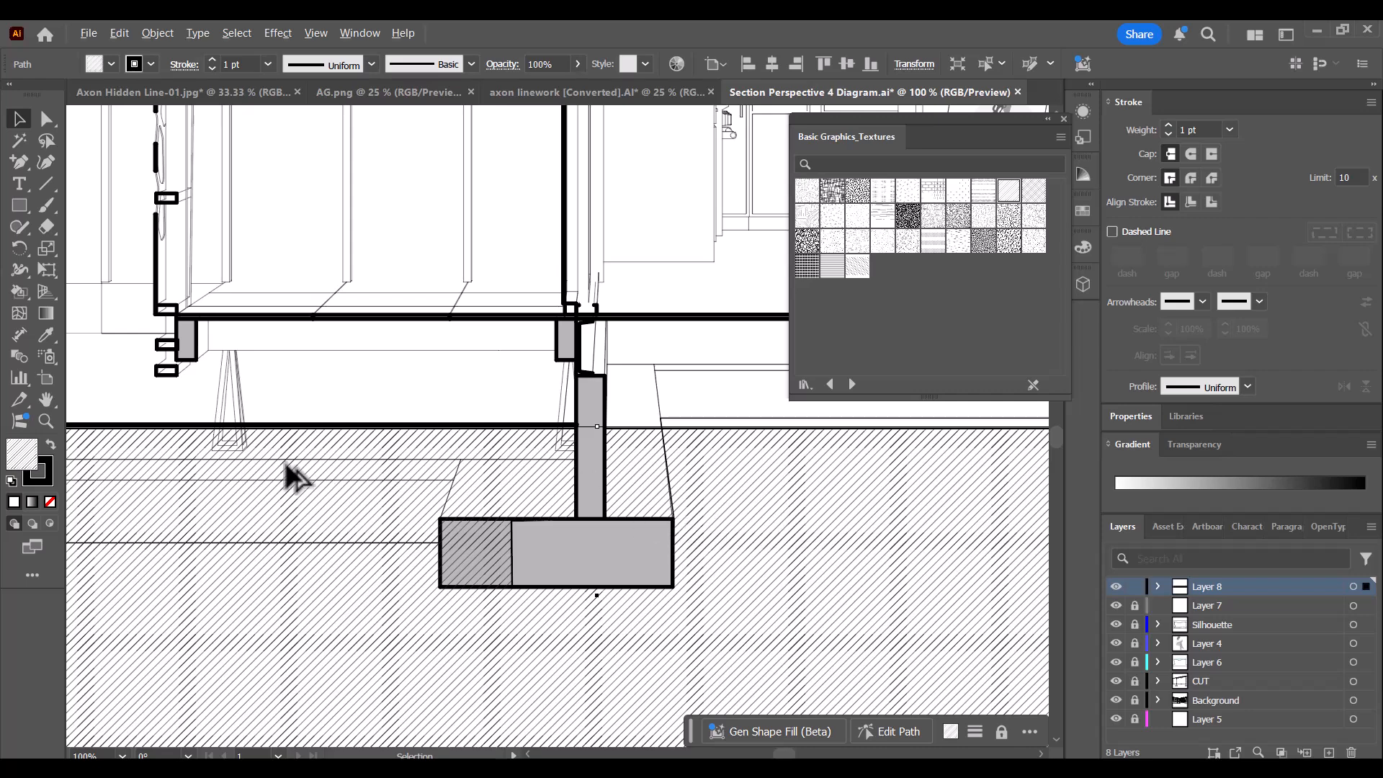
{"action": "scroll", "coordinate": [292, 475], "scroll_direction": "down", "scroll_amount": 2}
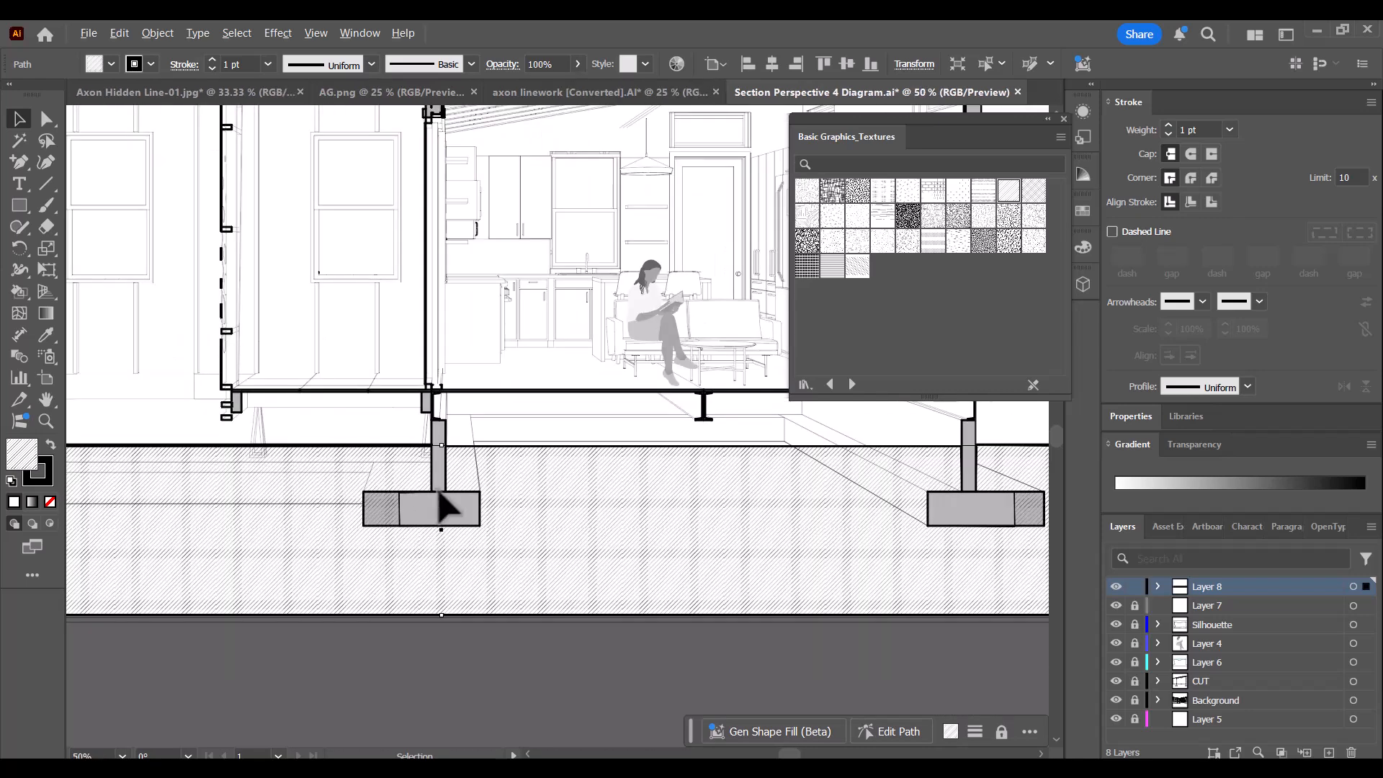
{"action": "scroll", "coordinate": [441, 507], "scroll_direction": "down", "scroll_amount": 1}
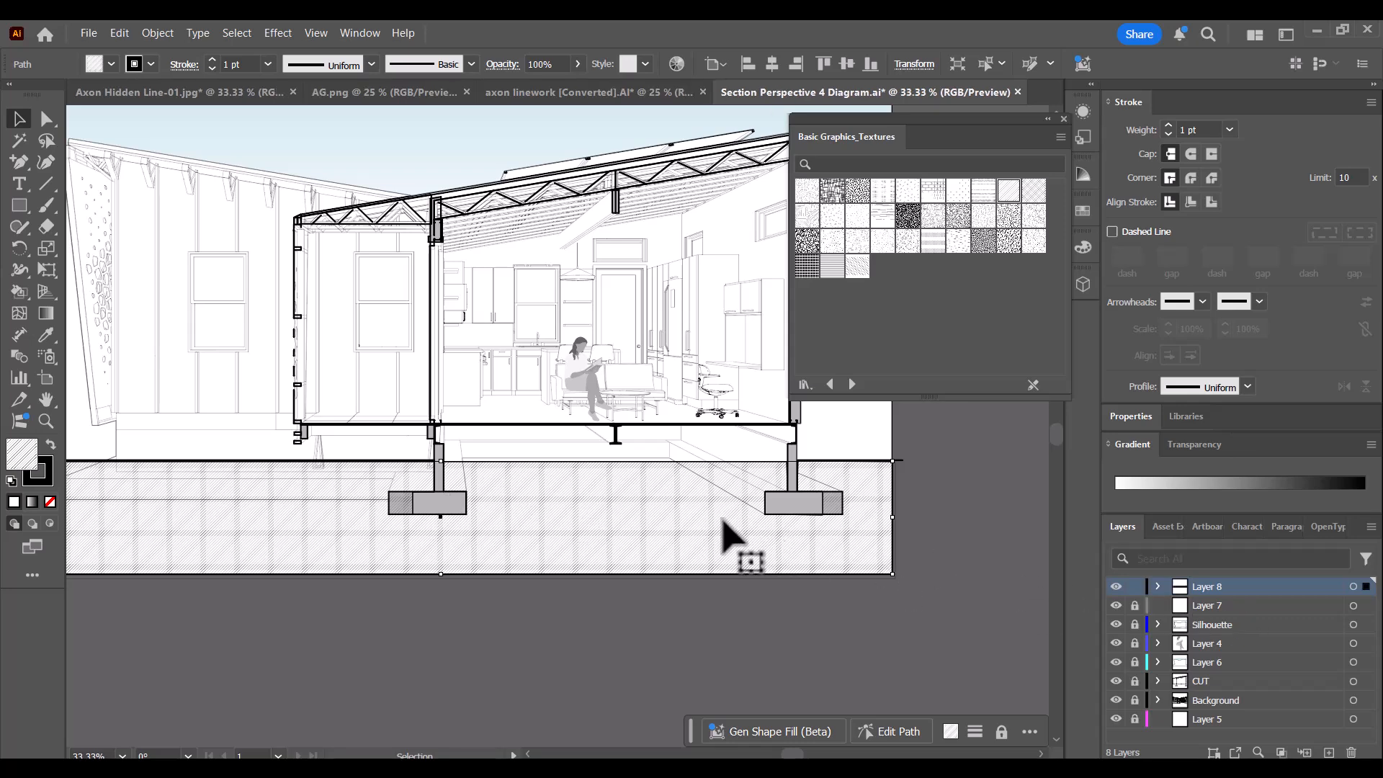
{"action": "key", "text": "ctrl+v"}
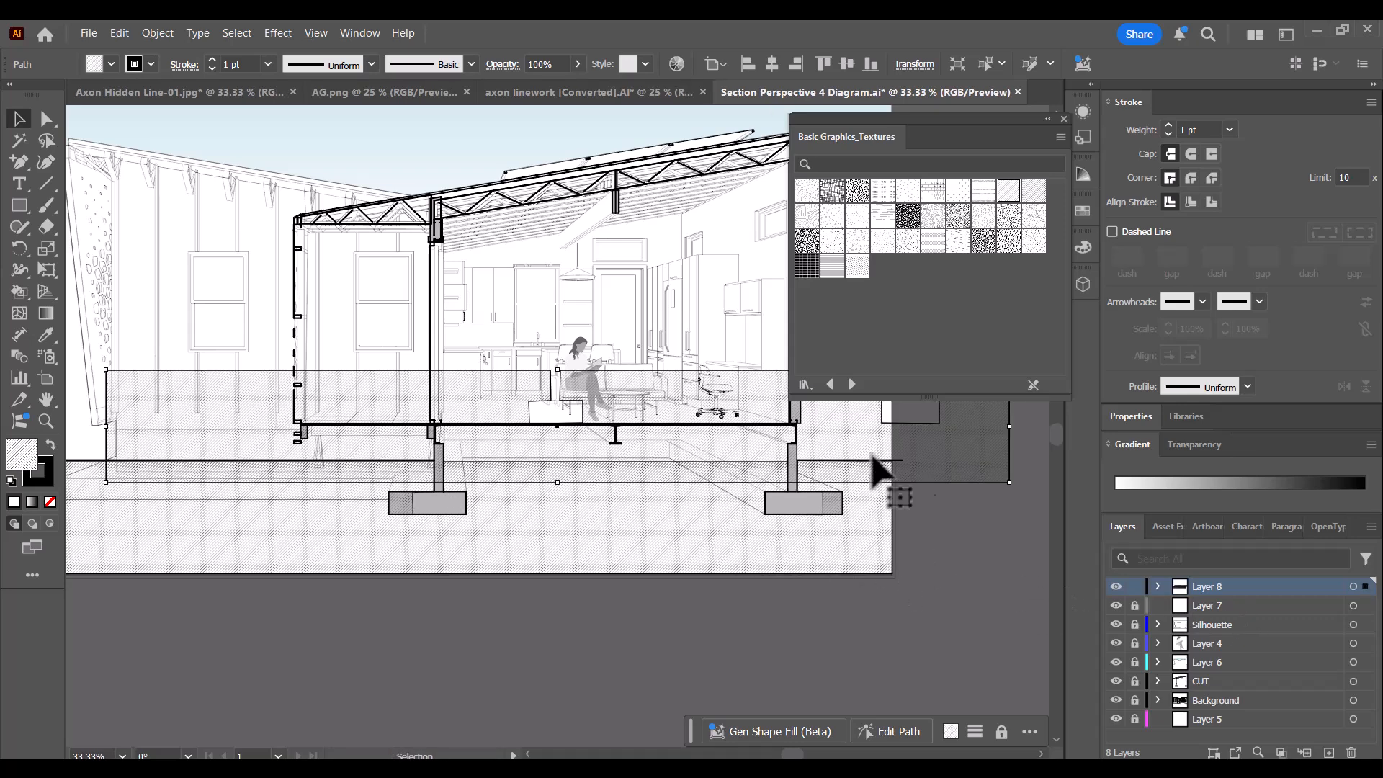
Fill the original ground rectangle with solid white, hex ffffff, leaving the pasted copy hatched.
{"action": "left_click", "coordinate": [760, 532]}
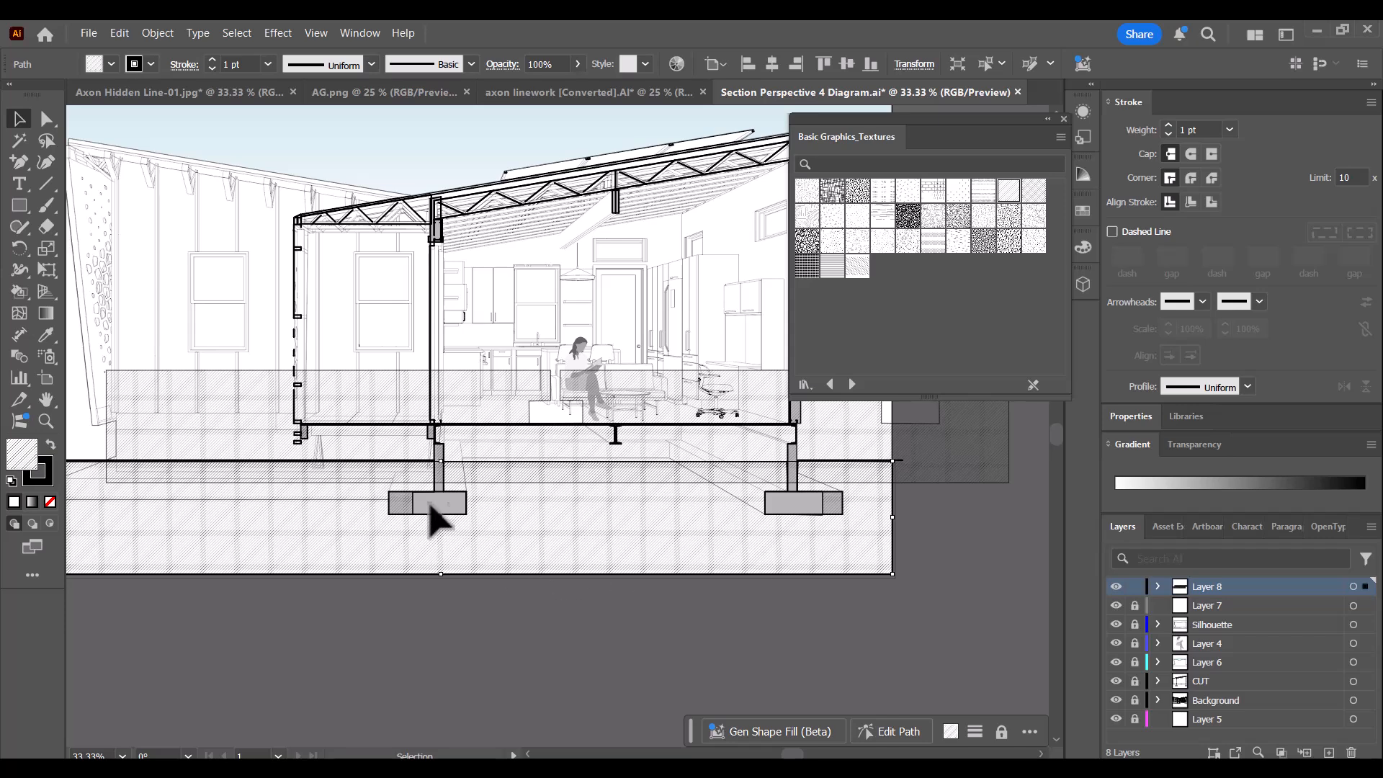
{"action": "double_click", "coordinate": [24, 456]}
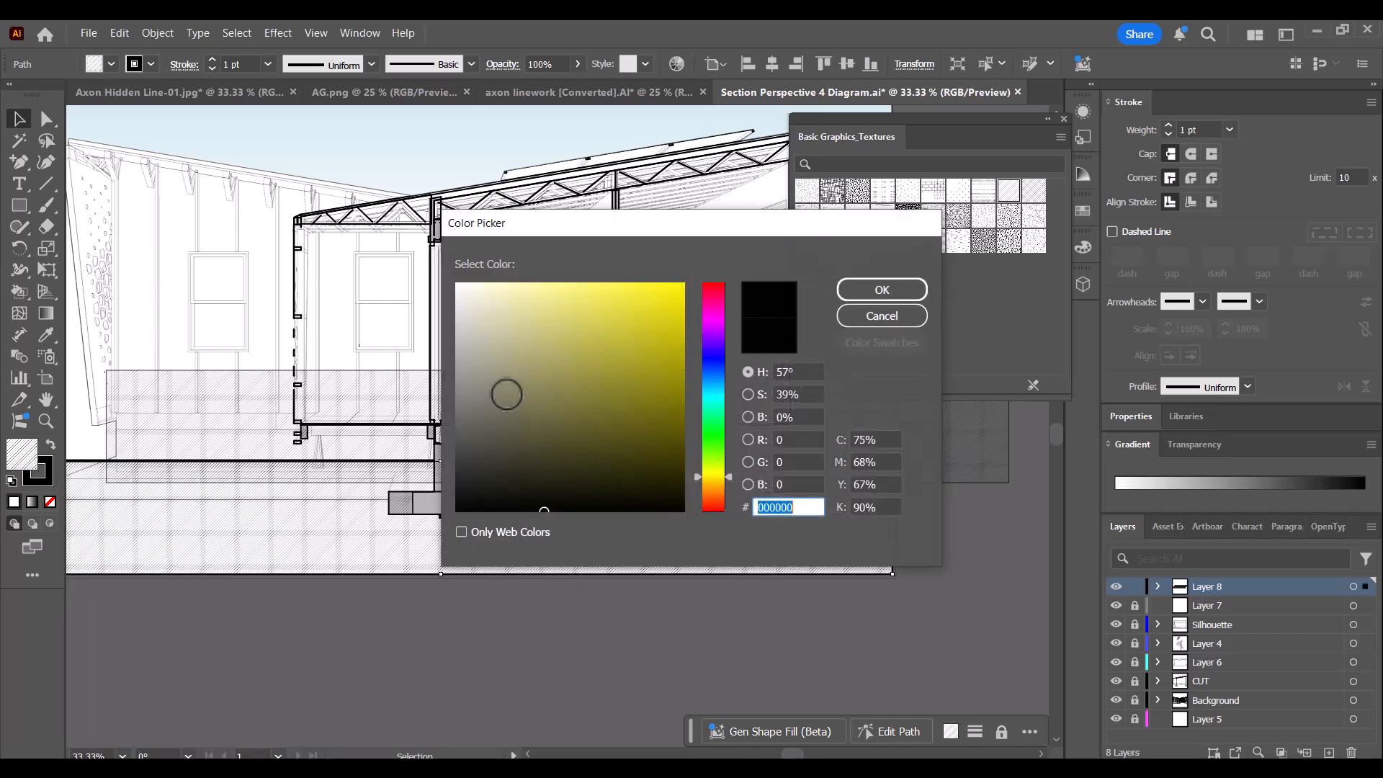
{"action": "type", "text": "ffffff"}
{"action": "left_click", "coordinate": [866, 291]}
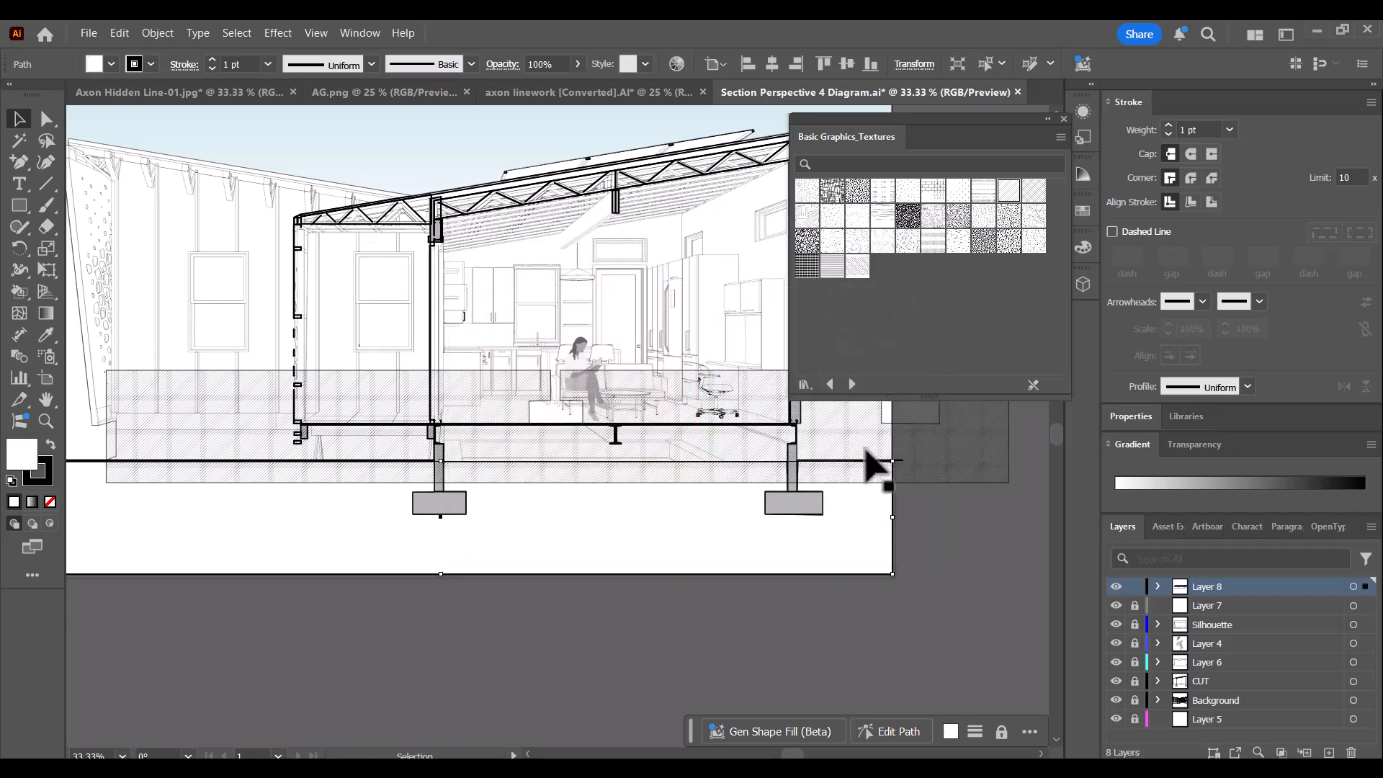
Move the pasted hatched shape onto the white ground rectangle and align its cutouts with the grey footings.
{"action": "left_click_drag", "start_coordinate": [965, 467], "coordinate": [849, 556]}
{"action": "scroll", "coordinate": [848, 552], "scroll_direction": "up", "scroll_amount": 3}
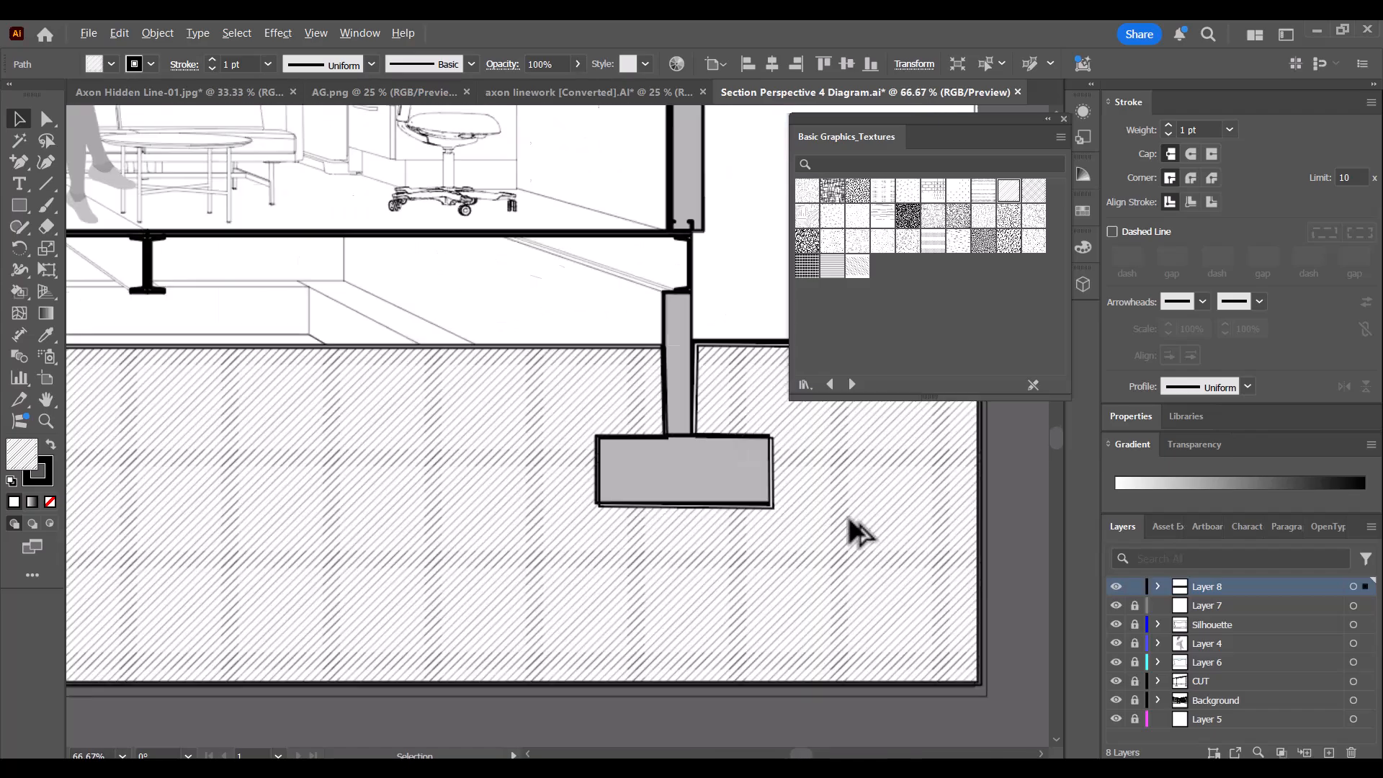
{"action": "left_click_drag", "start_coordinate": [843, 505], "coordinate": [846, 505]}
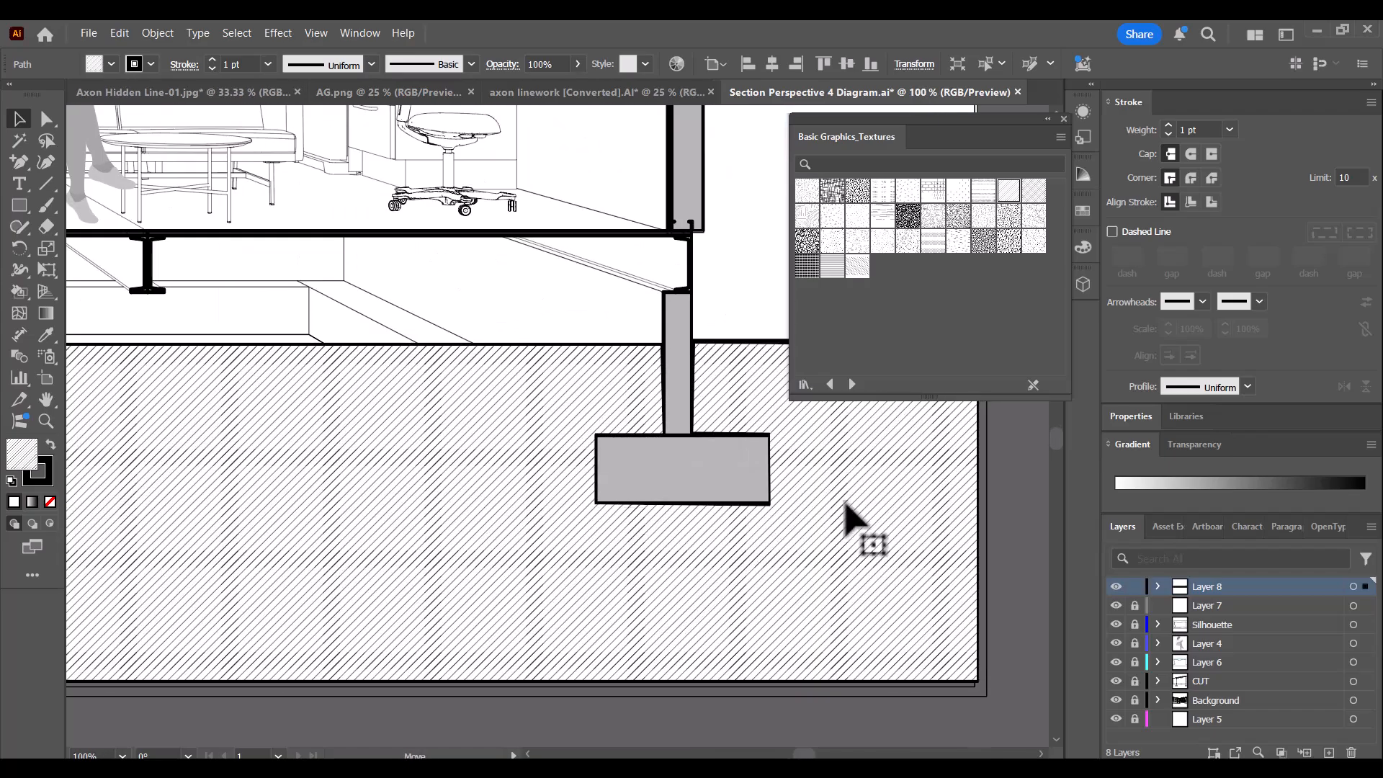
{"action": "key", "text": "ctrl+shift+a"}
{"action": "scroll", "coordinate": [540, 525], "scroll_direction": "down", "scroll_amount": 2}
{"action": "scroll", "coordinate": [587, 401], "scroll_direction": "up", "scroll_amount": 4}
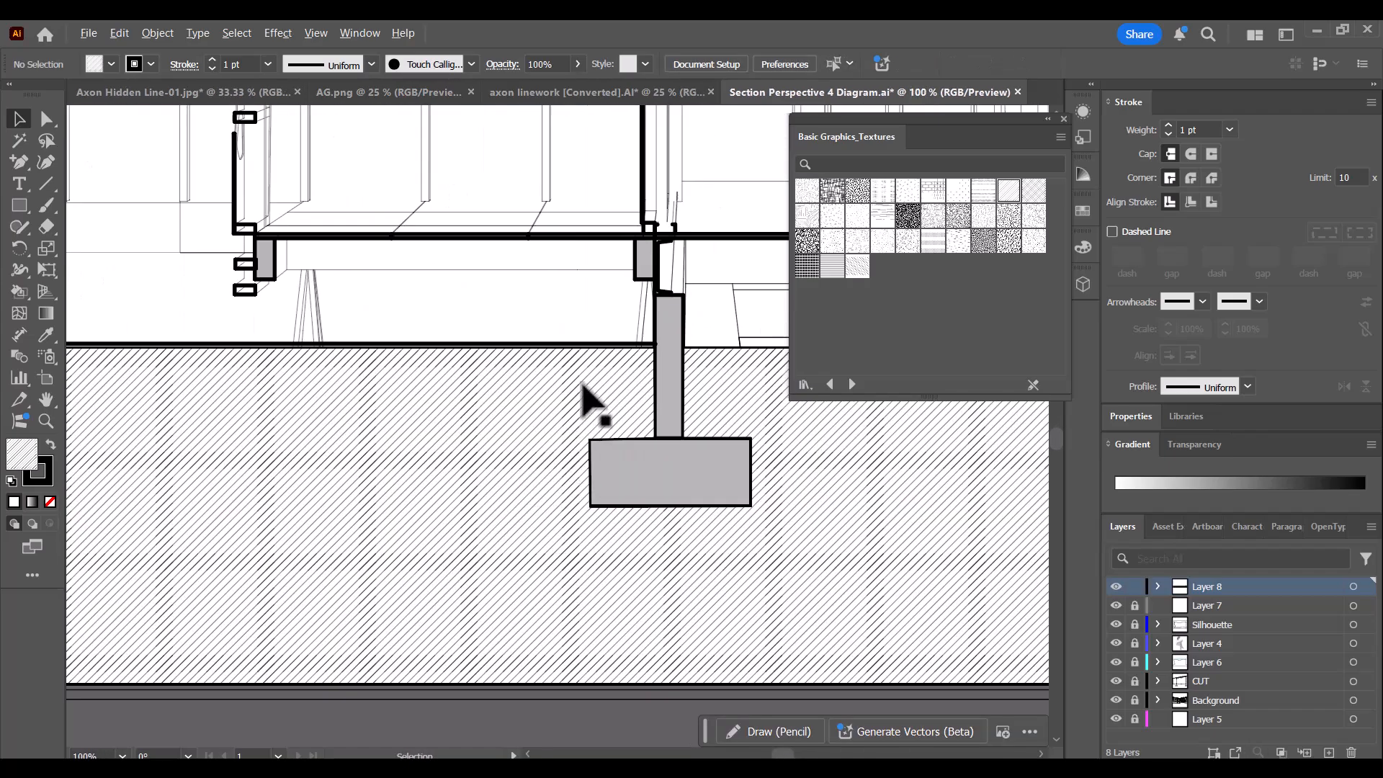
{"action": "left_click_drag", "start_coordinate": [592, 418], "coordinate": [585, 416]}
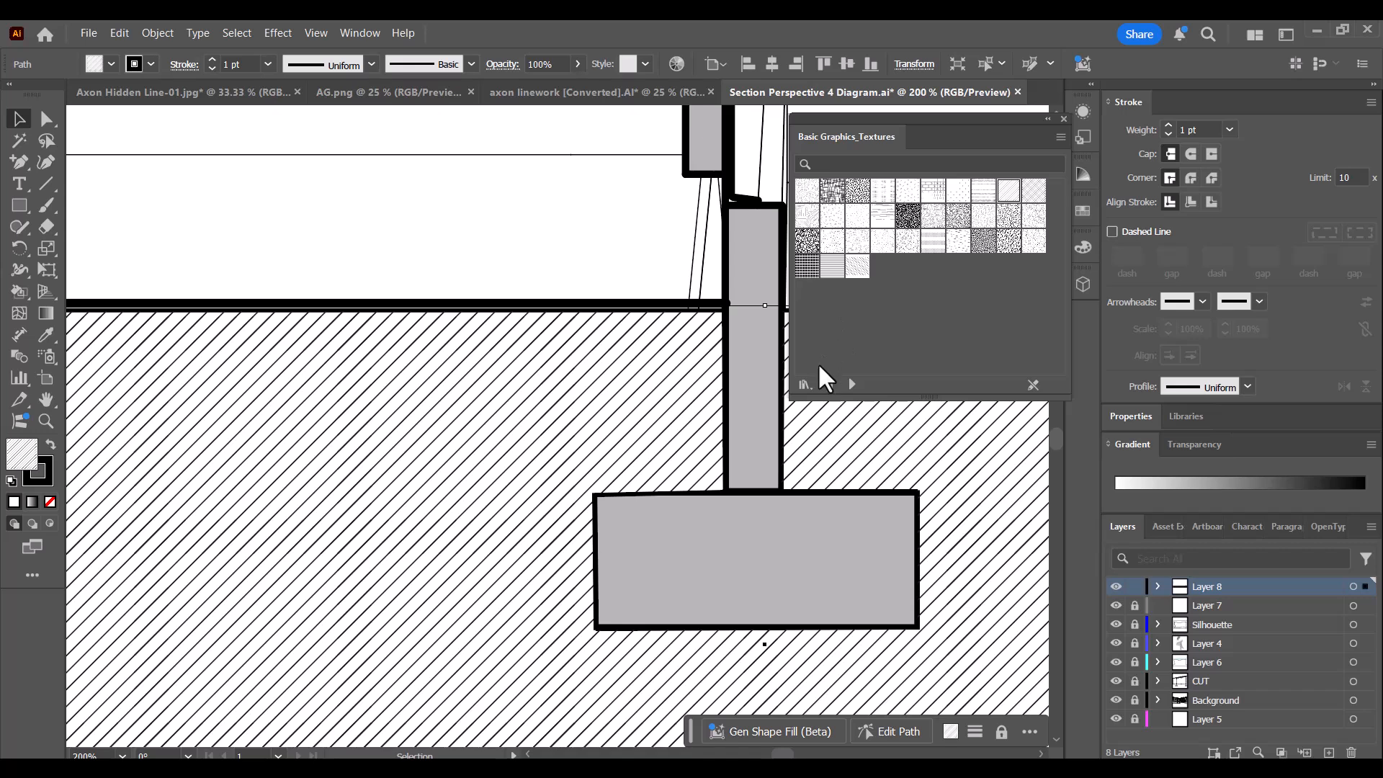
Load the Basic Graphics Lines pattern library in place of the textures, keeping the hatched ground shape selected.
{"action": "left_click", "coordinate": [805, 382]}
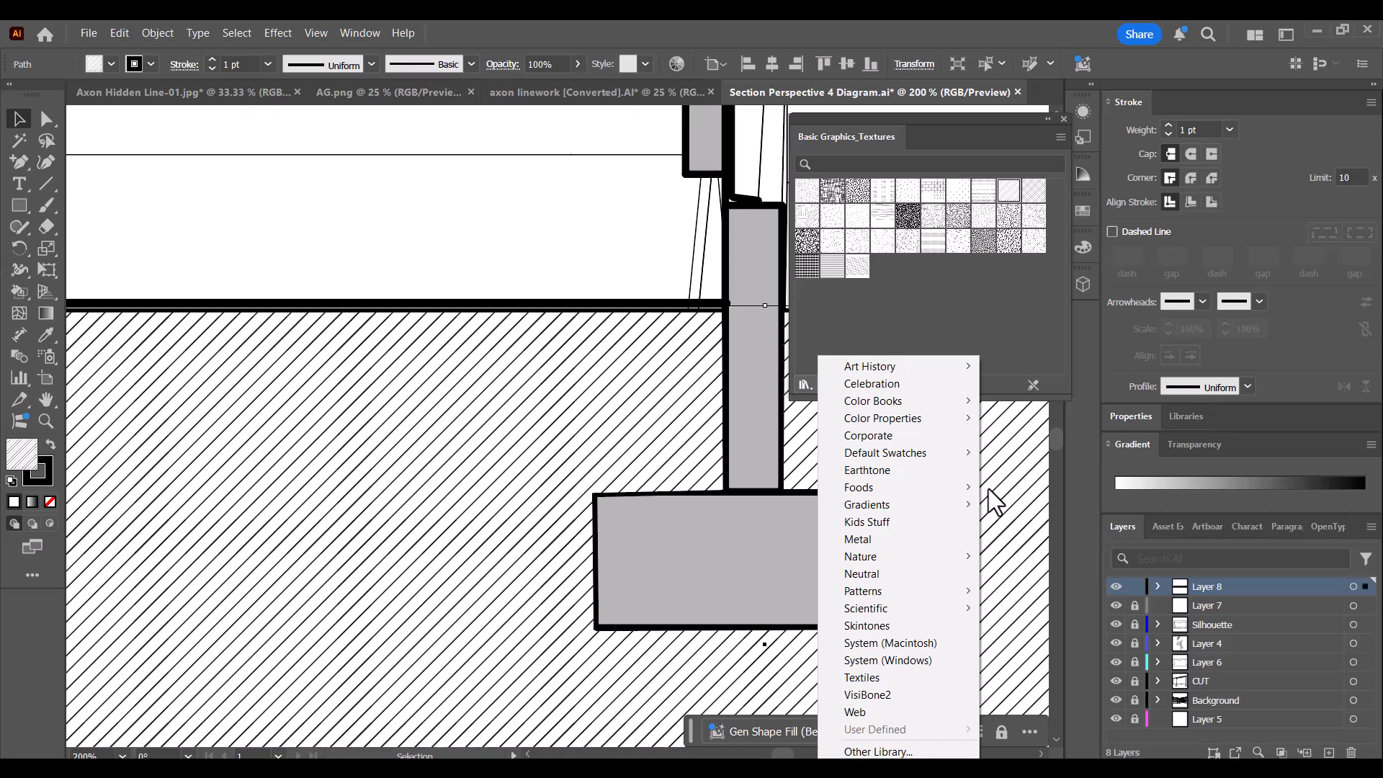
{"action": "mouse_move", "coordinate": [910, 591]}
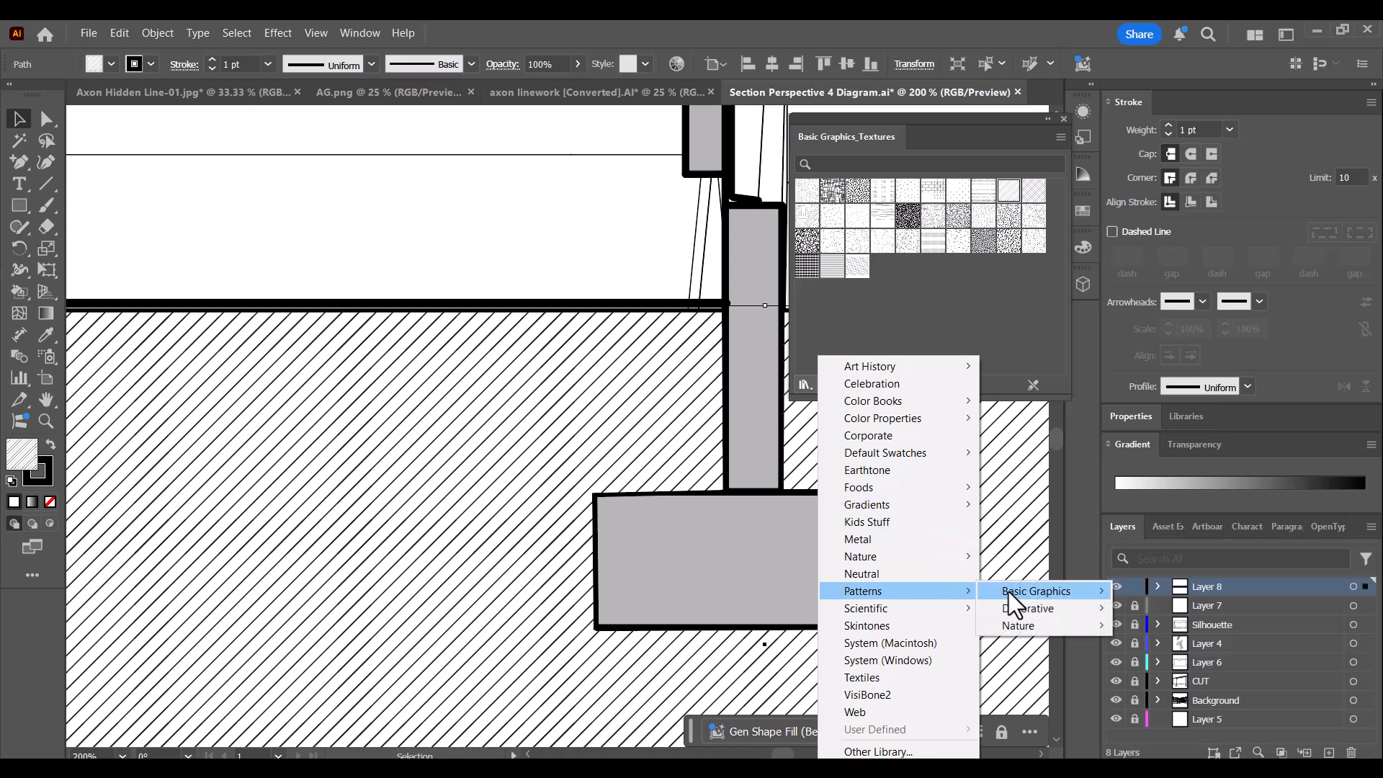
{"action": "mouse_move", "coordinate": [1082, 590]}
{"action": "left_click", "coordinate": [1155, 608]}
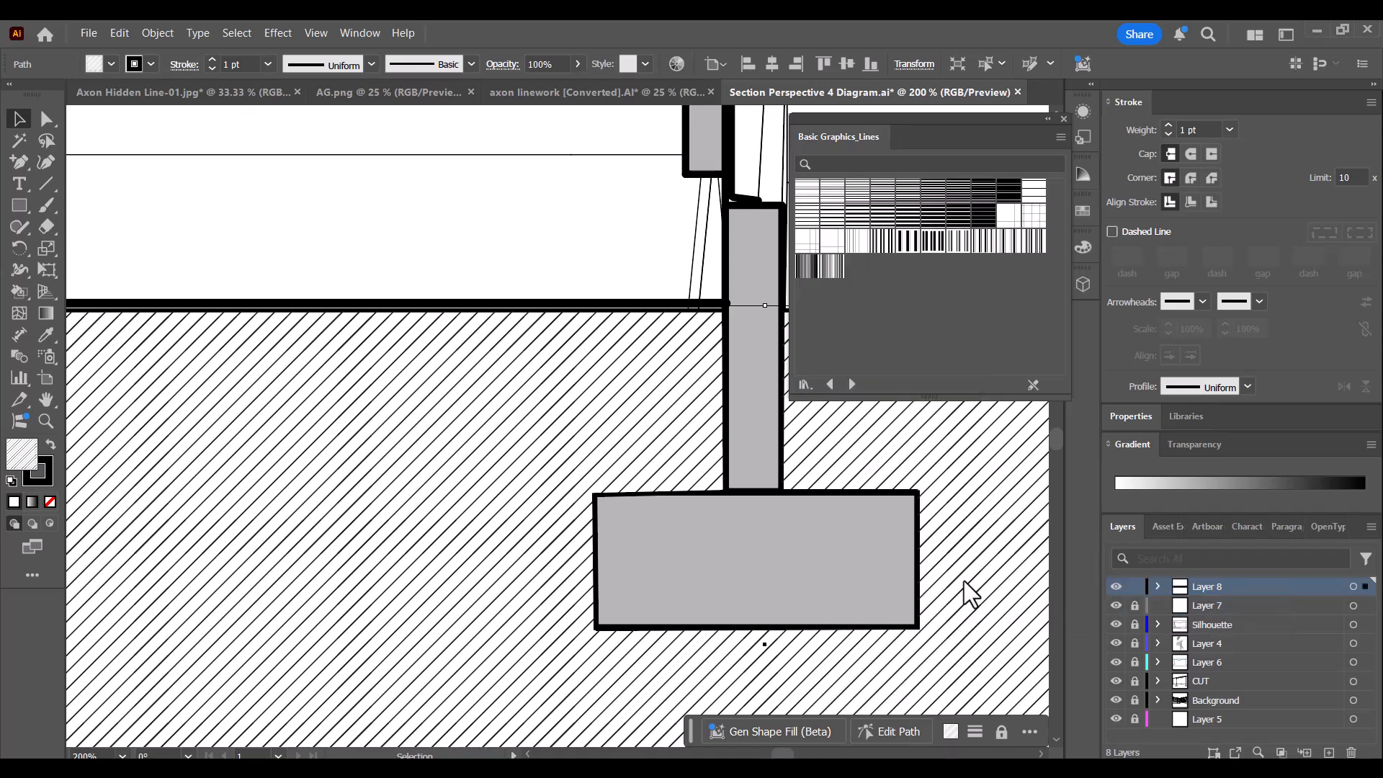
Try progressively thinner horizontal line patterns on the ground shape and settle on the thin one in the library's first row.
{"action": "left_click", "coordinate": [906, 228]}
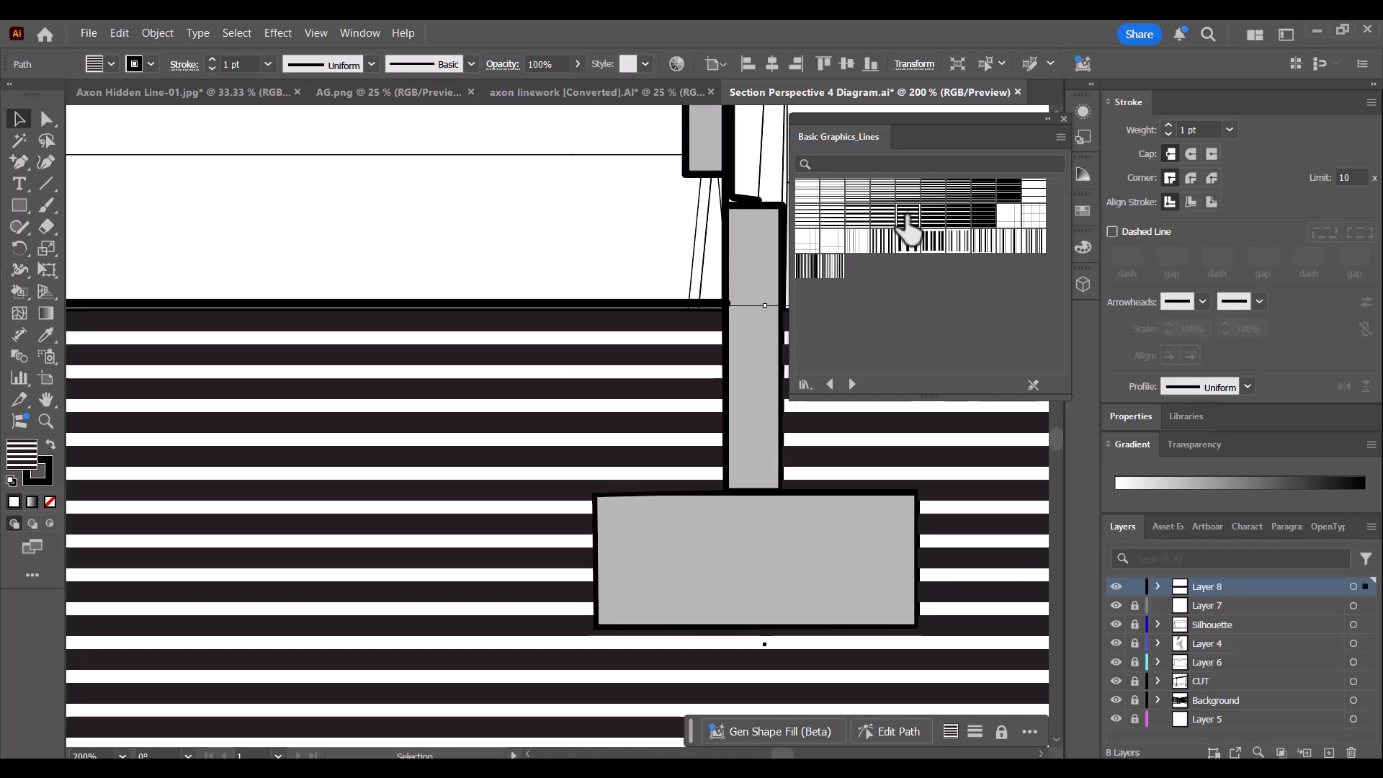
{"action": "left_click", "coordinate": [886, 209]}
{"action": "left_click", "coordinate": [859, 206]}
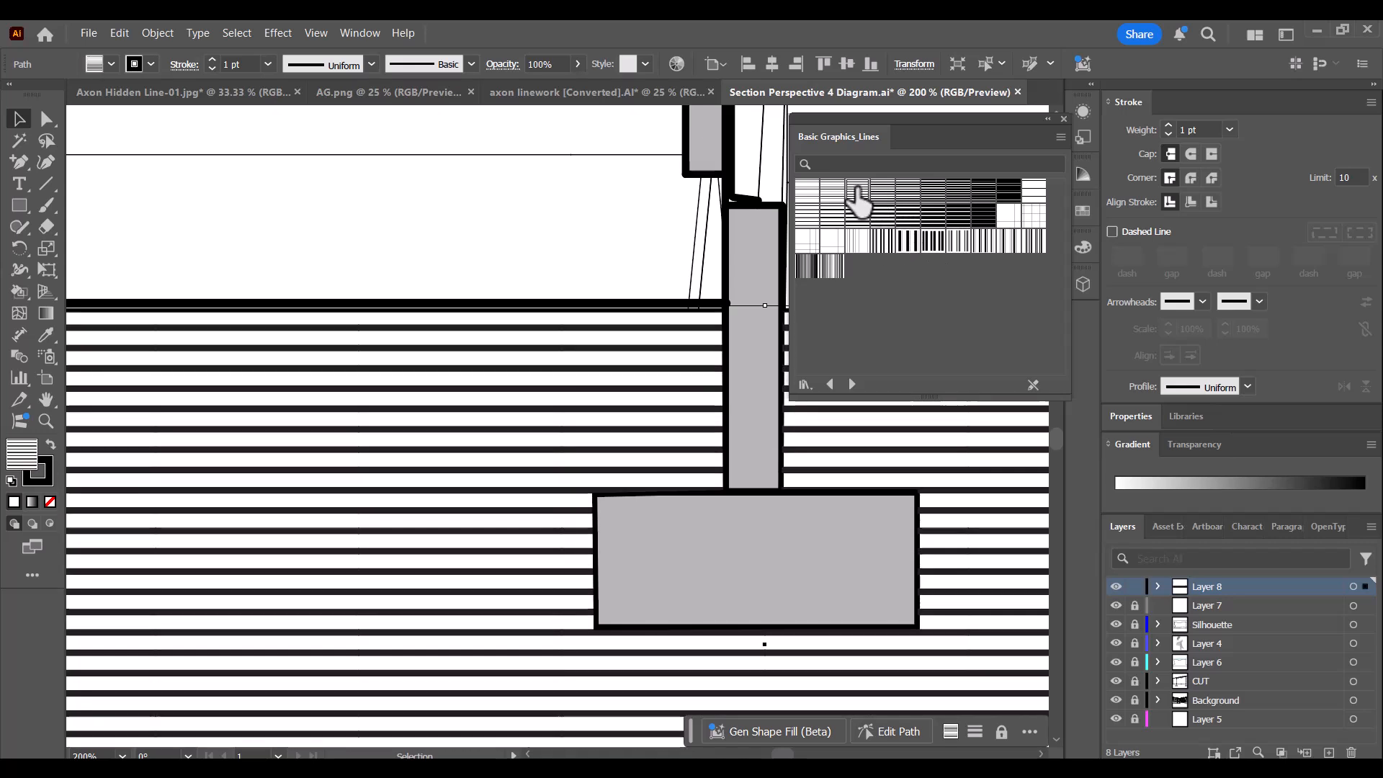
{"action": "left_click", "coordinate": [830, 190]}
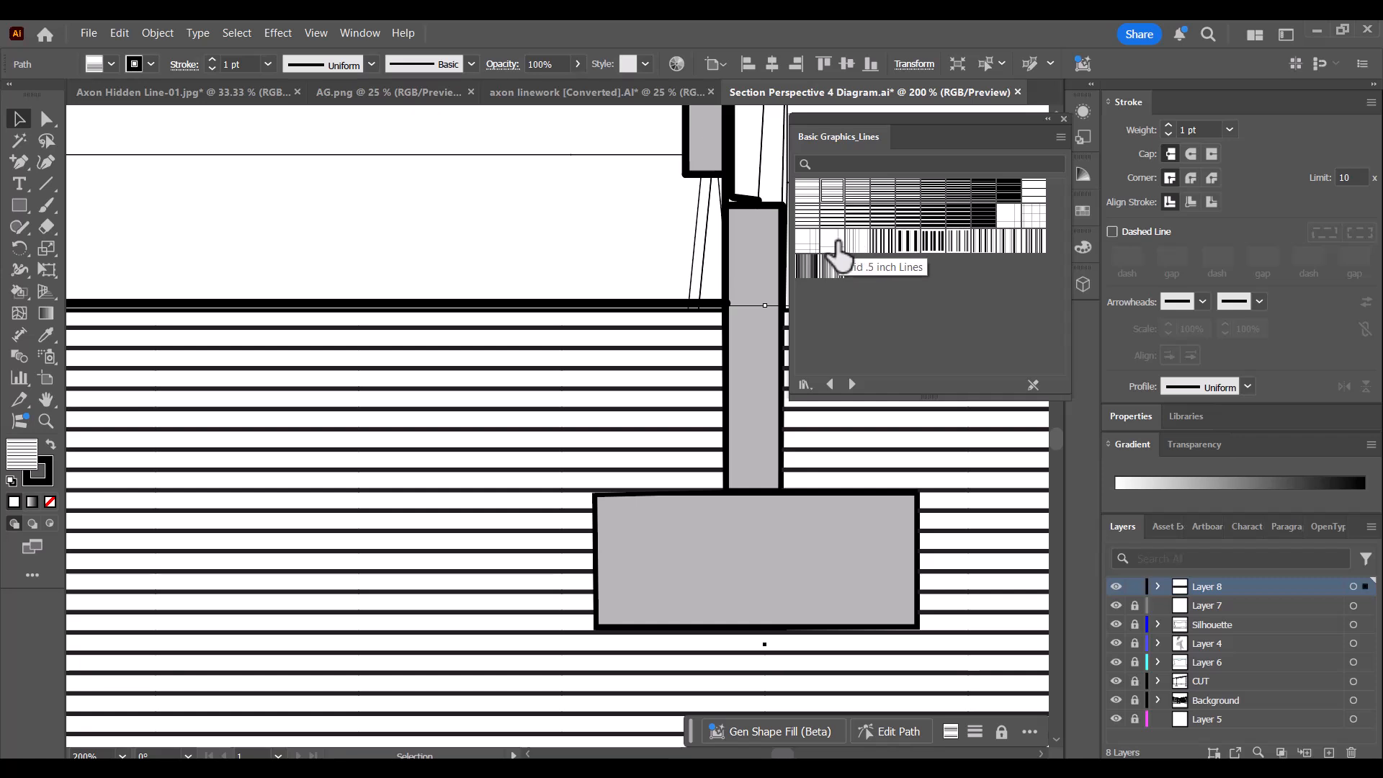
Try the Grid .5 inch Lines pattern as the ground shape's fill and undo it.
{"action": "left_click", "coordinate": [833, 240]}
{"action": "scroll", "coordinate": [469, 525], "scroll_direction": "down", "scroll_amount": 2}
{"action": "scroll", "coordinate": [479, 518], "scroll_direction": "up", "scroll_amount": 1}
{"action": "key", "text": "ctrl+z"}
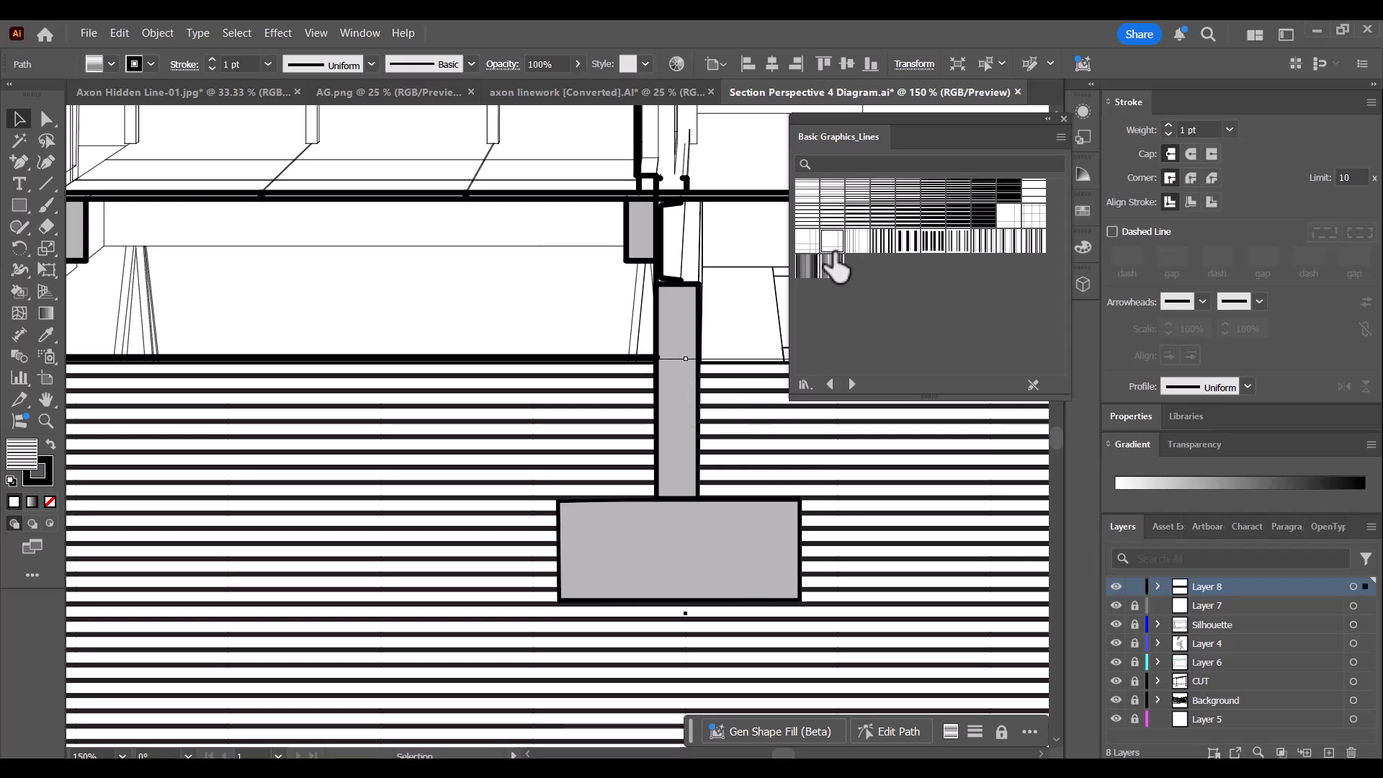
Deselect the ground shape and review its horizontal line pattern across the whole section perspective.
{"action": "scroll", "coordinate": [549, 466], "scroll_direction": "down", "scroll_amount": 3}
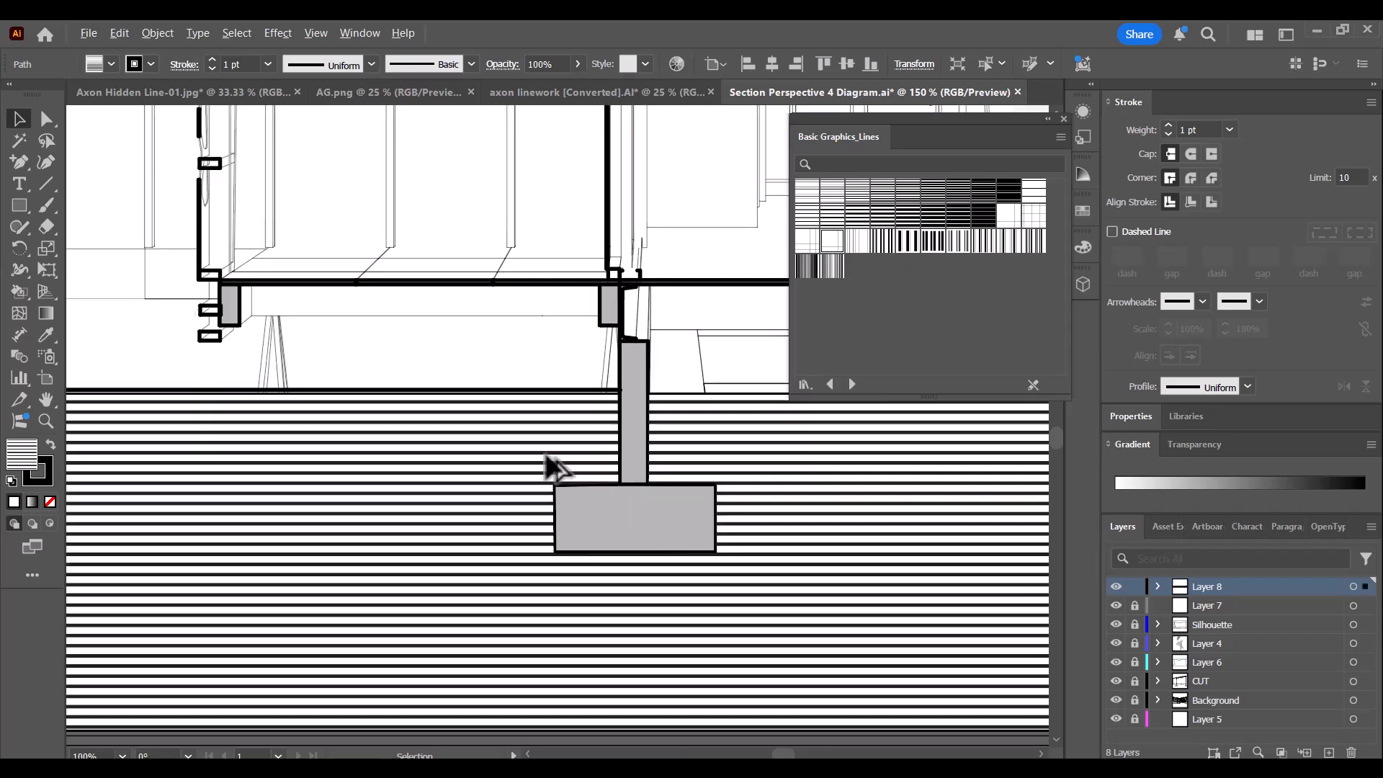
{"action": "left_click", "coordinate": [518, 411]}
{"action": "scroll", "coordinate": [602, 574], "scroll_direction": "down", "scroll_amount": 1}
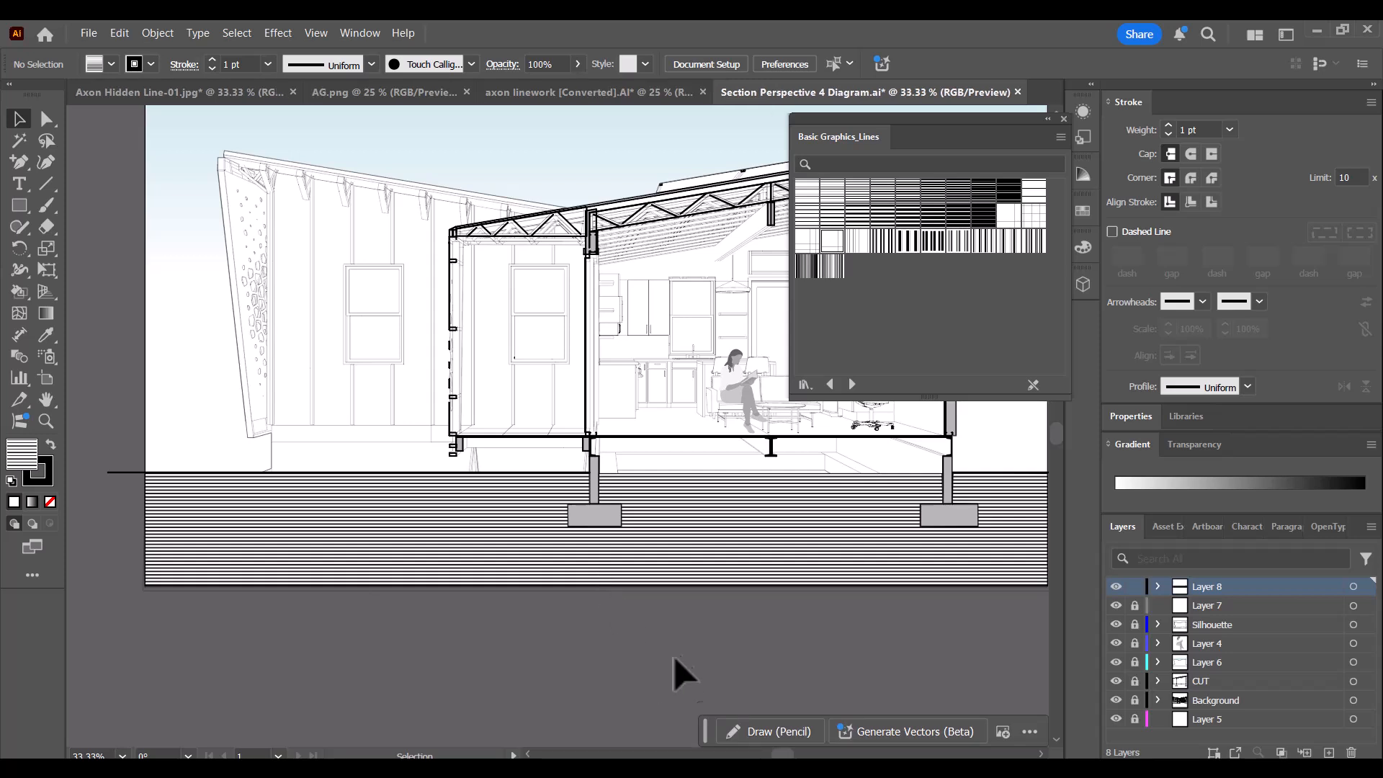